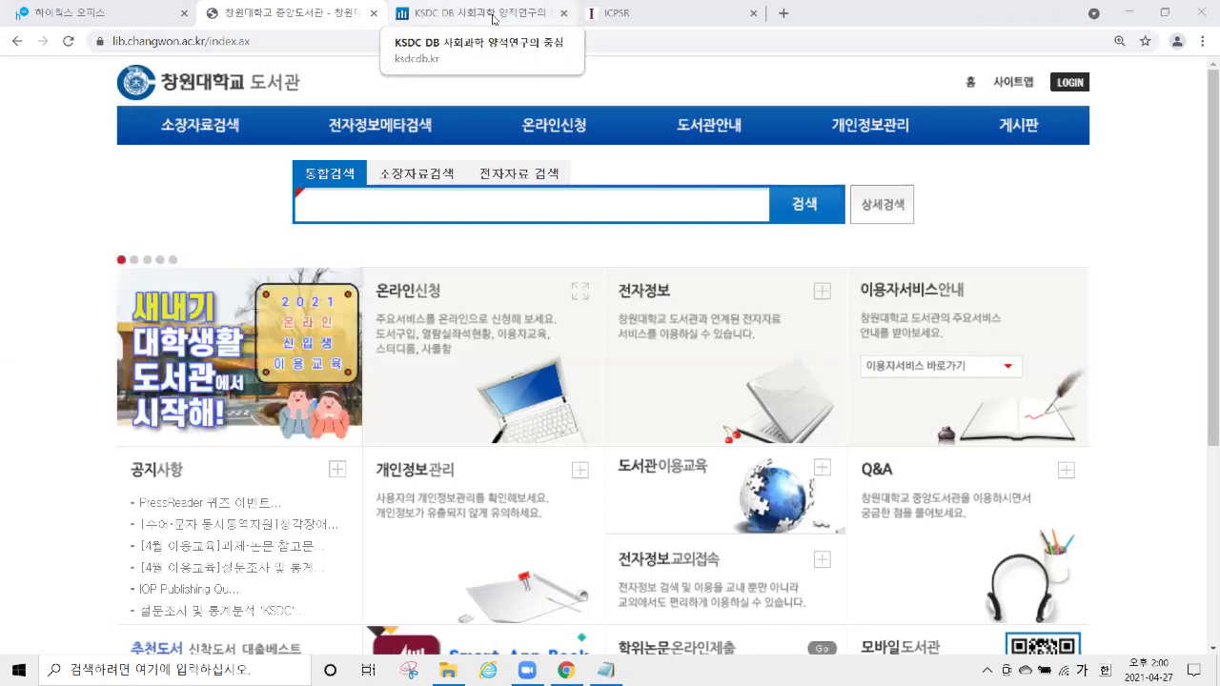
Switch to the KSDC DB tab, glance at the ICPSR tab, then return to KSDC DB.
left_click(494, 19)
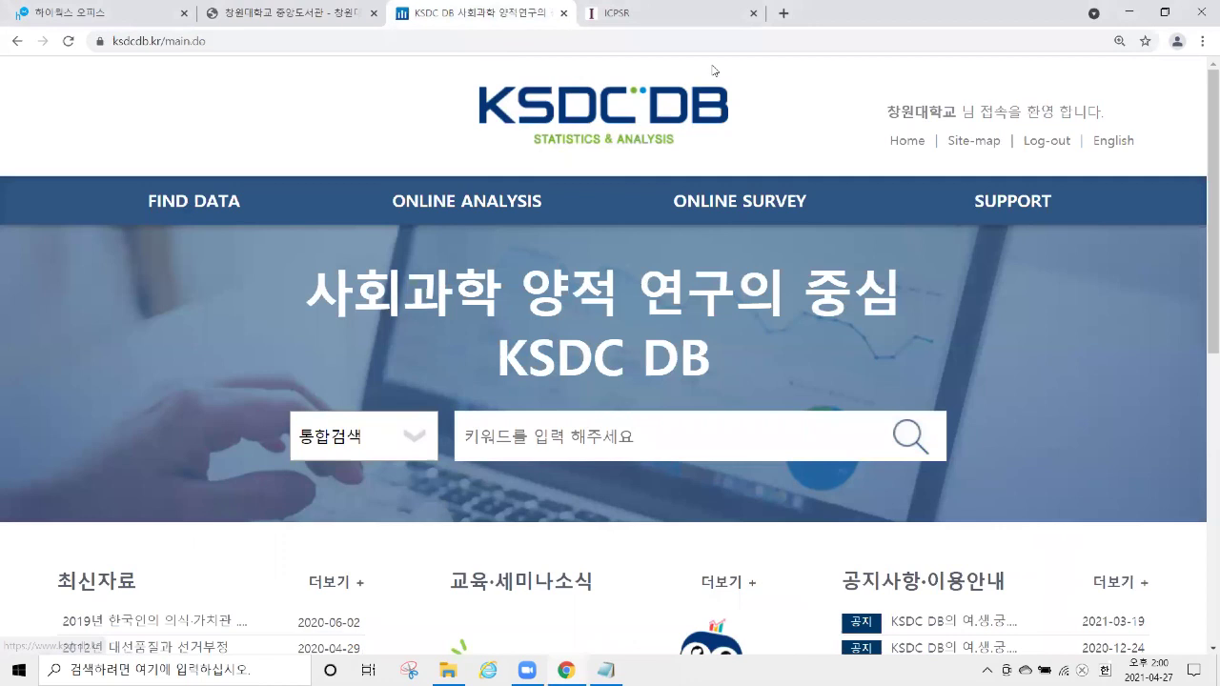
left_click(683, 25)
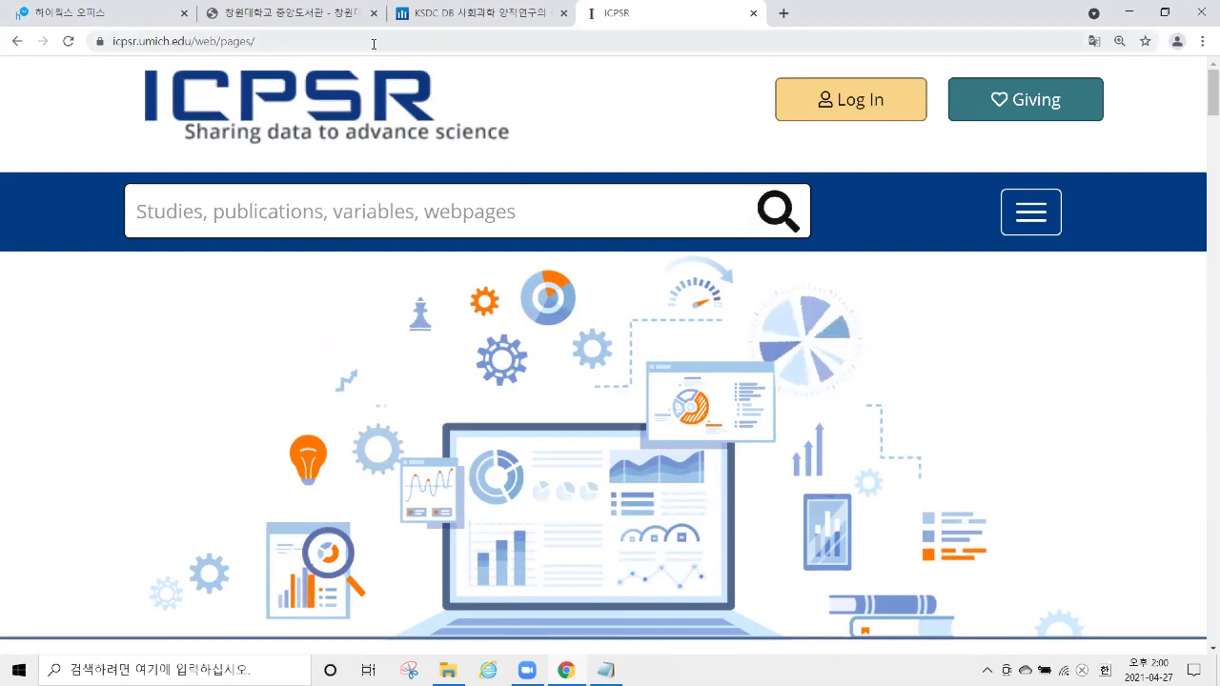
left_click(457, 21)
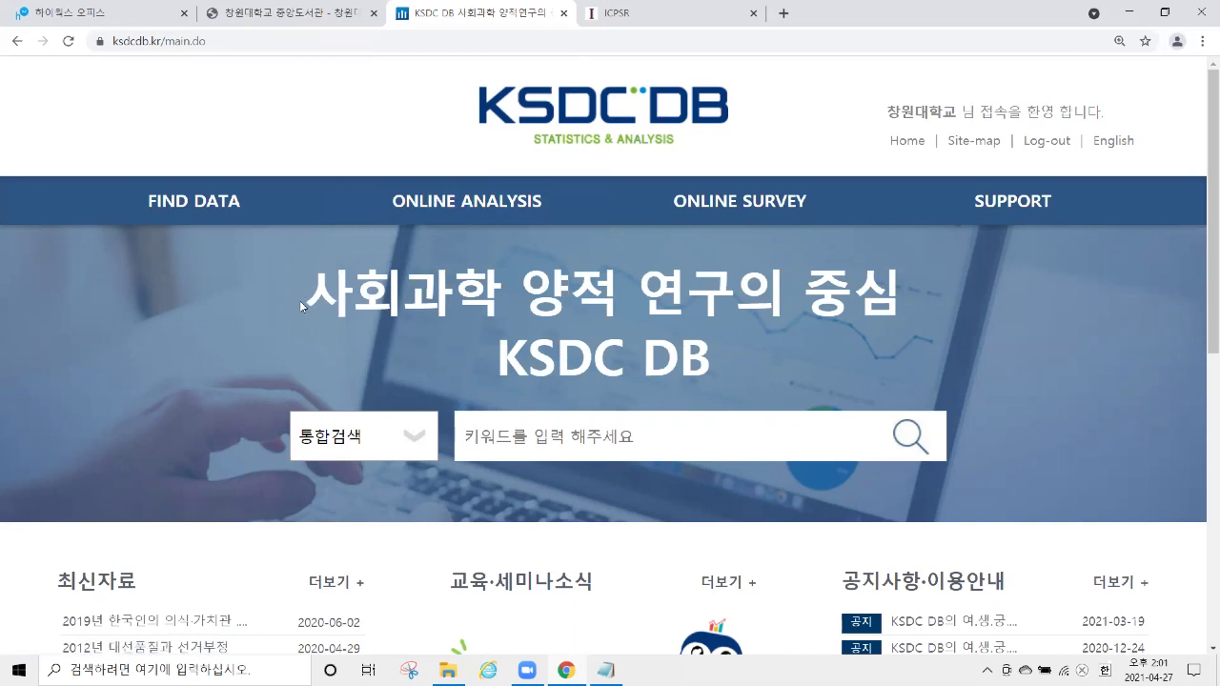
Highlight 사회과학, the logo and 양적 연구 on KSDC DB, then return to the library tab.
left_click_drag(323, 295, 731, 284)
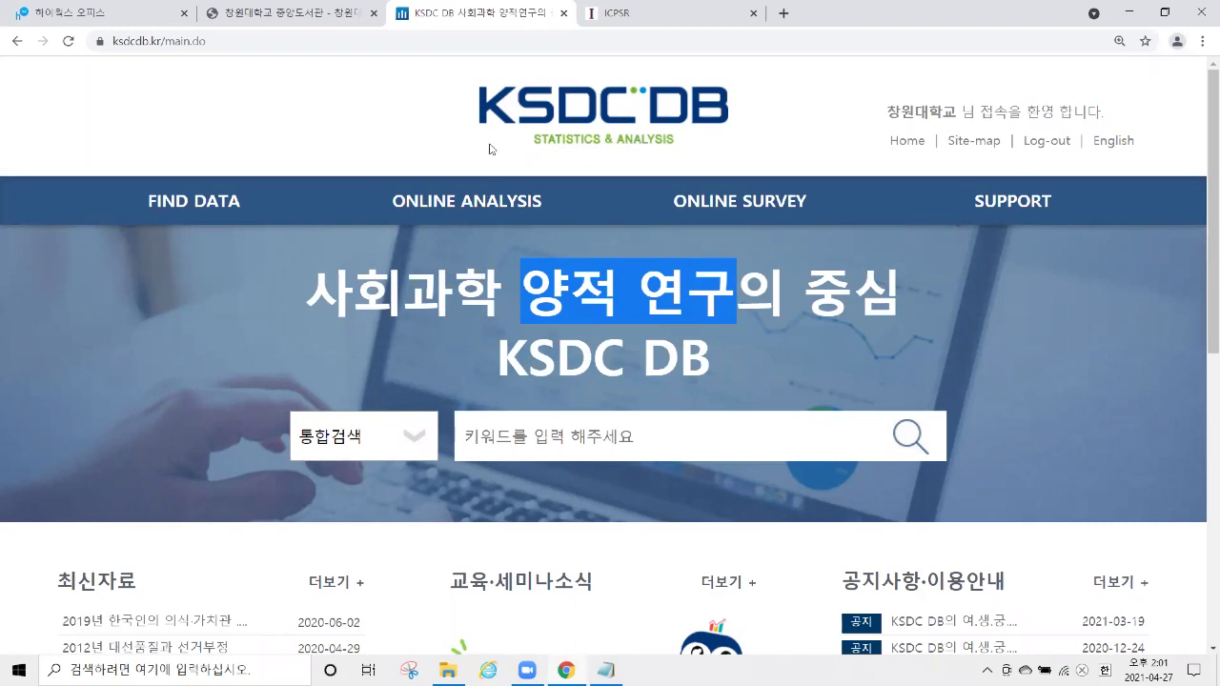
left_click_drag(444, 112, 763, 114)
left_click(409, 86)
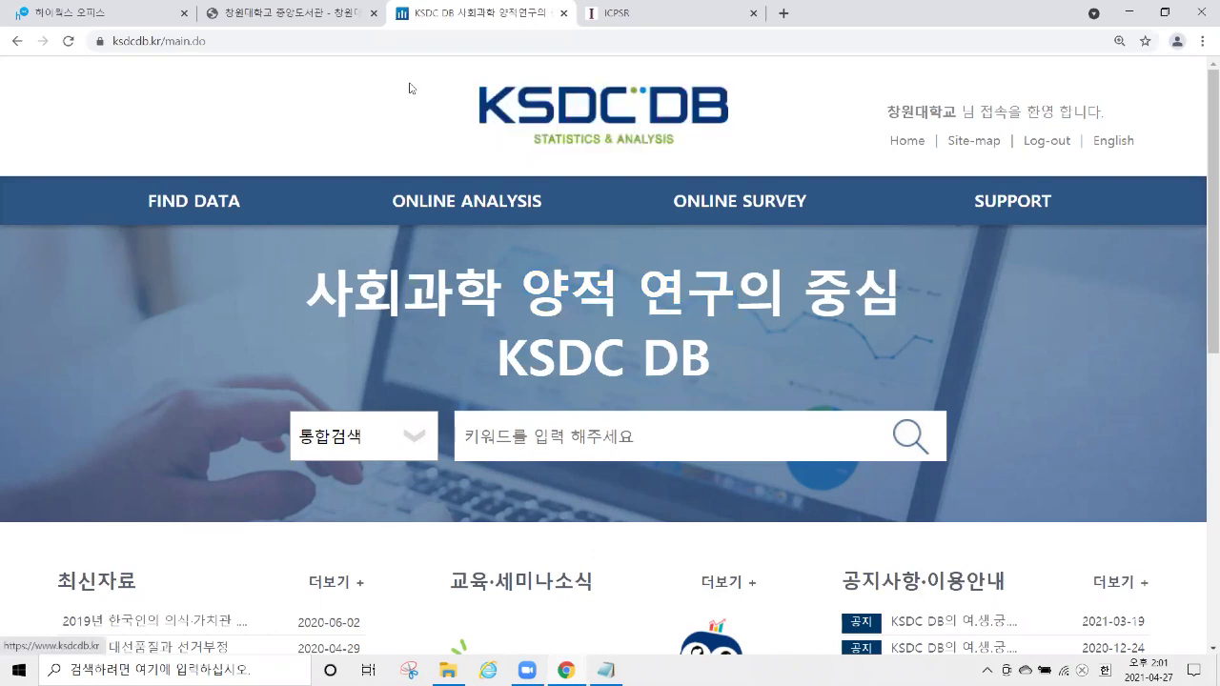
left_click_drag(540, 298, 731, 312)
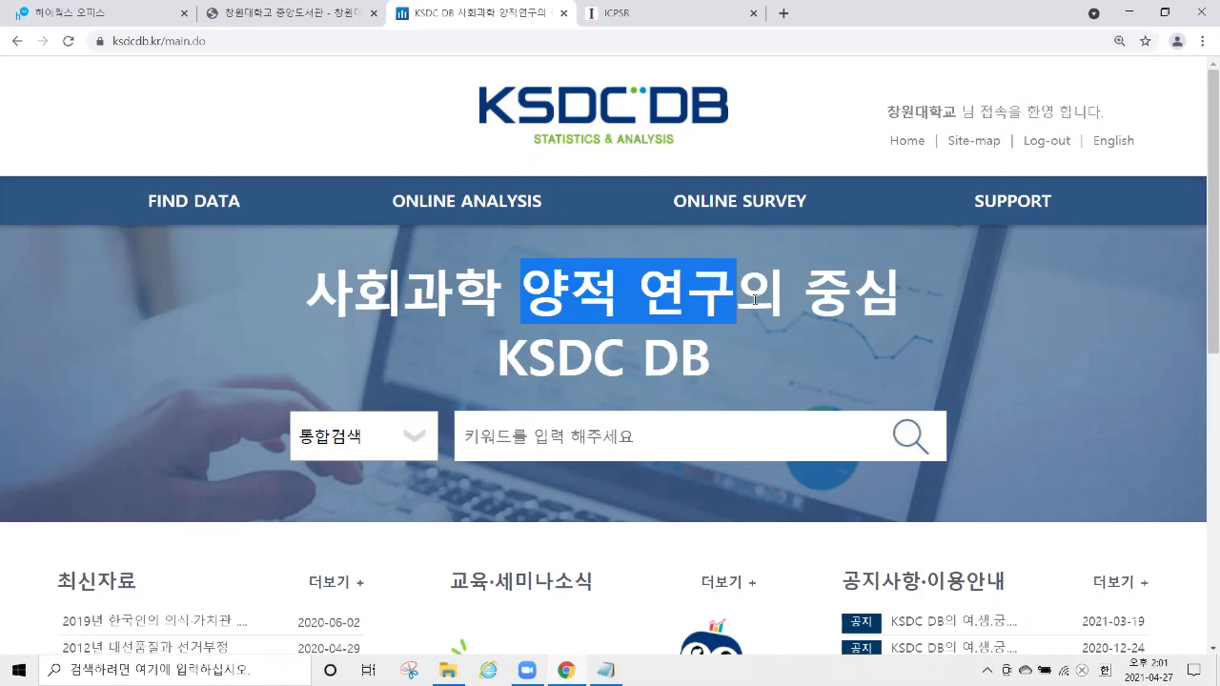
left_click(755, 300)
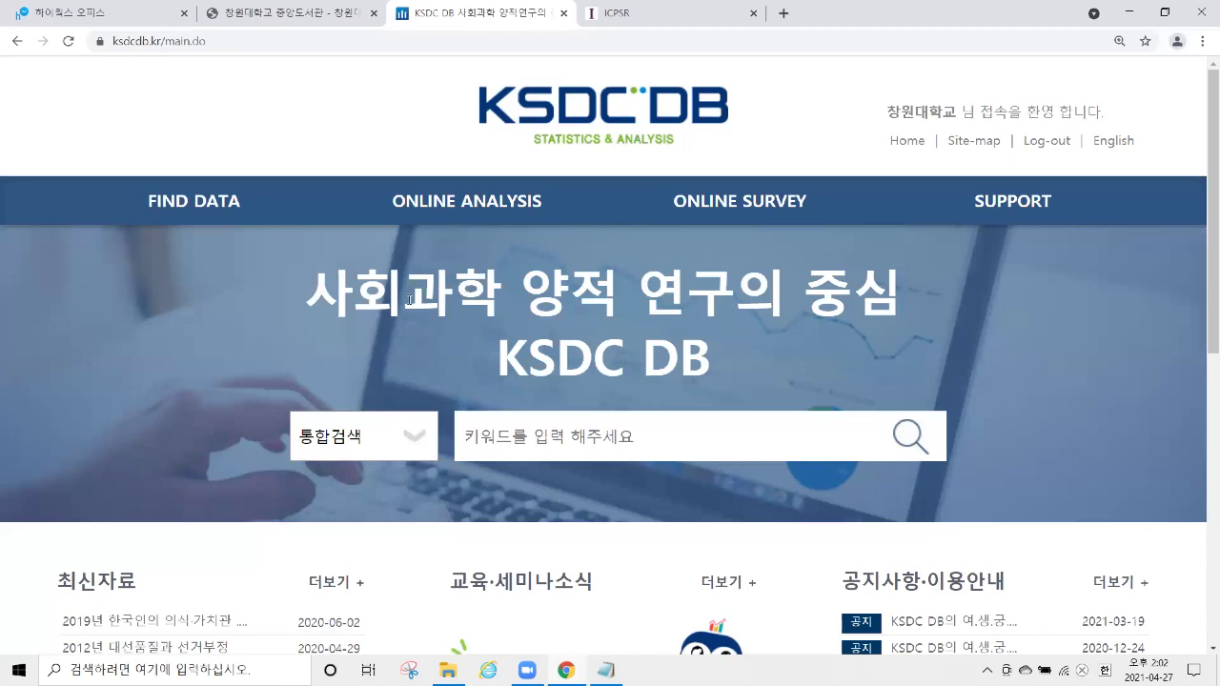
left_click(281, 19)
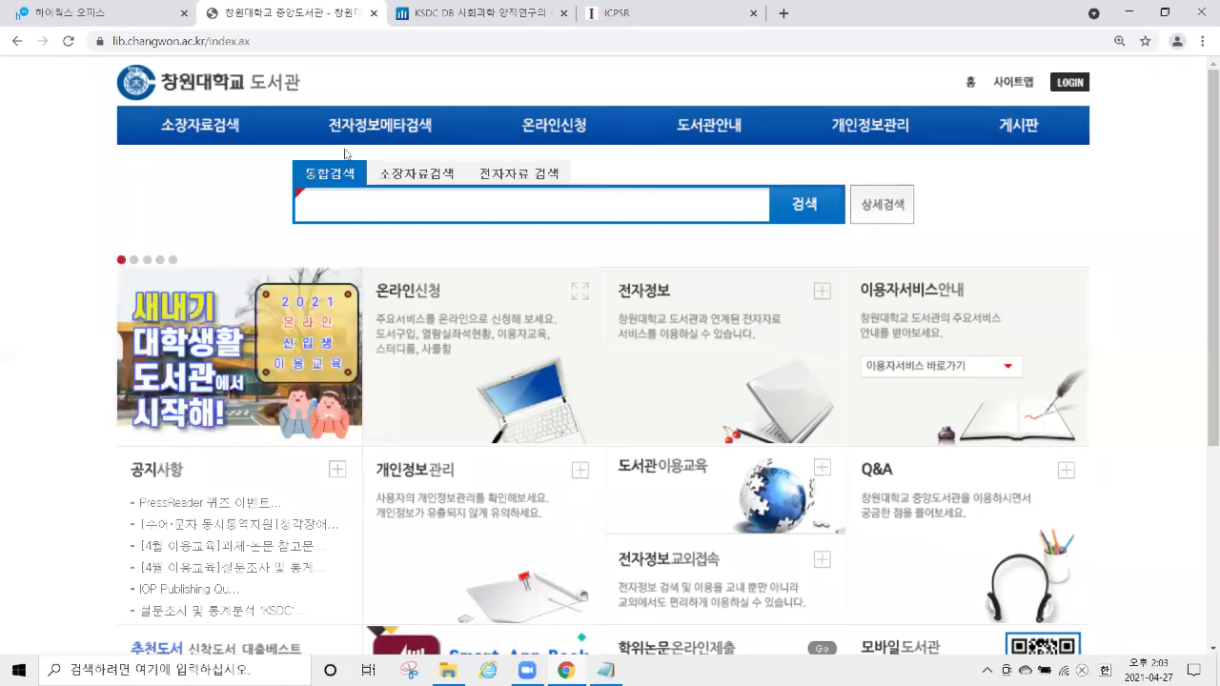
mouse_move(376, 133)
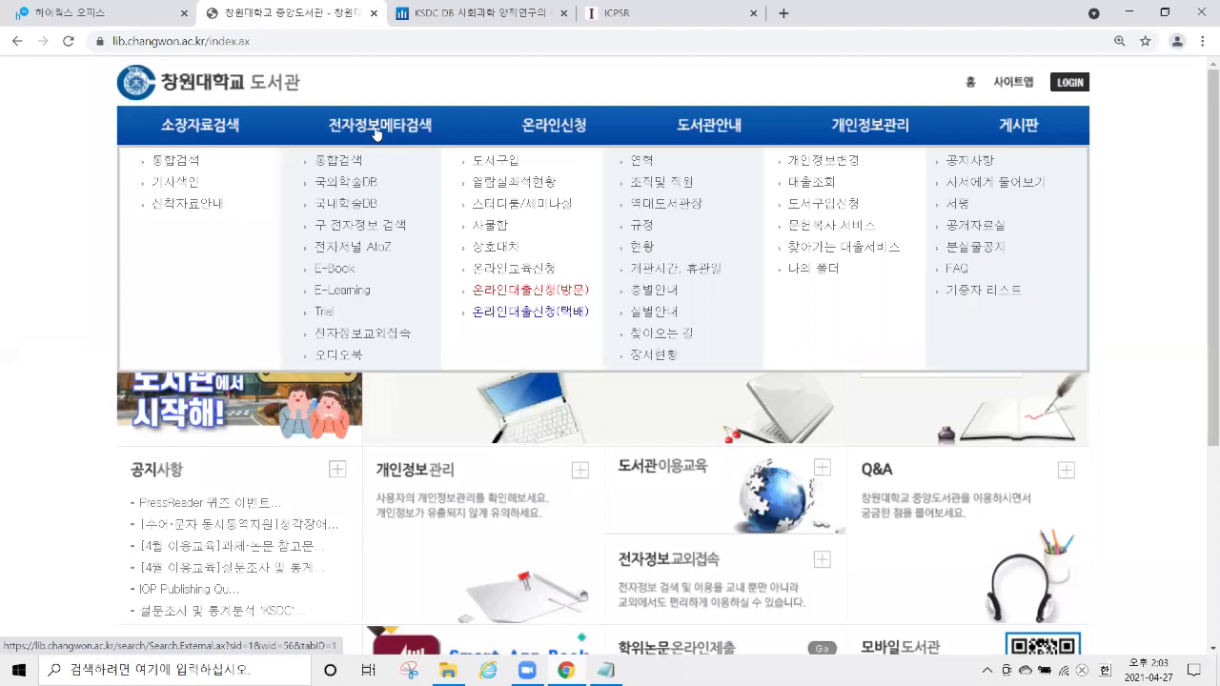
left_click(353, 208)
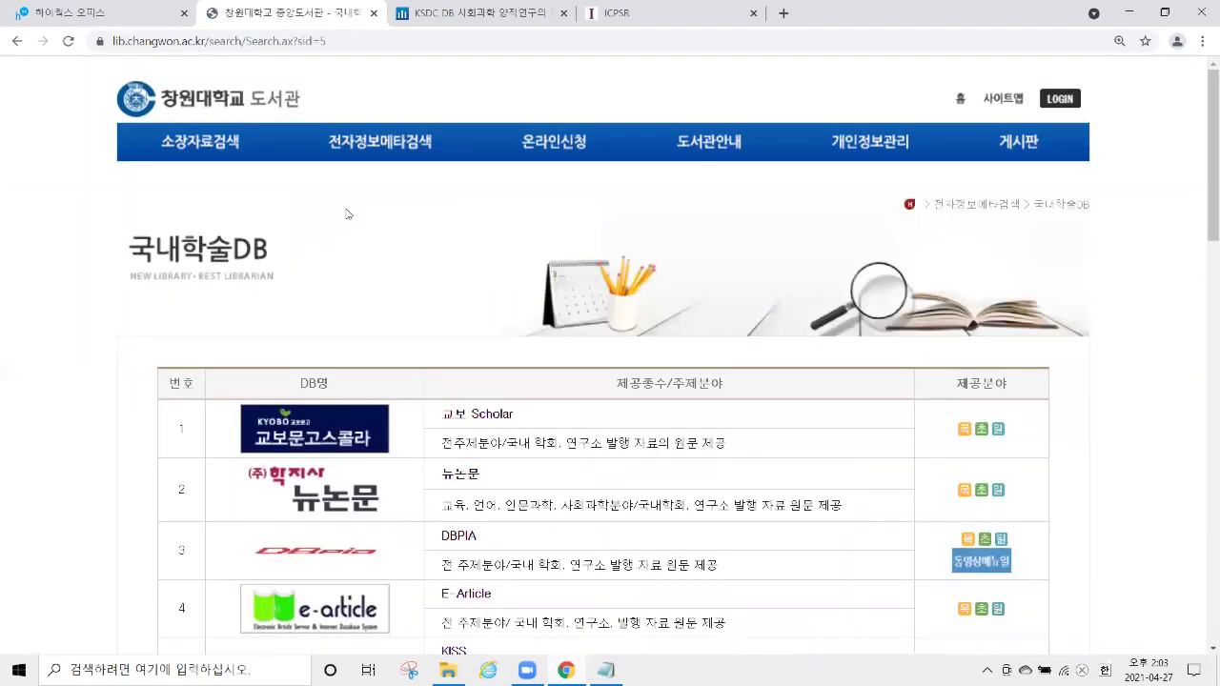
scroll(428, 245, "down", 5)
left_click_drag(516, 273, 340, 294)
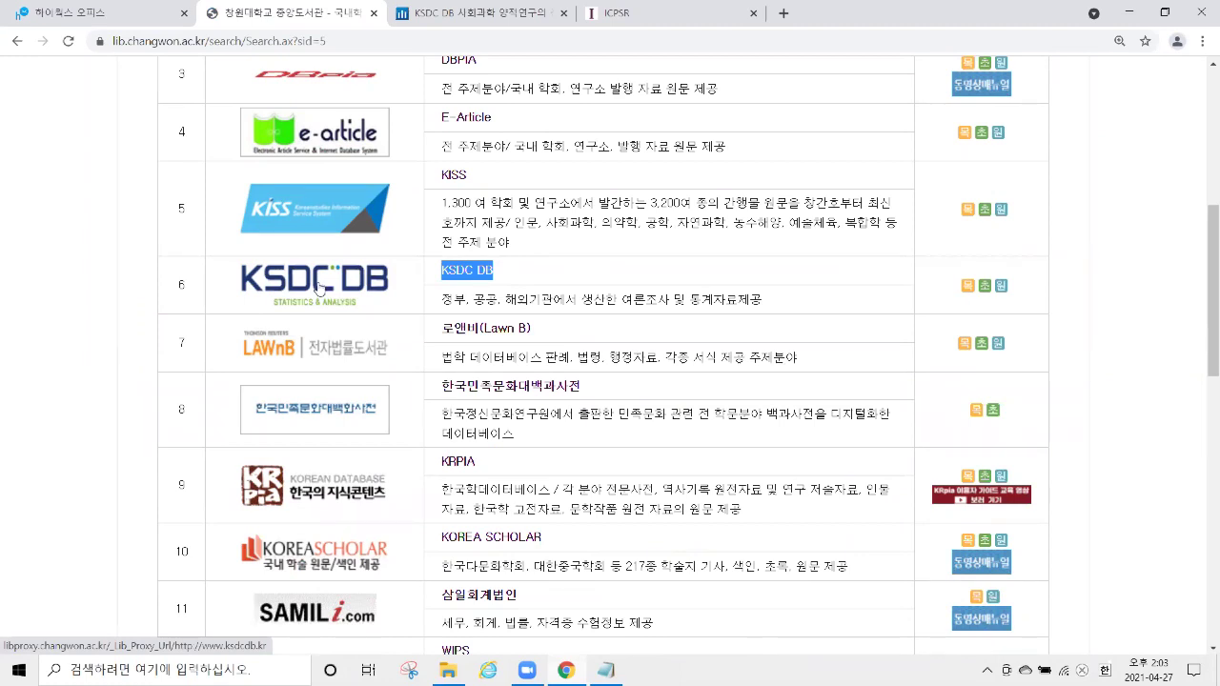
scroll(322, 286, "up", 5)
left_click(243, 114)
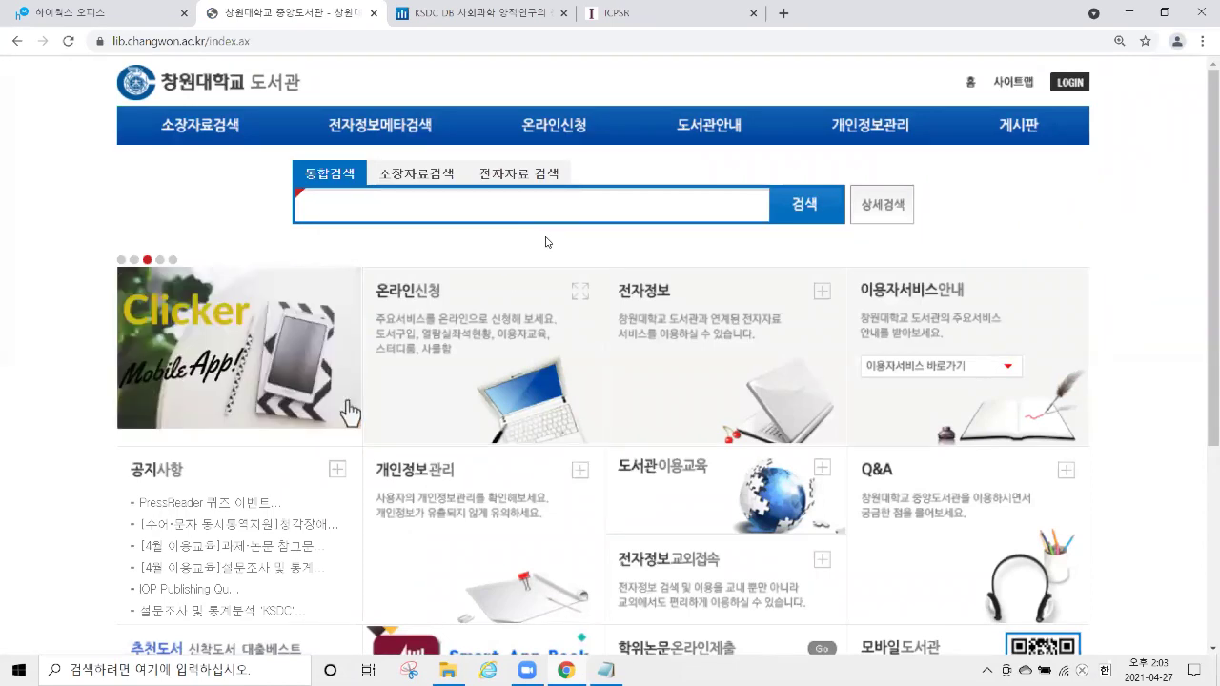
Bring up the library's ID/password login page, then go back to the KSDC DB tab.
left_click(1069, 83)
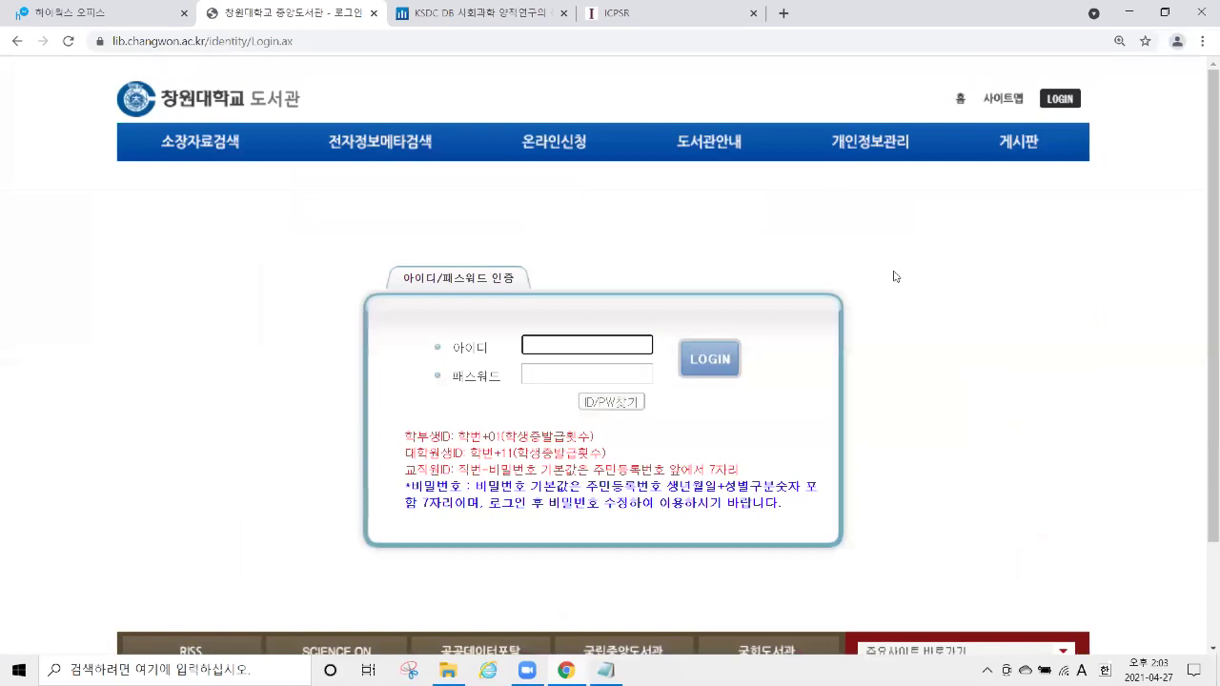
scroll(896, 272, "down", 1)
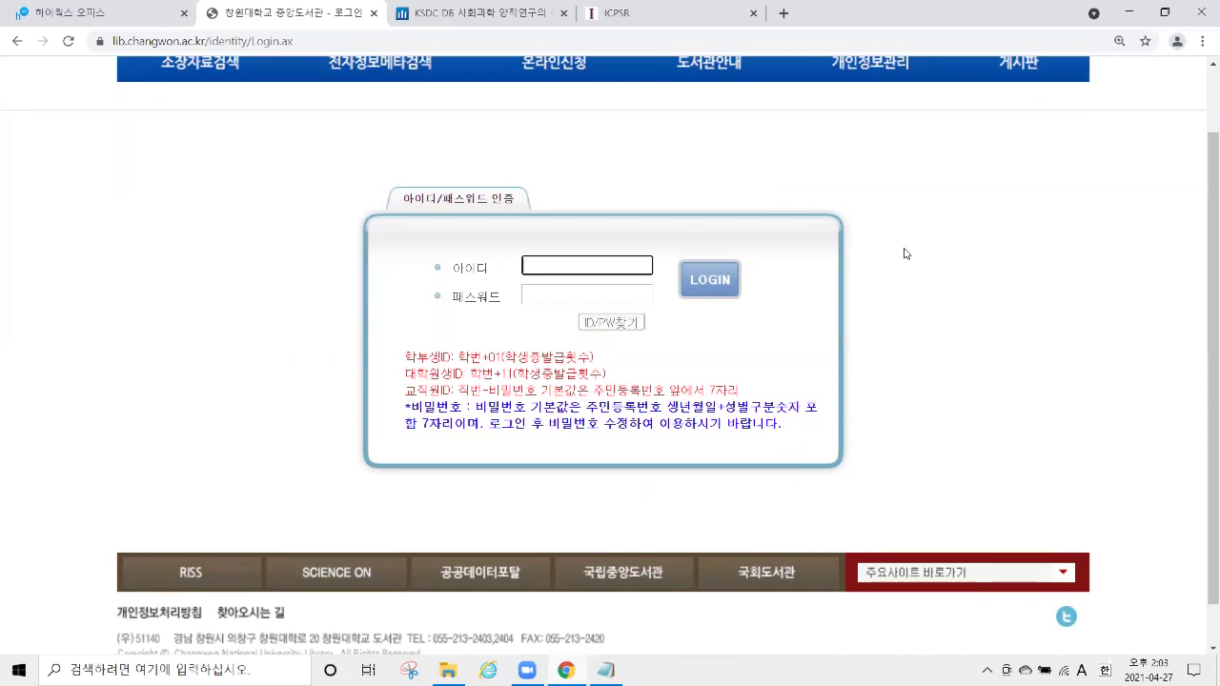
left_click(476, 21)
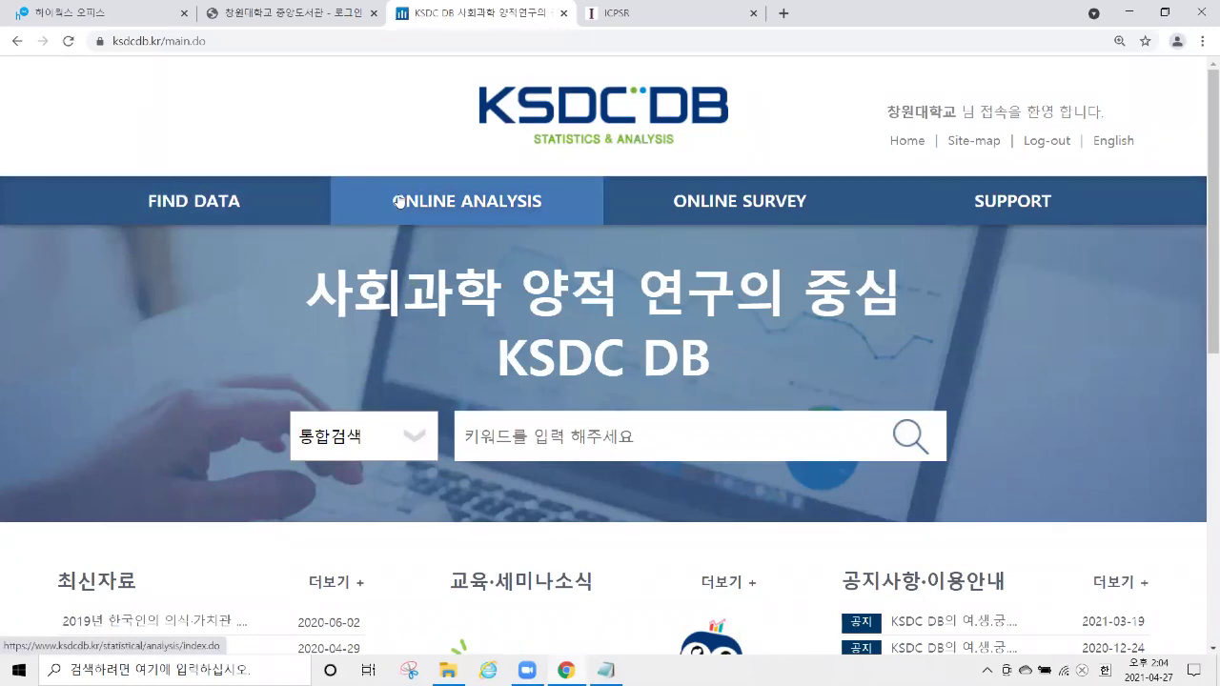
Under FIND DATA, choose the 조사자료 card to reach the 조사명 검색 search page.
left_click(194, 212)
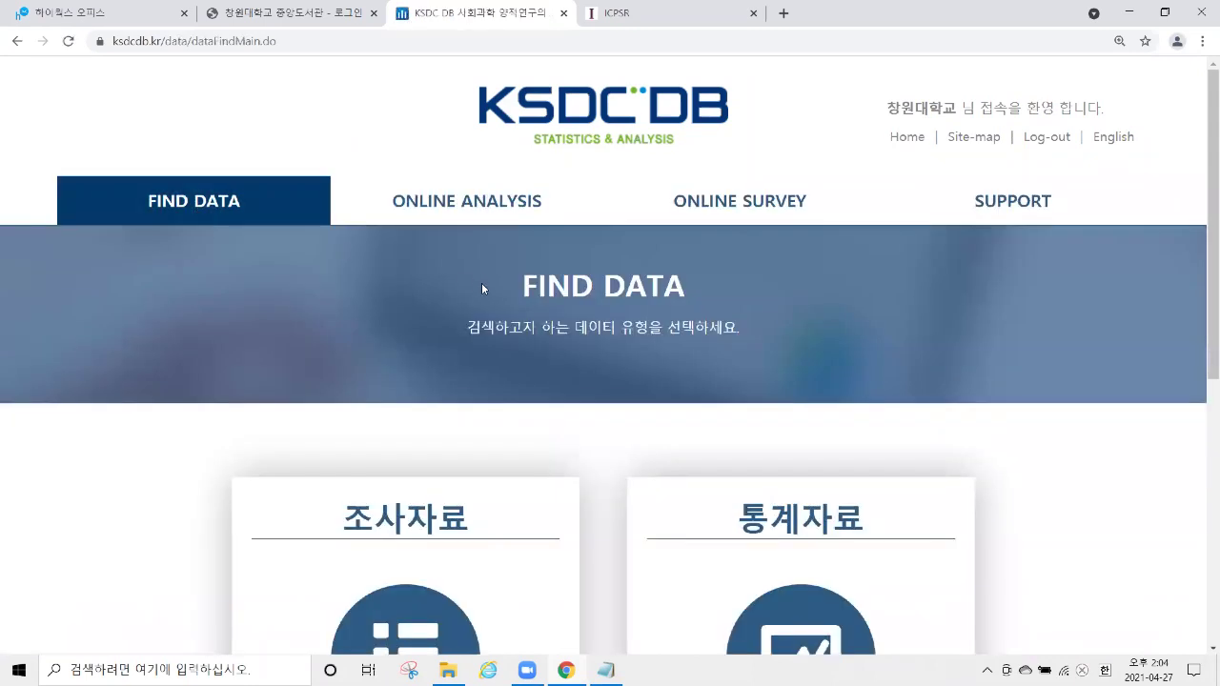
scroll(481, 282, "down", 1)
scroll(477, 264, "down", 2)
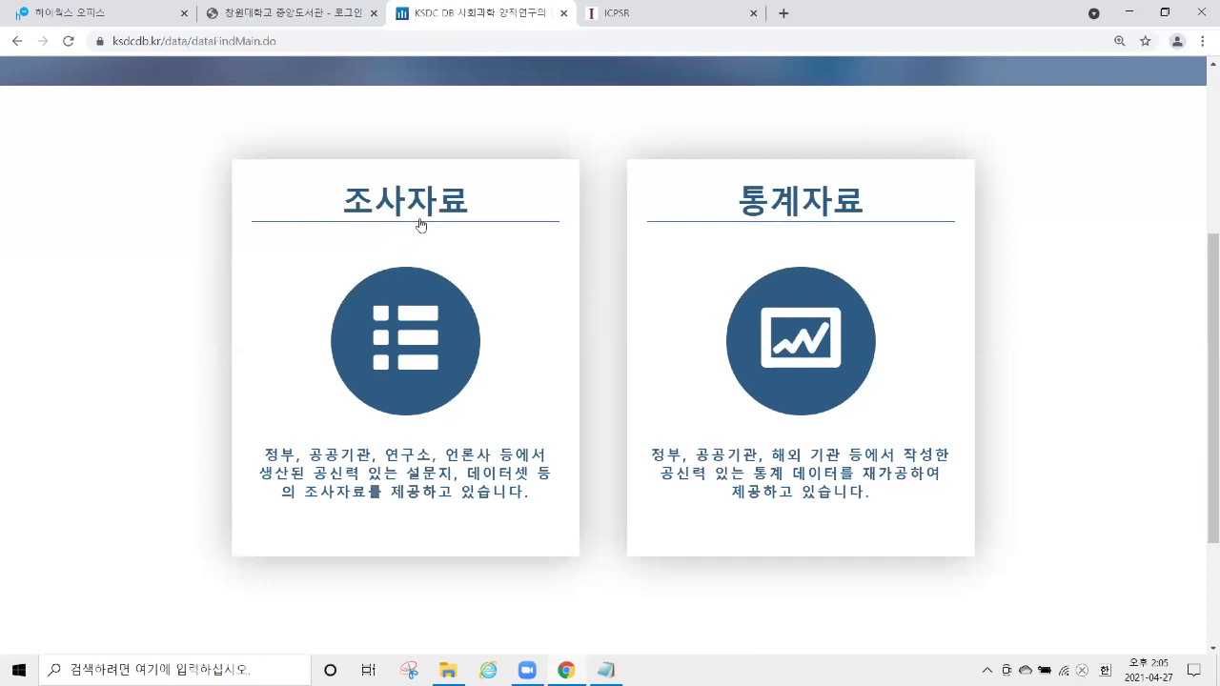
left_click(457, 229)
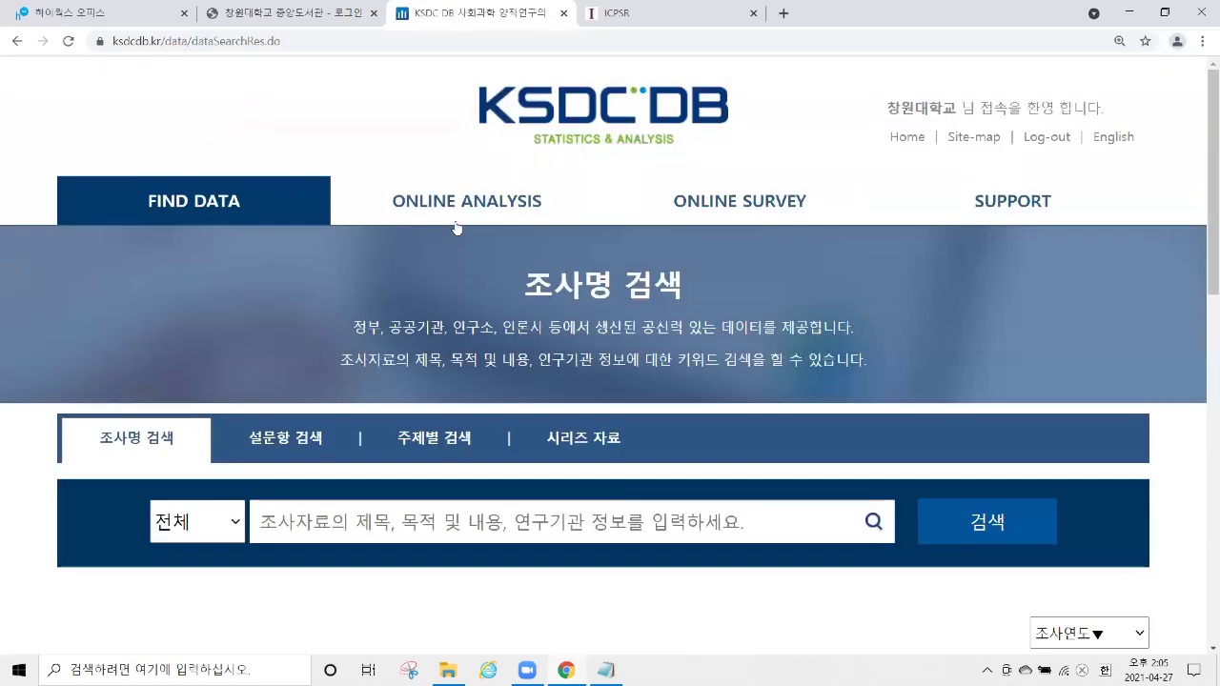
Search surveys for the keyword 가치관 and highlight the 37-result count.
scroll(256, 204, "down", 2)
scroll(257, 204, "down", 1)
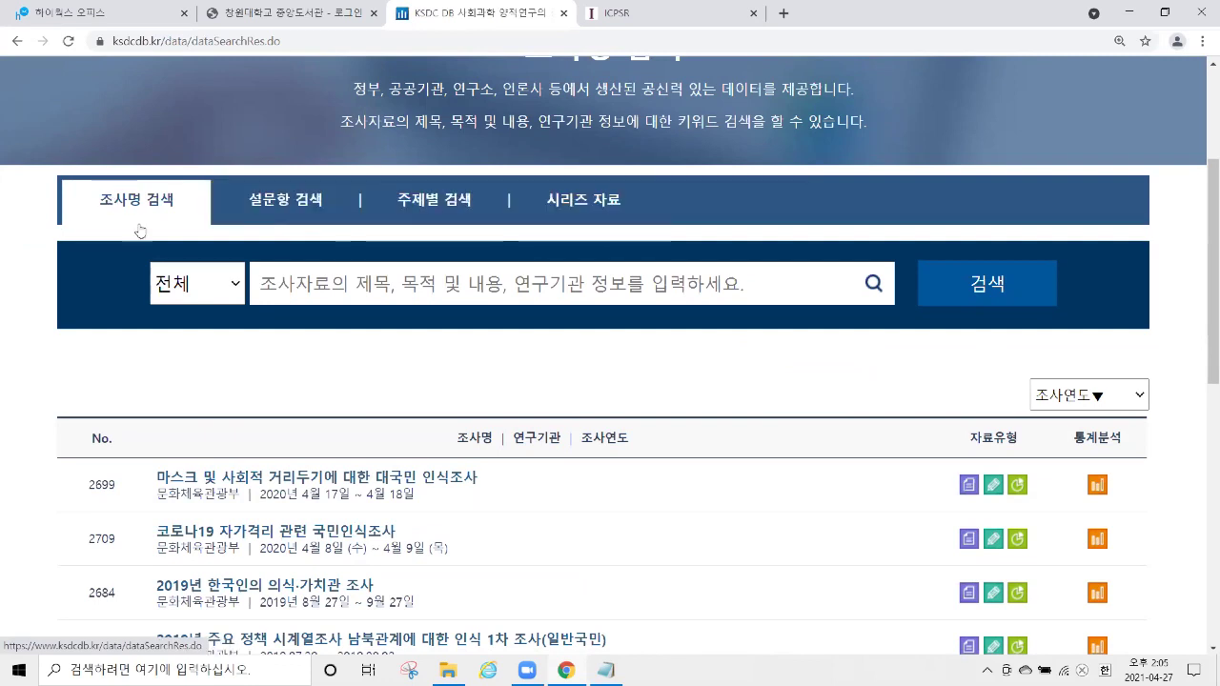
left_click(322, 289)
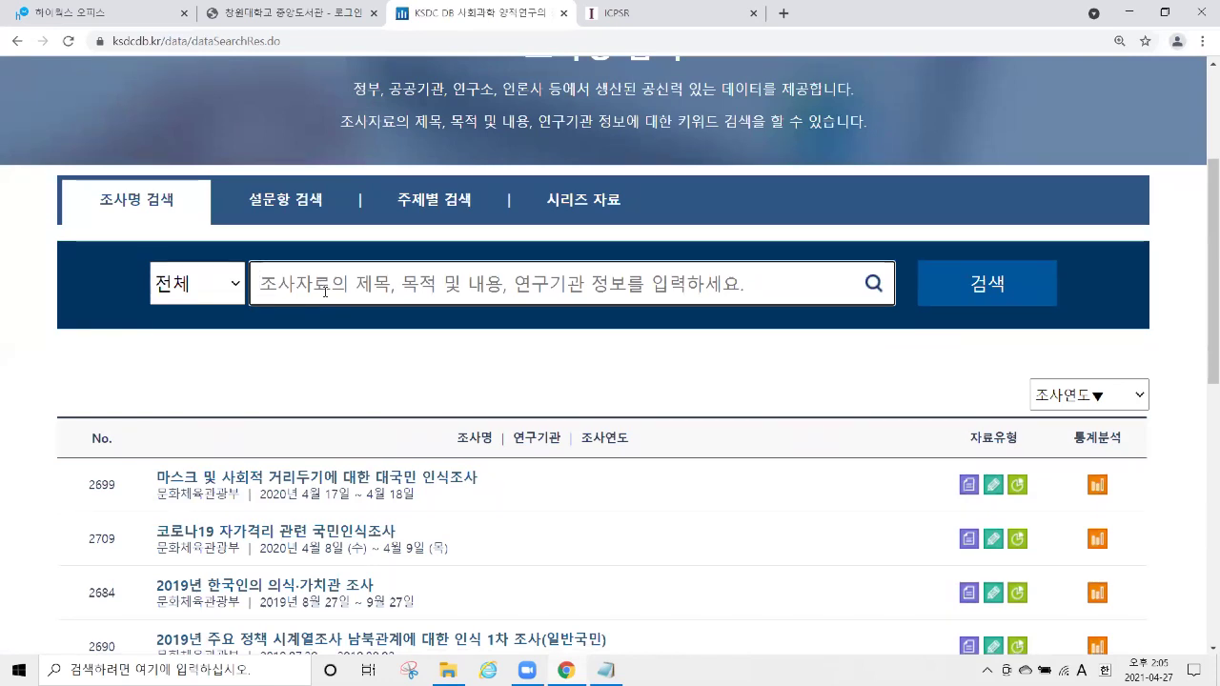
type("ㄱ")
type("가치관")
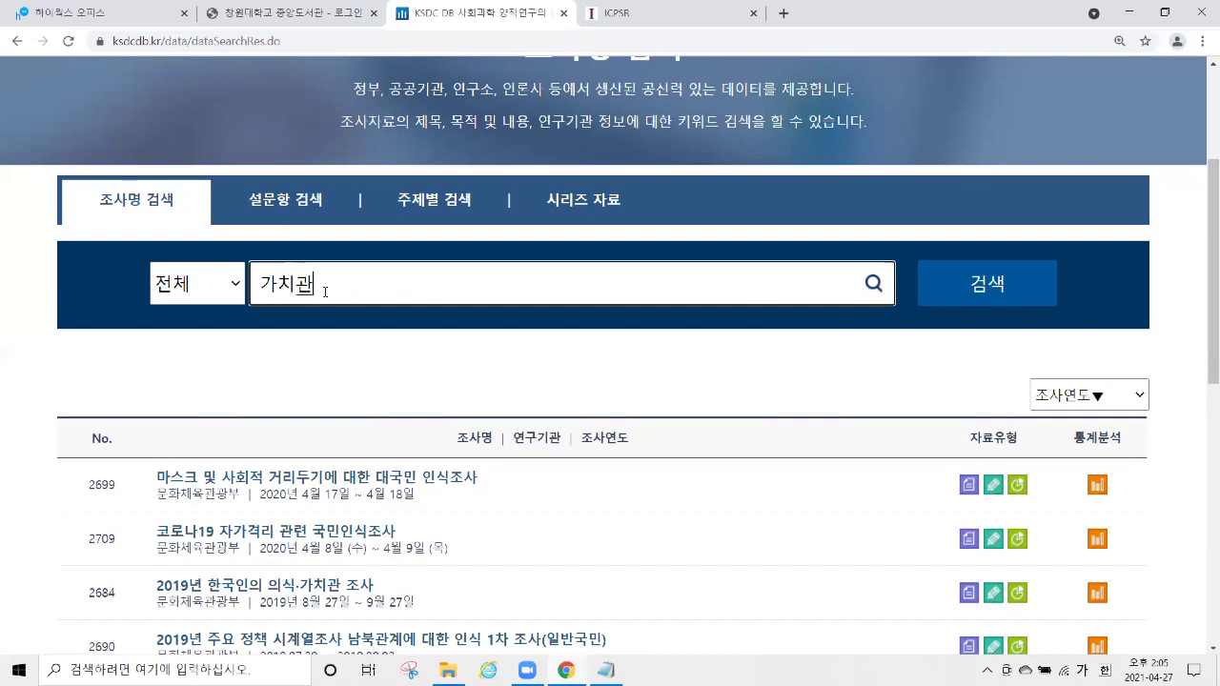
key("Return")
scroll(334, 238, "down", 5)
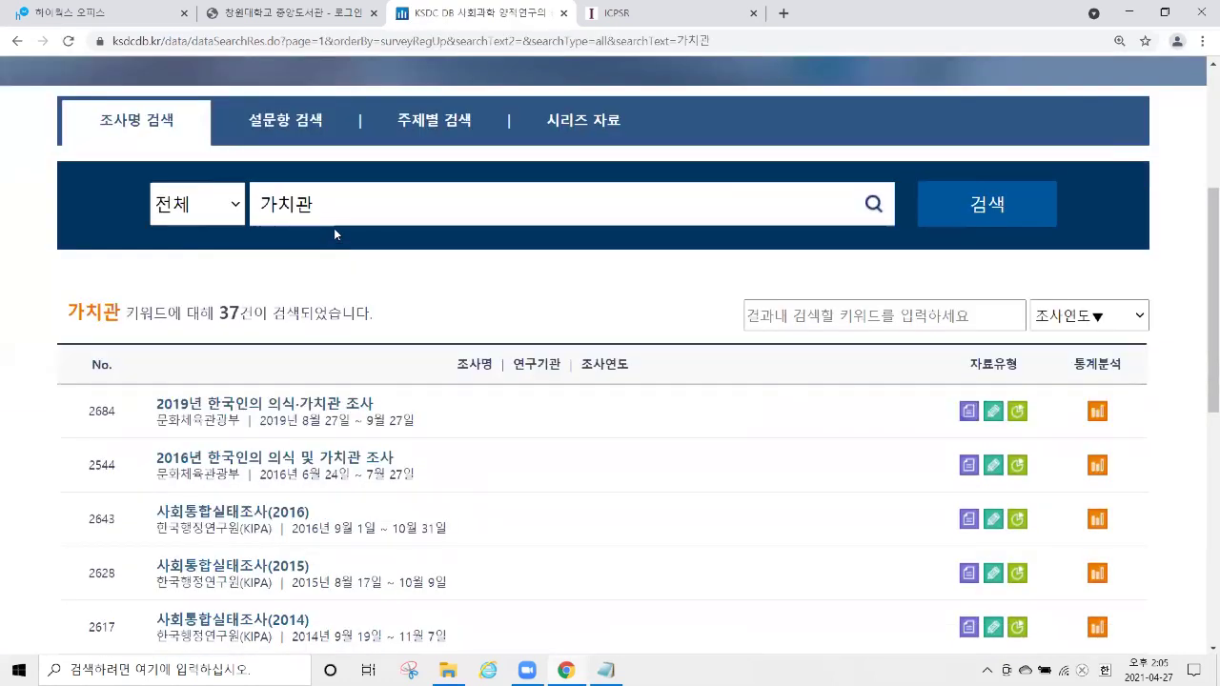
left_click_drag(217, 150, 254, 153)
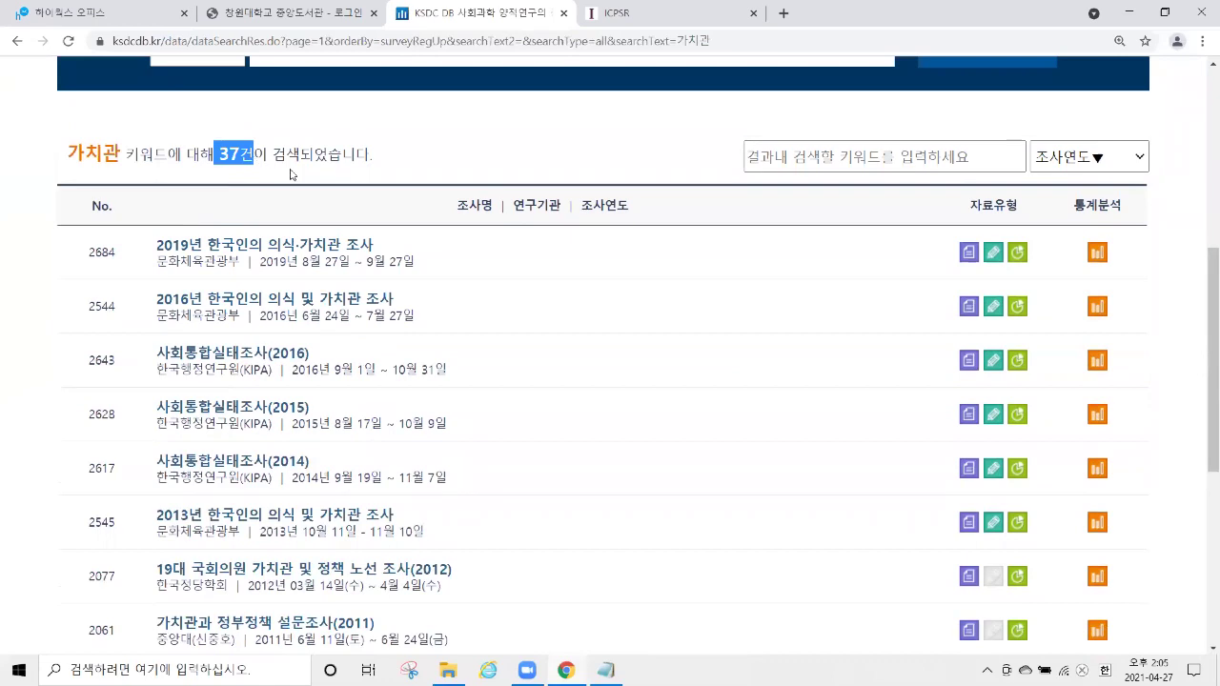
Point out result titles like 사회통합실태조사(2016), then select 2019년 한국인의 의식·가치관 조사.
scroll(534, 150, "down", 1)
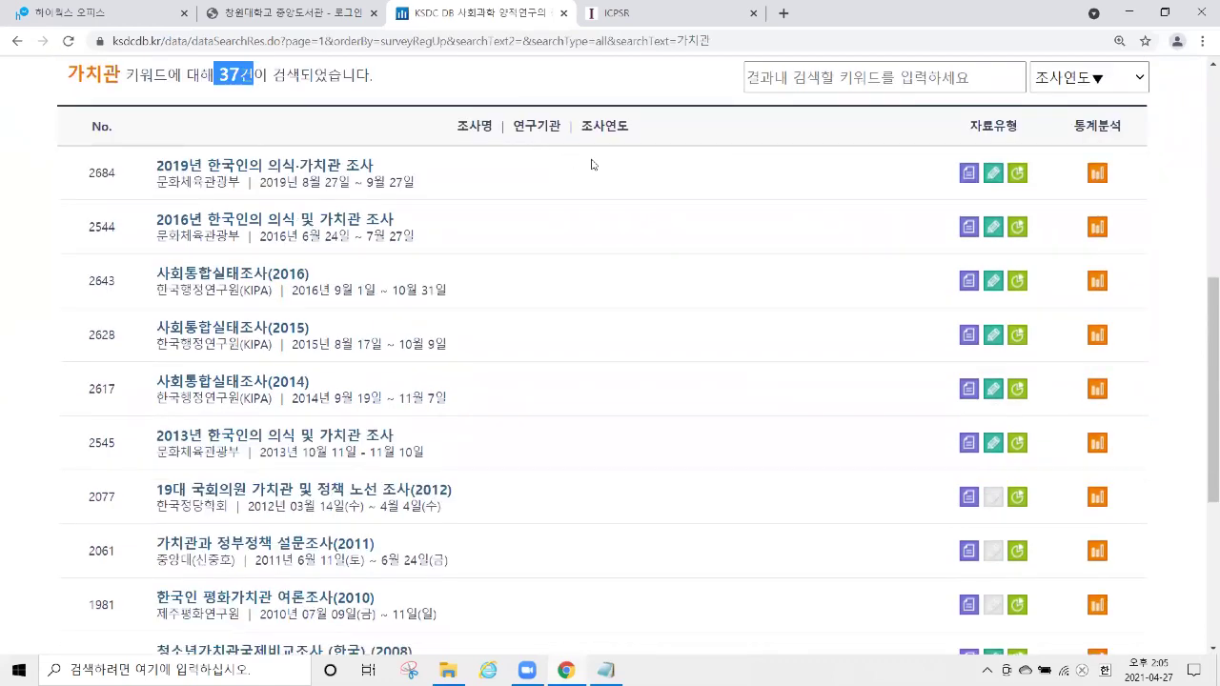
scroll(568, 143, "down", 1)
left_click_drag(156, 86, 374, 85)
left_click_drag(143, 140, 395, 141)
left_click_drag(129, 199, 324, 197)
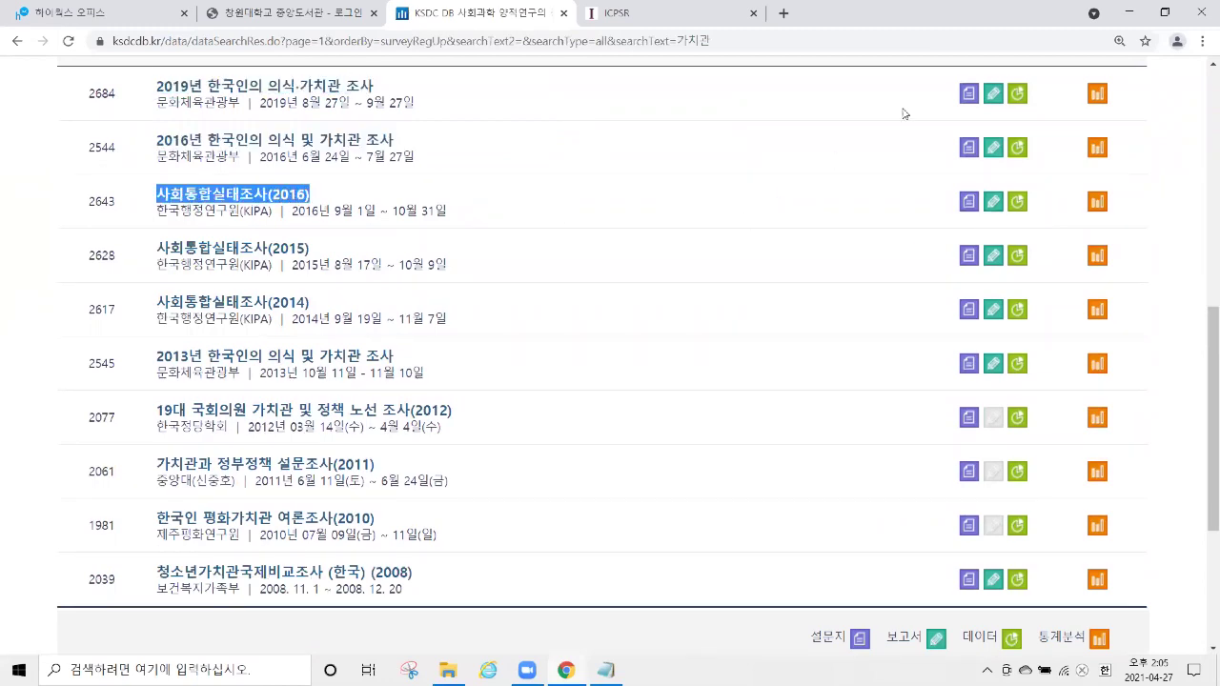
left_click(972, 112)
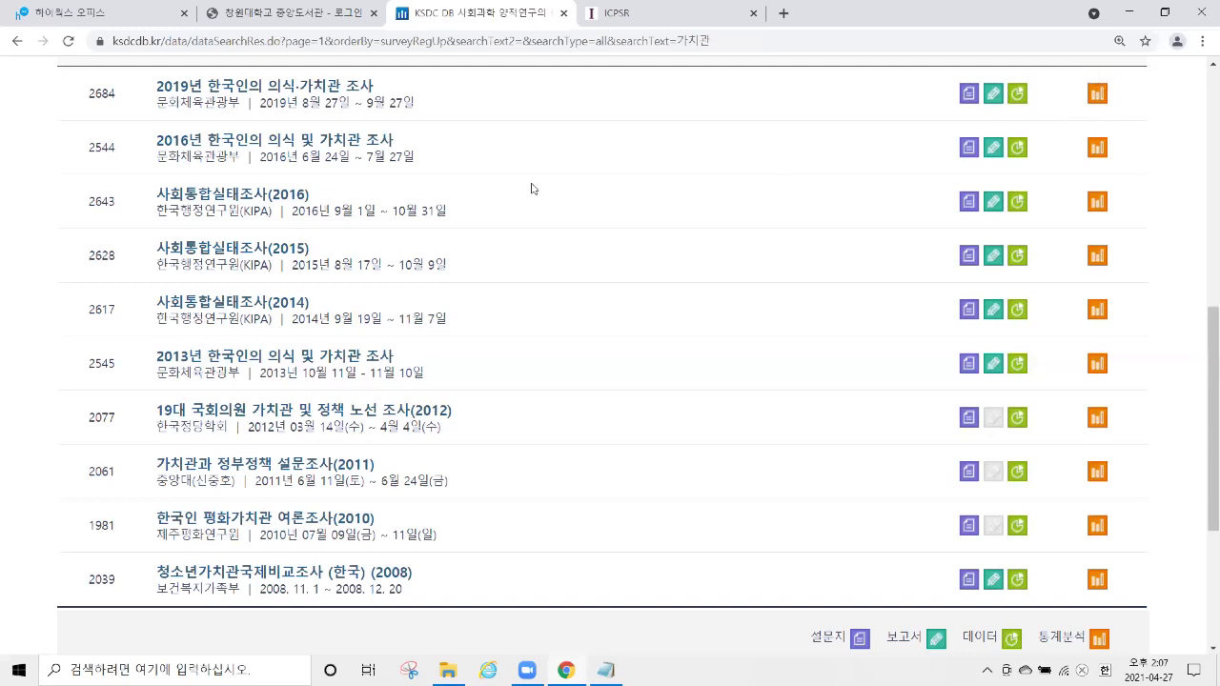
scroll(531, 187, "up", 1)
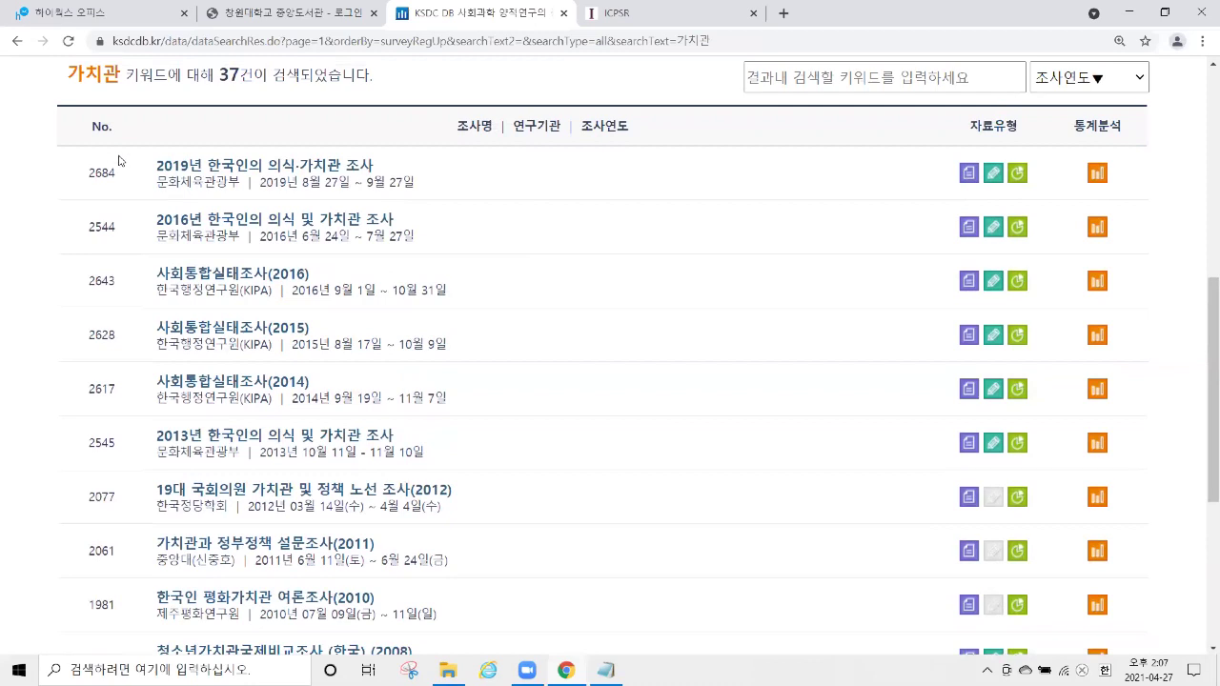
left_click_drag(156, 166, 383, 164)
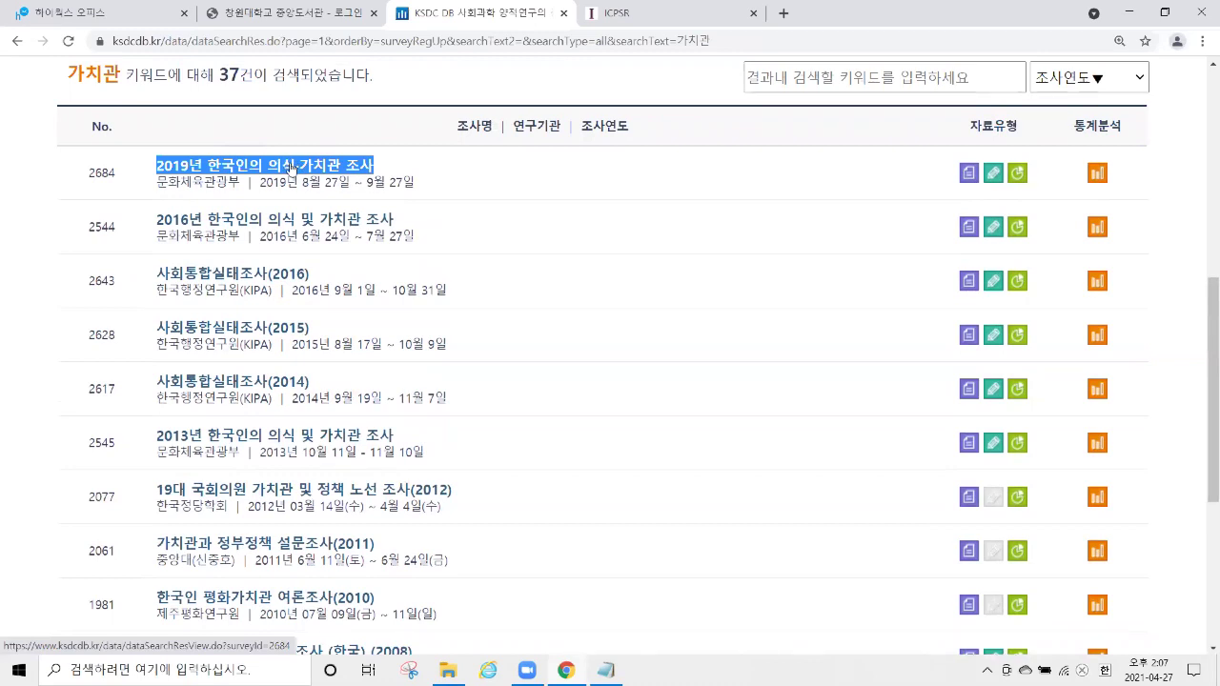
Open the 2019 values survey's details, highlighting the 5,000명 sample and the 설문지보기 option.
left_click(293, 170)
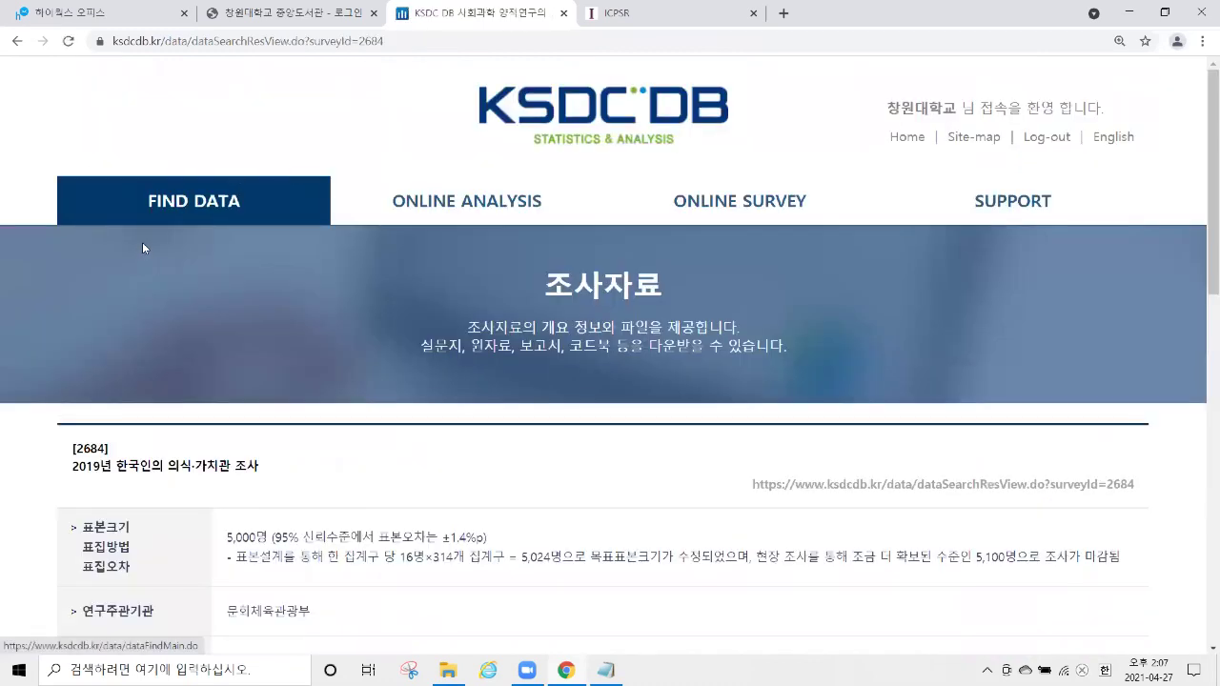
scroll(123, 240, "up", 4, "ctrl")
scroll(123, 240, "down", 2)
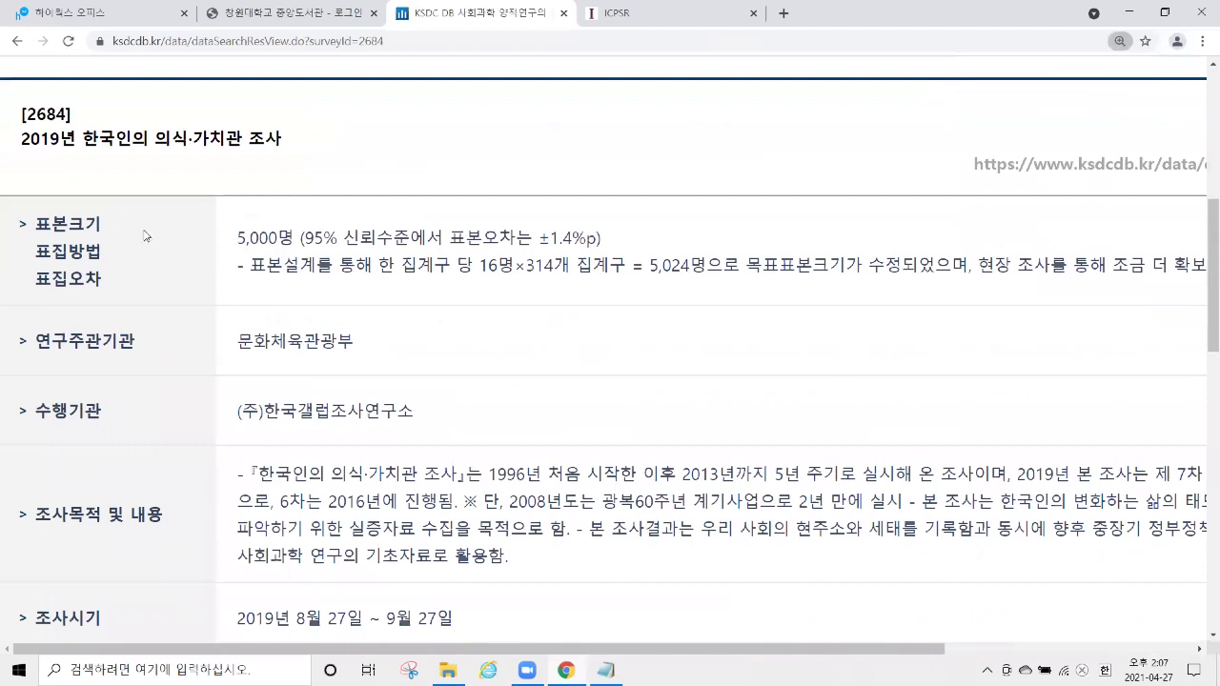
left_click_drag(224, 242, 298, 229)
scroll(298, 229, "down", 1)
left_click_drag(235, 260, 374, 259)
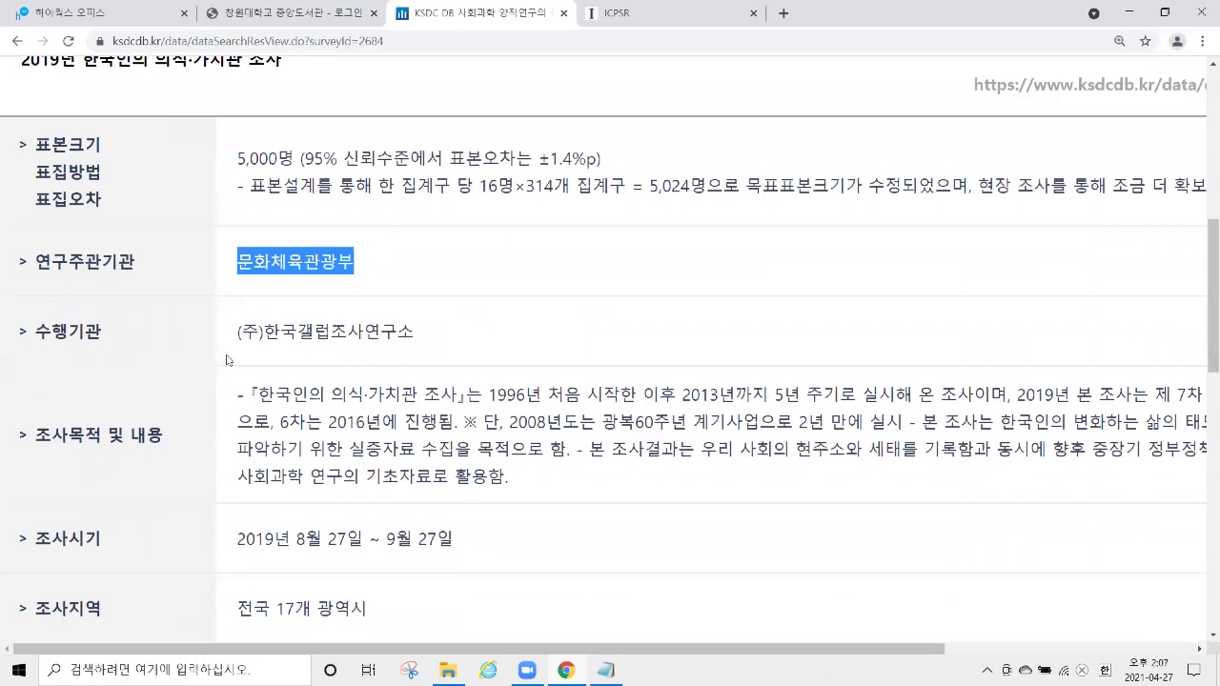
scroll(226, 359, "down", 1)
left_click_drag(237, 307, 529, 410)
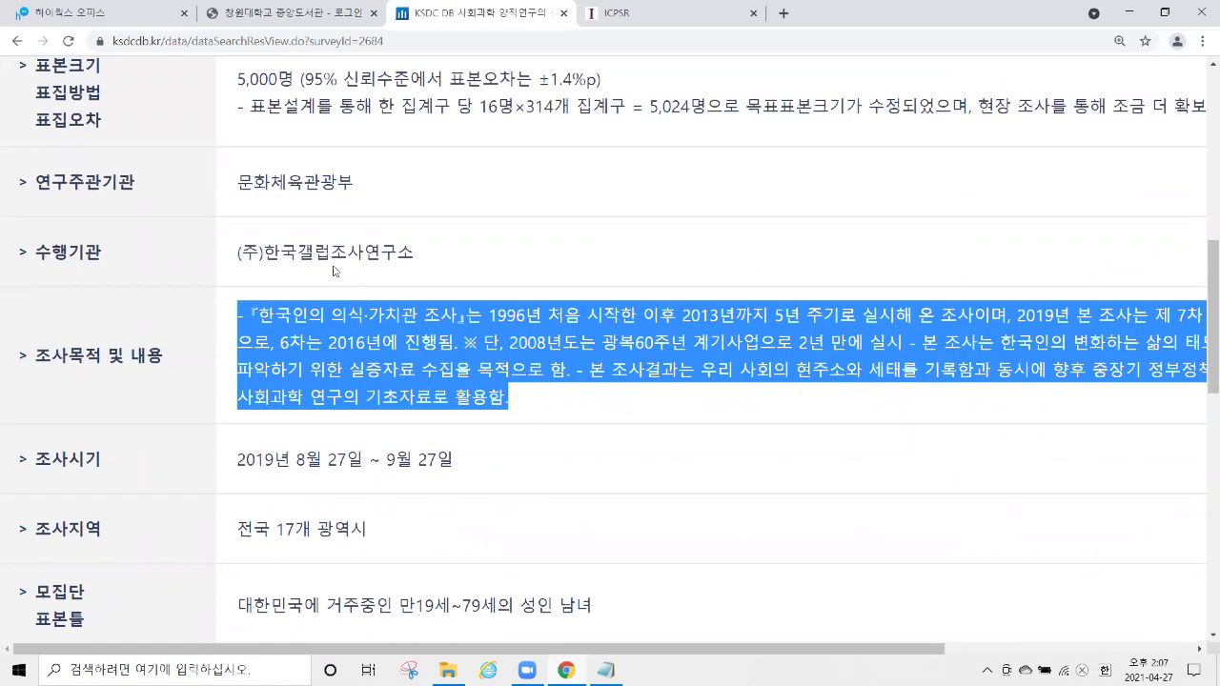
scroll(305, 291, "down", 4)
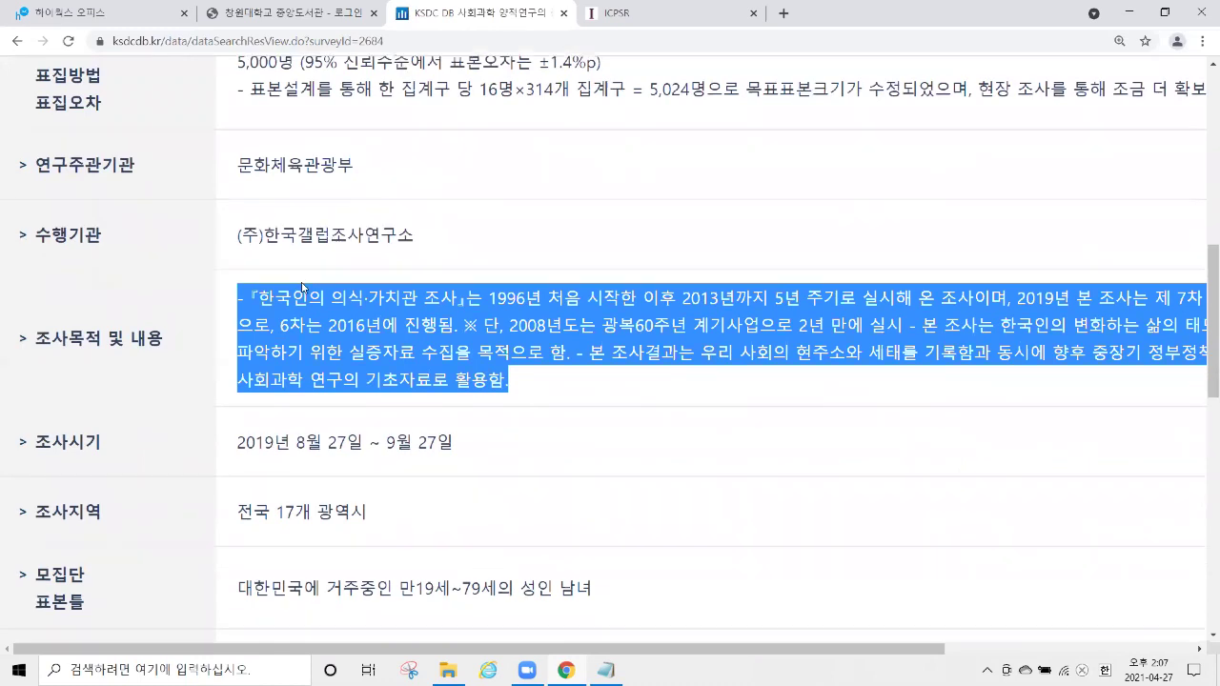
scroll(303, 276, "down", 3)
scroll(316, 277, "down", 1)
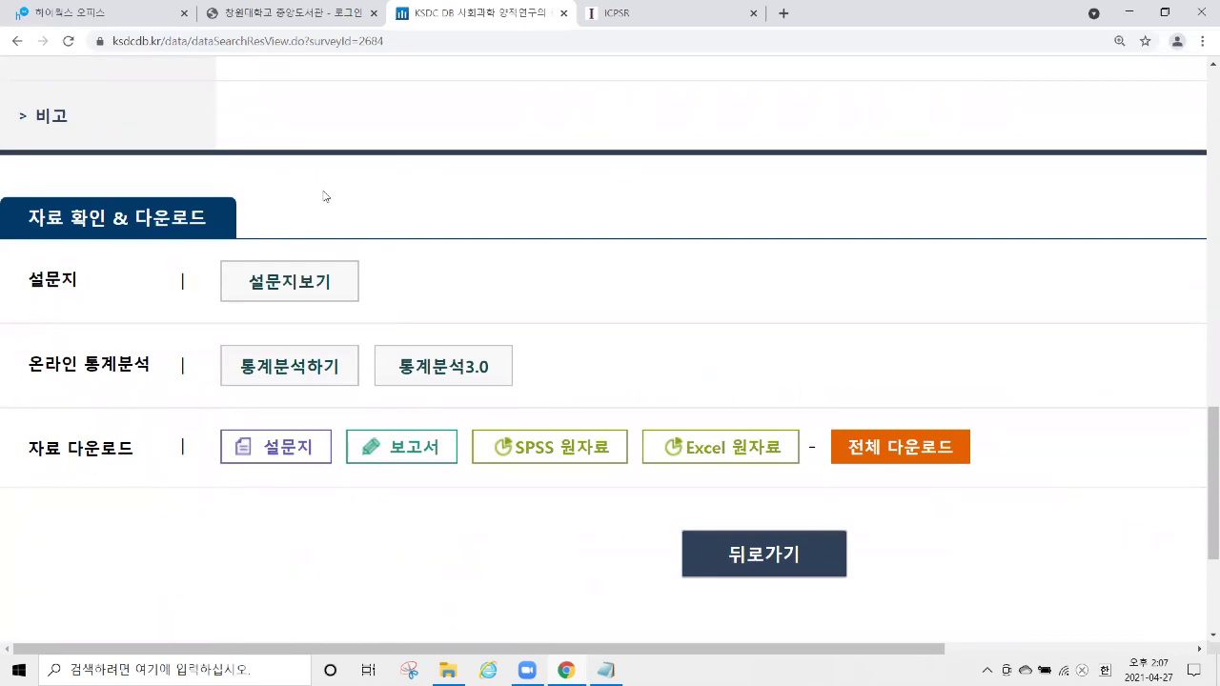
left_click_drag(210, 284, 335, 283)
Open the questionnaire in a widened popup window and scroll down to question 문7.
left_click(336, 283)
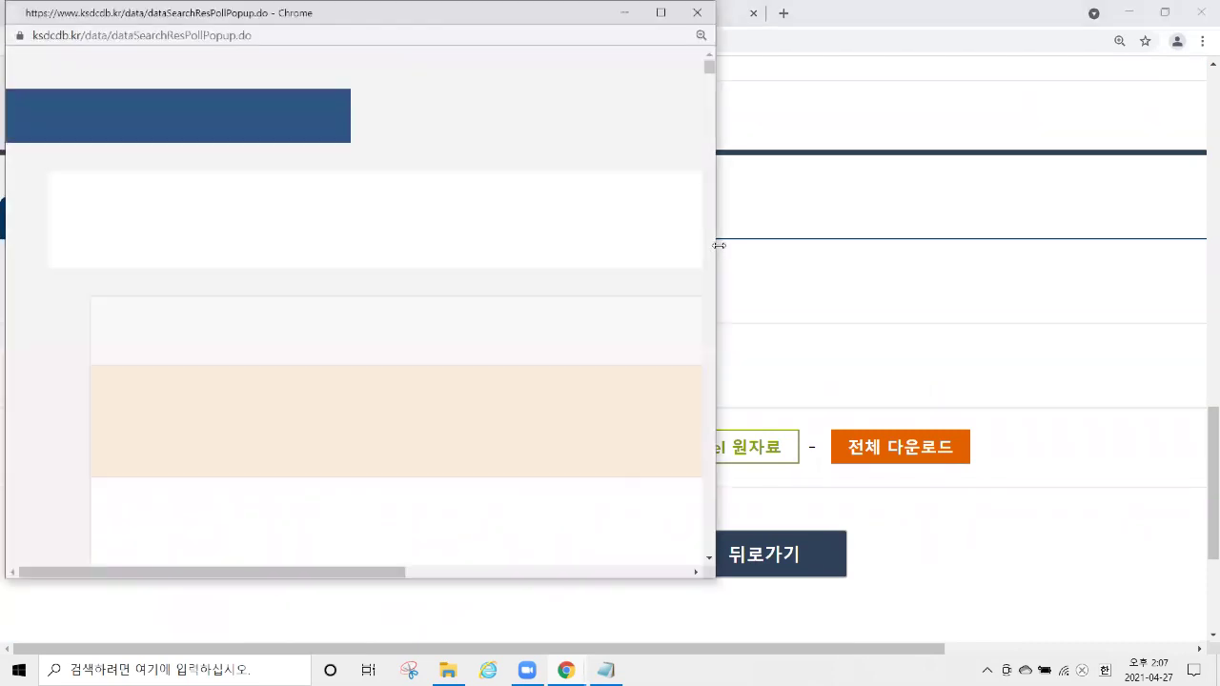
left_click_drag(720, 246, 965, 240)
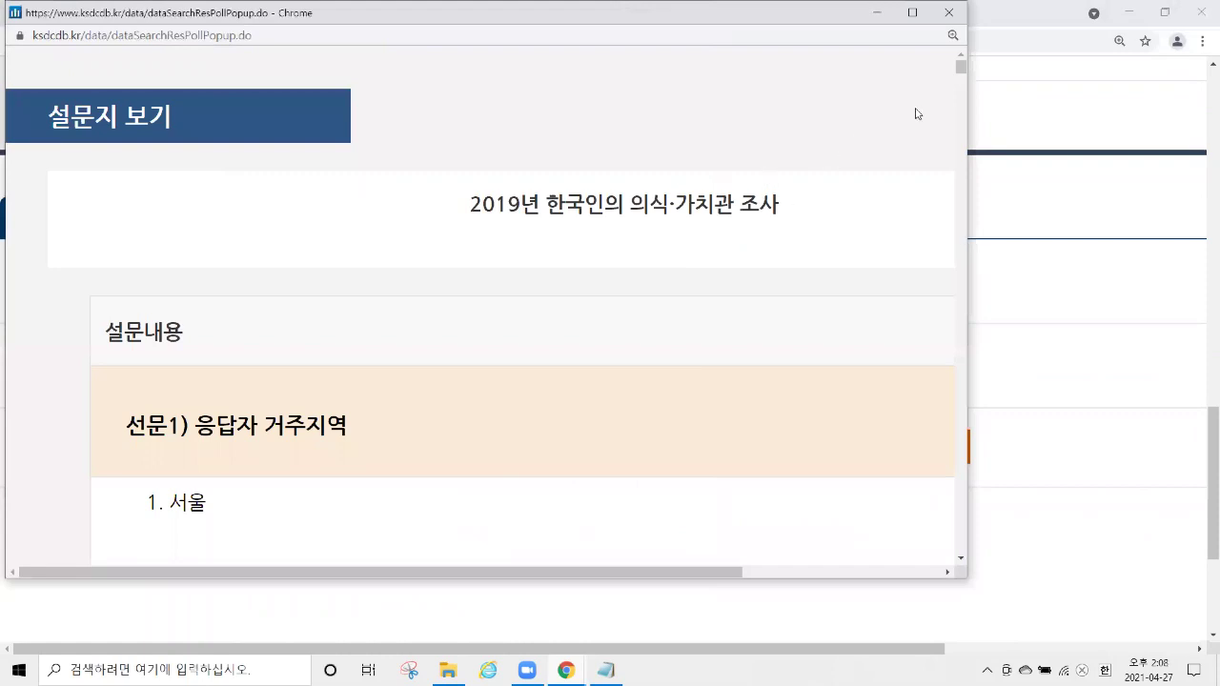
left_click_drag(964, 76, 1004, 163)
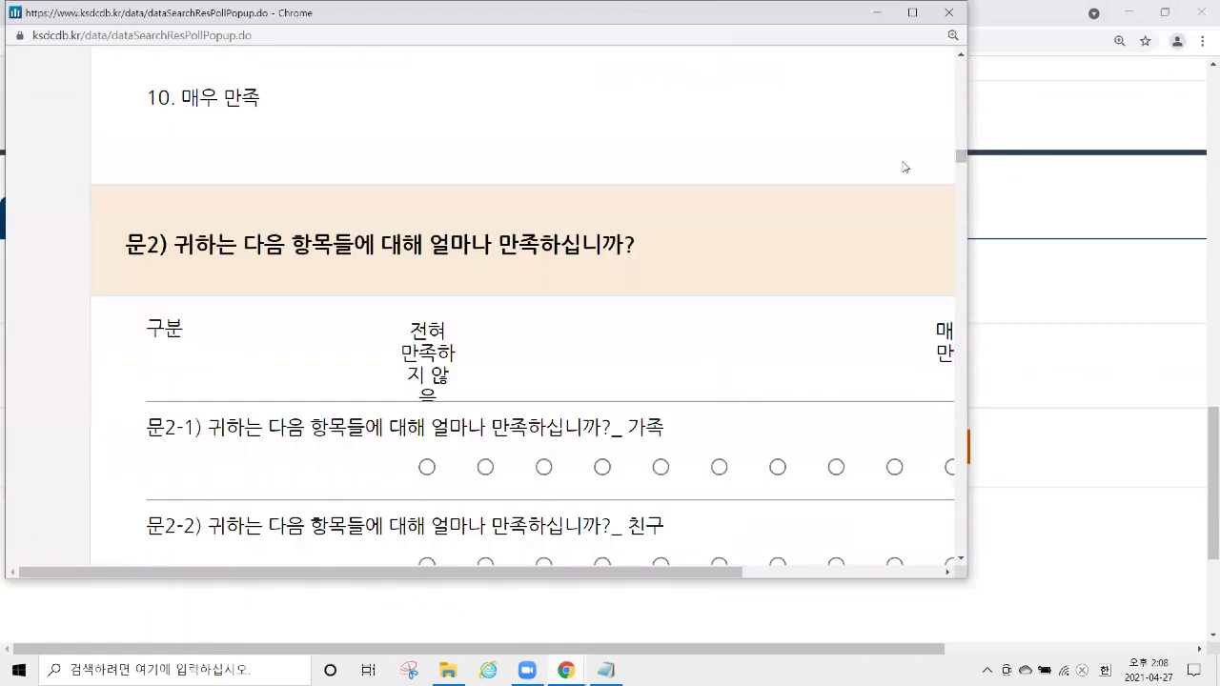
scroll(817, 144, "down", 4)
scroll(810, 145, "down", 20)
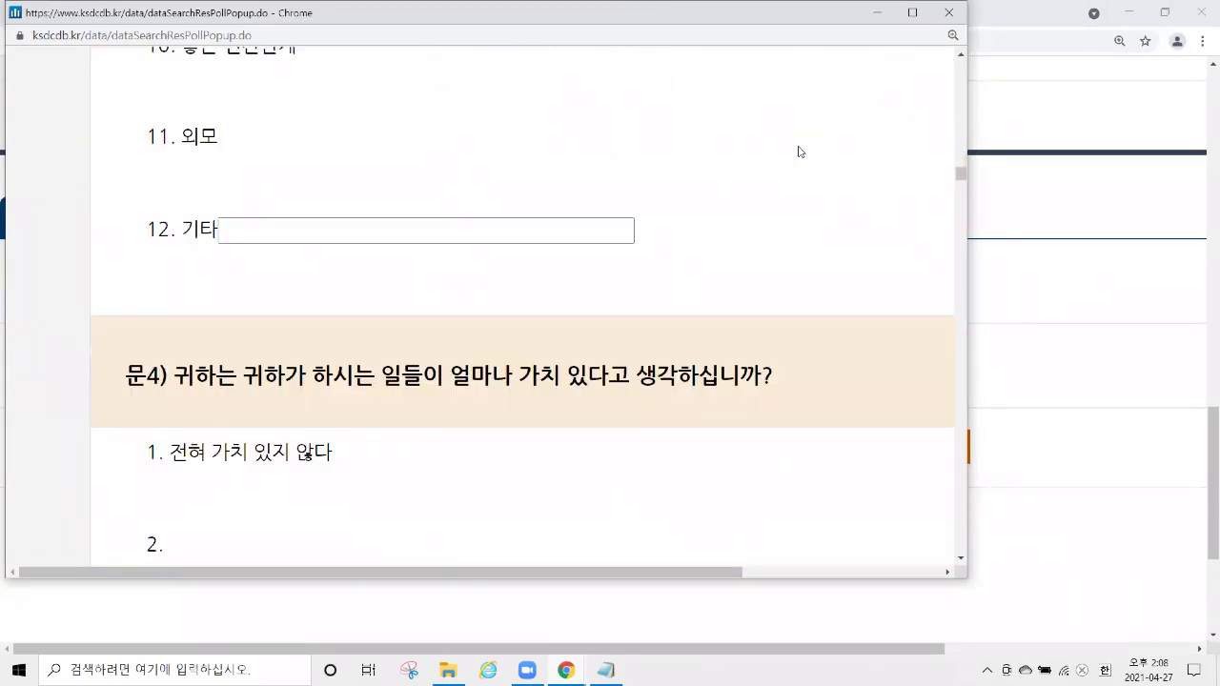
scroll(794, 150, "down", 15)
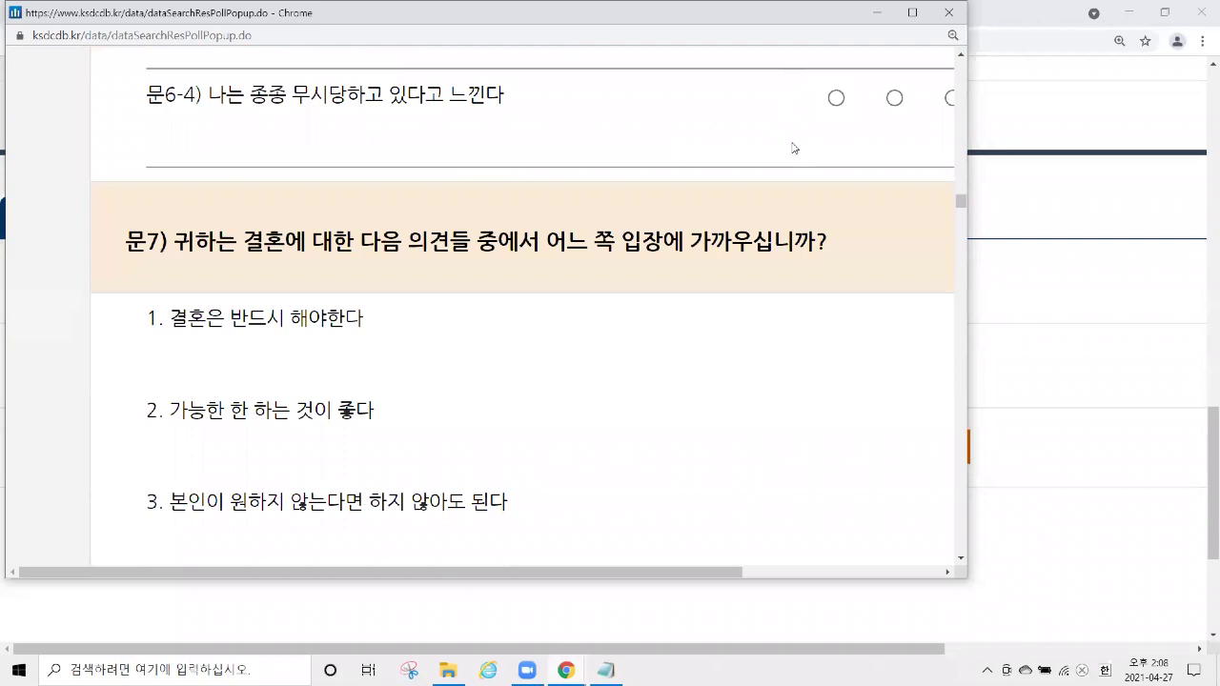
scroll(647, 170, "down", 1)
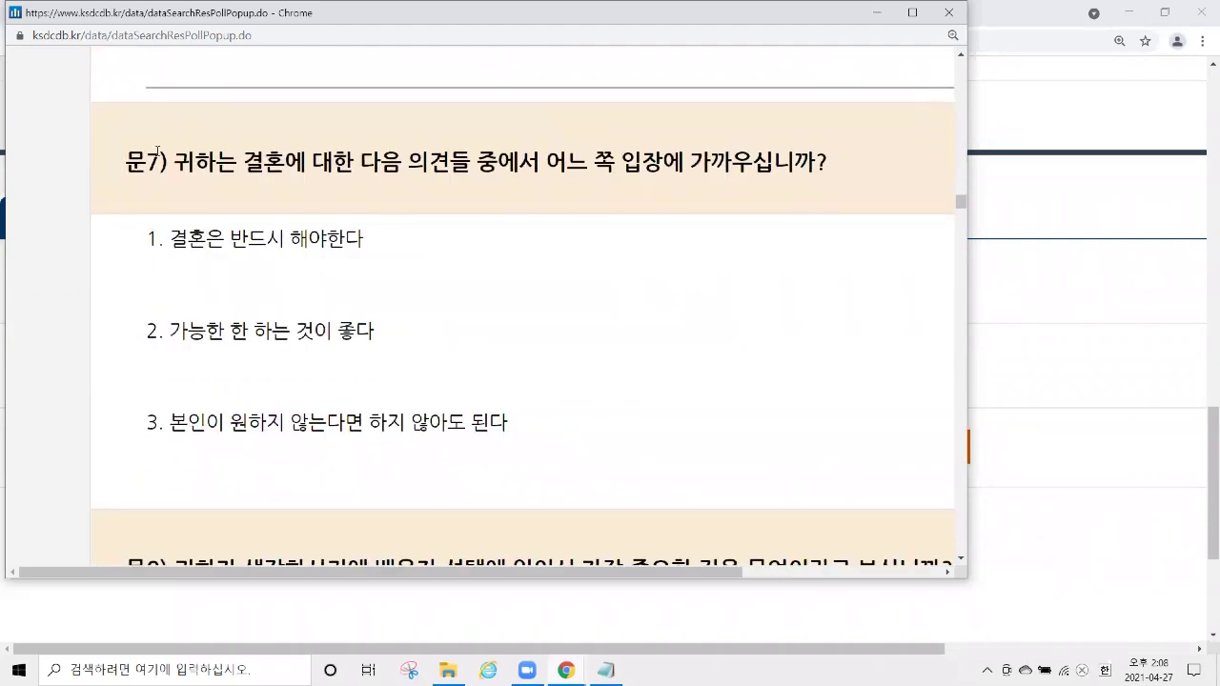
Highlight 문7's marriage question wording and its three answer options.
double_click(153, 155)
left_click_drag(179, 155, 843, 152)
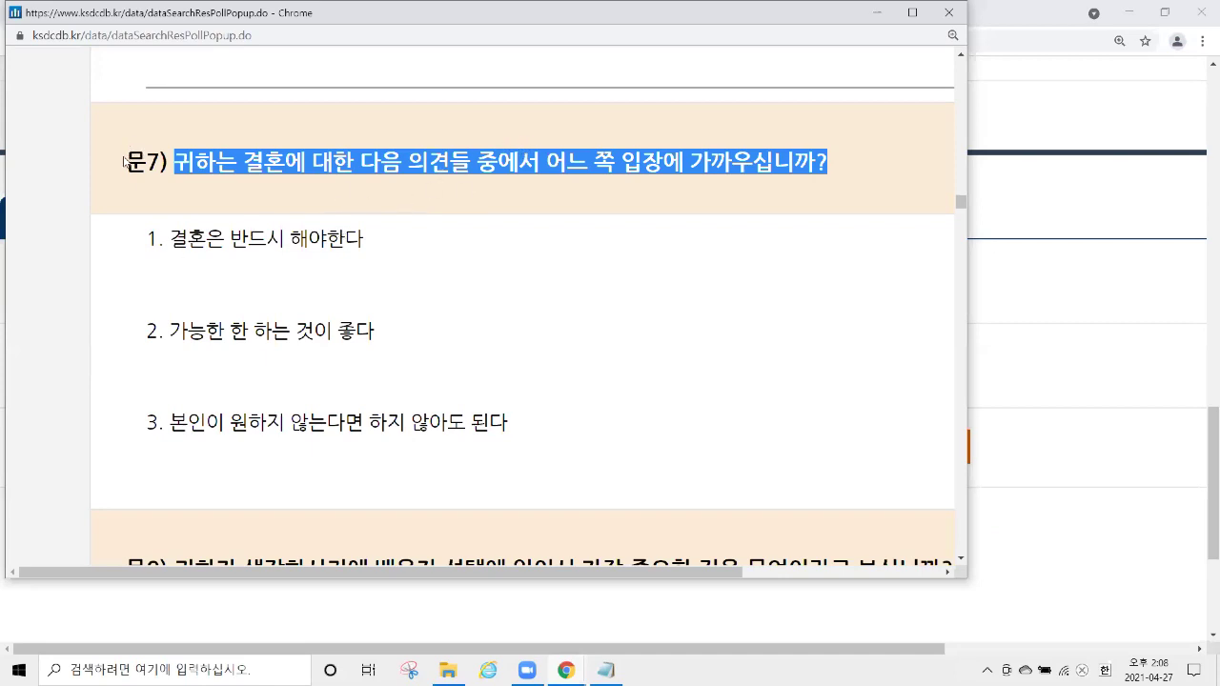
left_click_drag(145, 238, 577, 424)
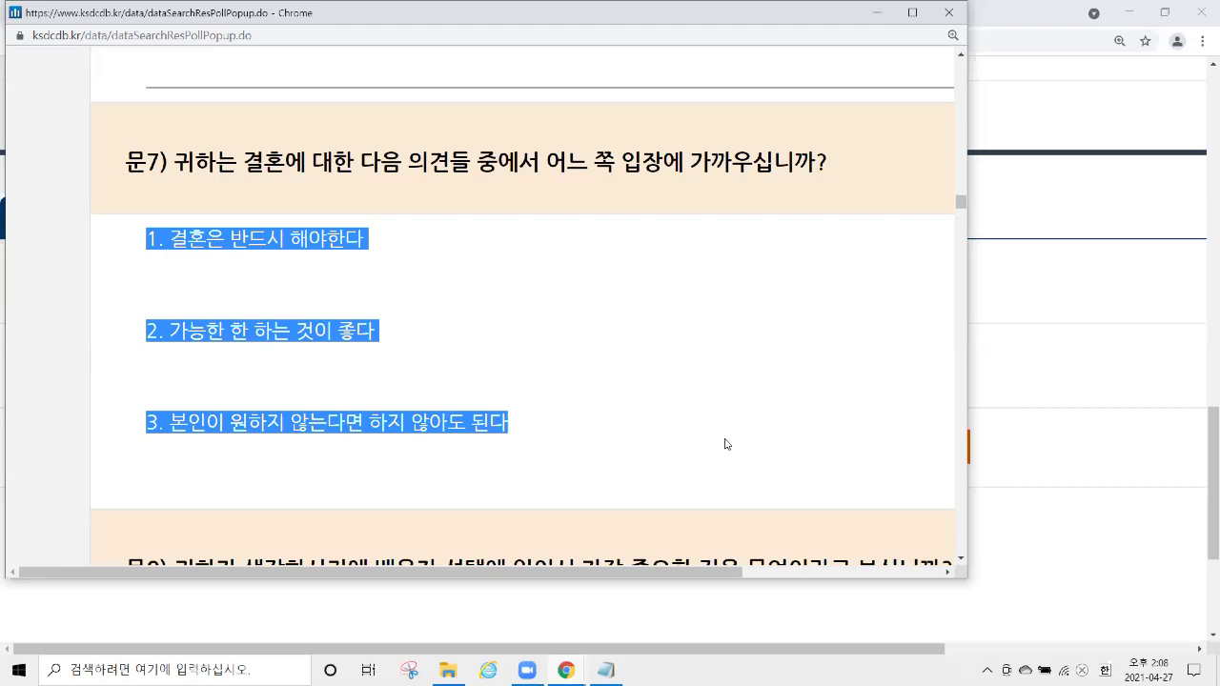
left_click(671, 445)
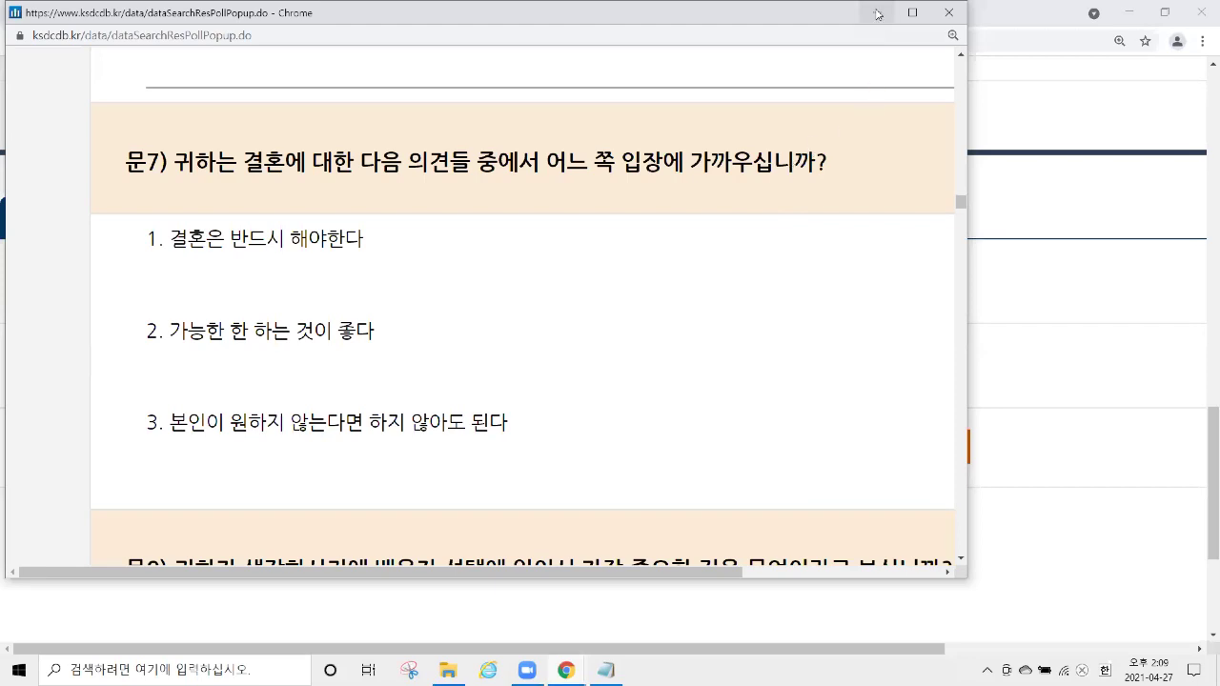
Close the questionnaire window and point out the questionnaire download option.
left_click(949, 13)
scroll(268, 357, "down", 1)
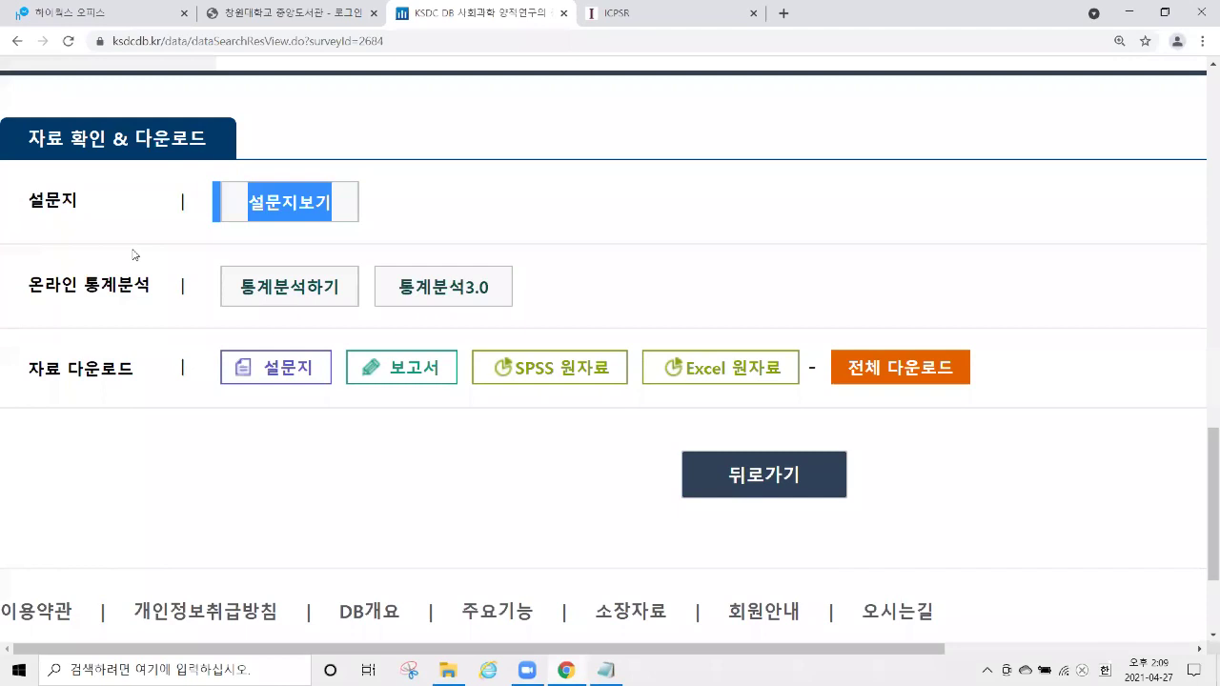
left_click_drag(195, 370, 320, 373)
left_click(184, 370)
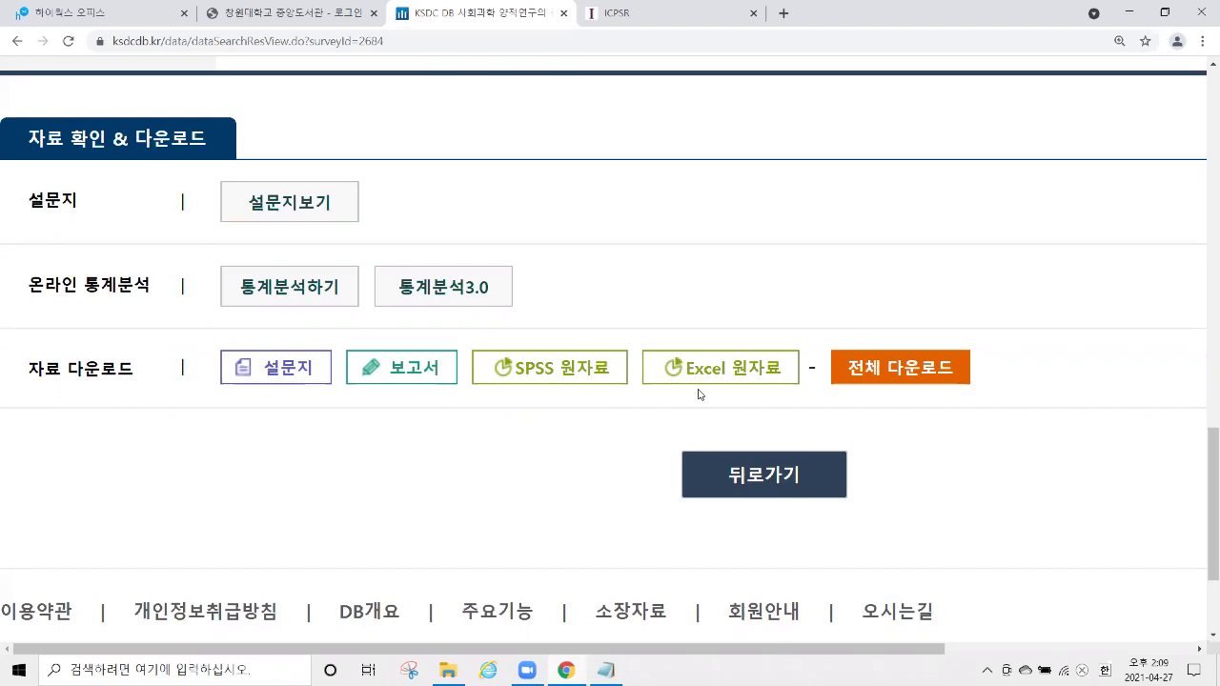
Download the SPSS 원자료 as dfile_2684.sav after agreeing to the usage terms.
left_click(582, 378)
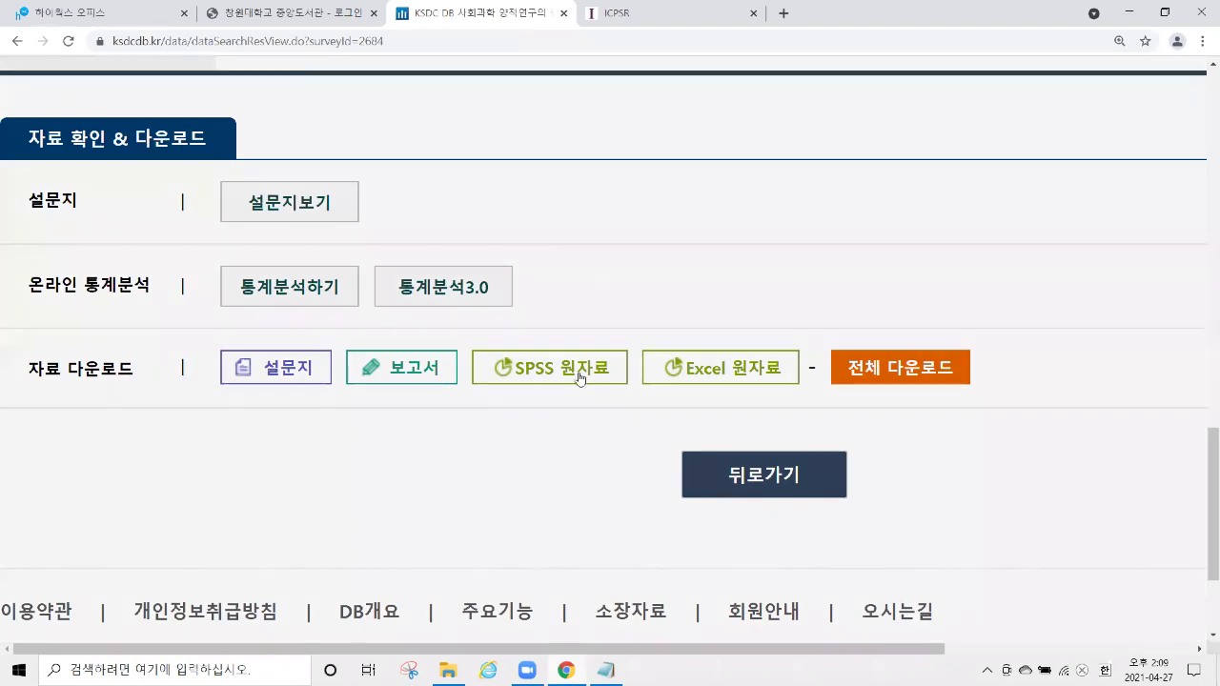
scroll(520, 305, "down", 3)
scroll(514, 287, "down", 3)
left_click(471, 466)
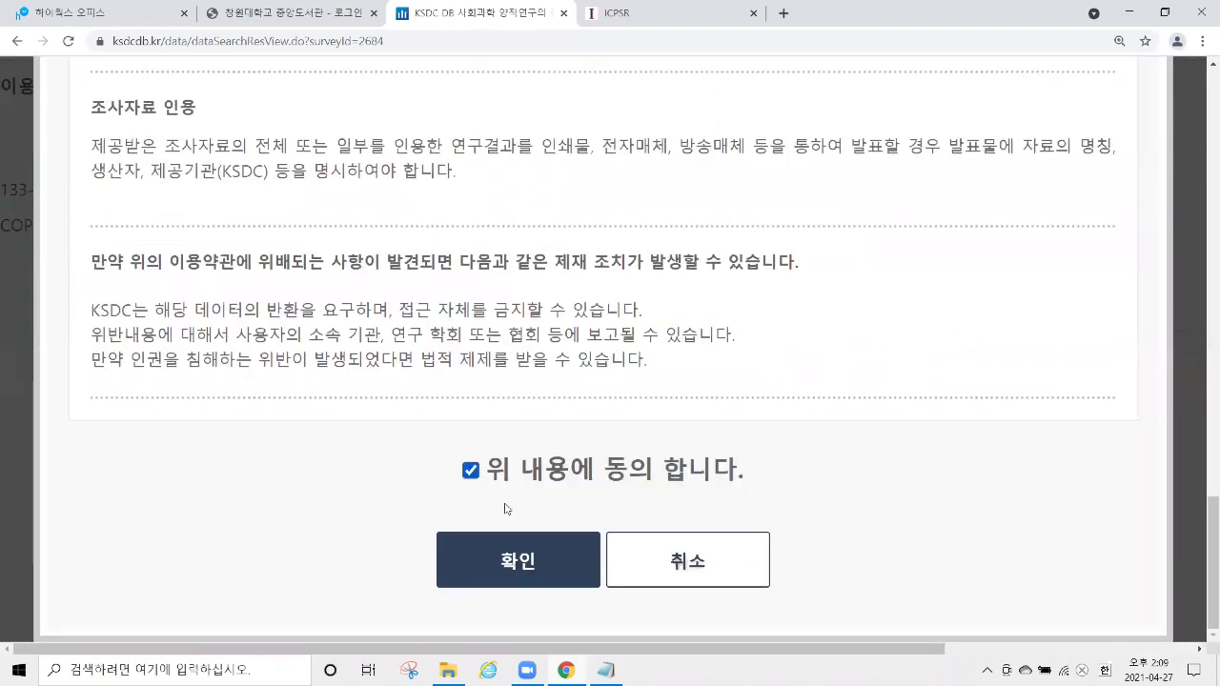
left_click(545, 567)
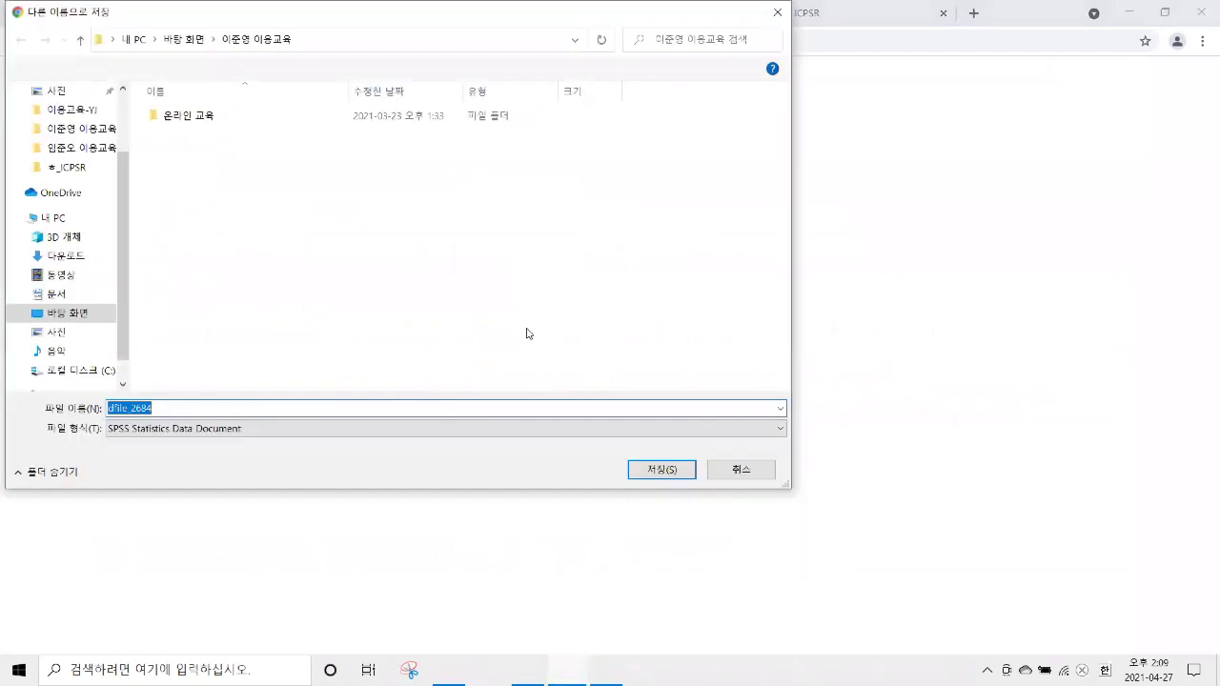
left_click(662, 468)
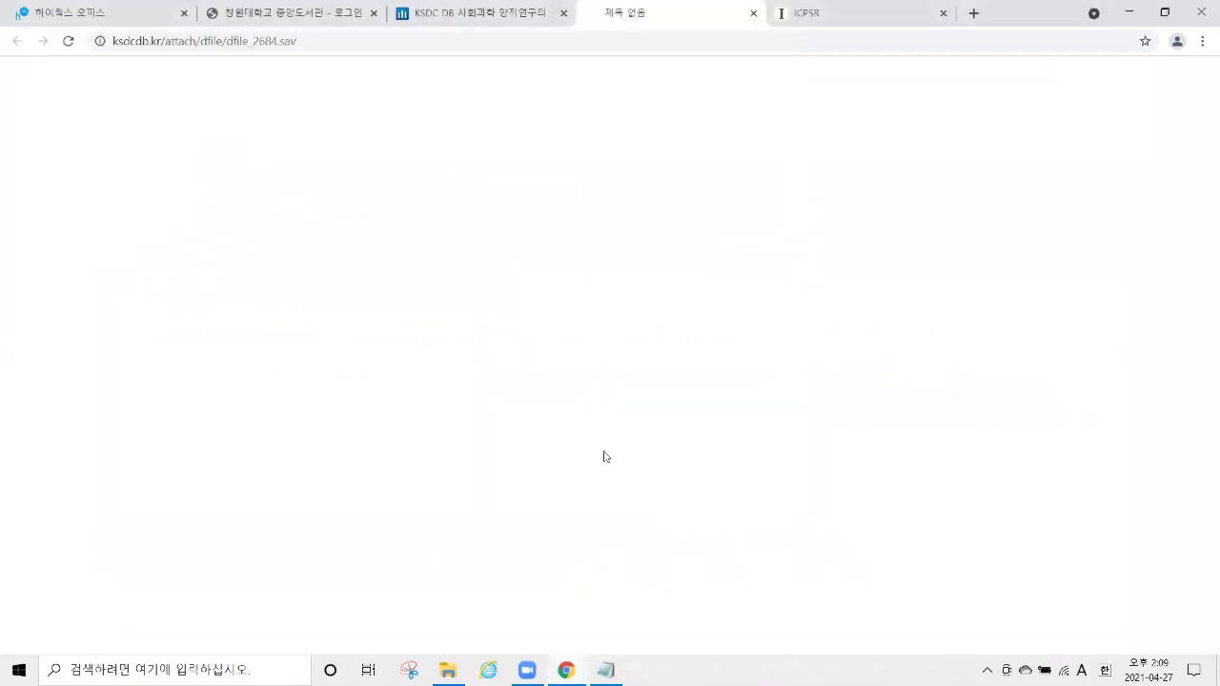
left_click(181, 636)
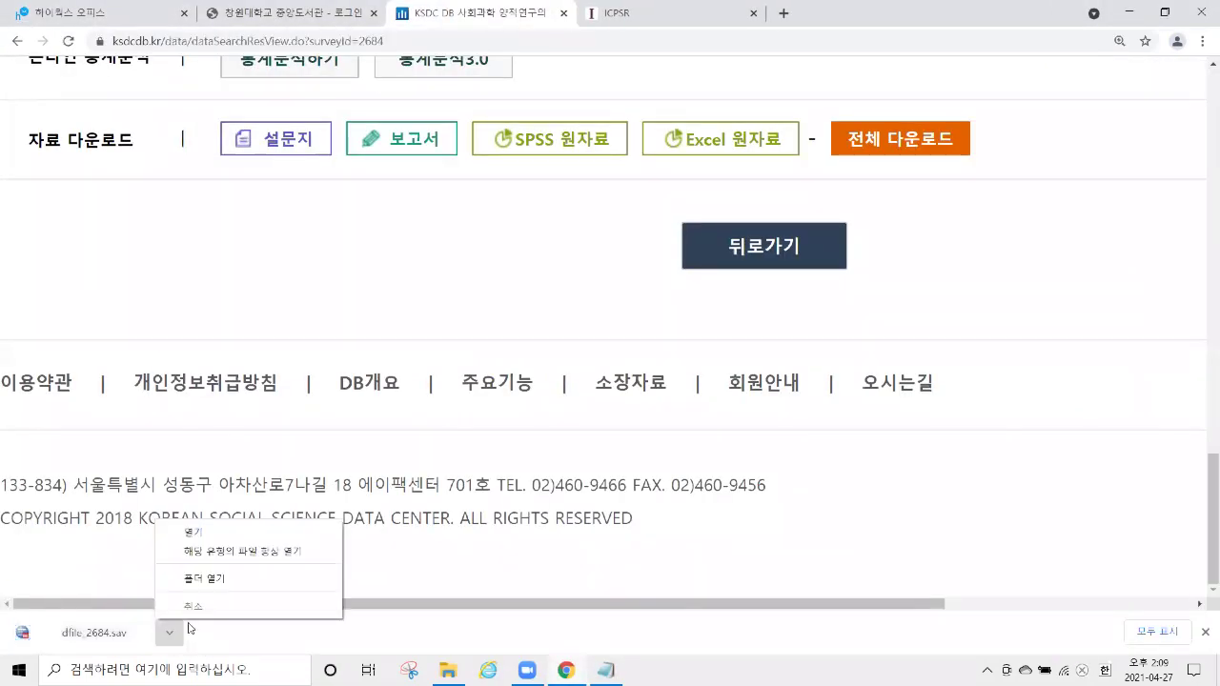
Show dfile_2684 in its Explorer folder, select it, then minimize the folder window.
left_click(235, 579)
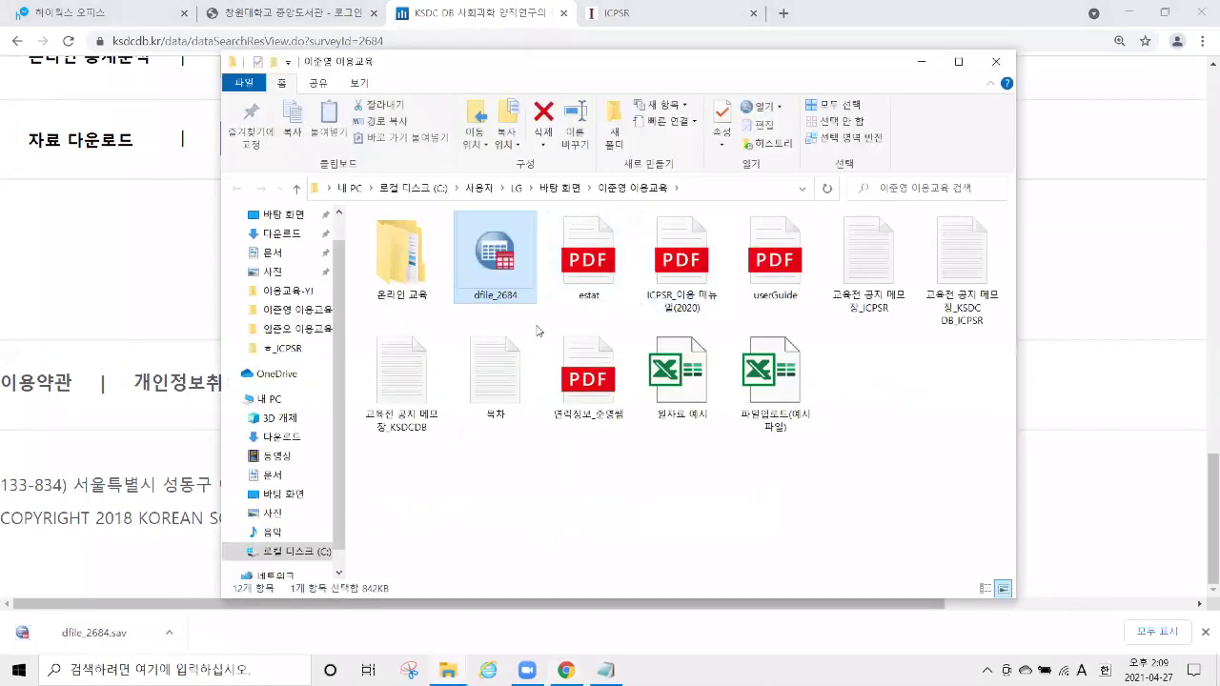
left_click_drag(545, 326, 448, 207)
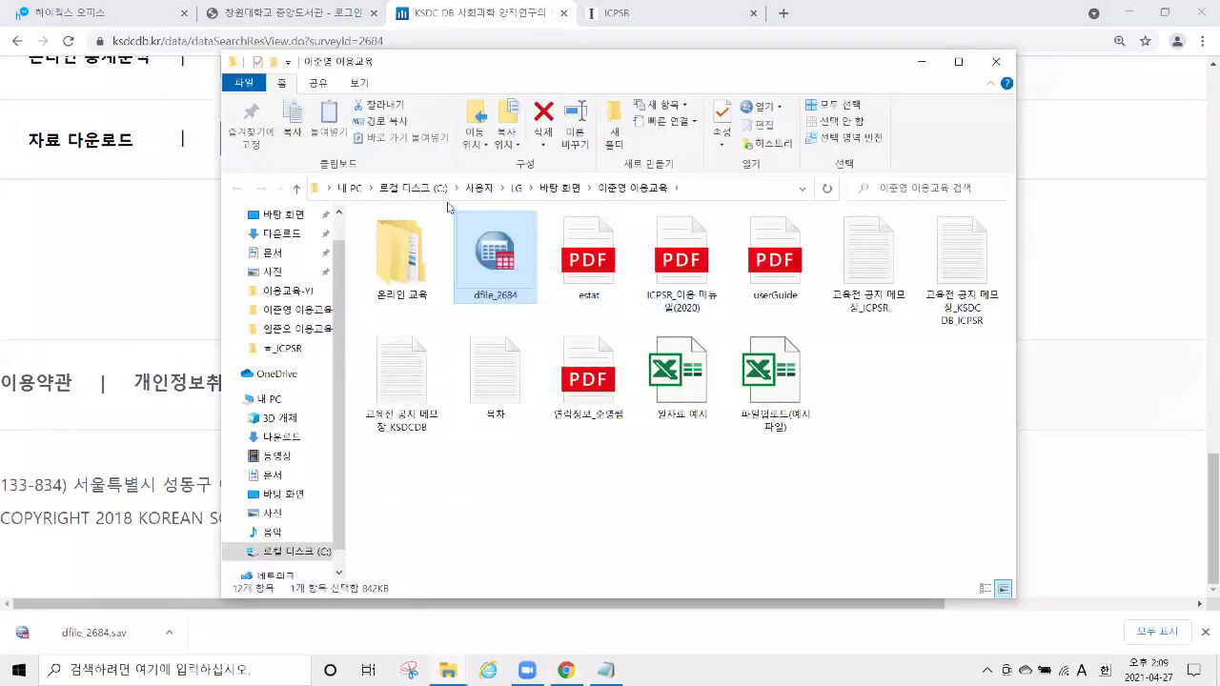
left_click(923, 73)
scroll(184, 280, "up", 3)
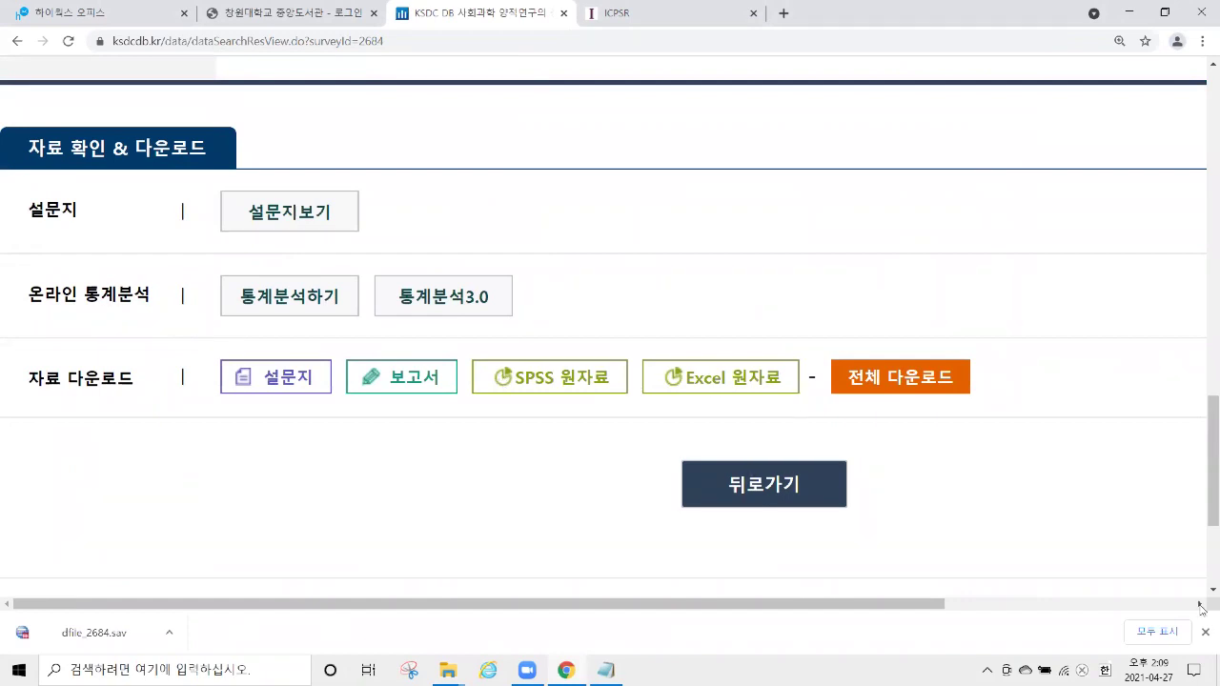
Dismiss the download bar and highlight the 온라인 통계분석 row and its 통계분석3.0 button.
left_click(1205, 632)
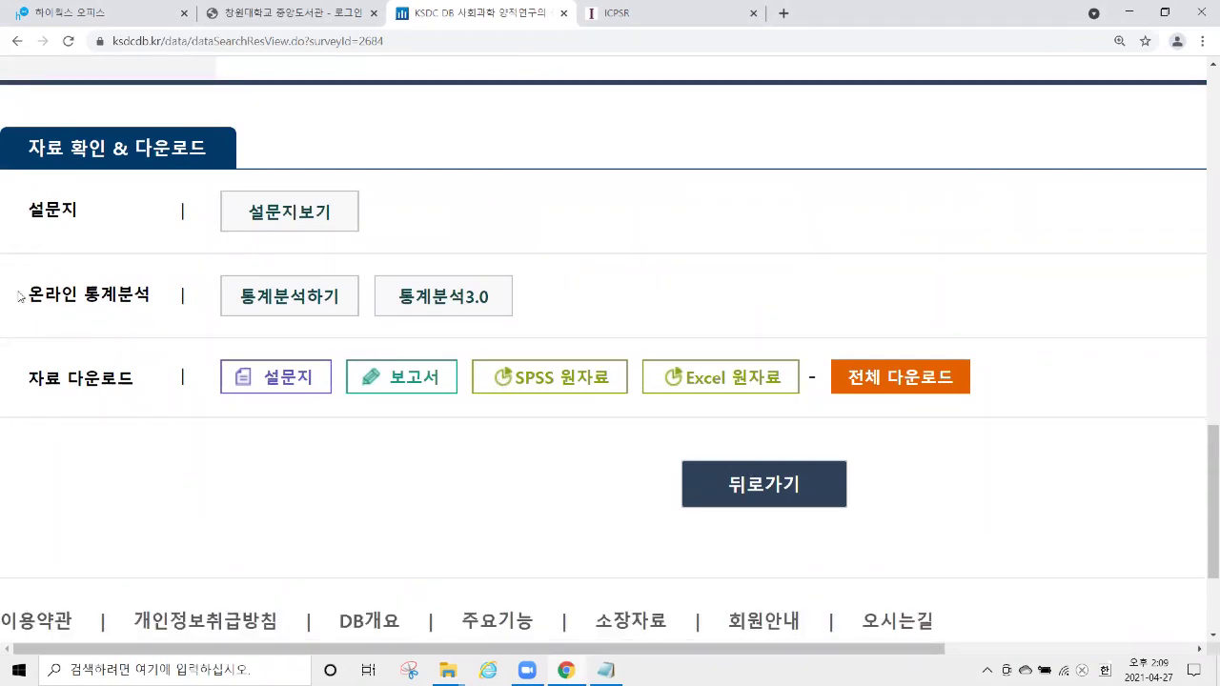
left_click_drag(21, 296, 151, 295)
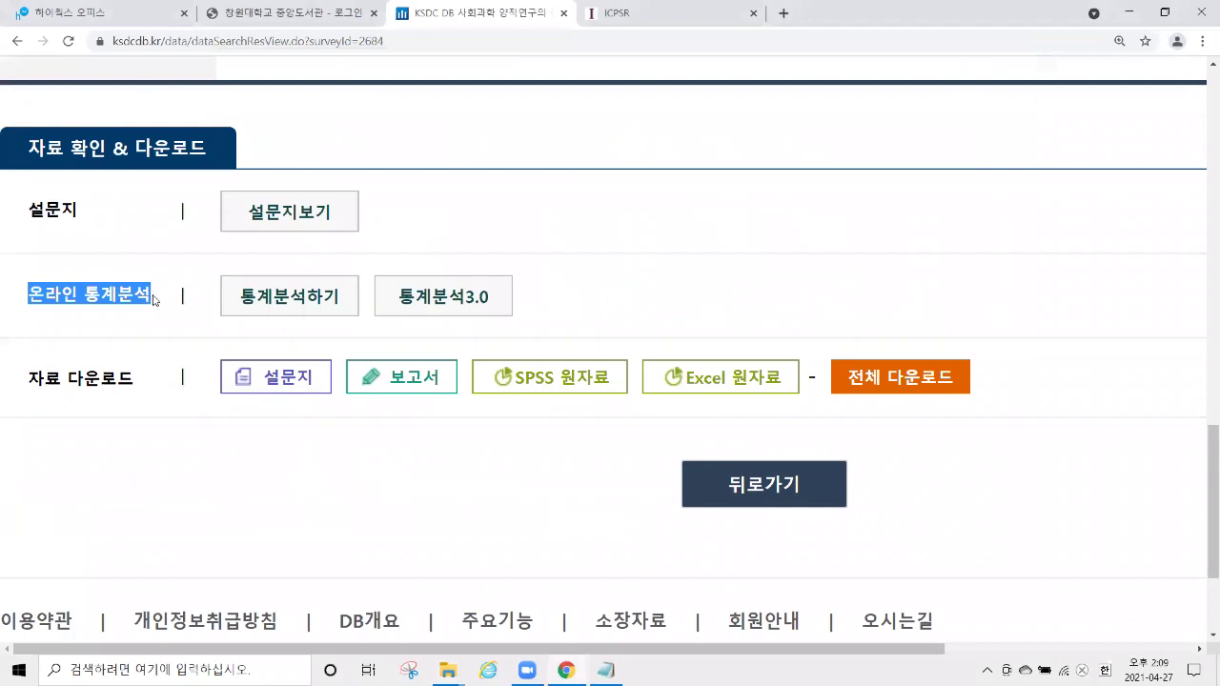
left_click_drag(482, 303, 399, 296)
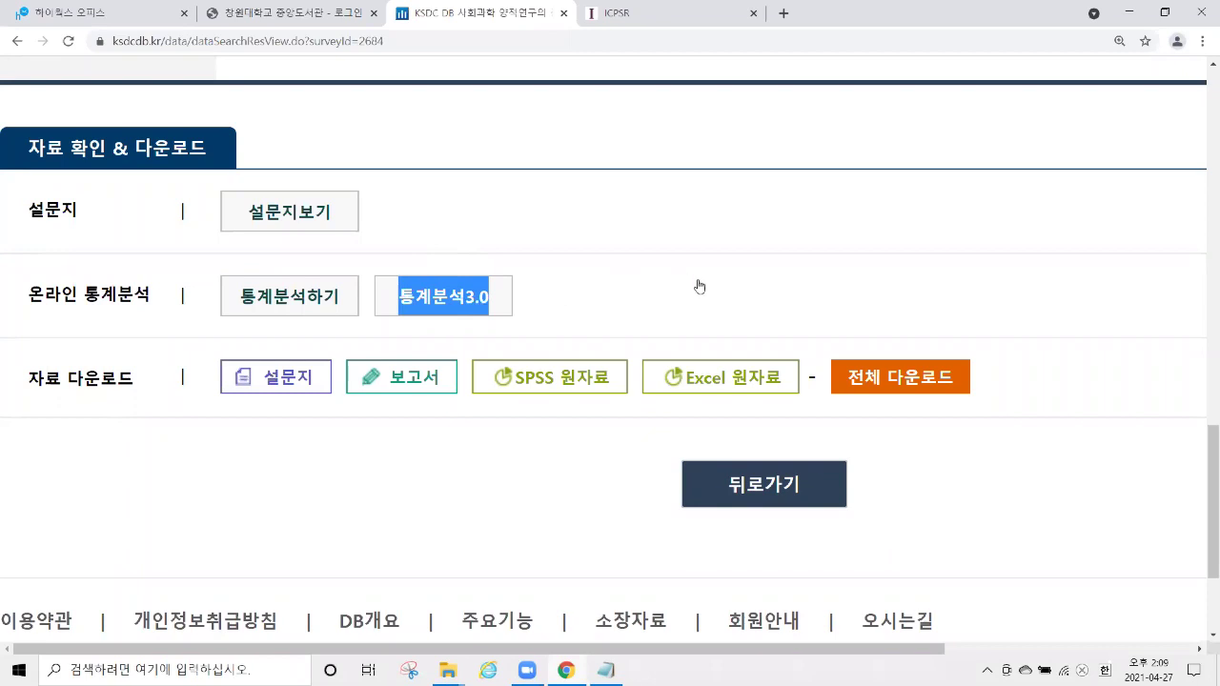
Open the survey data in E-STAT 3.0 and widen its window to show the sidebar.
left_click(797, 385)
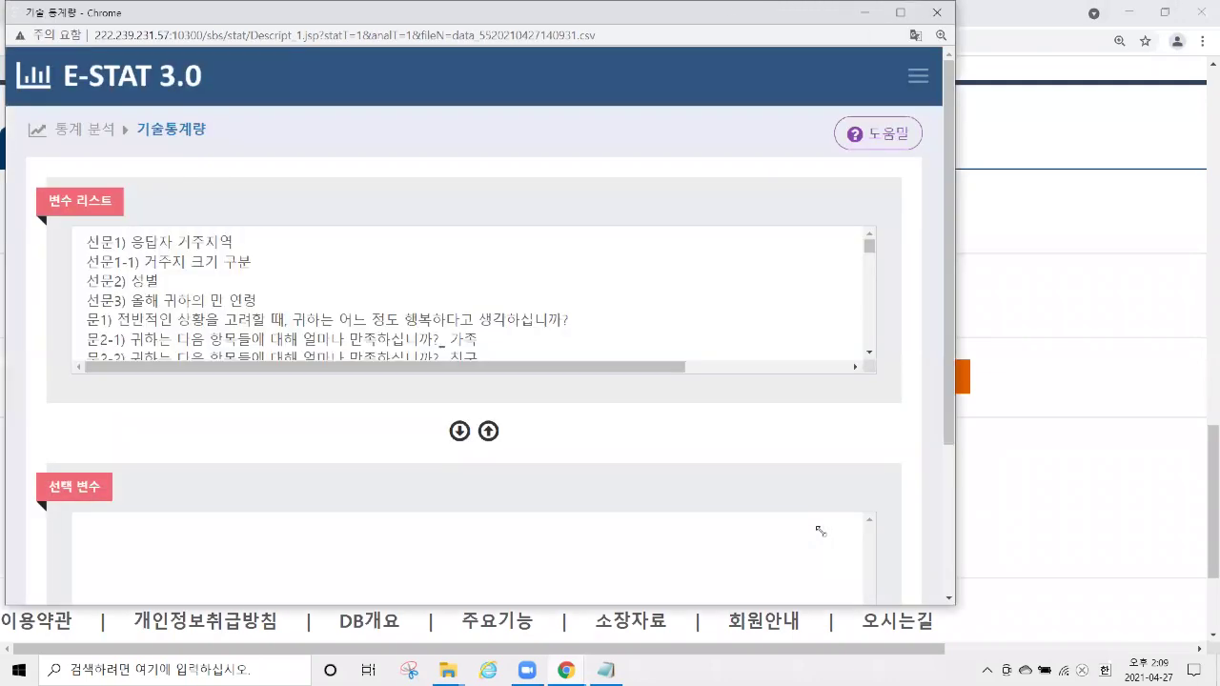
scroll(1055, 334, "up", 1)
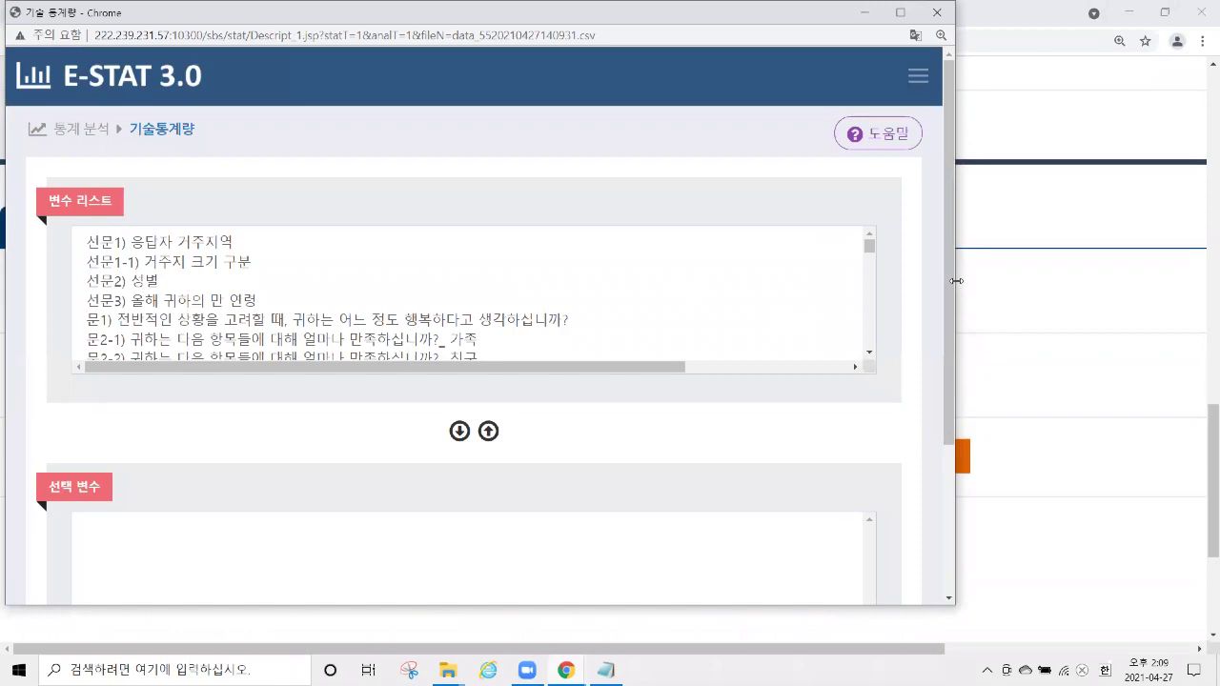
left_click_drag(956, 280, 1058, 281)
scroll(659, 225, "down", 2)
scroll(661, 220, "up", 2)
Browse the variable list, then expand the 통계 분석 analyses in the sidebar.
left_click(542, 262)
key("Down")
key("Down")
key("Down")
key("Down")
key("Down")
key("Down")
key("Down")
key("Down")
key("Down")
key("Down")
key("Down")
key("Down")
key("Down")
key("Down")
key("Down")
key("Down")
key("Down")
key("Down")
key("Down")
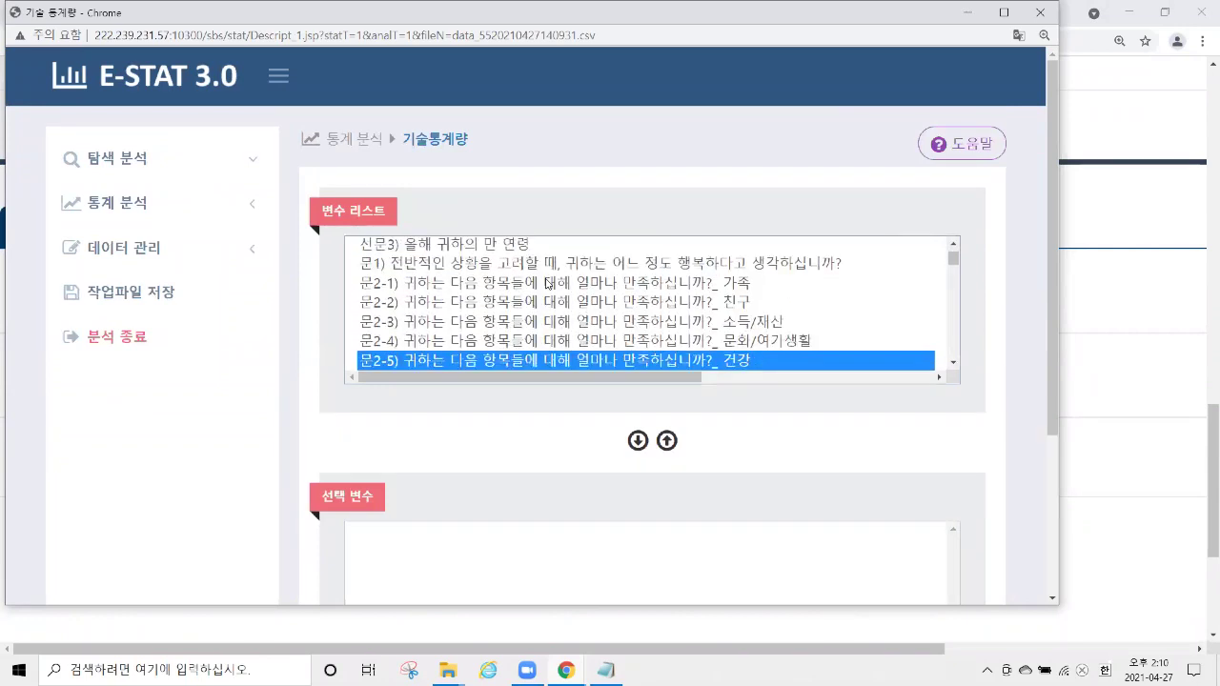
left_click(137, 211)
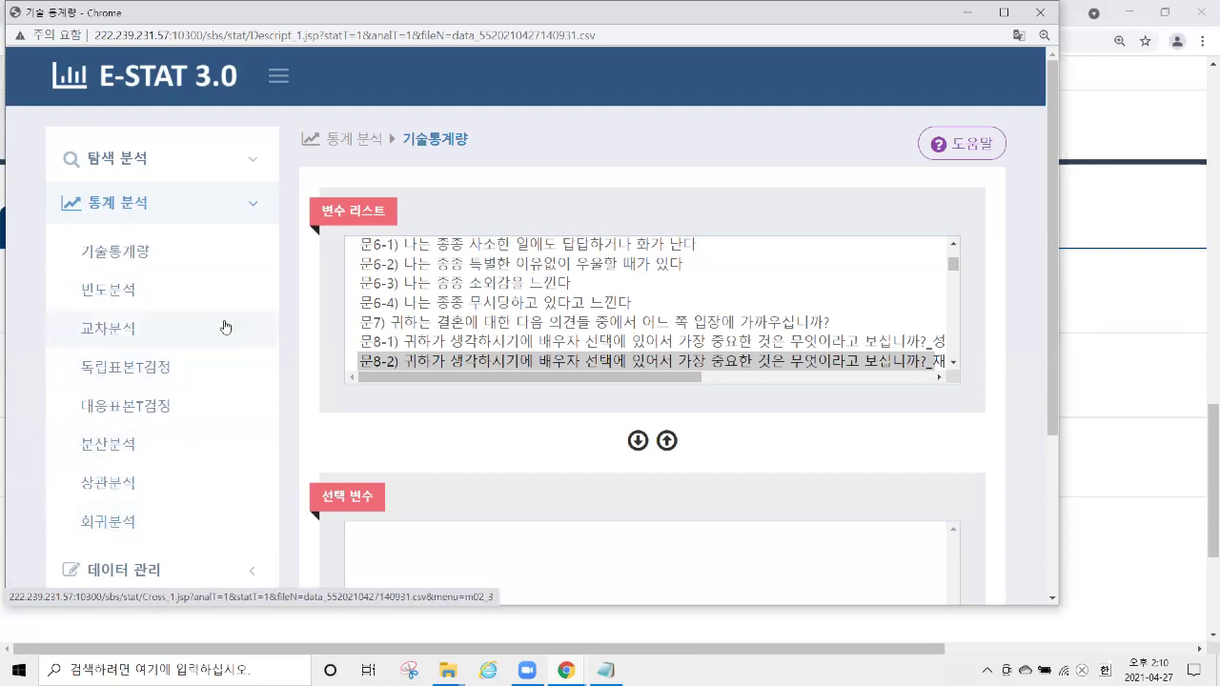
scroll(661, 303, "up", 5)
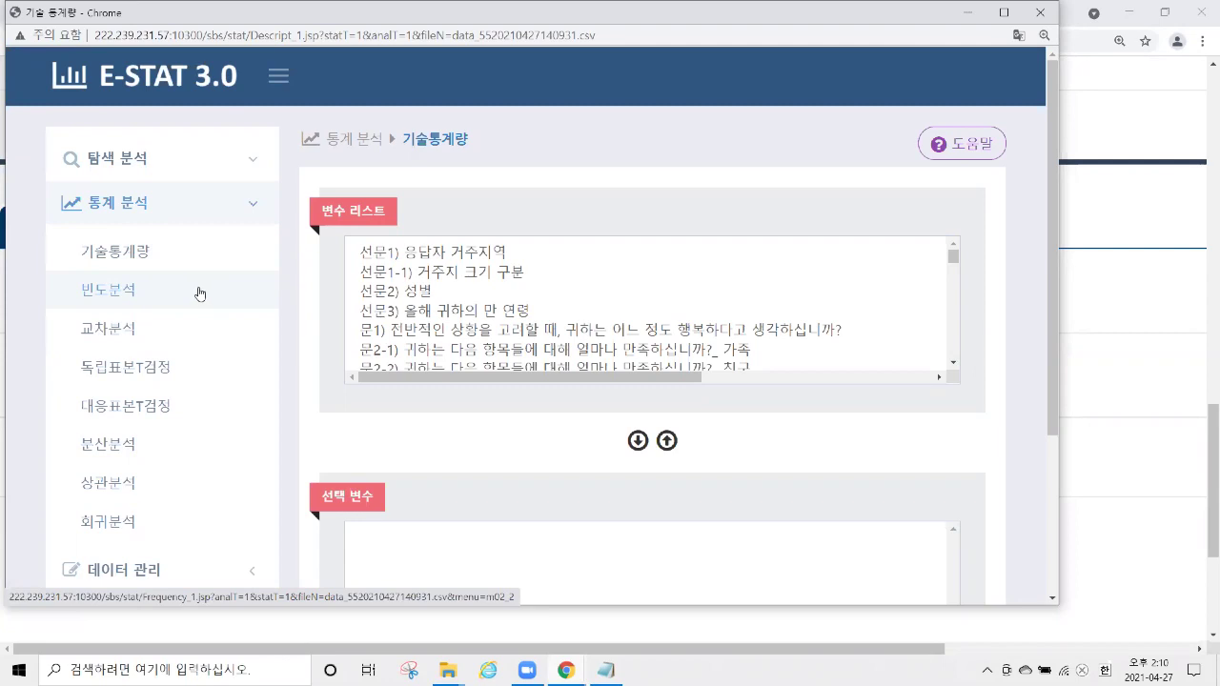
Set up a 빈도분석 of question 문7) with bar graph output.
left_click(133, 293)
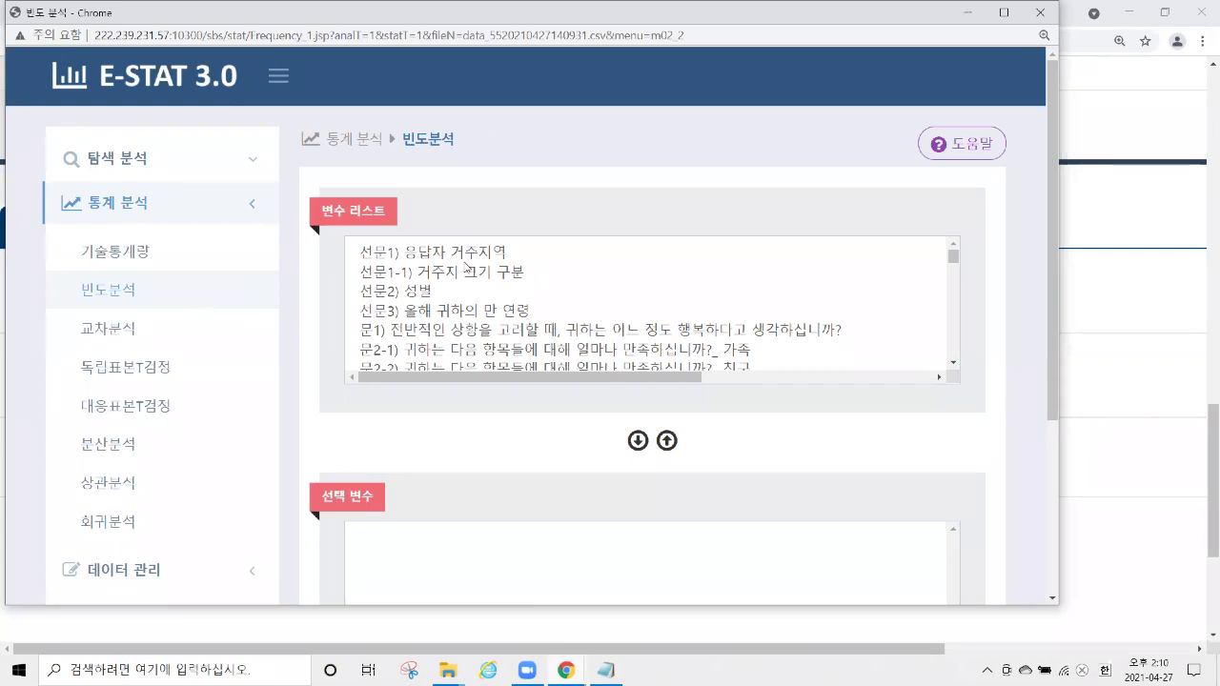
scroll(519, 290, "down", 10)
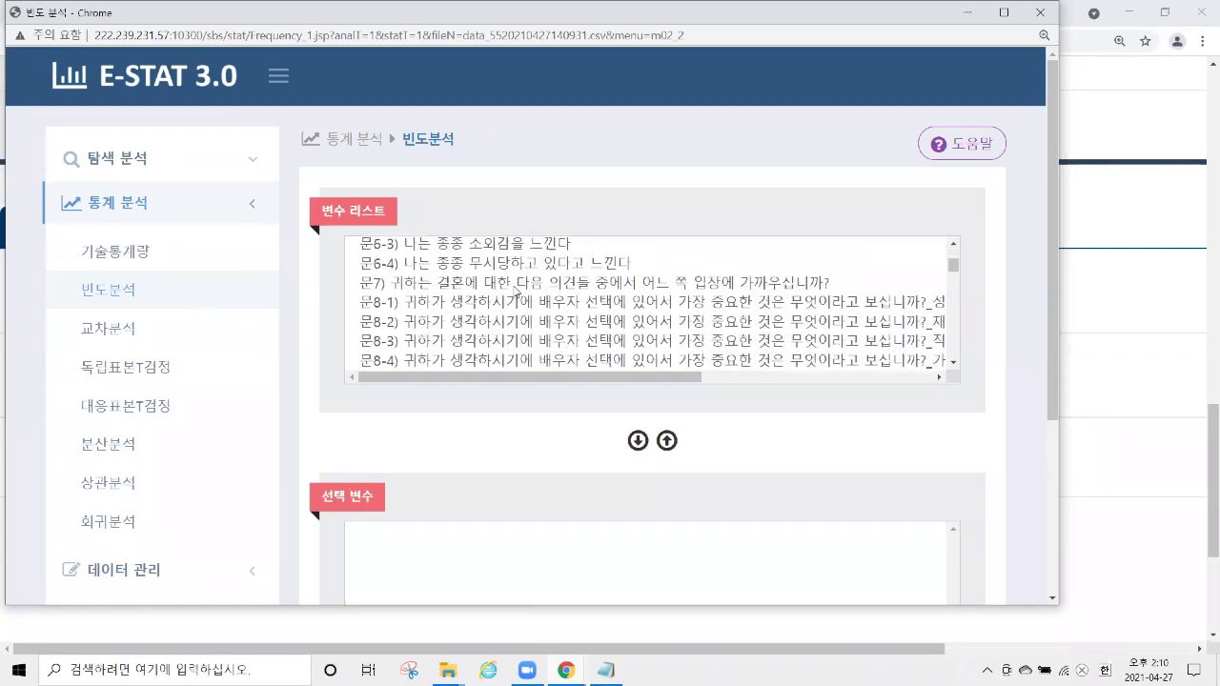
scroll(516, 288, "down", 1)
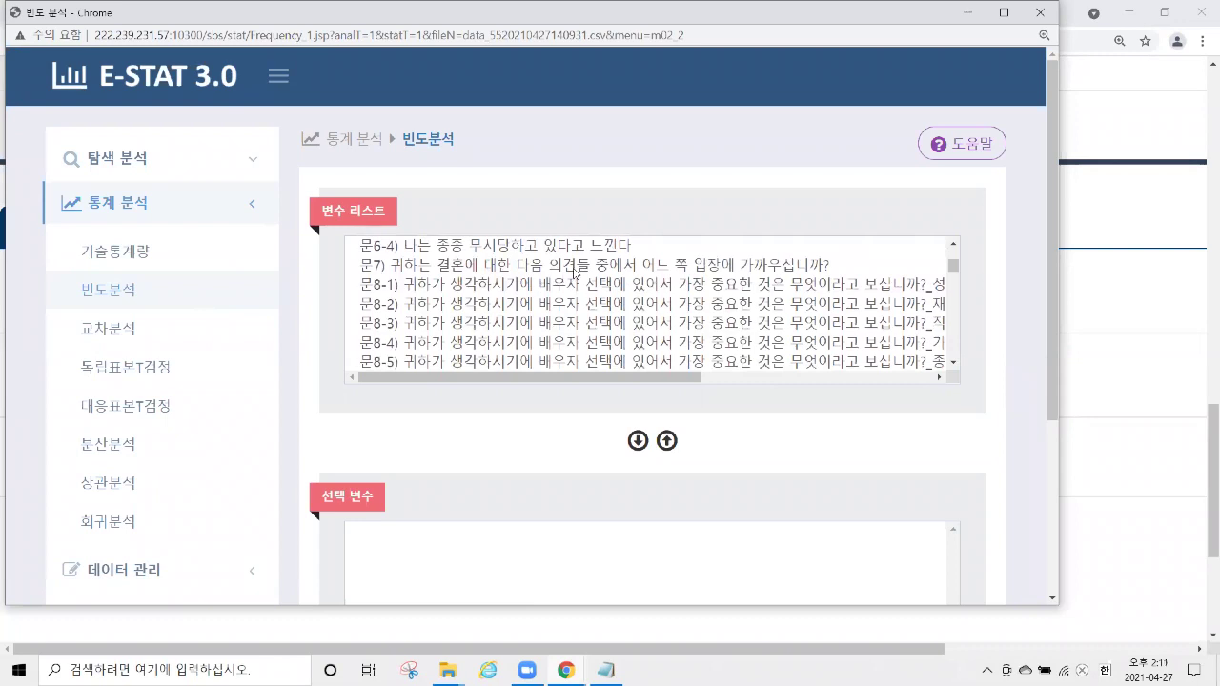
left_click(574, 272)
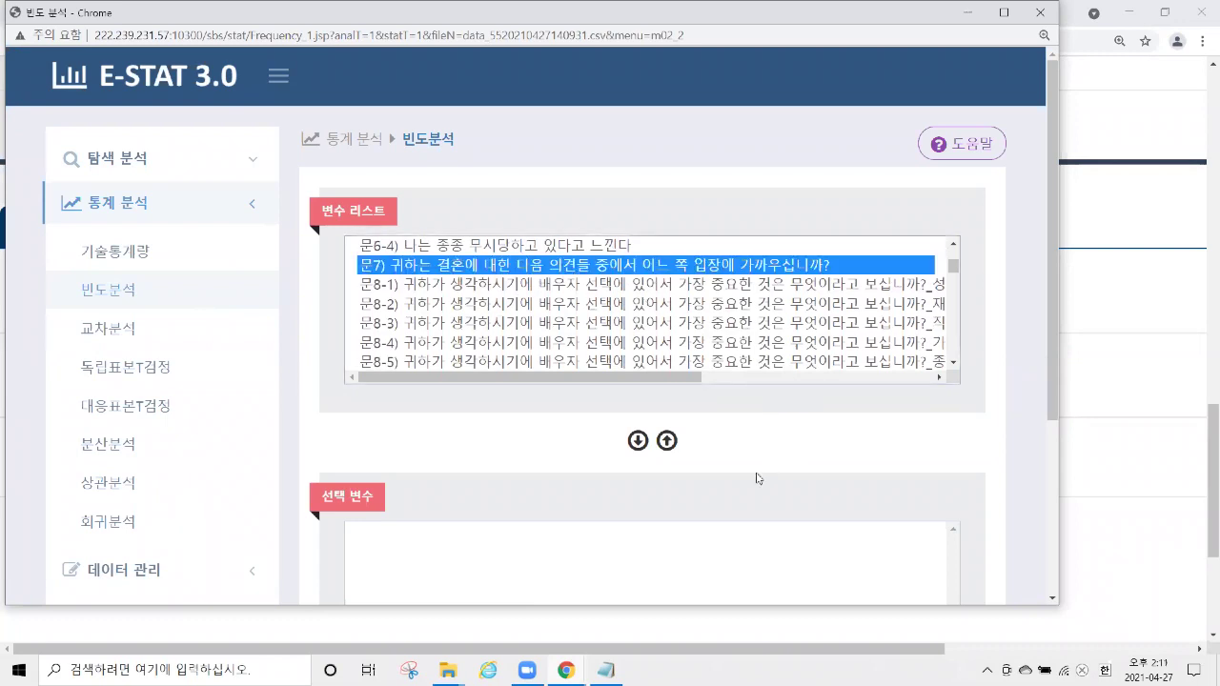
left_click(635, 448)
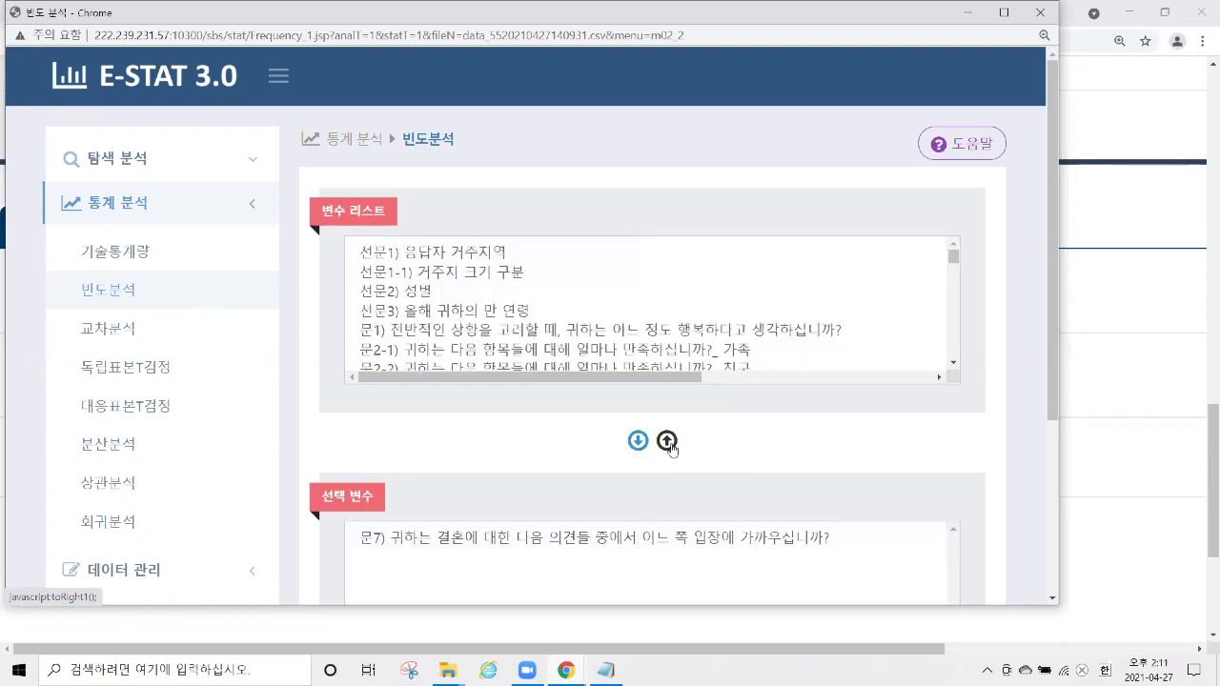
scroll(798, 420, "down", 2)
scroll(798, 403, "down", 1)
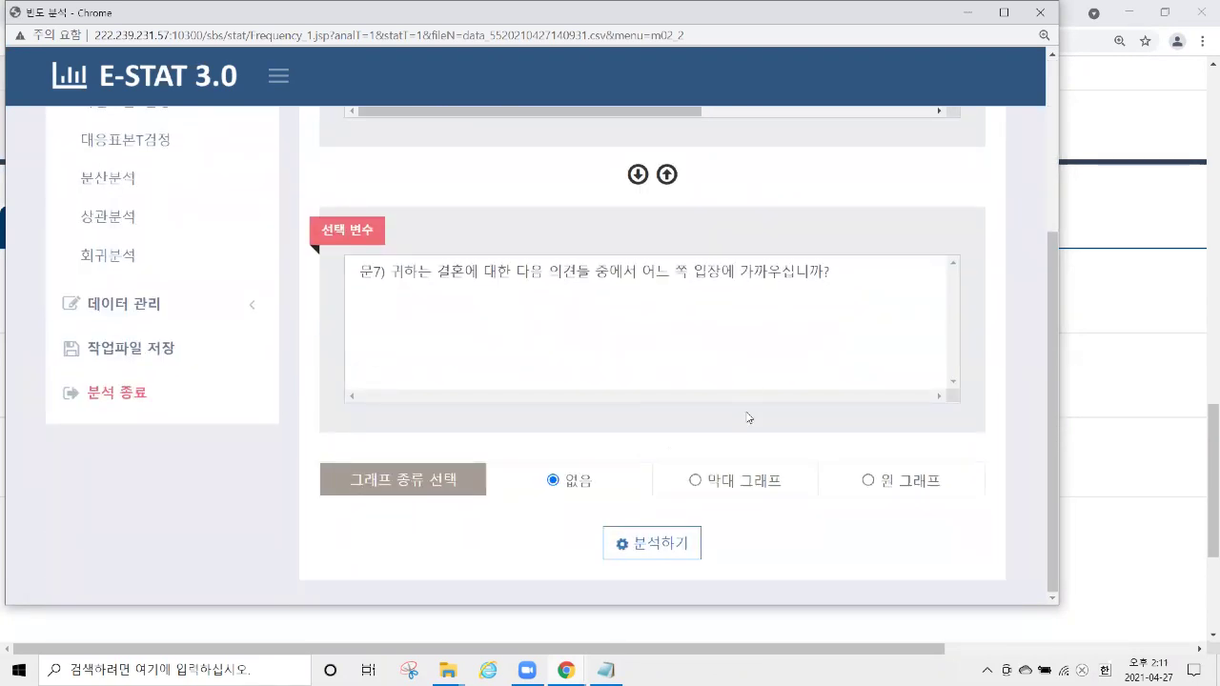
left_click(695, 482)
Run the 문7) frequency analysis and stretch the report window to full height.
left_click(697, 545)
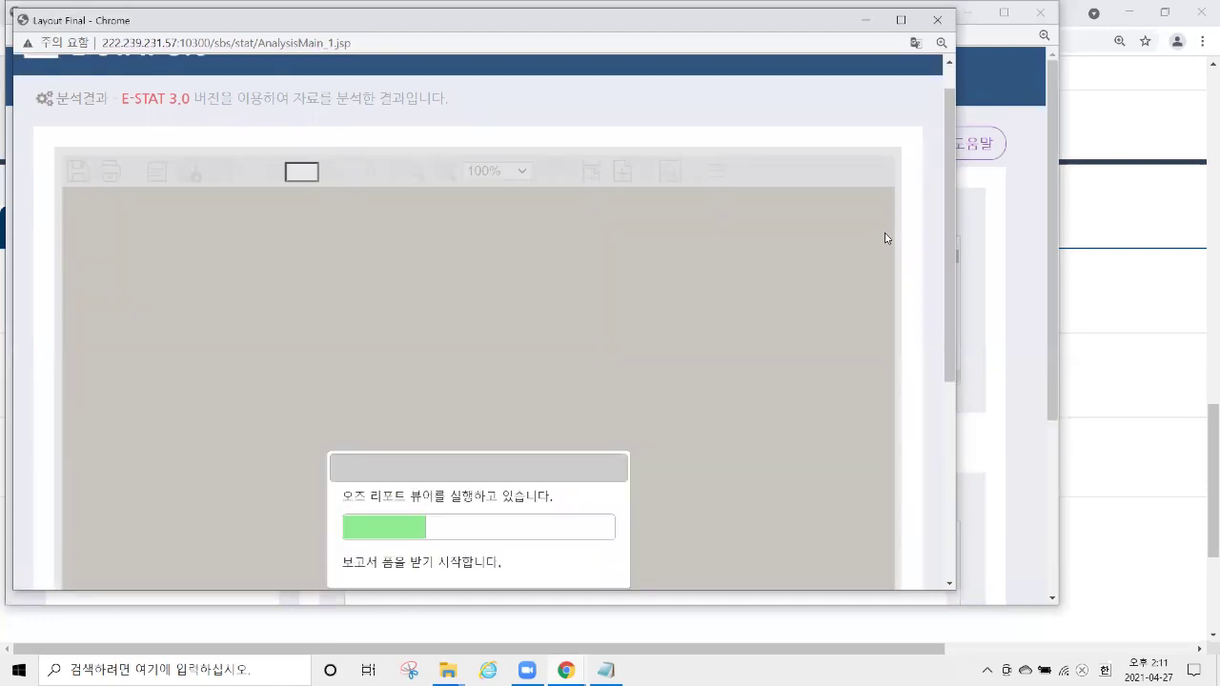
scroll(843, 514, "down", 5)
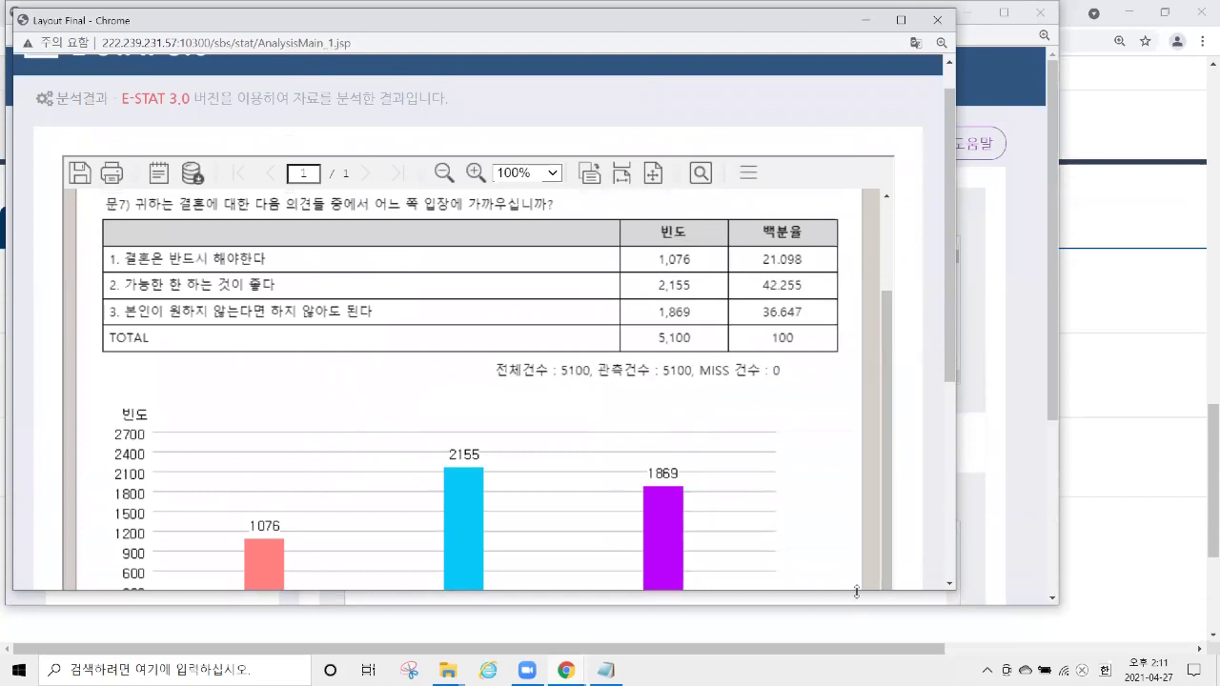
left_click_drag(856, 592, 856, 657)
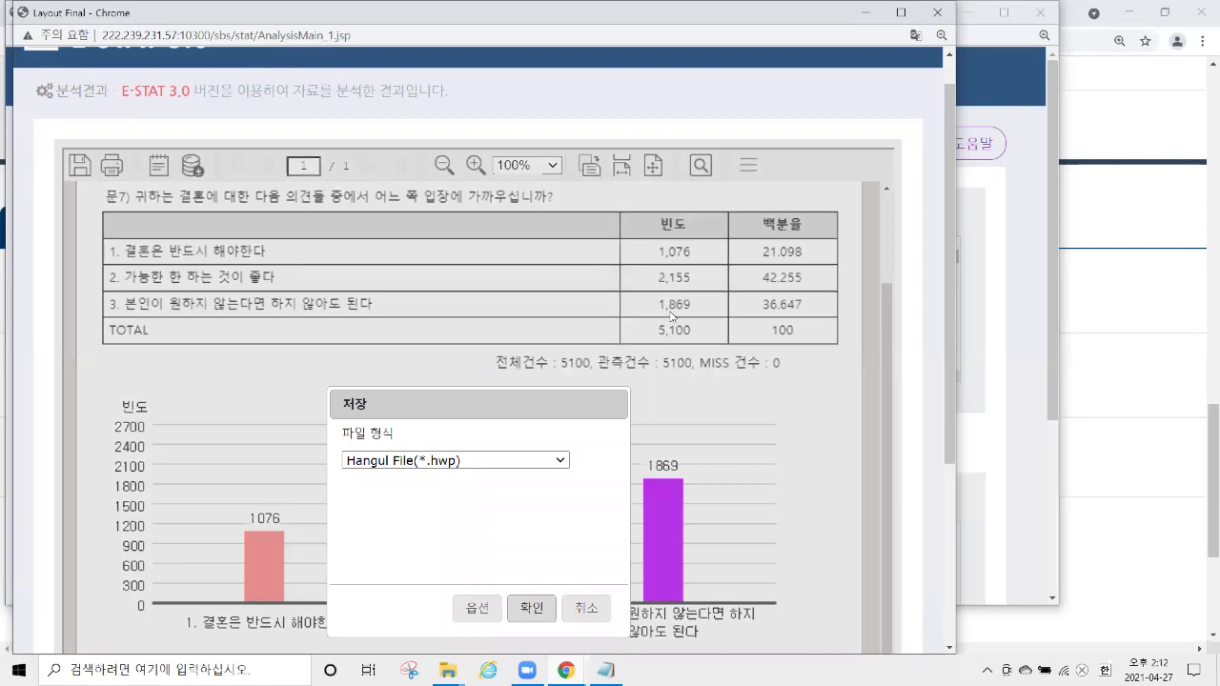
Save the frequency report in Hangul (*.hwp) format as noname.hwp.
left_click_drag(543, 407, 592, 191)
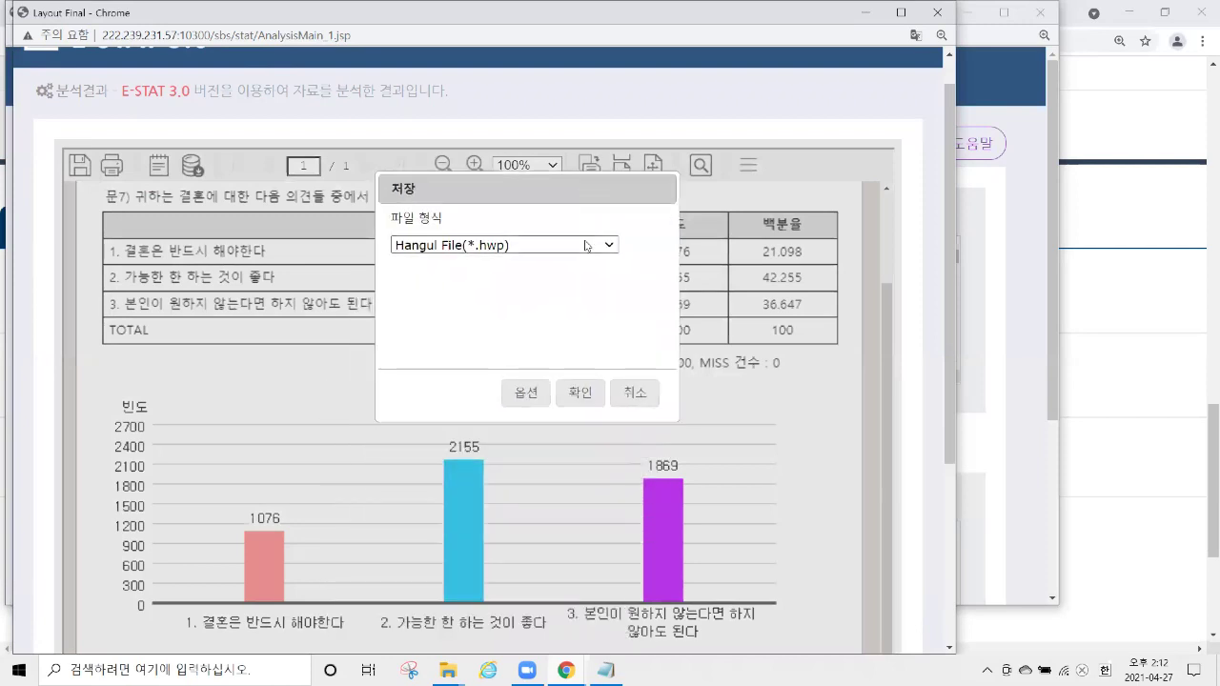
left_click(586, 246)
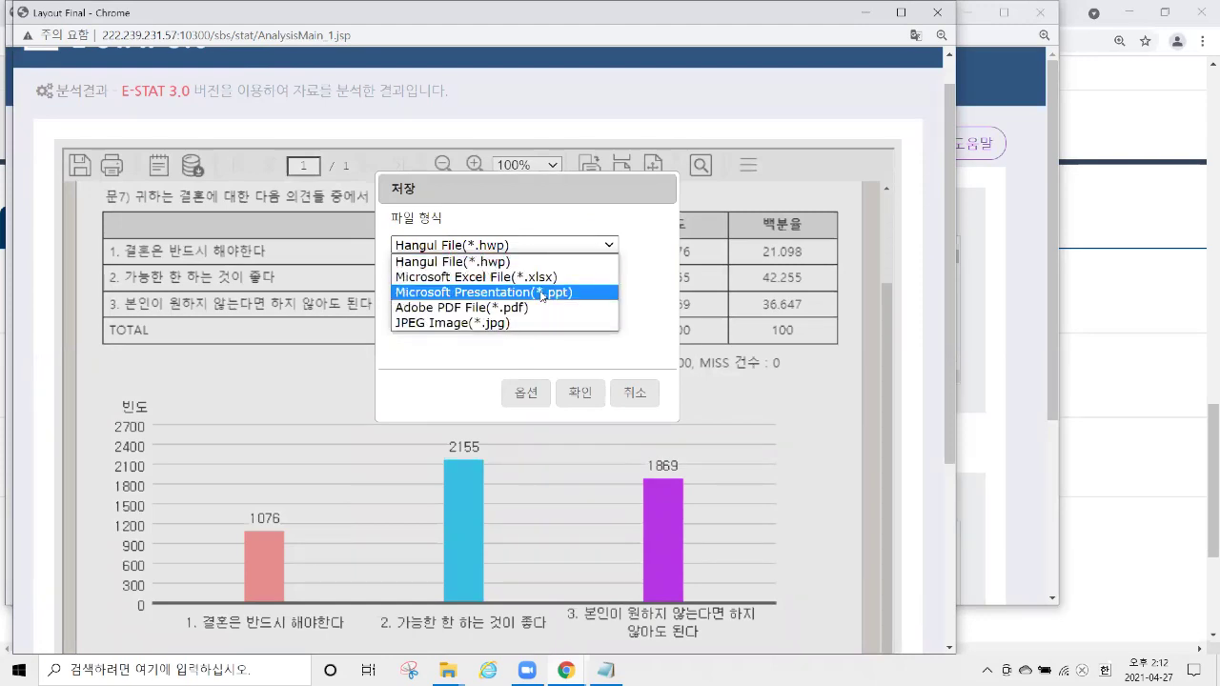
left_click(512, 262)
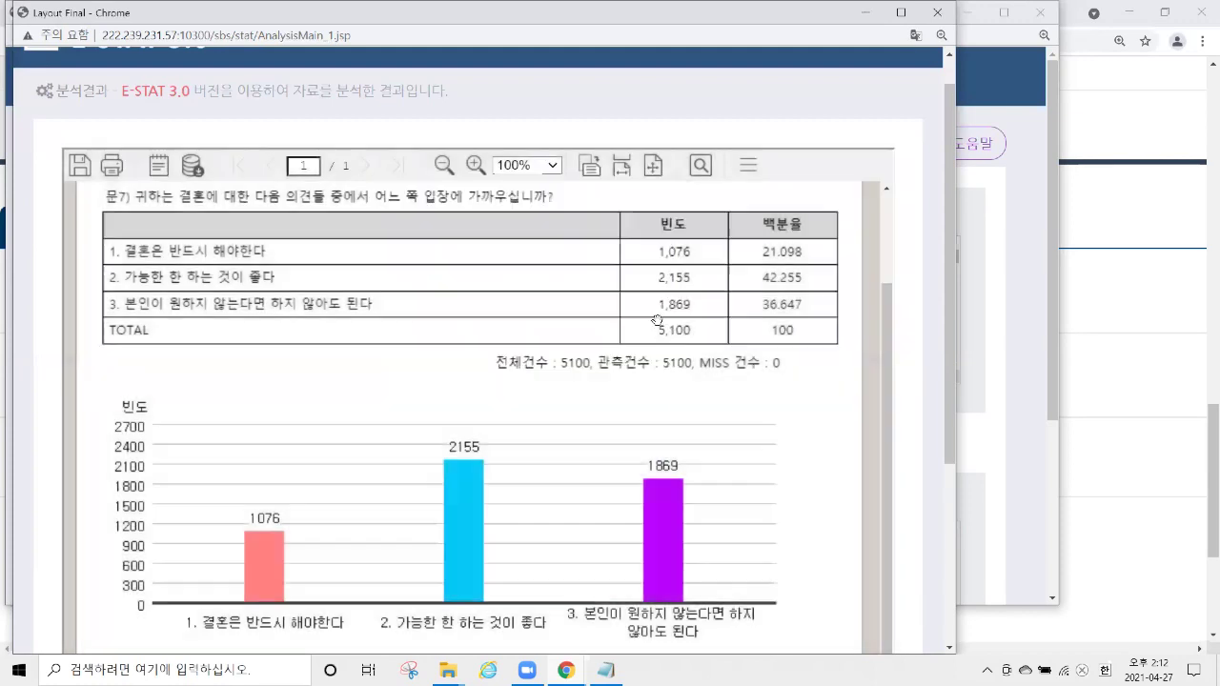
left_click(693, 470)
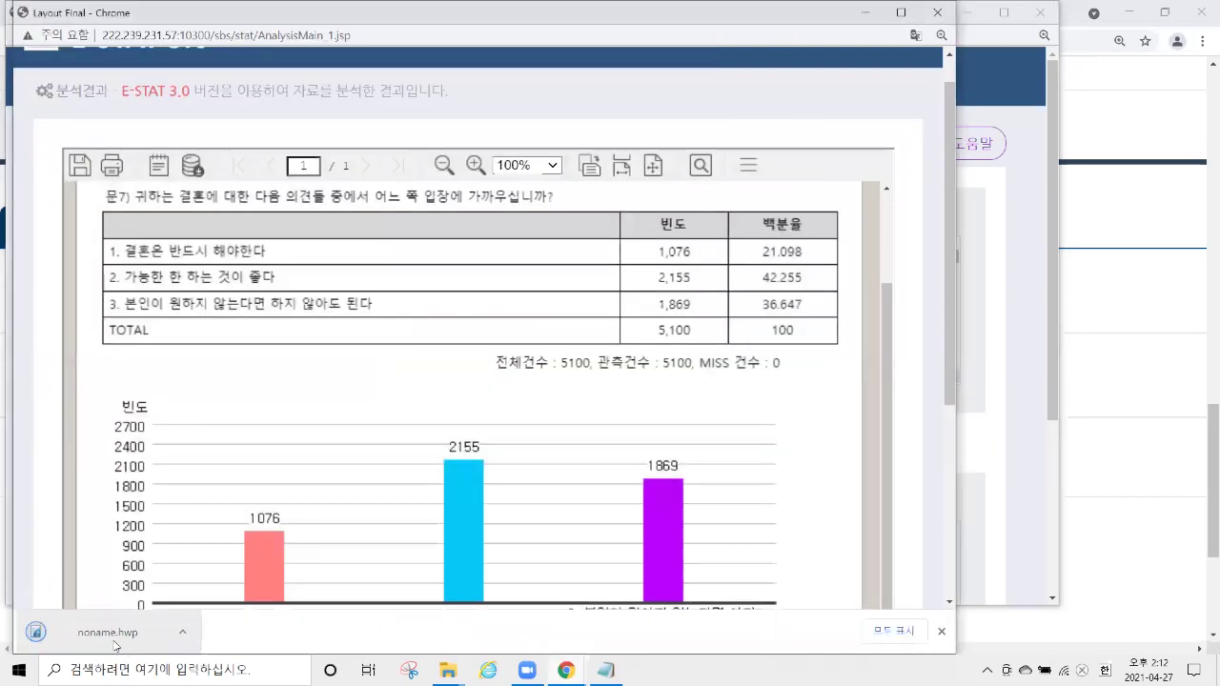
left_click(134, 640)
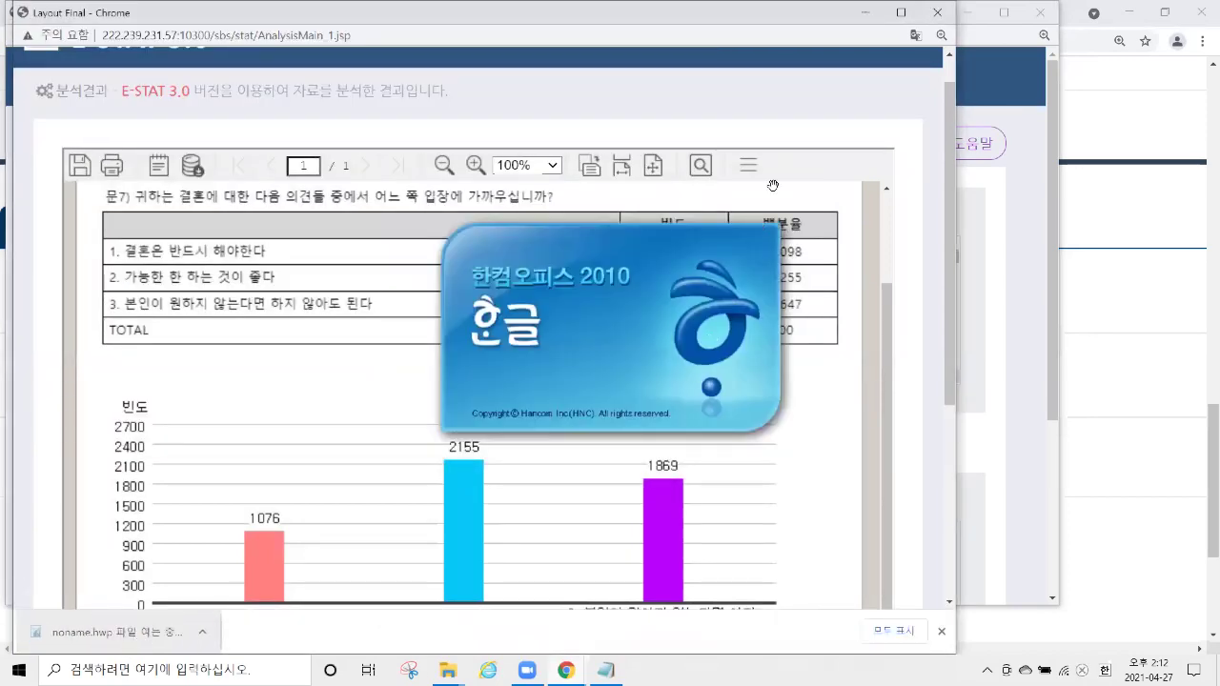
scroll(643, 291, "down", 3)
scroll(643, 290, "down", 3)
scroll(641, 312, "up", 4)
scroll(640, 314, "down", 2)
scroll(639, 317, "up", 2)
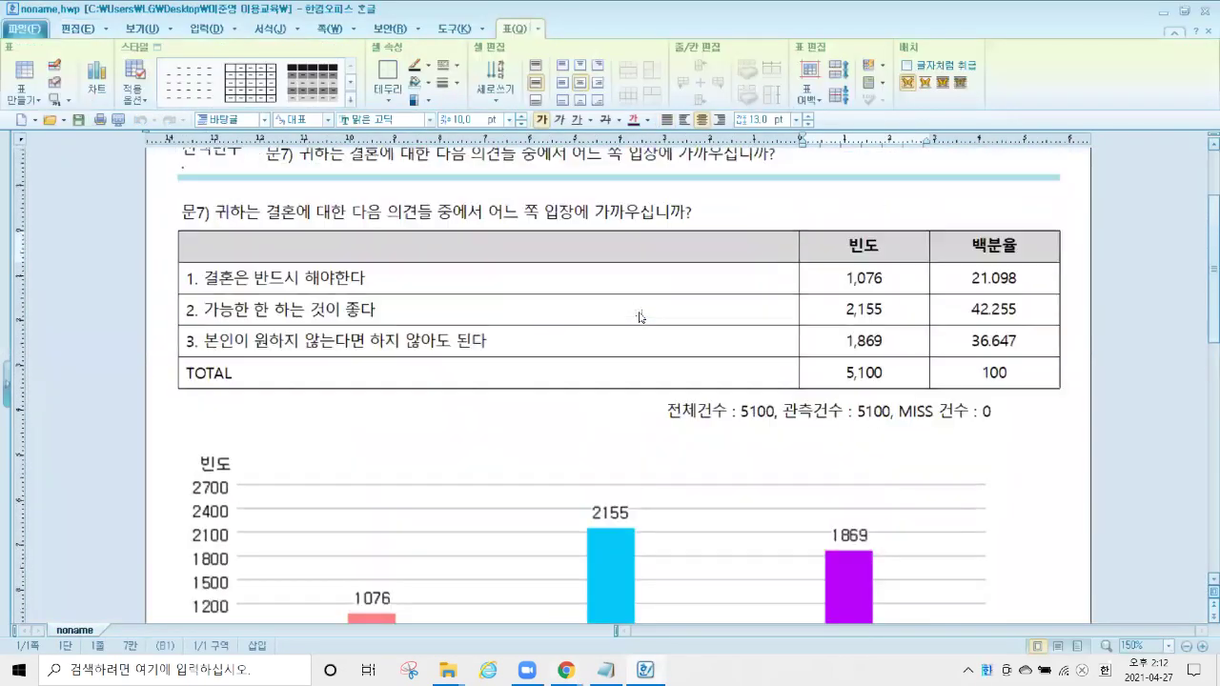
left_click_drag(488, 308, 391, 306)
Close the Hangul document and scroll through the 문7) frequency report.
left_click(1203, 8)
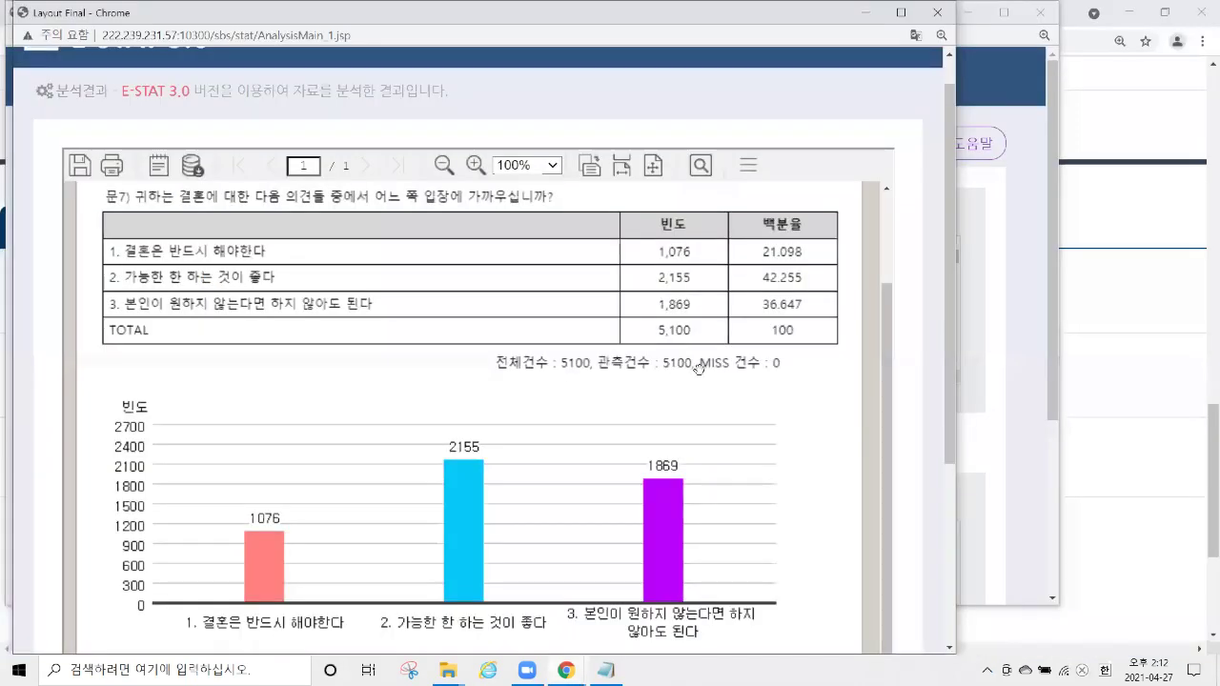
scroll(515, 315, "down", 1)
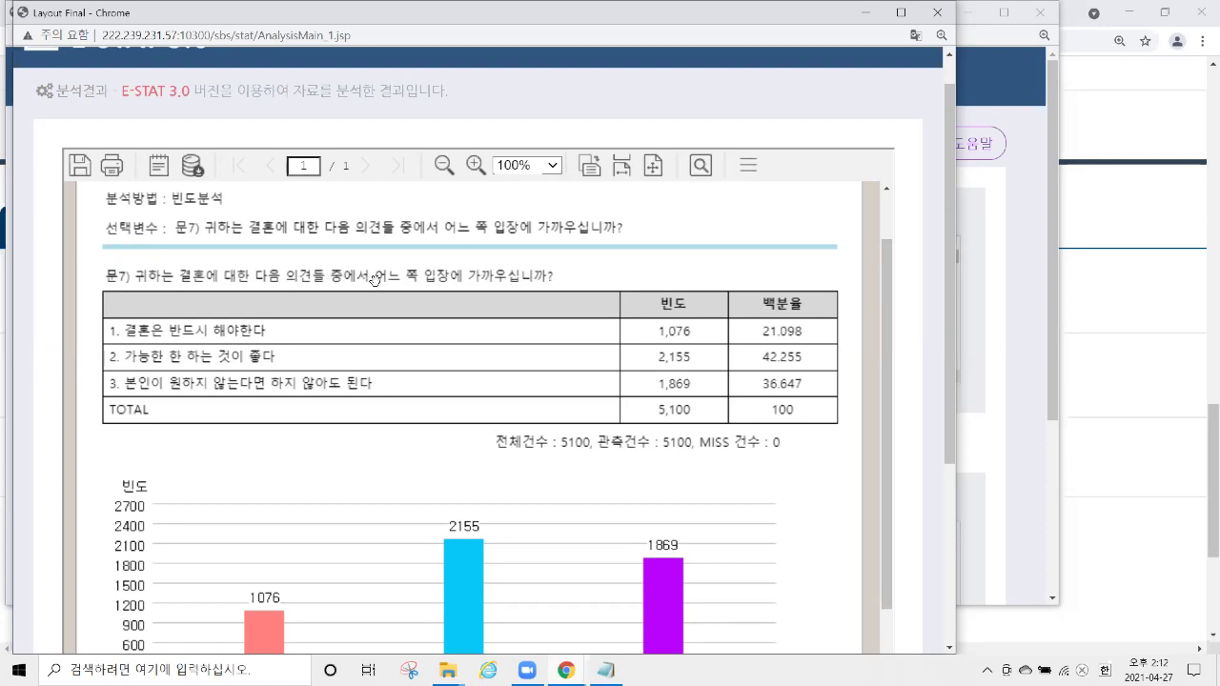
Close the report window and go to 통계 분석 > 교차분석.
left_click(938, 14)
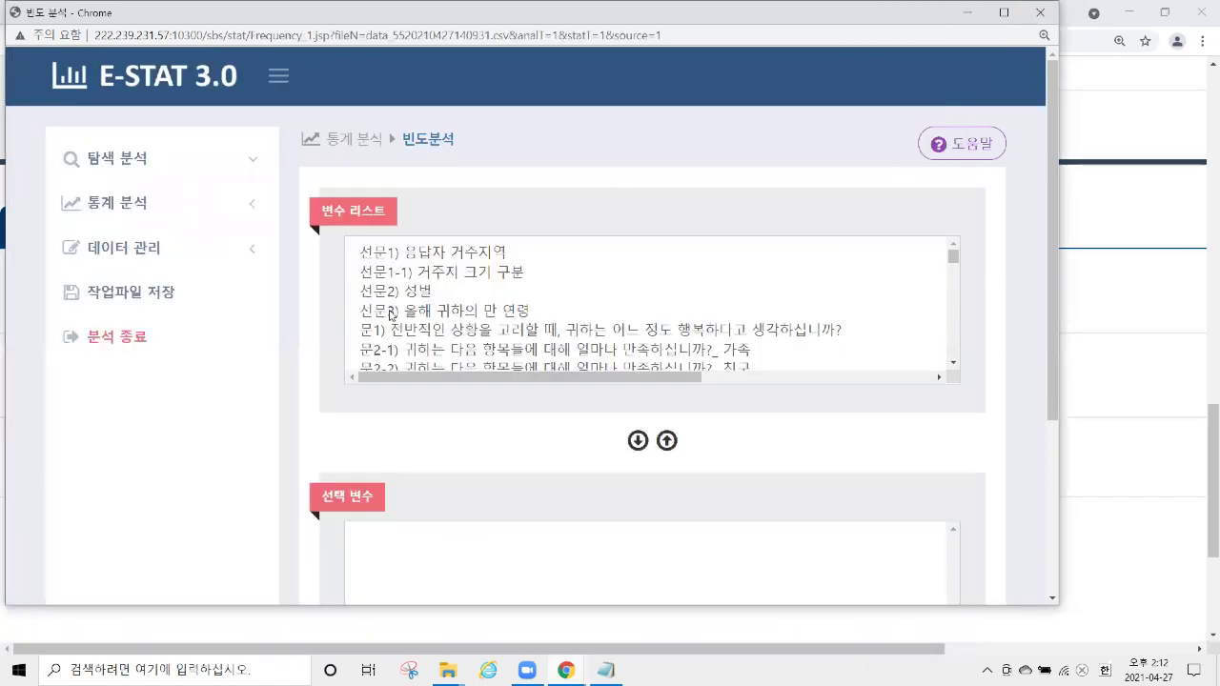
left_click(221, 207)
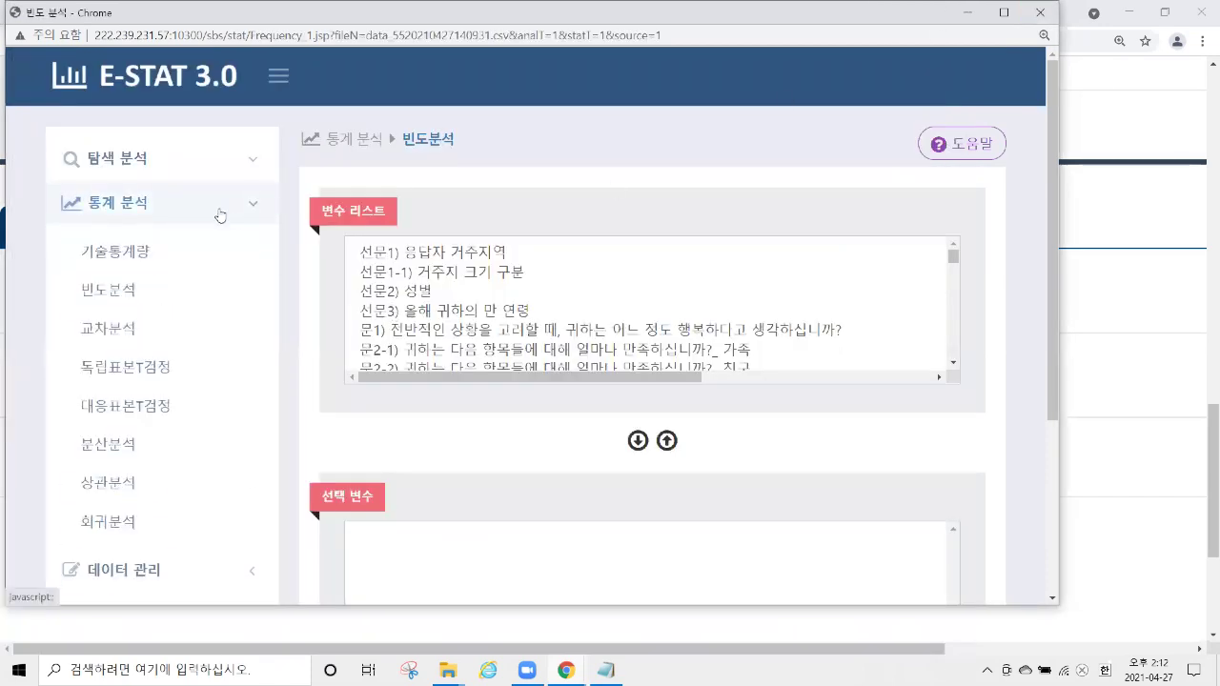
left_click(126, 331)
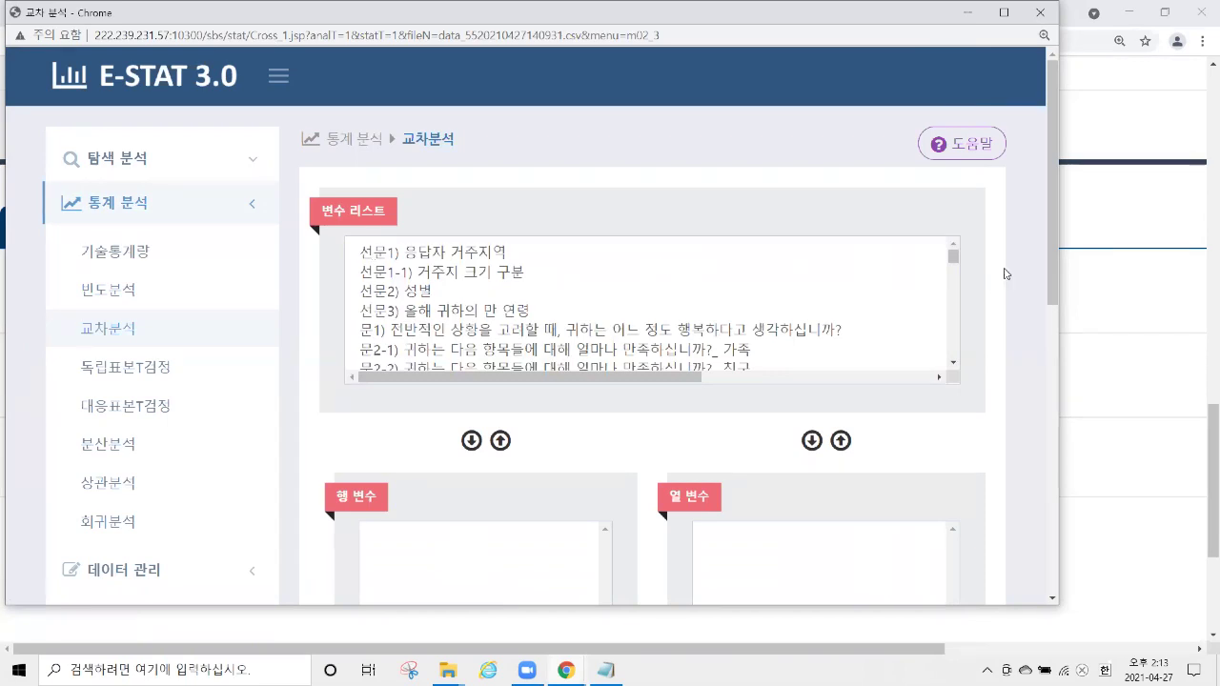
Make 선문2) 성별 the cross-tabulation's row variable.
scroll(783, 252, "down", 1)
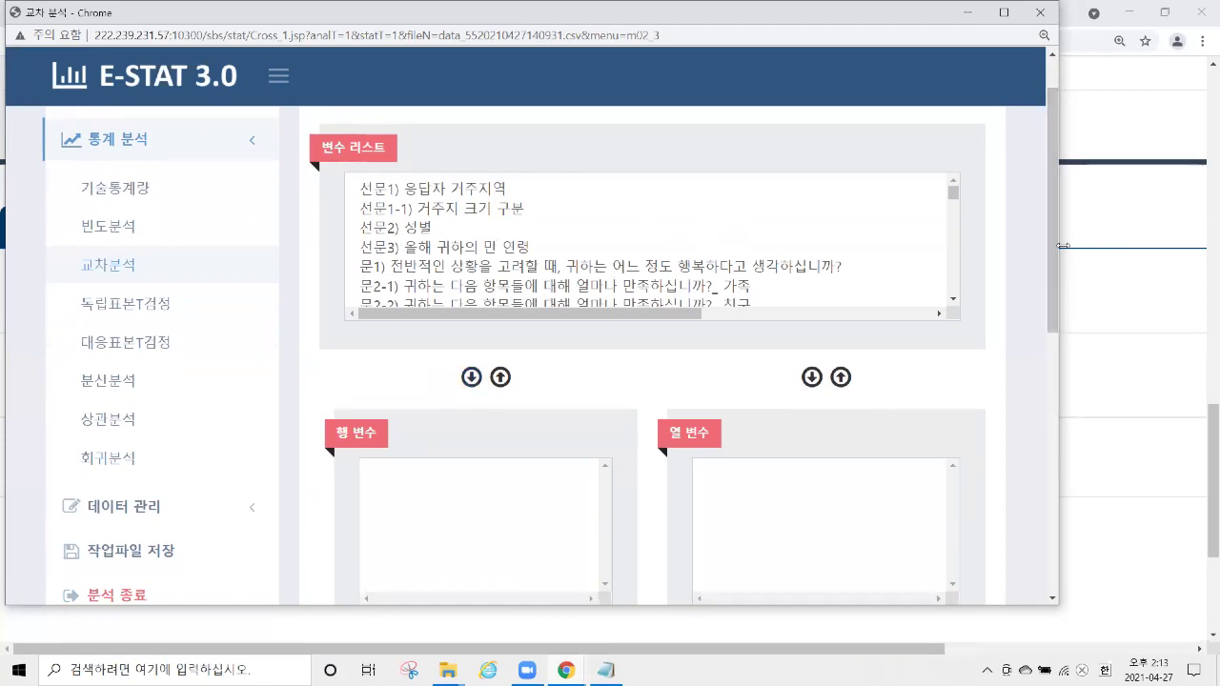
scroll(425, 366, "down", 1)
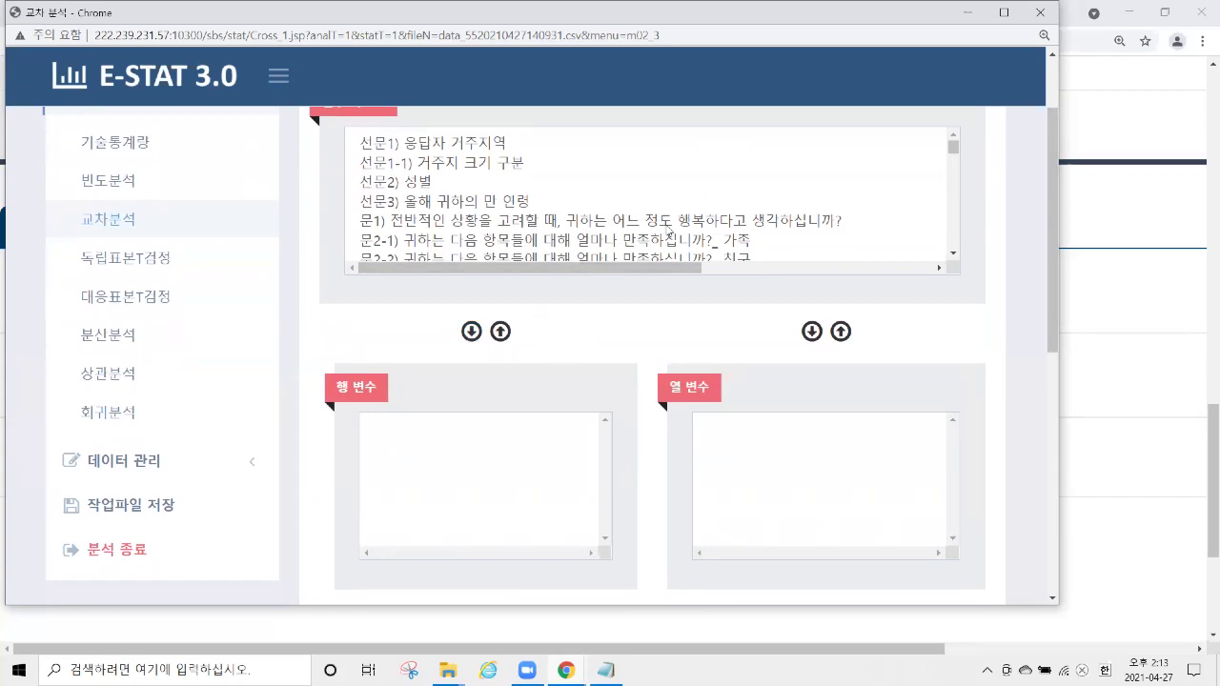
scroll(471, 263, "up", 2)
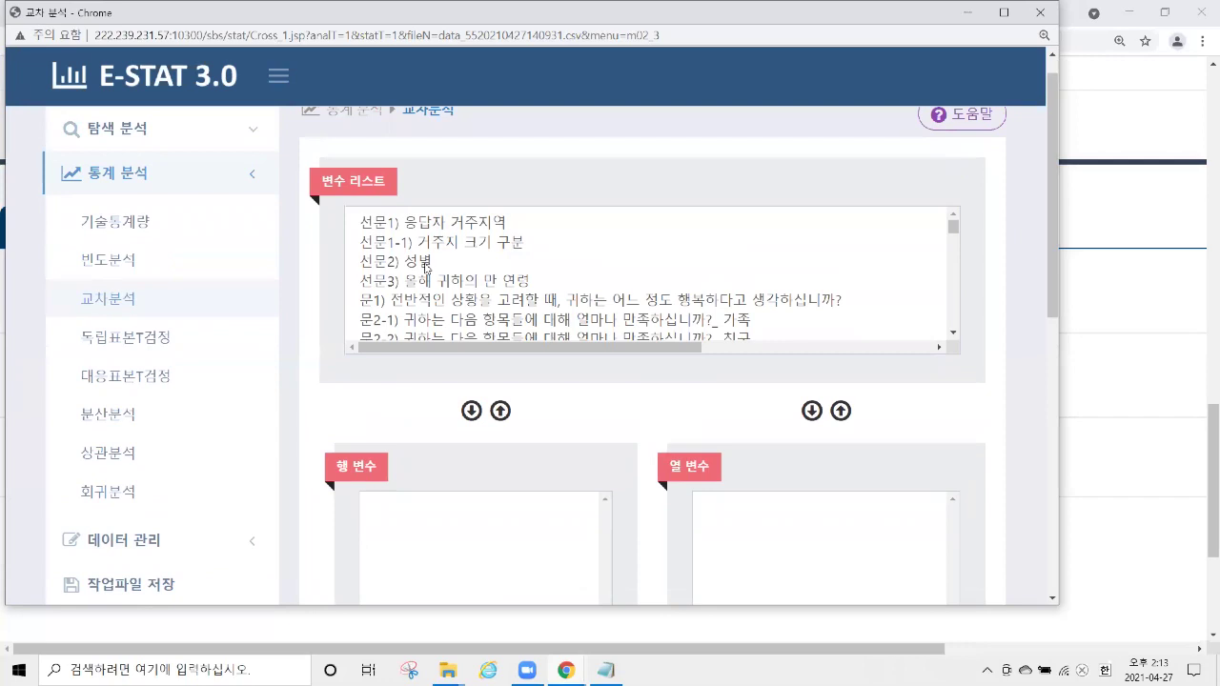
left_click(428, 263)
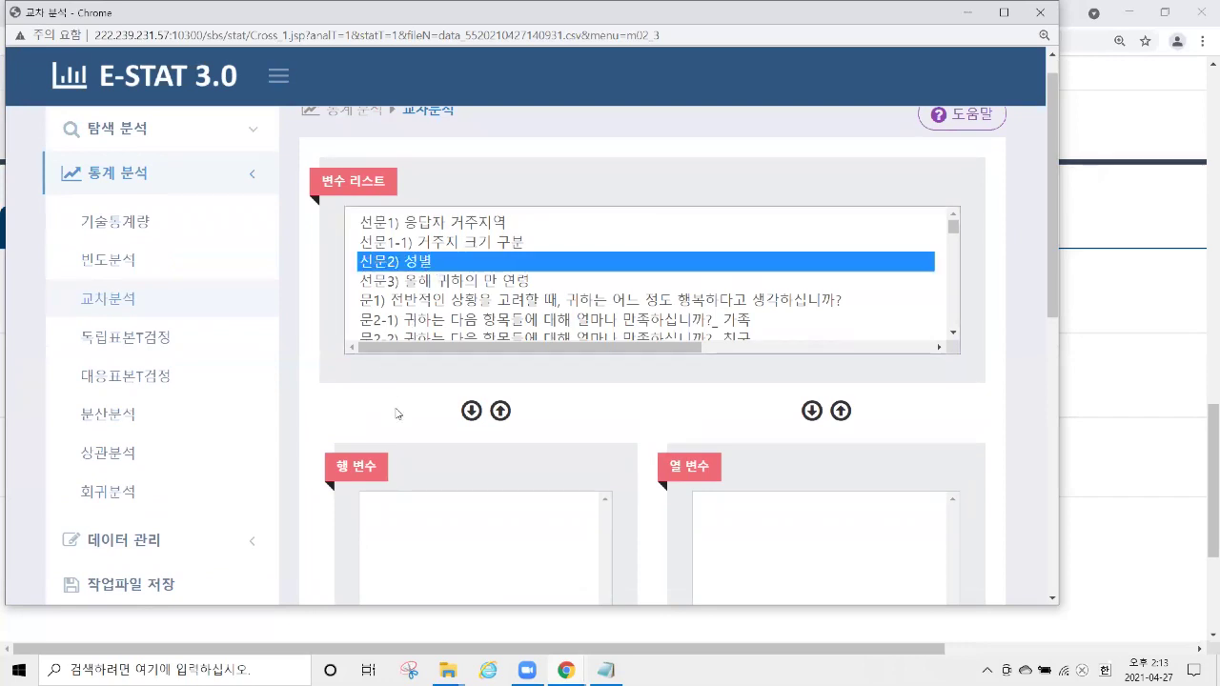
left_click(470, 413)
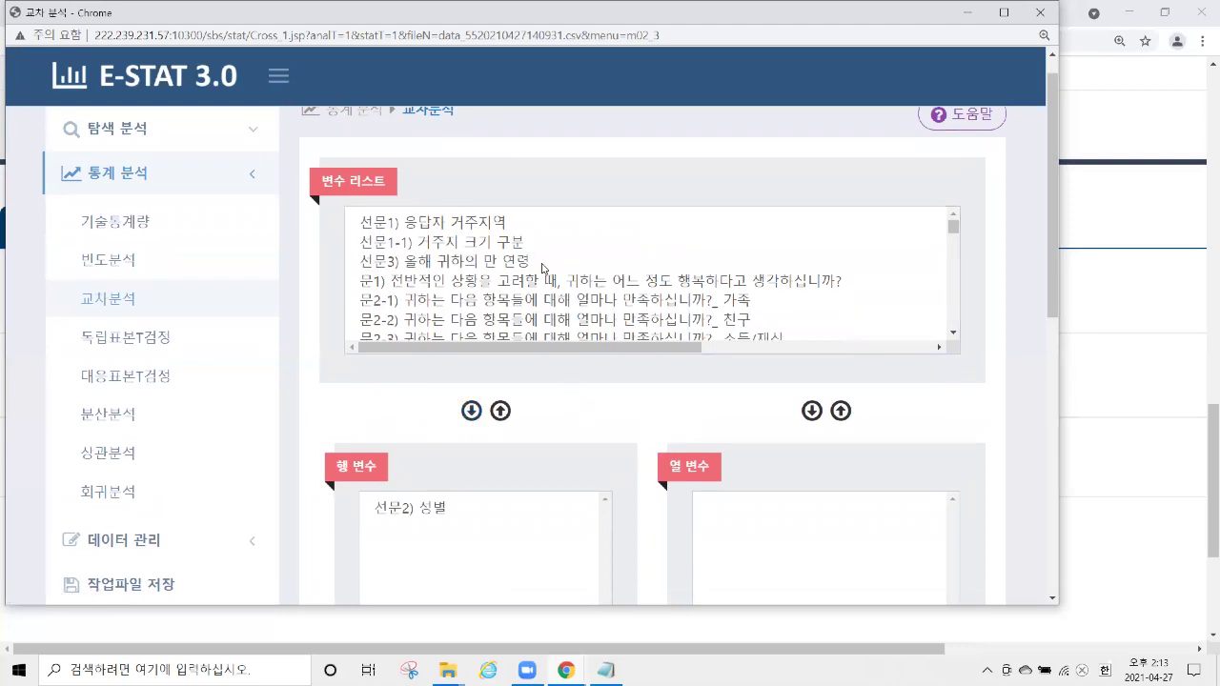
Make 문7) the column variable and run the cross-tabulation.
scroll(548, 257, "down", 5)
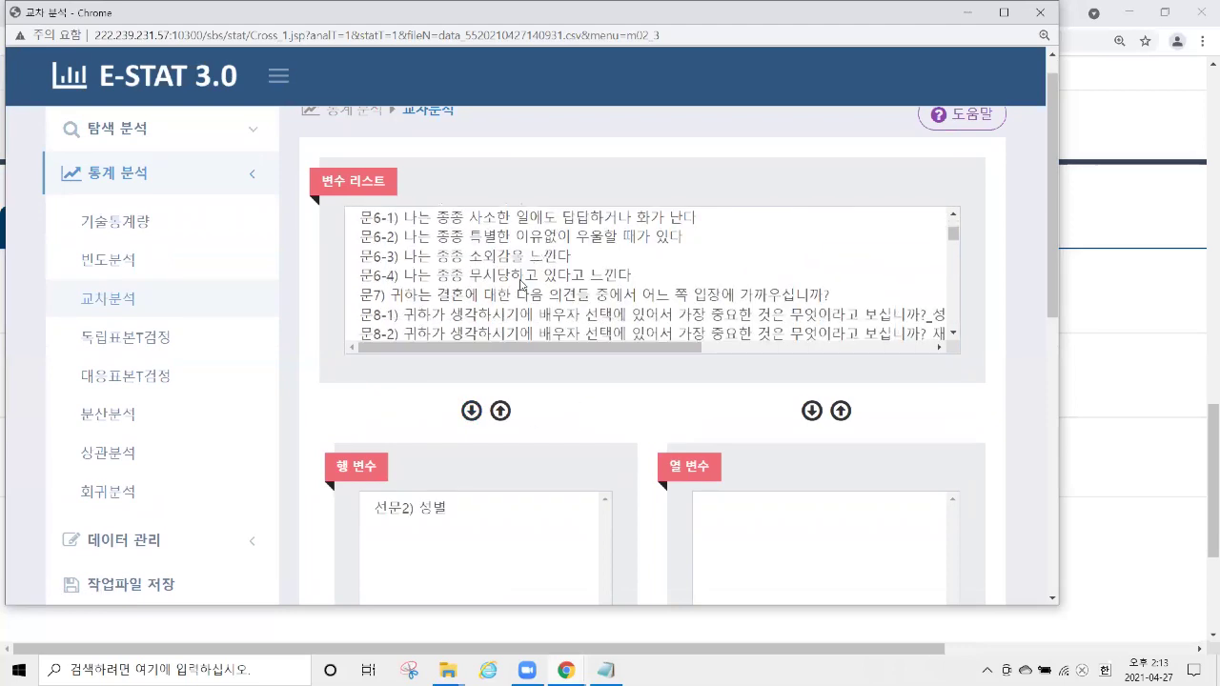
left_click(533, 295)
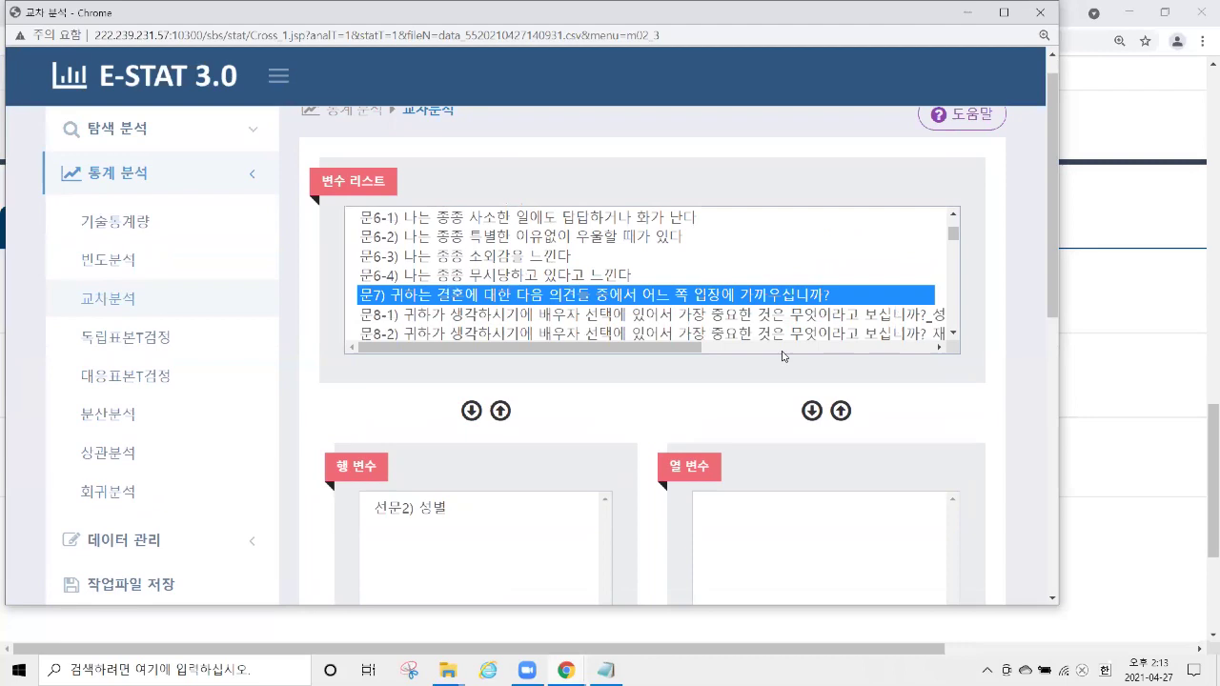
left_click(812, 411)
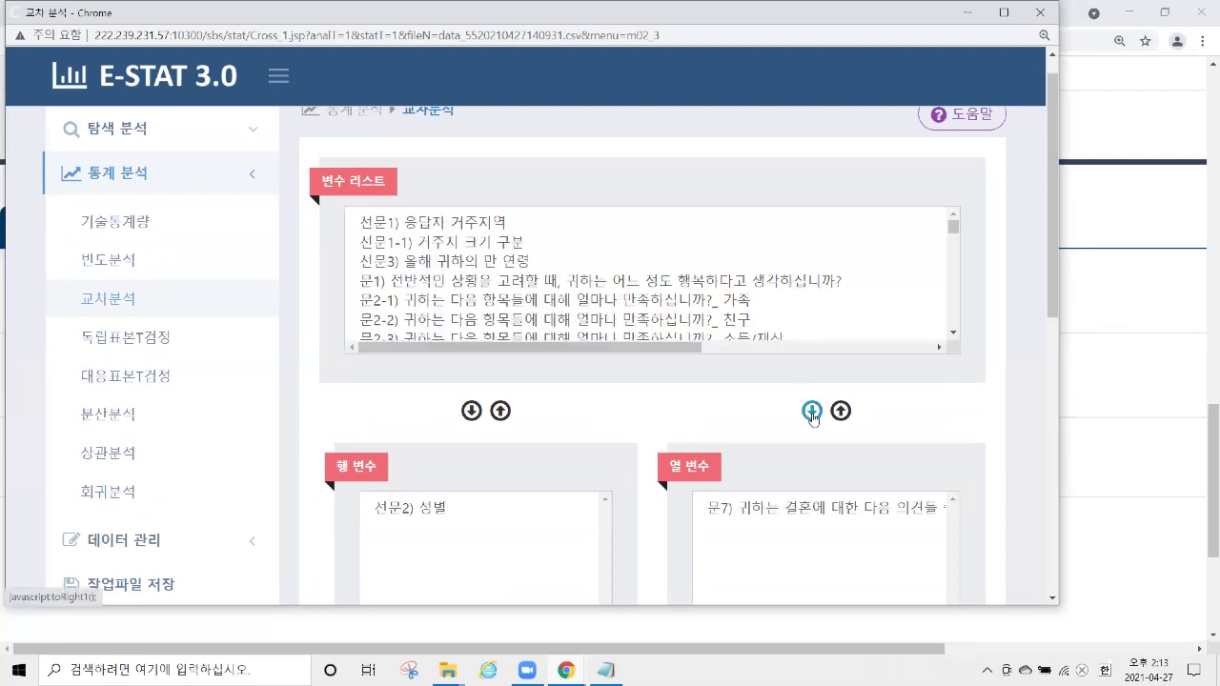
scroll(944, 274, "down", 5)
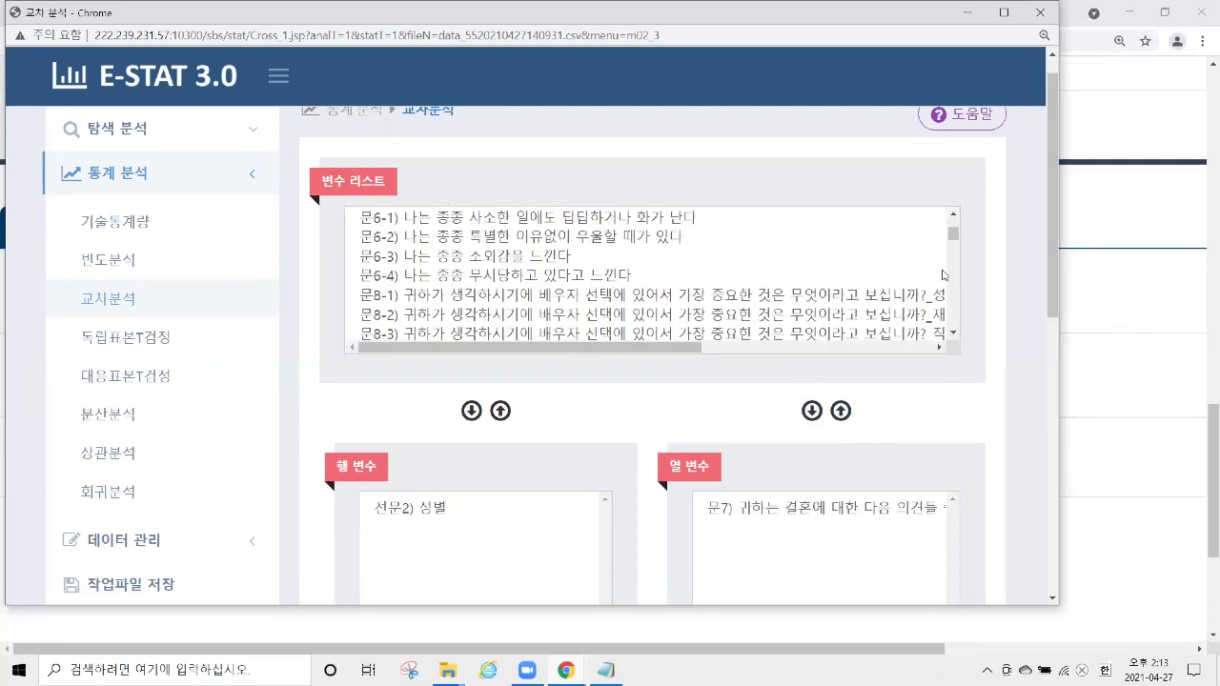
scroll(314, 368, "down", 8)
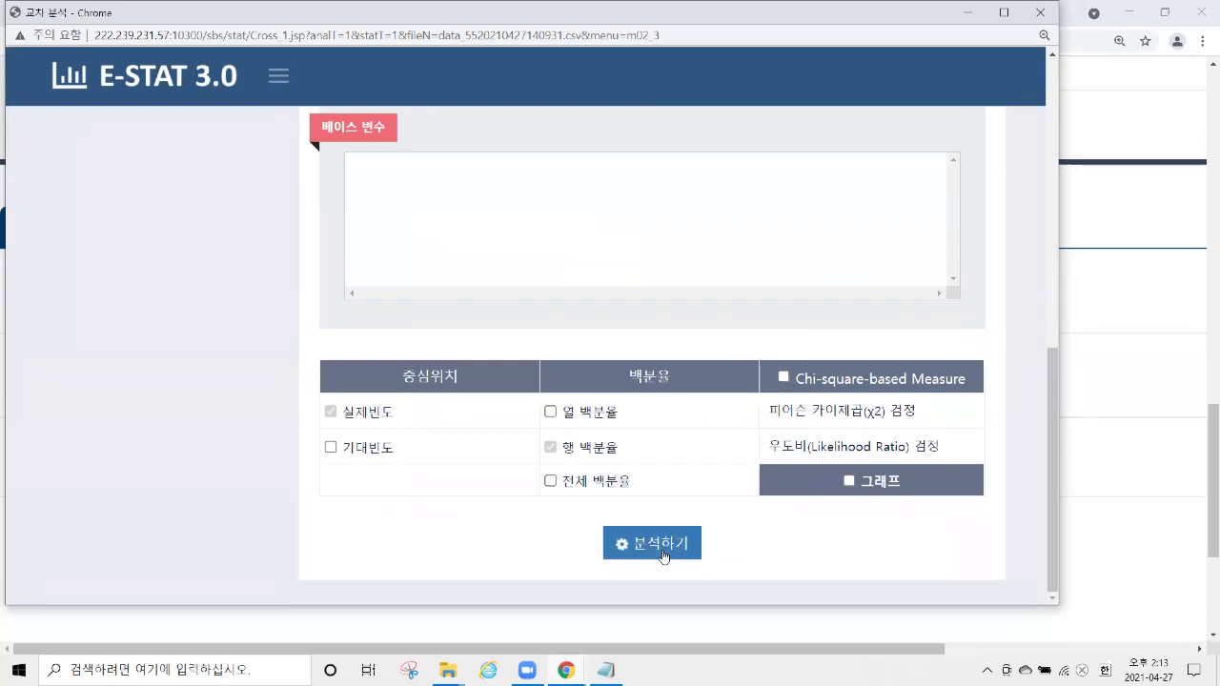
left_click(658, 544)
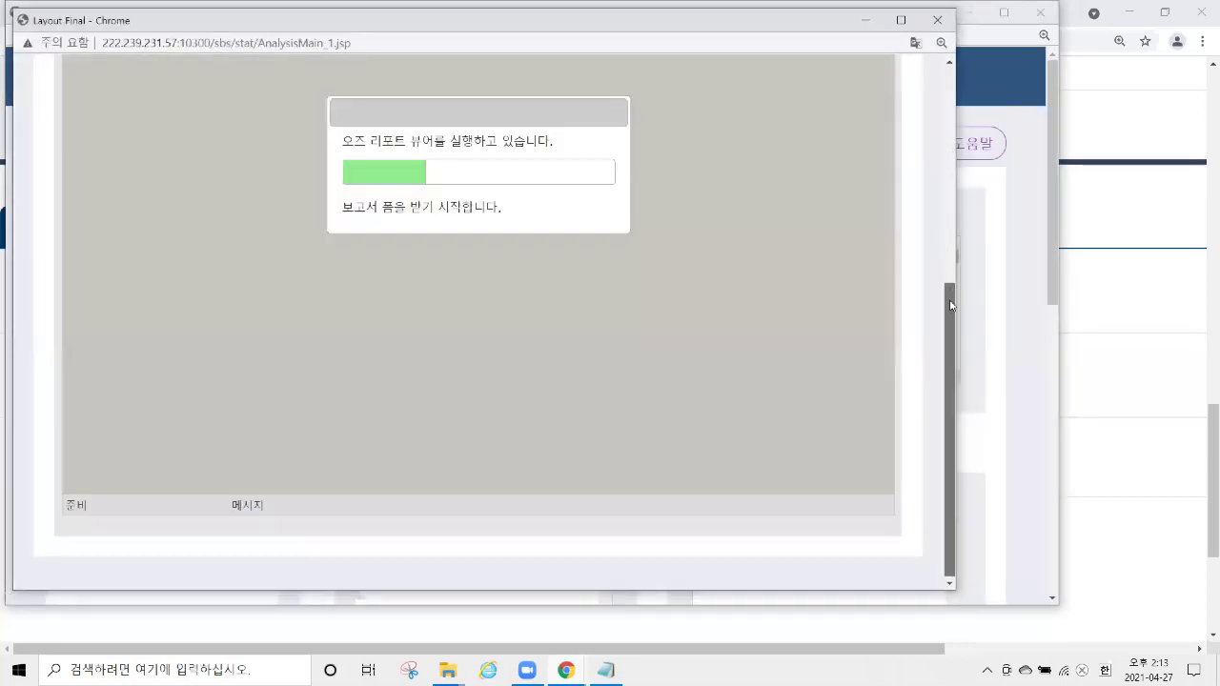
Review the gender-by-문7) counts and row percentages in the report.
scroll(955, 281, "up", 1)
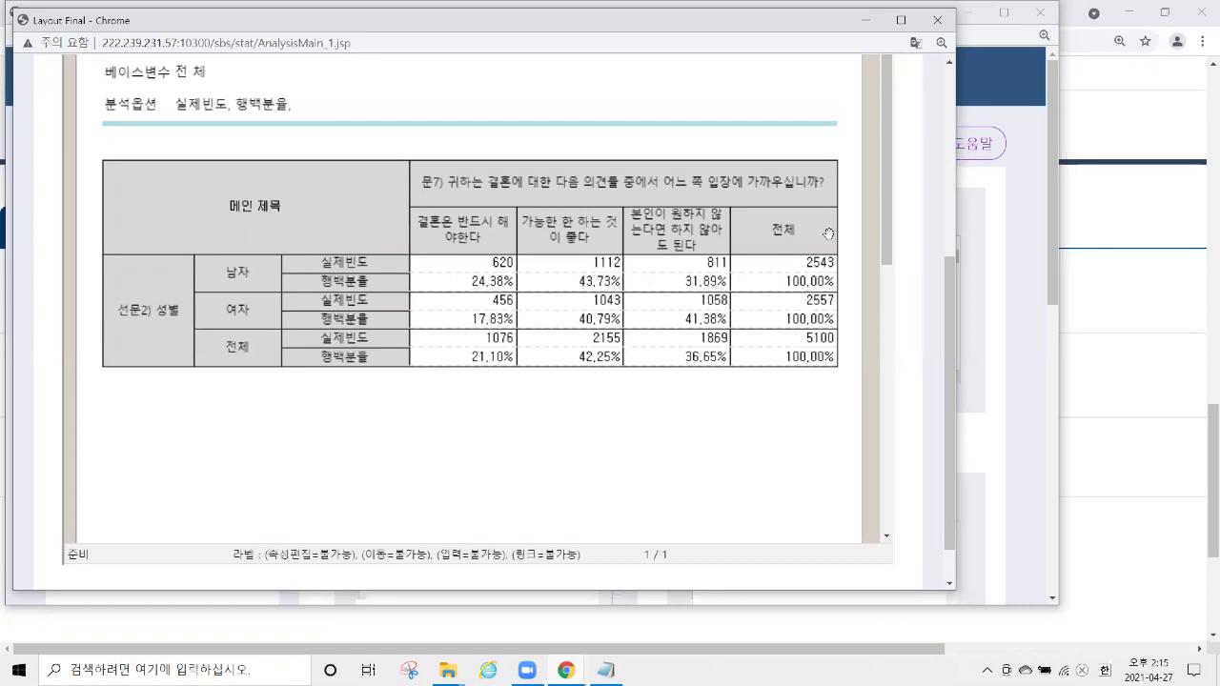
Reopen 교차분석 with 선문2) 성별 as row and 문7) as column variable.
left_click(938, 19)
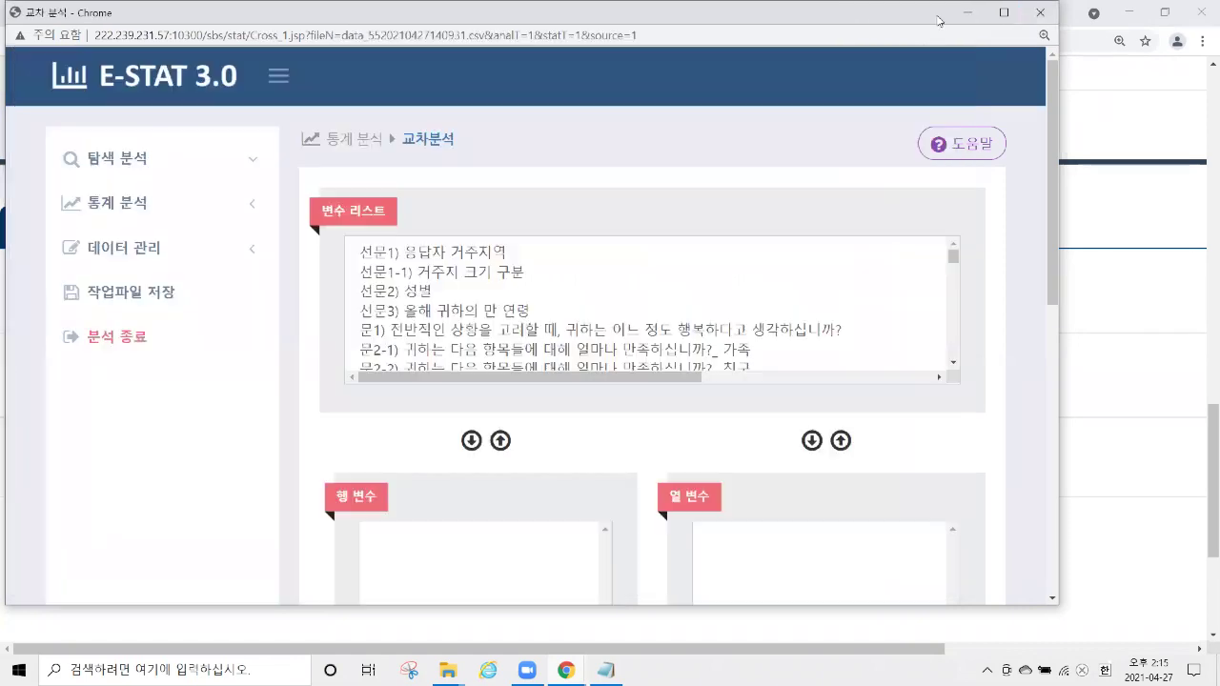
left_click(162, 204)
left_click(163, 325)
left_click(474, 292)
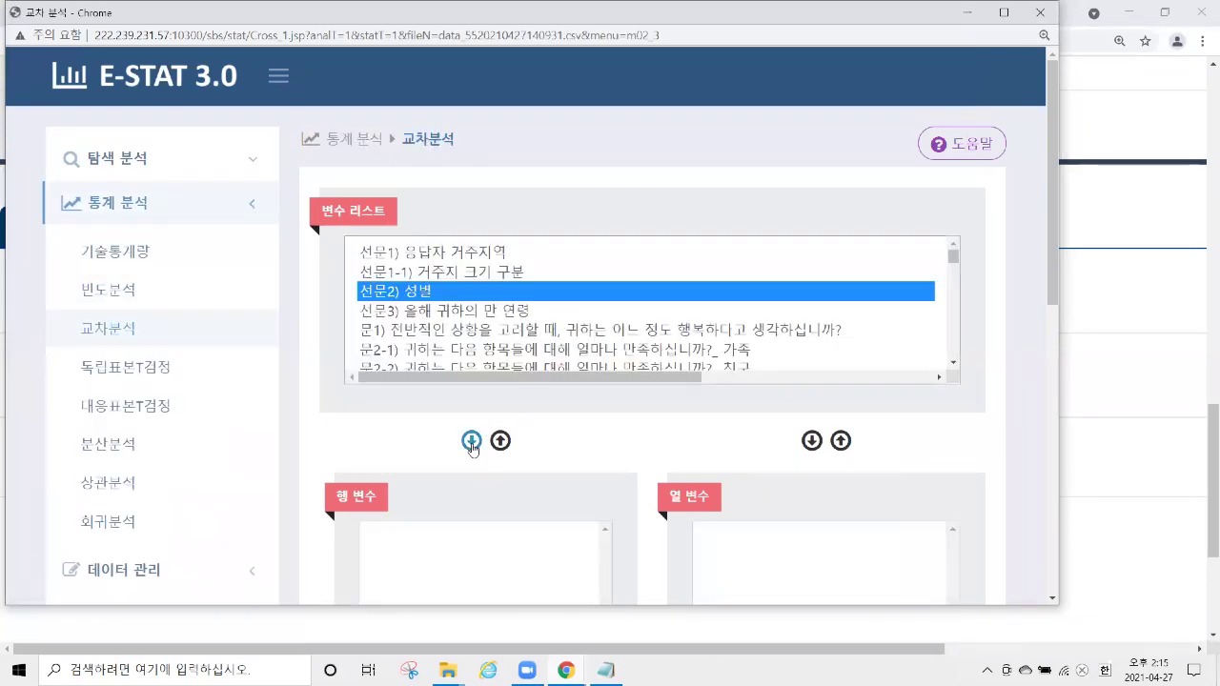
left_click(471, 440)
scroll(529, 303, "down", 6)
left_click(526, 247)
left_click(811, 441)
Enable Chi-square-based Measure and rerun the cross-tabulation.
scroll(1009, 184, "down", 7)
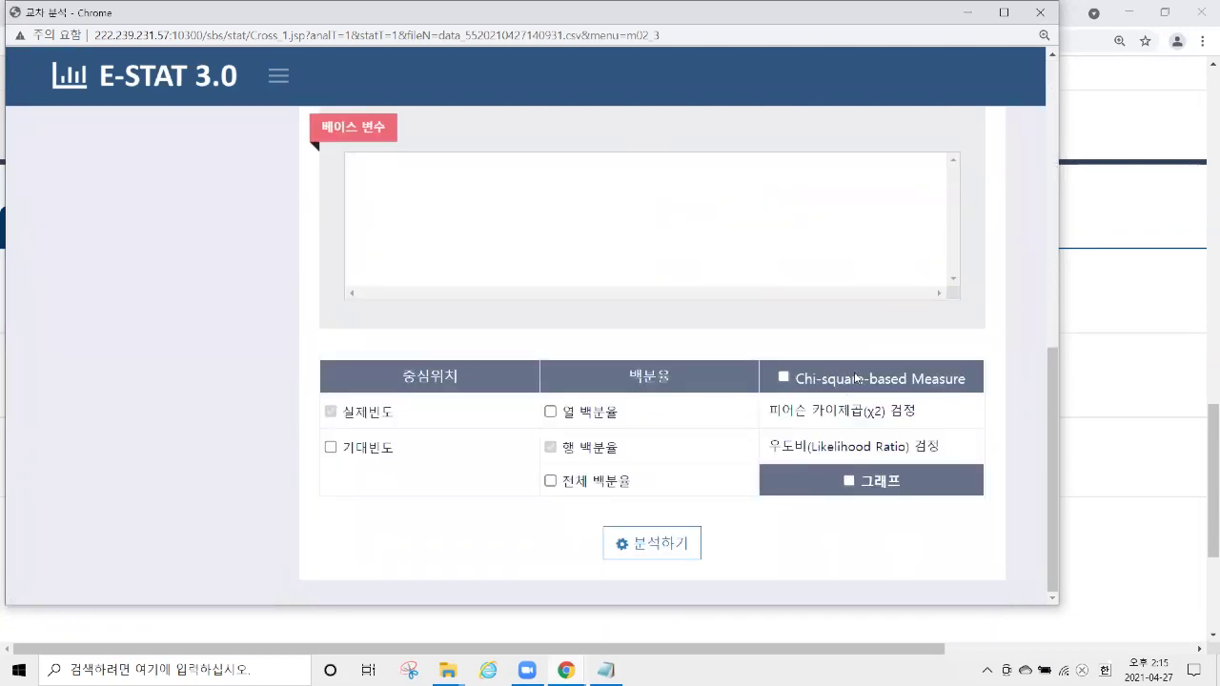
left_click_drag(797, 383, 941, 387)
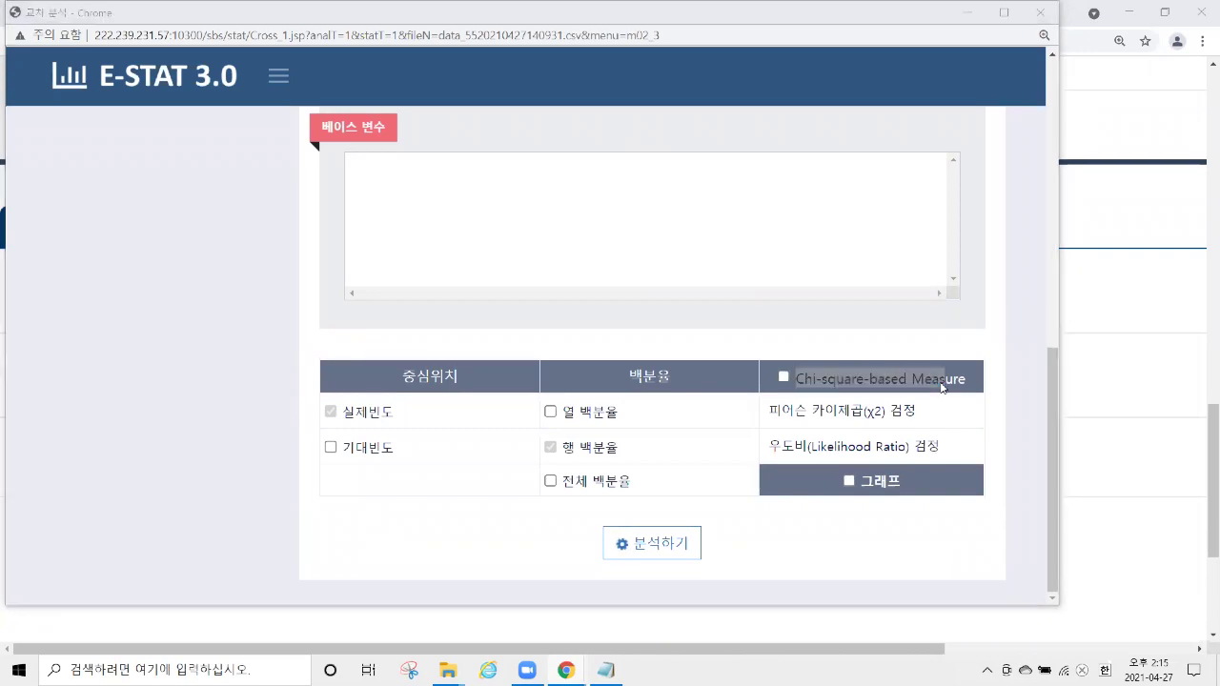
left_click(799, 380)
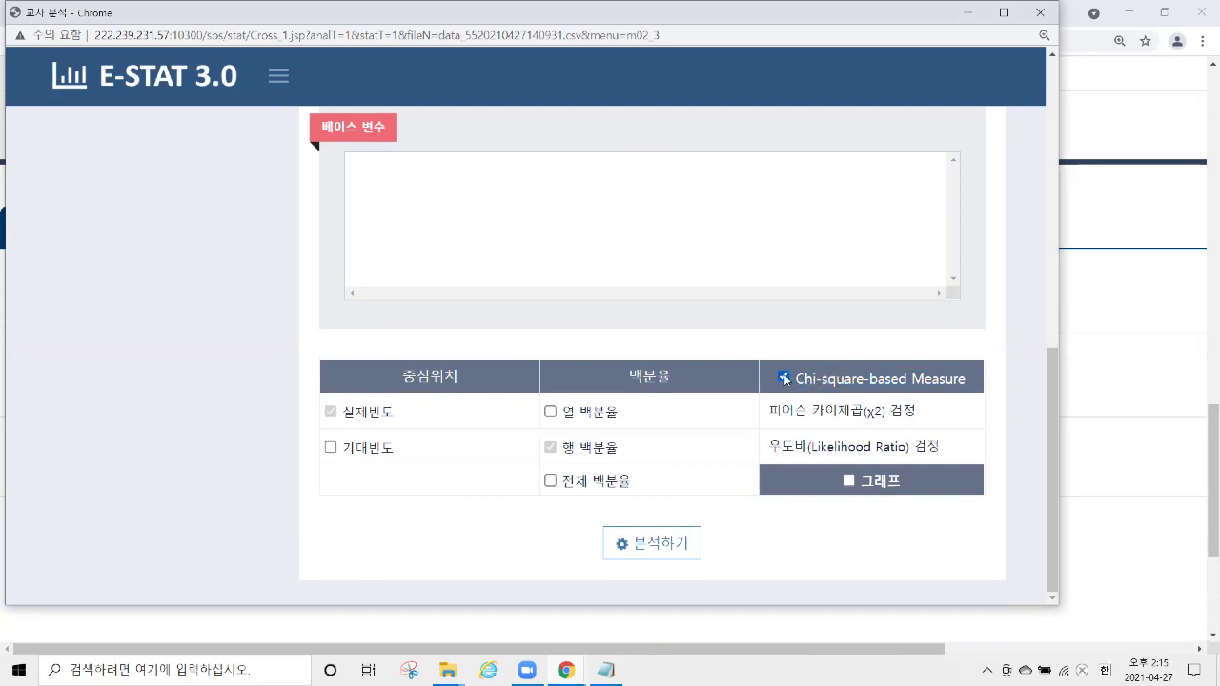
left_click(656, 543)
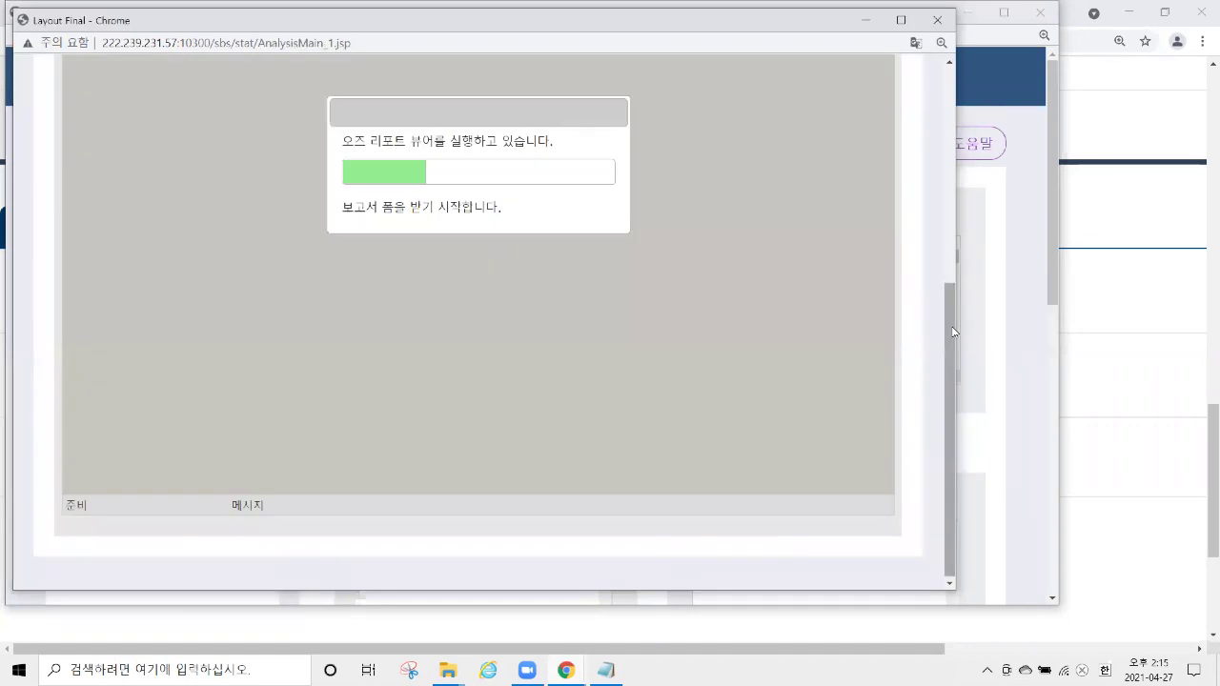
Review Pearson's Chi-Square 59.81 (df 2, p 0.000), then close the report.
left_click_drag(945, 280, 953, 342)
scroll(869, 295, "down", 3)
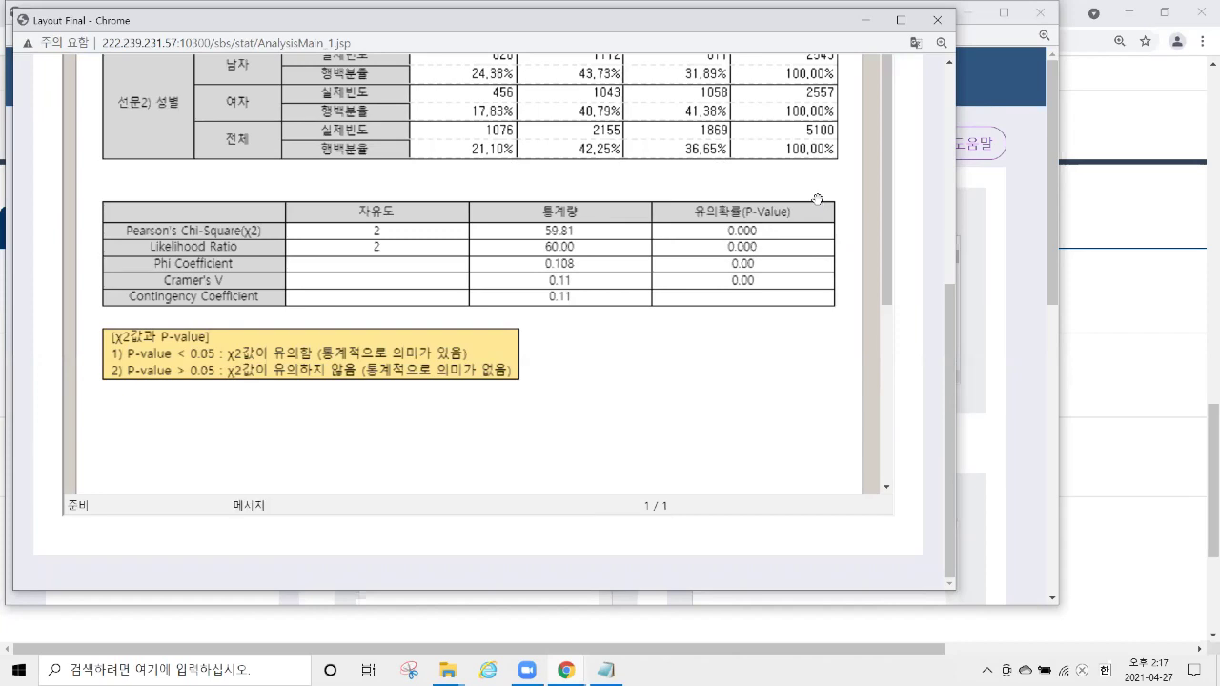
scroll(816, 200, "up", 1)
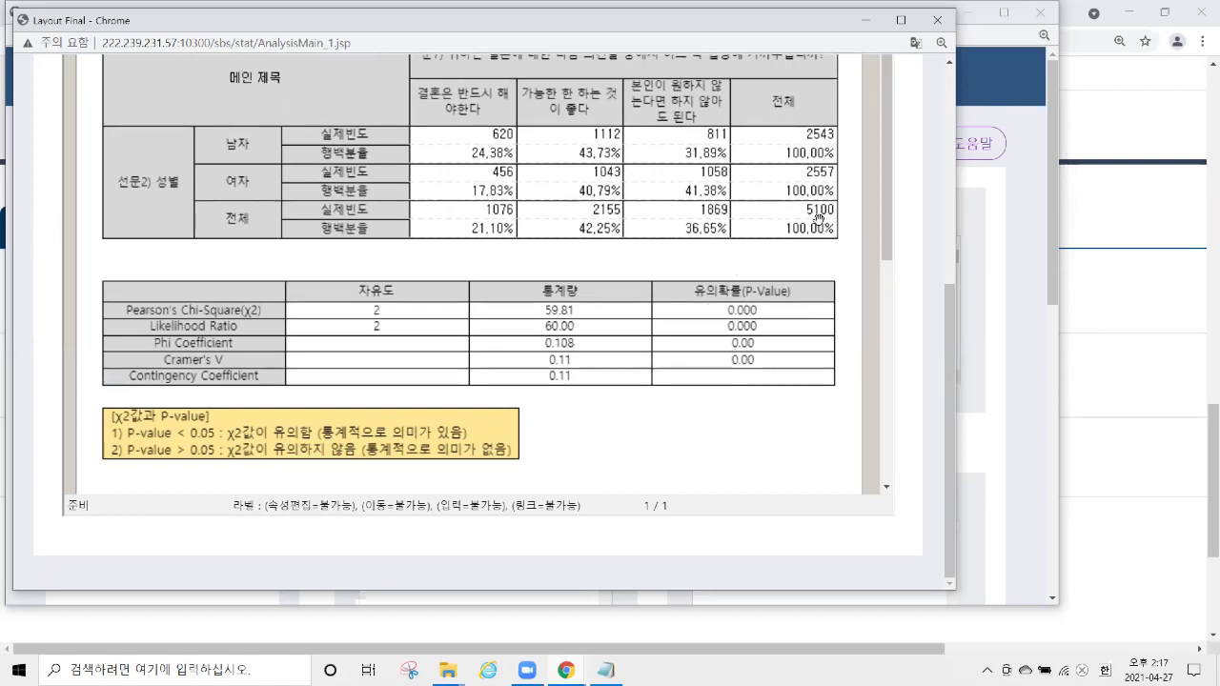
scroll(818, 218, "up", 1)
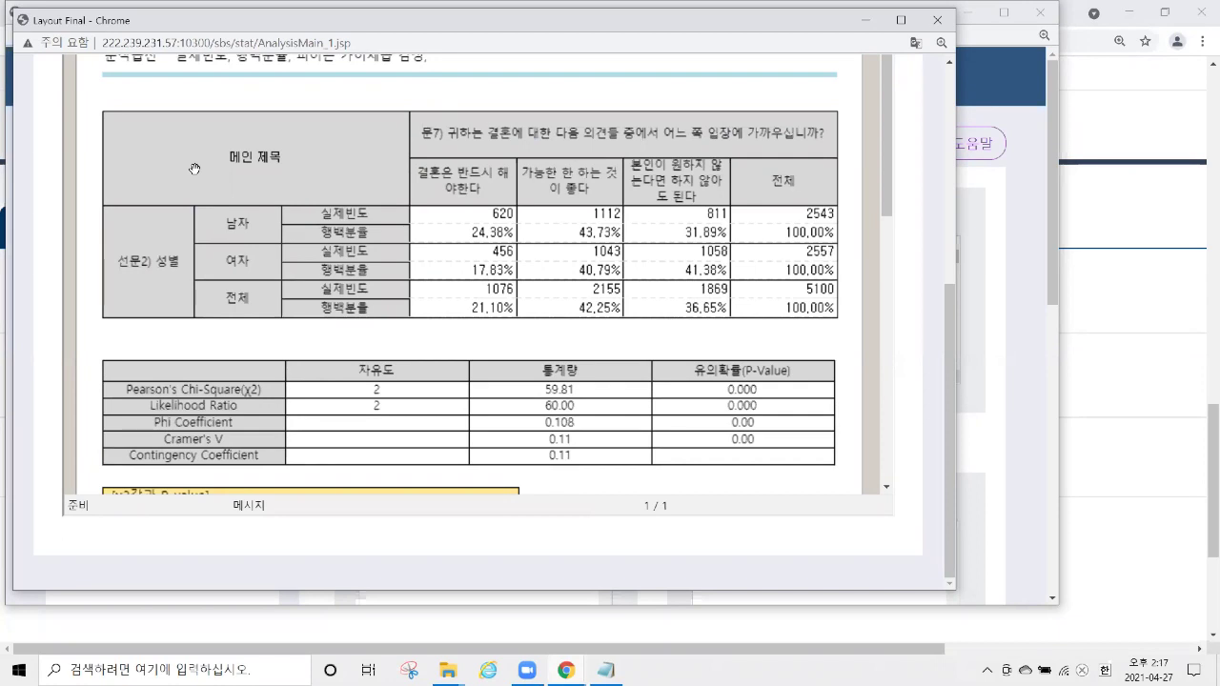
left_click(935, 20)
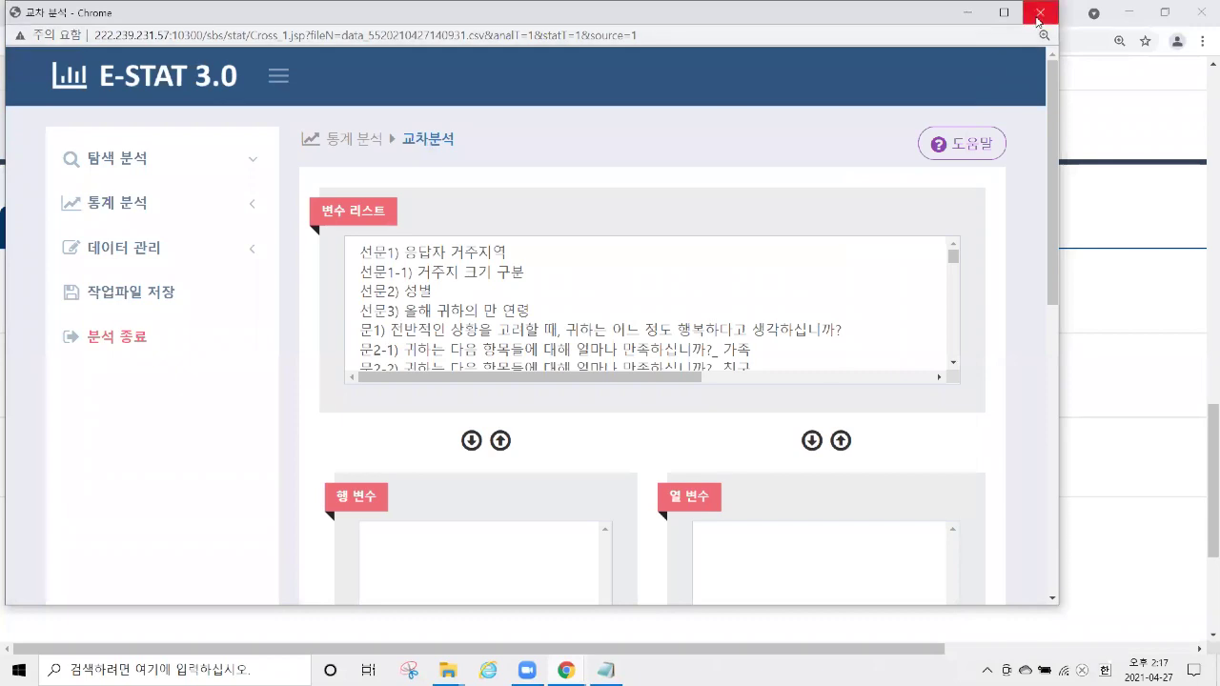
Close the E-STAT window and zoom the page out to 125%.
left_click(1039, 17)
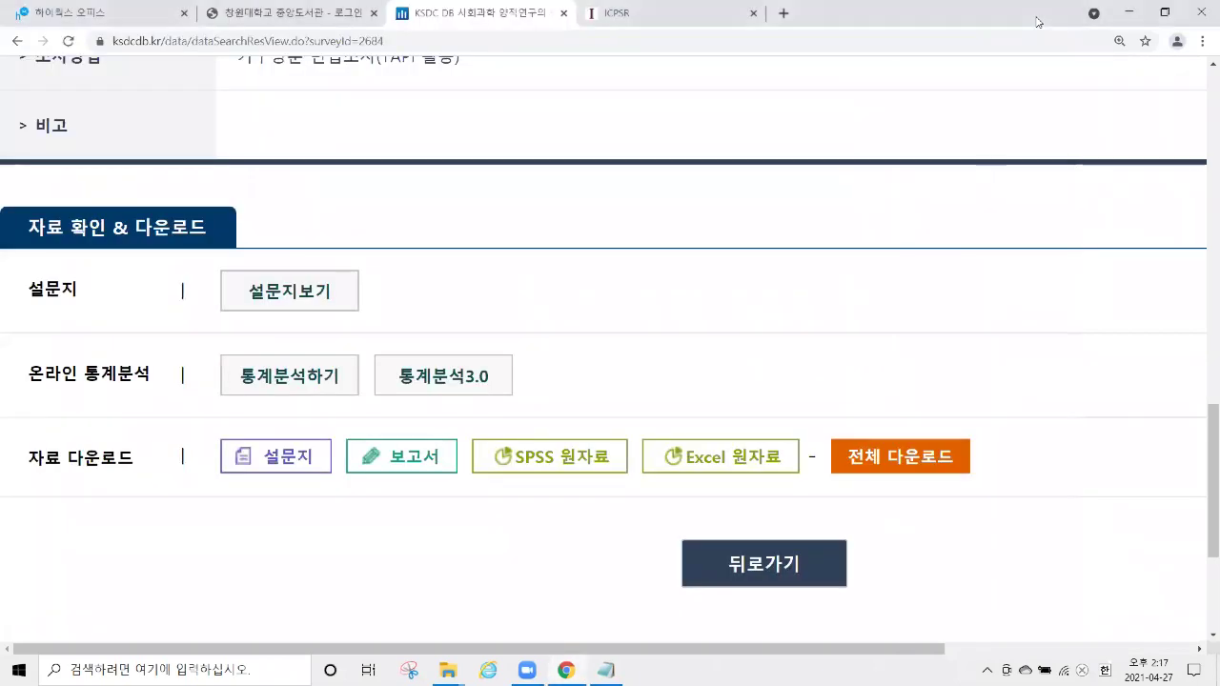
scroll(375, 300, "up", 10)
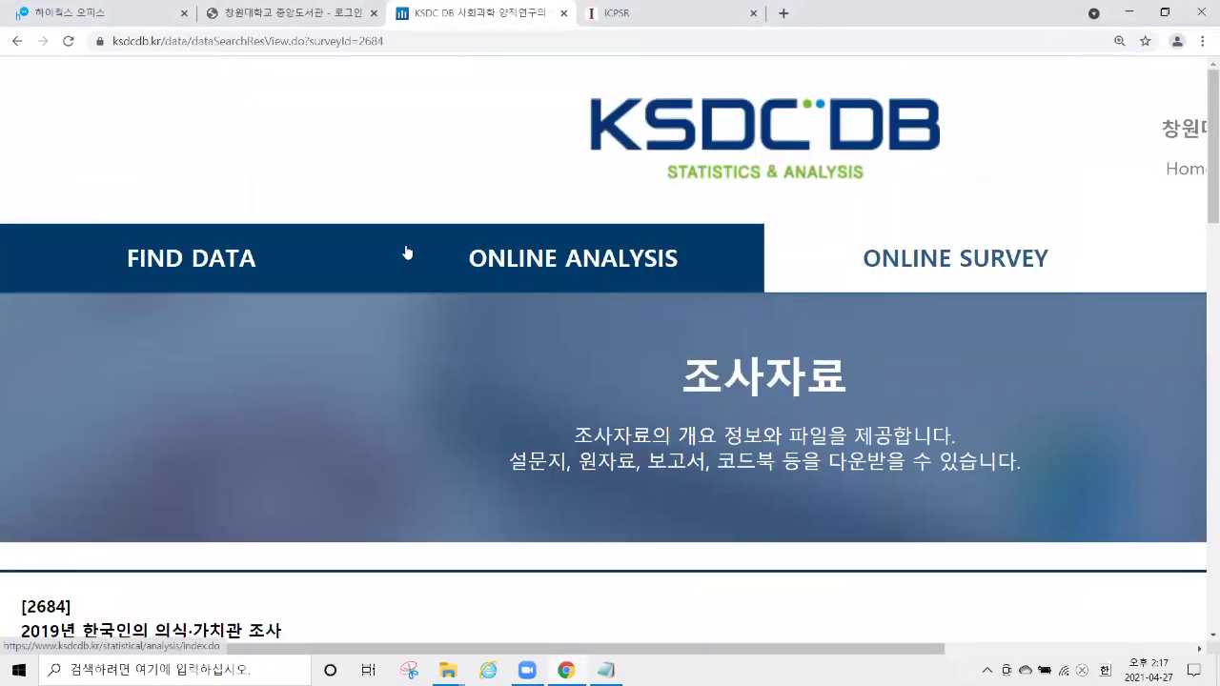
key("ctrl+minus")
key("ctrl+minus")
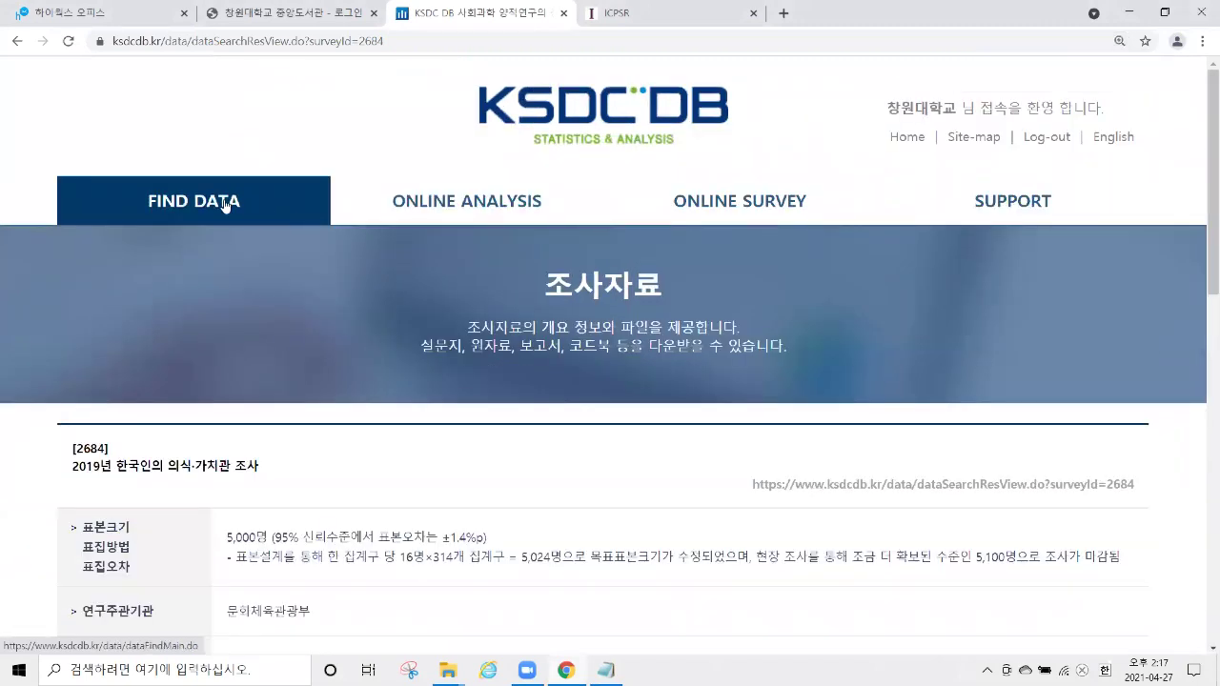
Go to FIND DATA, choose 조사자료, and switch to the 설문항 검색 question-item search.
left_click(230, 211)
scroll(400, 261, "down", 3)
left_click(436, 342)
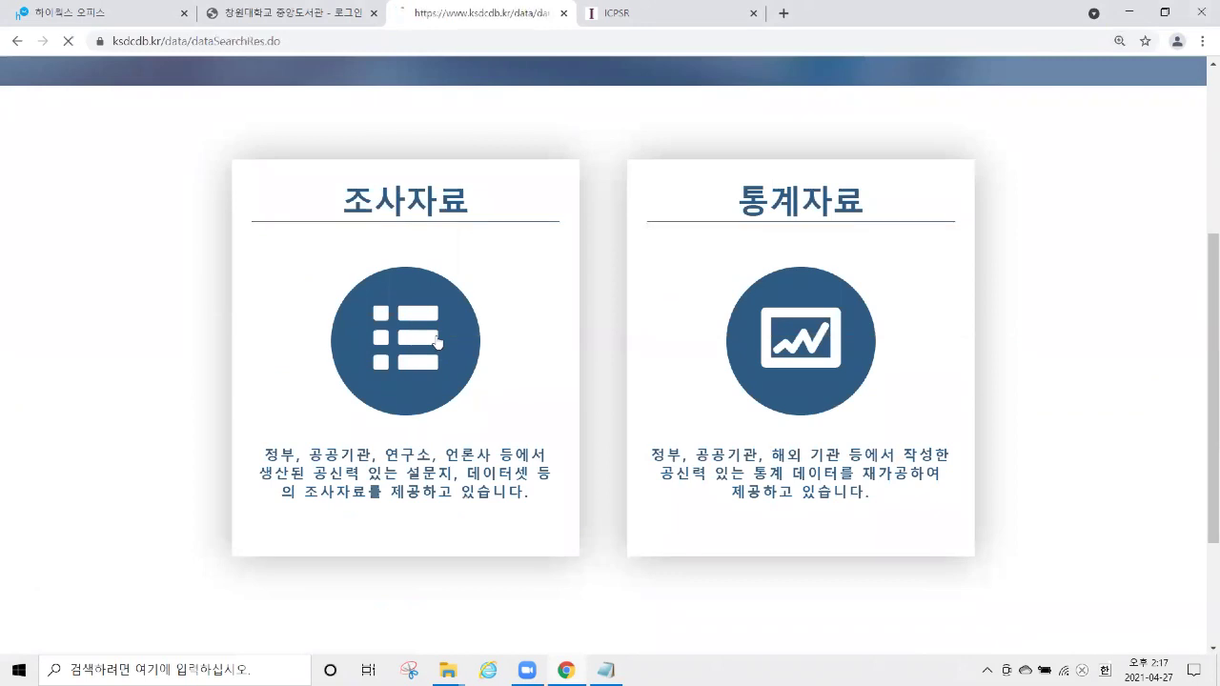
scroll(426, 314, "down", 2)
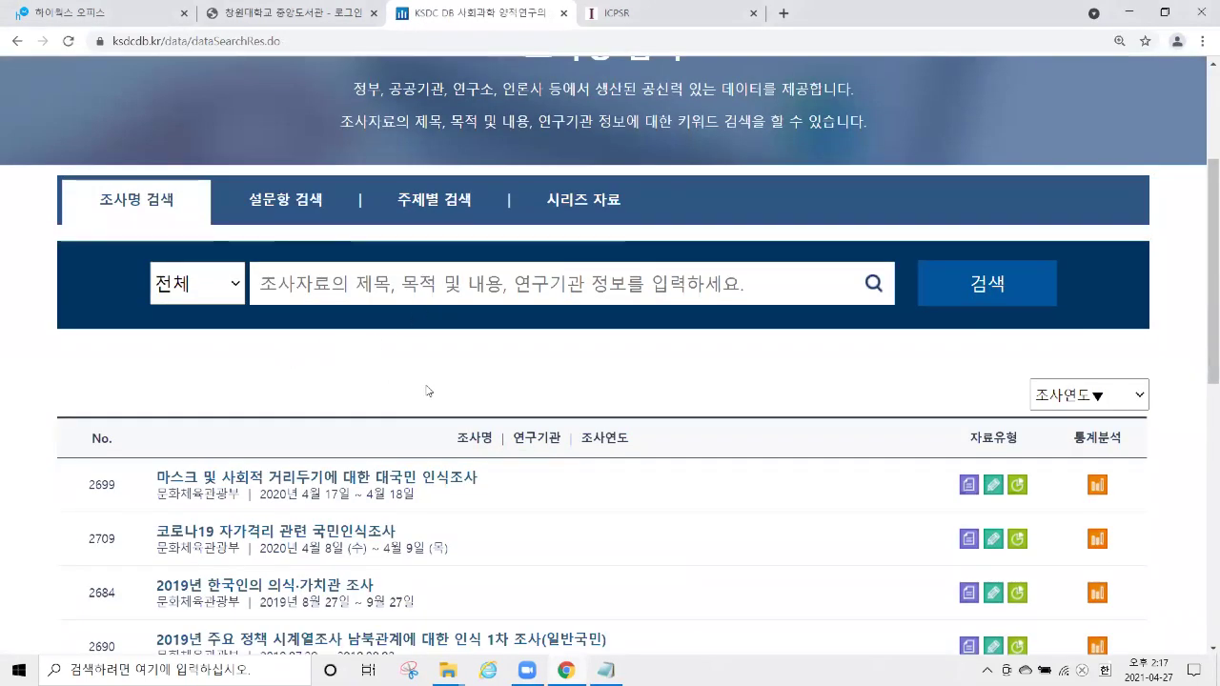
left_click(294, 212)
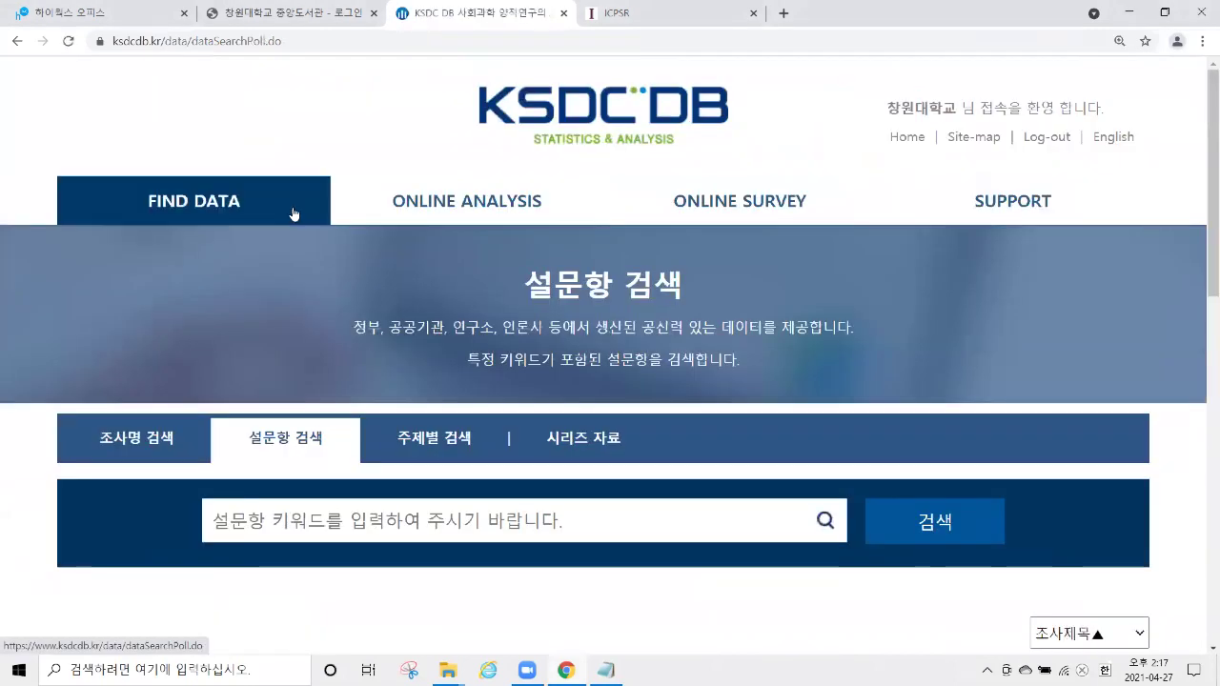
scroll(374, 319, "down", 3)
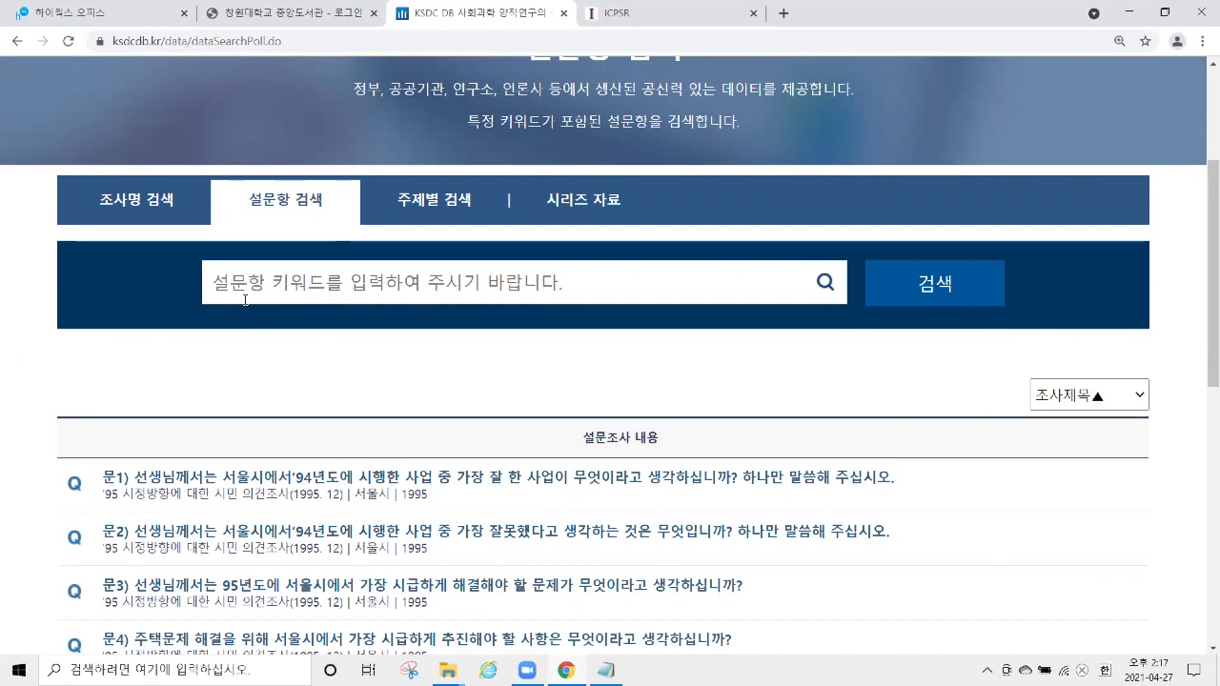
Search the survey questions for the keyword 건강.
left_click(316, 284)
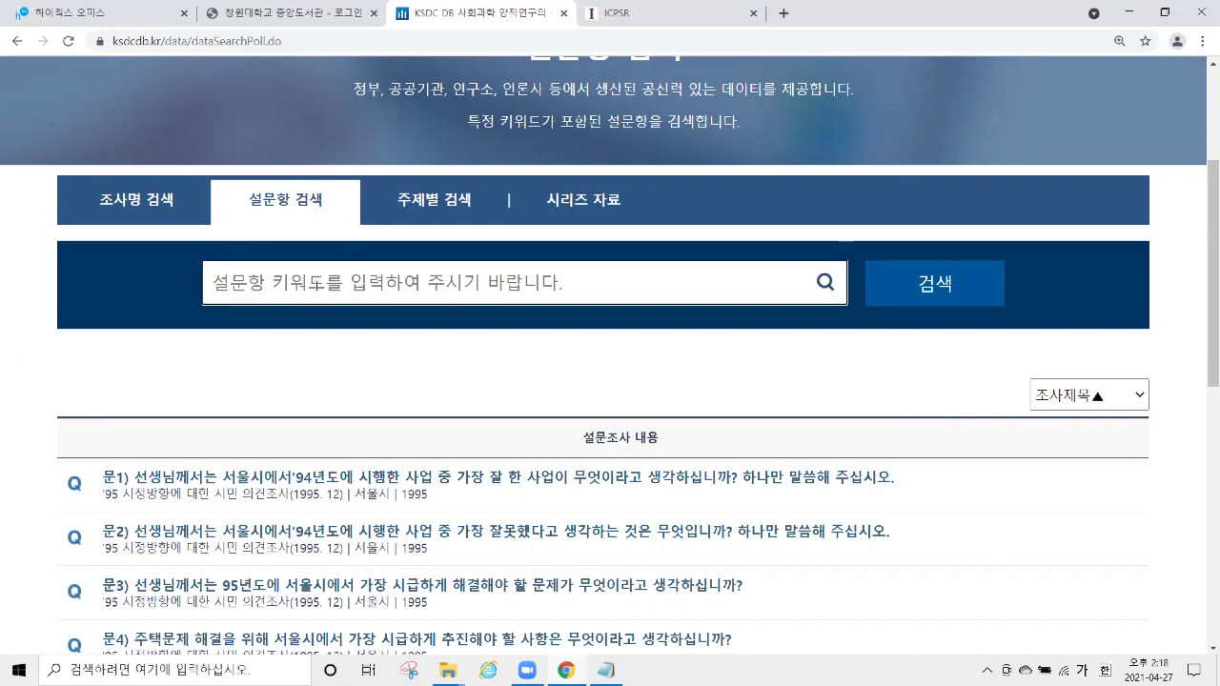
type("건강")
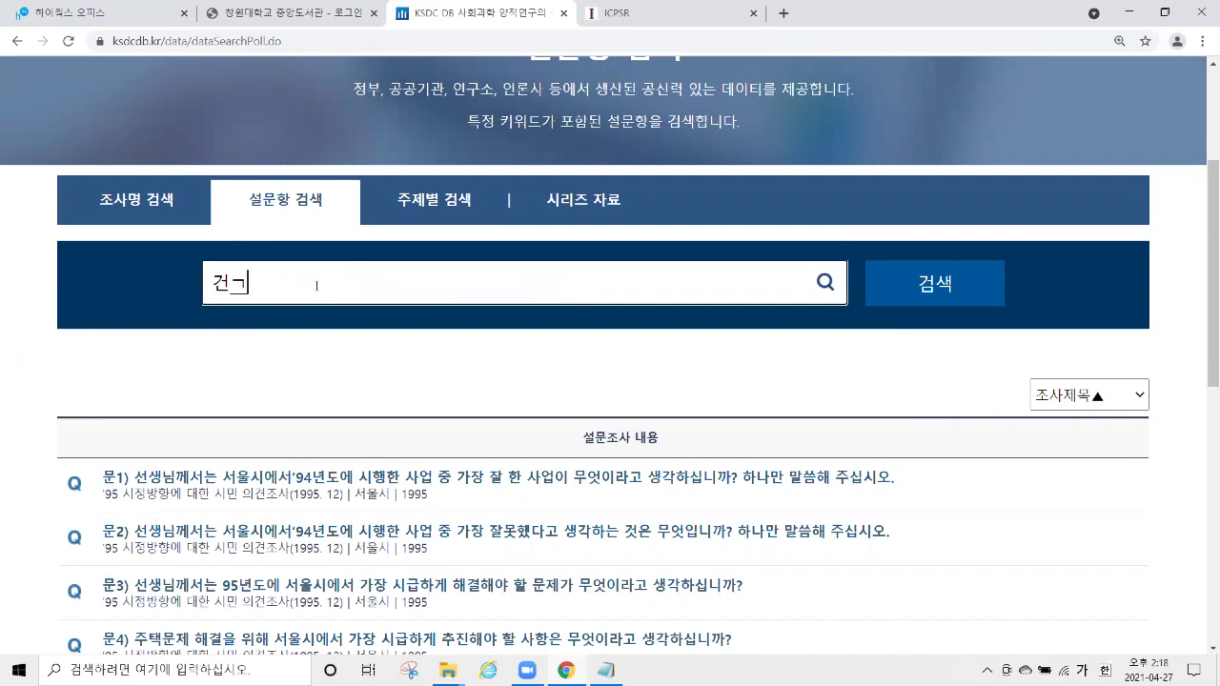
left_click(889, 284)
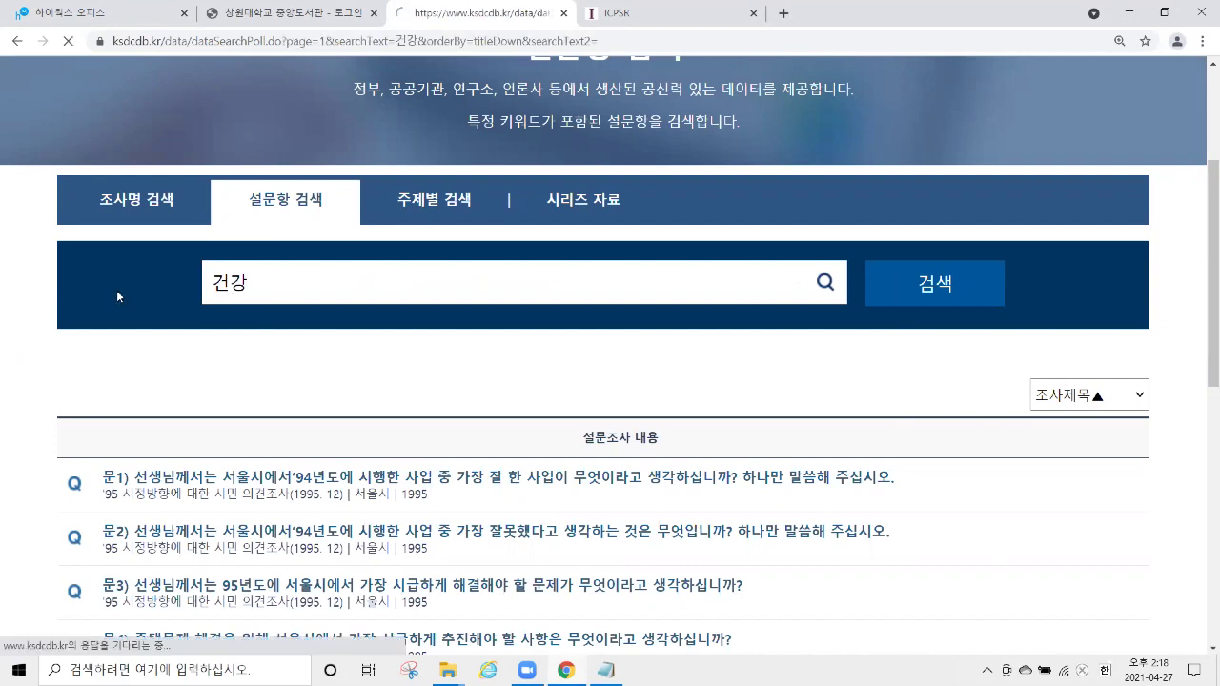
Highlight the 464 result count and the first result's elderly-care question text.
scroll(109, 282, "down", 3)
left_click_drag(199, 232, 240, 231)
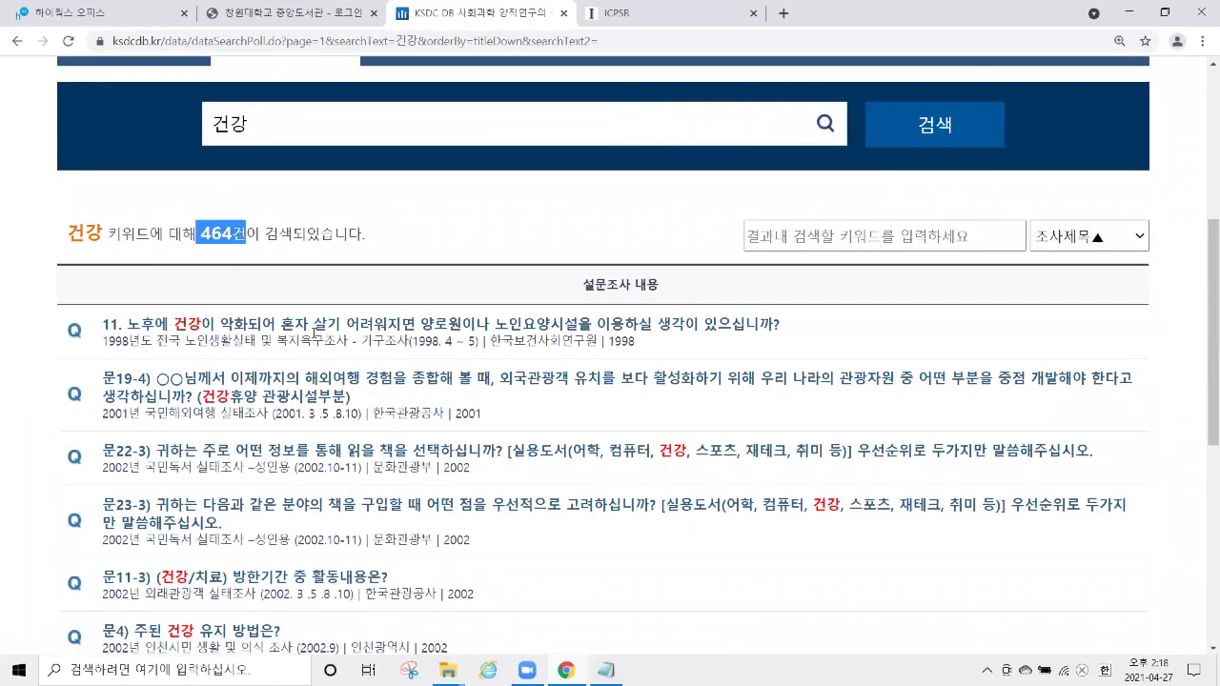
scroll(311, 336, "down", 2)
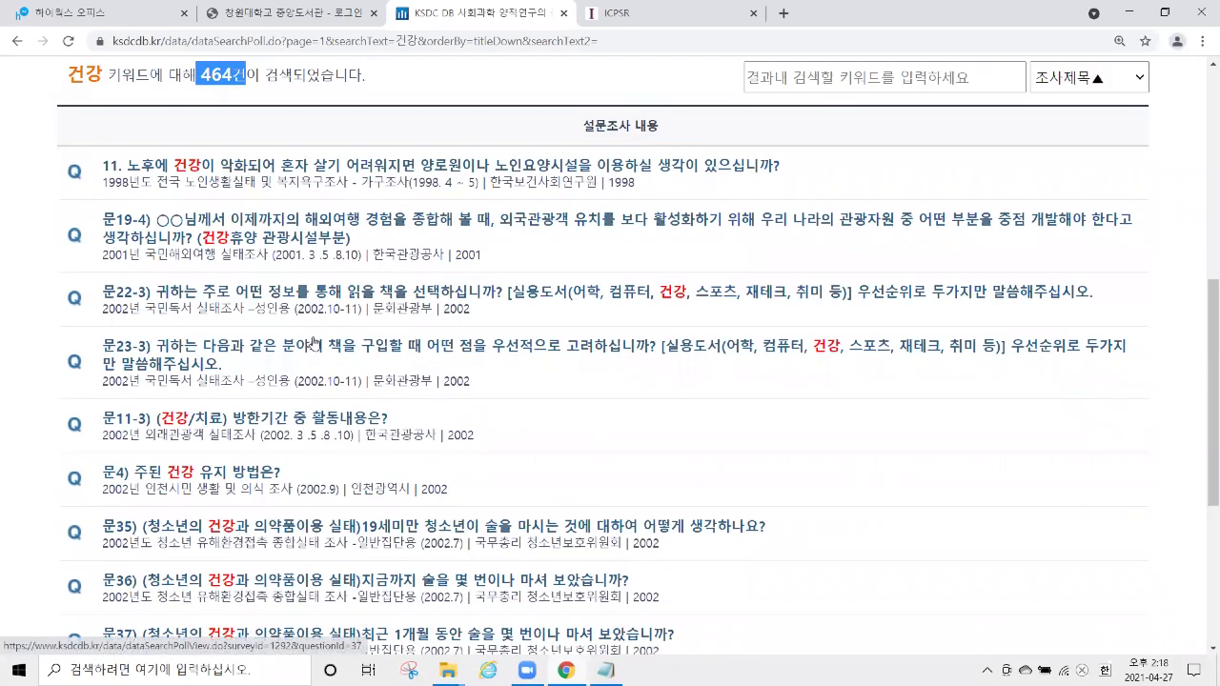
left_click_drag(797, 167, 93, 173)
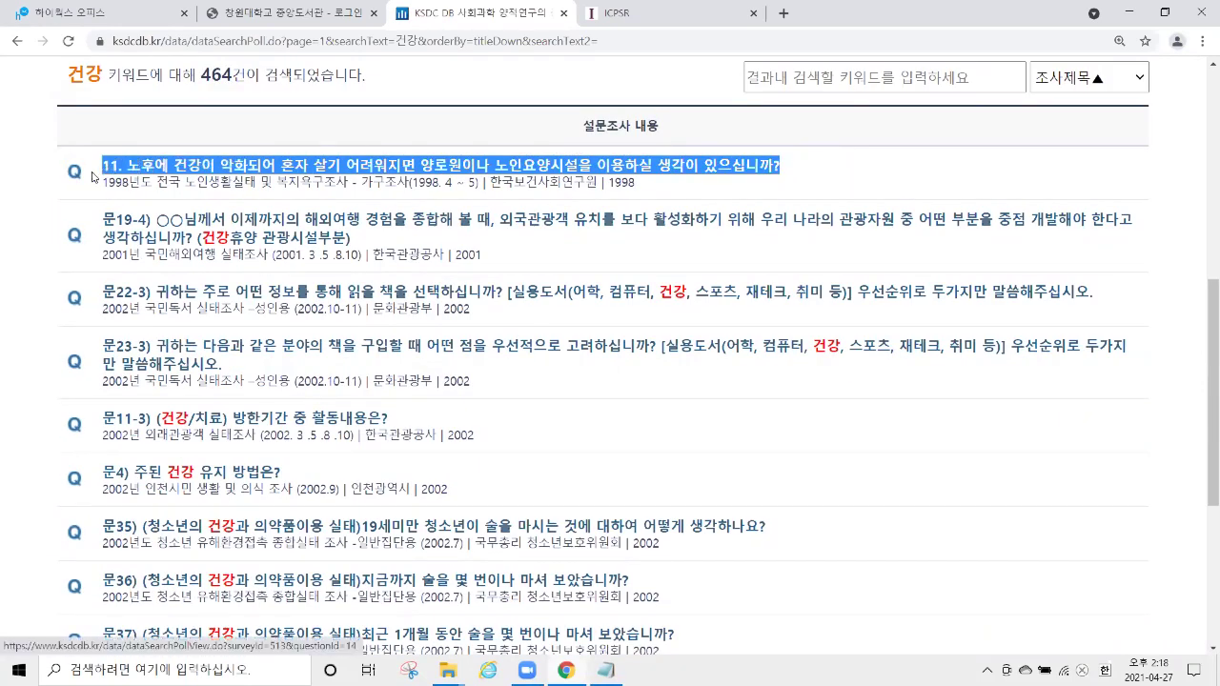
left_click(191, 167)
scroll(299, 250, "down", 3)
left_click_drag(91, 321, 670, 331)
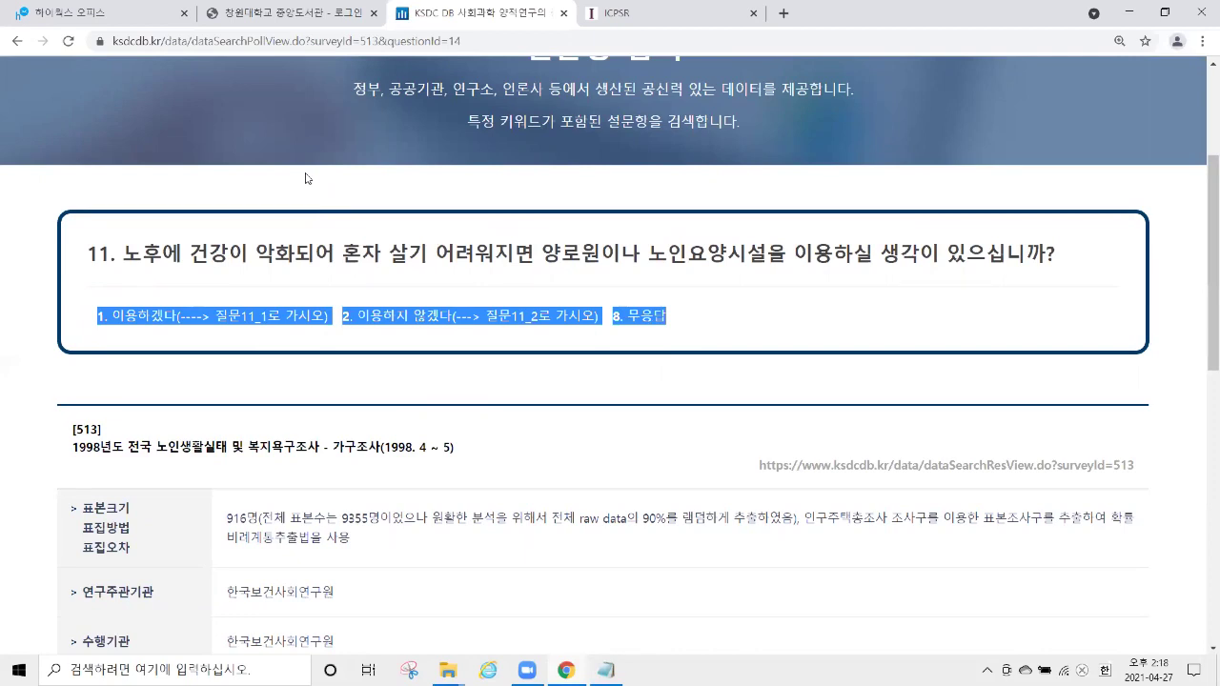
left_click(17, 41)
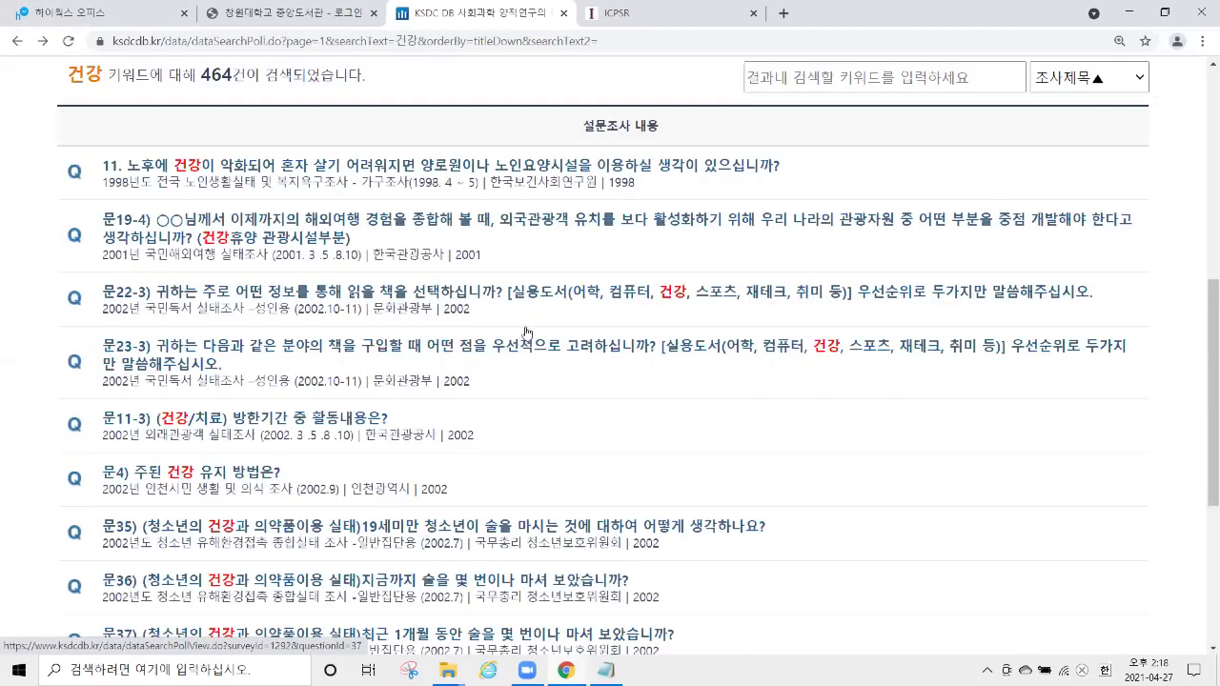
List the 정치 studies under 주제별 검색 and highlight the 275 result count.
scroll(505, 333, "up", 4)
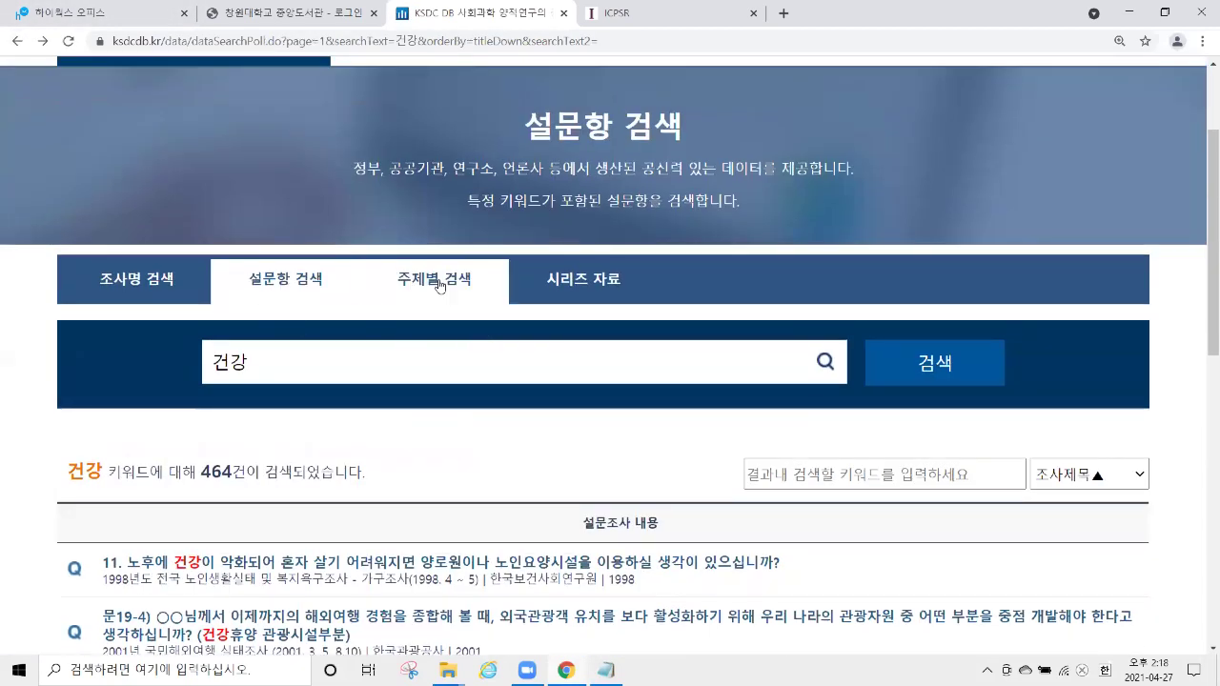
left_click(441, 289)
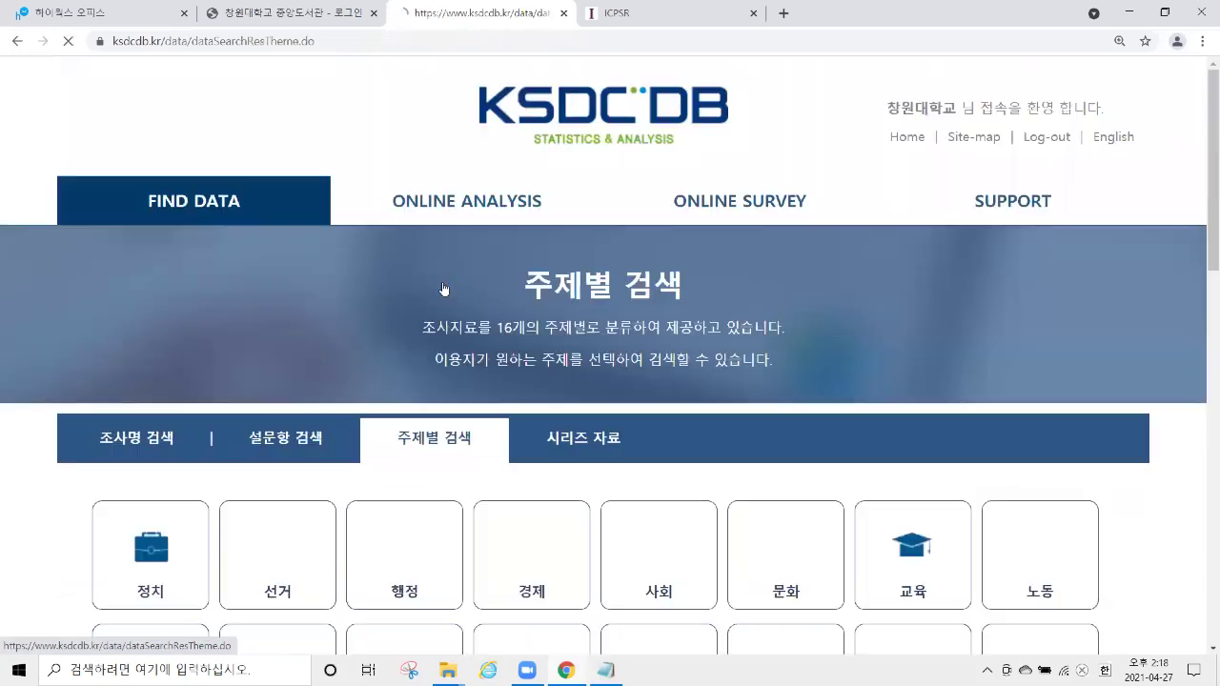
scroll(429, 290, "down", 2)
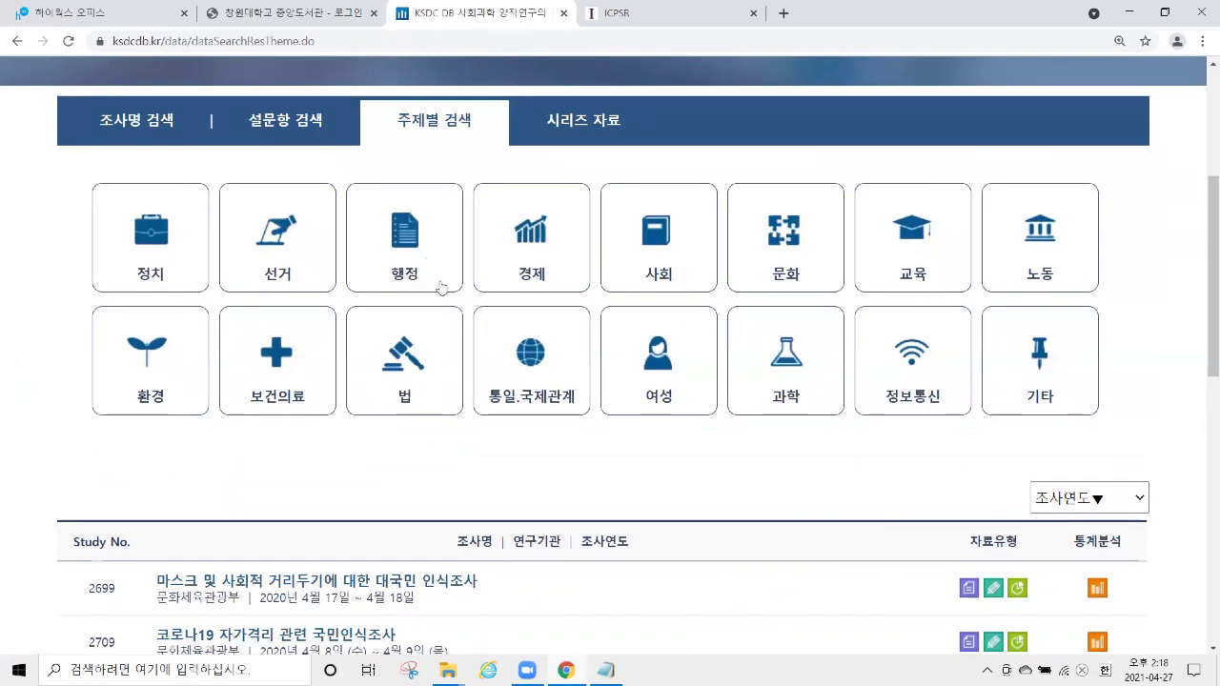
left_click(160, 242)
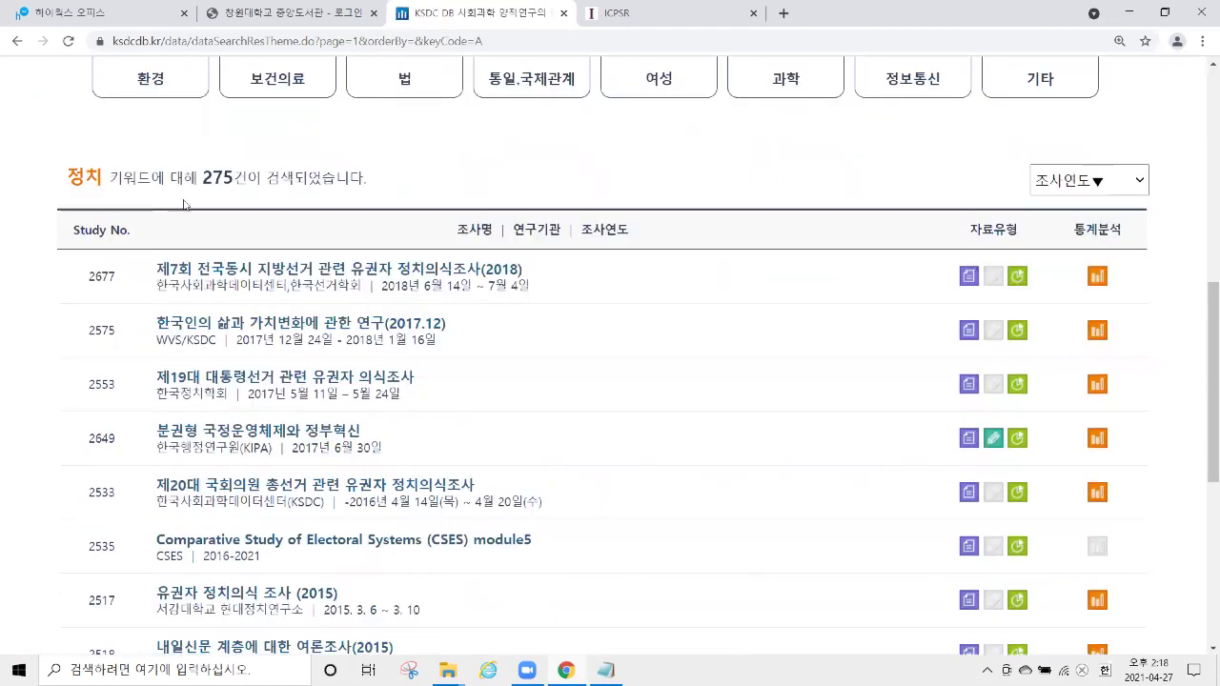
left_click_drag(202, 178, 247, 179)
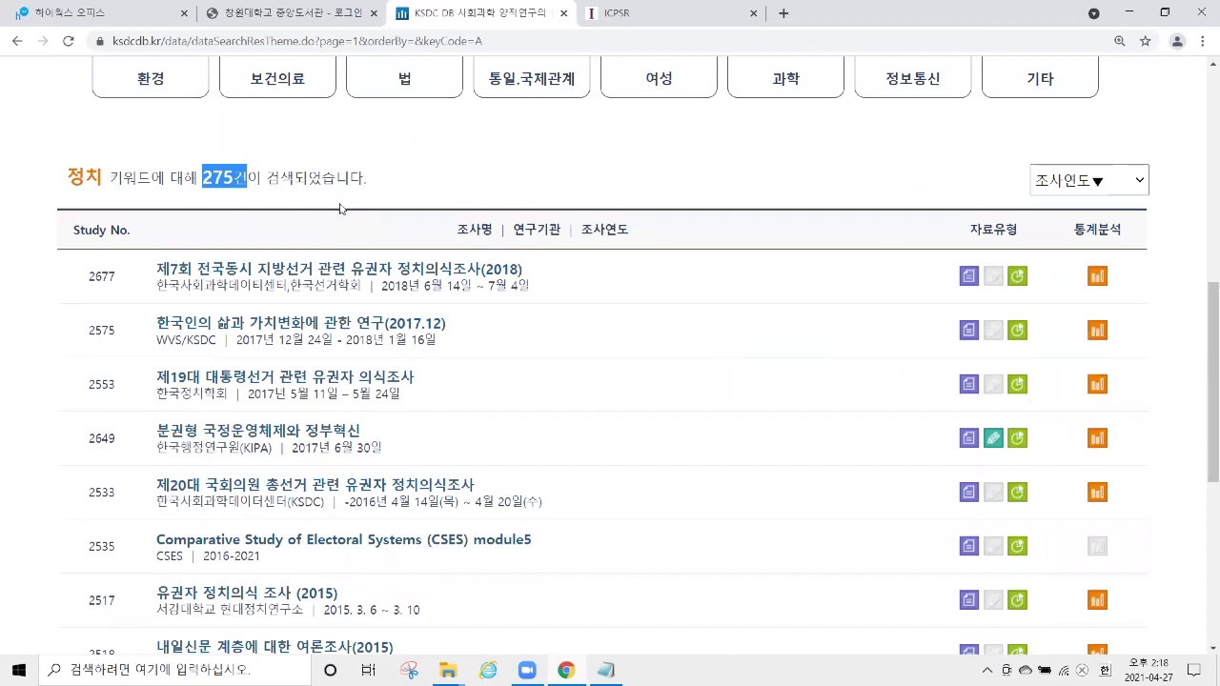
scroll(340, 207, "up", 4)
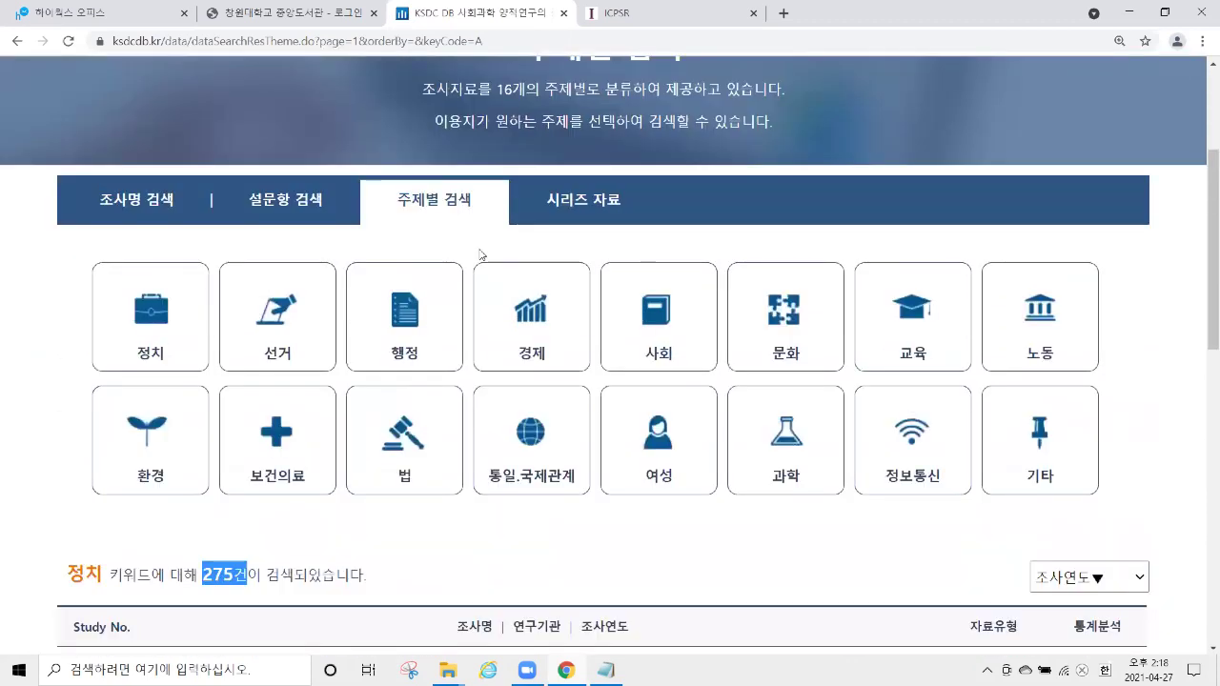
scroll(481, 254, "up", 1)
Find World Values Survey(WVS) in the 시리즈 자료 list and open its series page.
left_click(581, 295)
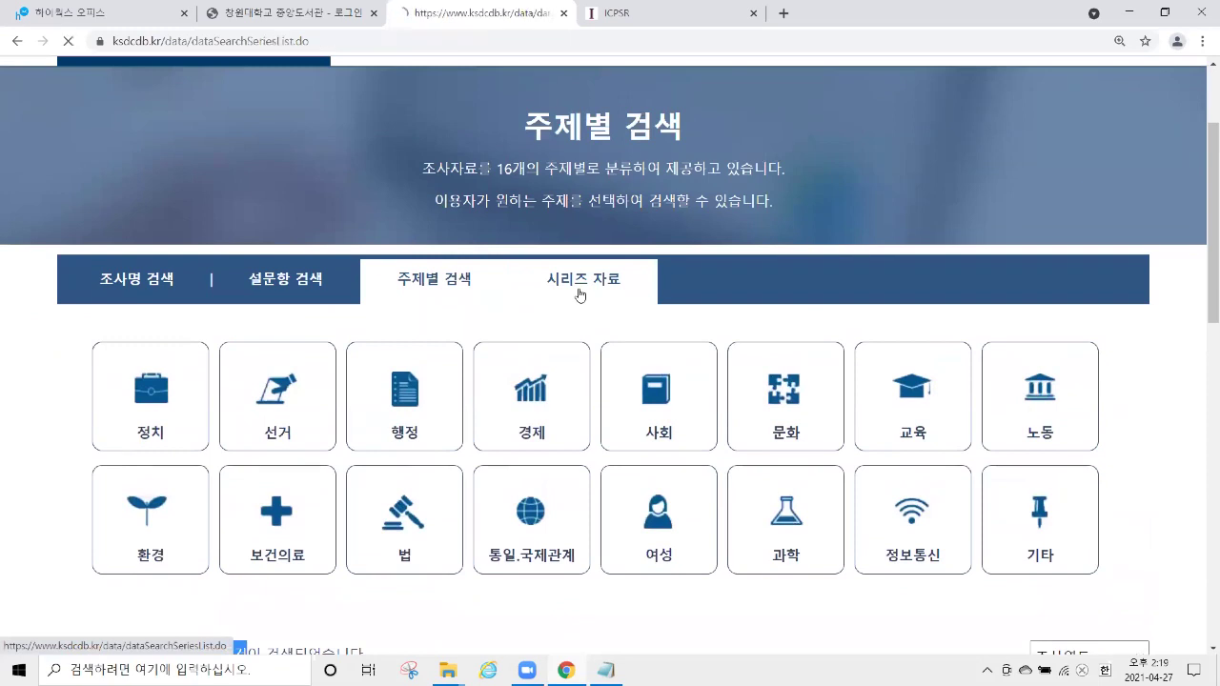
scroll(572, 281, "down", 2)
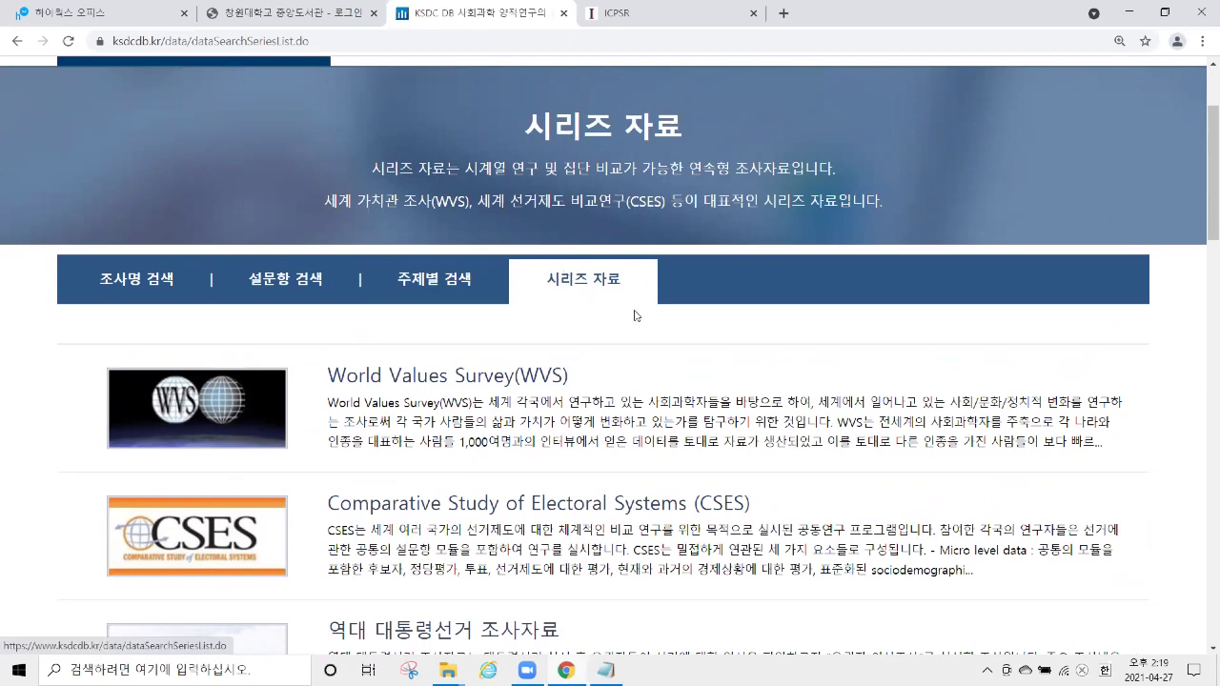
scroll(643, 309, "down", 1)
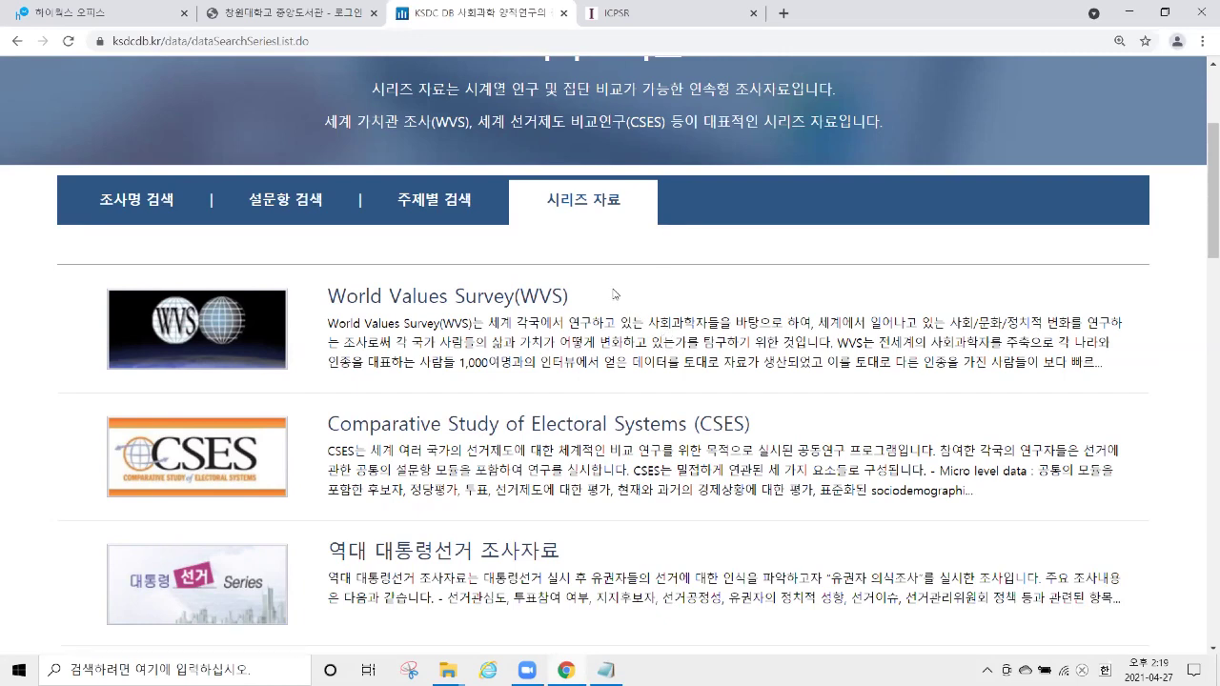
left_click_drag(311, 283, 591, 284)
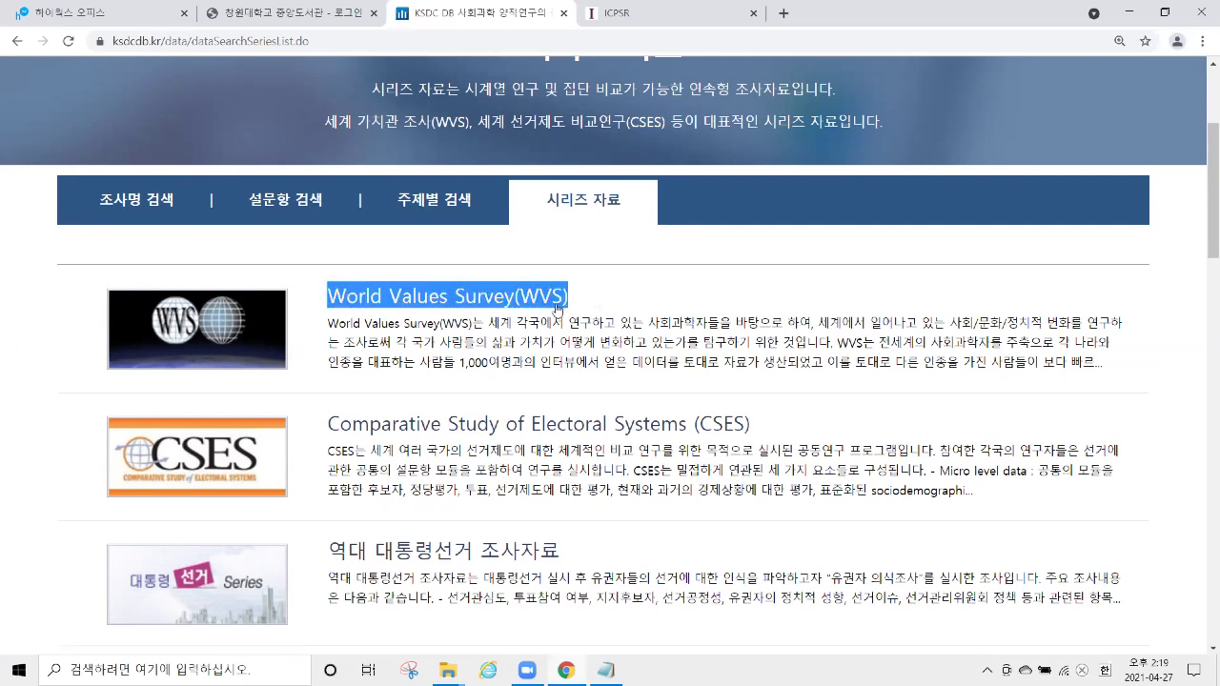
left_click(452, 300)
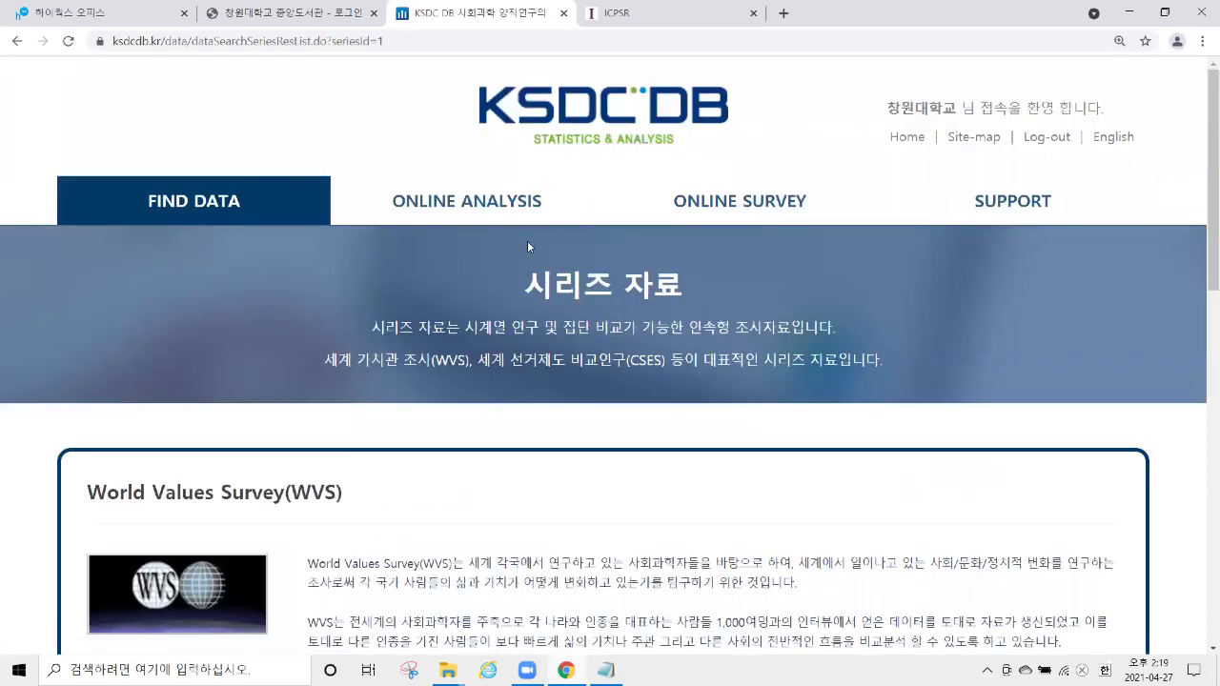
Highlight the WVS description's 약 5년 주기 survey interval and its list of survey topics.
scroll(527, 240, "down", 4)
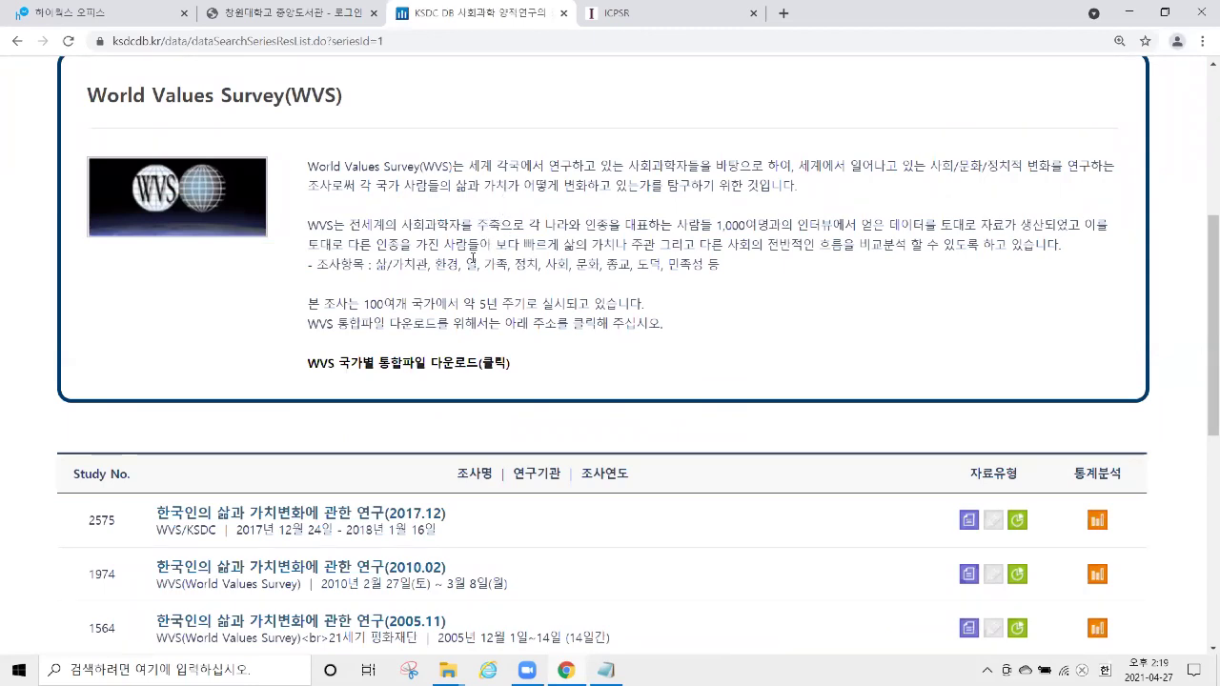
left_click_drag(460, 303, 524, 304)
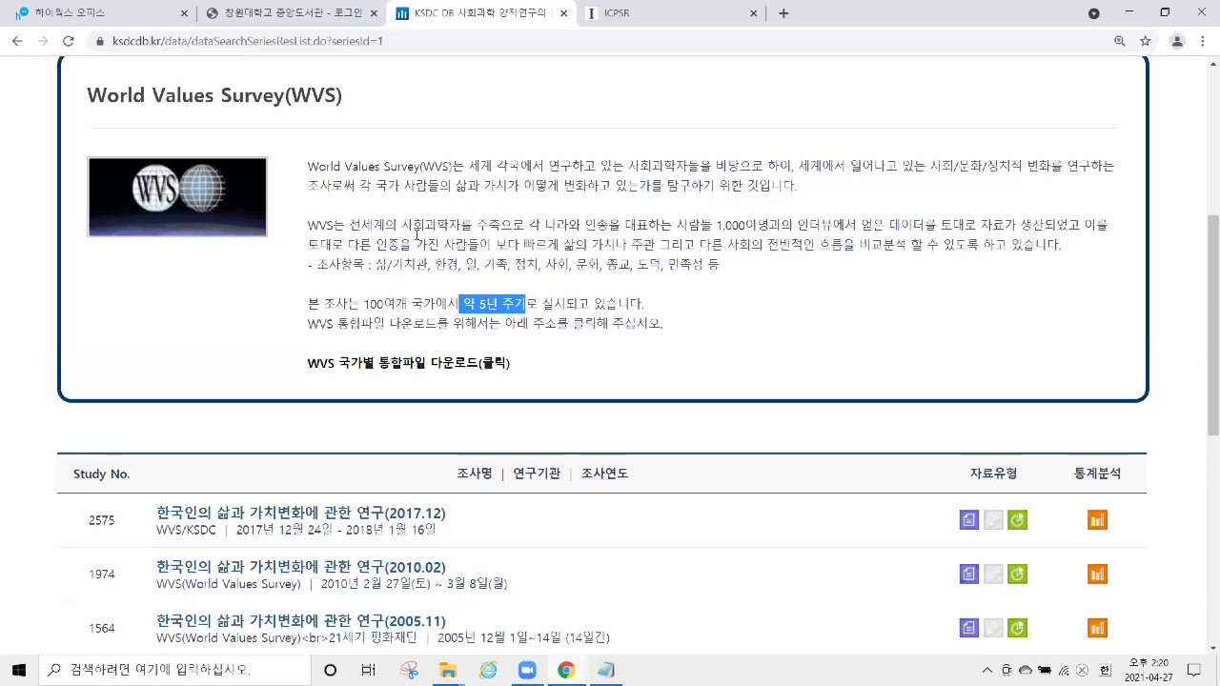
left_click_drag(375, 264, 725, 273)
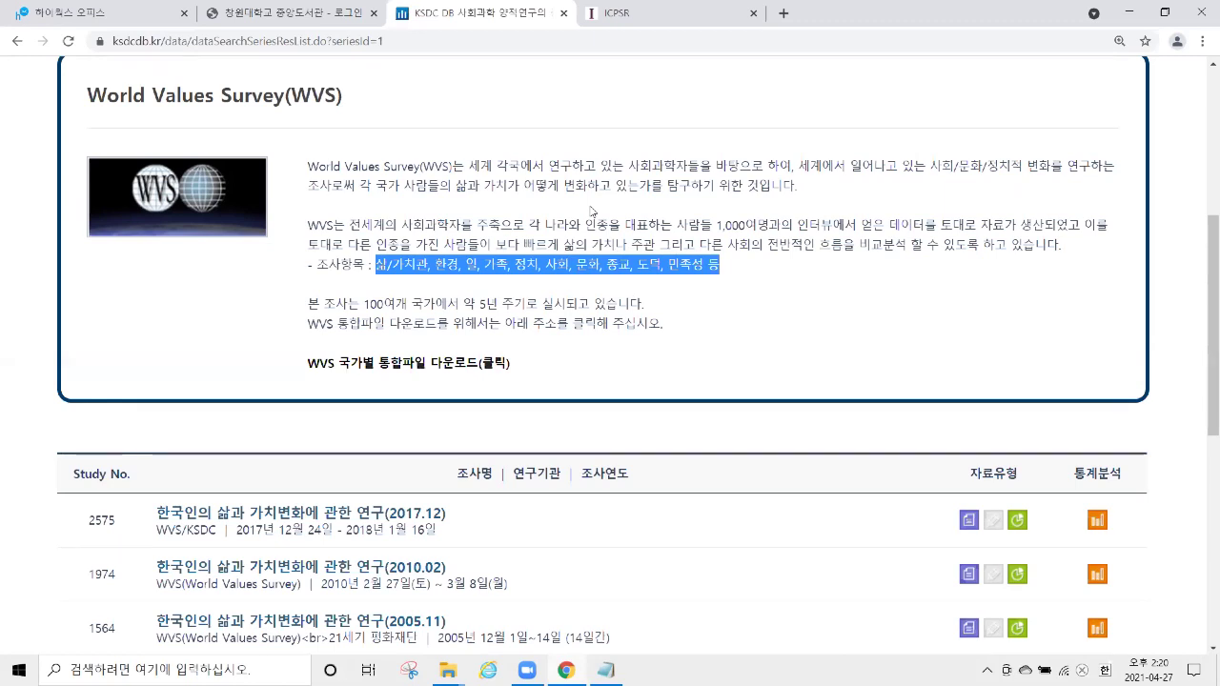
Highlight the seven Korean WVS studies, then return to the FIND DATA page.
scroll(572, 215, "down", 5)
scroll(505, 219, "up", 2)
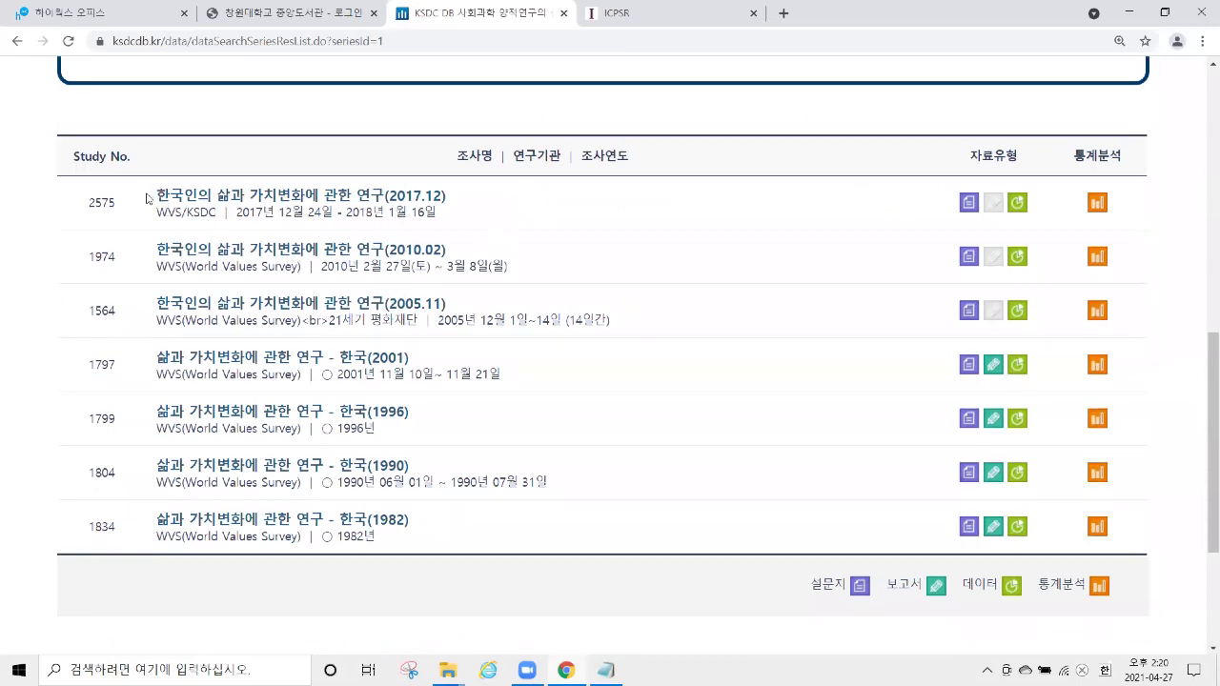
mouse_move(146, 194)
left_mouse_down()
mouse_move(401, 424)
mouse_move(420, 539)
mouse_move(453, 535)
mouse_move(444, 523)
mouse_move(457, 539)
mouse_move(400, 391)
mouse_move(307, 212)
mouse_move(150, 203)
left_mouse_up()
scroll(419, 167, "up", 2)
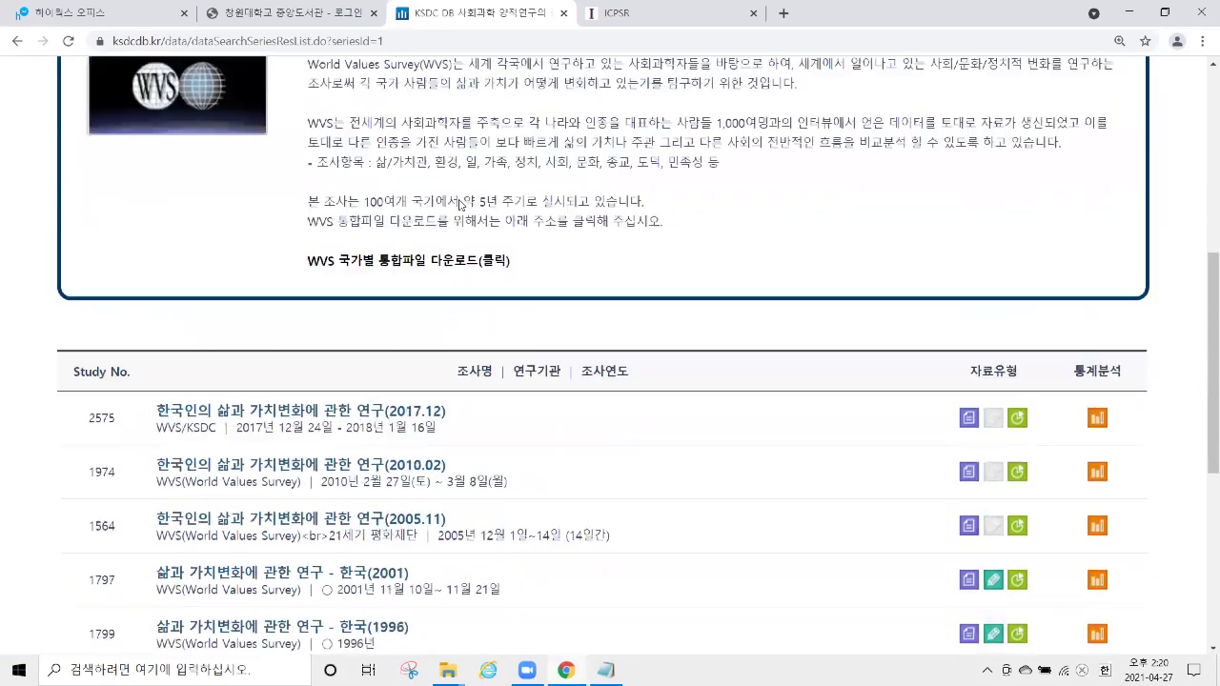
scroll(460, 204, "up", 1)
left_click_drag(511, 282, 310, 285)
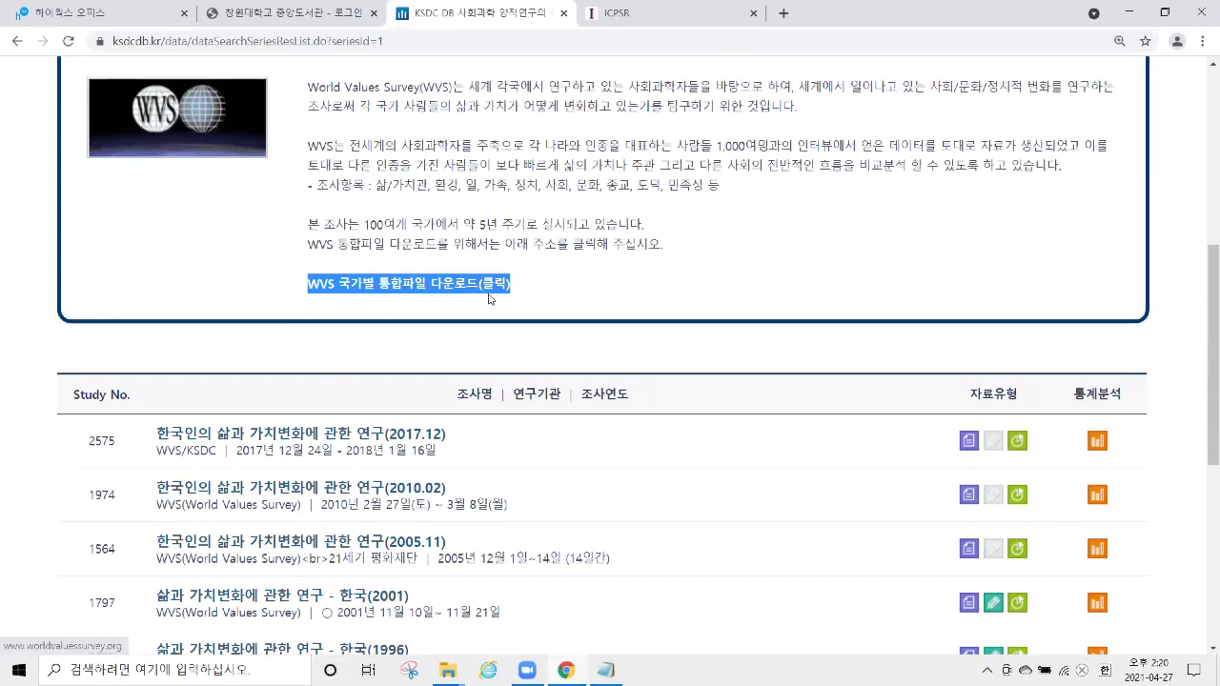
scroll(463, 289, "up", 5)
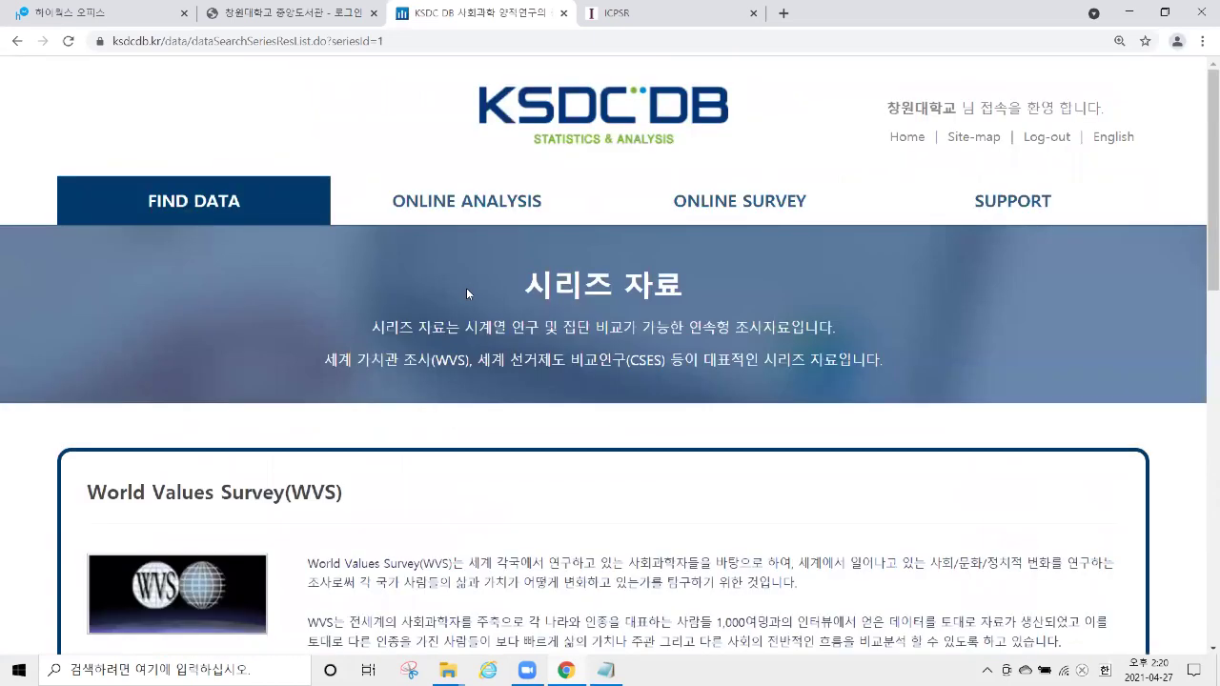
left_click(211, 203)
scroll(424, 301, "down", 3)
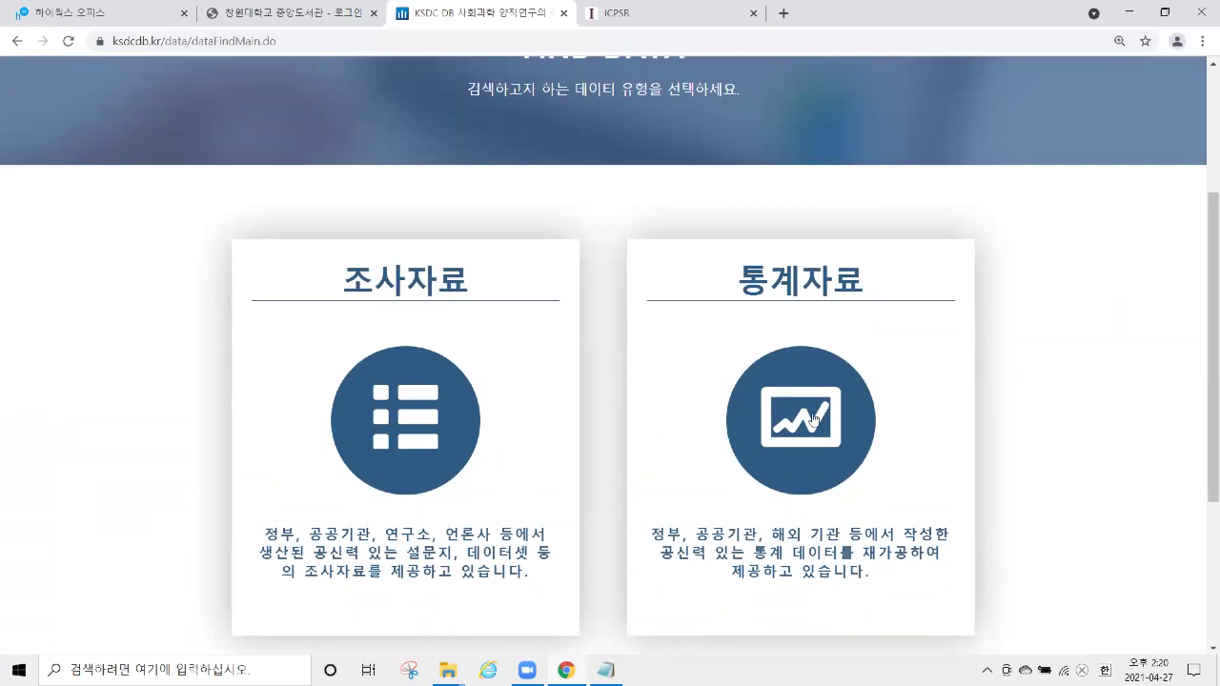
scroll(915, 324, "down", 1)
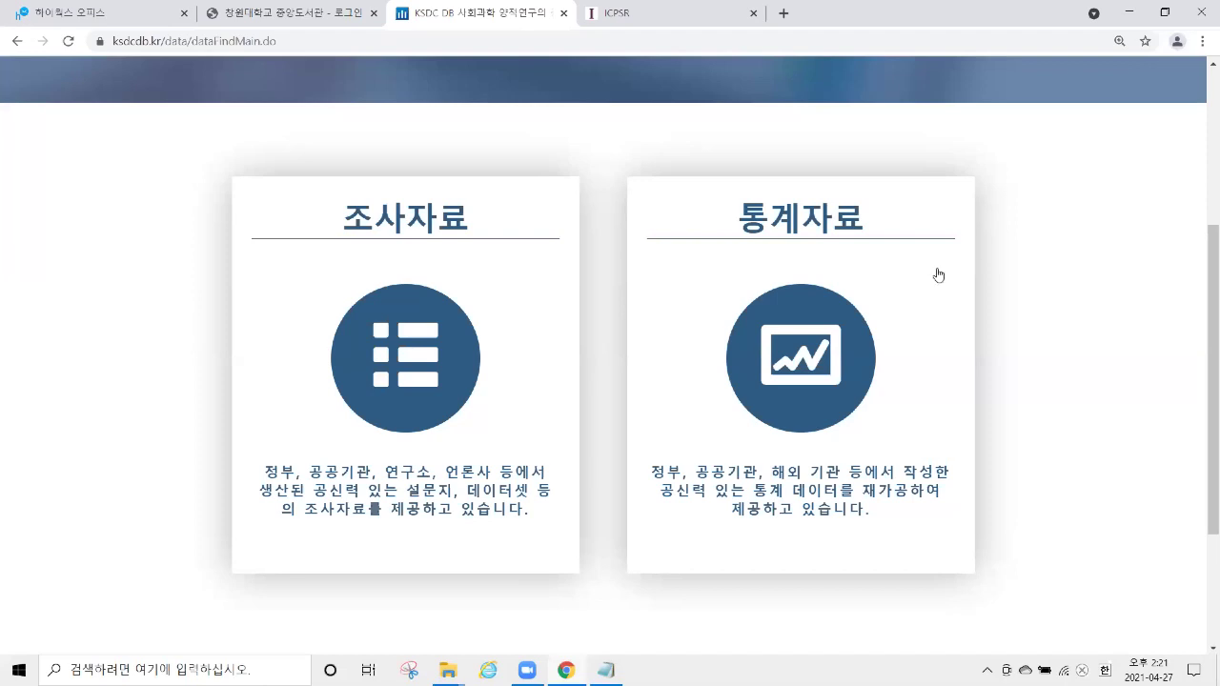
Open the 통계자료 statistics data search.
left_click(806, 251)
scroll(307, 231, "down", 3)
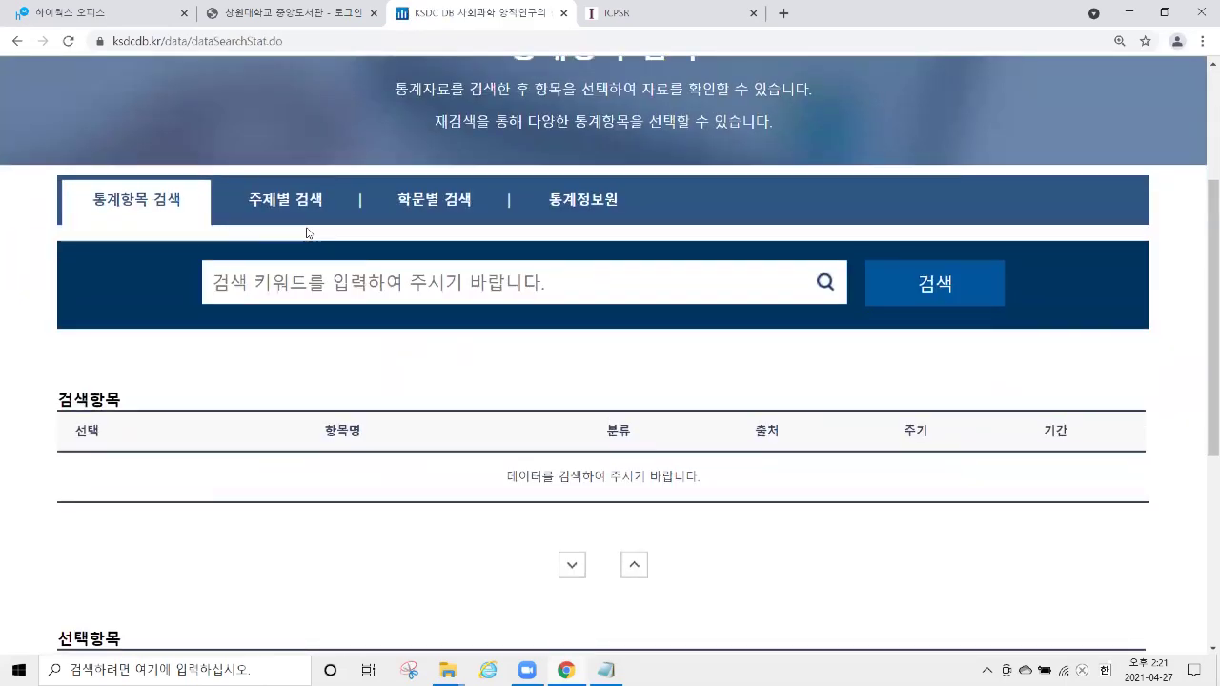
scroll(1201, 275, "down", 1)
scroll(1201, 277, "down", 1)
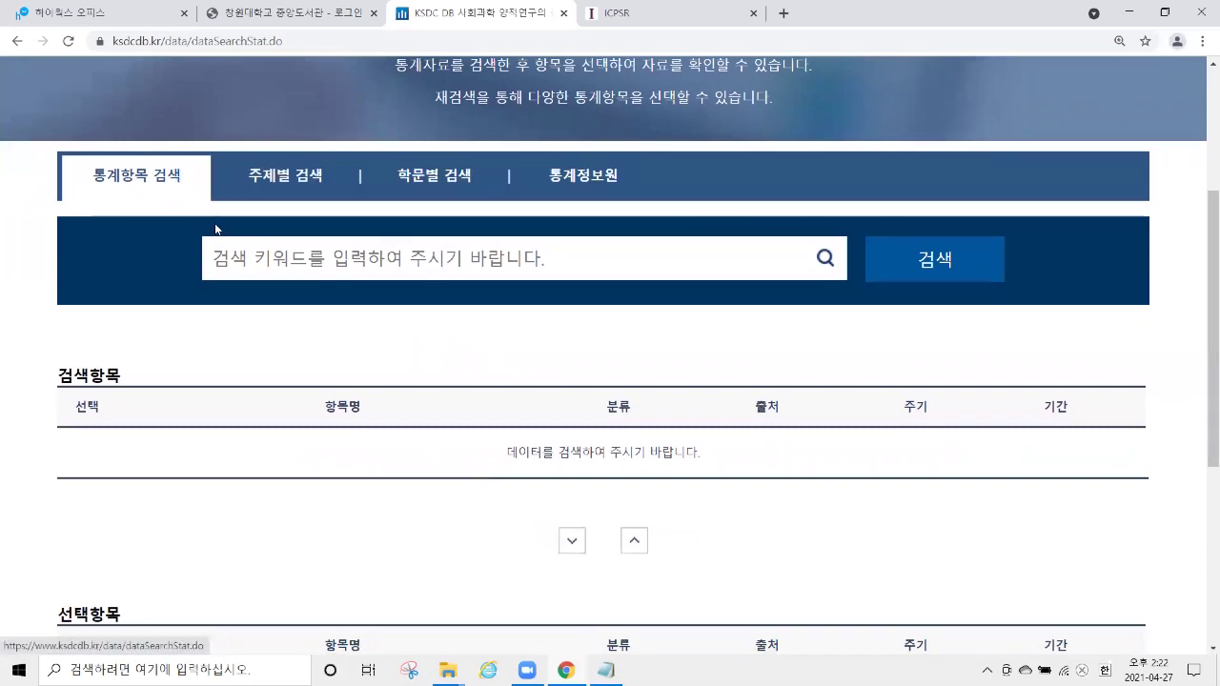
Search statistics items for 여행 and highlight the 해외여행객수 result.
left_click(277, 255)
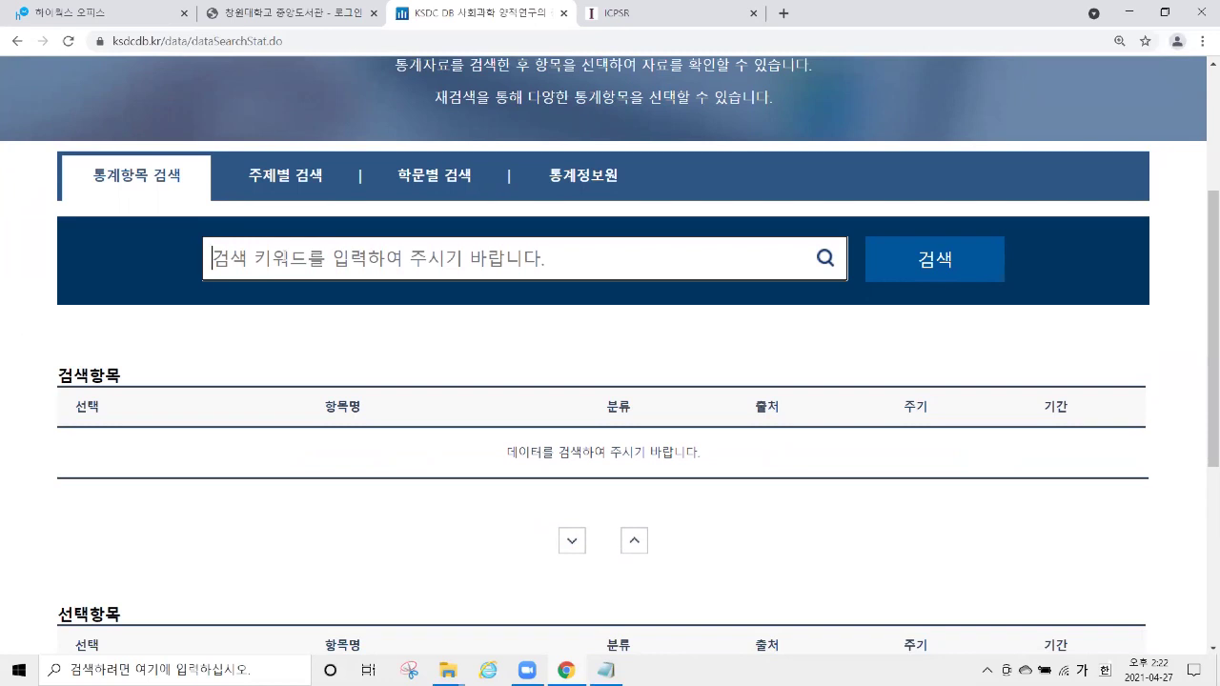
type("여행")
key("Return")
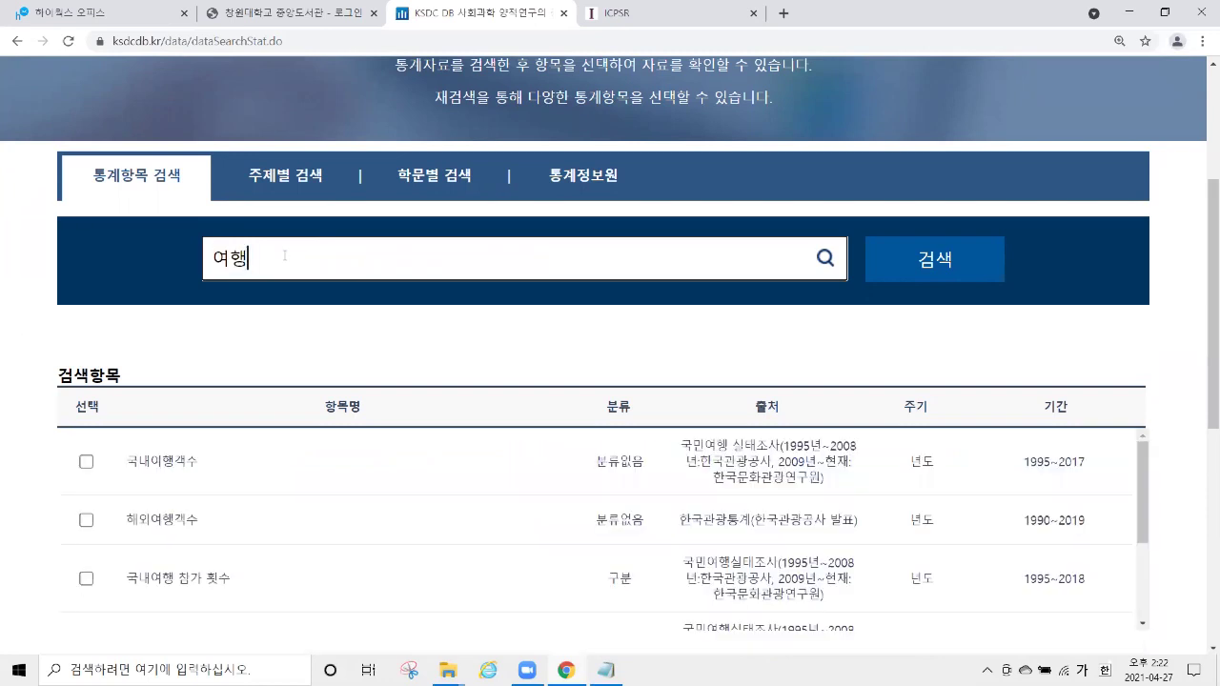
scroll(1201, 265, "down", 2)
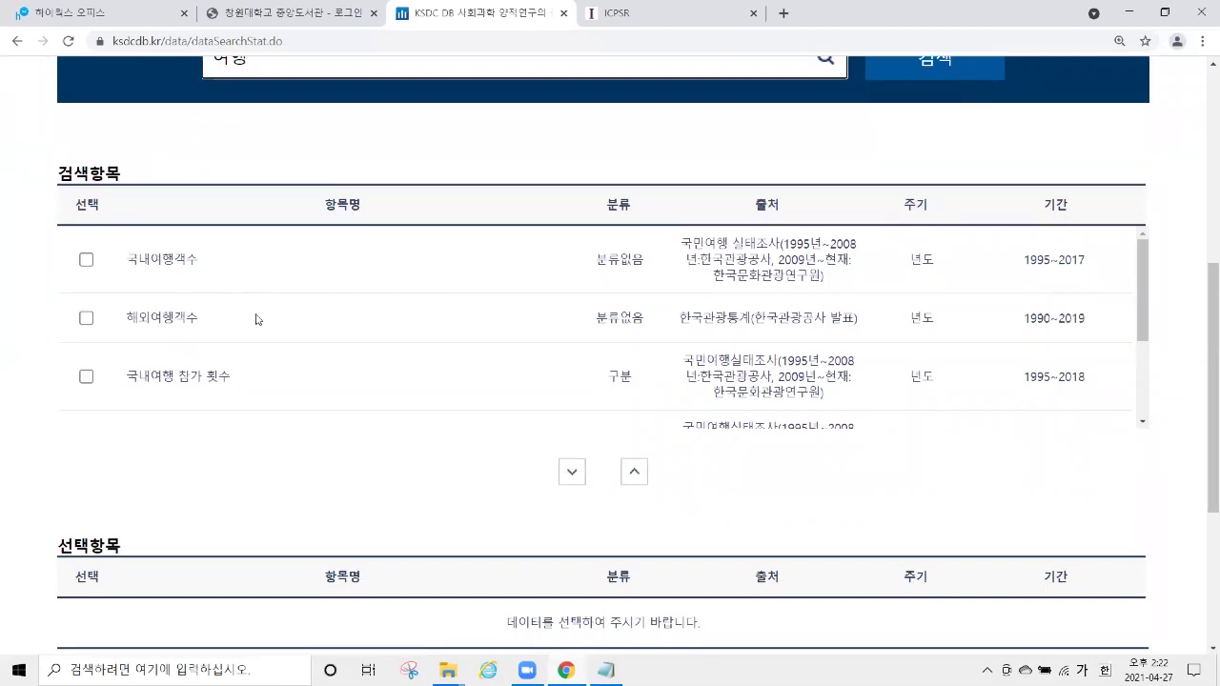
left_click_drag(214, 329, 129, 330)
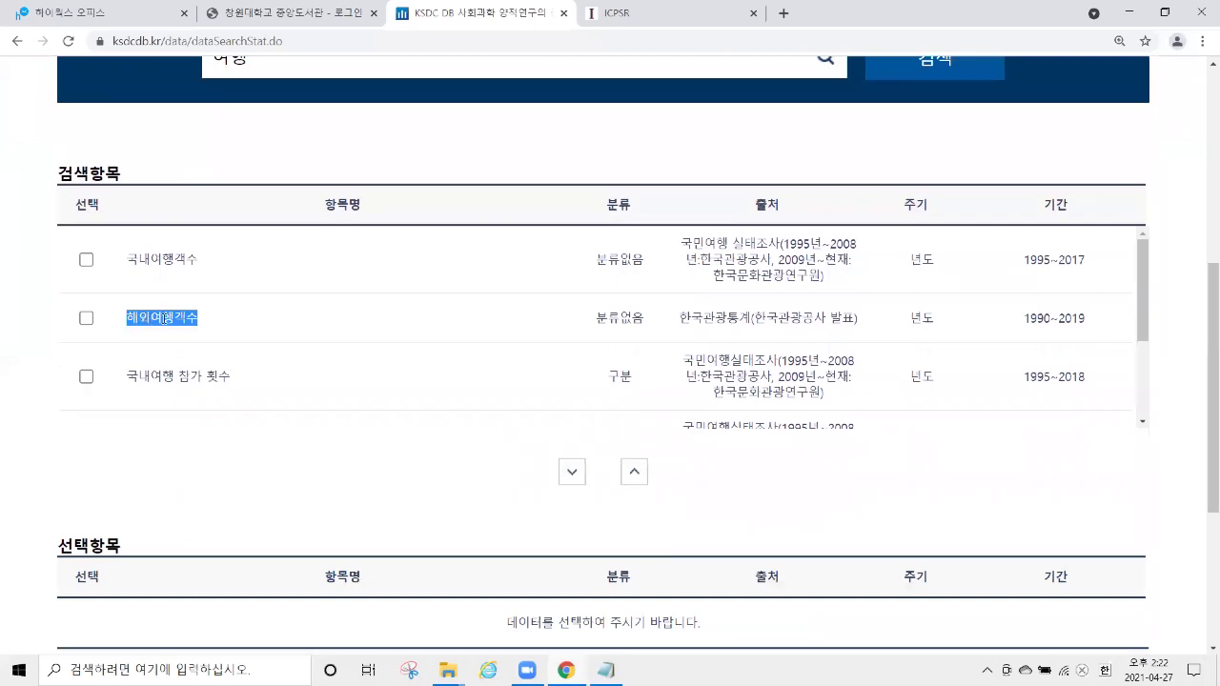
Add 해외여행객수 (1990~2019) to the 선택항목 list.
left_click(86, 319)
scroll(1200, 315, "down", 2)
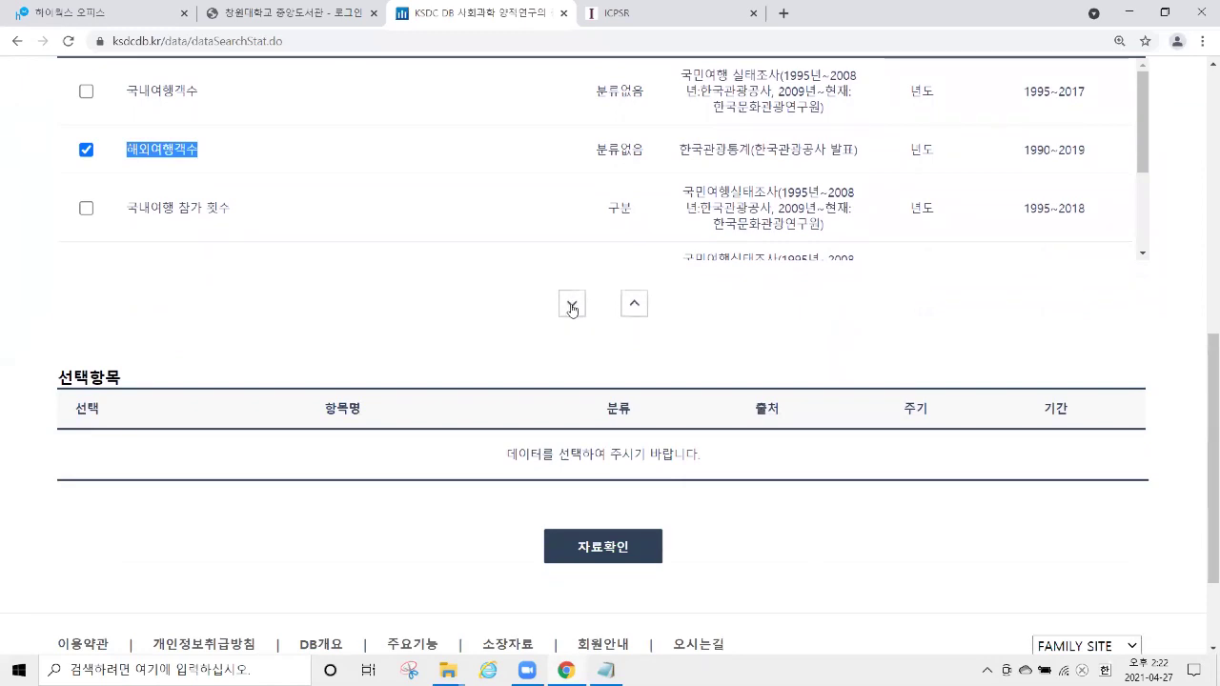
left_click(572, 305)
left_click_drag(44, 380, 126, 382)
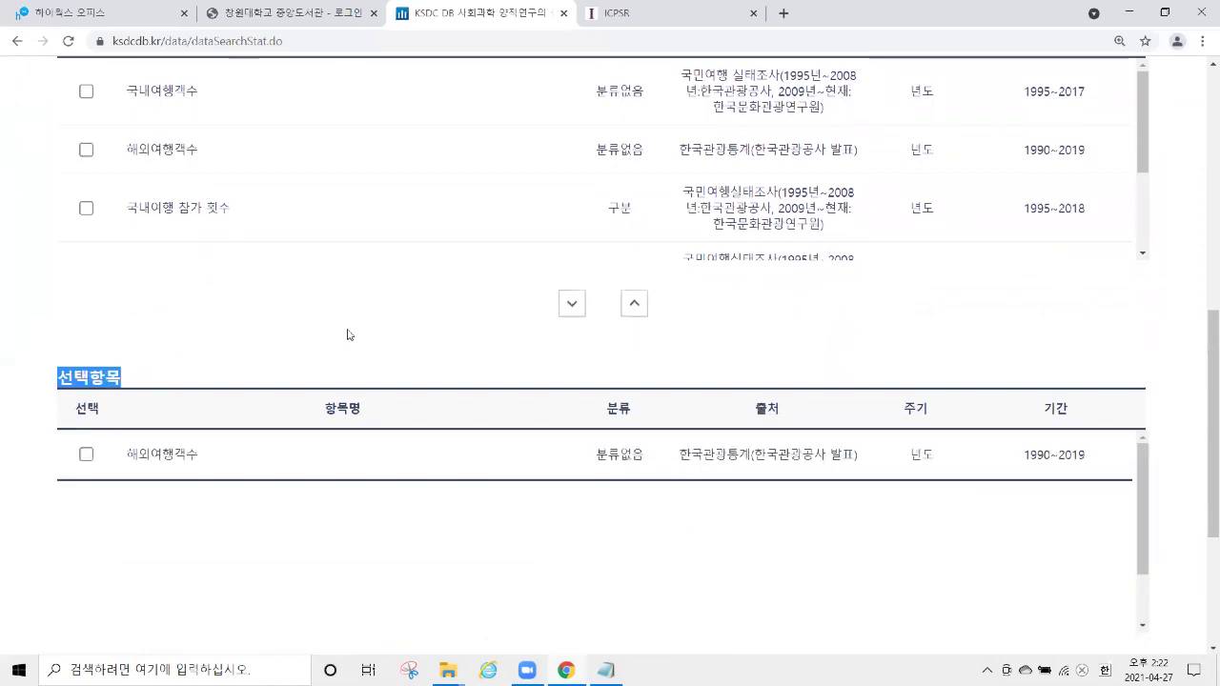
scroll(277, 297, "down", 2)
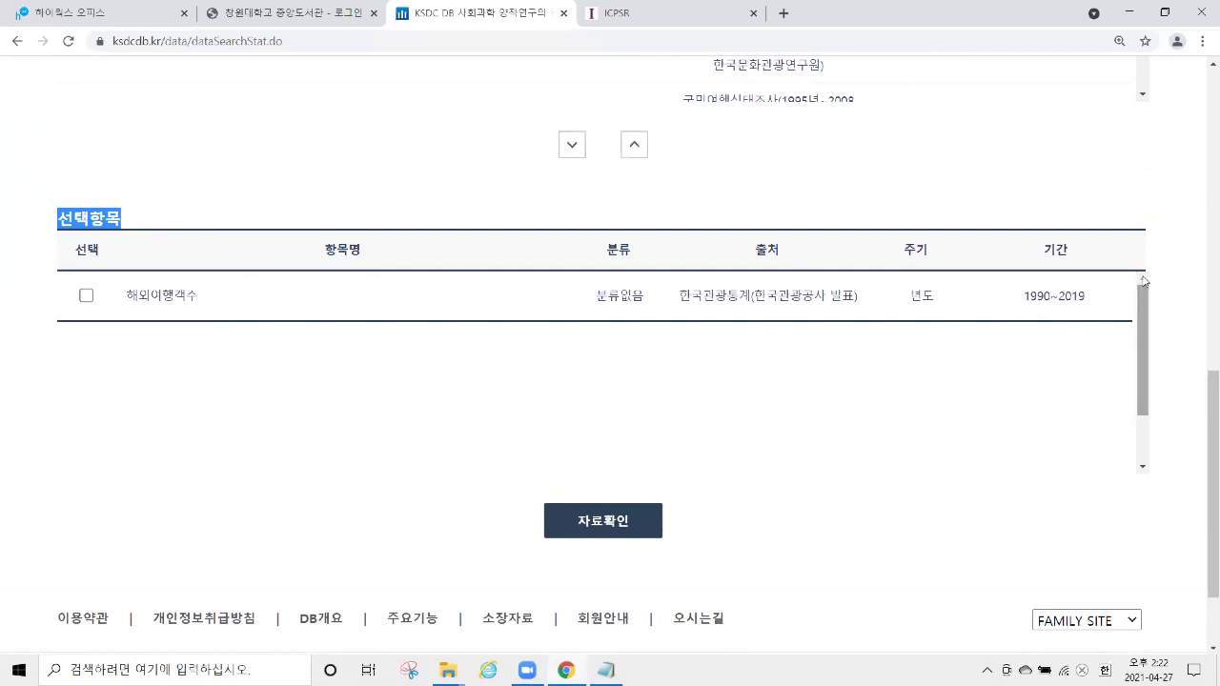
scroll(1195, 258, "up", 4)
scroll(673, 237, "up", 1)
Replace the search keyword with 소득 and run the income statistics search.
left_click(407, 204)
key("BackSpace")
key("BackSpace")
type("소득")
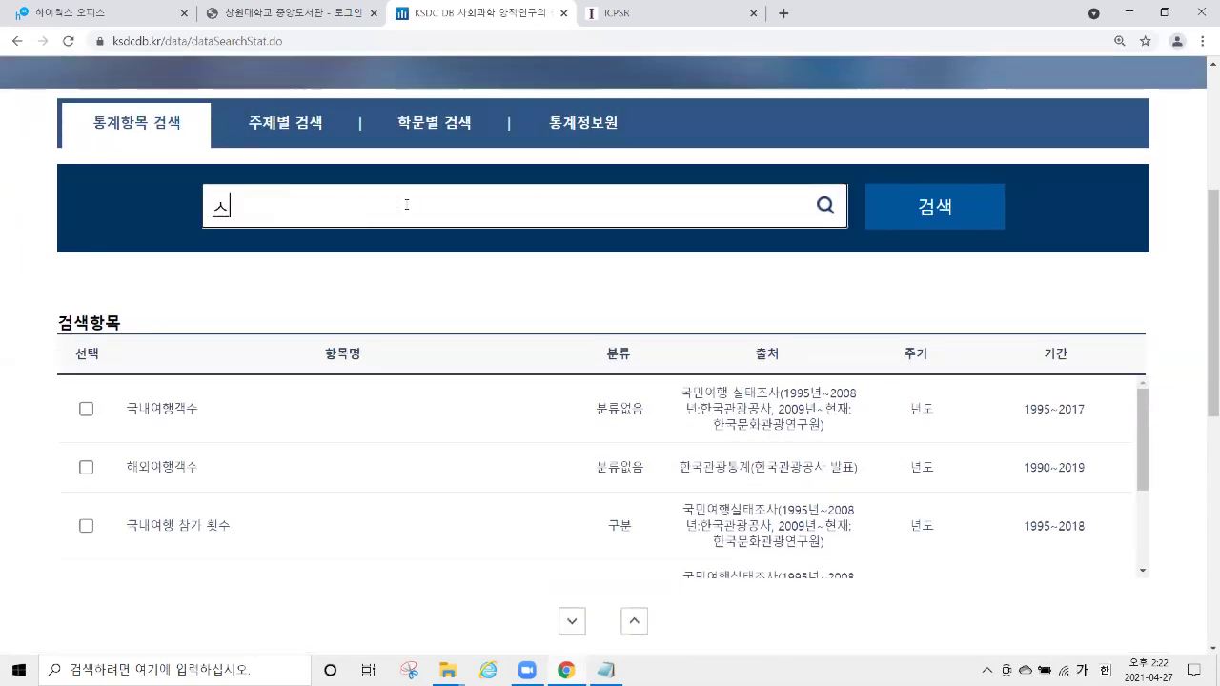
key("Return")
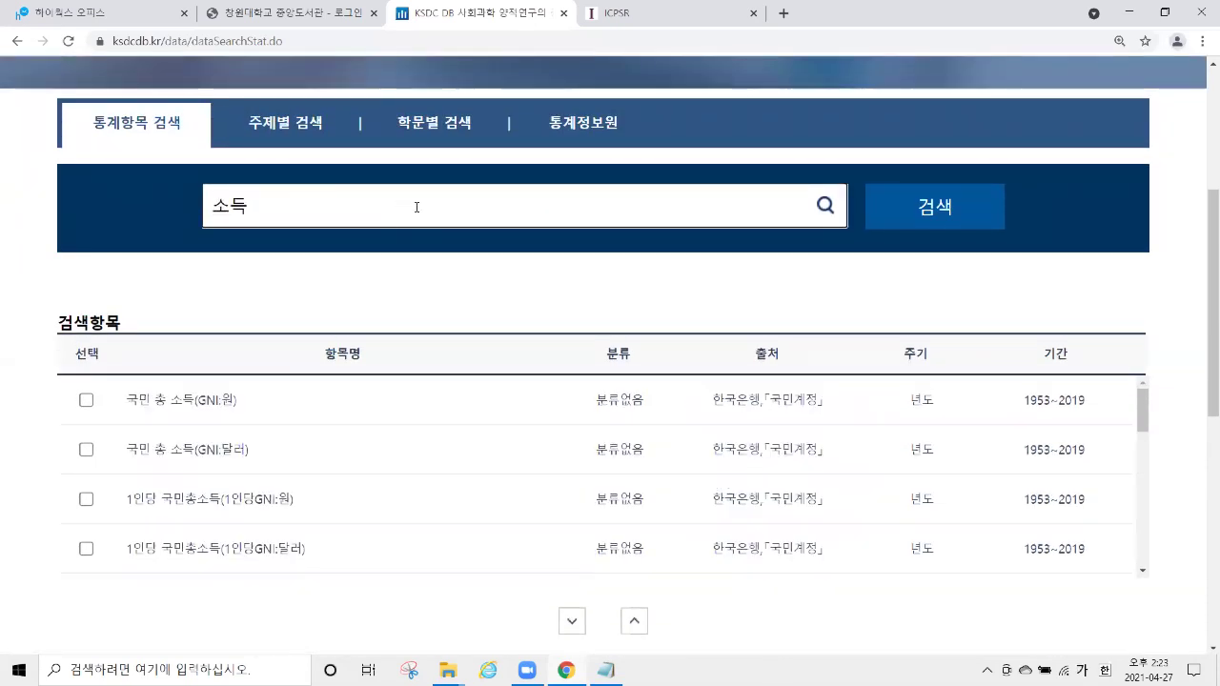
scroll(1202, 251, "down", 1)
scroll(1203, 251, "down", 1)
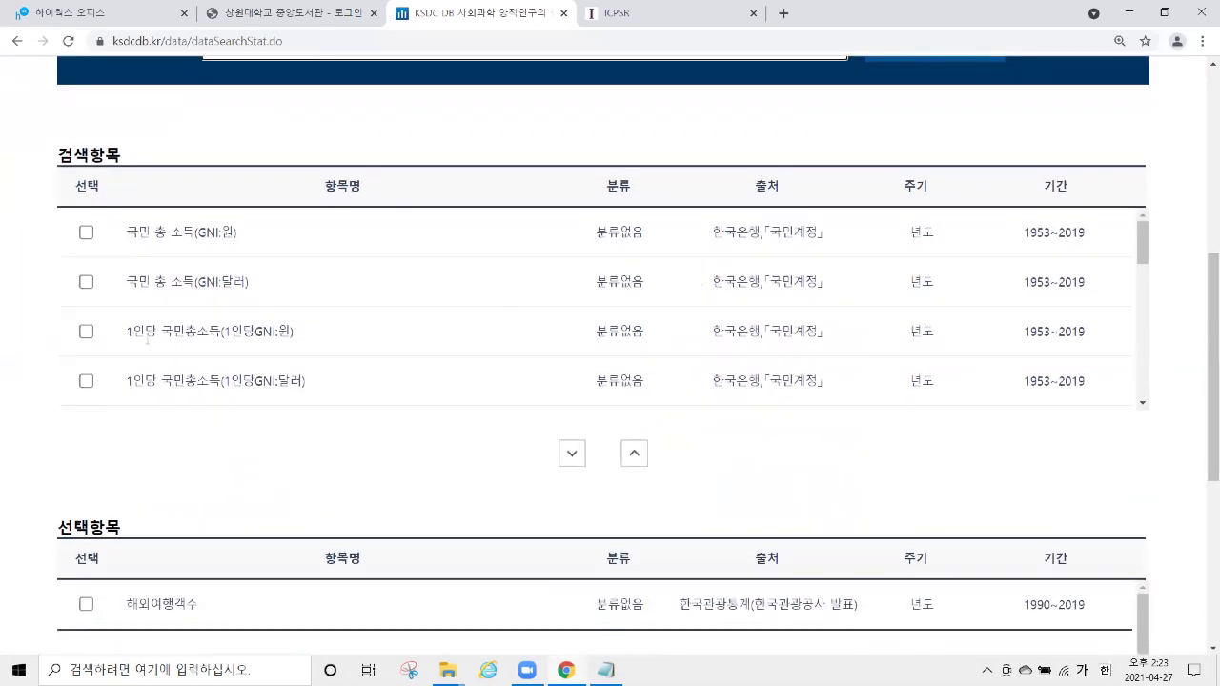
left_click_drag(124, 330, 307, 333)
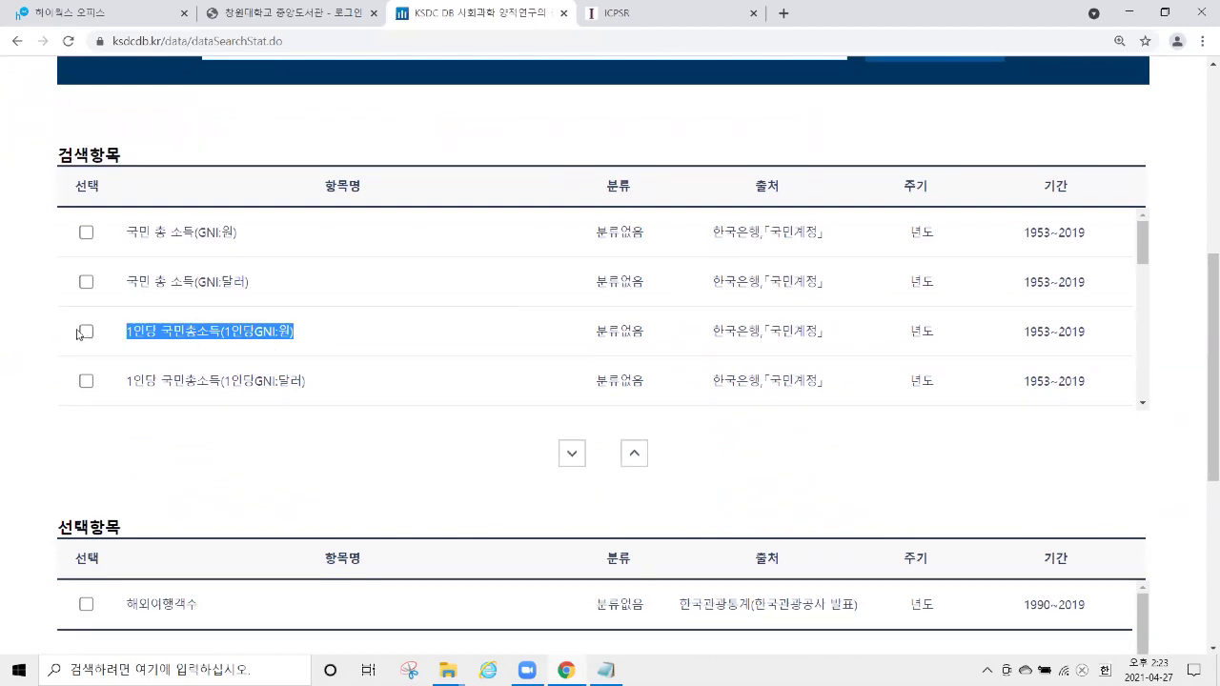
Add 1인당 국민총소득(1인당GNI:원) to the 선택항목 list alongside 해외여행객수.
left_click(86, 333)
left_click(572, 454)
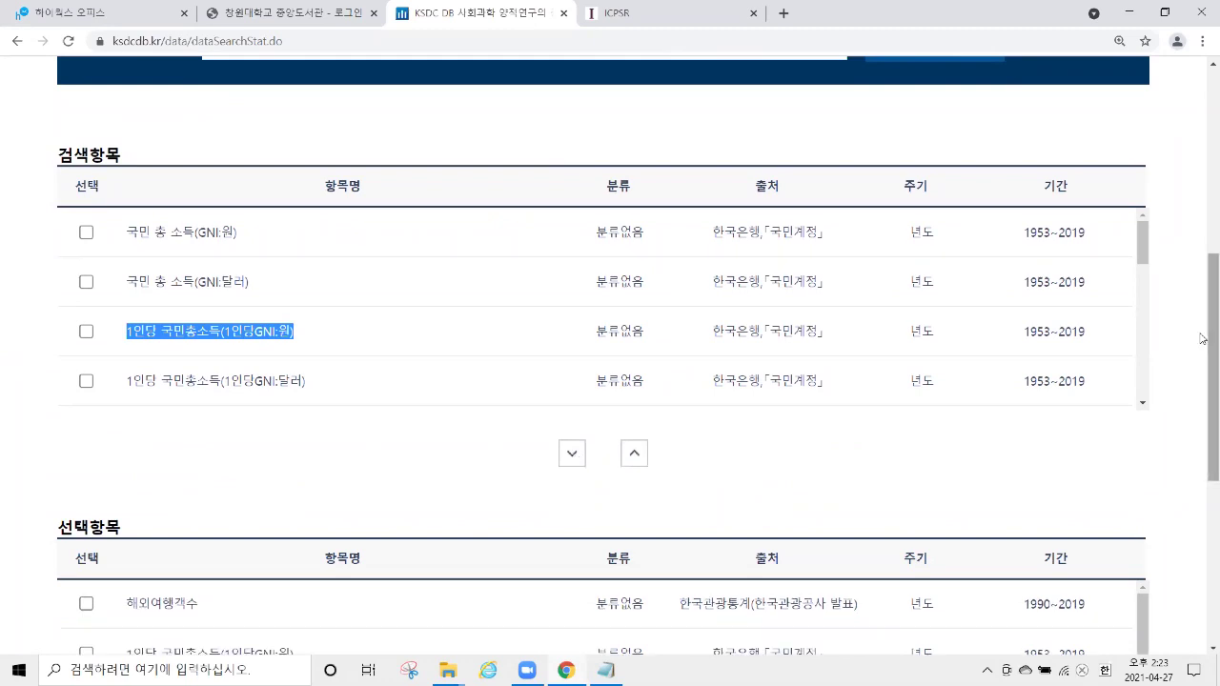
scroll(1202, 325, "down", 4)
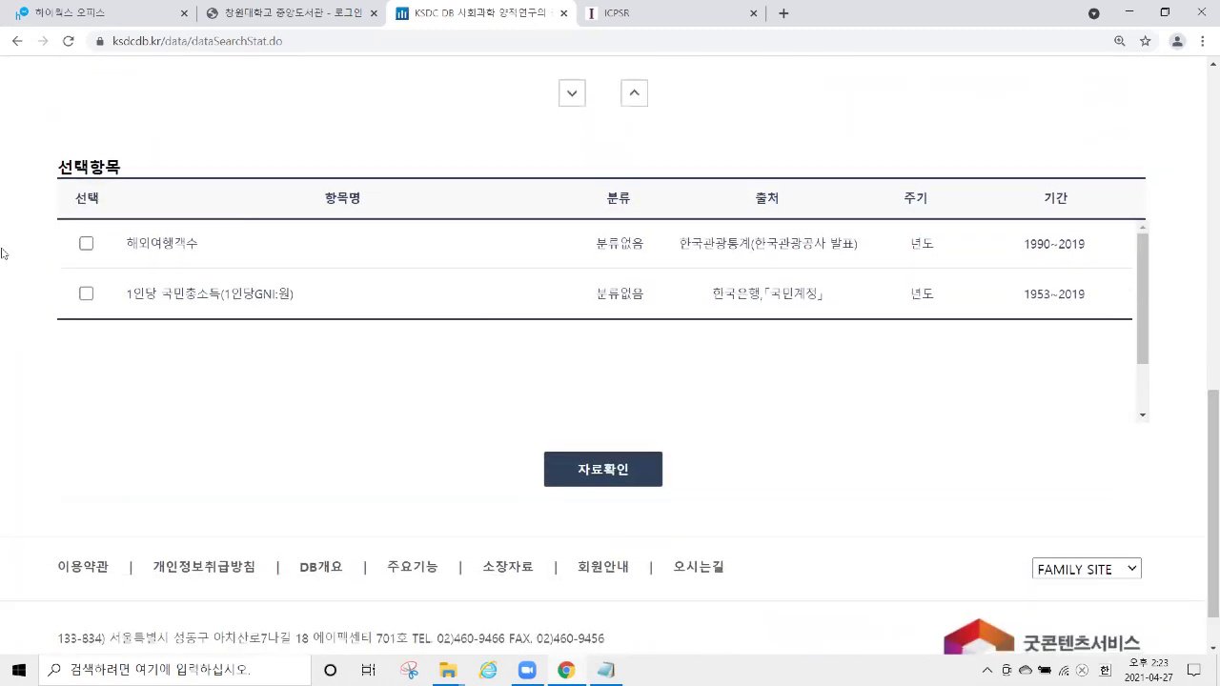
left_click_drag(41, 172, 346, 293)
left_click(129, 241)
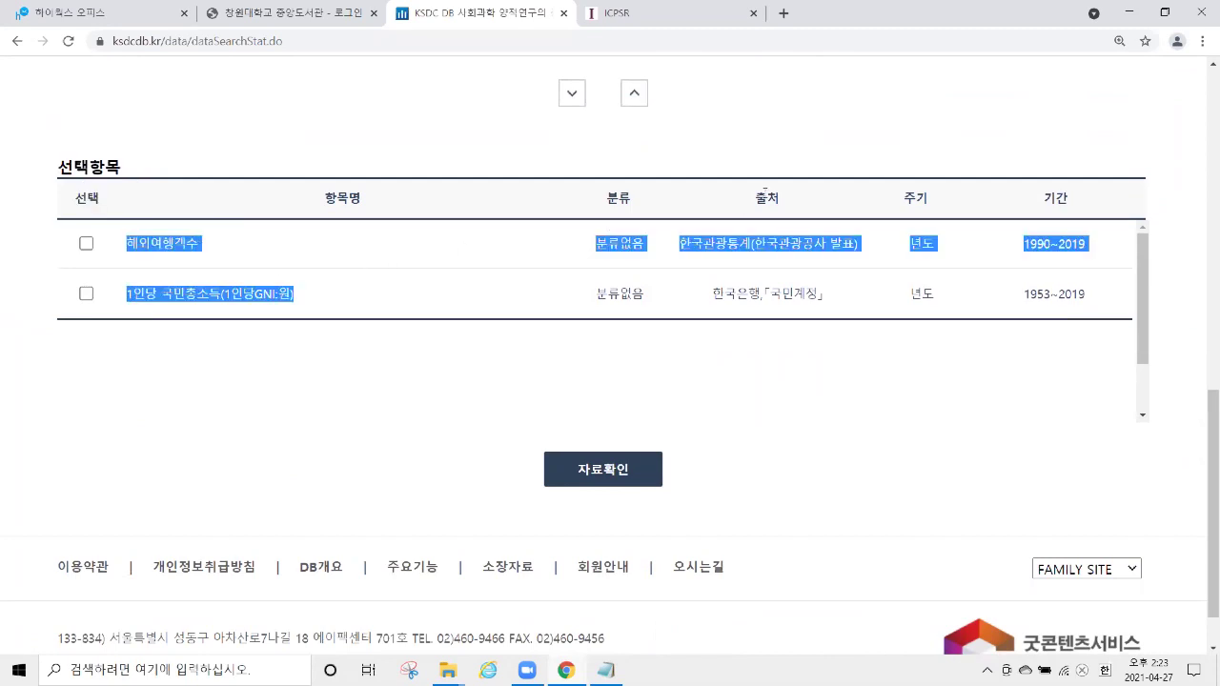
left_click(753, 206)
Highlight the sources 한국관광통계 and 한국은행, then open the 자료확인 data page.
left_click_drag(753, 206, 800, 204)
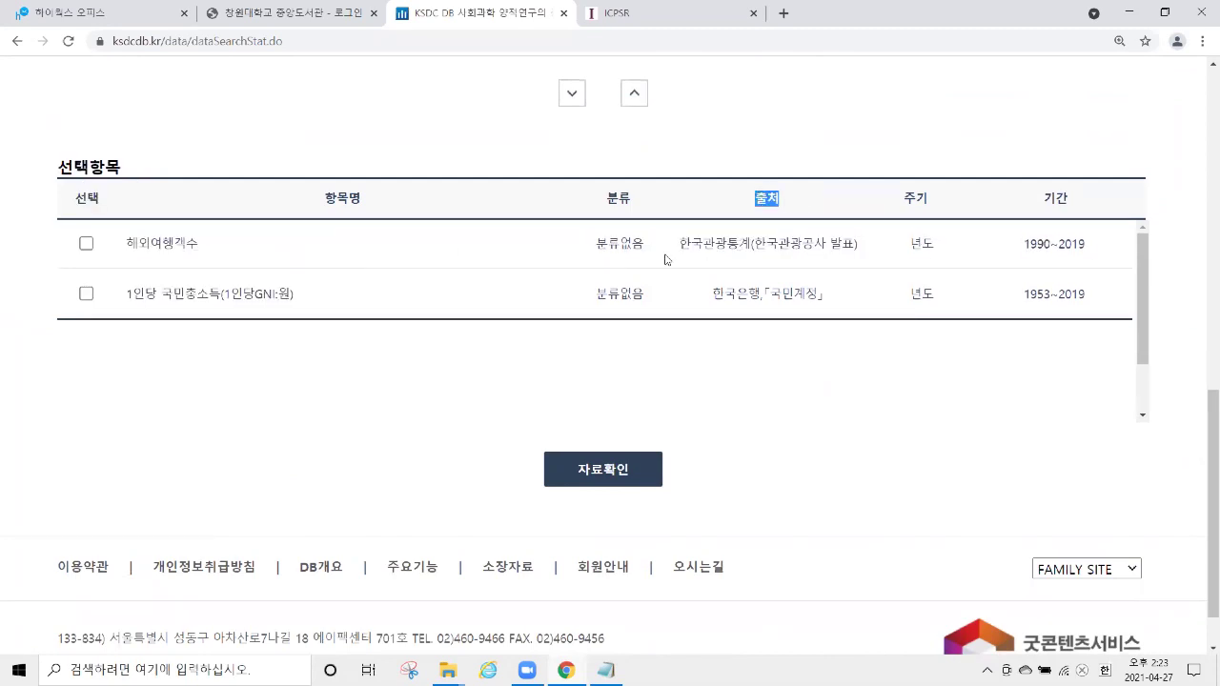
left_click_drag(681, 246, 753, 246)
left_click_drag(713, 294, 758, 298)
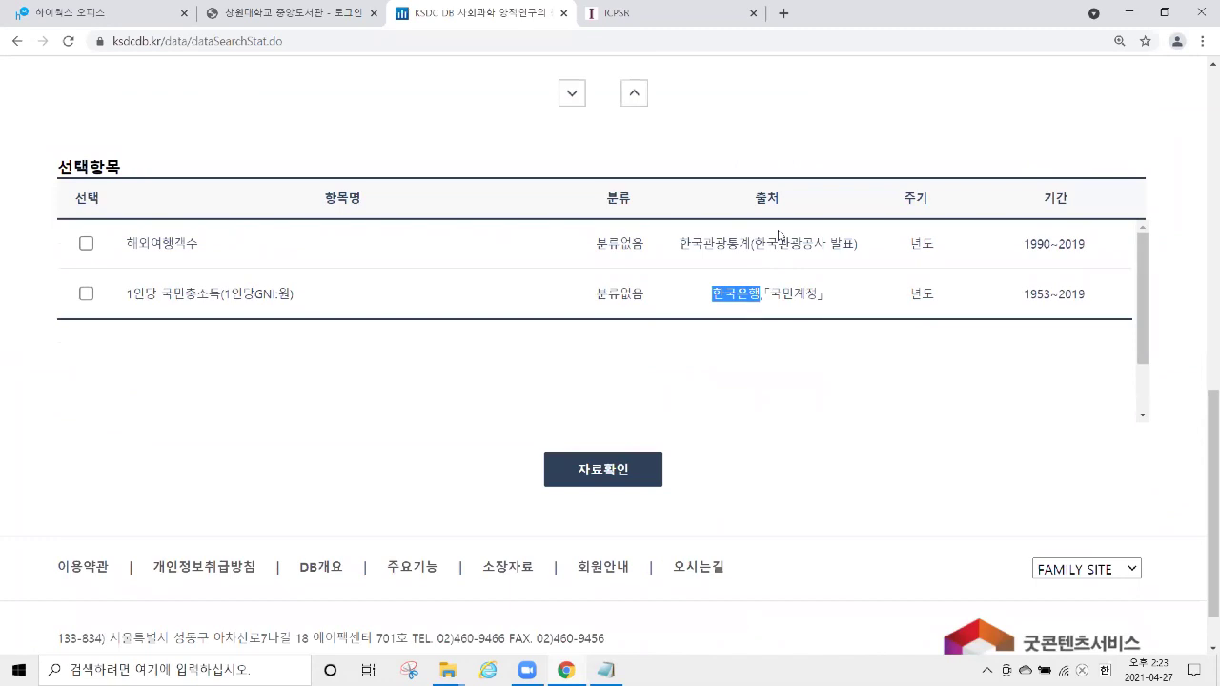
left_click_drag(751, 199, 798, 206)
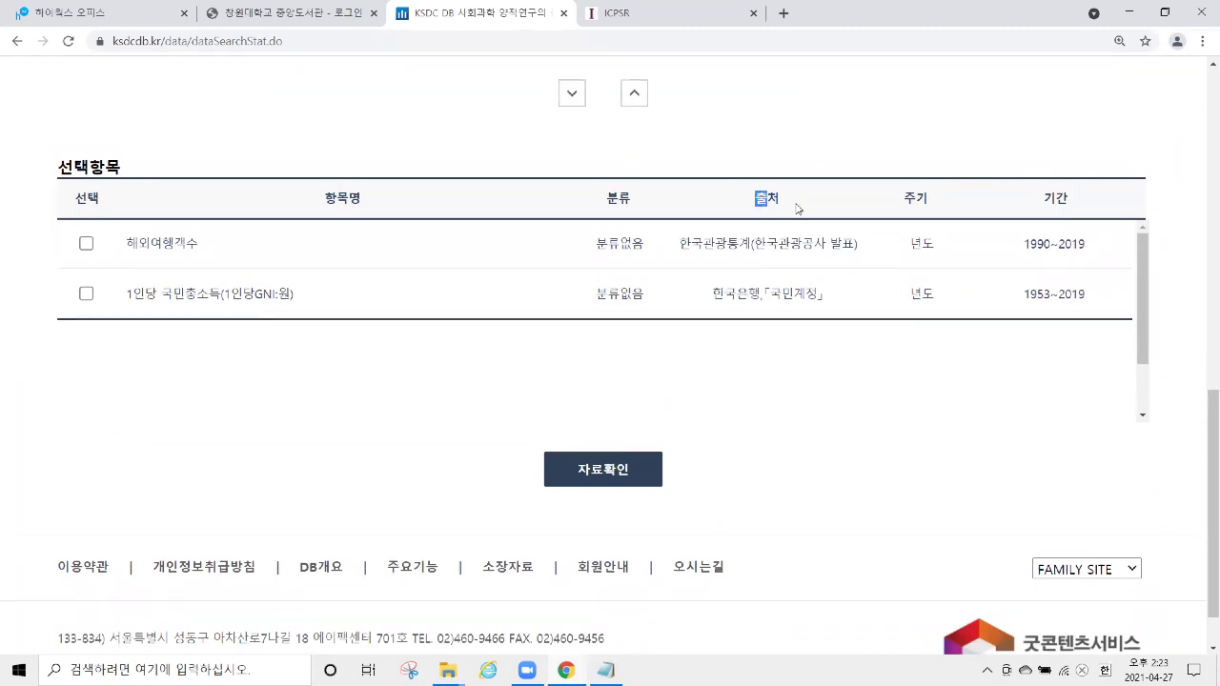
left_click_drag(677, 247, 753, 250)
left_click_drag(711, 298, 762, 295)
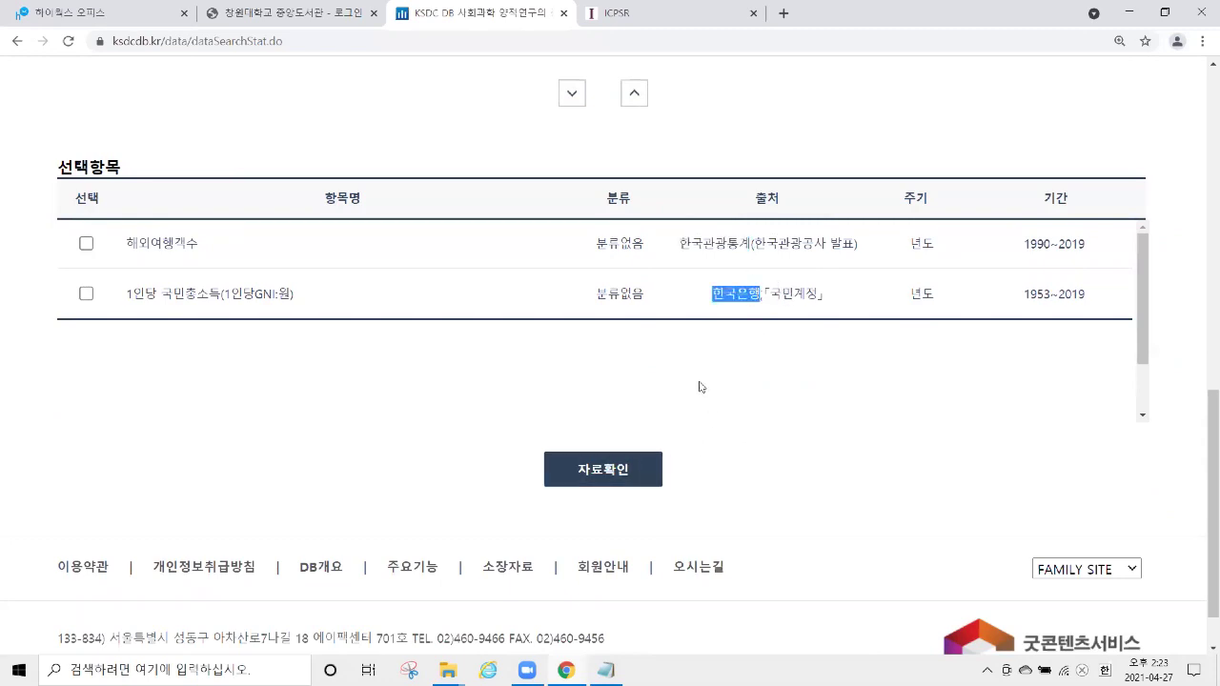
left_click(617, 473)
scroll(745, 266, "down", 3)
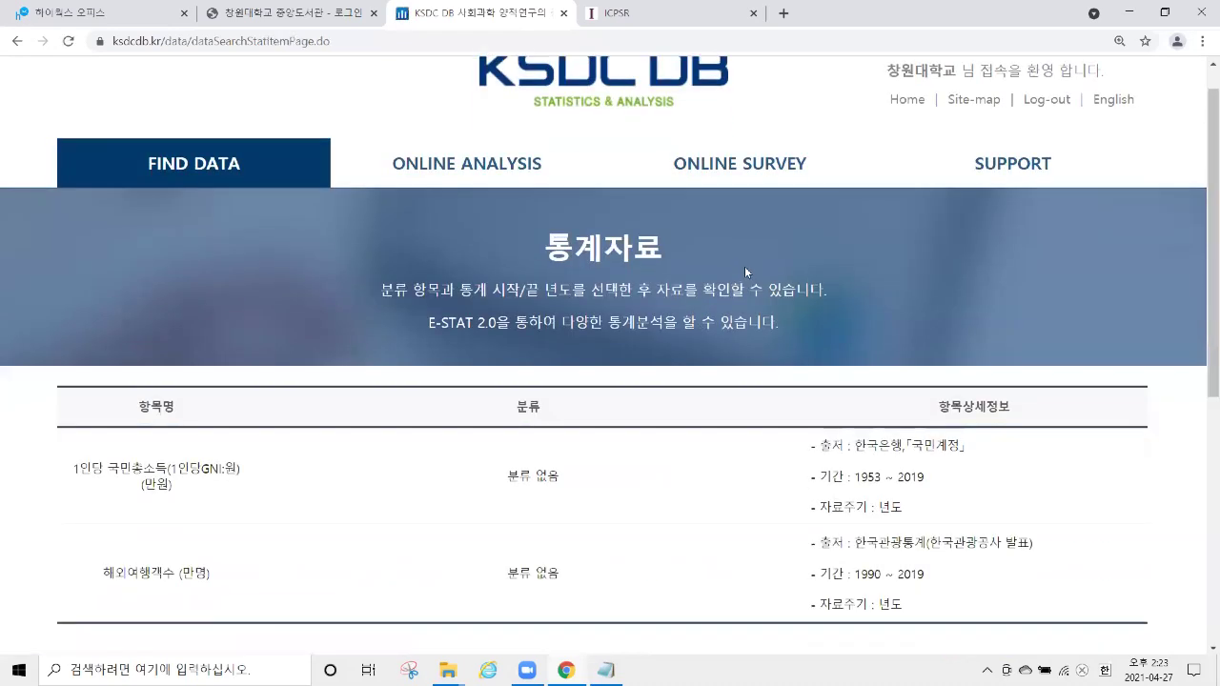
left_click(561, 348)
scroll(566, 200, "down", 5)
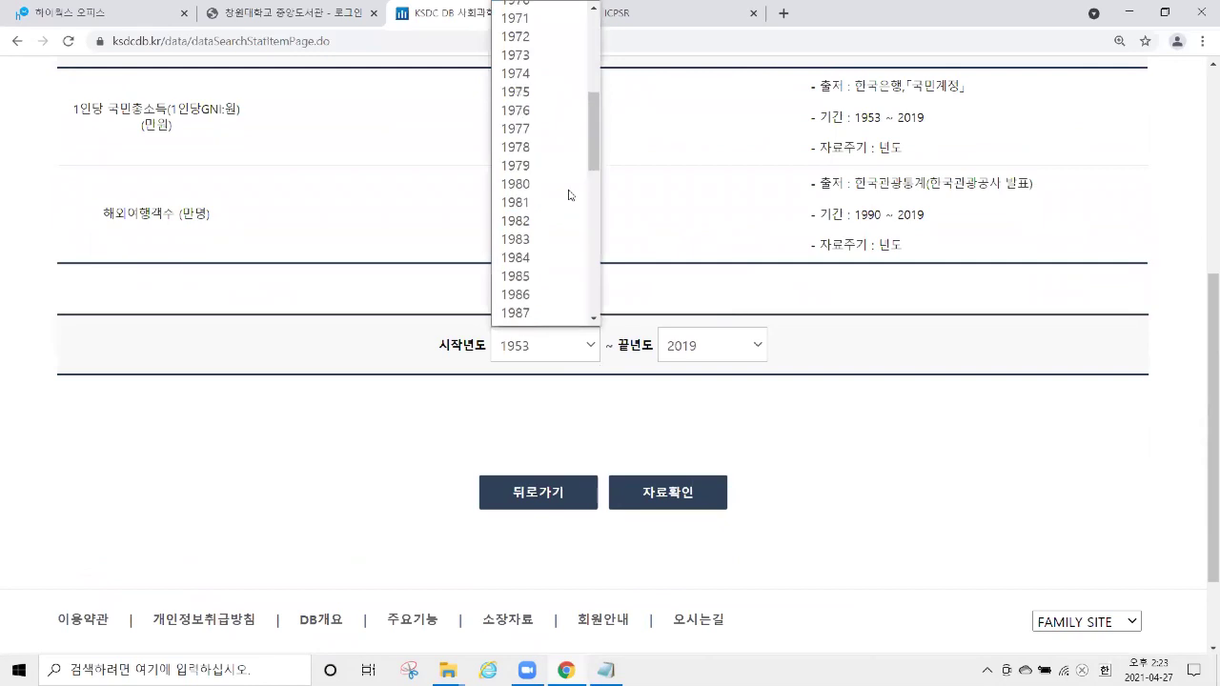
left_click(560, 213)
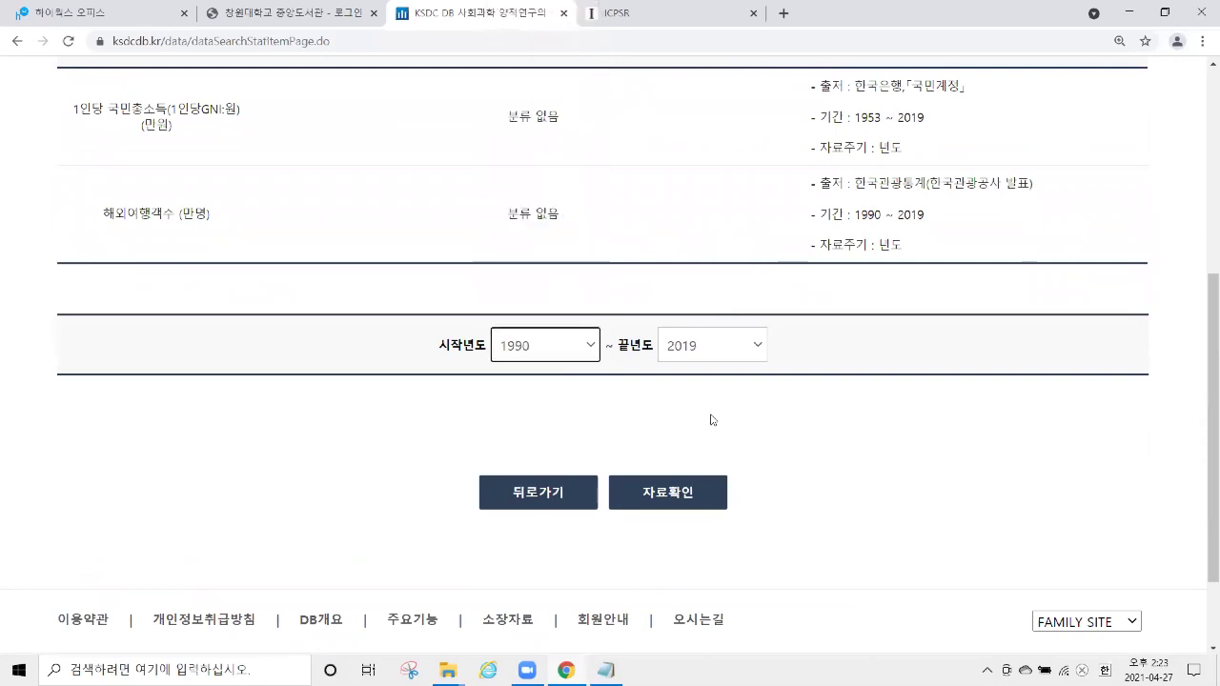
left_click(693, 495)
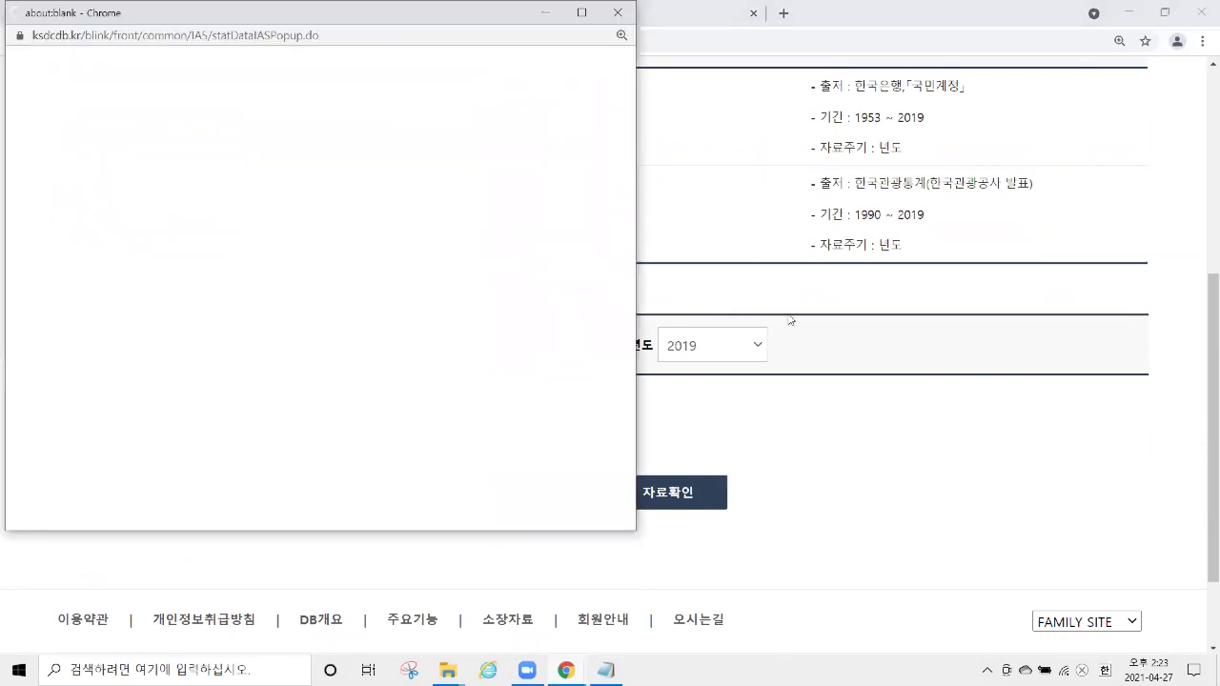
scroll(662, 365, "up", 1)
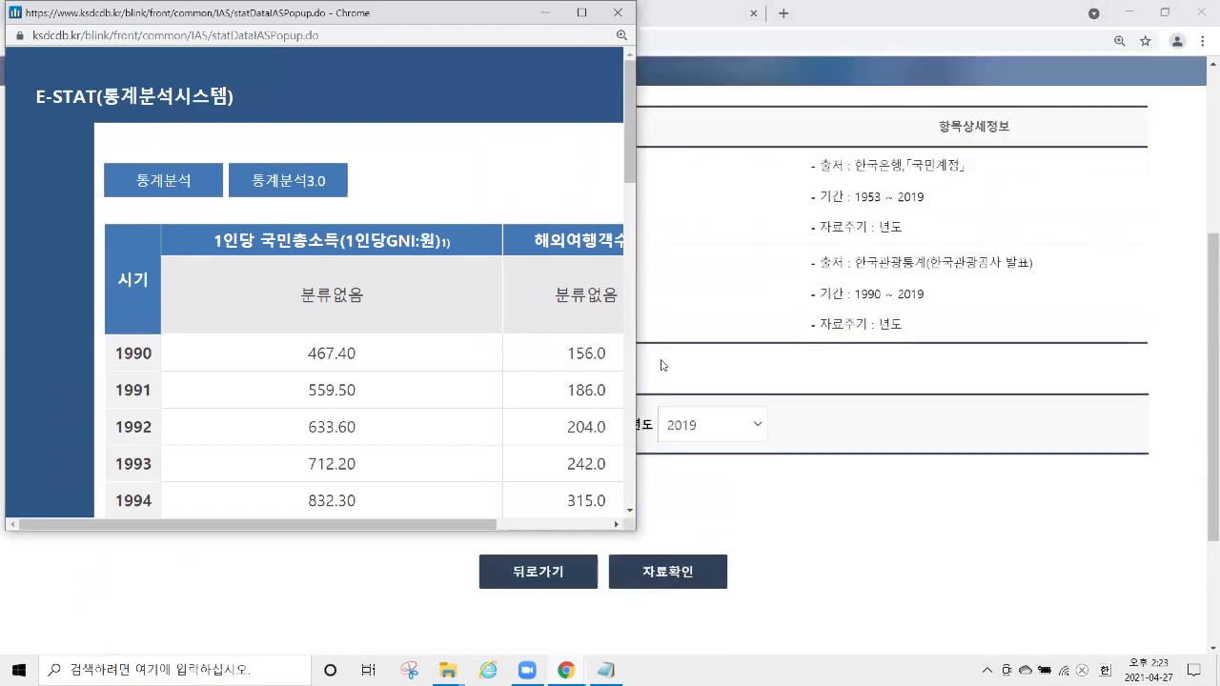
left_click_drag(641, 217, 918, 217)
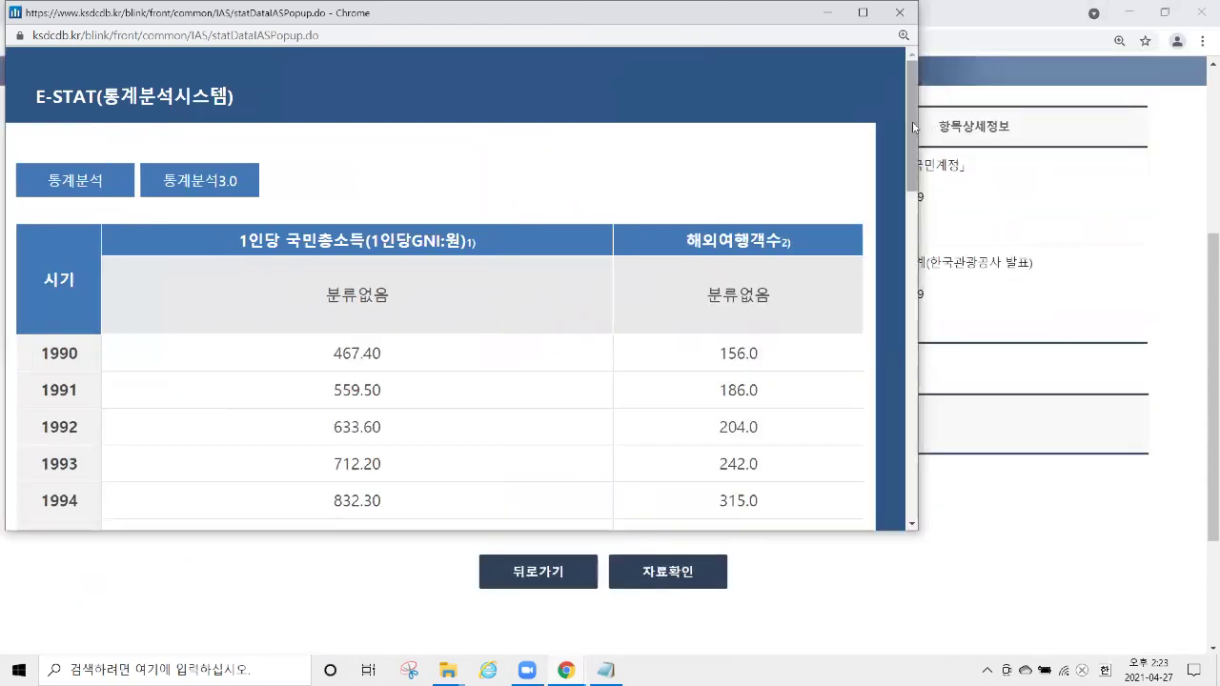
scroll(884, 226, "down", 2)
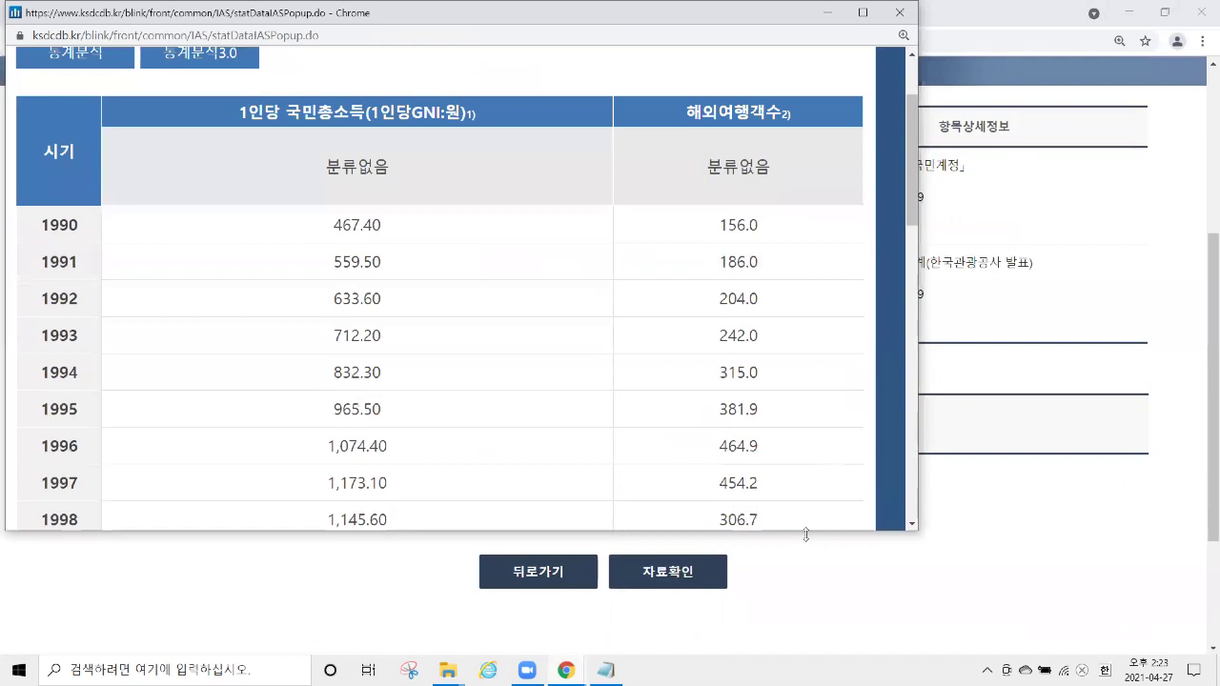
left_click_drag(805, 533, 808, 618)
left_click_drag(239, 114, 369, 113)
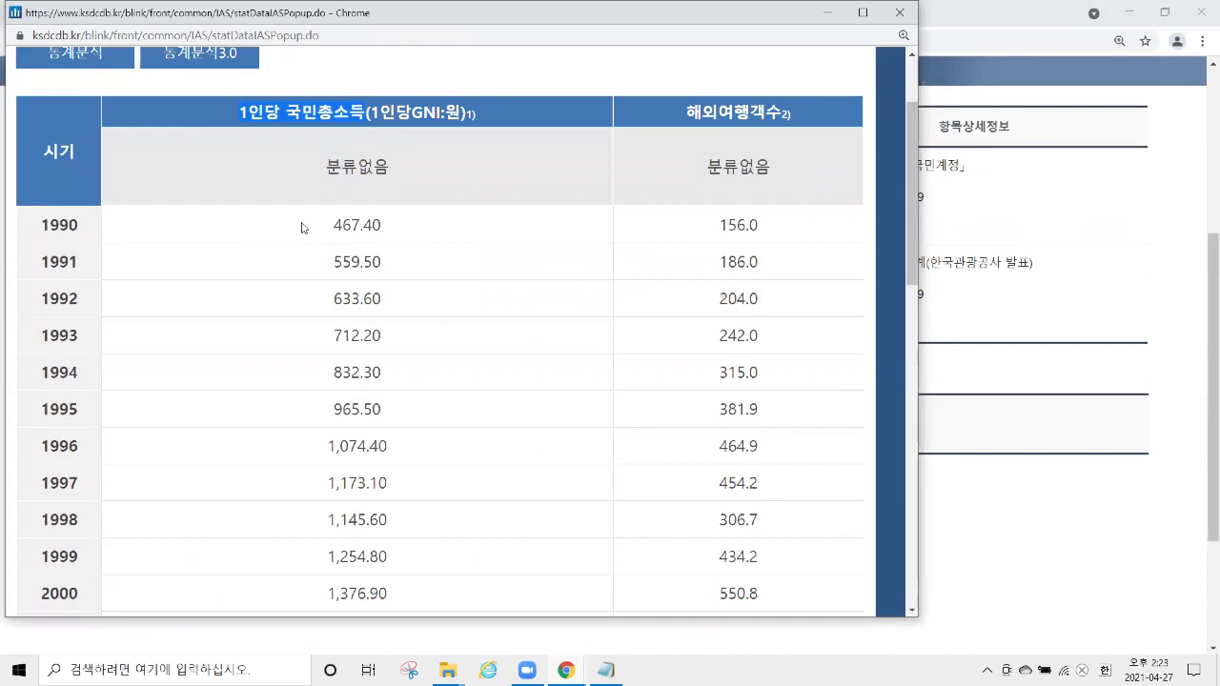
left_click_drag(324, 233, 400, 232)
scroll(439, 275, "down", 6)
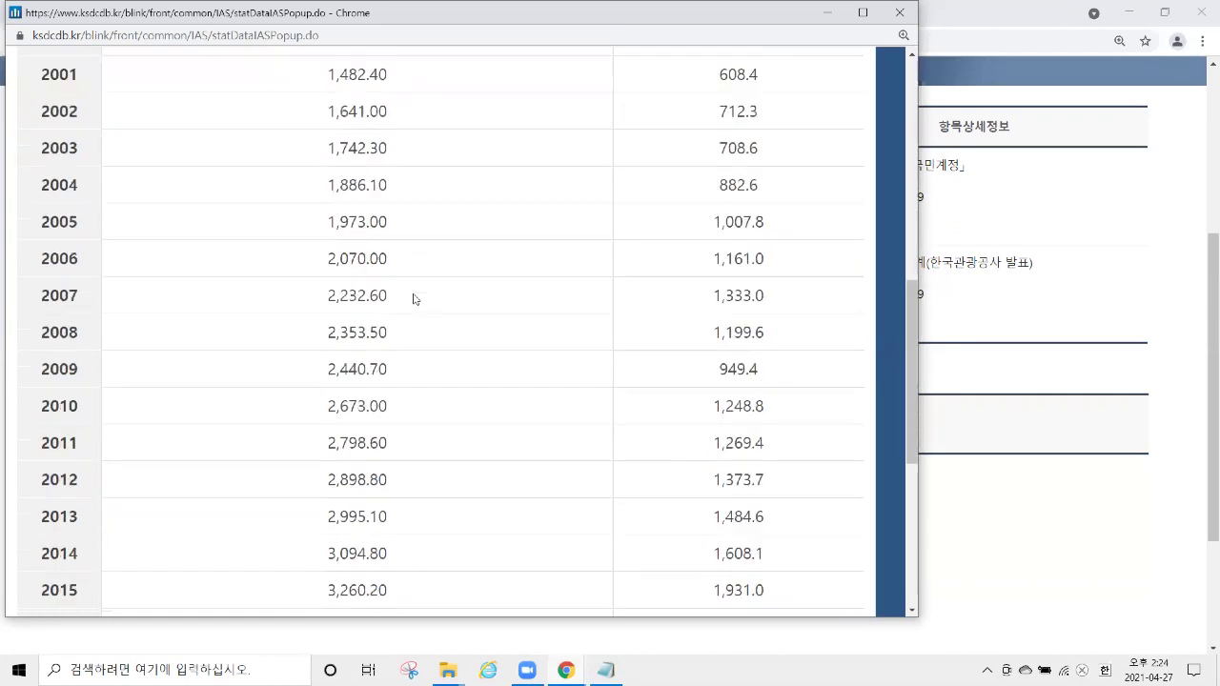
scroll(390, 448, "down", 3)
left_click_drag(320, 419, 389, 420)
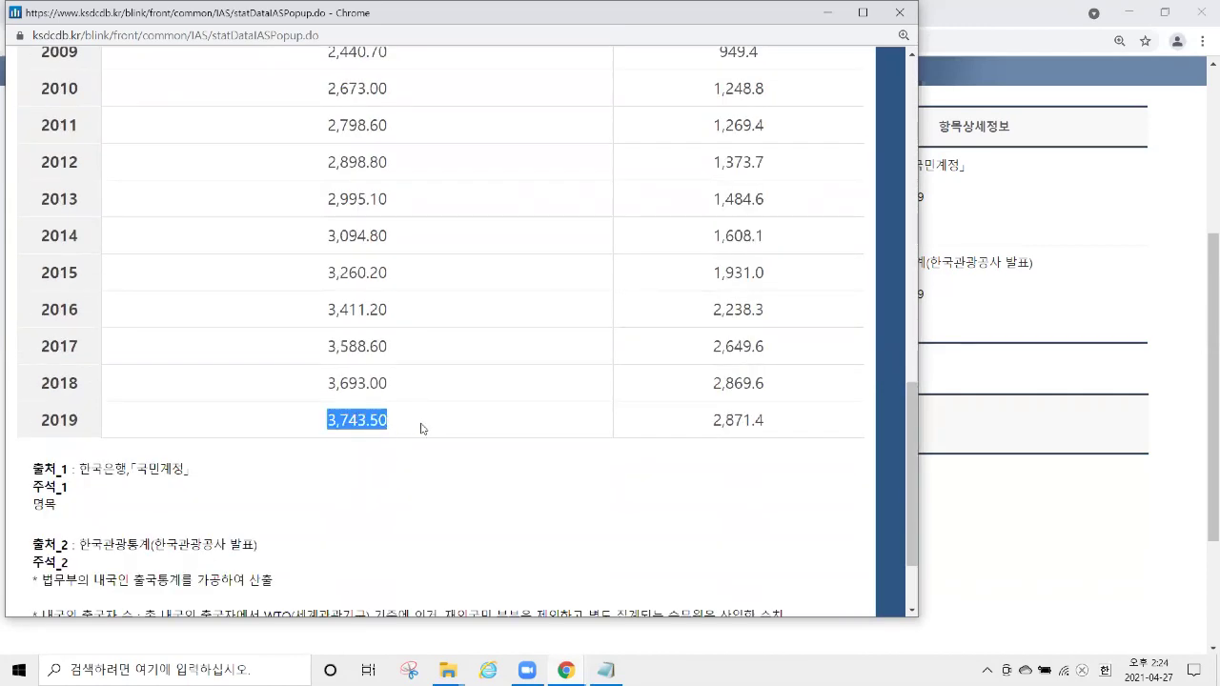
scroll(702, 327, "up", 10)
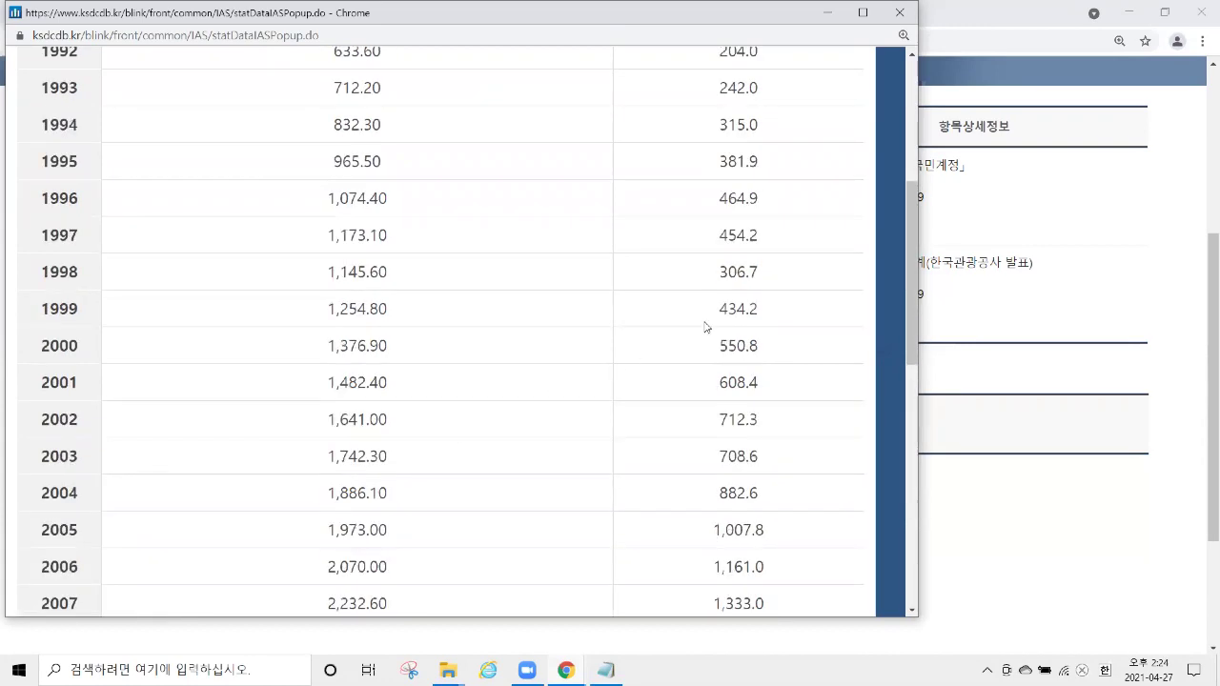
left_click_drag(687, 190, 790, 193)
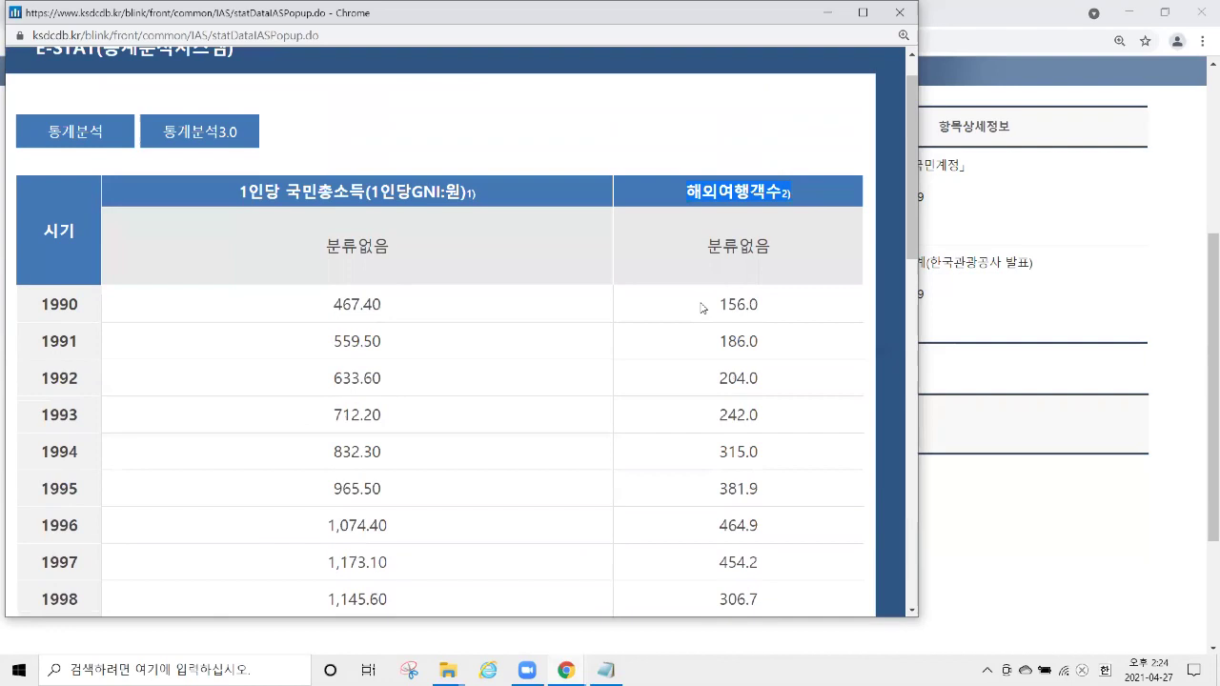
left_click_drag(702, 307, 772, 309)
scroll(805, 346, "down", 10)
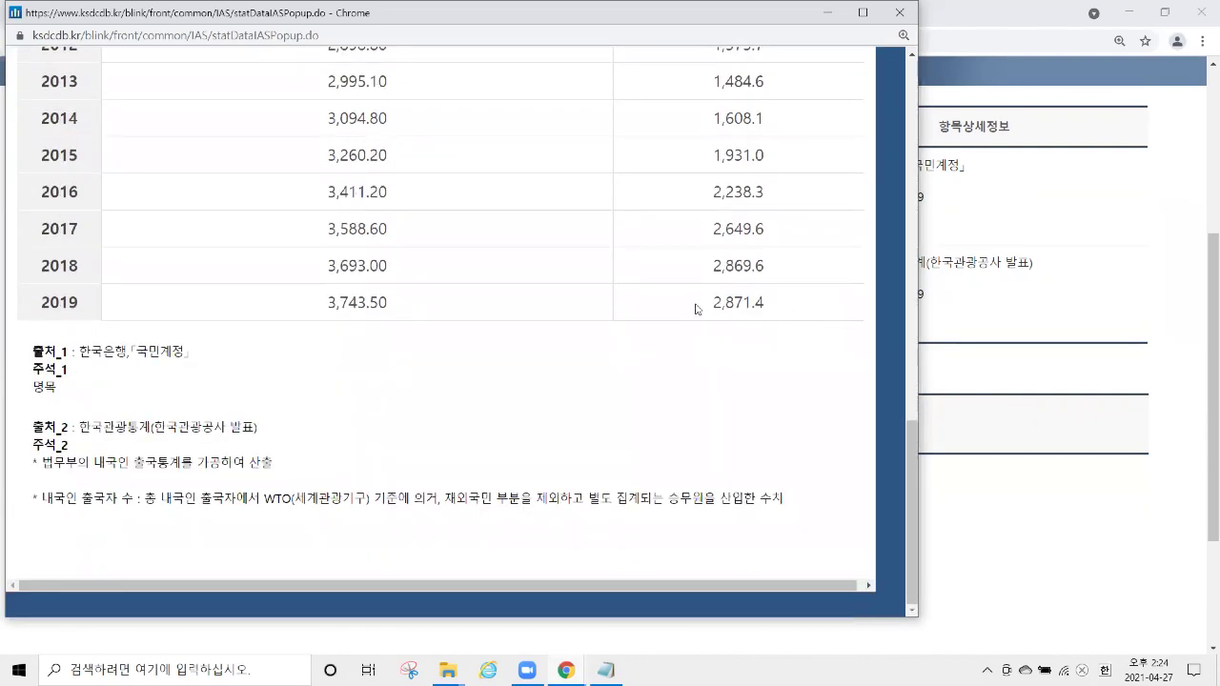
left_click_drag(697, 308, 780, 313)
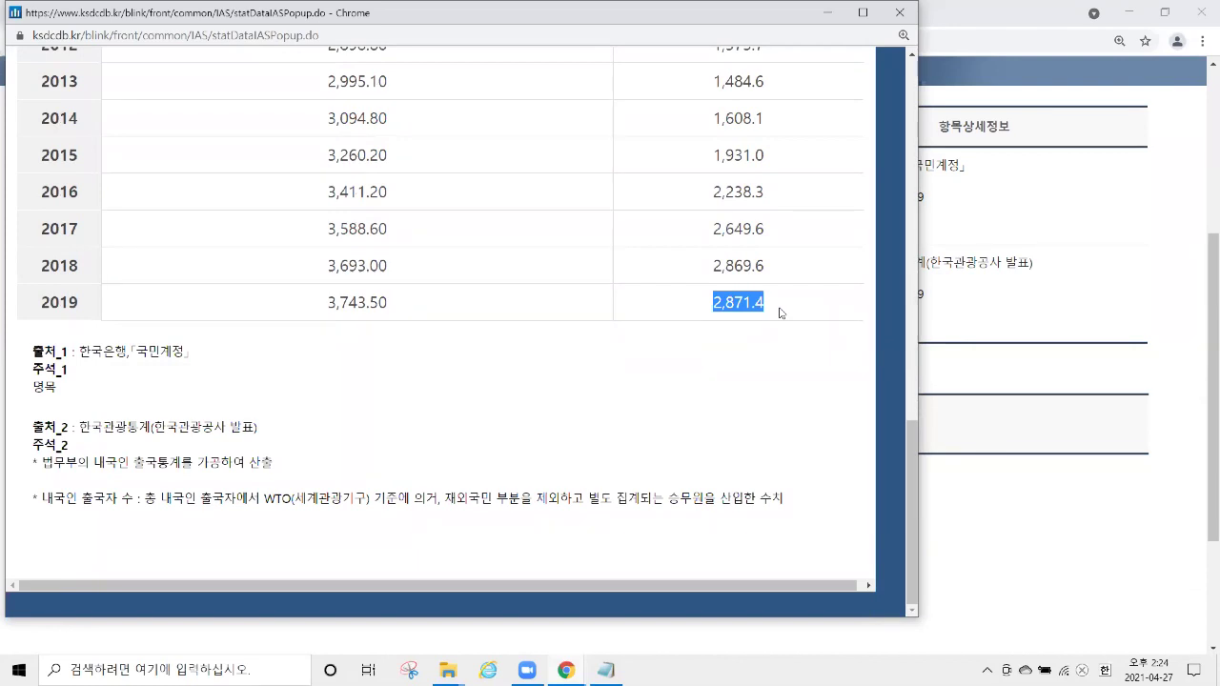
left_click_drag(908, 460, 972, 108)
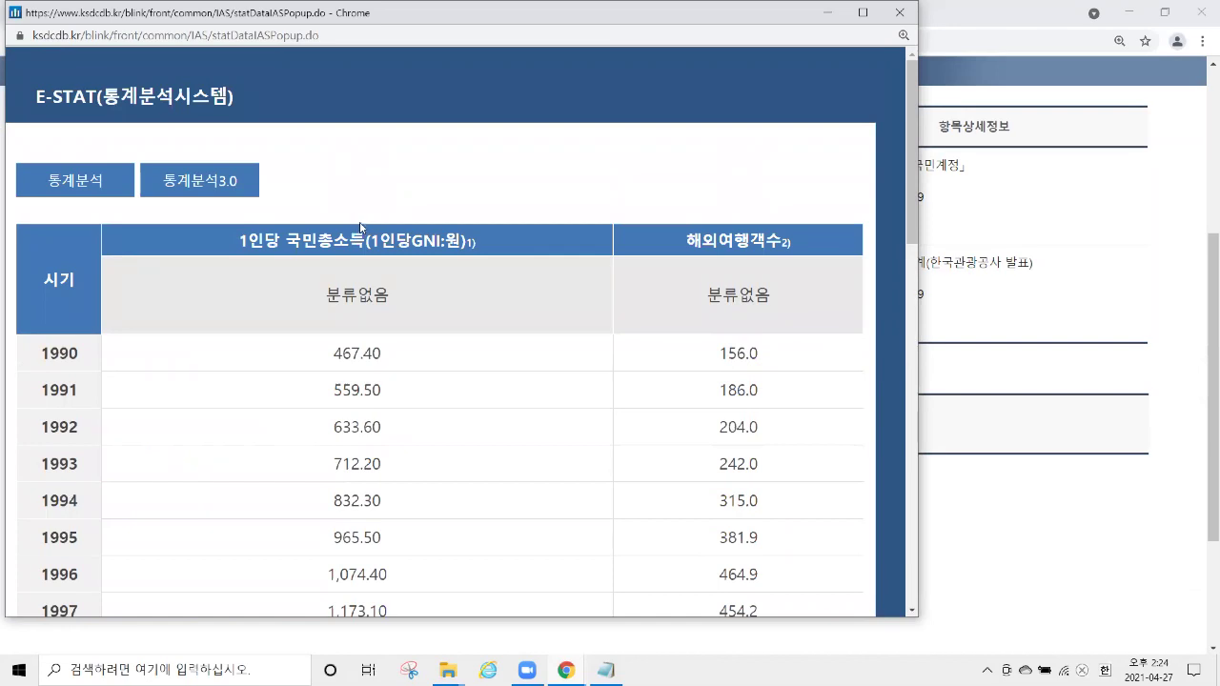
left_click_drag(235, 186, 162, 181)
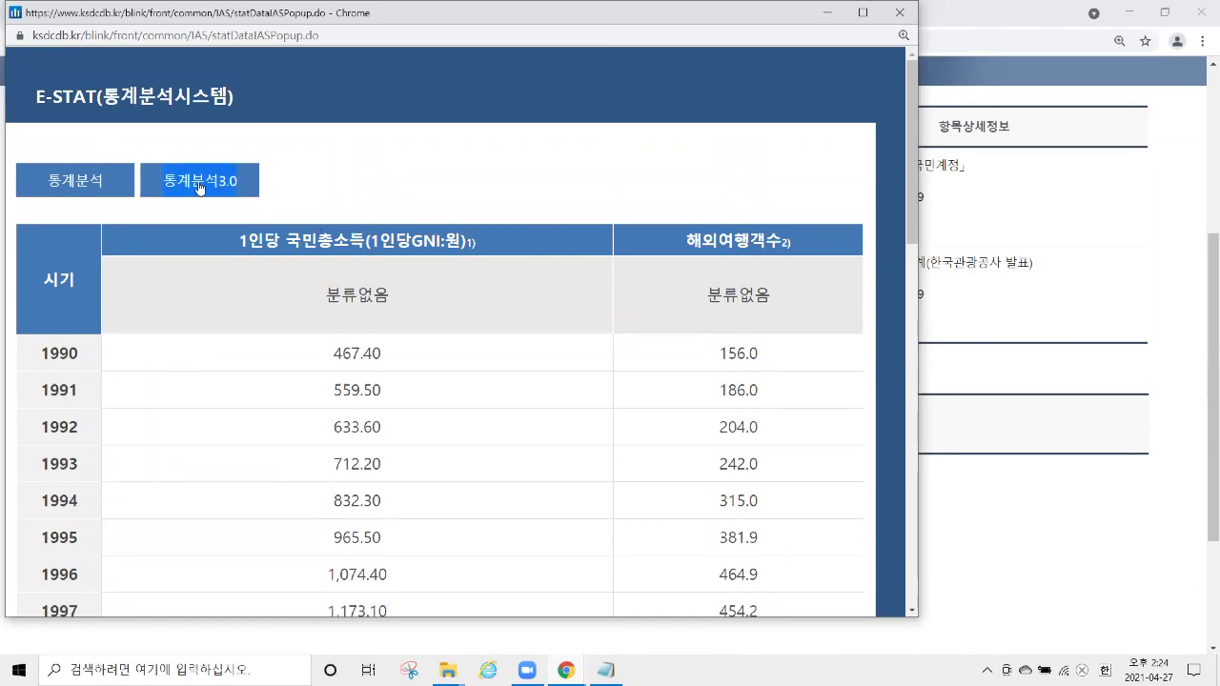
Launch the E-STAT 3.0 (통계분석3.0) window and enlarge it.
left_click(200, 188)
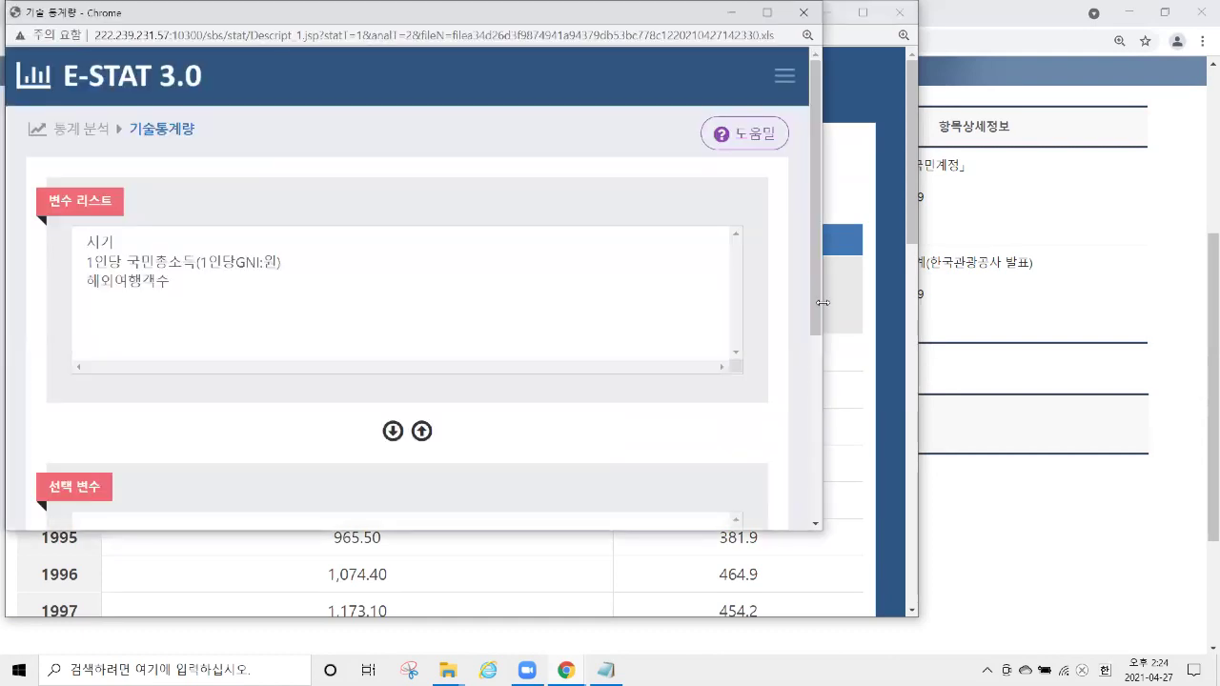
left_click_drag(823, 302, 1006, 305)
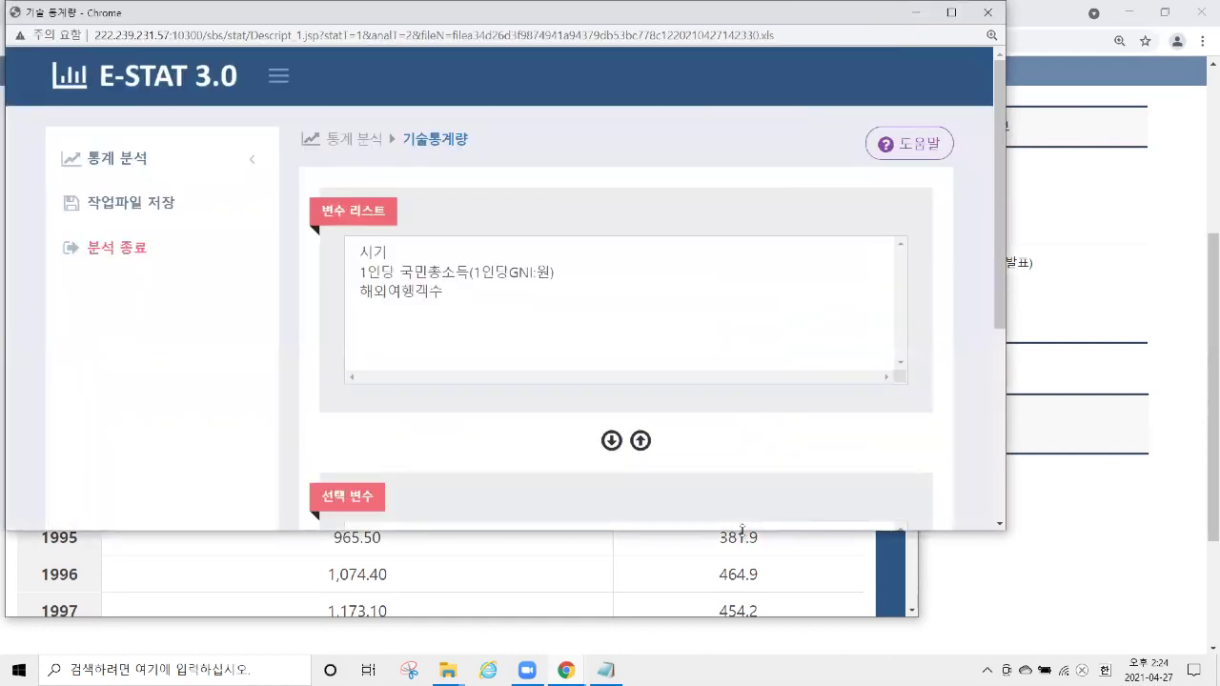
left_click_drag(742, 530, 742, 628)
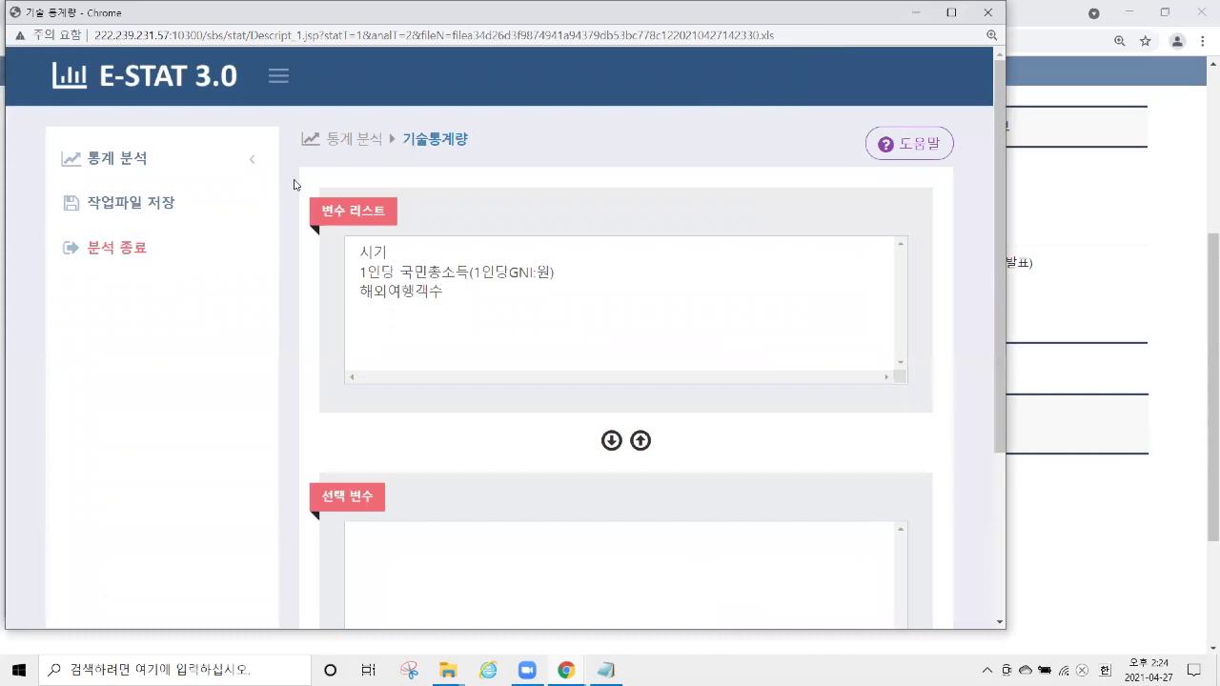
Expand 통계 분석, browse its analysis pages, and settle on 상관분석.
left_click(194, 169)
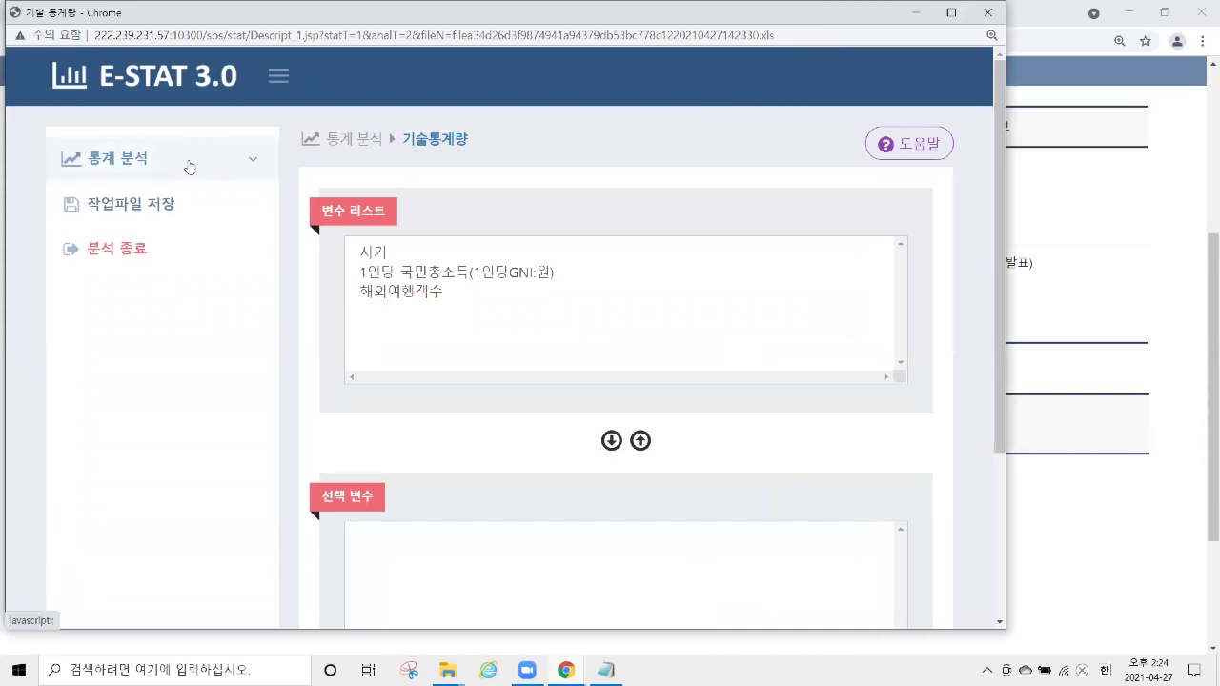
left_click(429, 273)
left_click(426, 293)
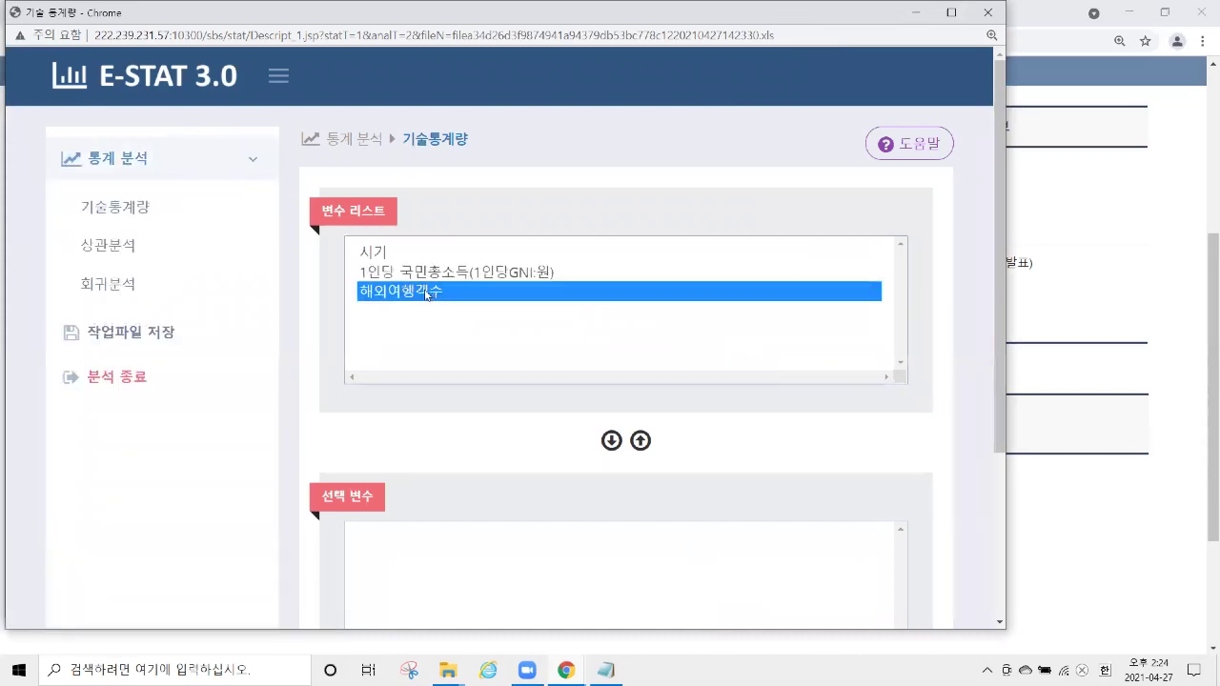
left_click(191, 217)
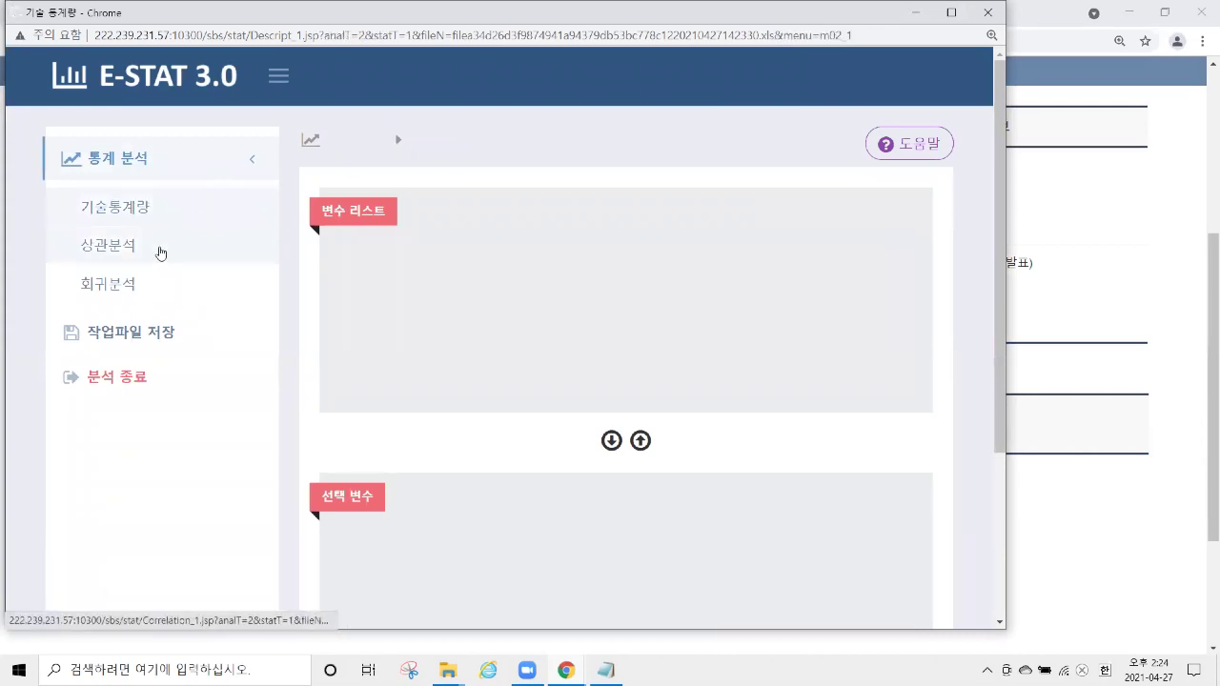
left_click(160, 255)
left_click(157, 282)
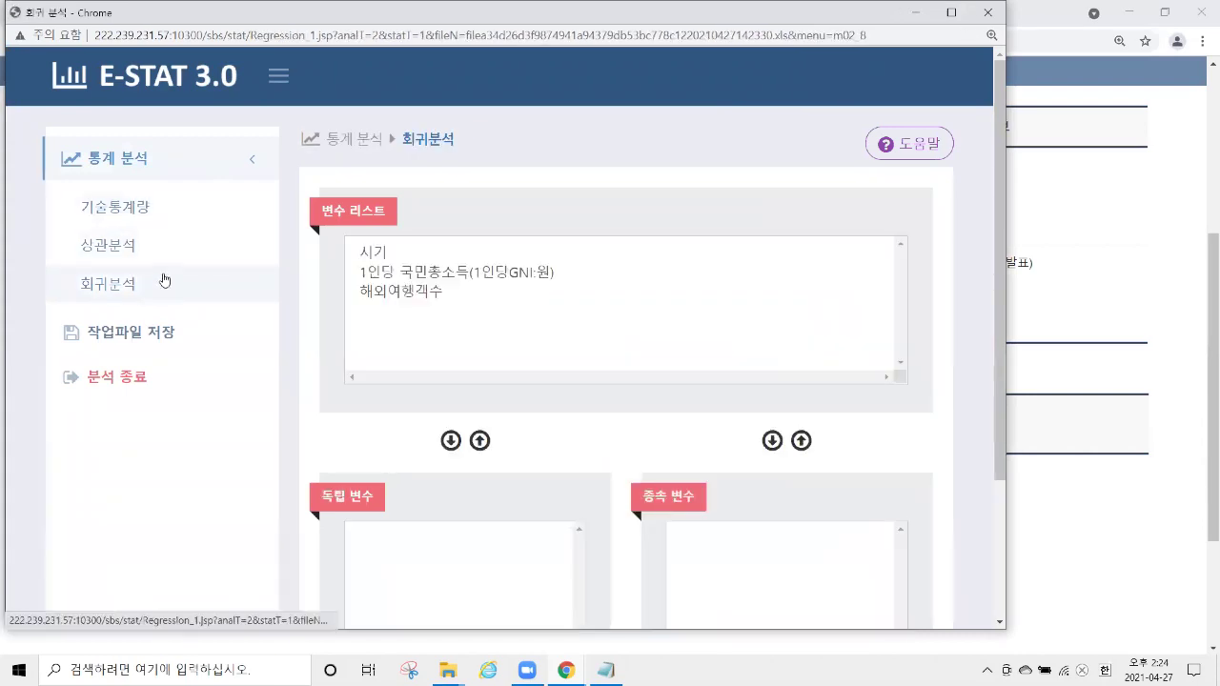
left_click(191, 215)
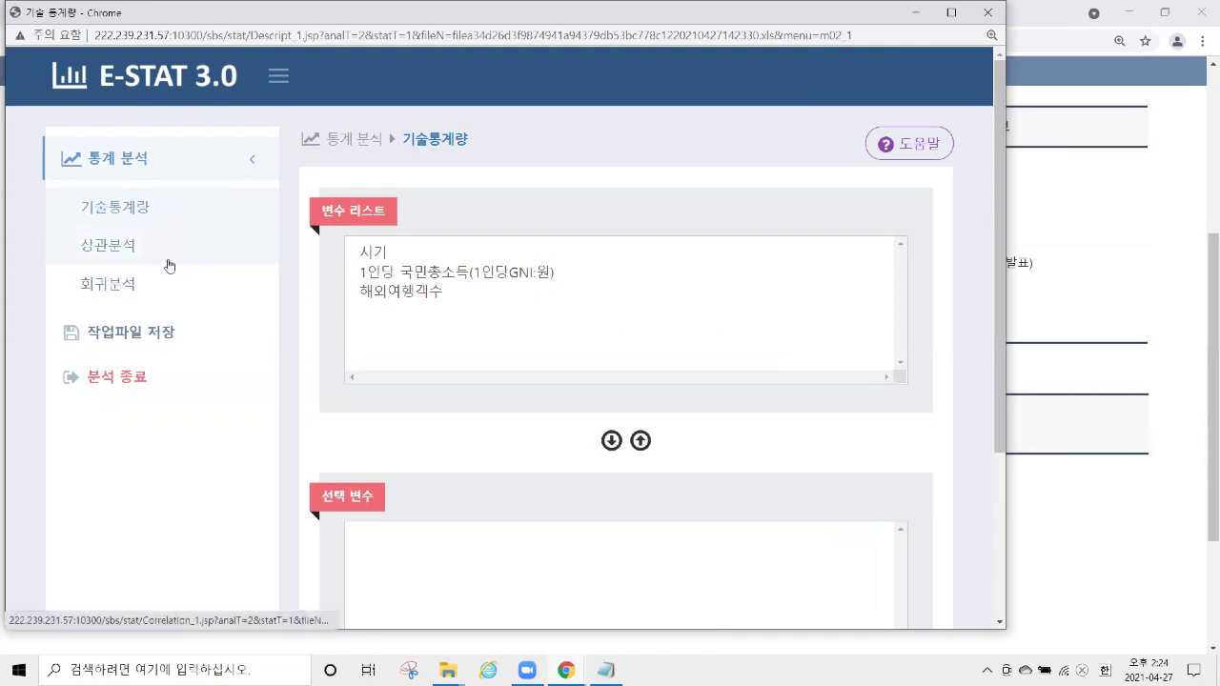
left_click(139, 261)
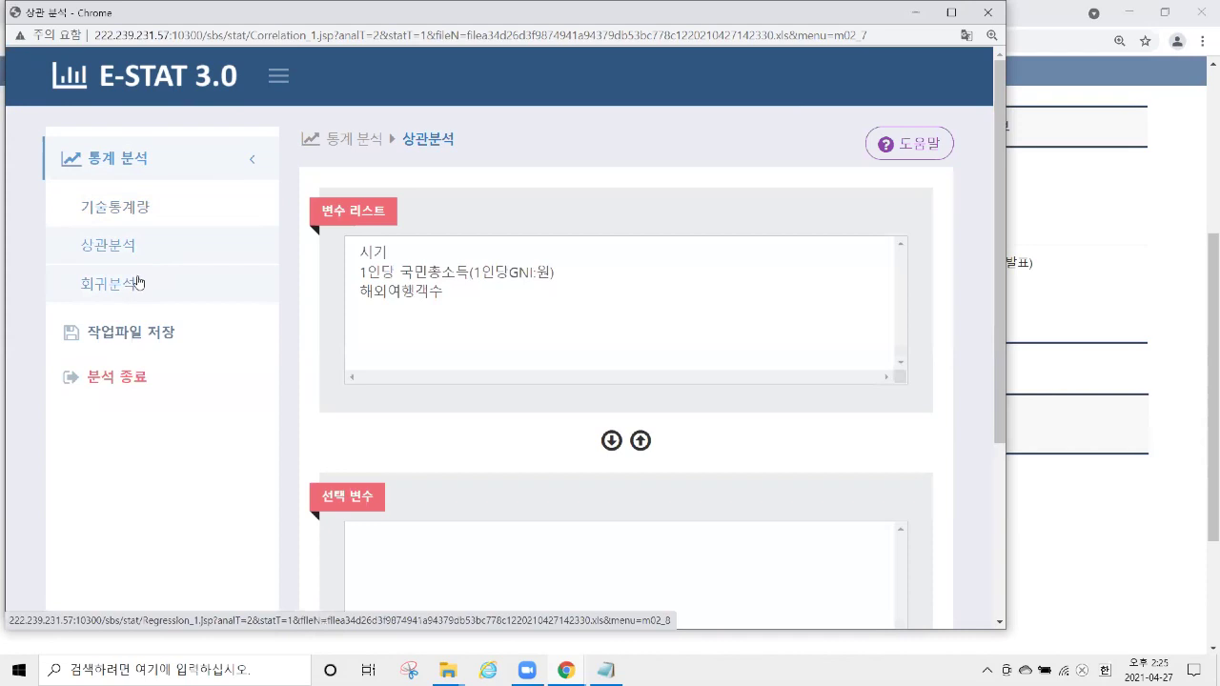
Correlate per-capita GNI with 해외여행객수, giving Pearson r 0.951 (t 16.31, p 0.0).
left_click(182, 258)
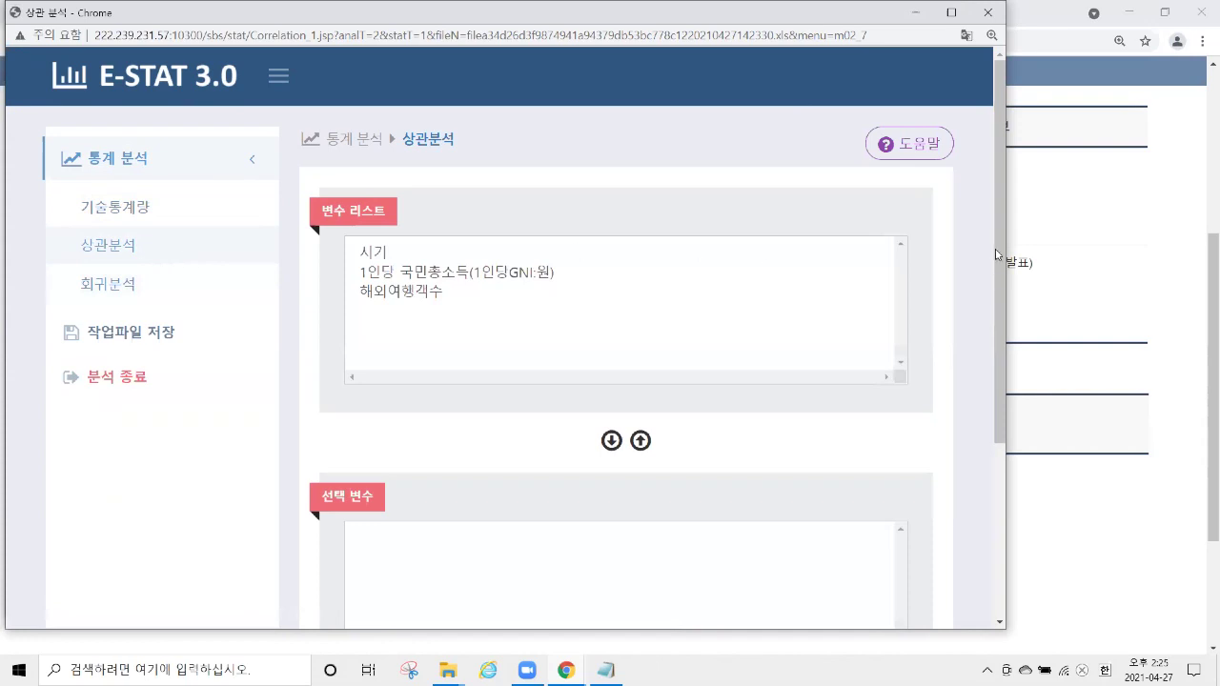
scroll(991, 276, "down", 1)
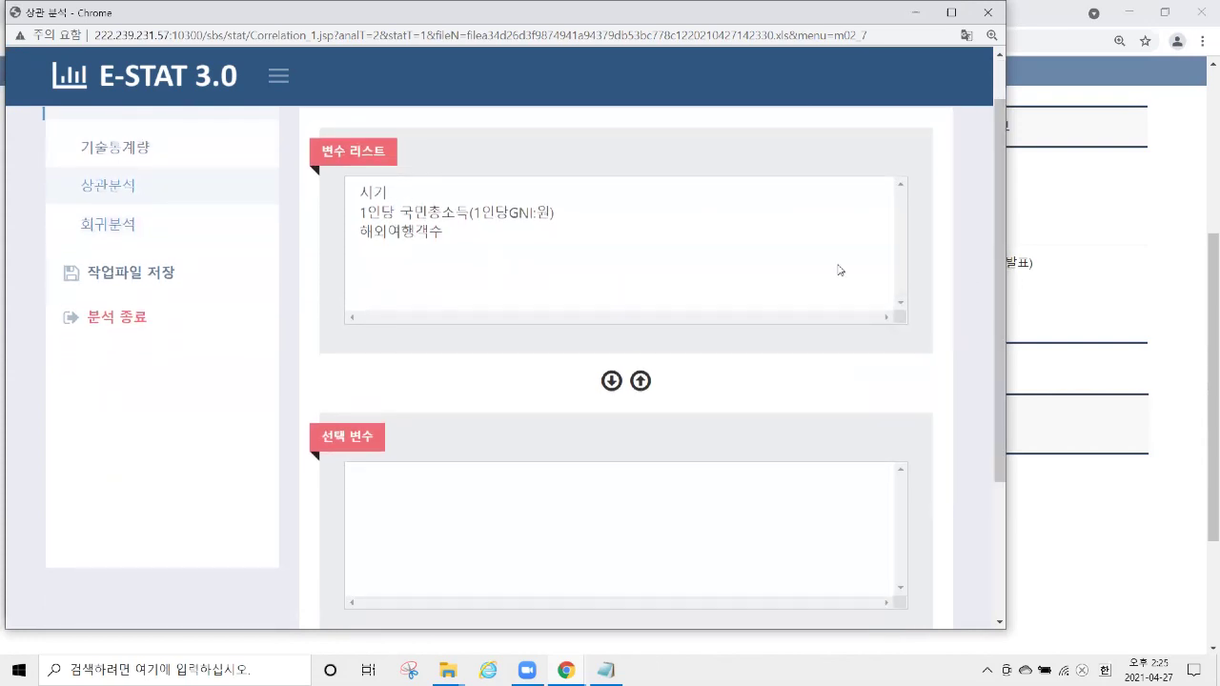
left_click(458, 214)
left_click(458, 233, "ctrl")
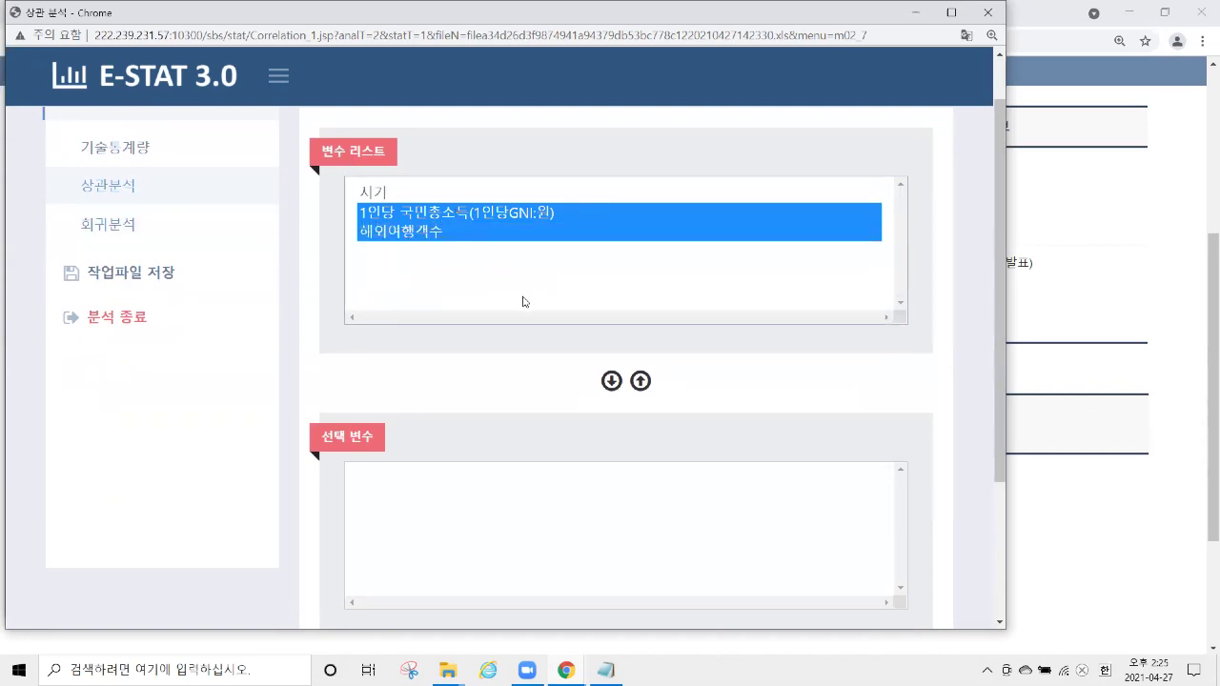
left_click(611, 382)
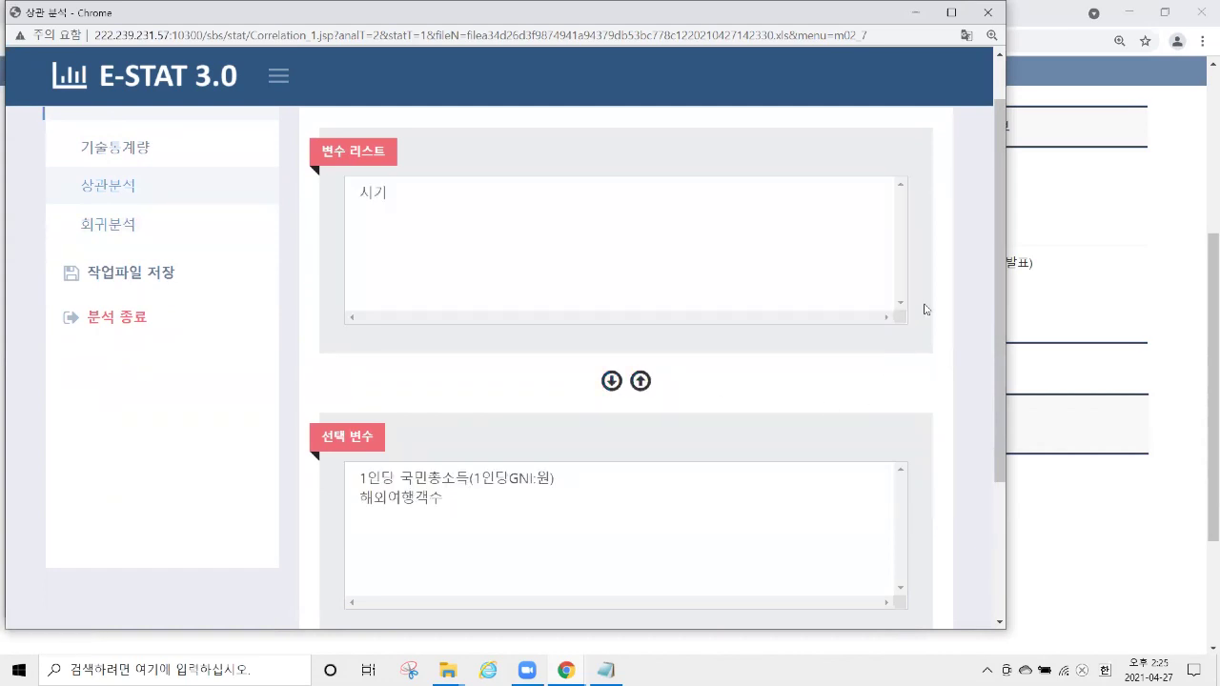
scroll(944, 276, "down", 3)
left_click(624, 572)
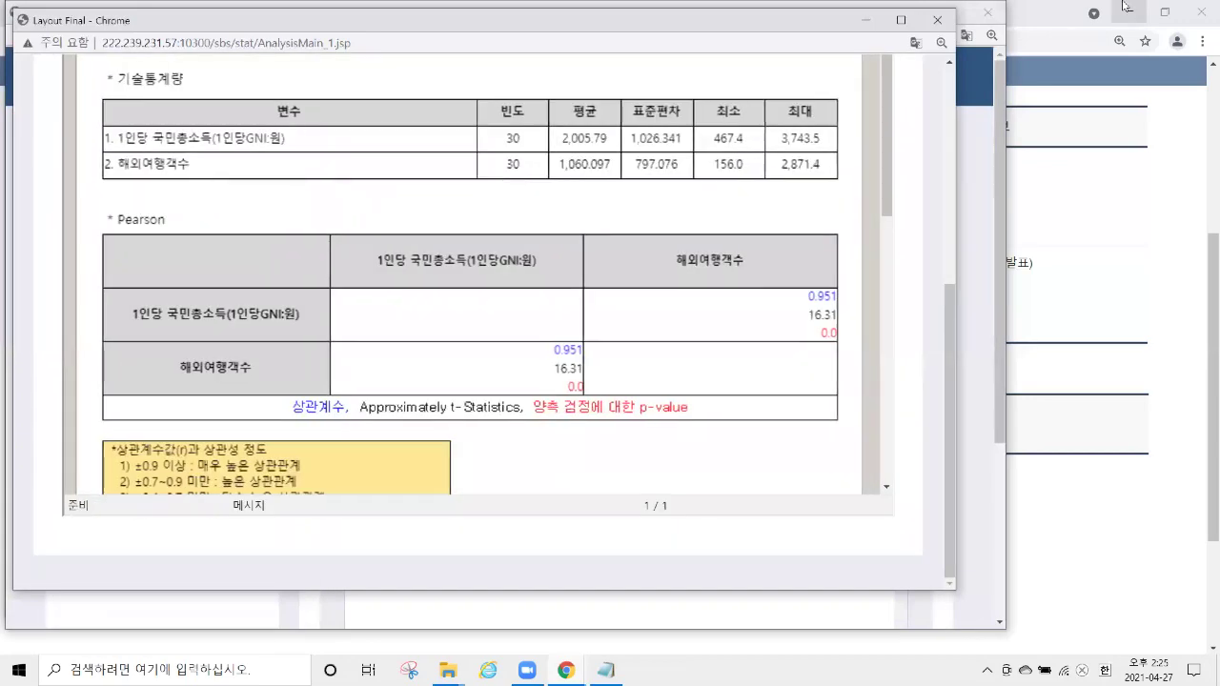
scroll(671, 229, "up", 1)
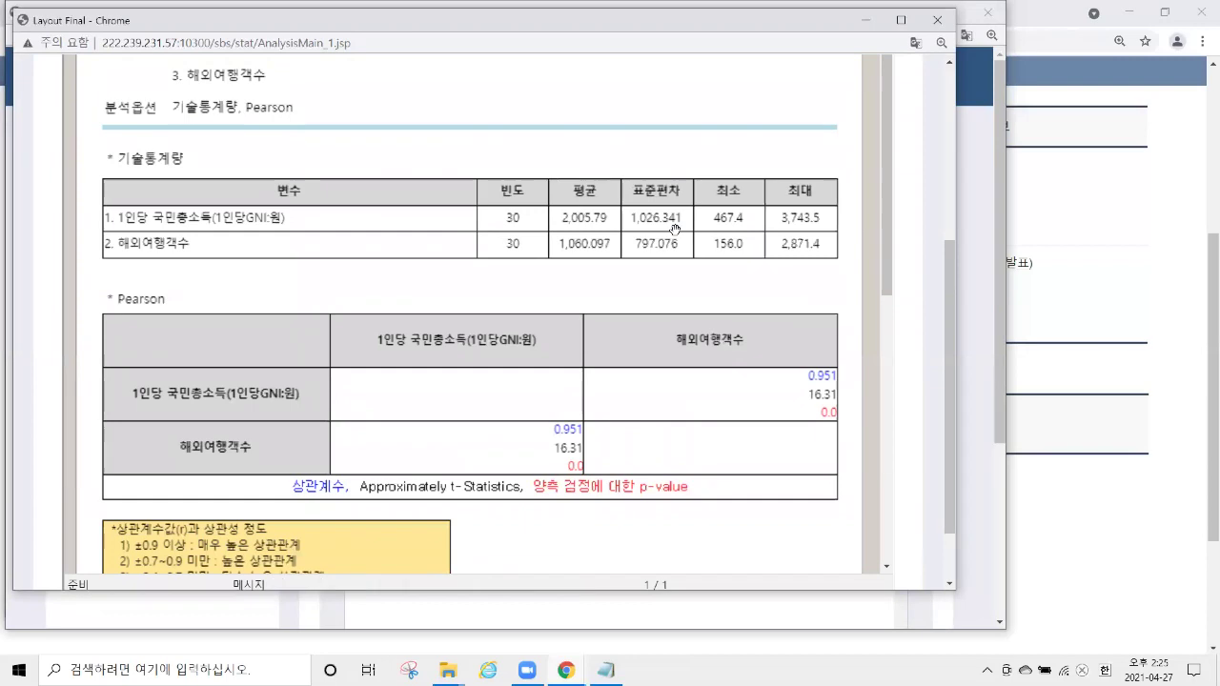
scroll(679, 191, "down", 2)
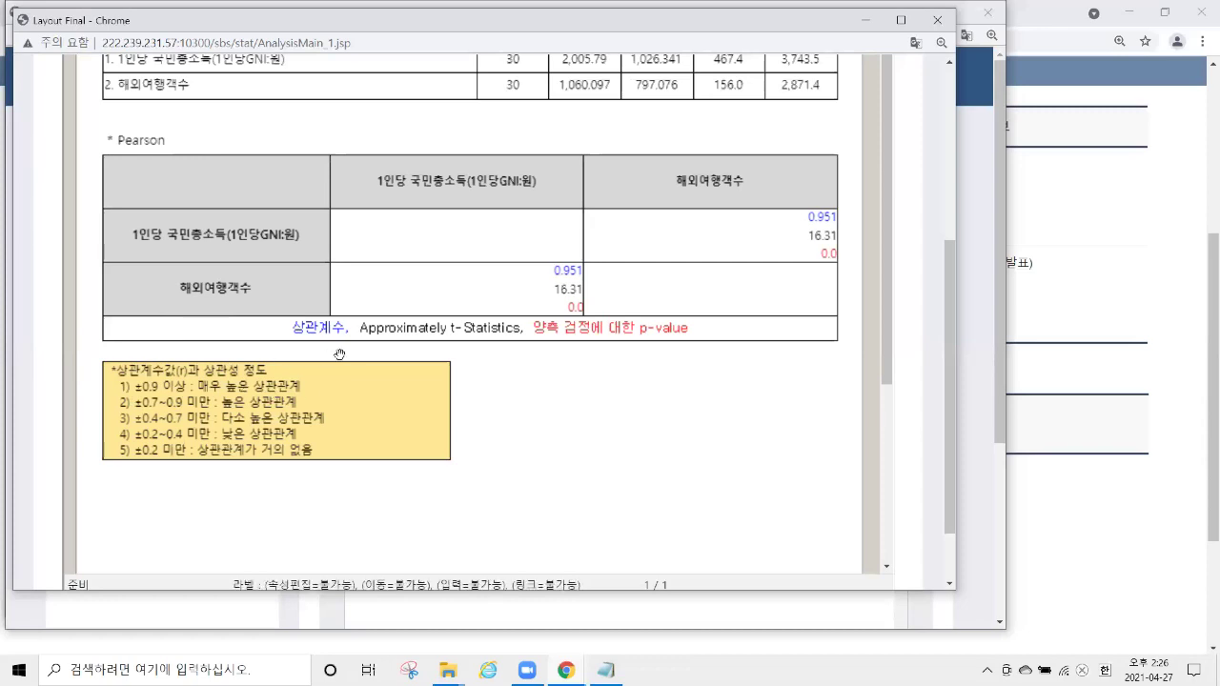
scroll(365, 347, "up", 2)
scroll(372, 346, "down", 1)
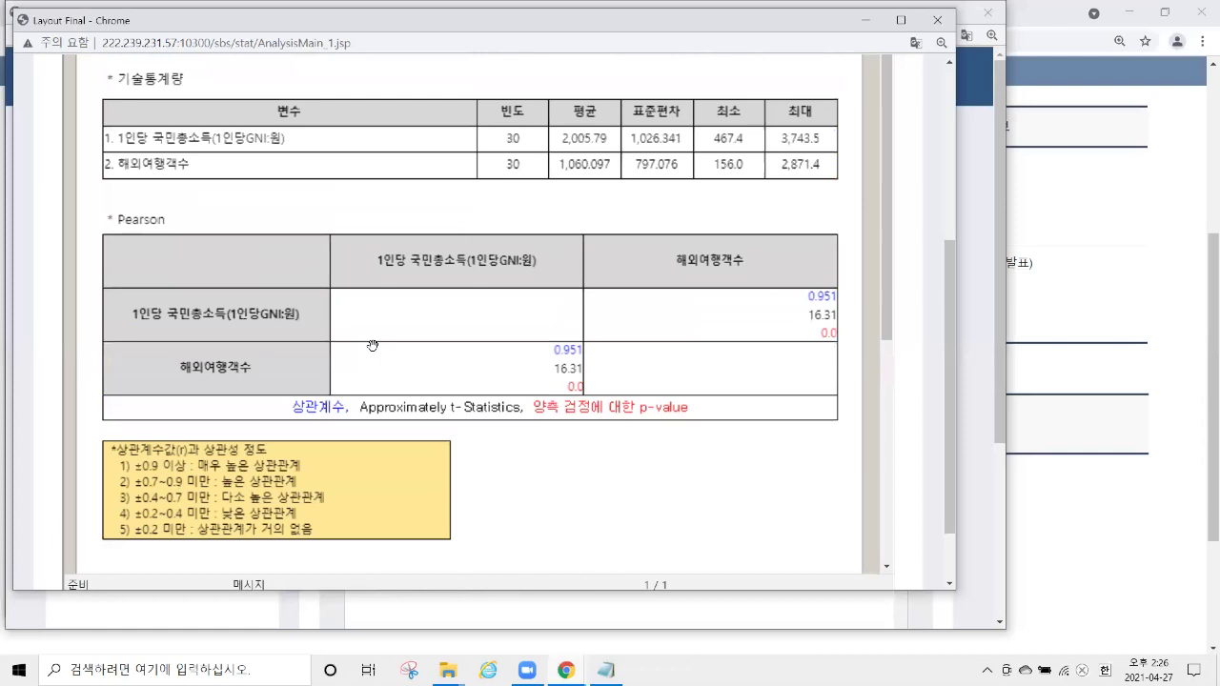
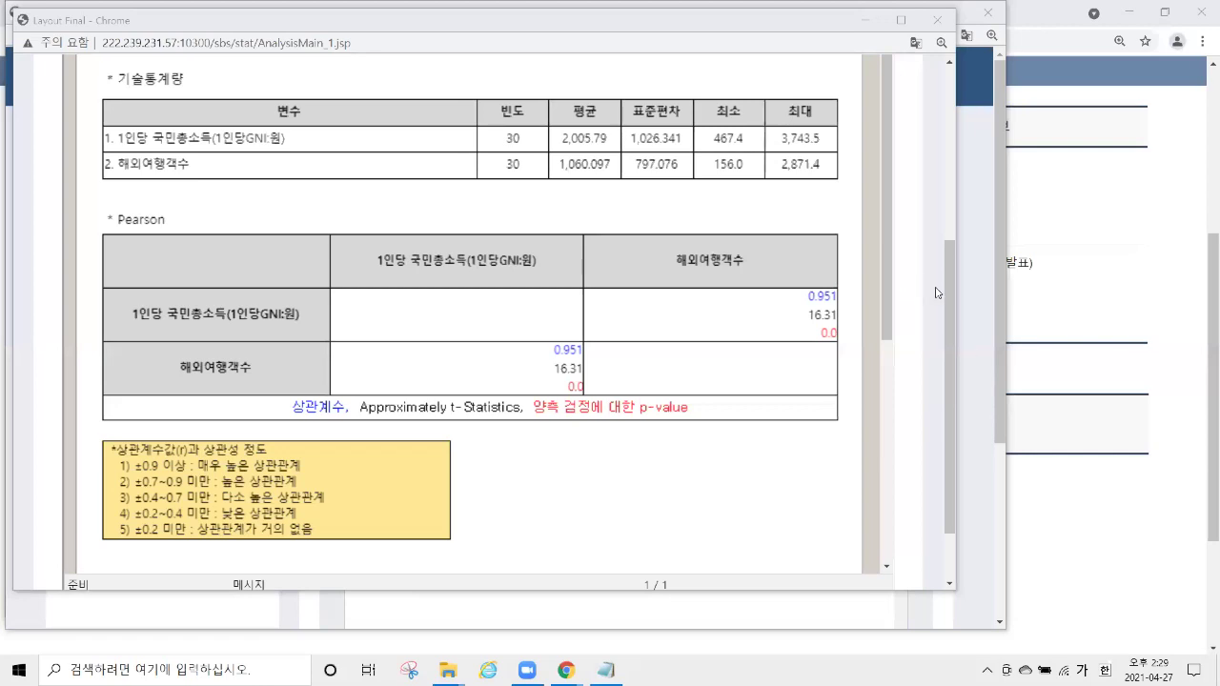
Close the Layout Final, 상관 분석 and E-STAT popups to return to the statistics page.
left_click(938, 20)
left_click(987, 16)
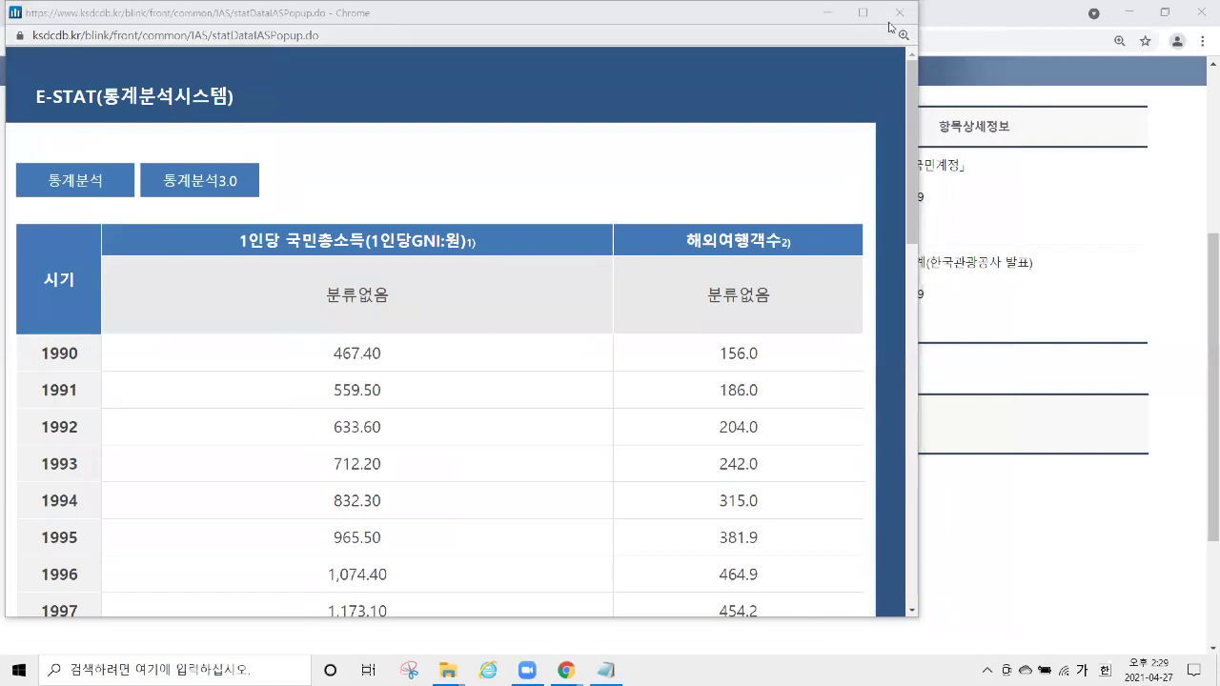
left_click(900, 17)
scroll(414, 301, "up", 5)
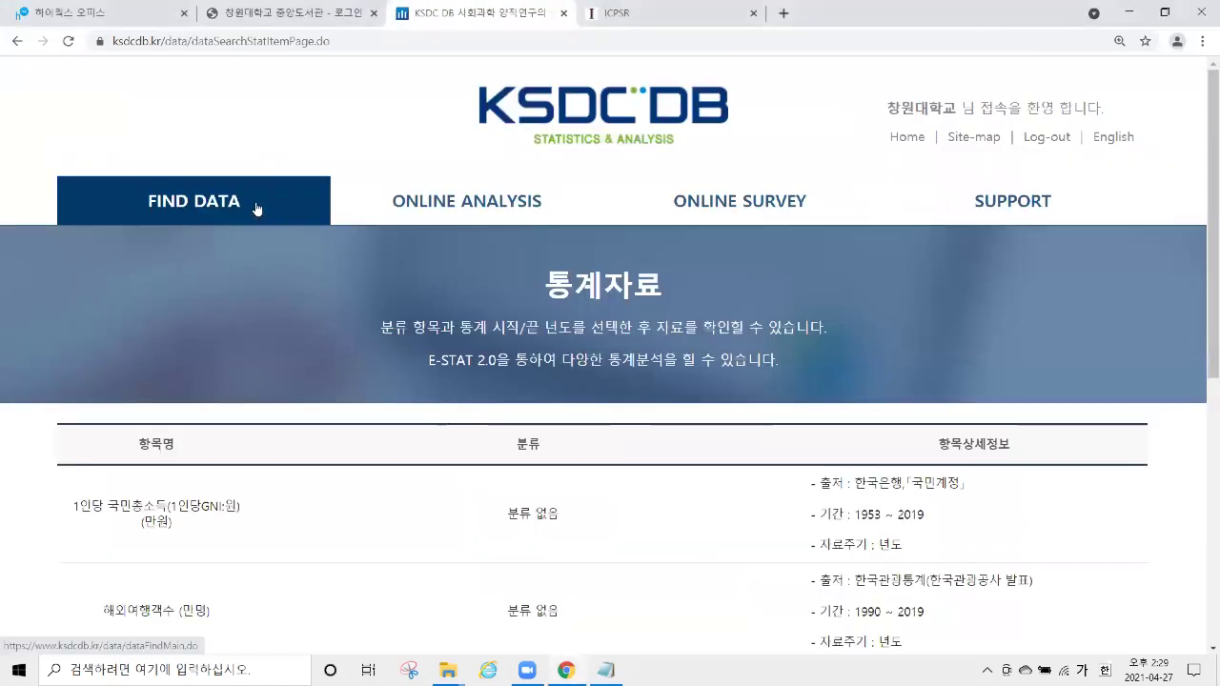
Open the 통계자료 search under FIND DATA and browse its discipline-based listing.
left_click(279, 219)
scroll(577, 381, "down", 2)
left_click(810, 413)
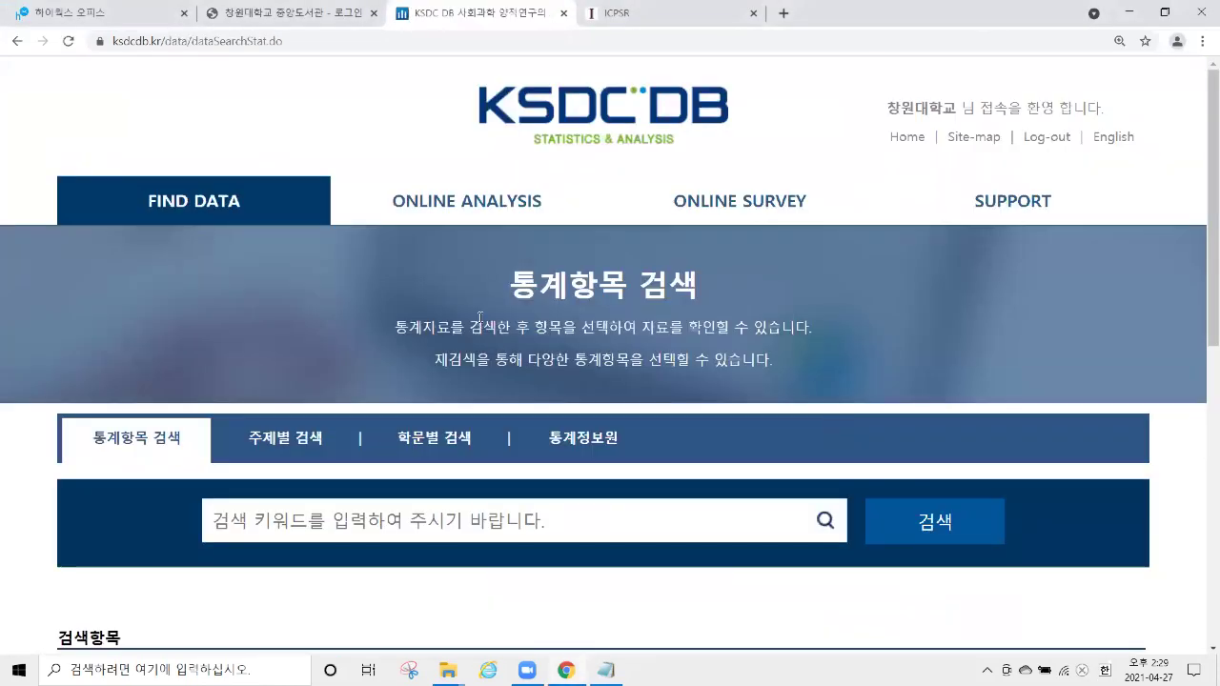
scroll(490, 273, "down", 3)
scroll(490, 272, "up", 2)
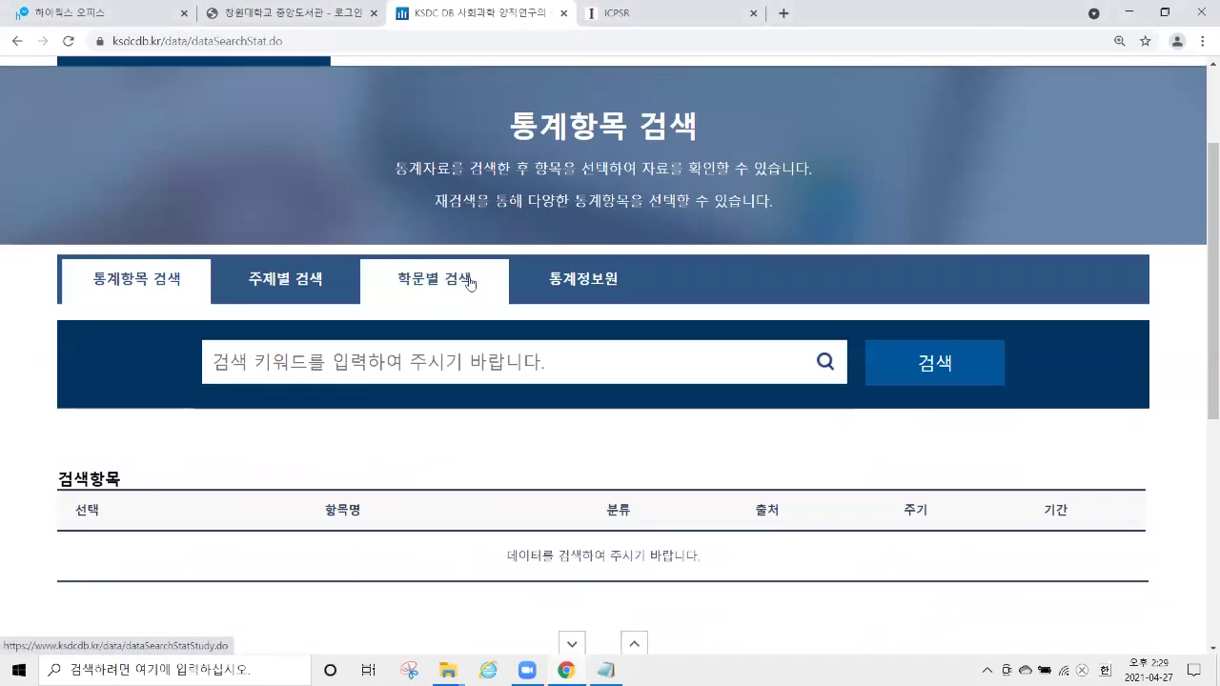
left_click(297, 286)
scroll(419, 286, "down", 3)
left_click(472, 214)
scroll(389, 258, "down", 3)
In 주제별 검색, browse the 행정·재정 and 경제 topics, ending on the 금융/증권 list.
left_click(317, 214)
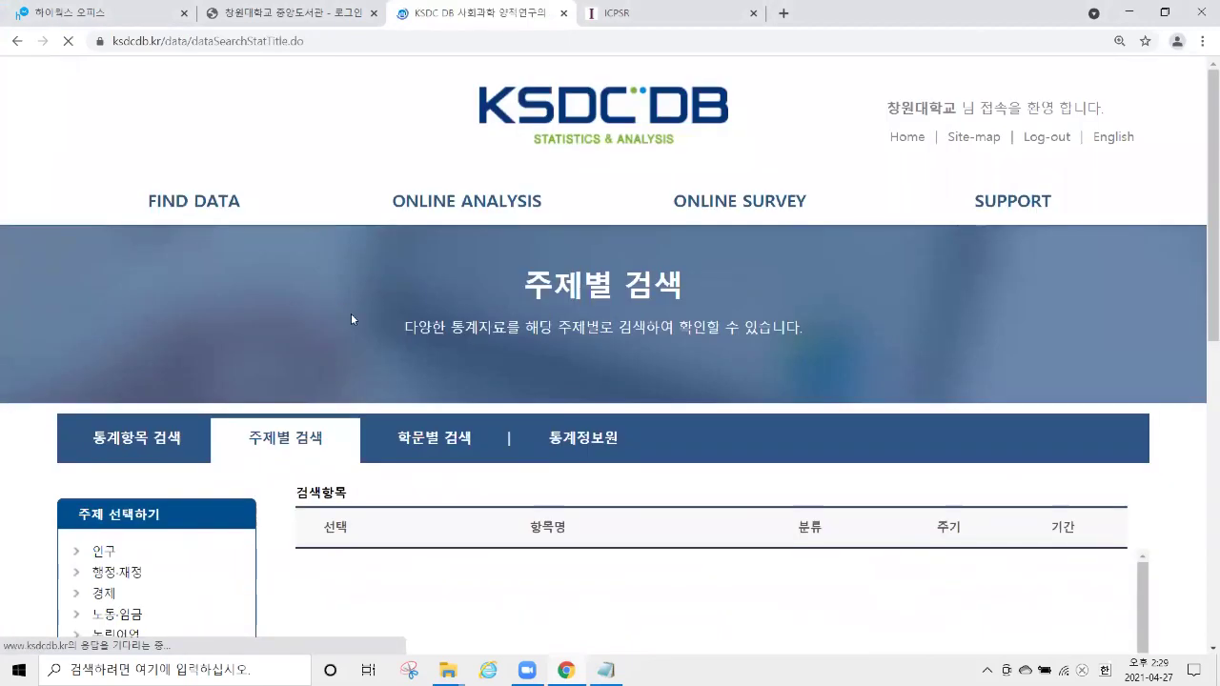
scroll(353, 315, "down", 3)
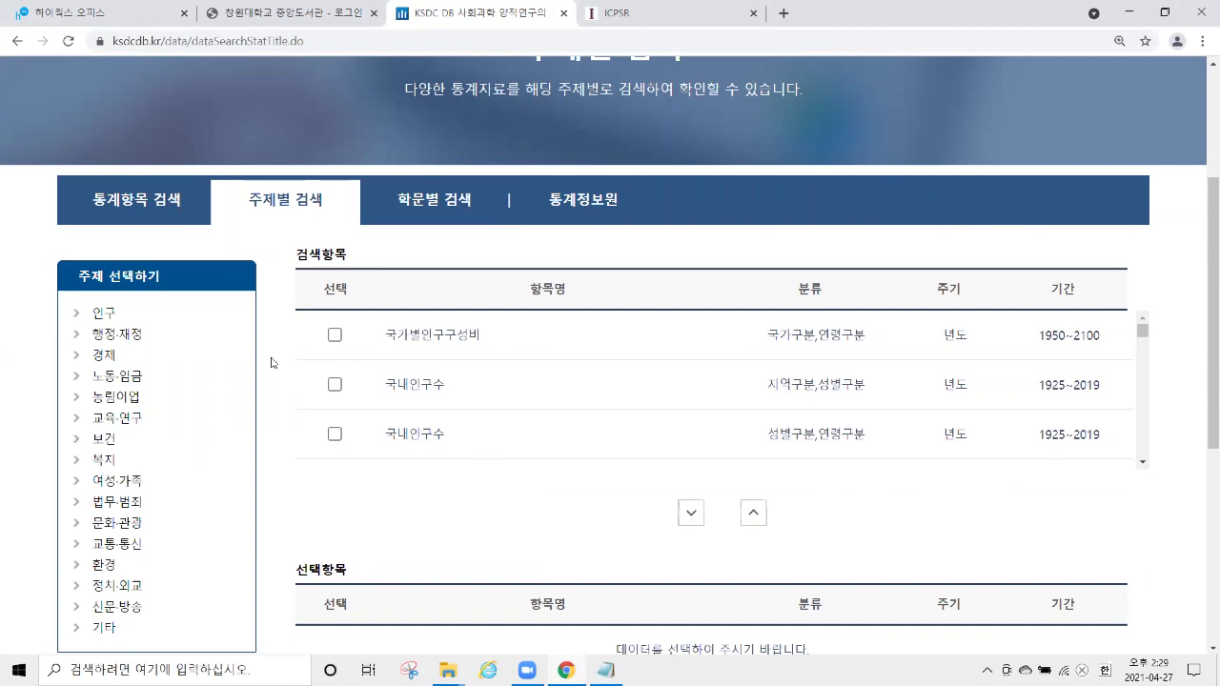
scroll(255, 336, "down", 1)
left_click(104, 256)
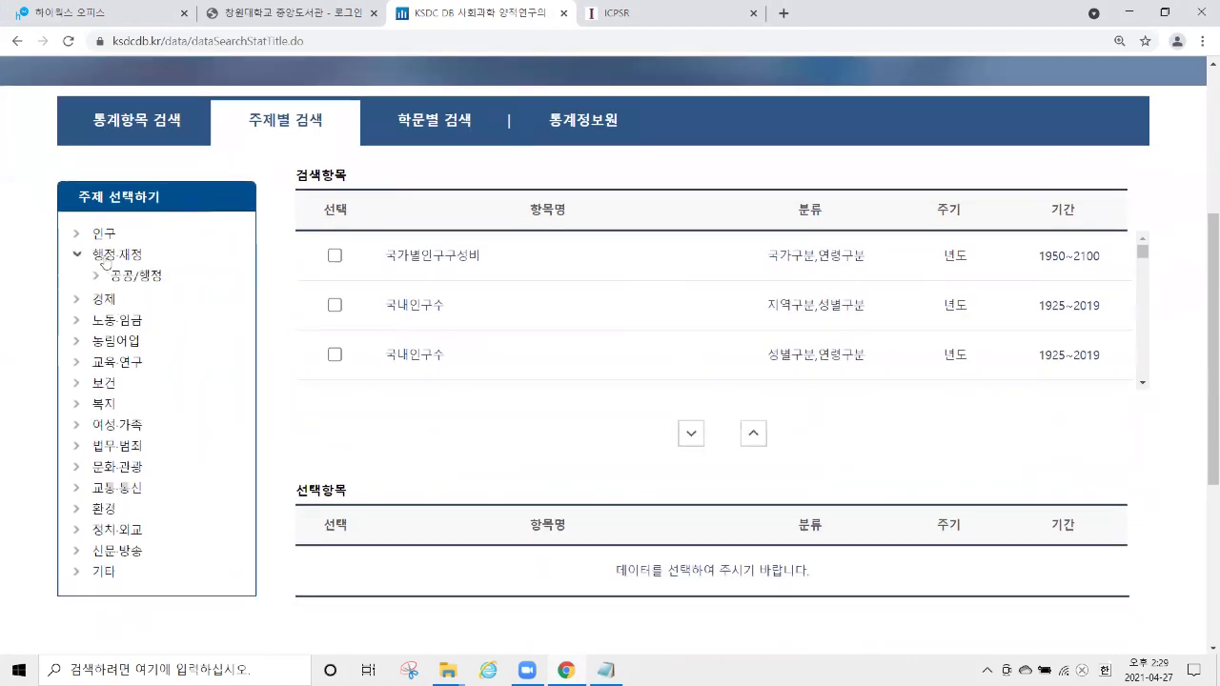
left_click(158, 299)
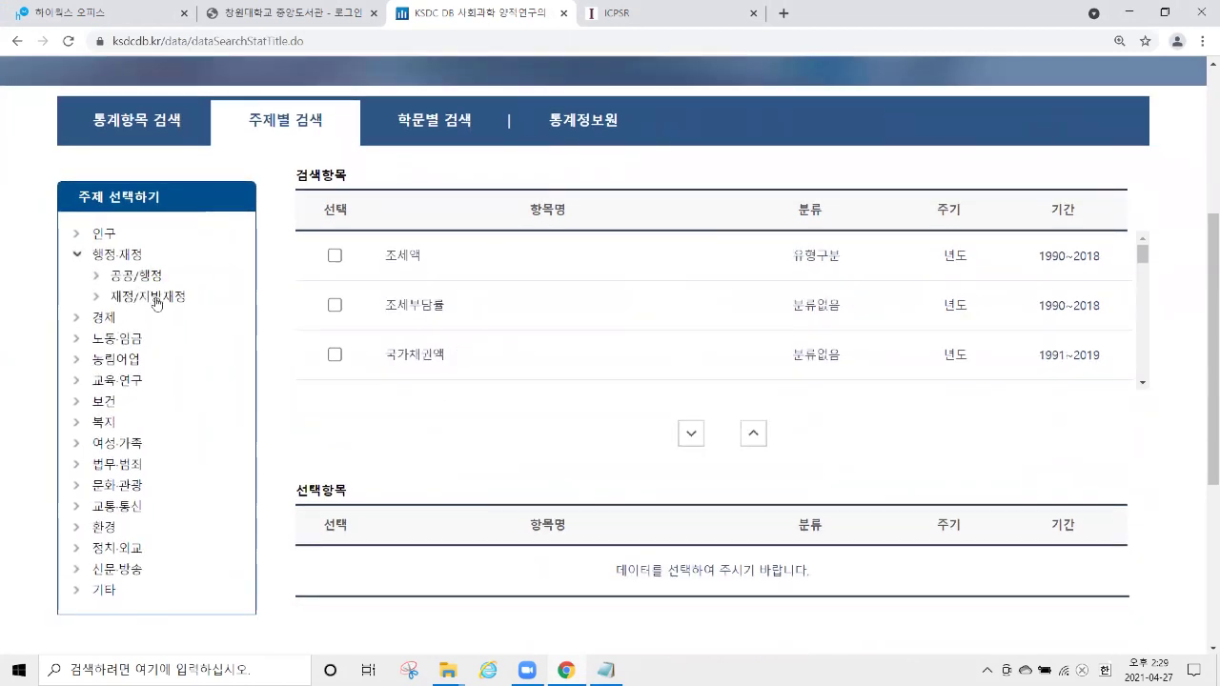
left_click(105, 318)
left_click(119, 320)
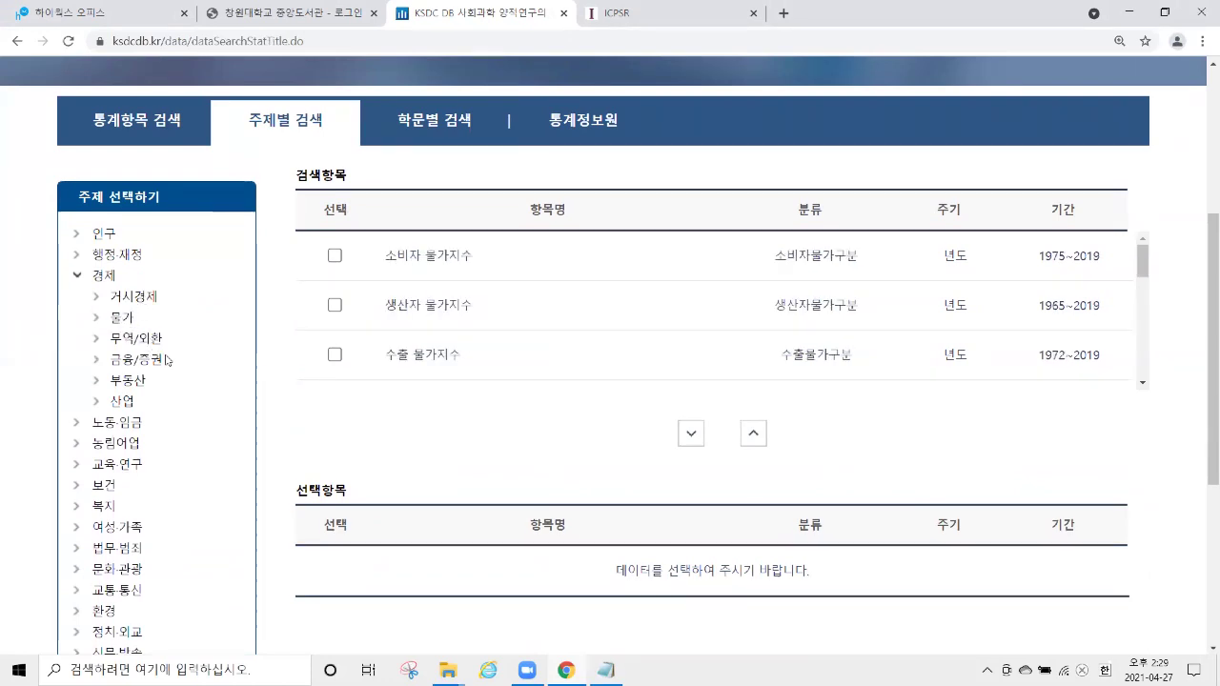
left_click(147, 360)
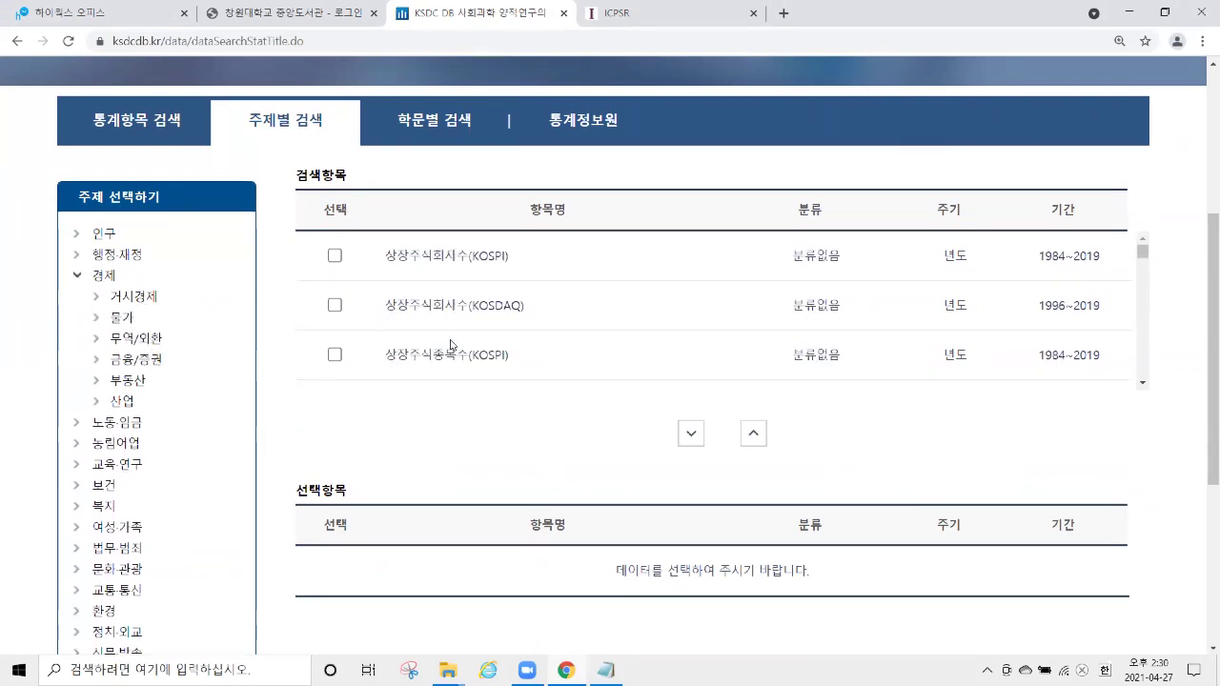
scroll(400, 301, "up", 3)
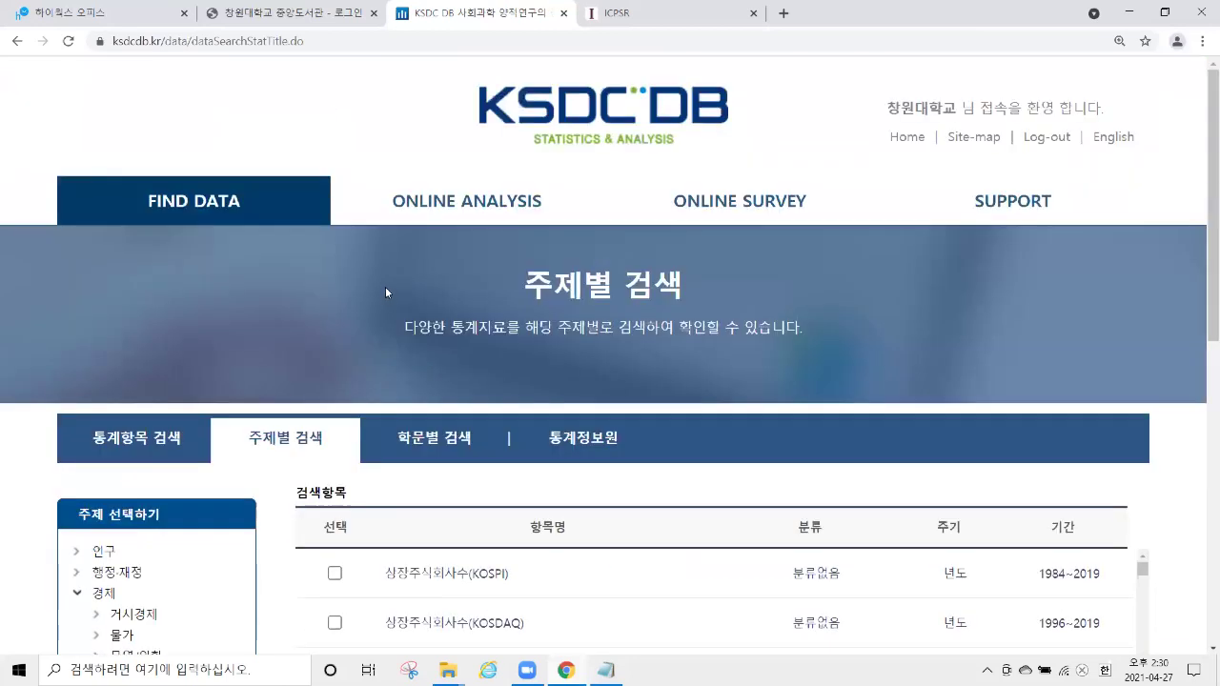
Go to the ONLINE ANALYSIS 온라인 통계분석 page and review its upload notes.
left_click(238, 214)
scroll(469, 378, "down", 3)
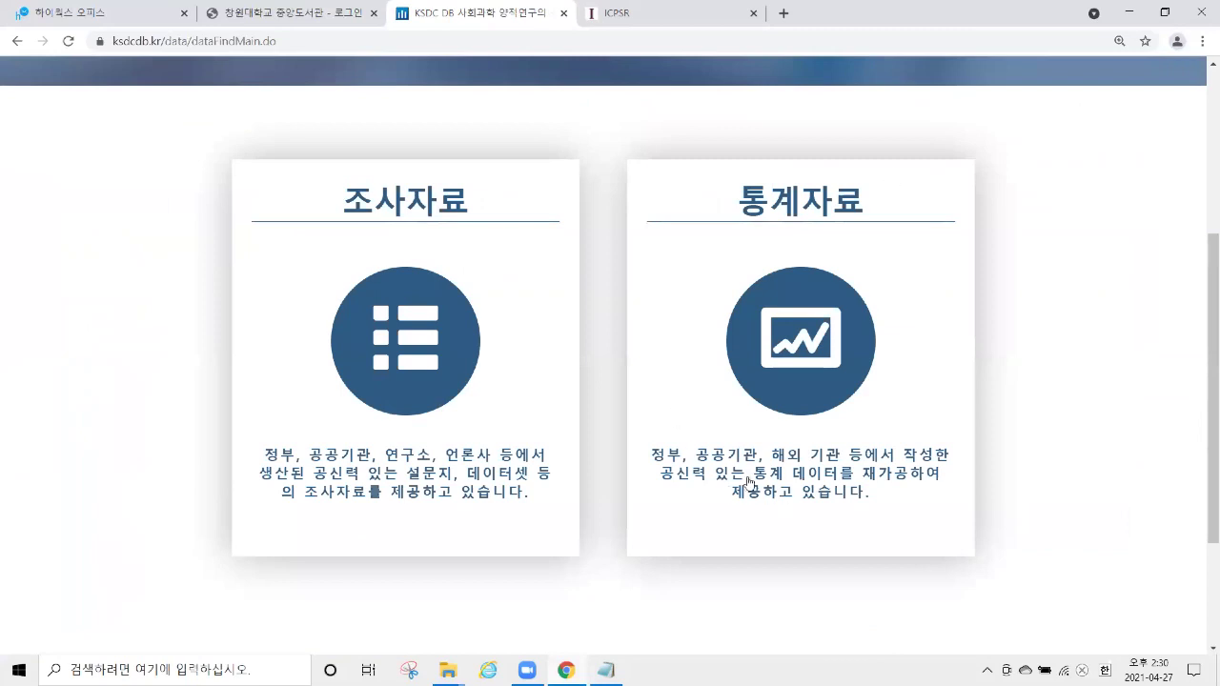
scroll(608, 391, "up", 3)
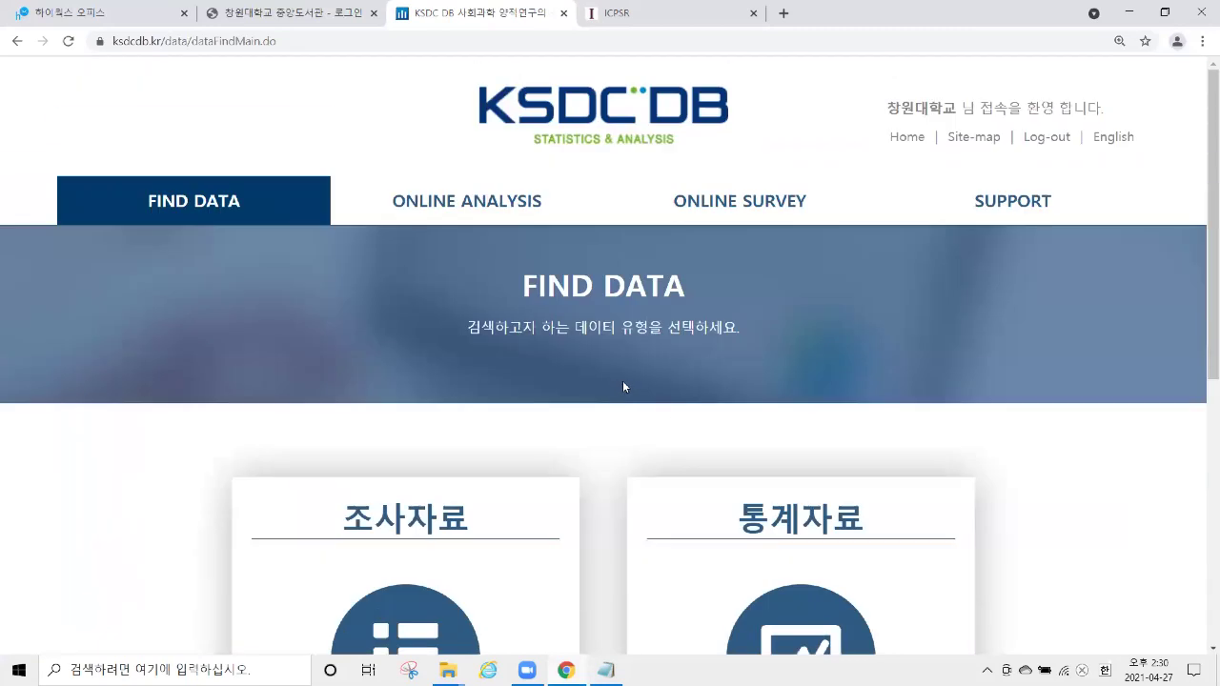
left_click(490, 213)
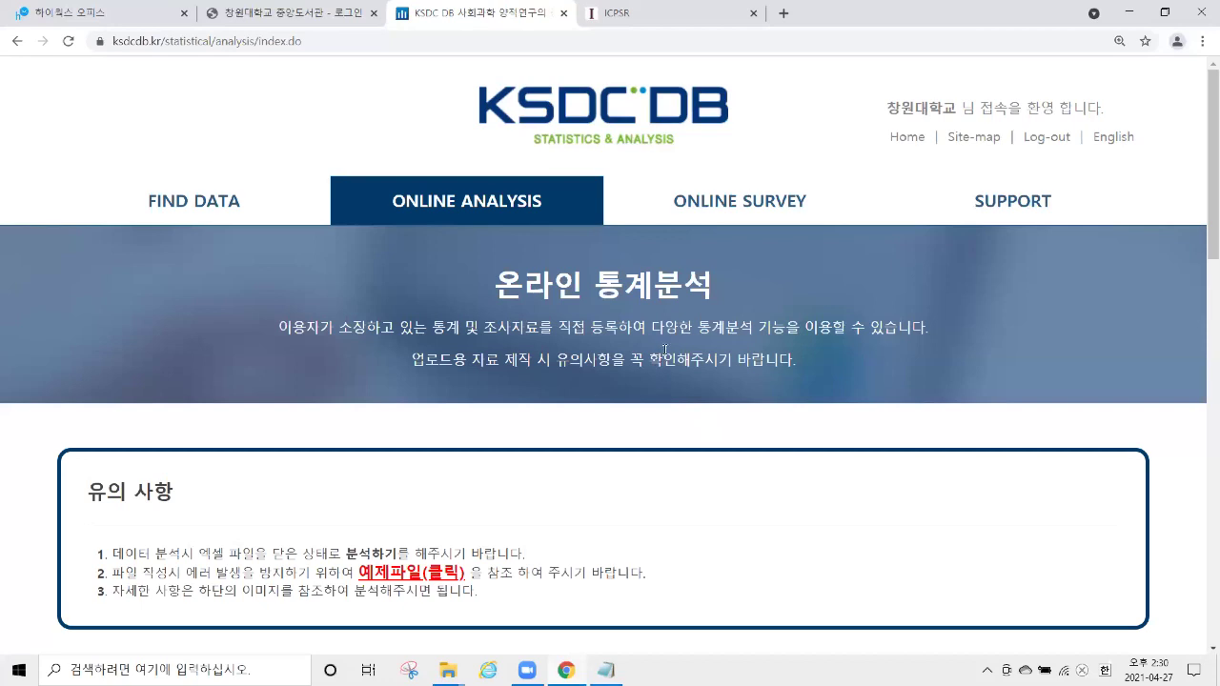
scroll(663, 333, "down", 6)
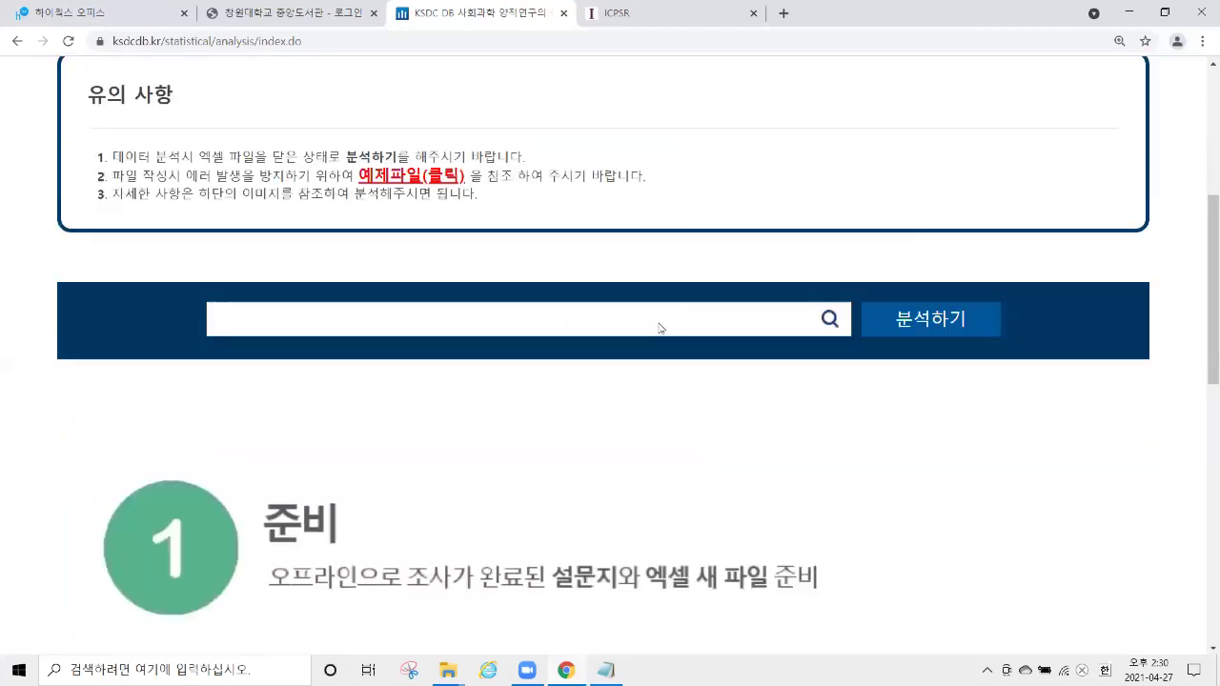
scroll(681, 327, "down", 3)
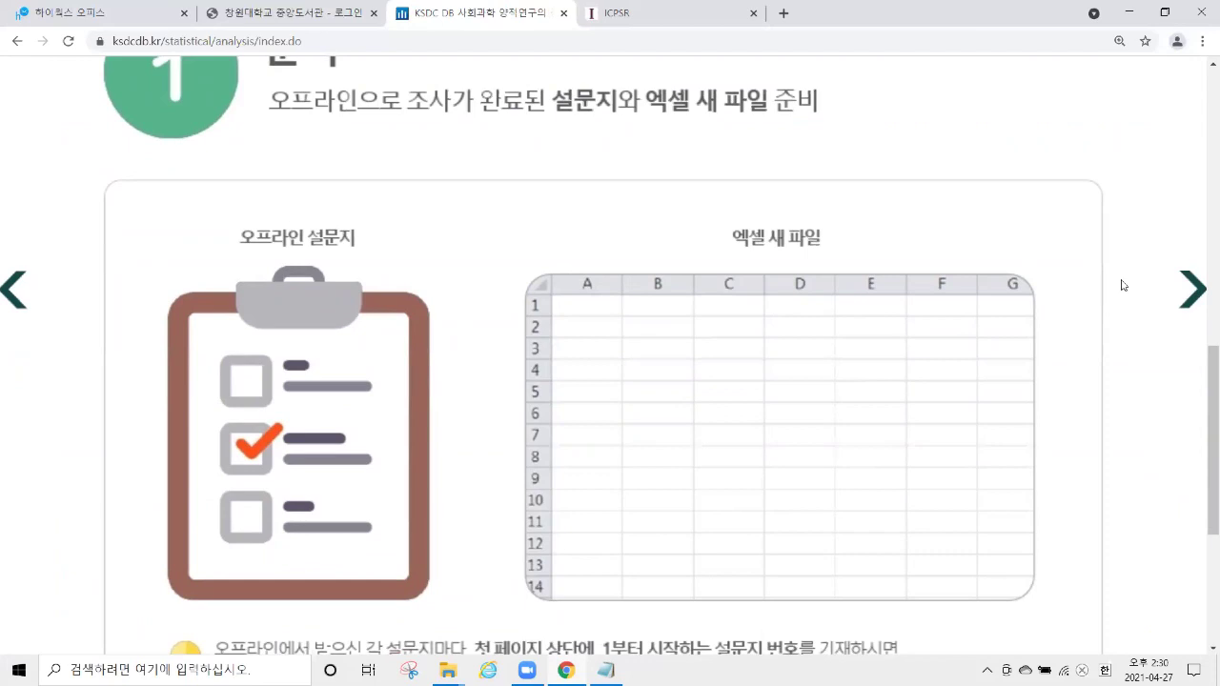
left_click(1191, 303)
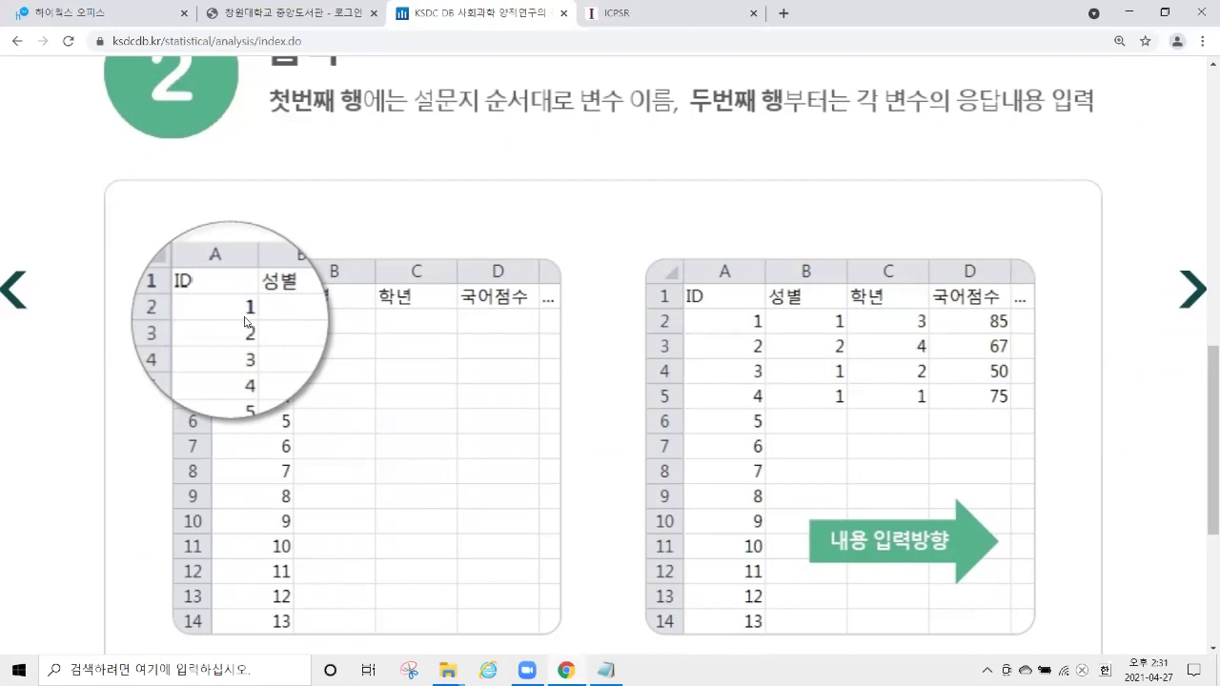
left_click(1178, 294)
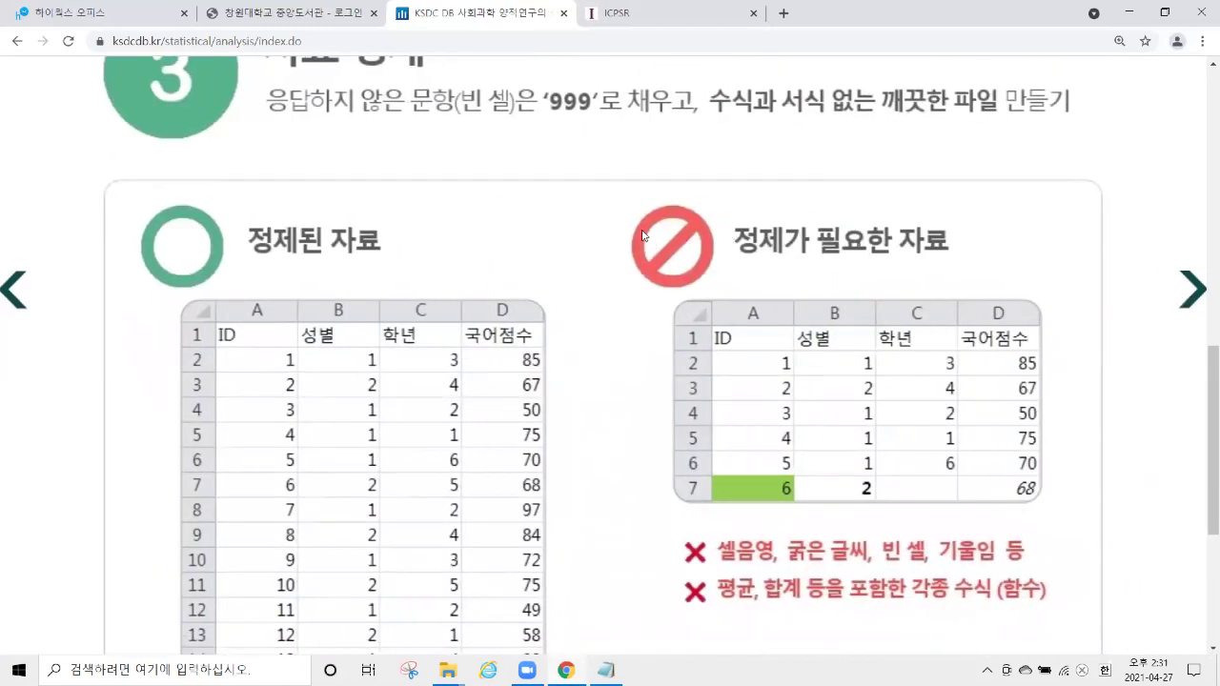
left_click(1187, 302)
Open 파일업로드(예시파일) in Excel from the course materials folder.
mouse_move(447, 670)
left_click(496, 629)
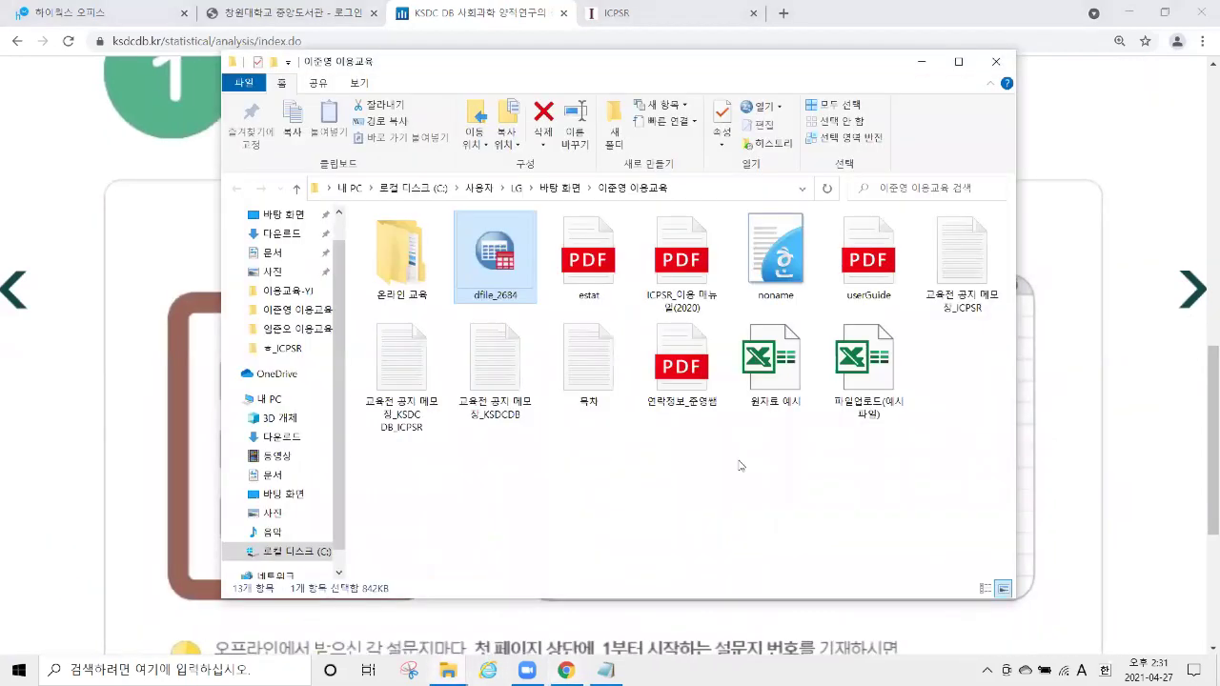
left_click(845, 366)
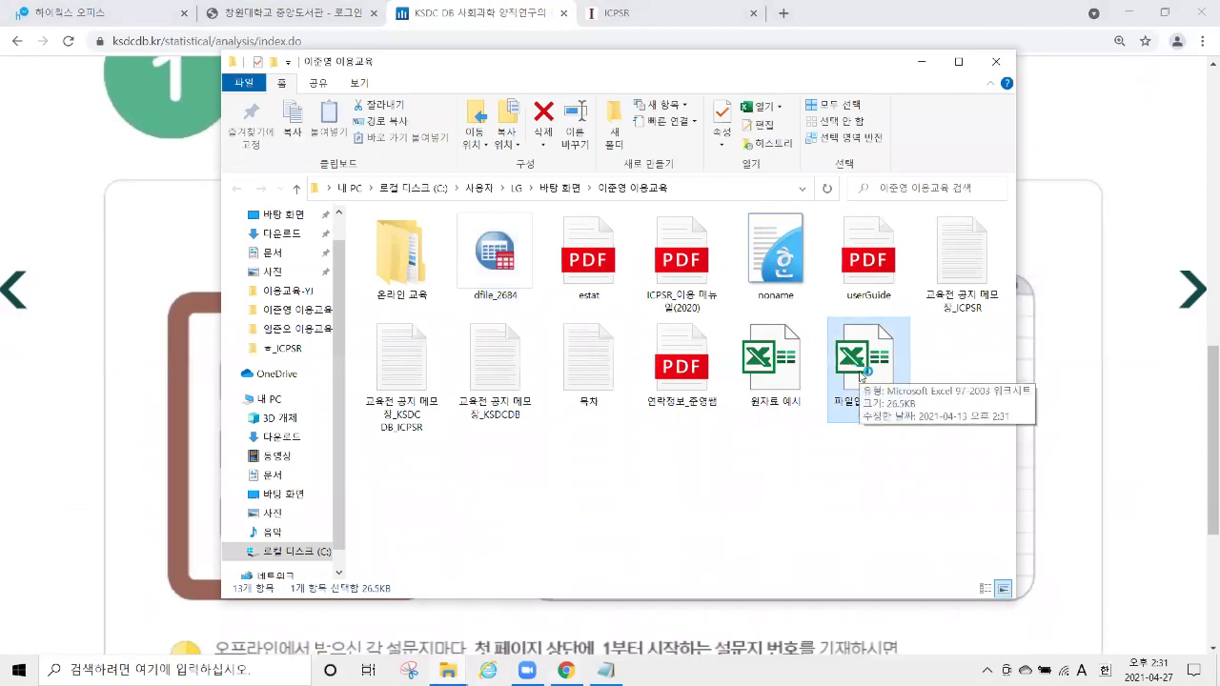
double_click(861, 378)
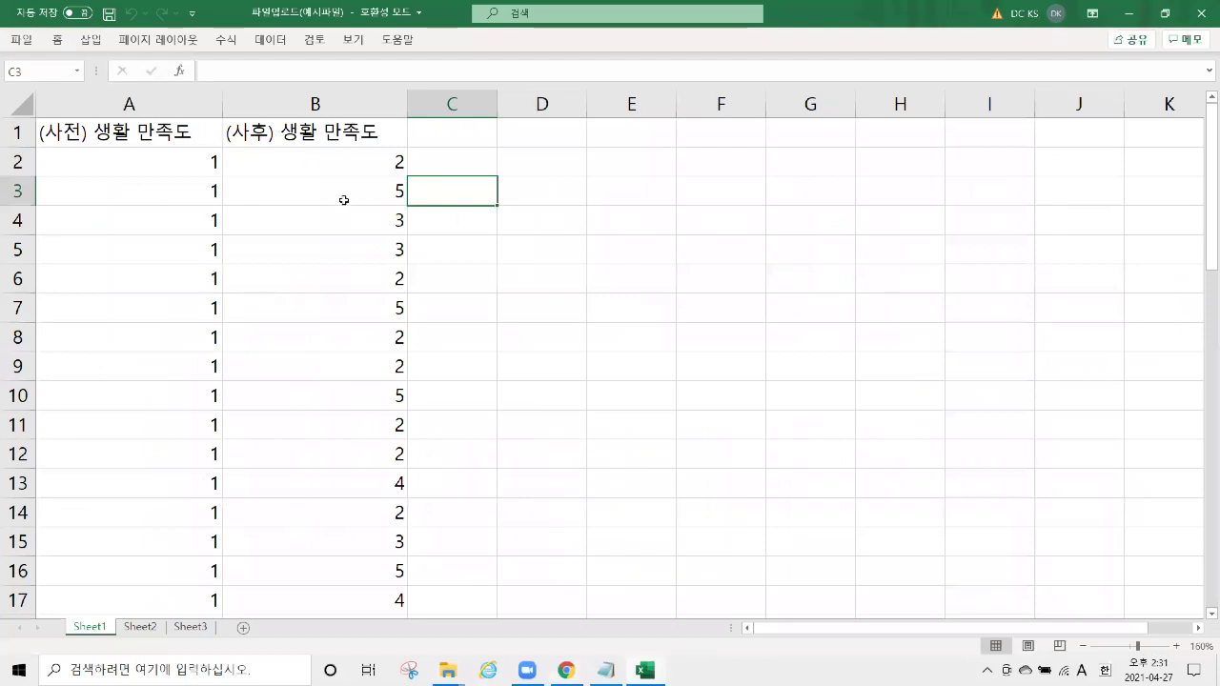
Highlight the (사전) and (사후) 생활 만족도 columns in the example workbook.
scroll(354, 212, "down", 1)
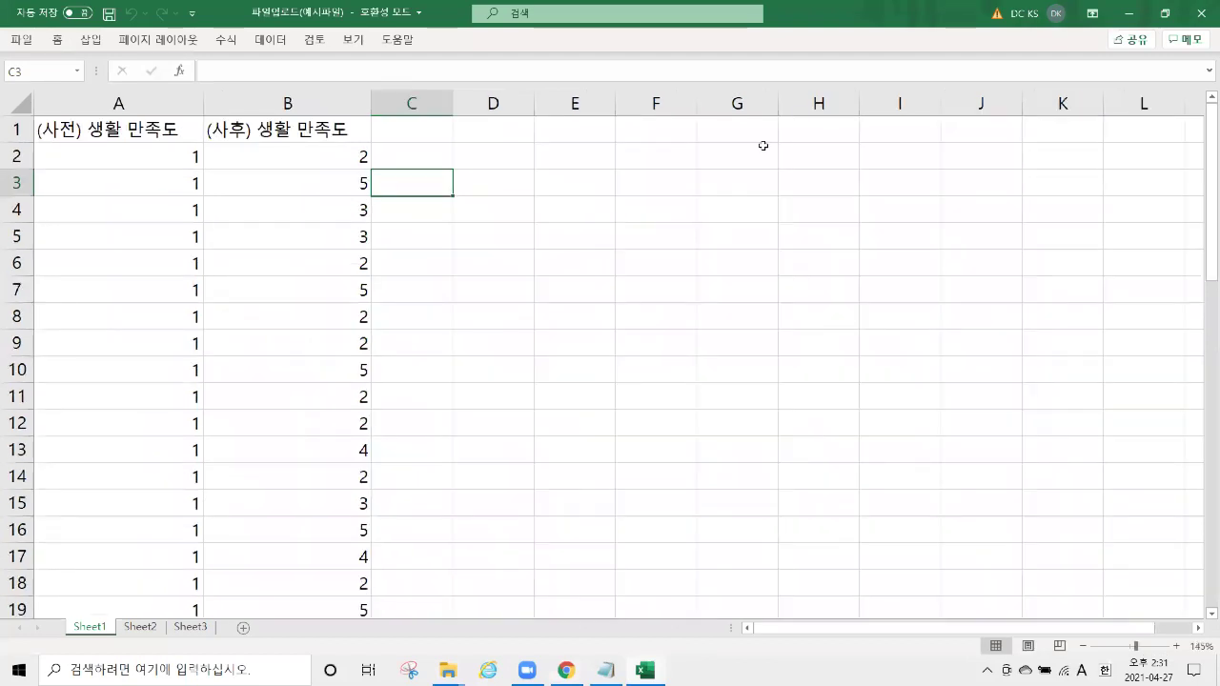
left_click(1128, 13)
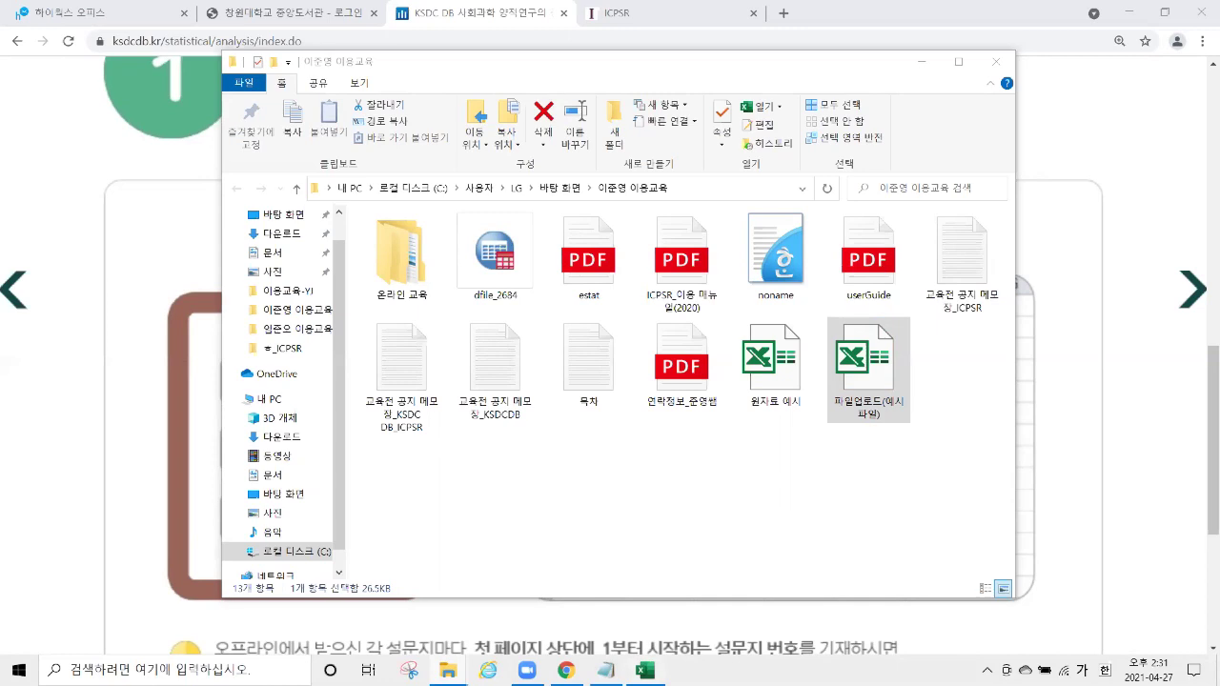
left_click(646, 670)
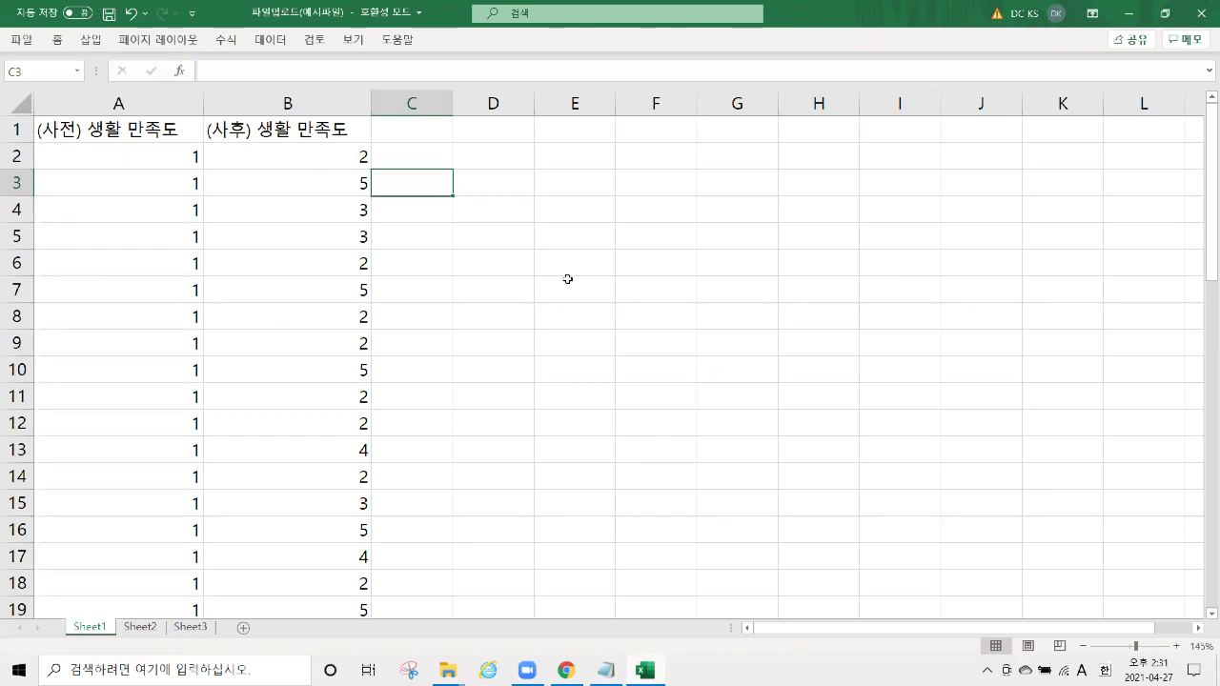
left_click(165, 121)
key("ctrl+shift+Down")
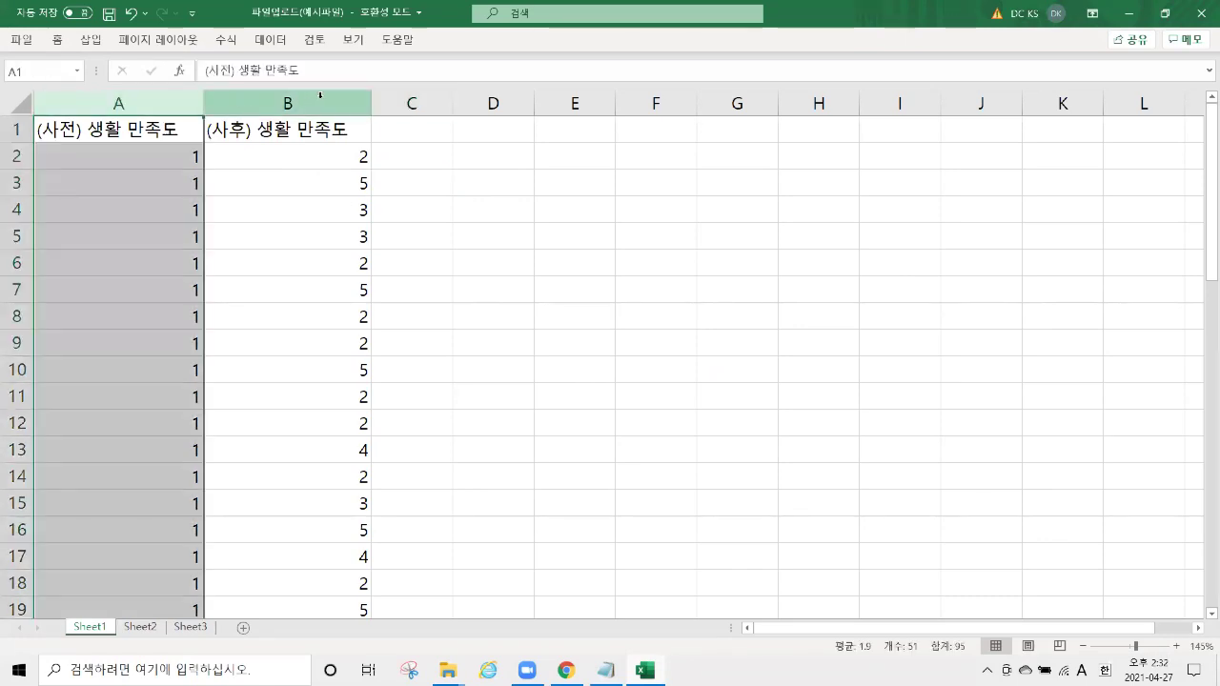
left_click(321, 94)
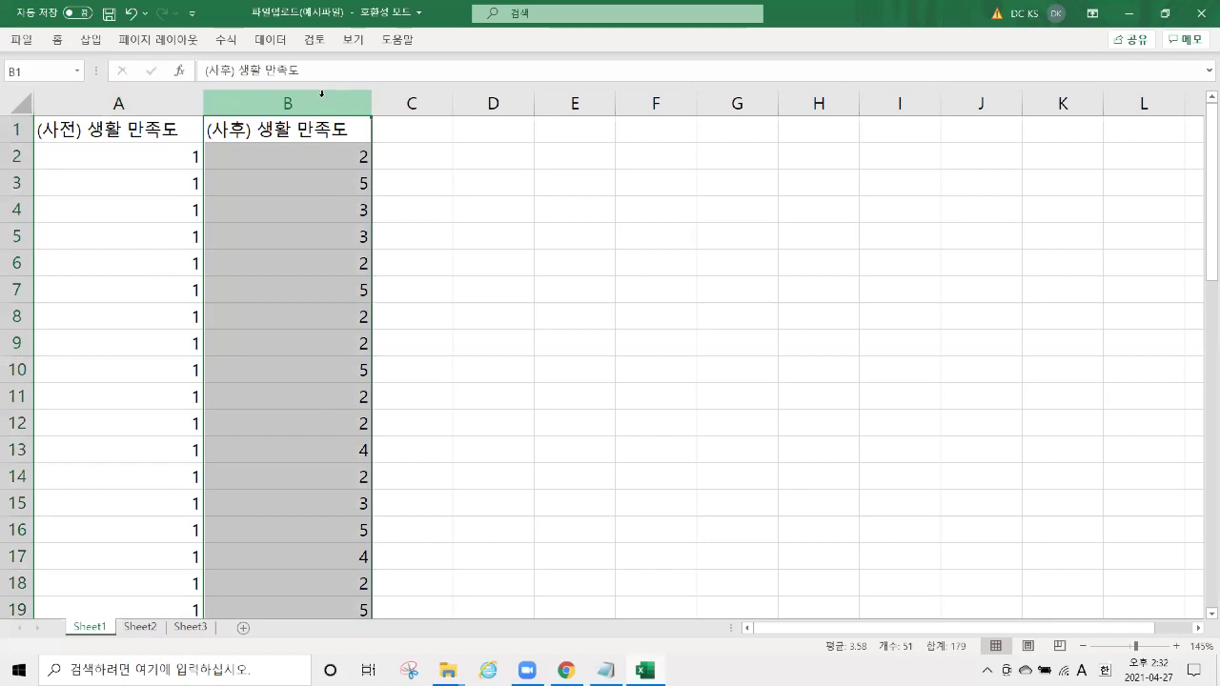
left_click(195, 101)
left_click(258, 99)
left_click(188, 99)
left_click(210, 99)
left_click(158, 103)
left_click(286, 100)
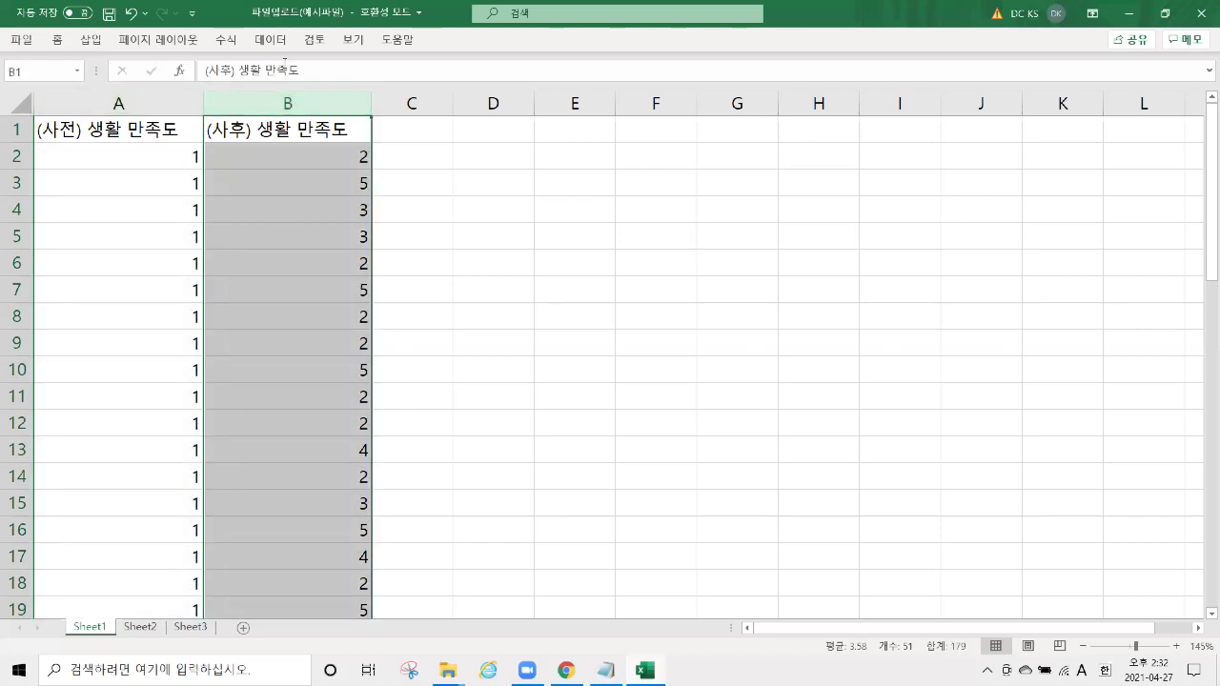
Point out the values in A2 and B3, save the workbook and quit Excel.
left_click(178, 151)
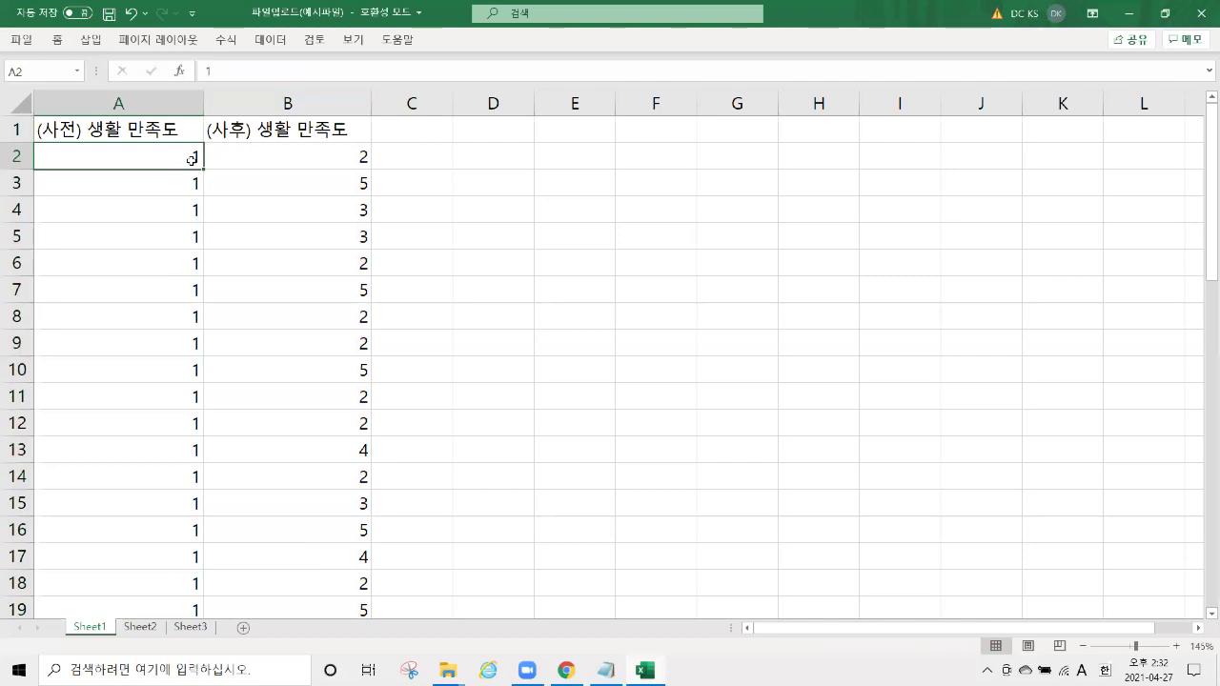
left_click(341, 185)
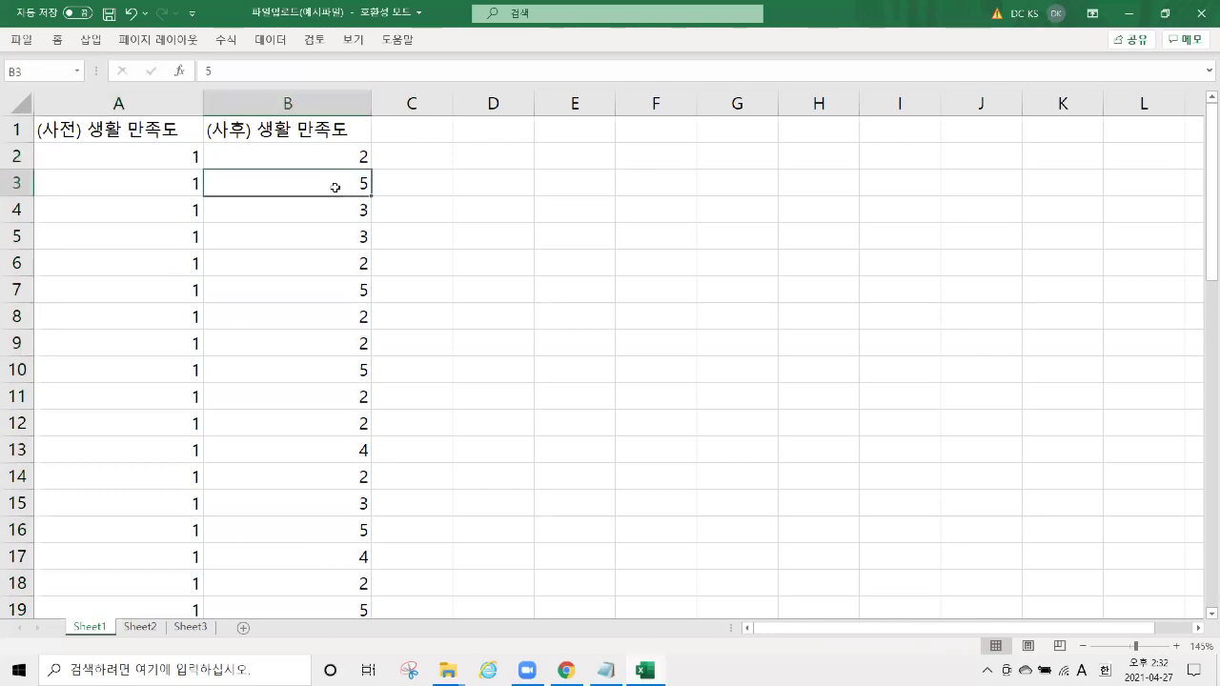
left_click(109, 14)
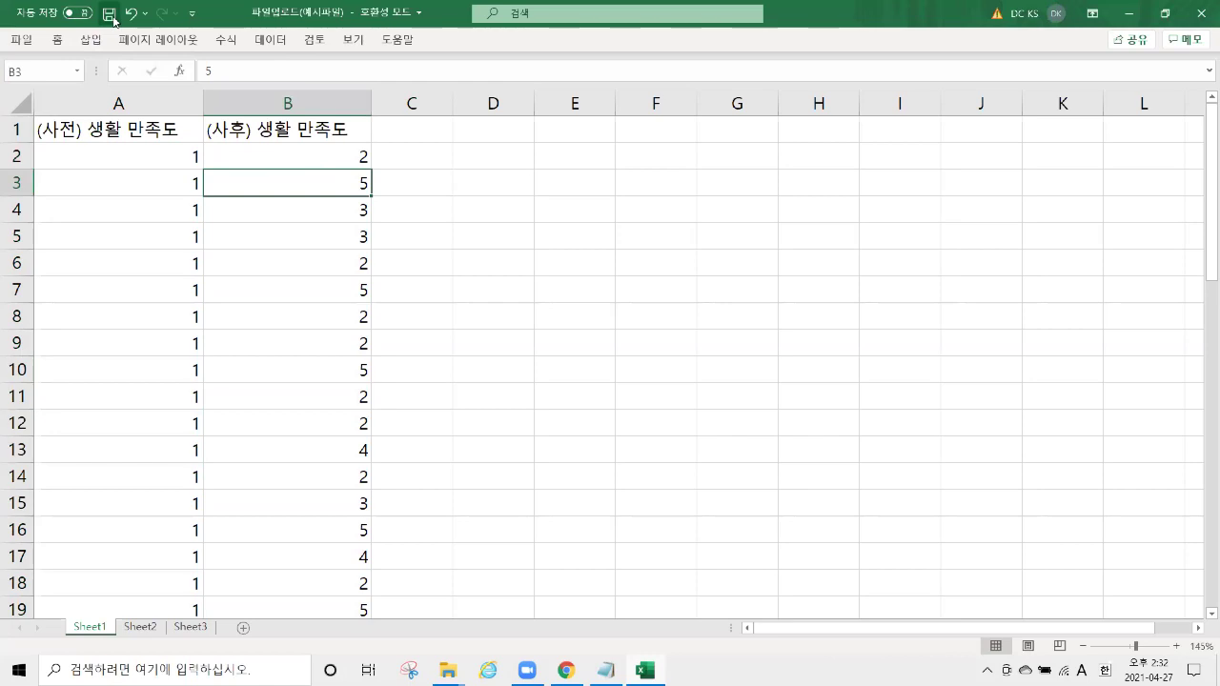
left_click(1201, 14)
left_click(1202, 14)
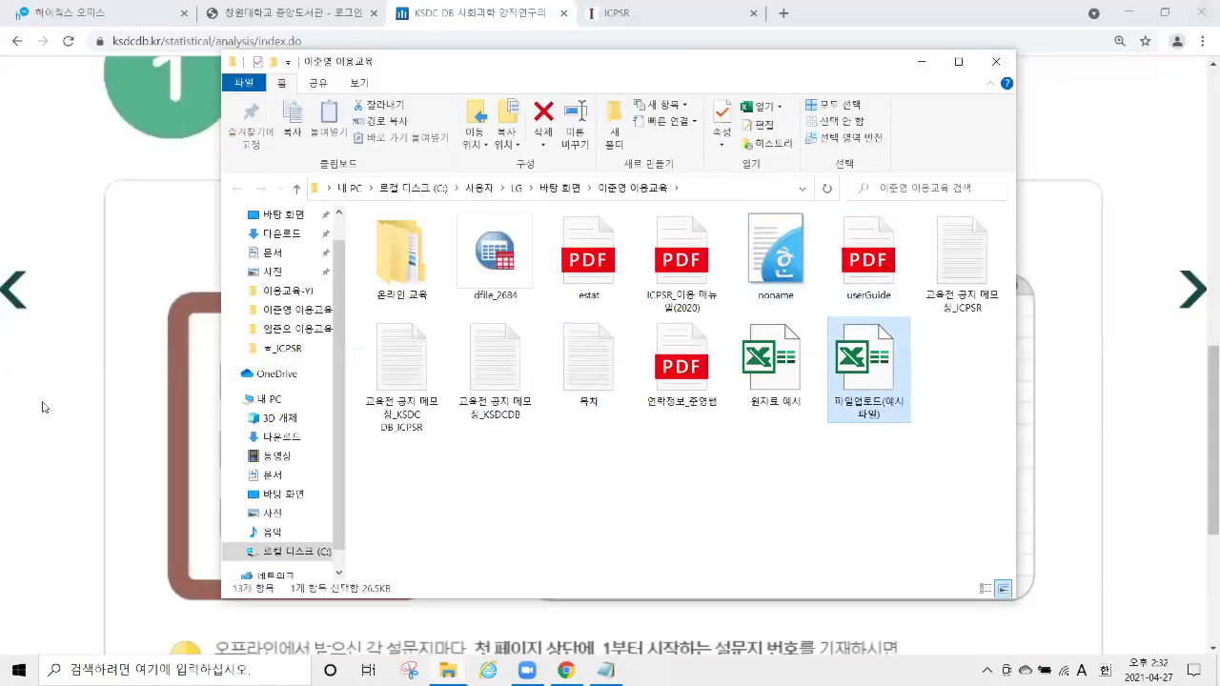
Upload 파일업로드(예시파일).xls on the online analysis page and run its data check.
left_click(46, 407)
scroll(587, 297, "up", 4)
scroll(588, 299, "up", 3)
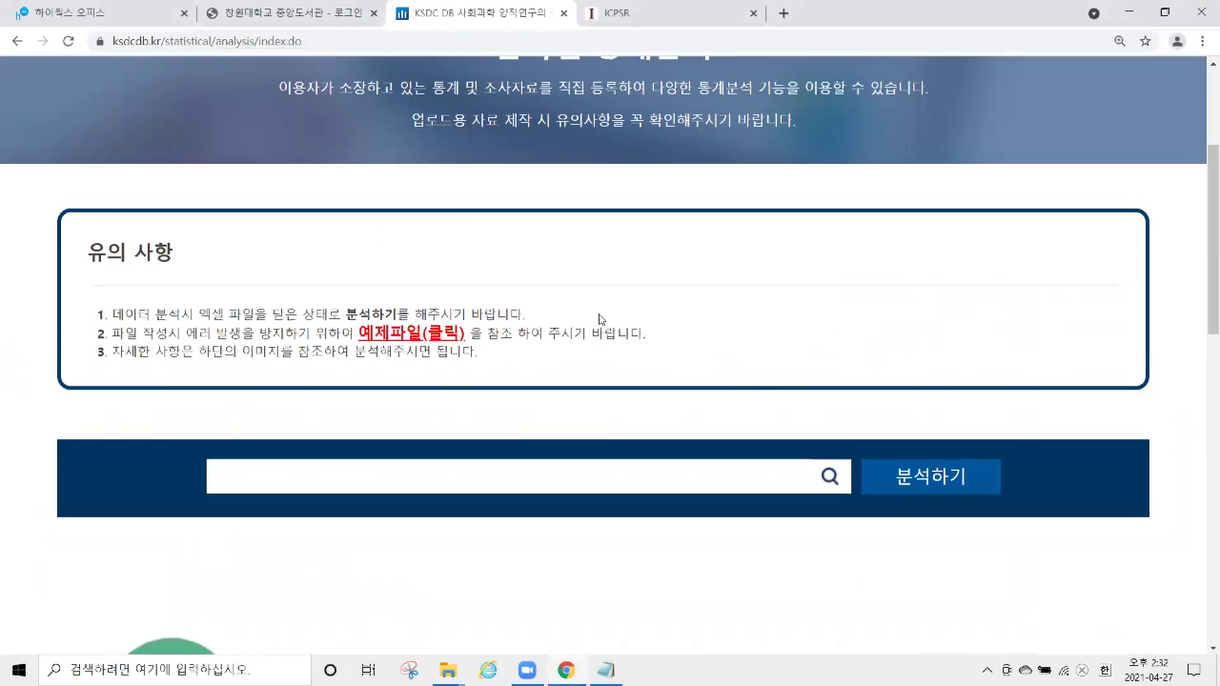
scroll(613, 299, "down", 2)
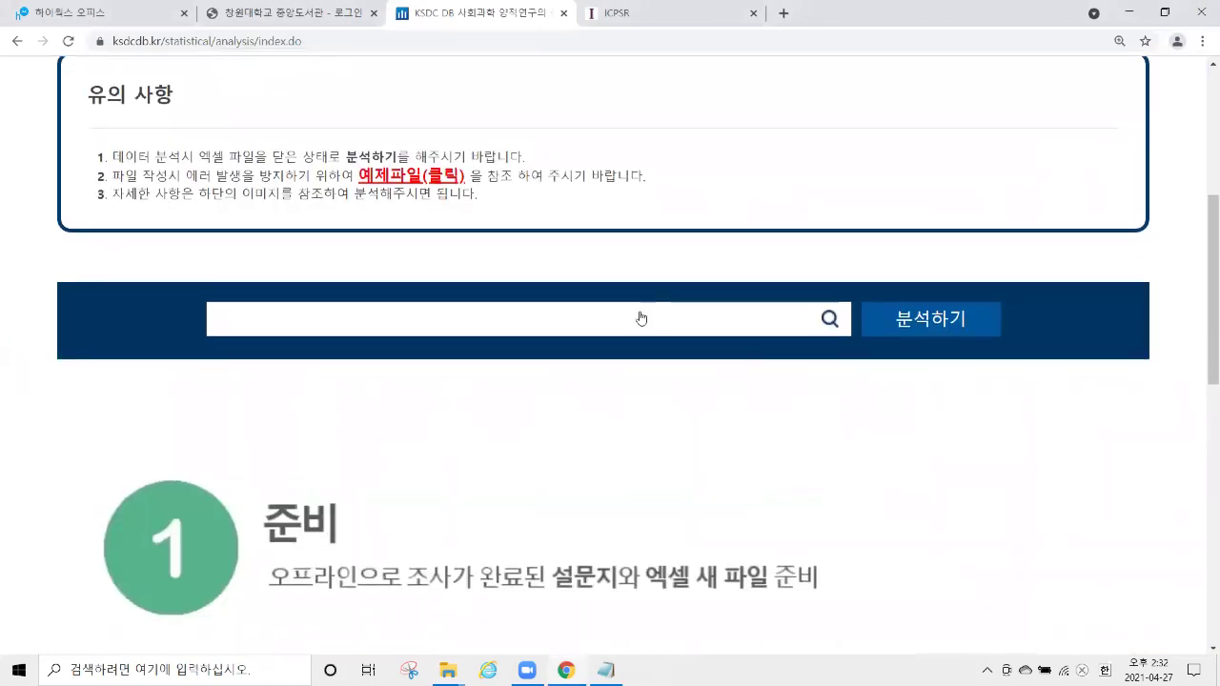
left_click(603, 322)
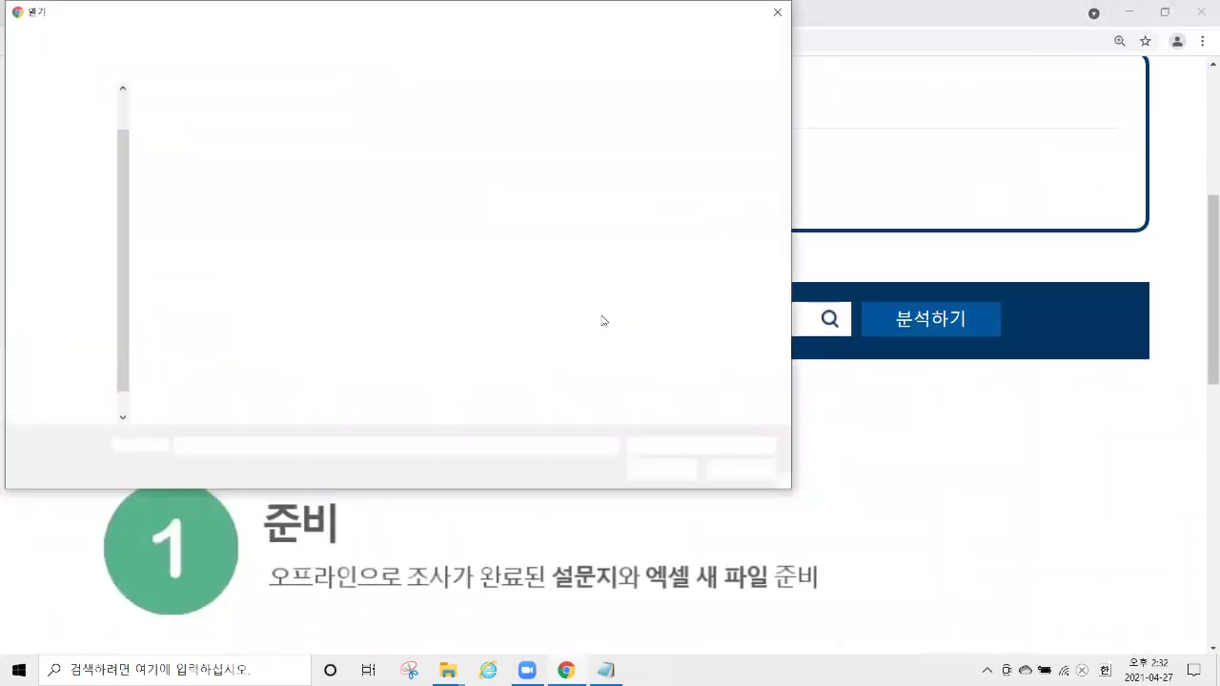
left_click(258, 322)
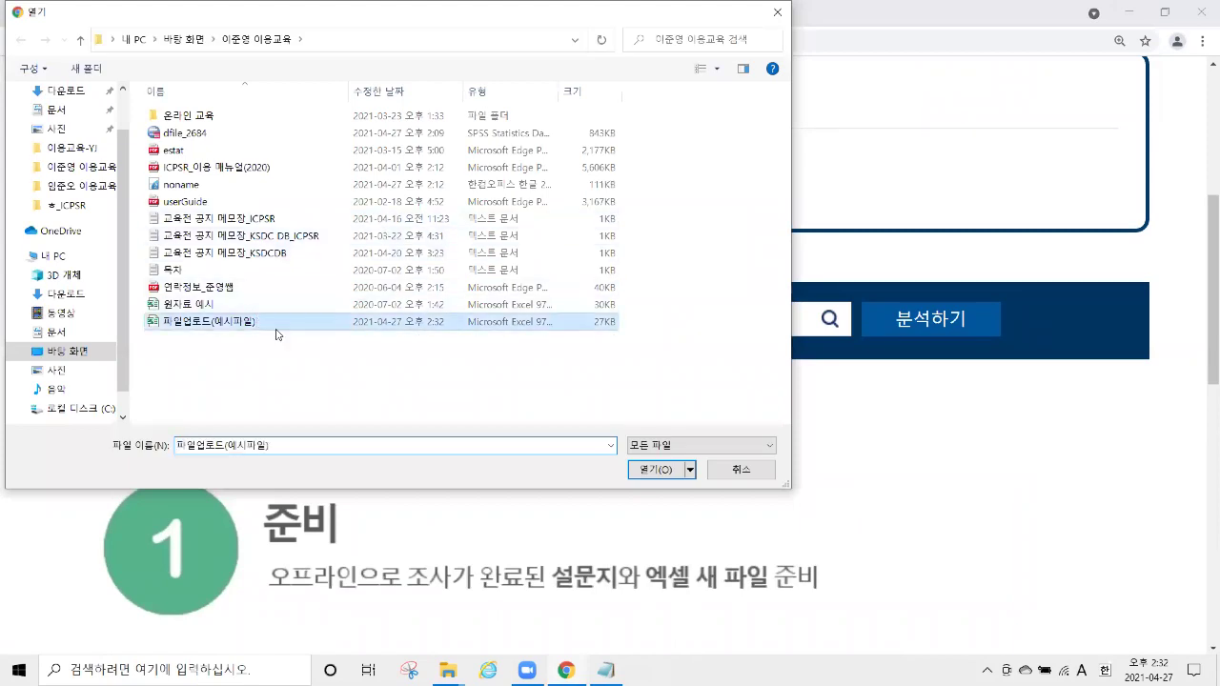
left_click(652, 471)
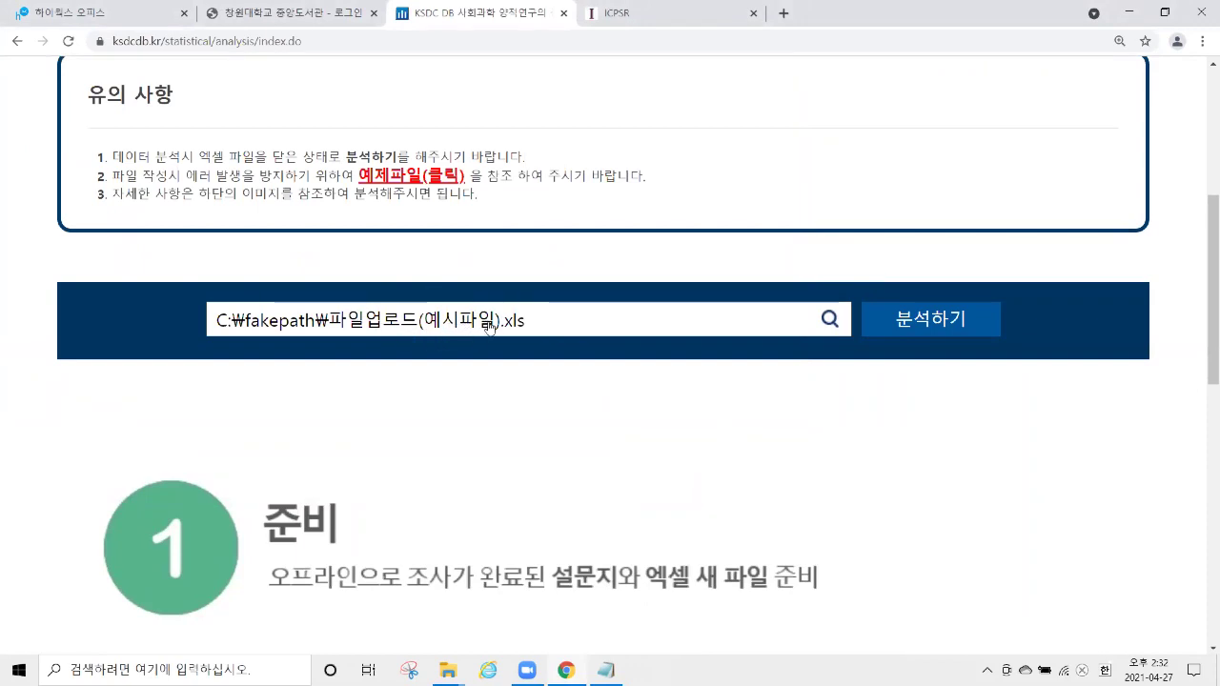
left_click(915, 330)
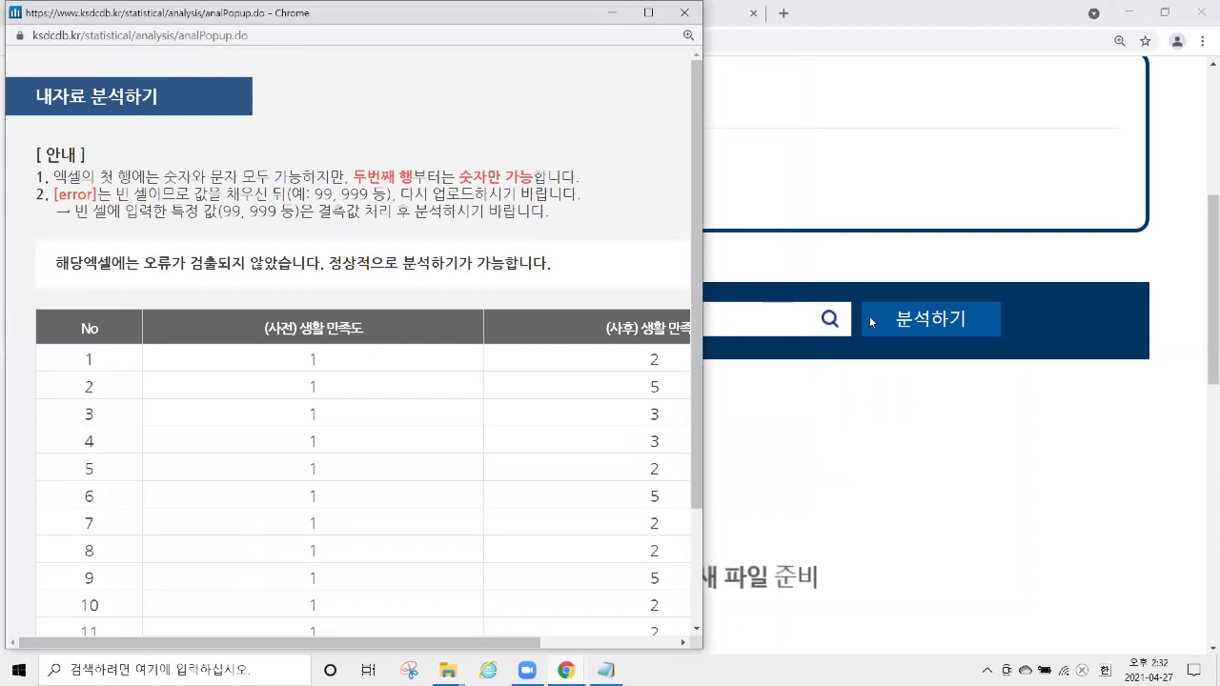
Widen the 내자료 분석하기 popup and send the error-free data to E-STAT 3.0 (통계분석3.0).
left_click_drag(871, 322, 893, 322)
left_click_drag(149, 263, 567, 269)
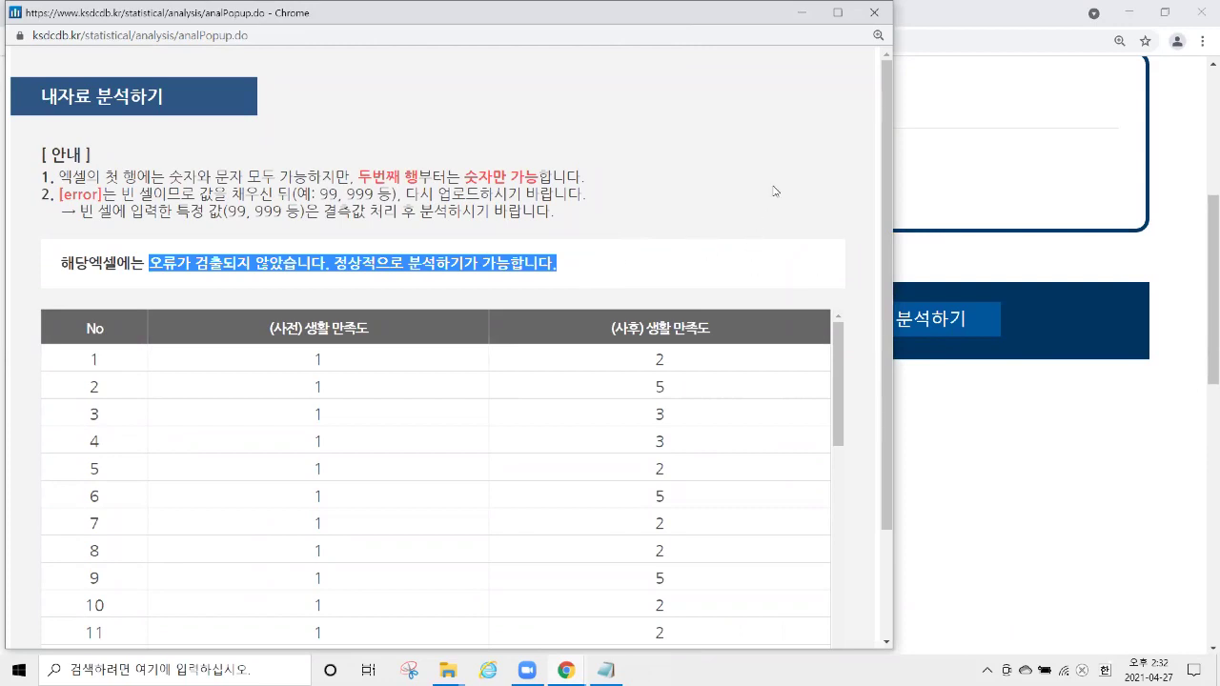
scroll(763, 315, "down", 2)
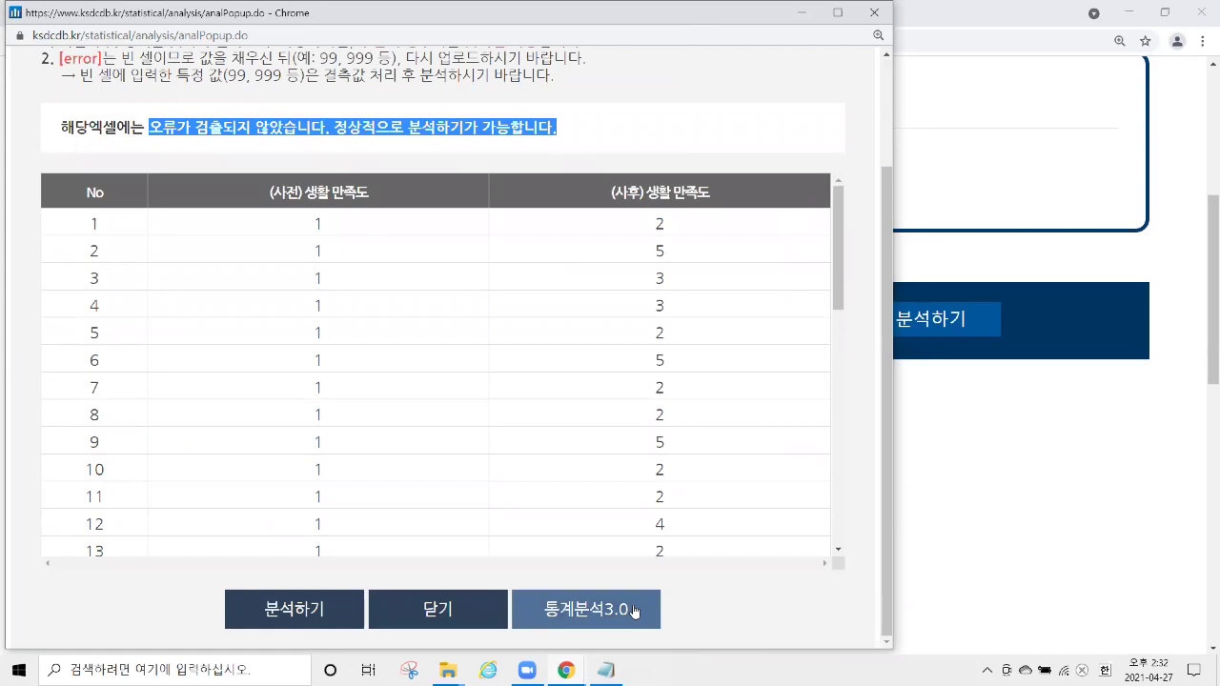
left_click(635, 611)
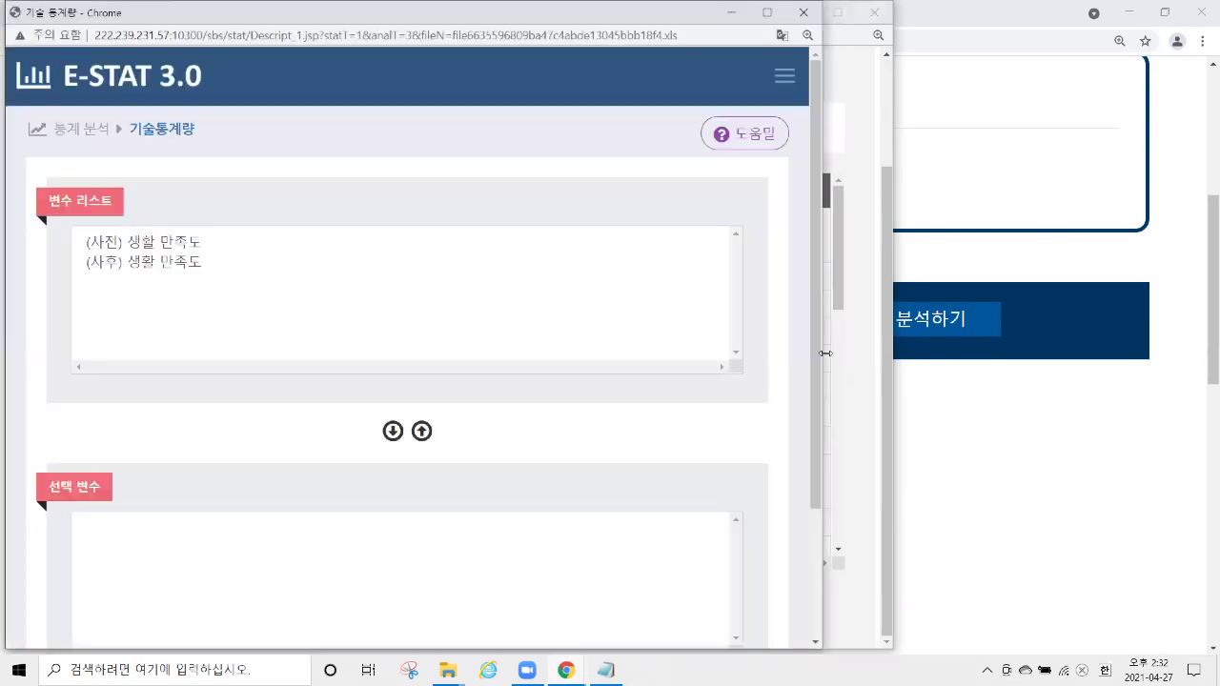
Enlarge E-STAT, pick both satisfaction variables, and open 독립표본T검정 under 통계 분석.
left_click_drag(825, 354, 1083, 353)
left_click(529, 253)
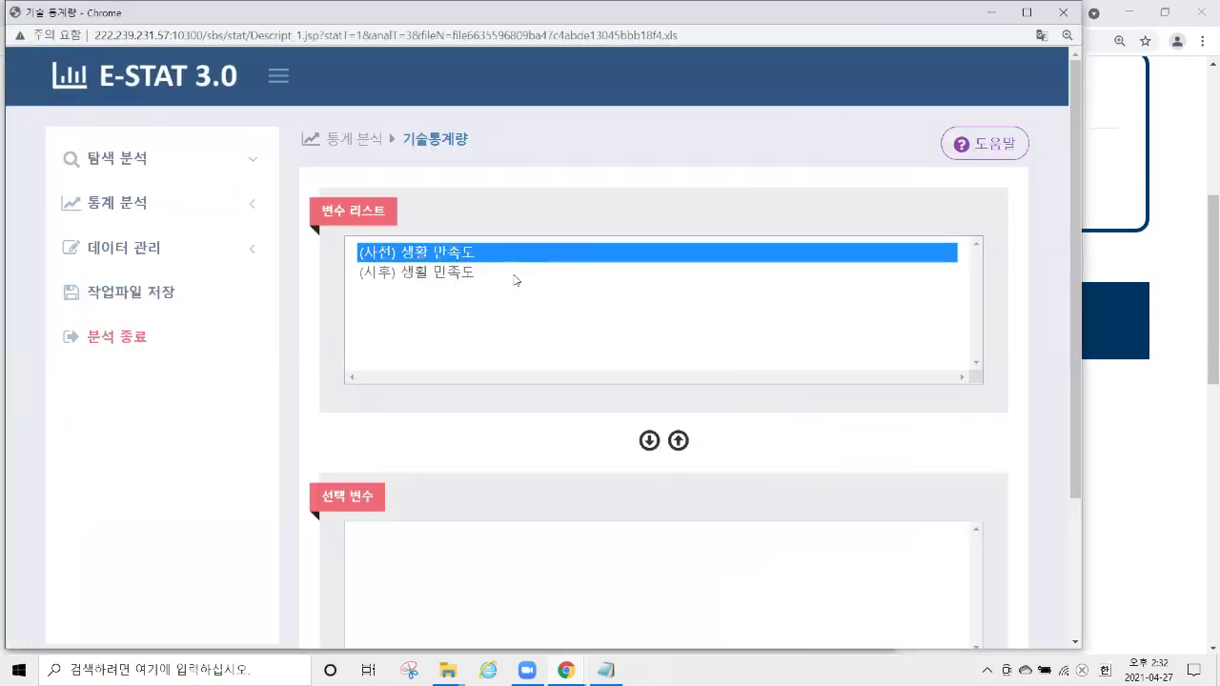
left_click(515, 276)
left_click(213, 193)
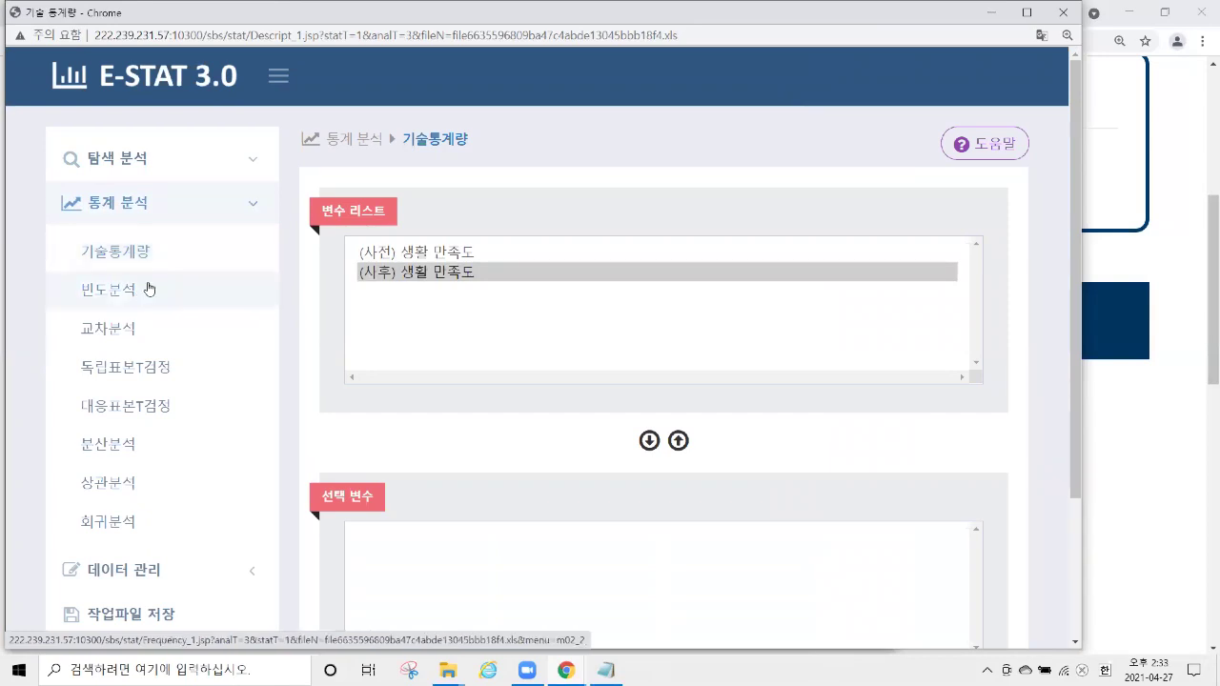
left_click(134, 370)
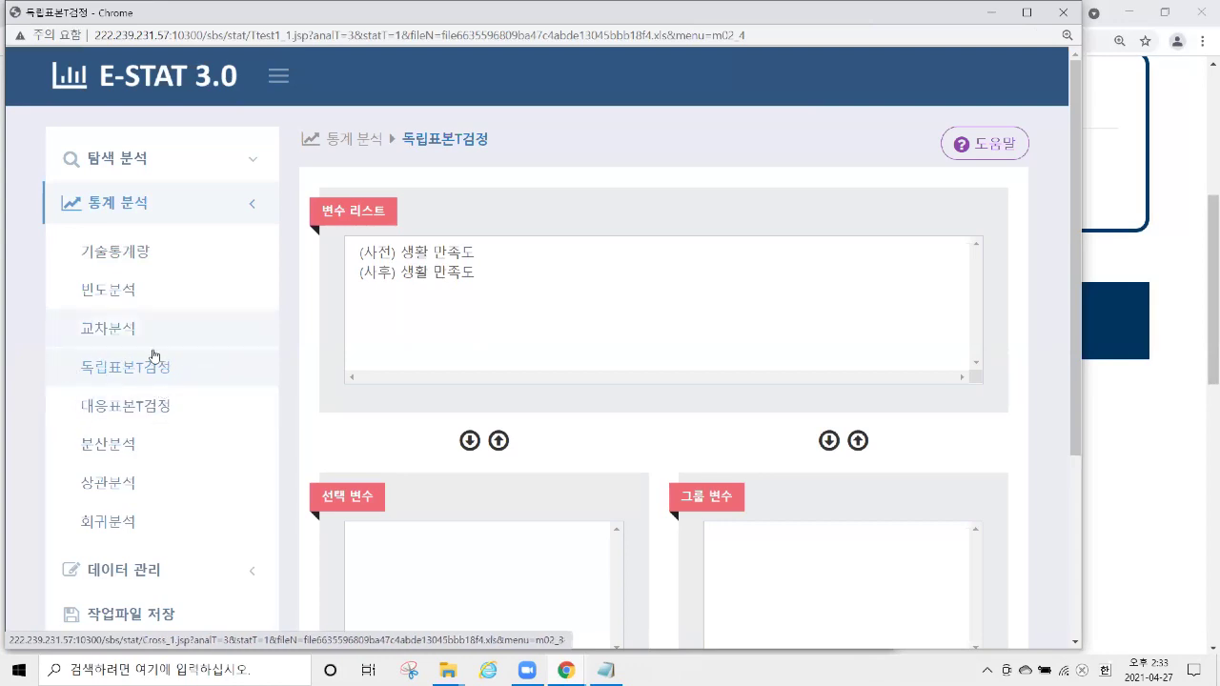
Compare the 대응표본T검정, 분산분석 and 독립표본T검정 pages, settling on 대응표본T검정.
left_click(151, 408)
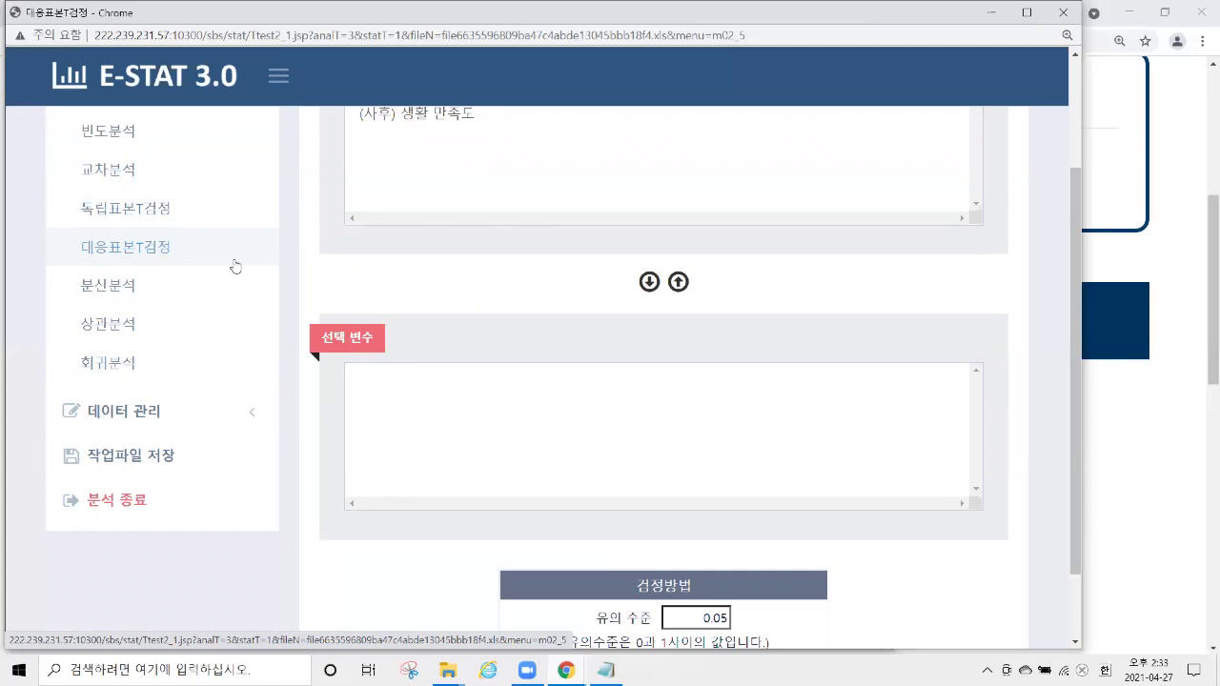
left_click(200, 288)
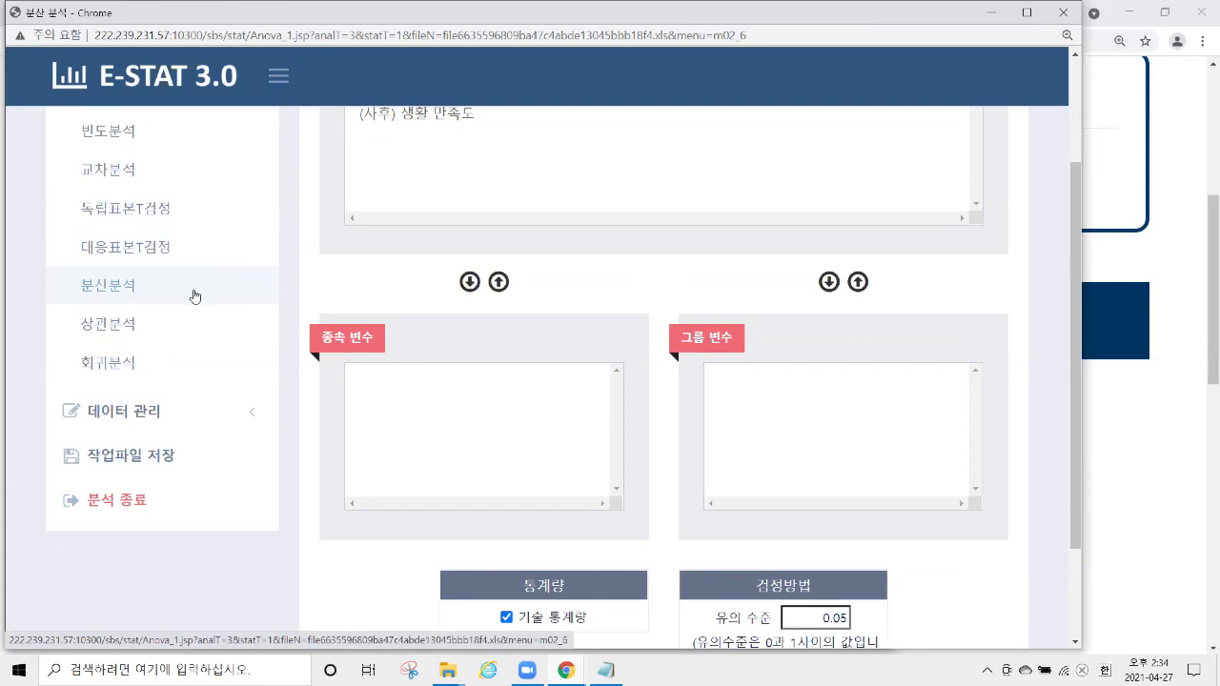
scroll(196, 288, "up", 1)
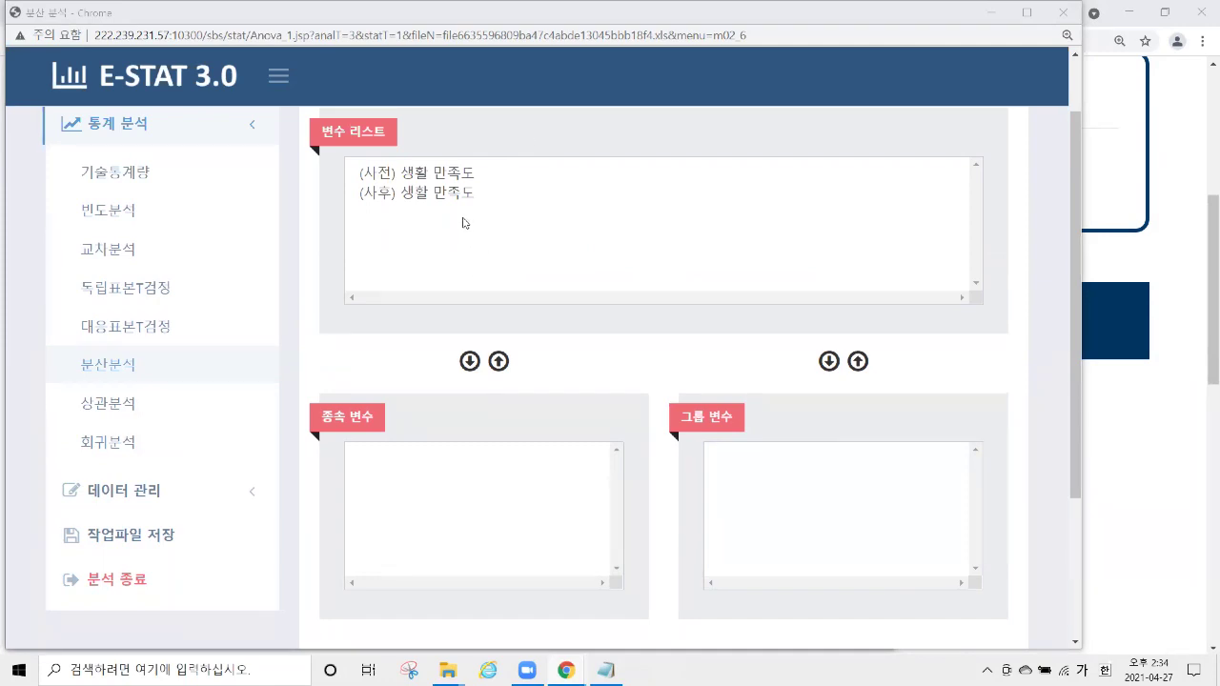
left_click(169, 288)
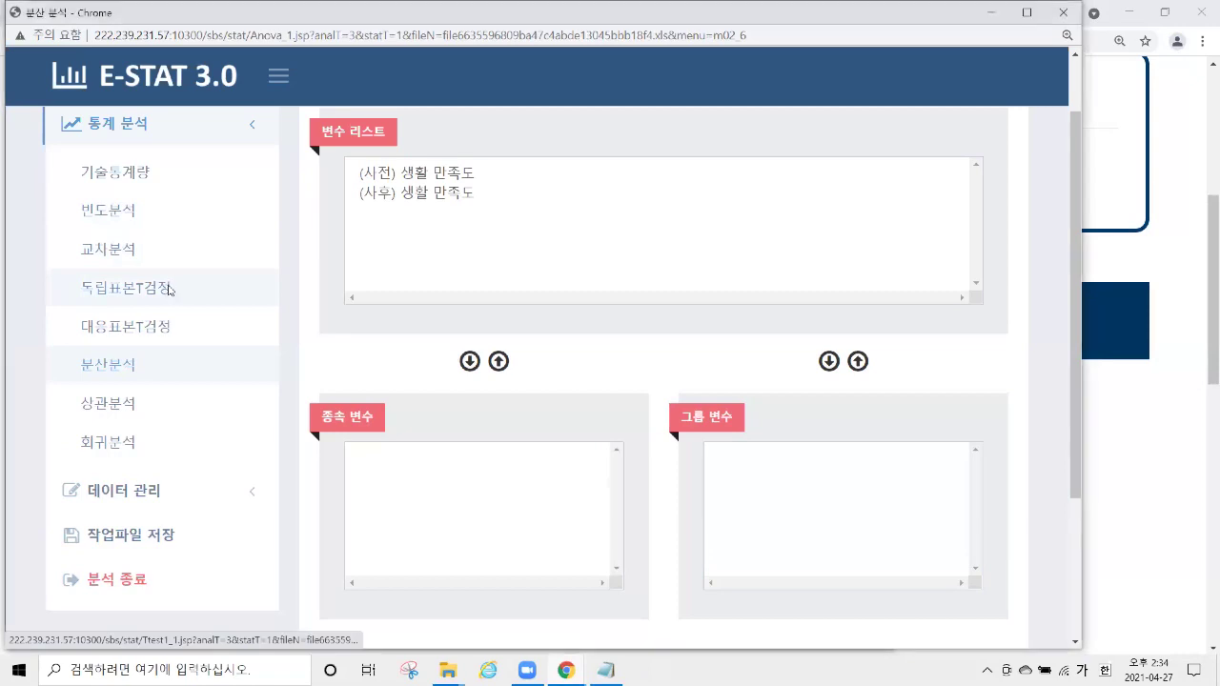
scroll(222, 308, "down", 2)
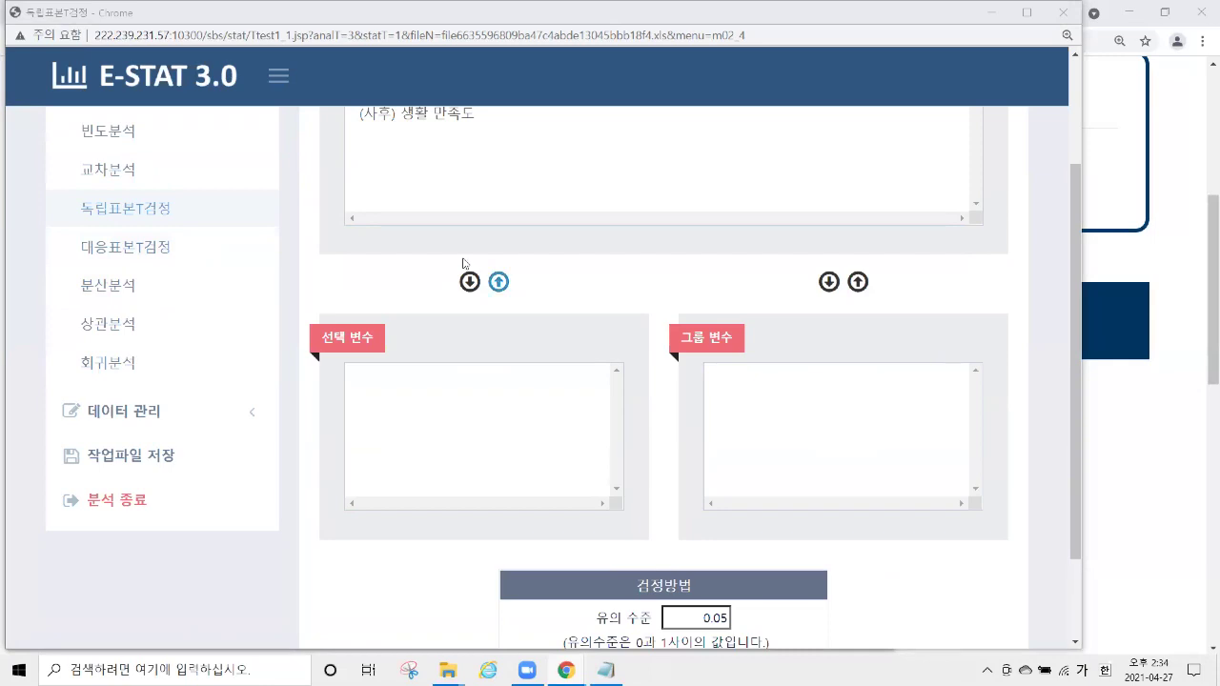
left_click(186, 261)
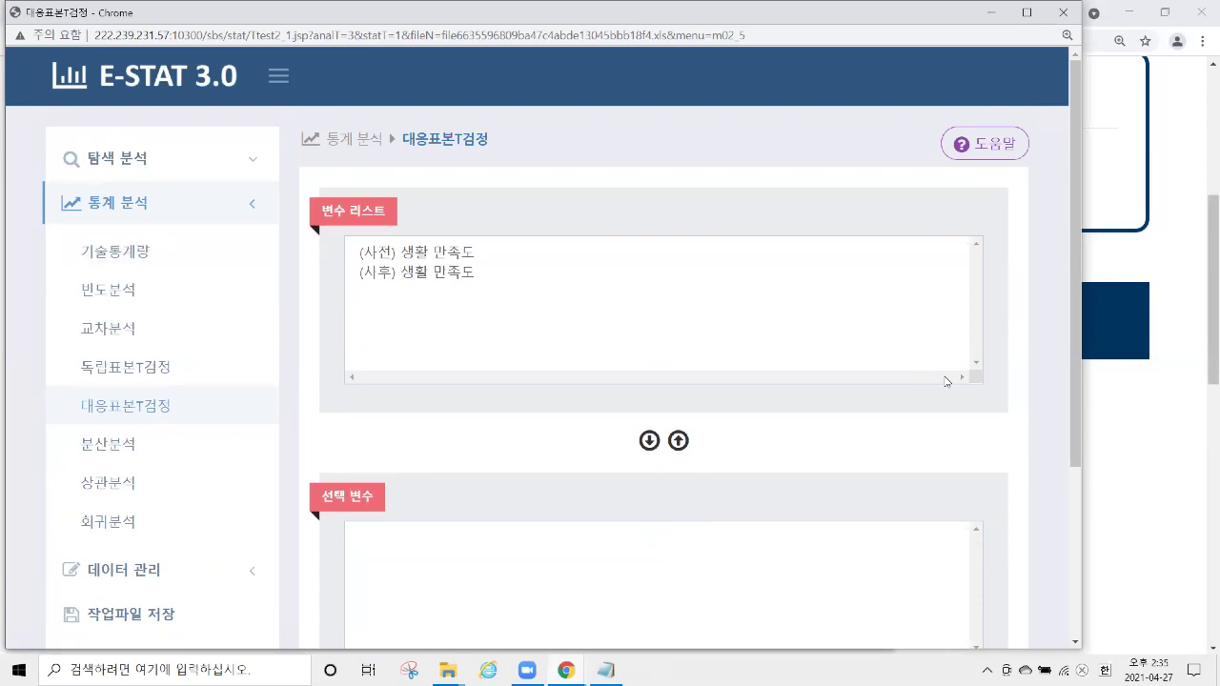
Run a paired t-test on (사전) and (사후) 생활 만족도, giving means 1.900 versus 3.580.
left_click(484, 253)
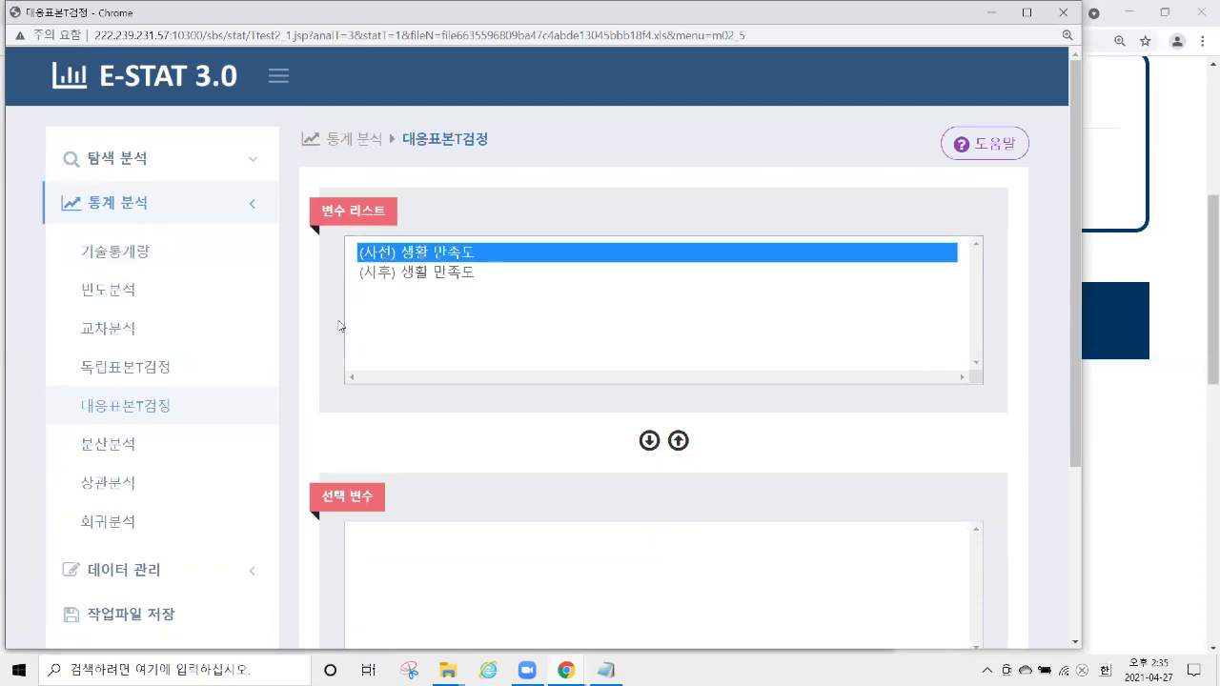
left_click(515, 277, "shift")
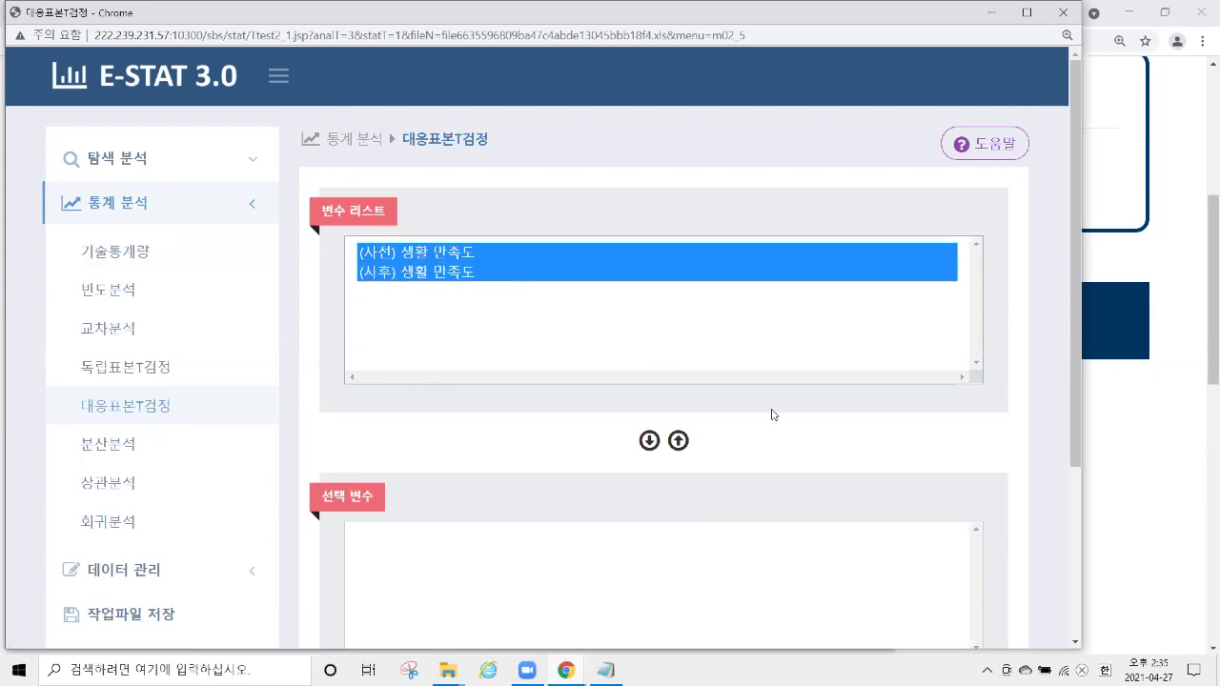
left_click(649, 440)
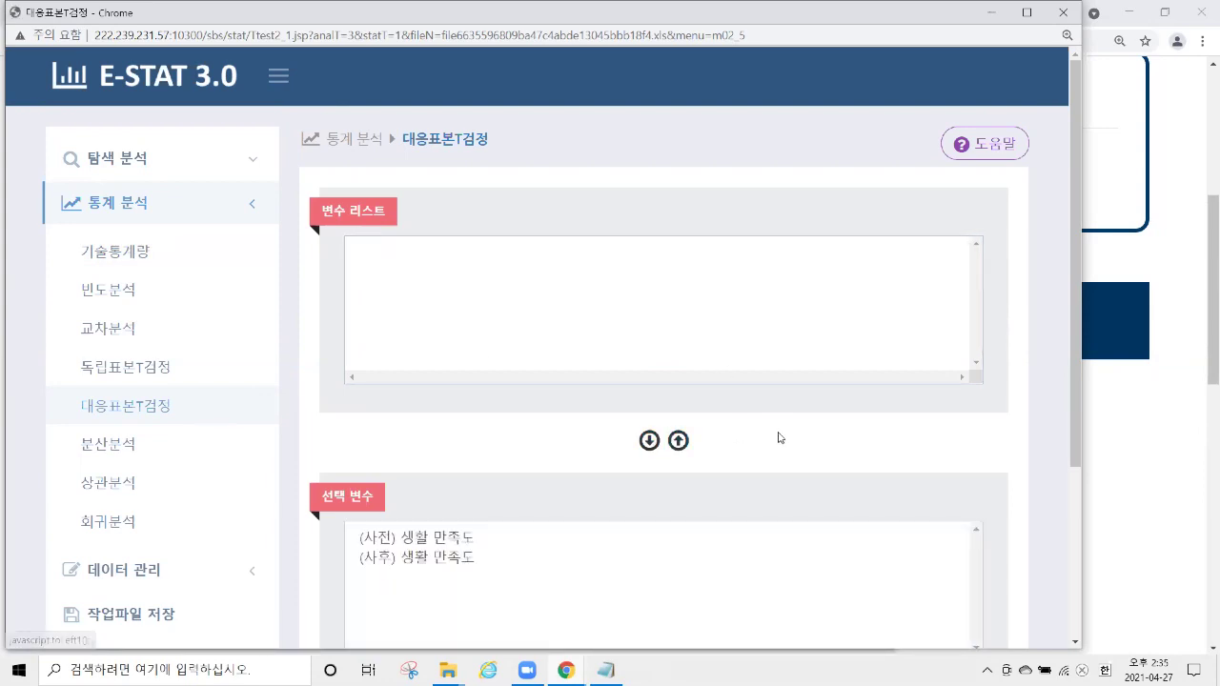
scroll(772, 436, "down", 3)
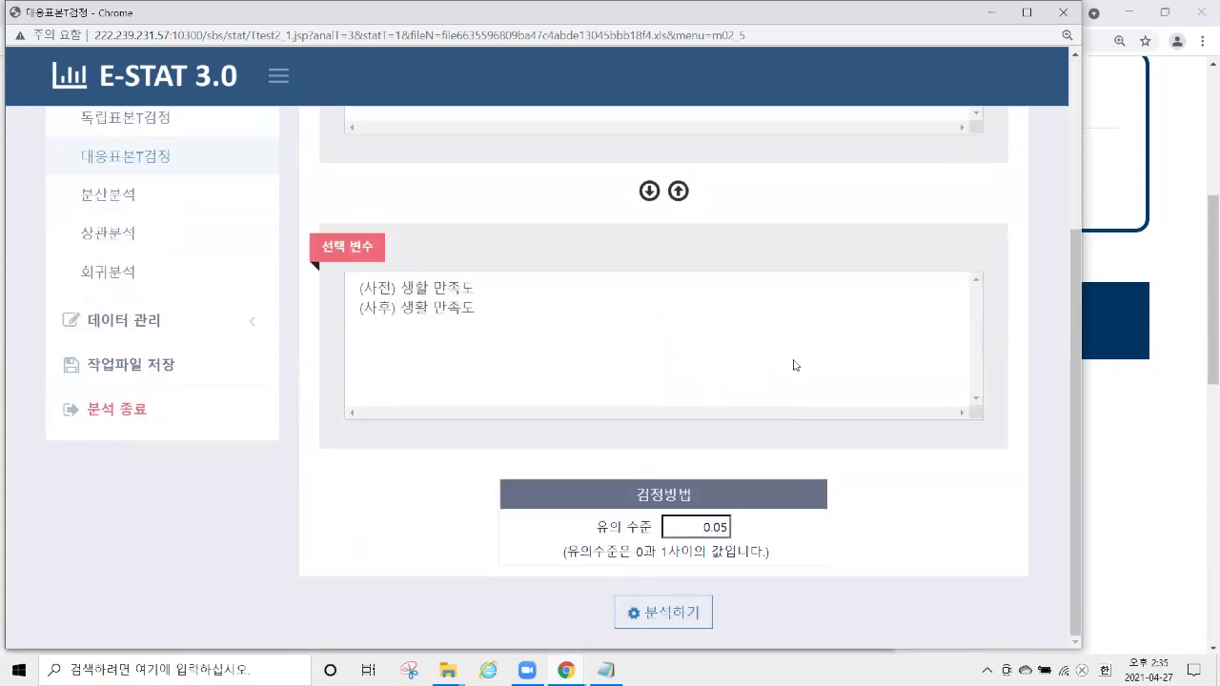
left_click(668, 613)
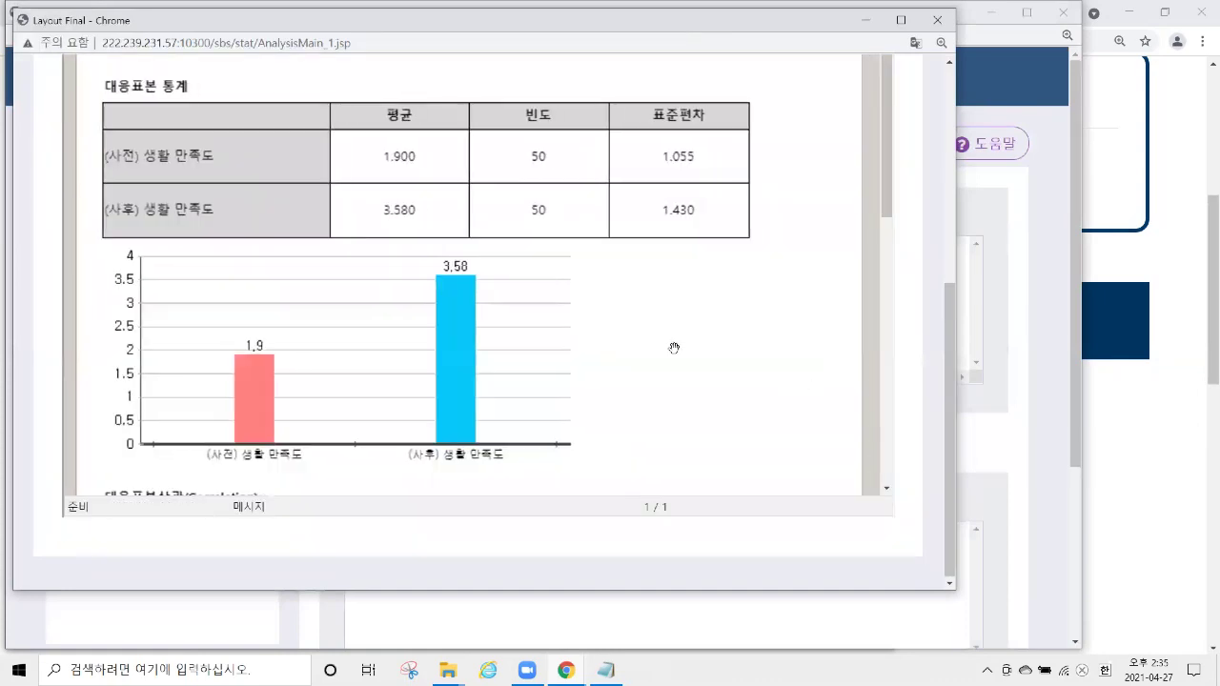
Review the paired t-test report (pre–post correlation 0.405, p 0.004), then close the Layout Final window.
scroll(577, 286, "up", 5)
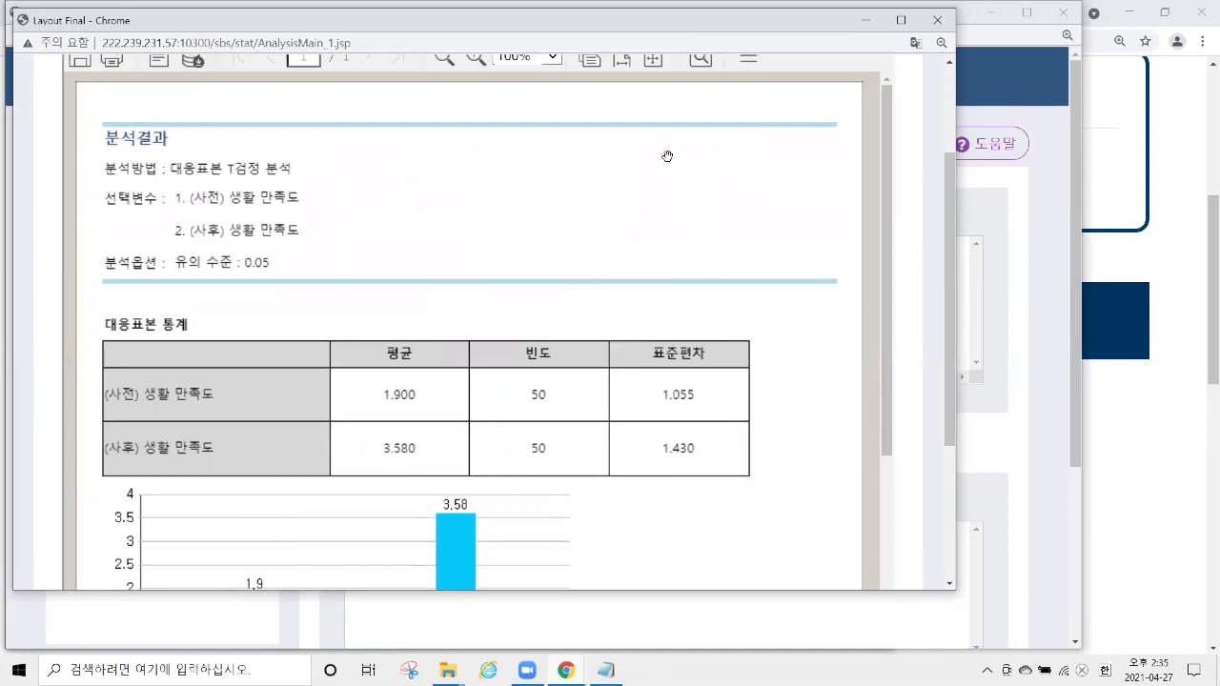
scroll(665, 153, "down", 3)
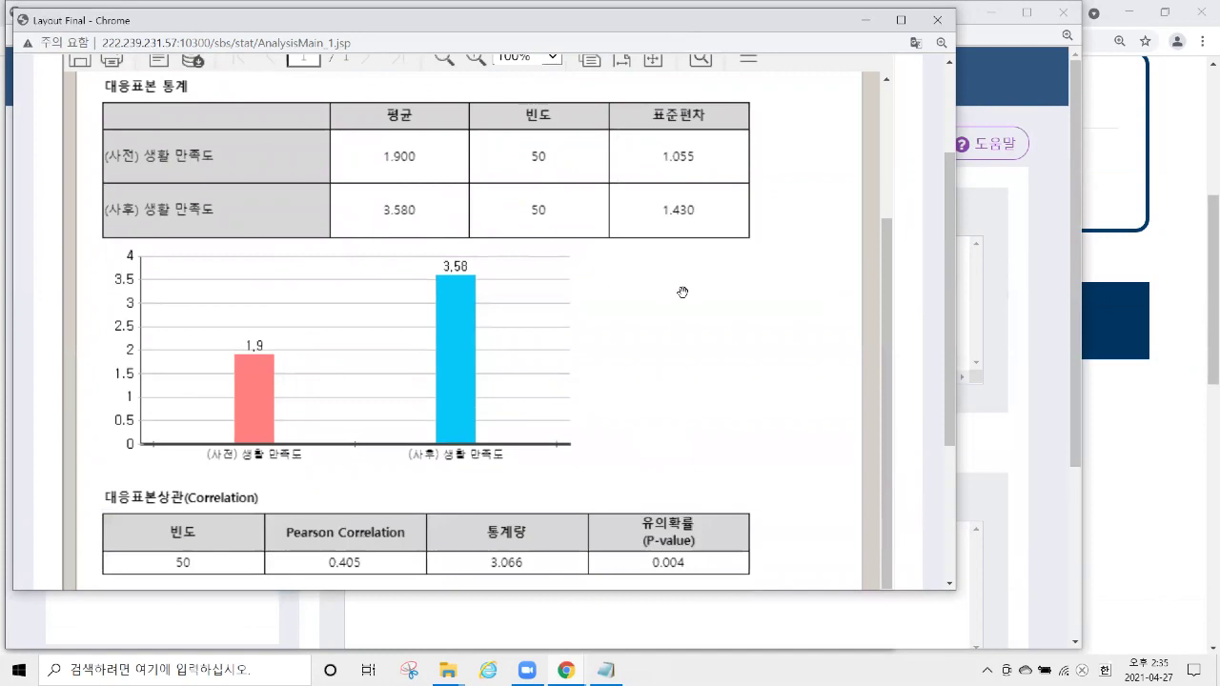
scroll(686, 227, "down", 3)
scroll(686, 219, "down", 3)
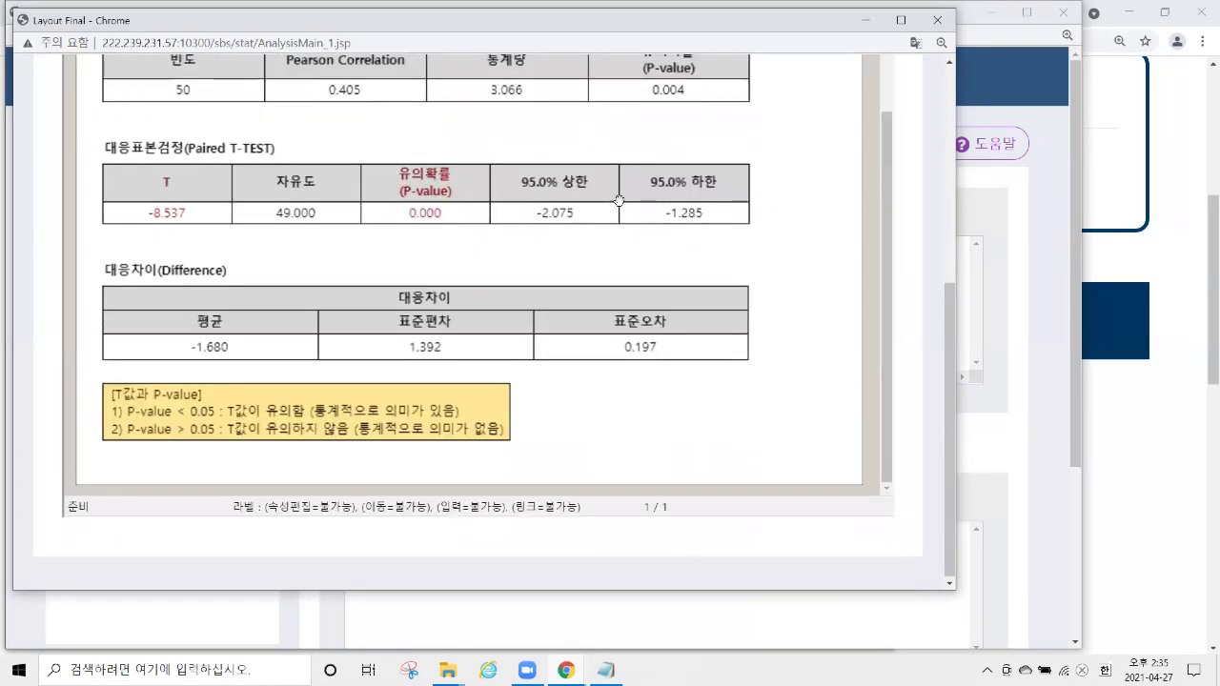
scroll(571, 210, "up", 1)
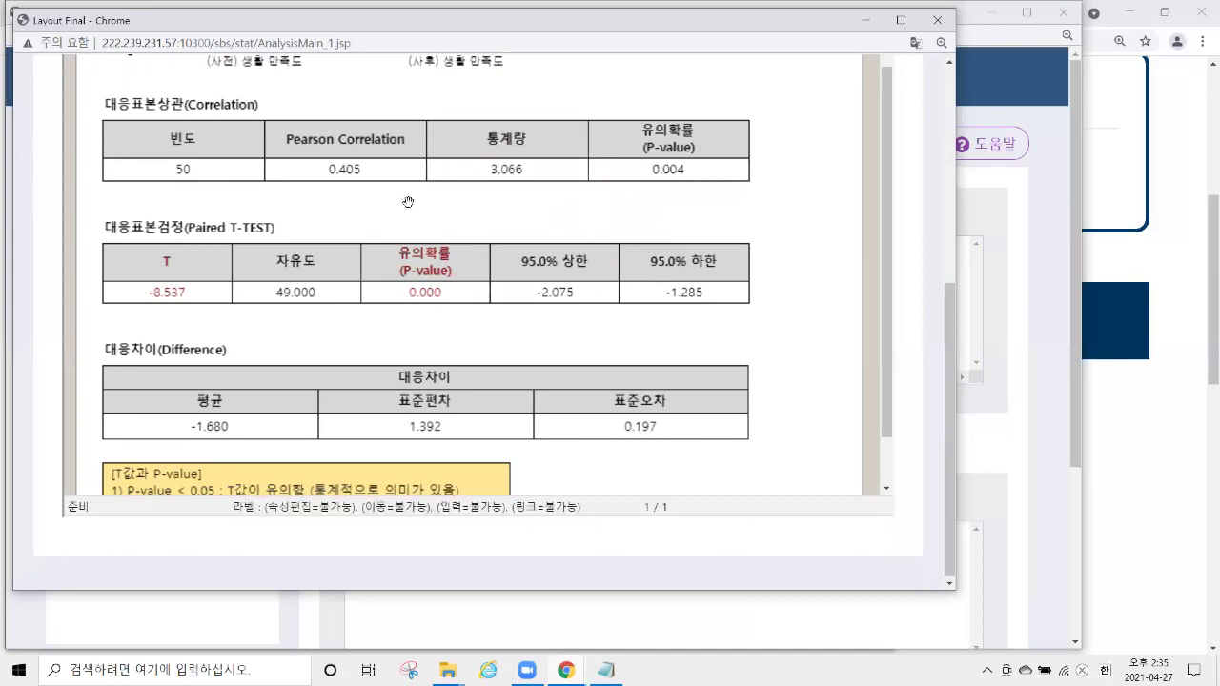
scroll(420, 252, "up", 3)
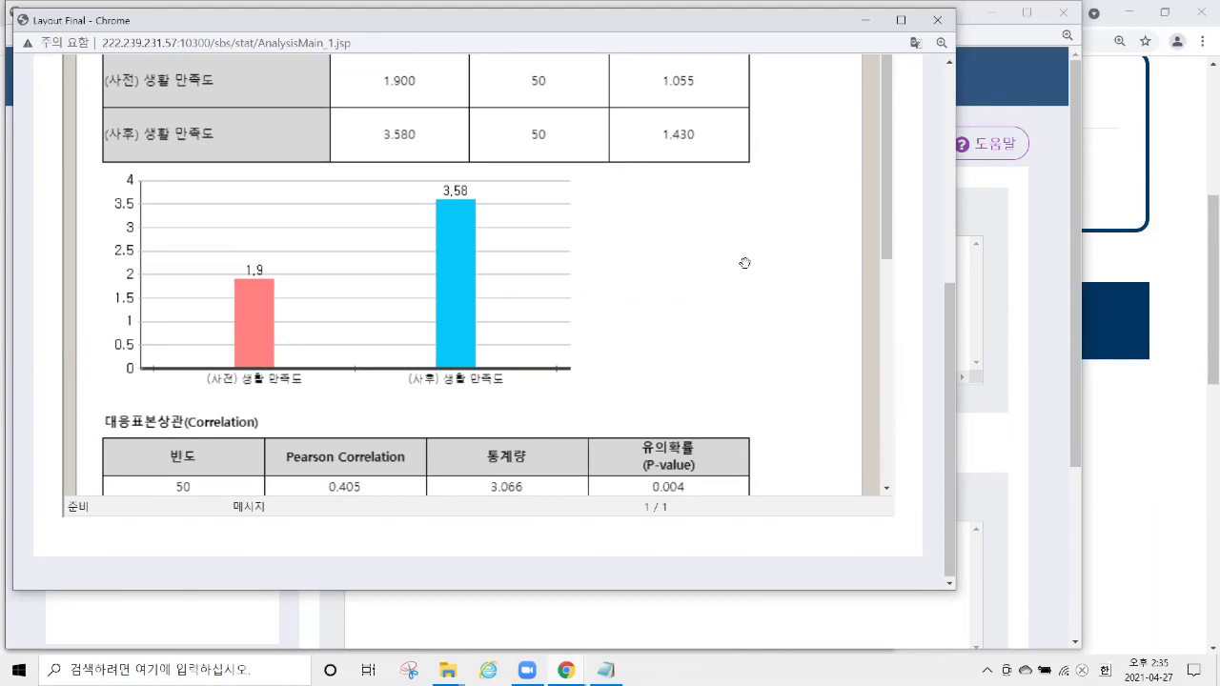
scroll(744, 263, "down", 5)
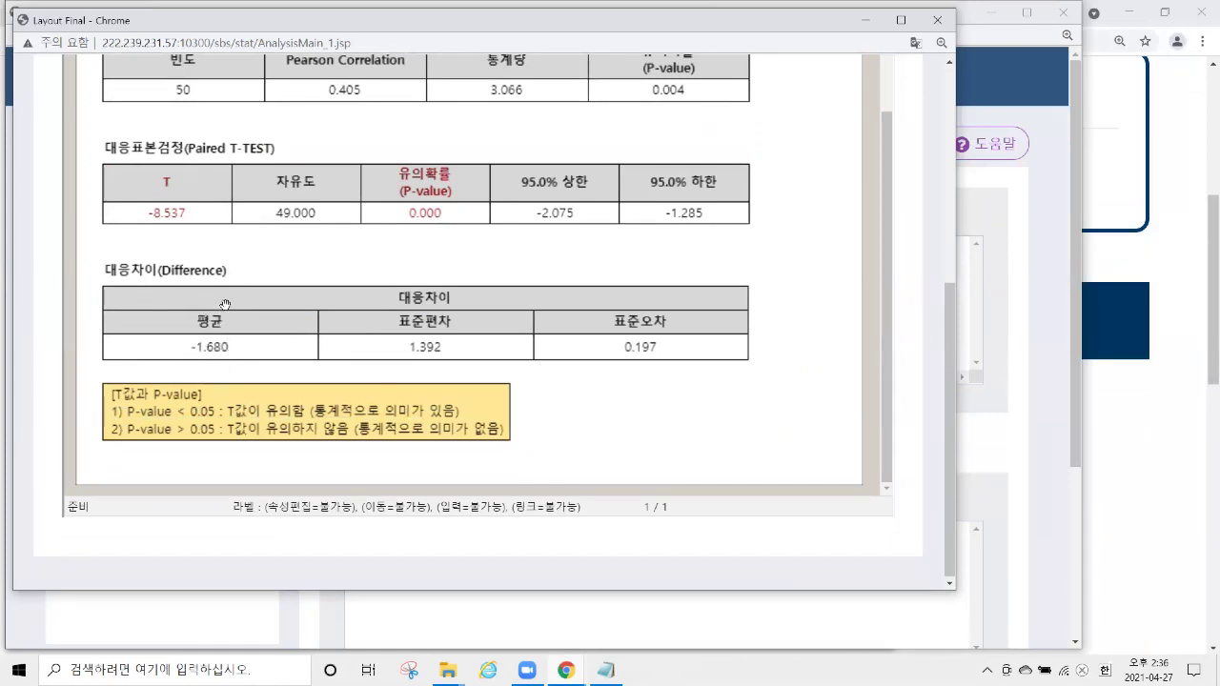
scroll(328, 303, "up", 4)
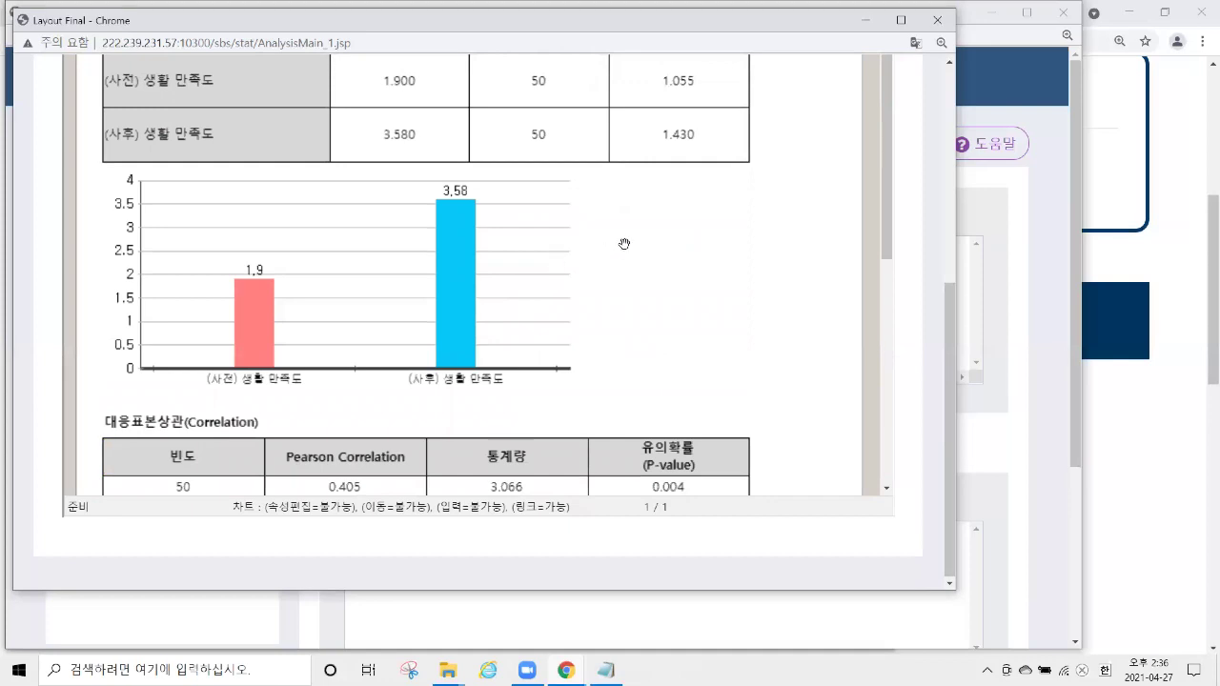
scroll(625, 243, "down", 1)
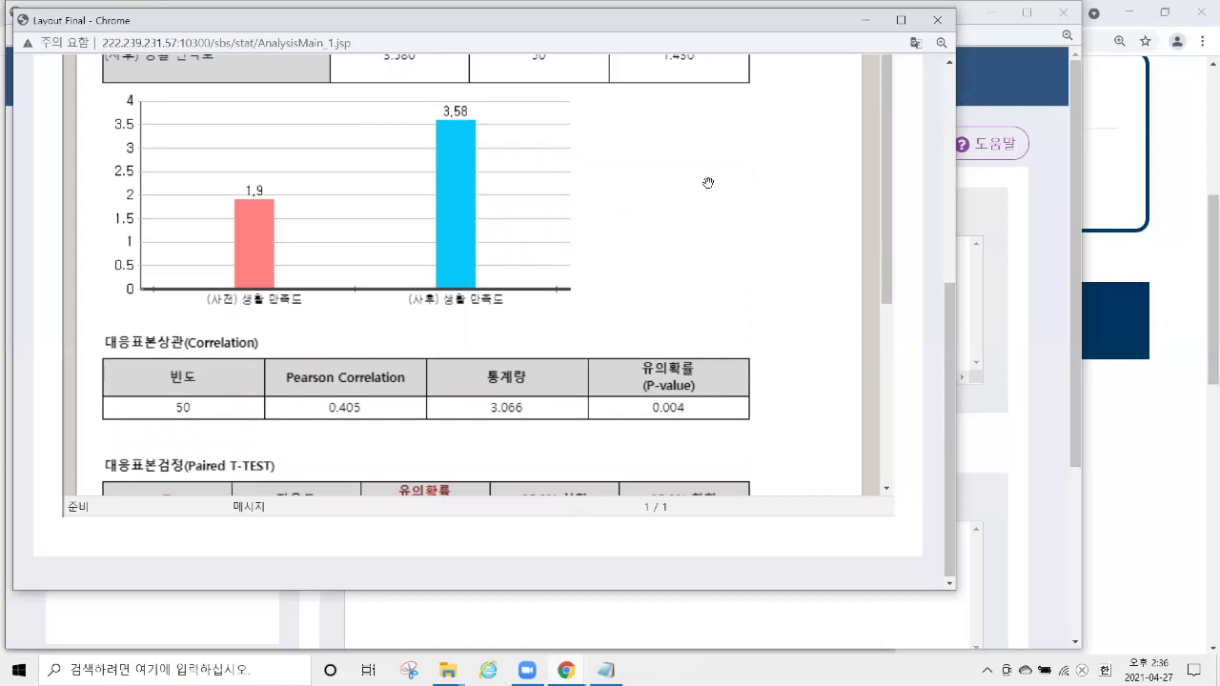
left_click(937, 20)
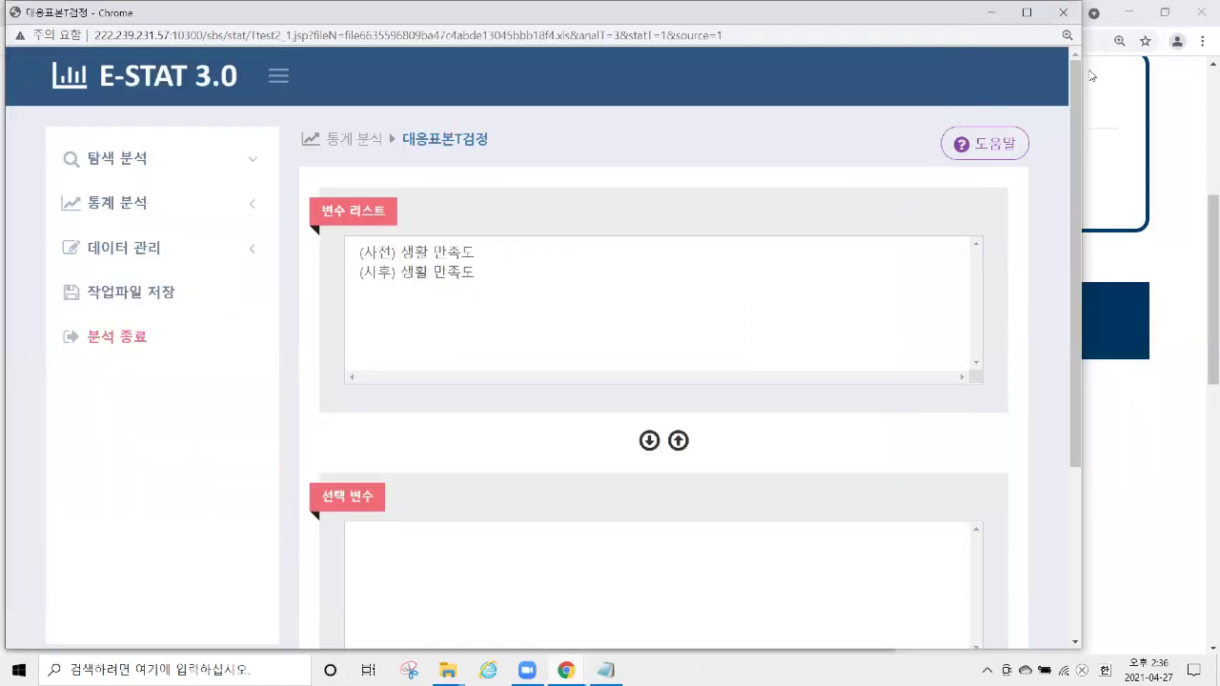
Close the E-STAT paired t-test and data-check windows and go to KSDC DB's ONLINE SURVEY page.
left_click(1068, 21)
left_click(877, 14)
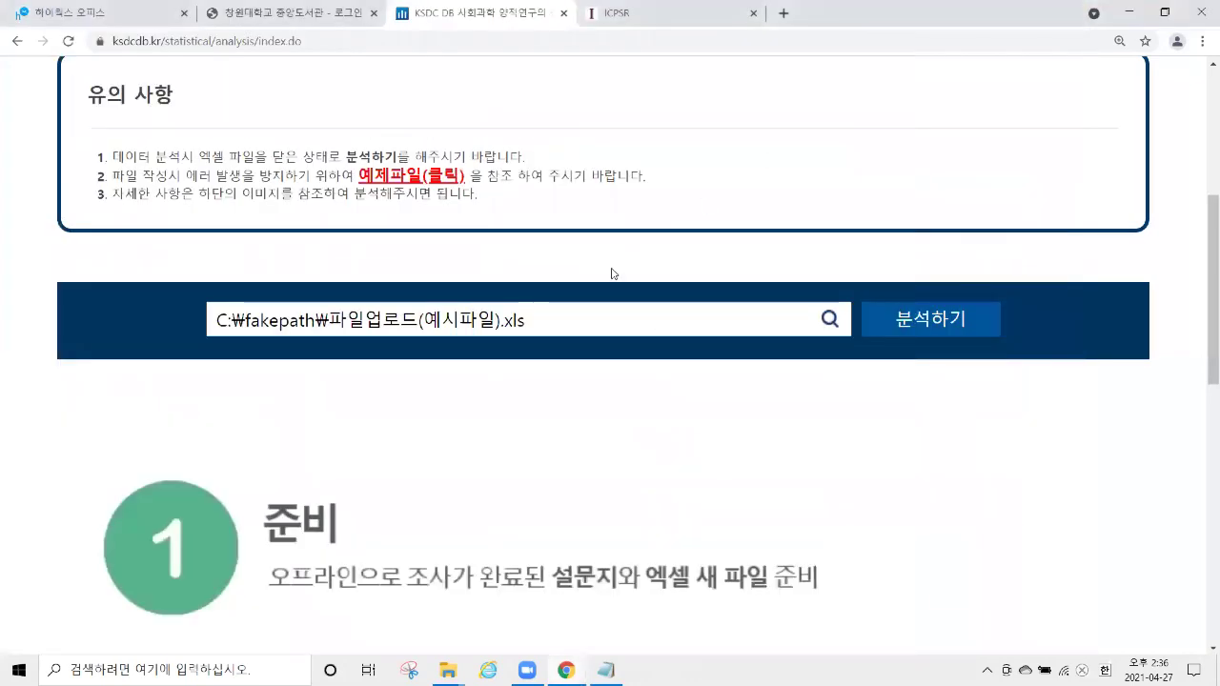
scroll(612, 274, "up", 4)
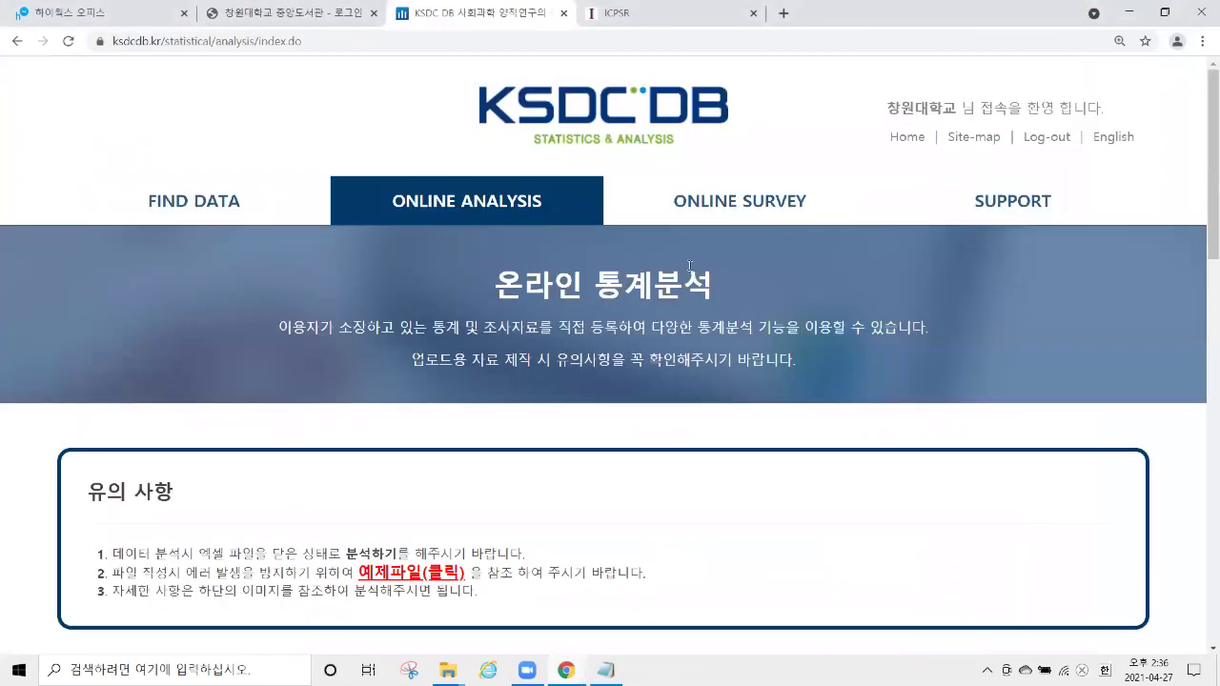
left_click(813, 218)
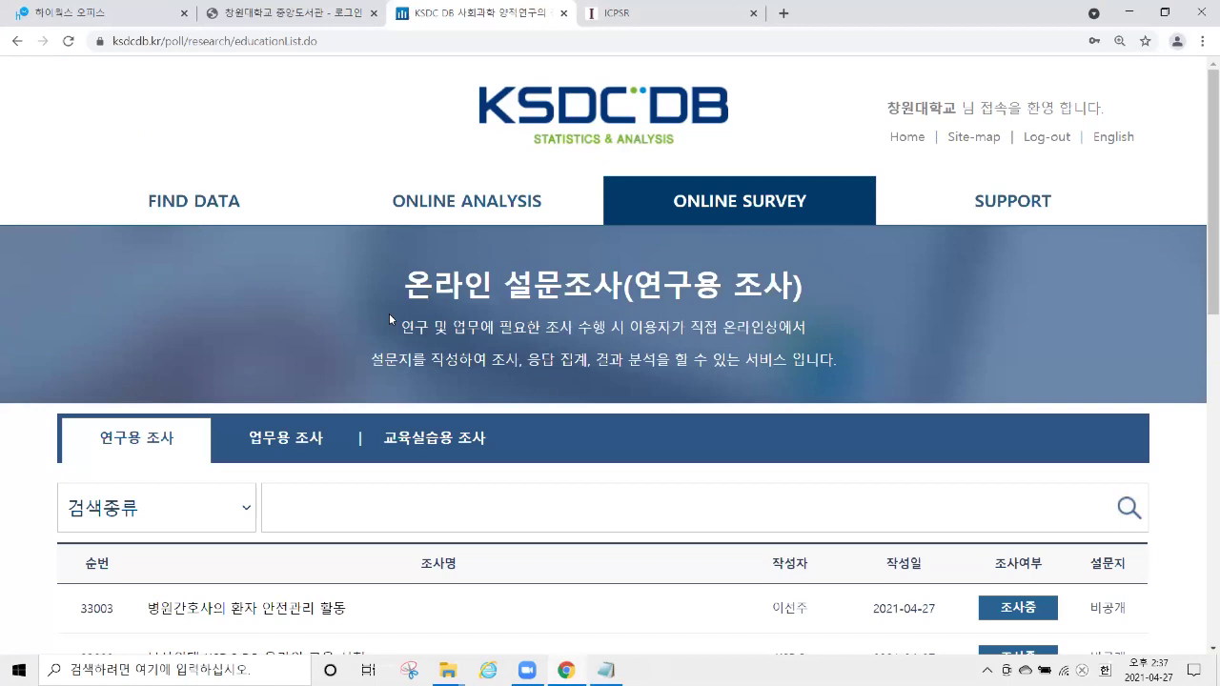
Highlight the research survey titles 33001, 32998, 32996, 32995 and 32994 while reading the list.
scroll(540, 283, "down", 5)
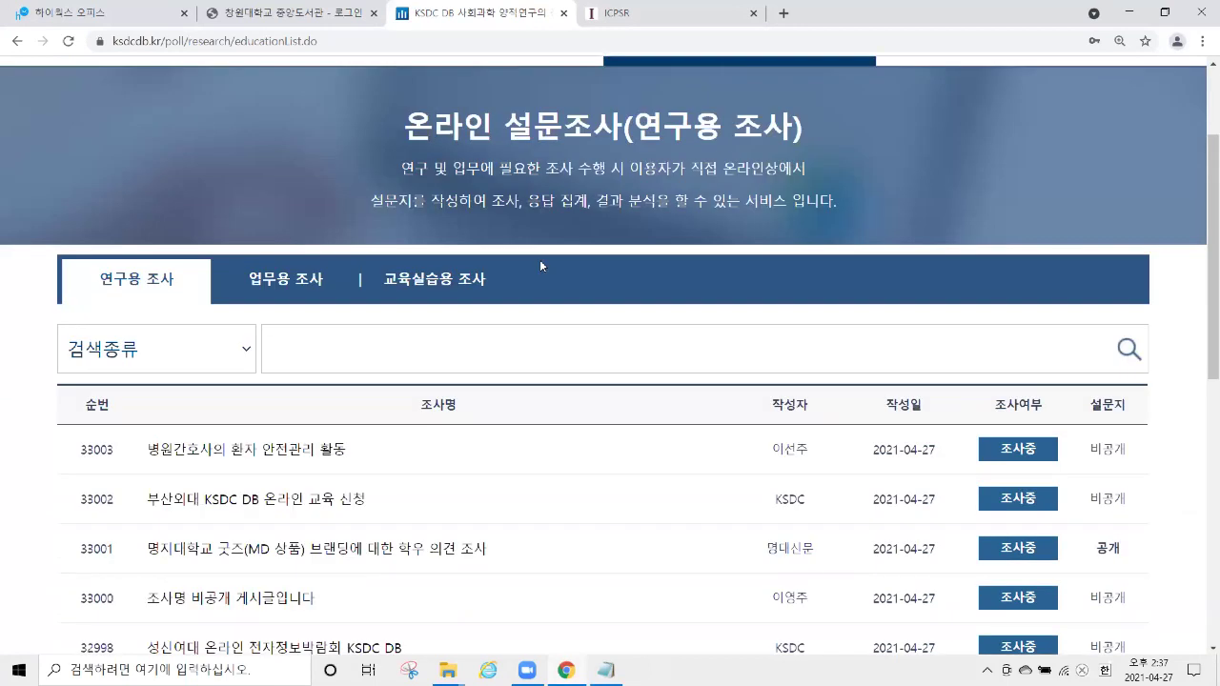
left_click_drag(346, 283, 145, 281)
left_click_drag(151, 234, 512, 236)
left_click_drag(491, 331, 146, 331)
left_click_drag(462, 383, 145, 382)
left_click_drag(399, 434, 145, 431)
left_click_drag(345, 486, 146, 482)
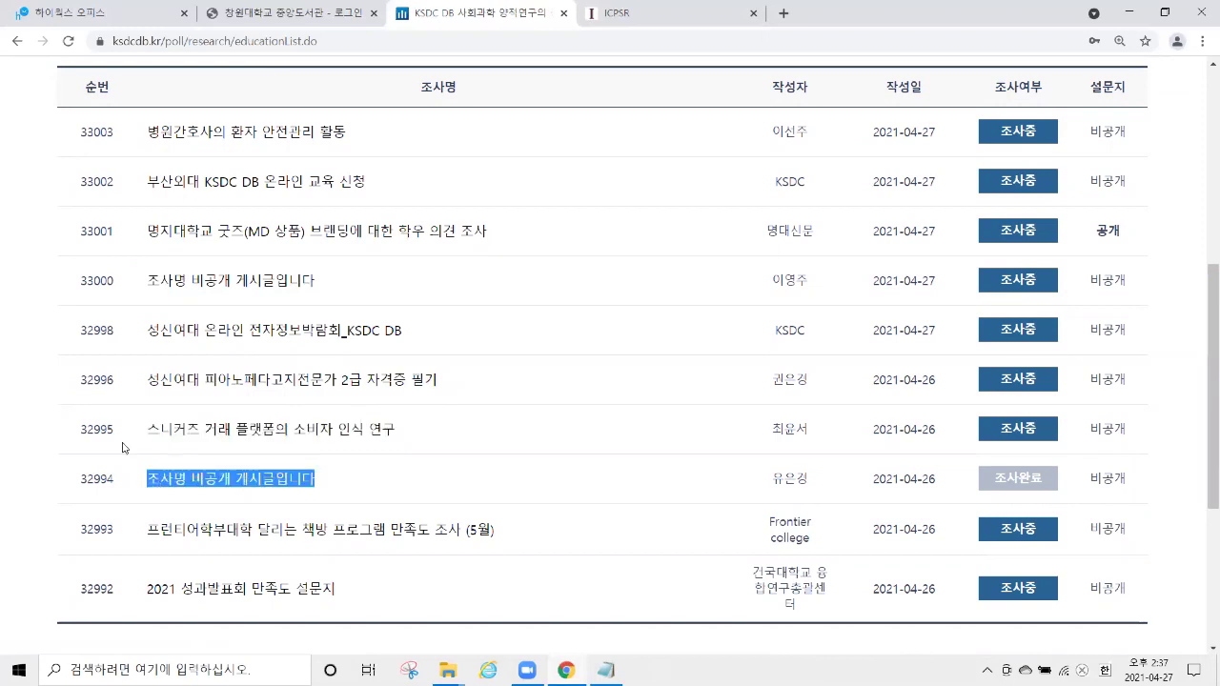
scroll(8, 329, "up", 3)
scroll(19, 286, "up", 1)
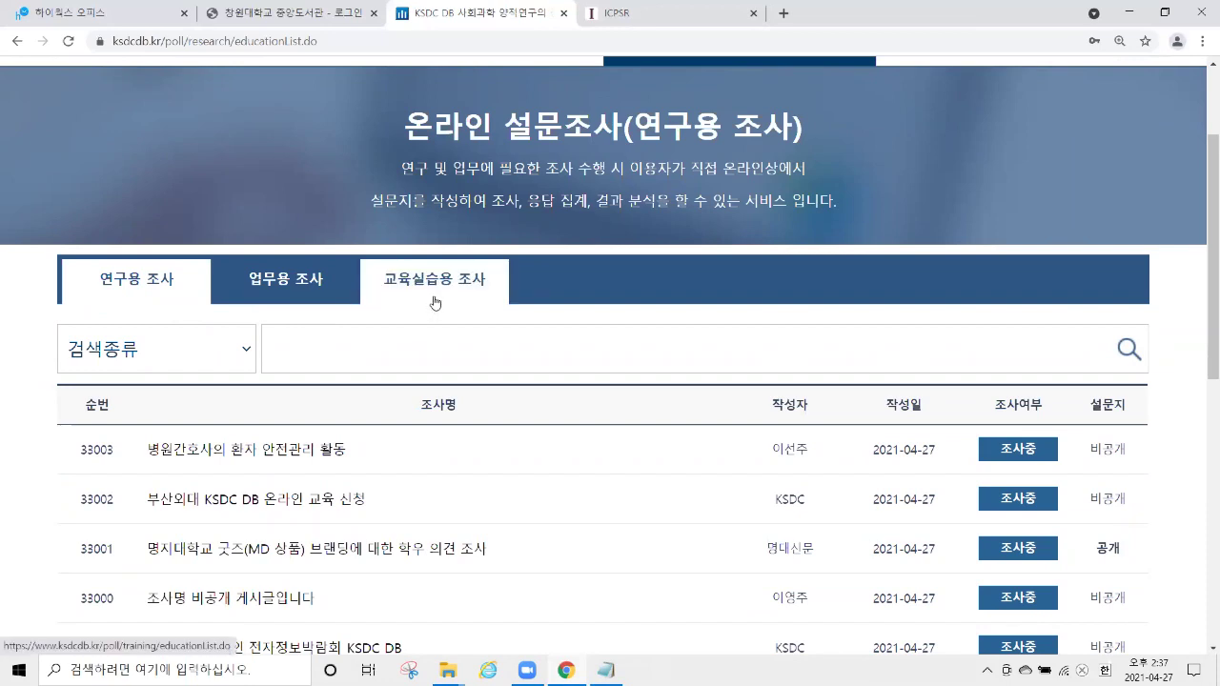
Switch to the 교육실습용 조사 list and scroll down to the 등록하기 button.
left_click(435, 304)
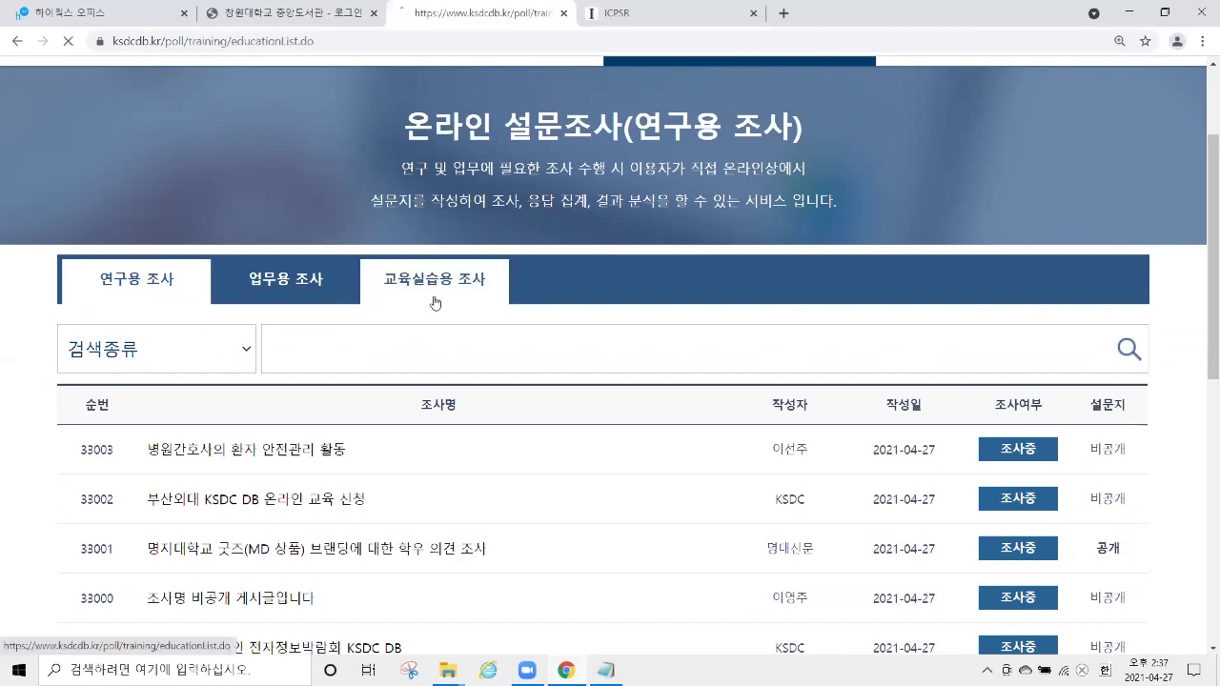
scroll(653, 343, "down", 3)
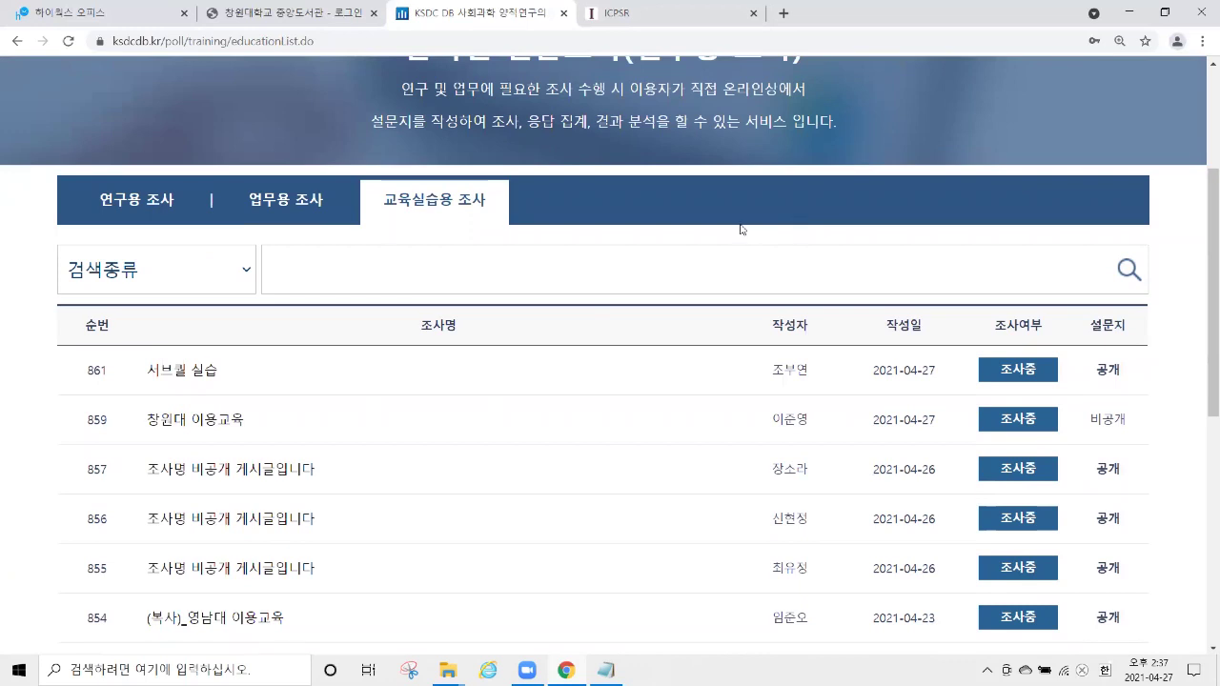
scroll(740, 229, "down", 6)
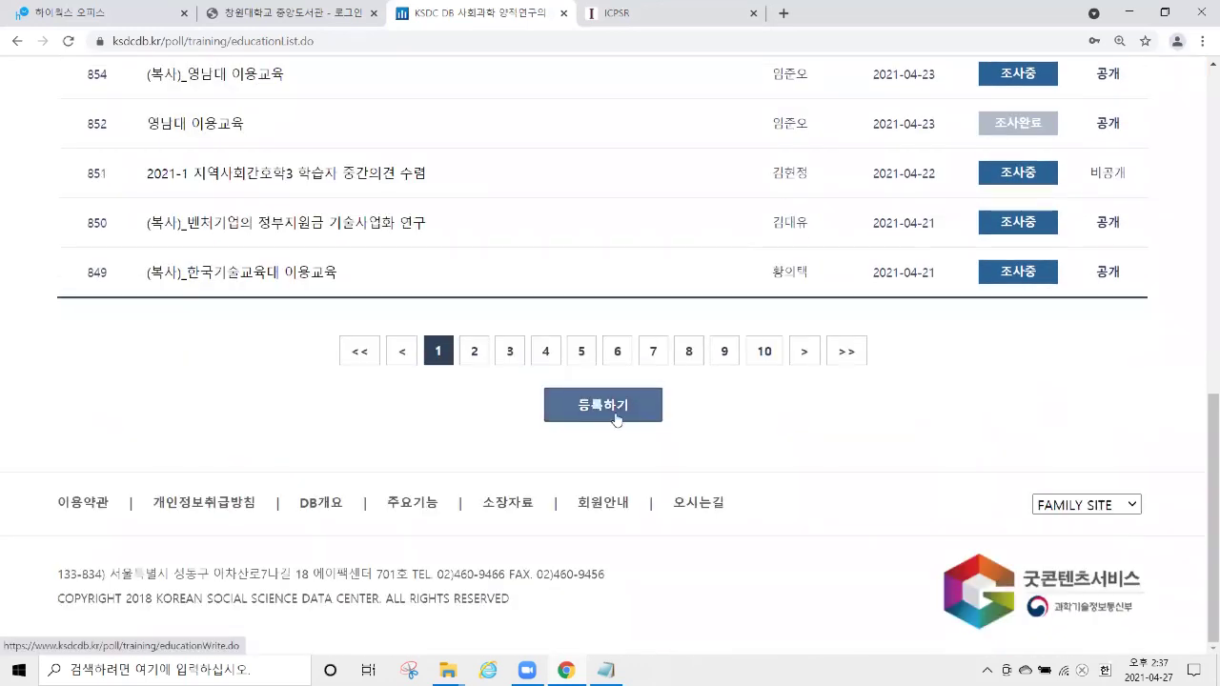
Start a new survey registration and clear the autofilled investigator name and admin password.
left_click(616, 406)
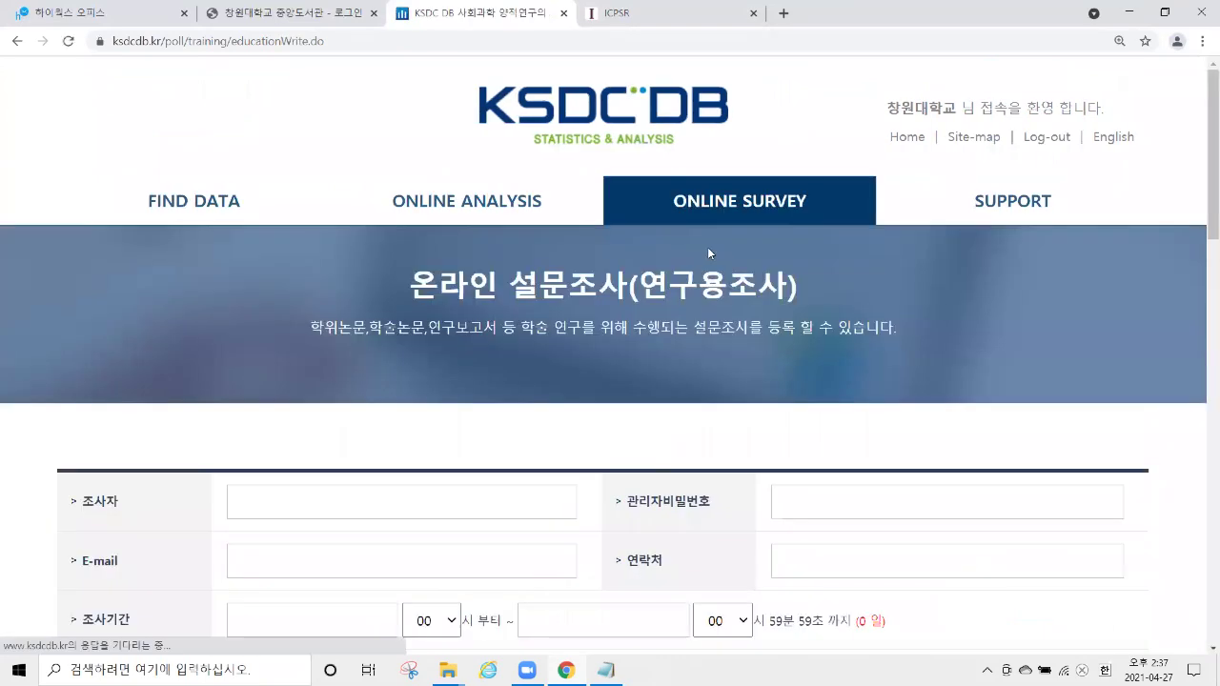
scroll(708, 250, "down", 2)
scroll(707, 253, "down", 1)
double_click(867, 186)
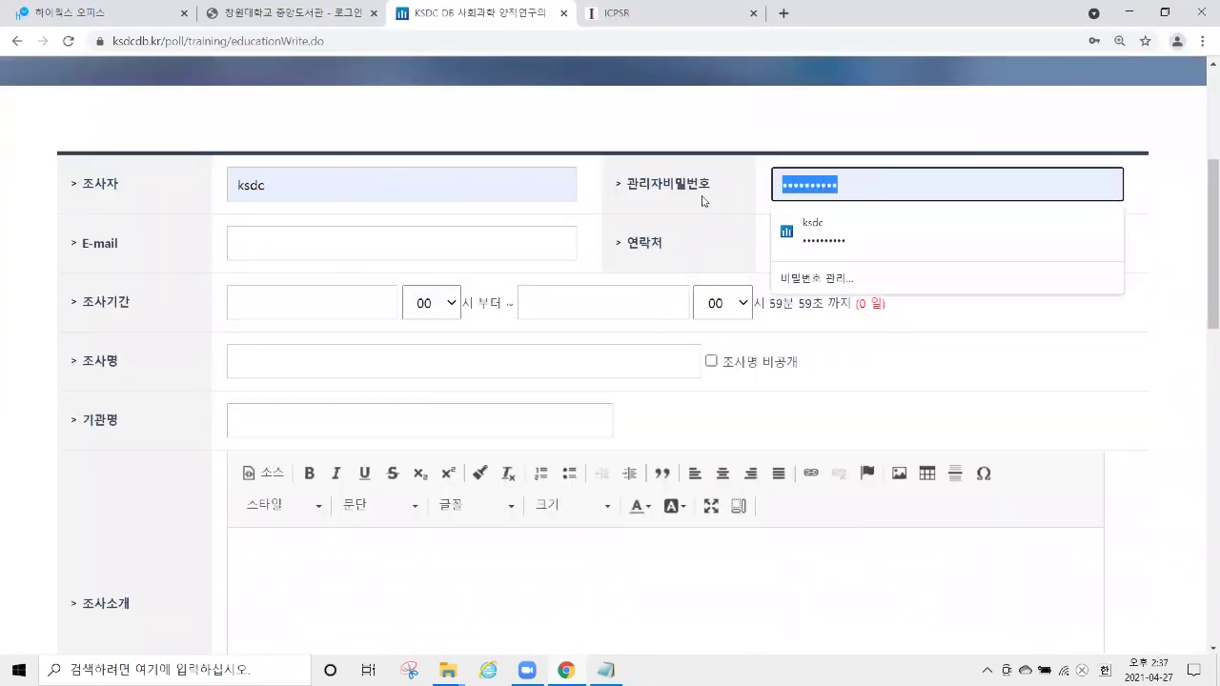
key("BackSpace")
left_click(281, 194)
key("ctrl+a")
key("BackSpace")
left_click(165, 199)
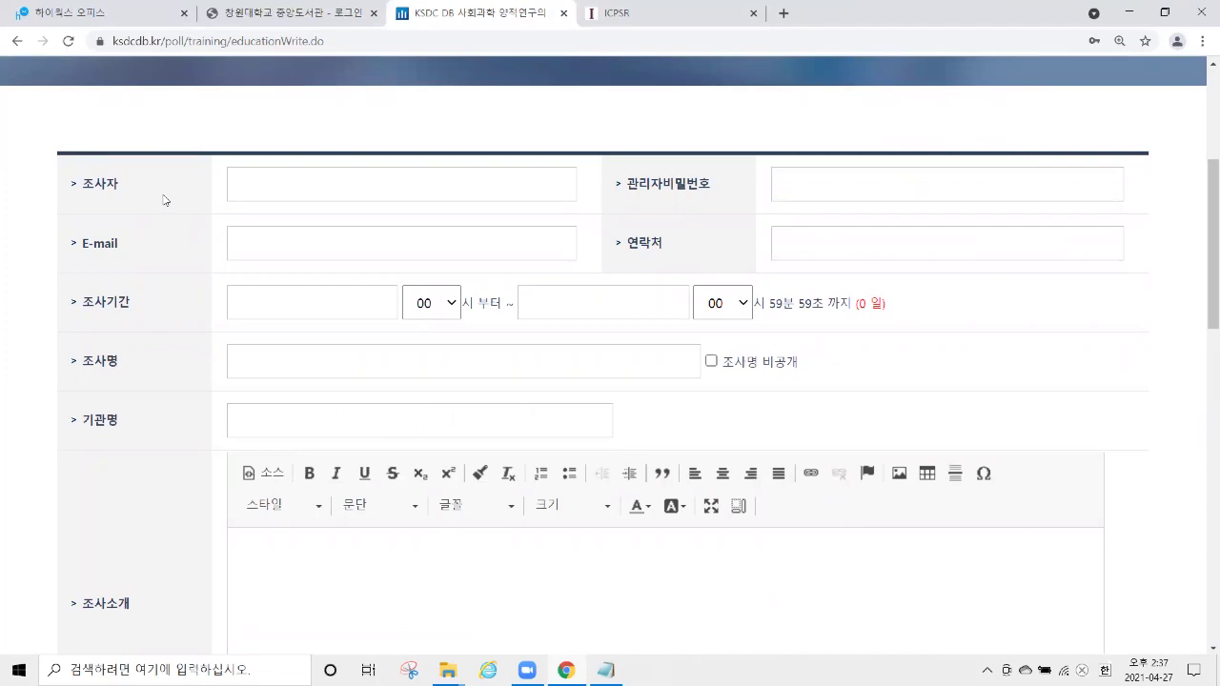
double_click(145, 175)
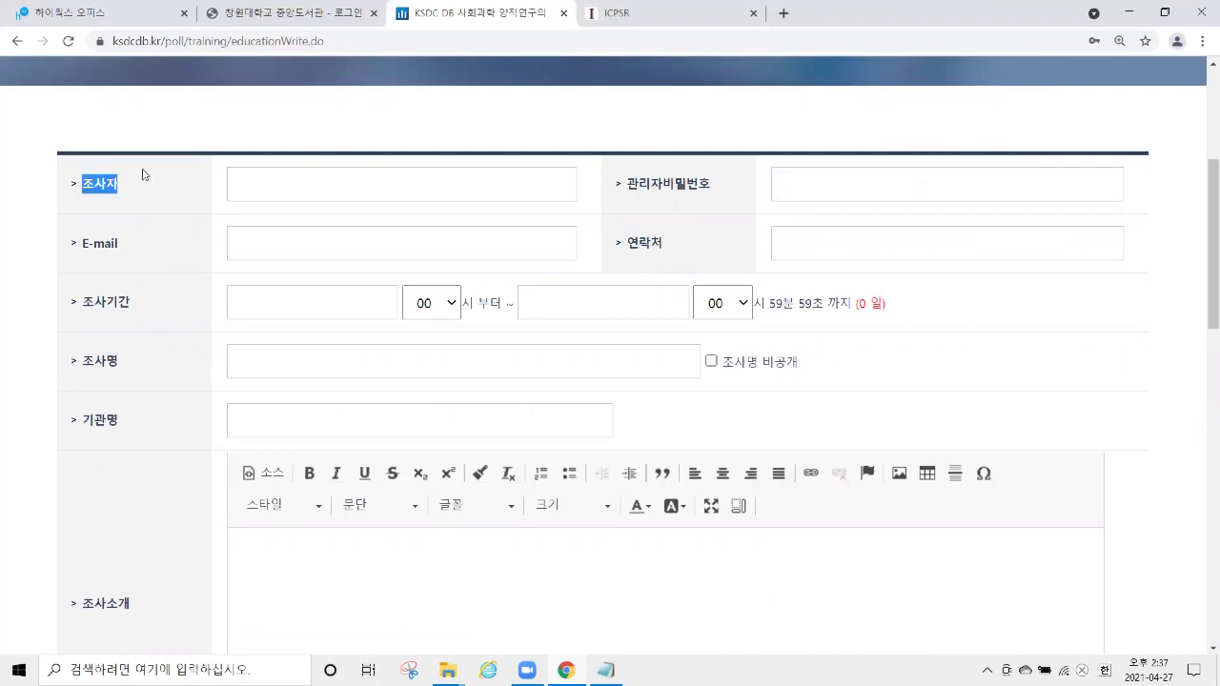
Enter the investigator's name and an admin password in the registration form.
left_click(382, 185)
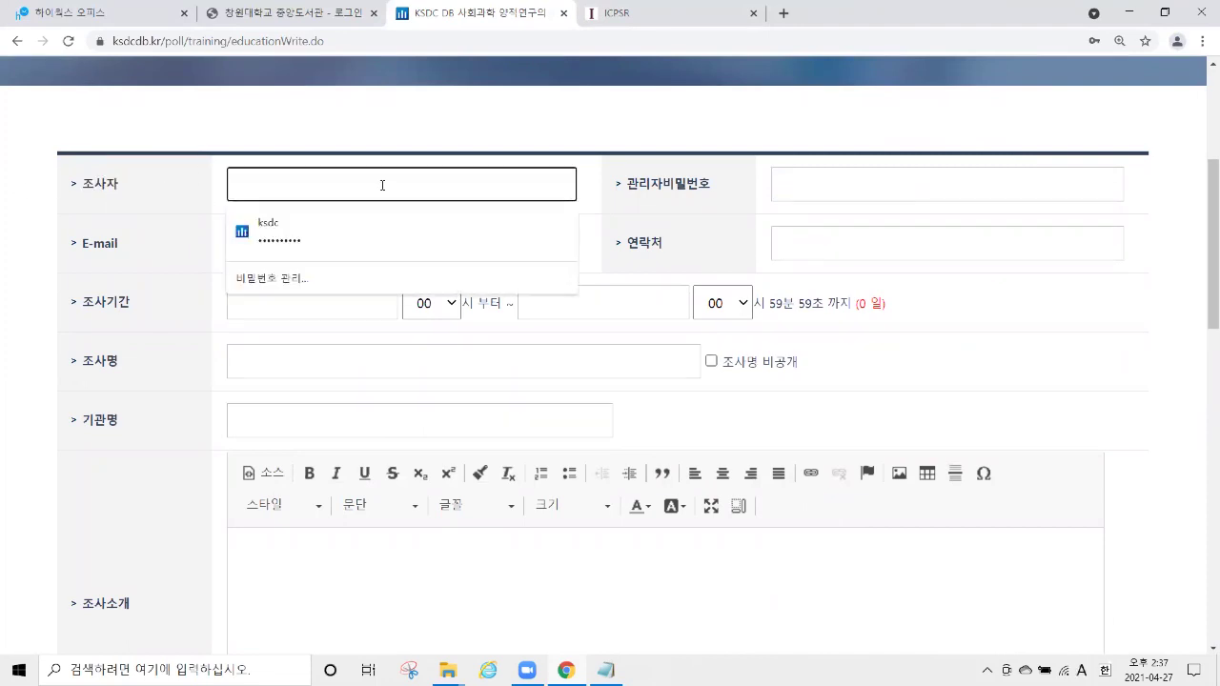
left_click(665, 184)
double_click(665, 184)
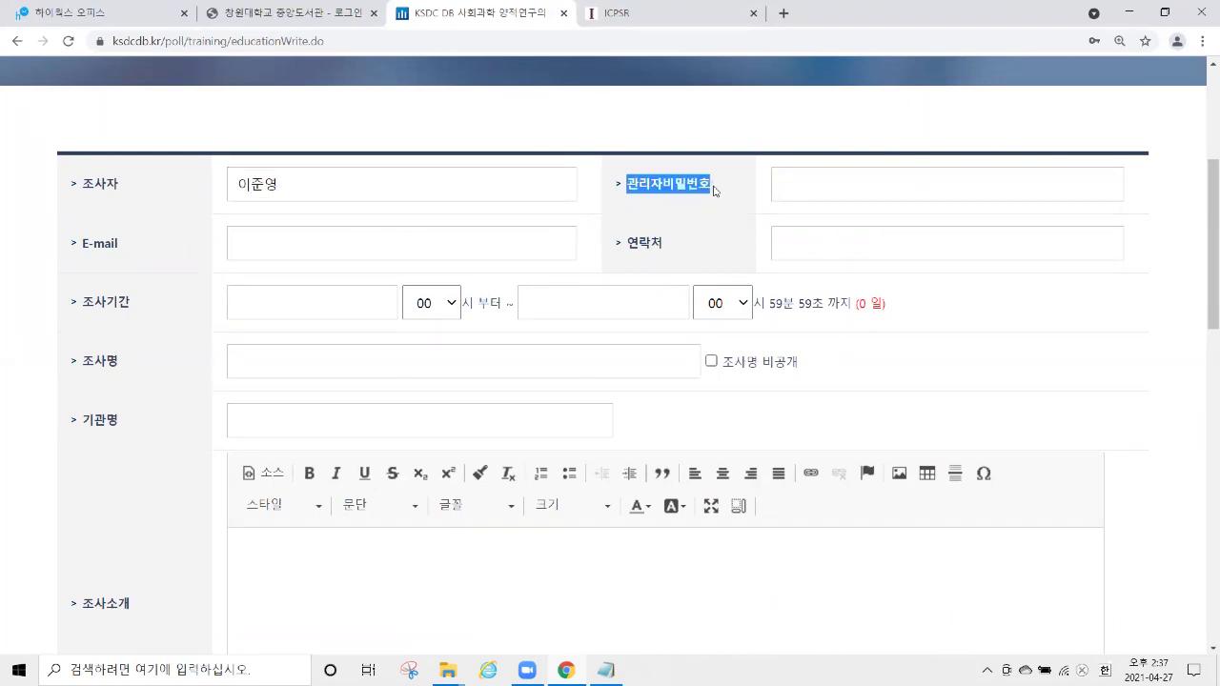
right_click(869, 182)
left_click(827, 185)
type("••••")
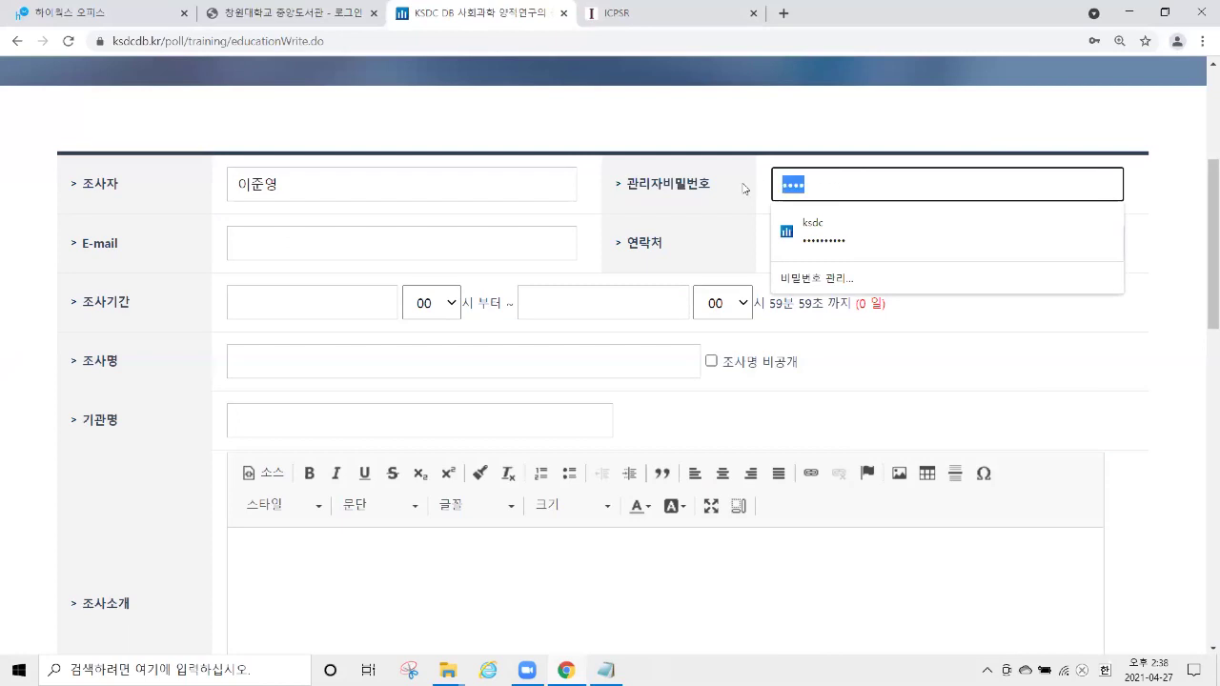
Fill in the investigator's e-mail address and contact phone number.
left_click(329, 256)
type("ㅣ더")
key("BackSpace")
key("BackSpace")
key("Hangul")
key("Tab")
left_click(242, 259)
right_click(192, 284)
left_click(181, 291)
left_click_drag(82, 302, 139, 302)
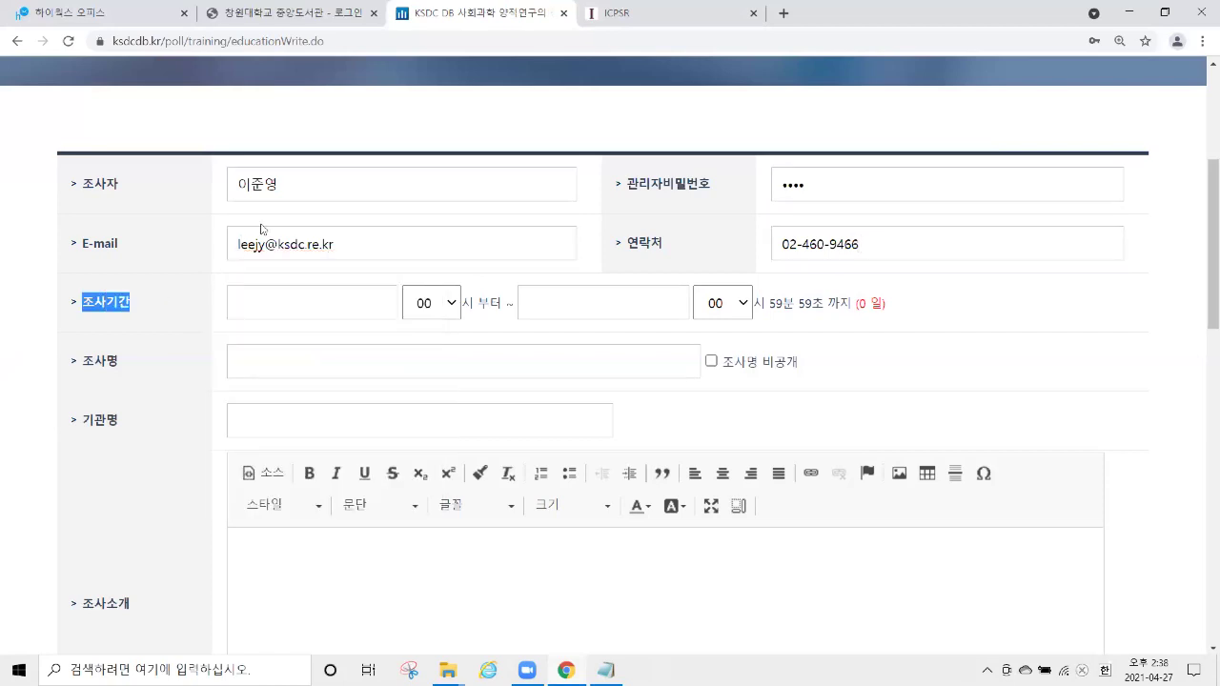
scroll(250, 271, "down", 1)
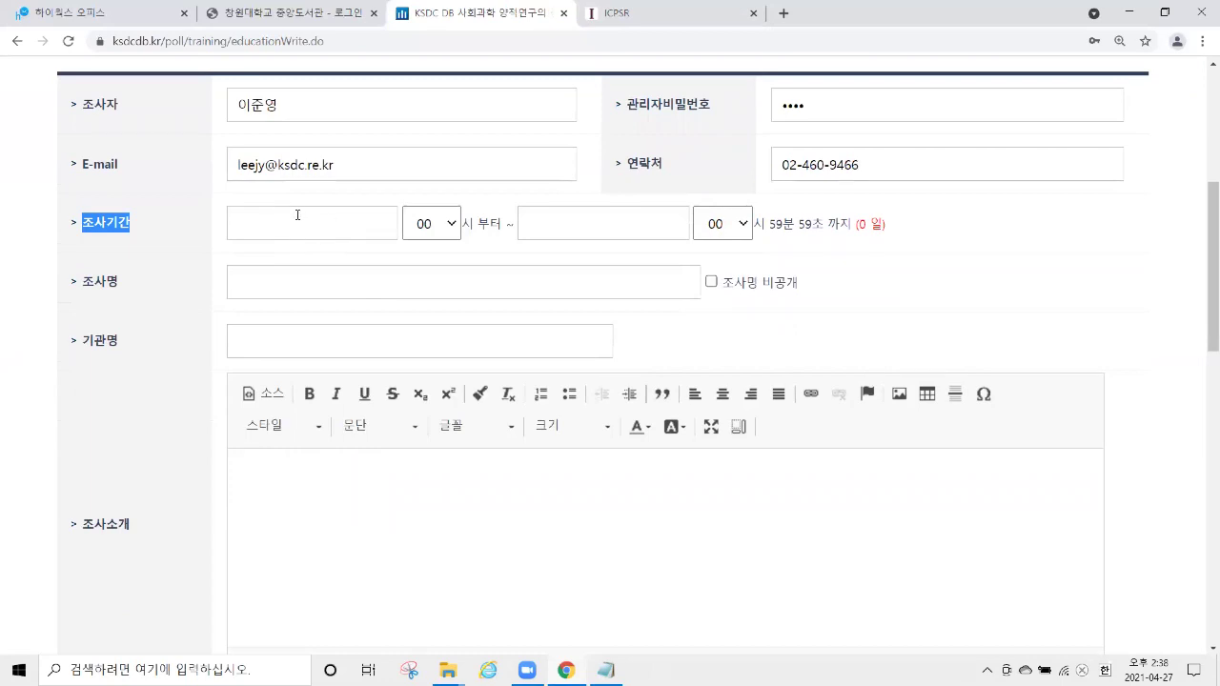
Set the survey period from 27 April 2021 00h to 30 April 2021 00h.
left_click(314, 225)
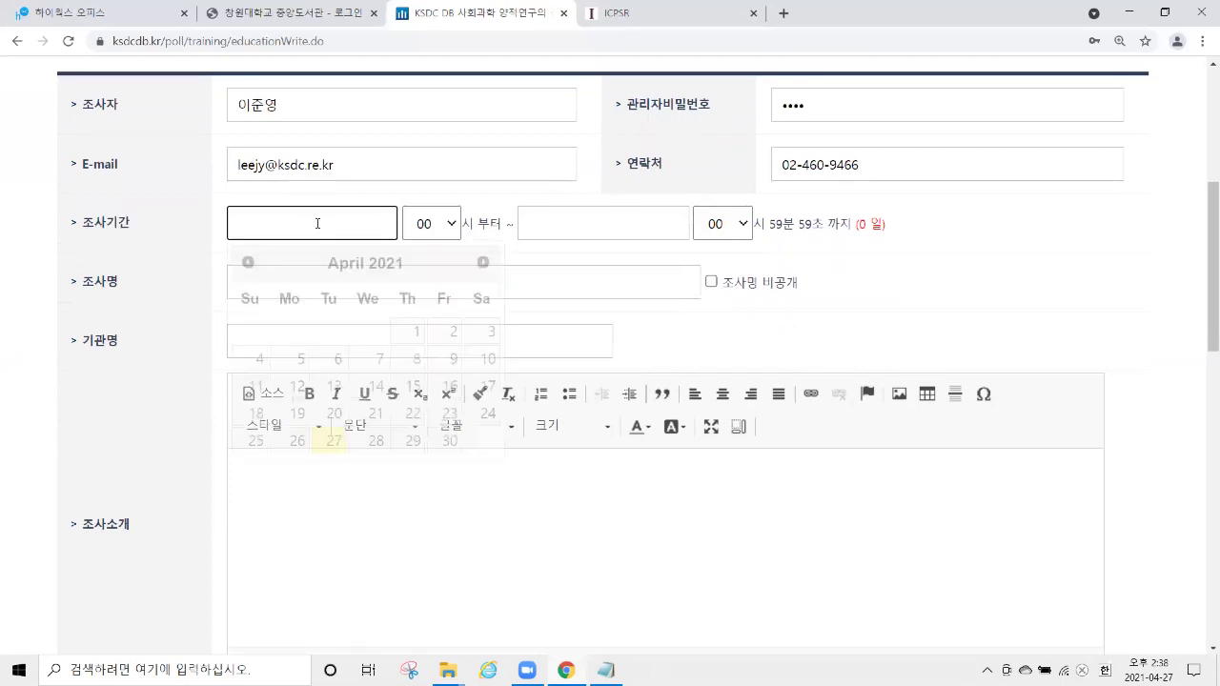
left_click(334, 444)
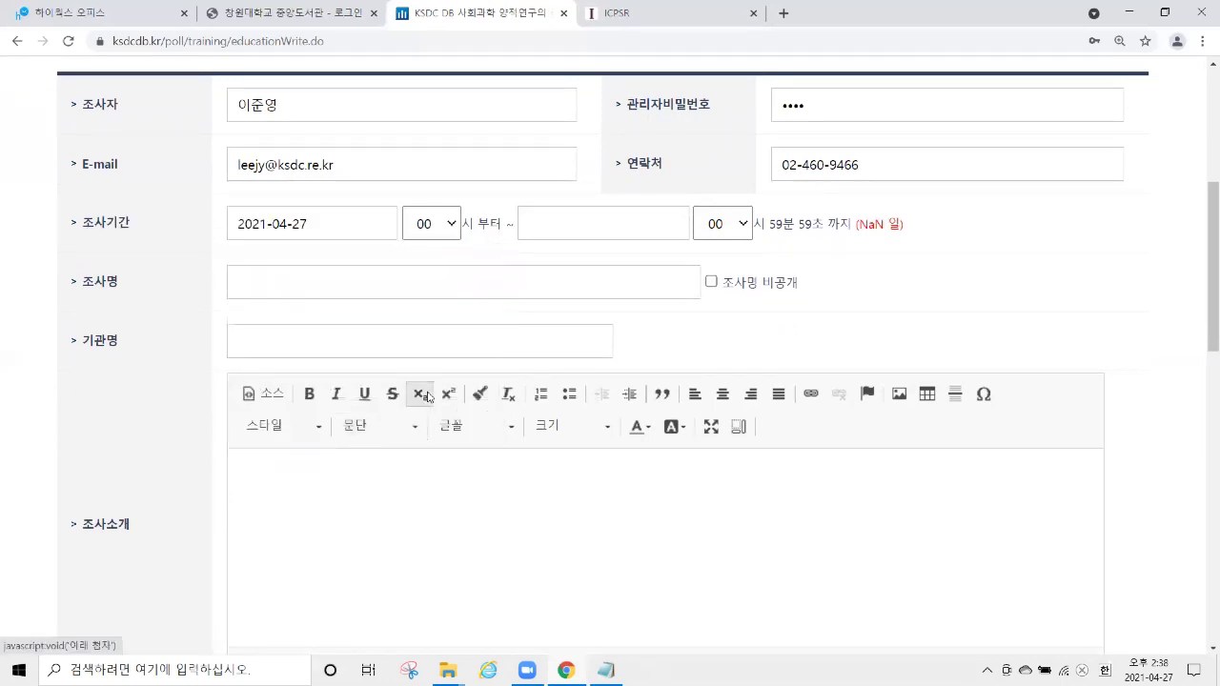
left_click(442, 225)
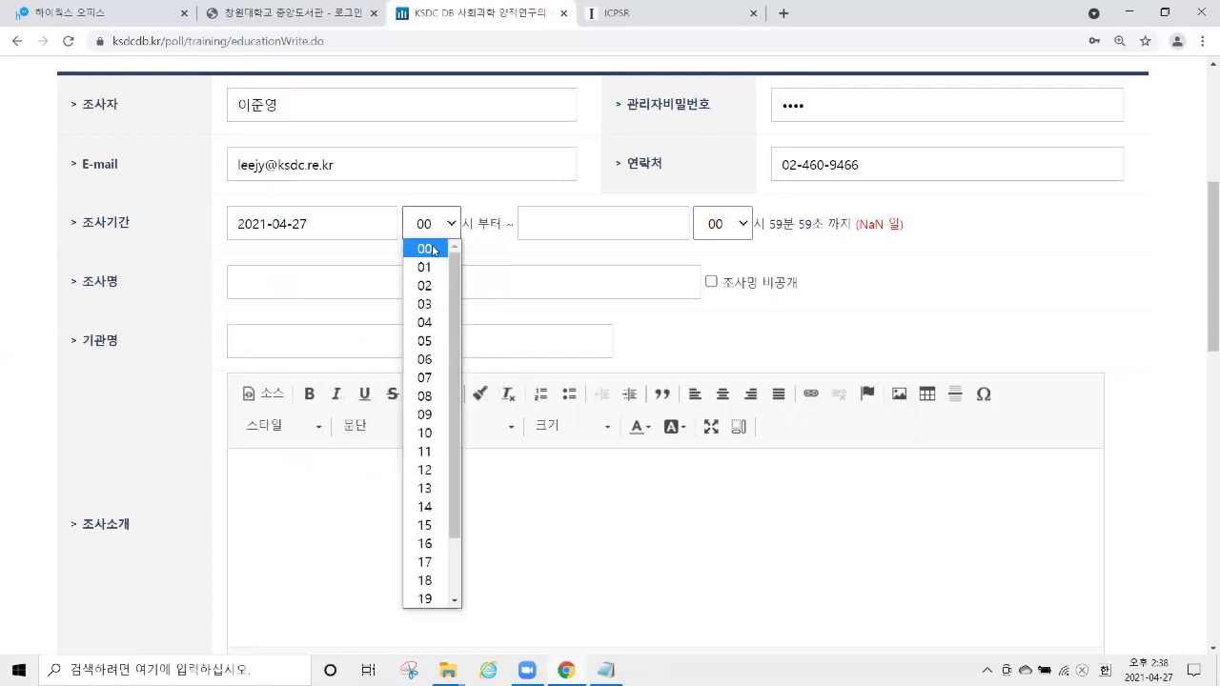
left_click(434, 248)
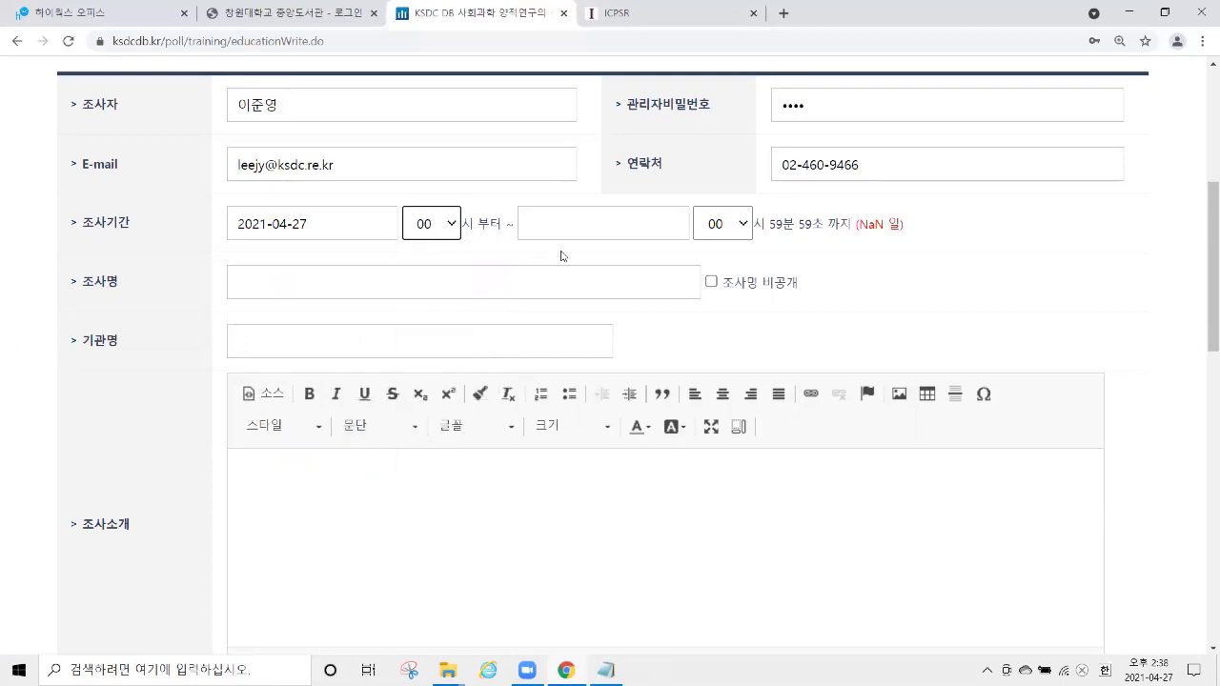
left_click(607, 223)
left_click(740, 440)
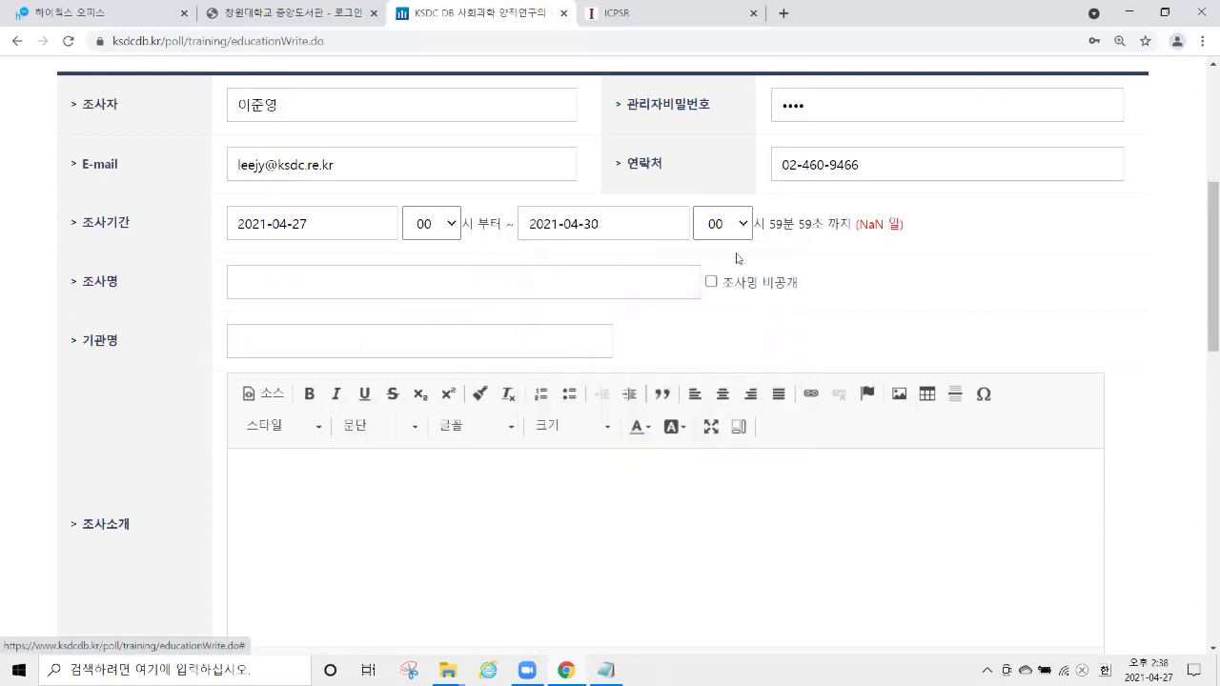
left_click(726, 227)
left_click(729, 249)
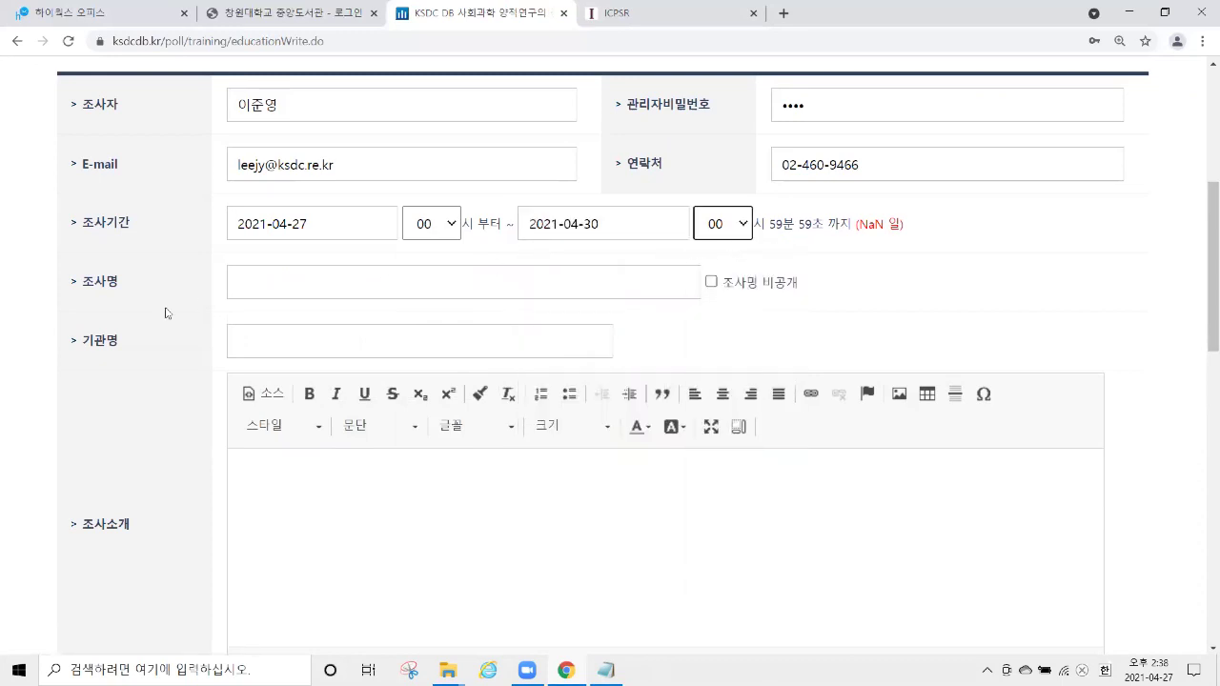
Type the survey title 창원대 이용교육 in the 조사명 box.
double_click(105, 282)
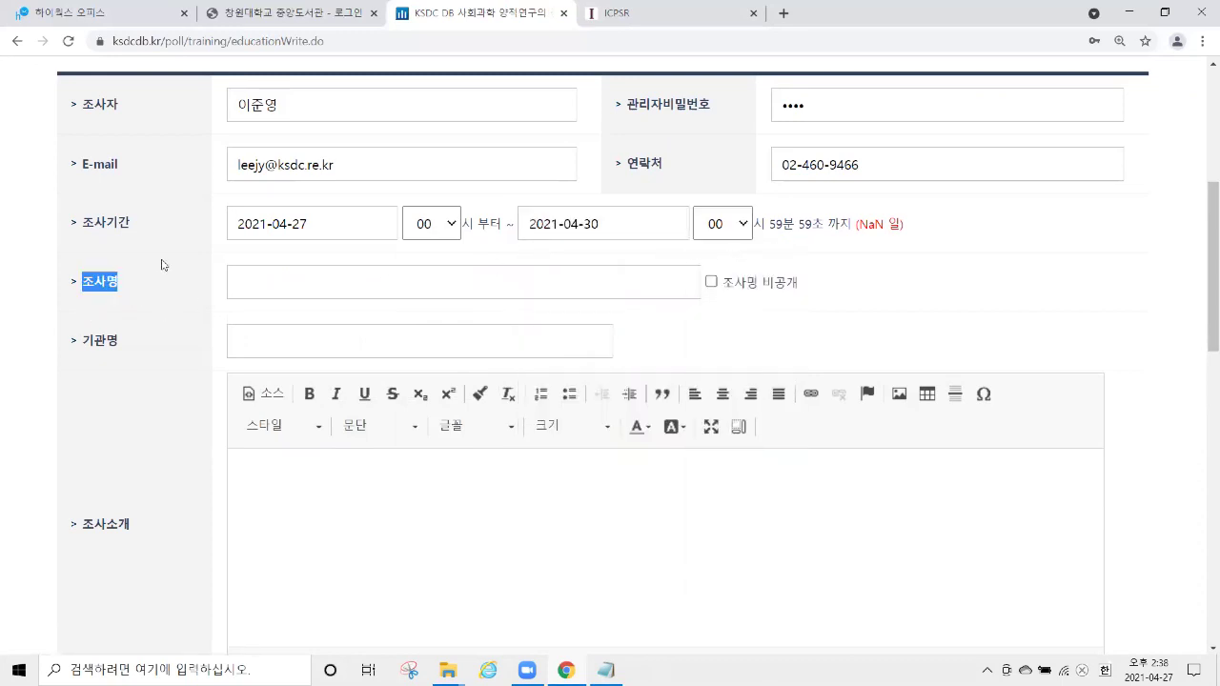
left_click(298, 288)
type("창워ㄴ대 이용꿩")
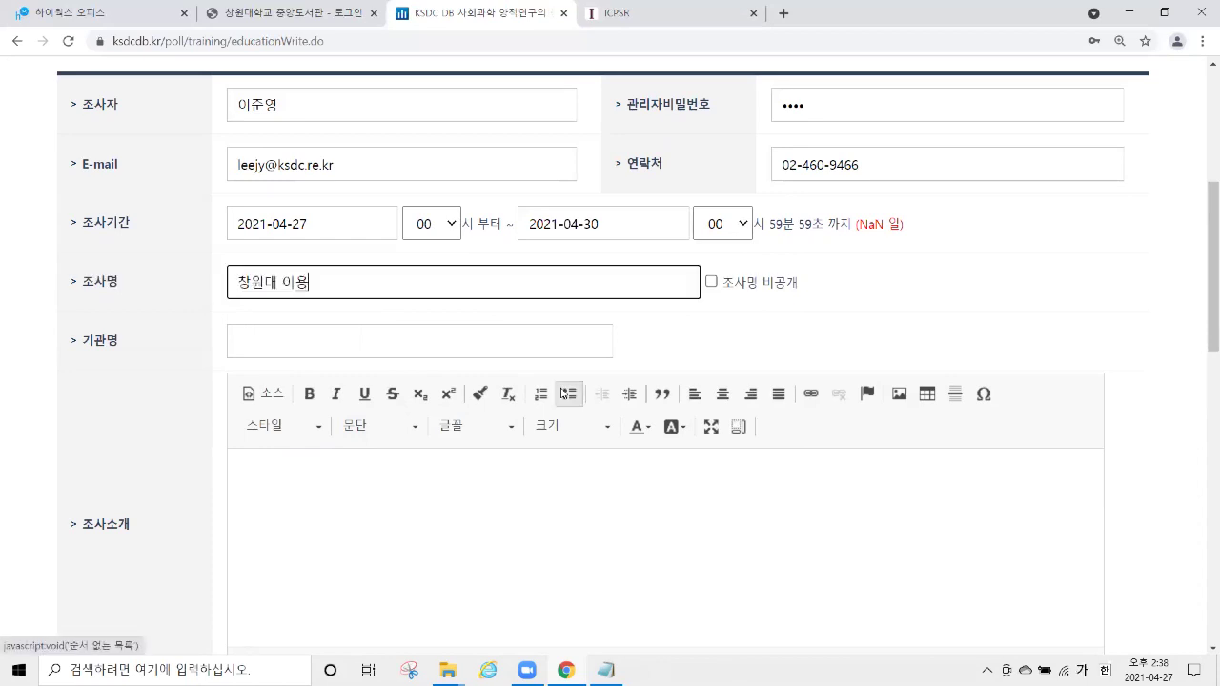
type("교육")
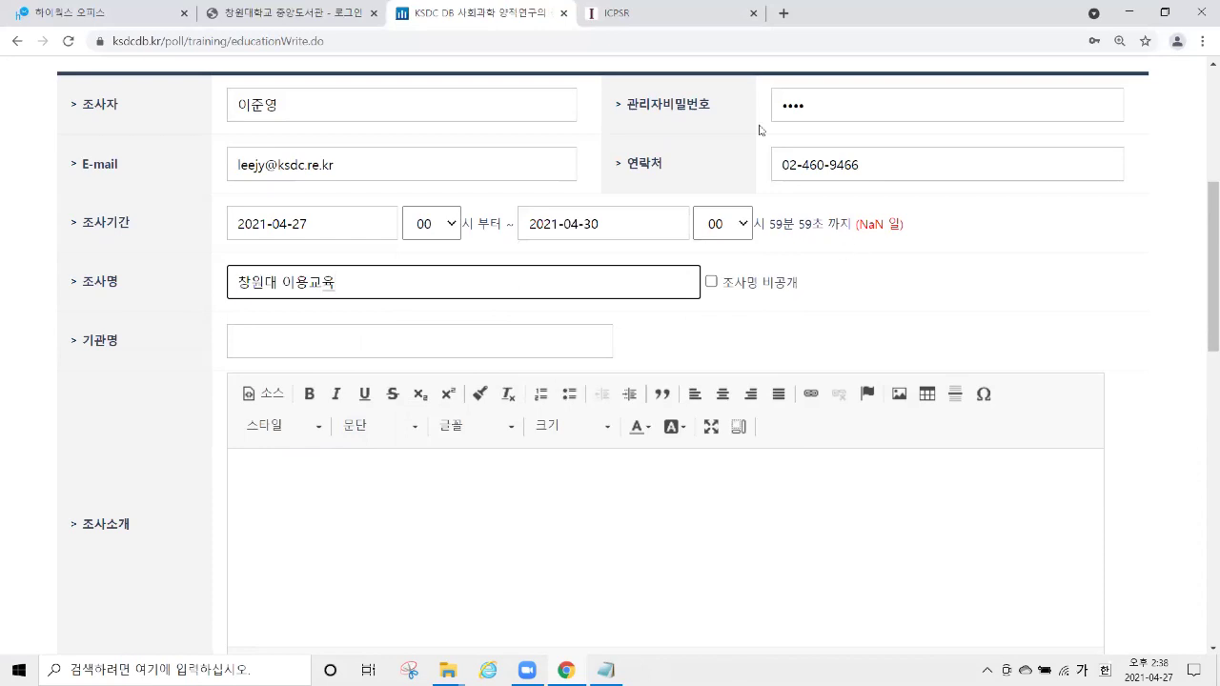
scroll(606, 199, "up", 1)
scroll(668, 205, "up", 5)
scroll(722, 109, "down", 1)
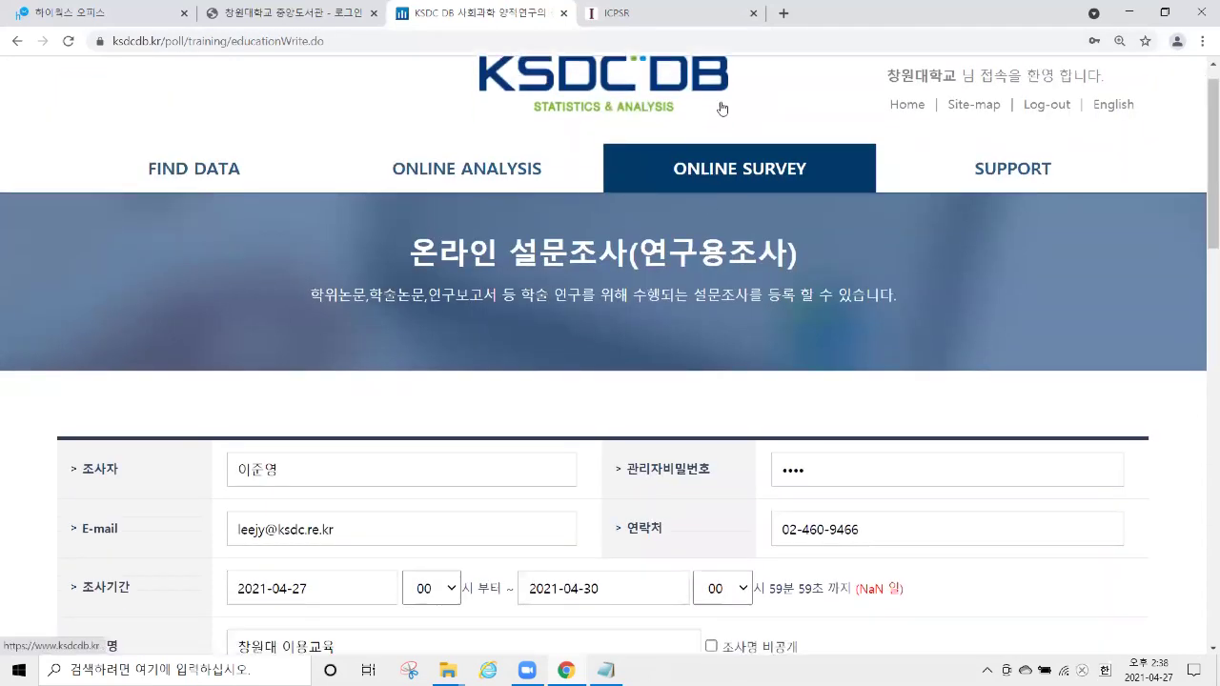
Open the online survey list in a new tab, highlight two titles, then return to the registration form.
middle_click(727, 170)
scroll(610, 286, "down", 4)
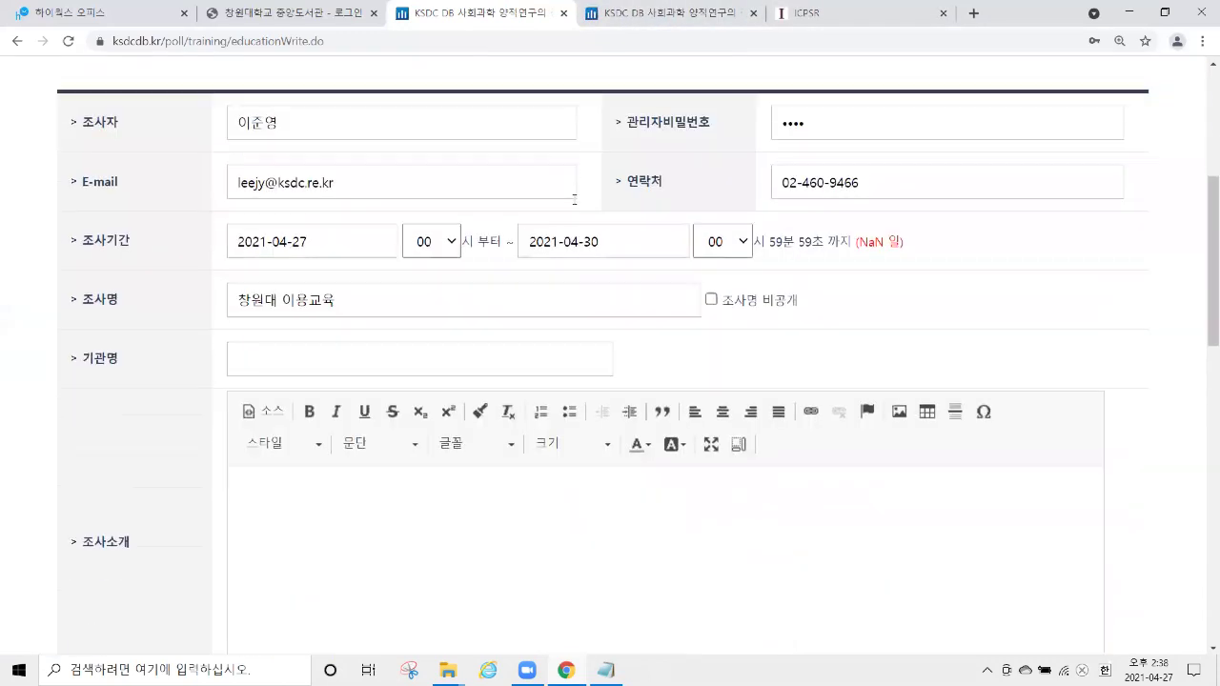
left_click(657, 15)
scroll(482, 236, "down", 4)
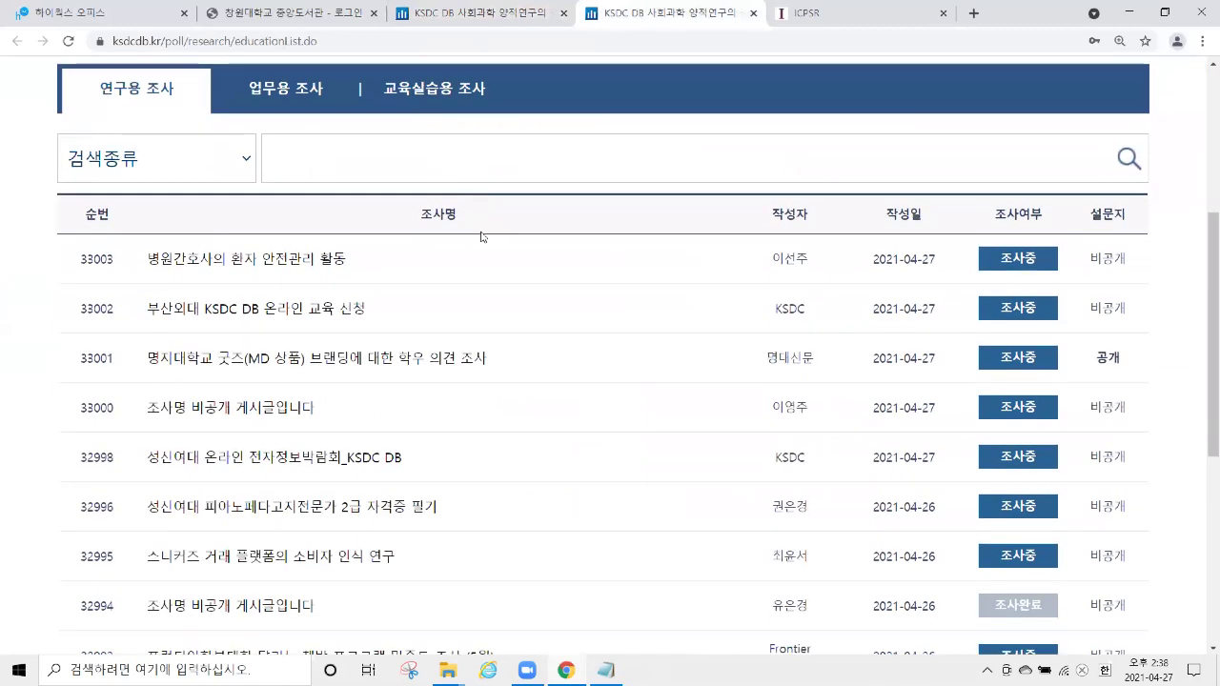
scroll(525, 234, "down", 3)
scroll(531, 234, "up", 2)
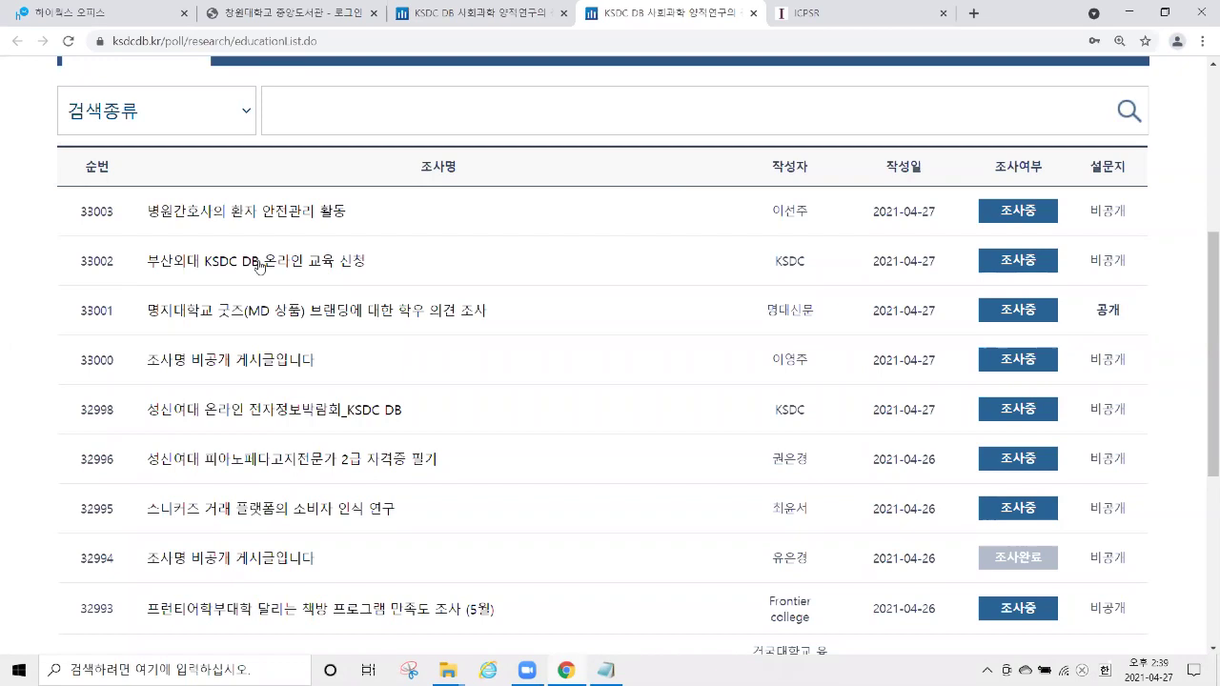
left_click_drag(151, 212, 352, 213)
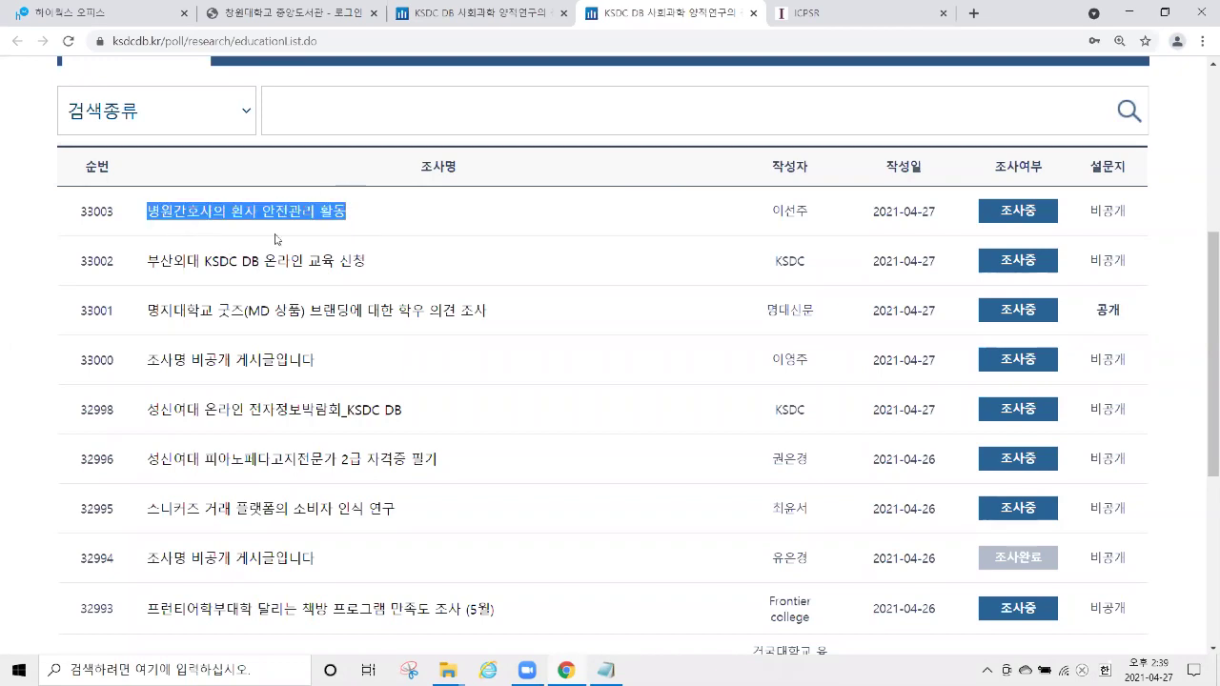
left_click_drag(142, 270, 337, 282)
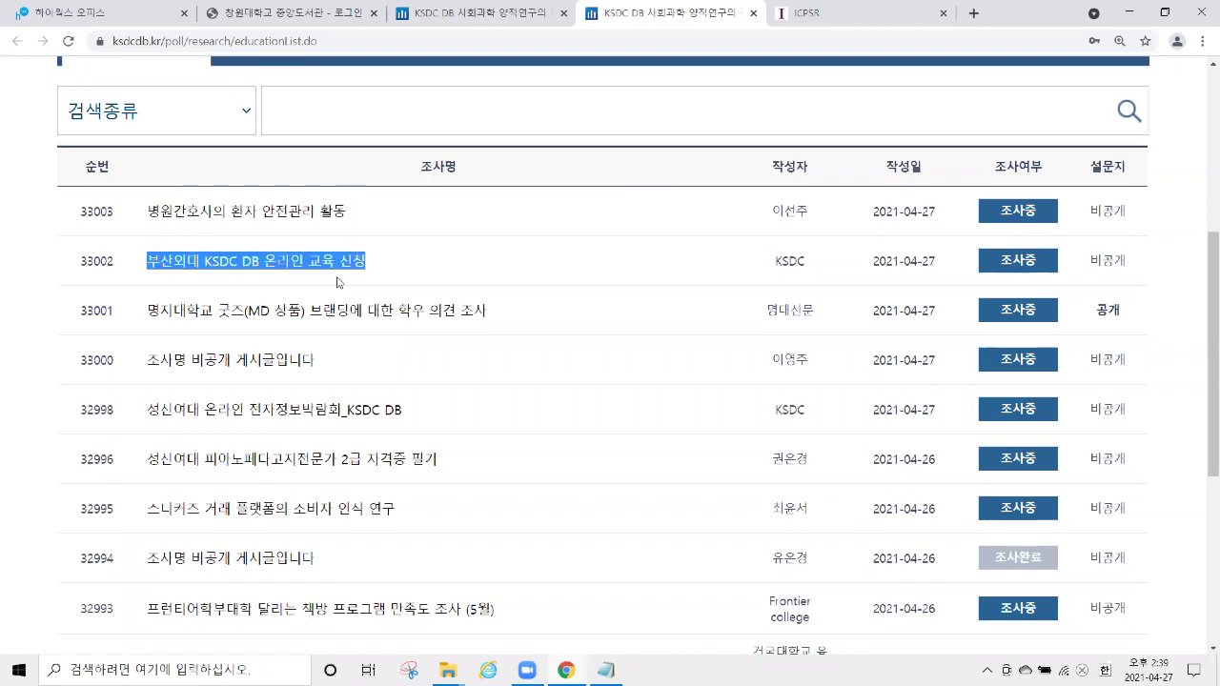
left_click(492, 19)
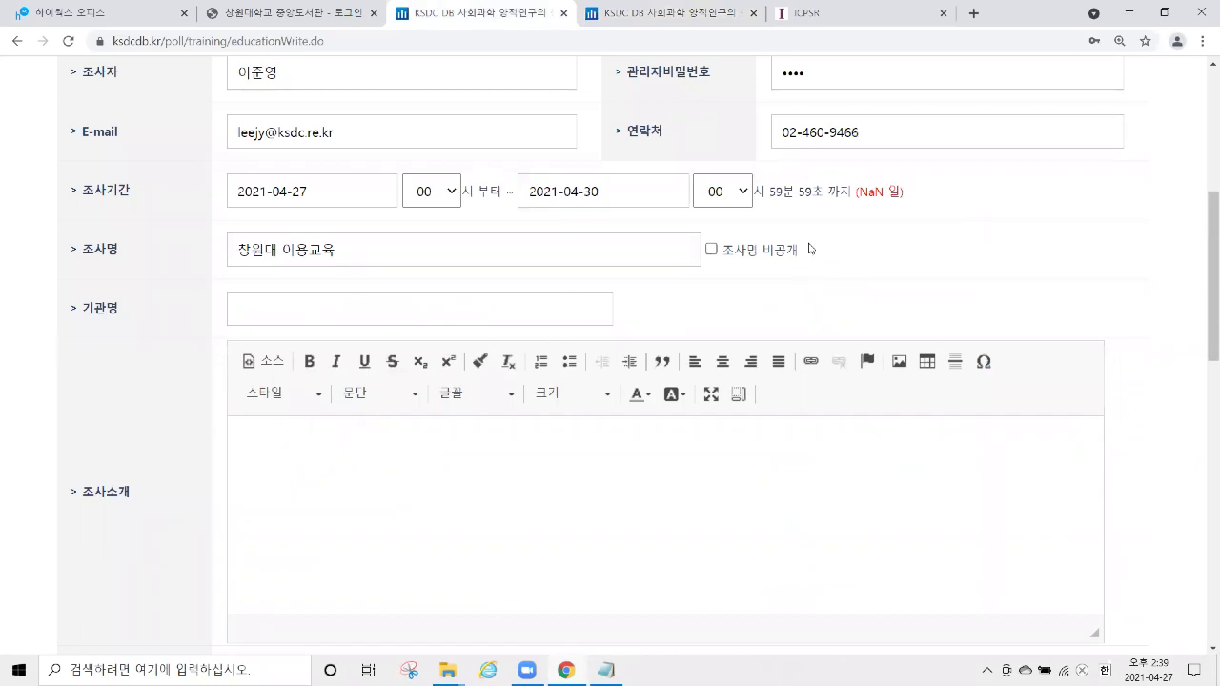
left_click_drag(802, 253, 709, 257)
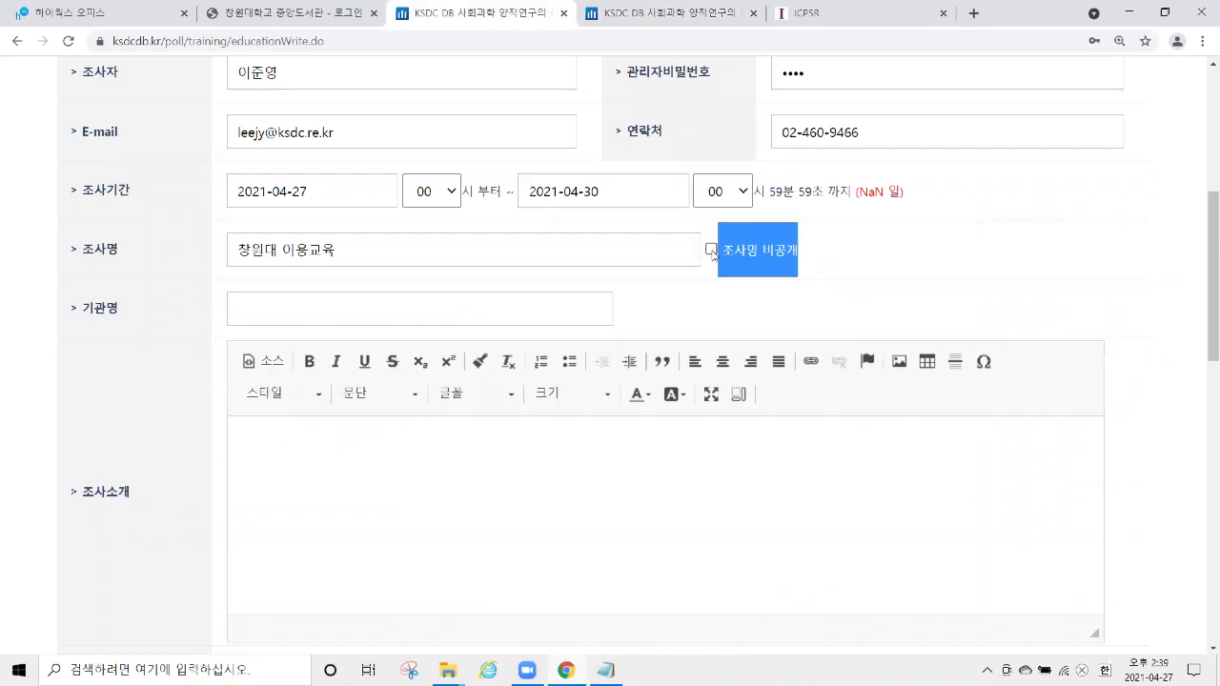
left_click(711, 250)
left_click(711, 251)
left_click(711, 250)
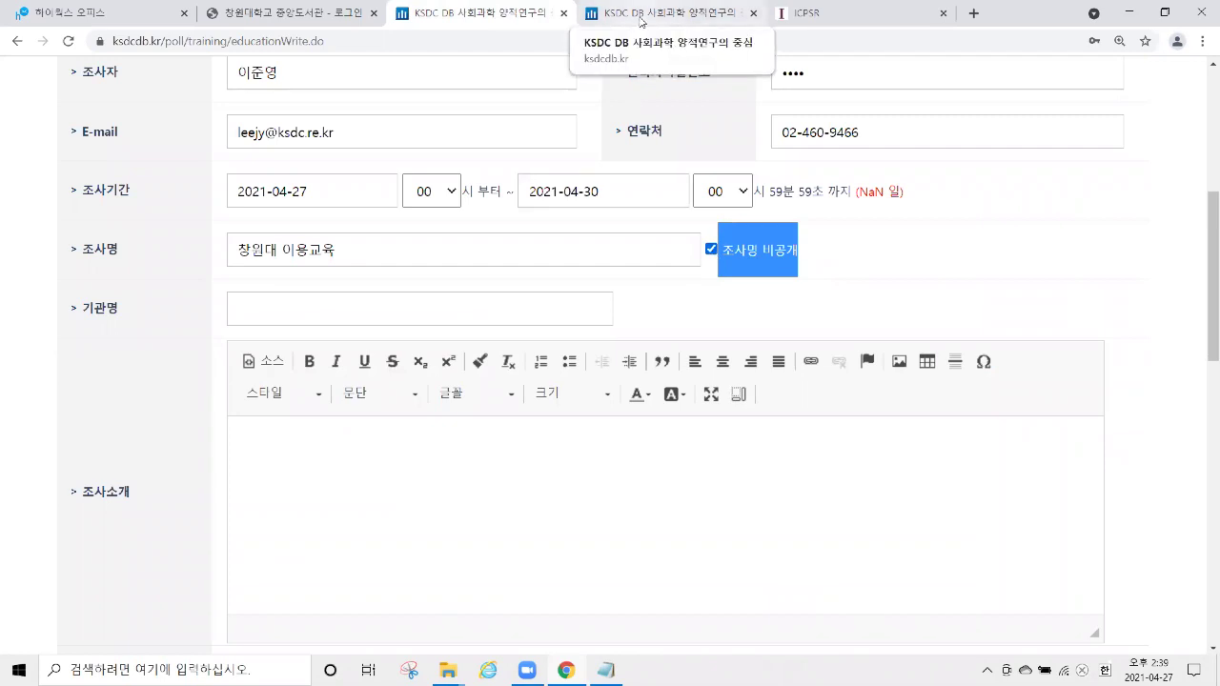
left_click(641, 21)
scroll(396, 278, "down", 1)
double_click(302, 291)
left_click_drag(215, 291, 146, 289)
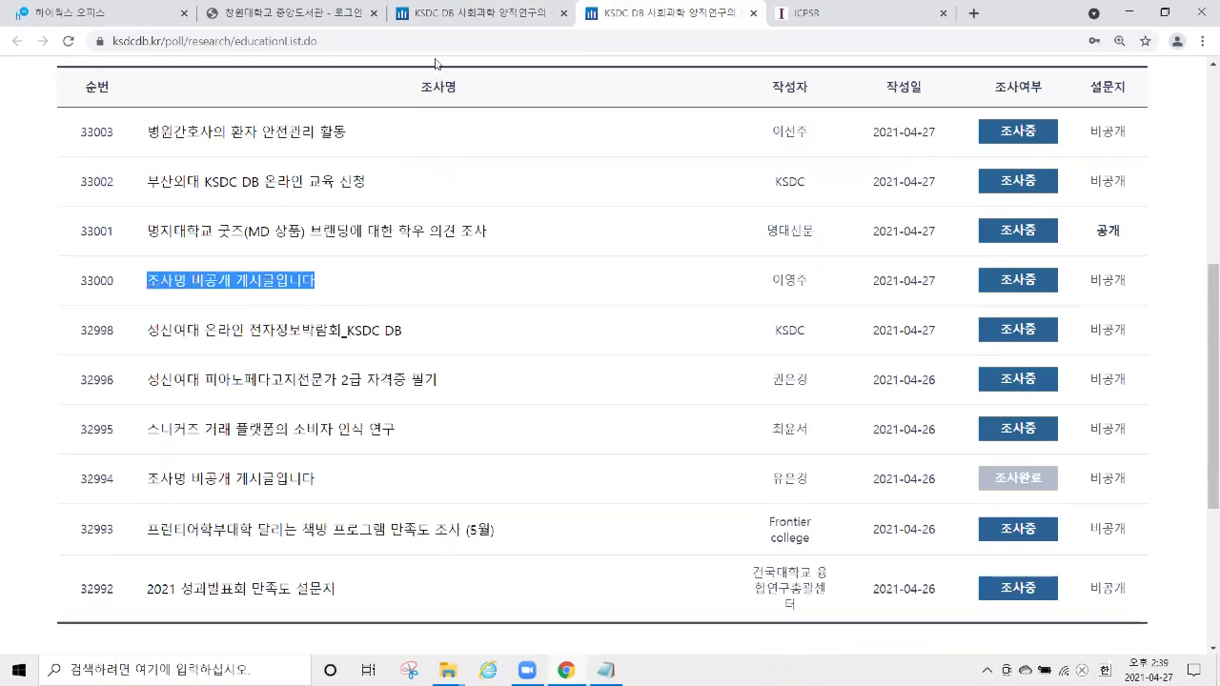
left_click(474, 19)
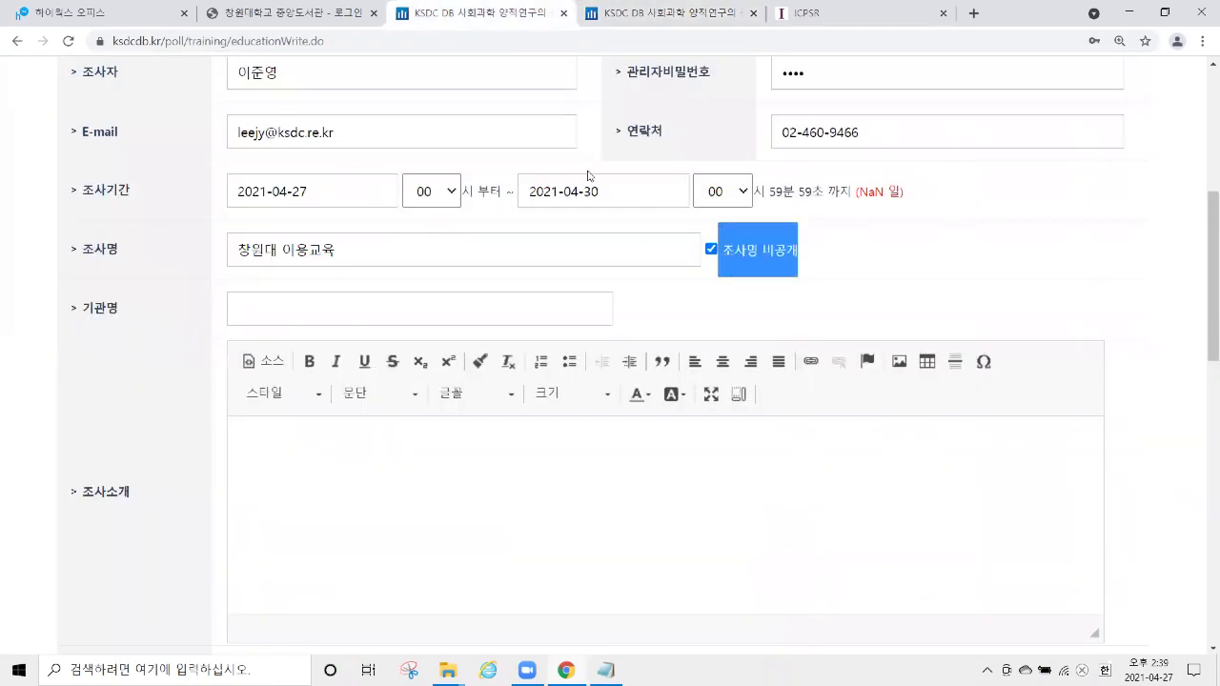
Enter KSDC as the institution name (기관명).
left_click(448, 308)
left_click_drag(80, 315, 144, 316)
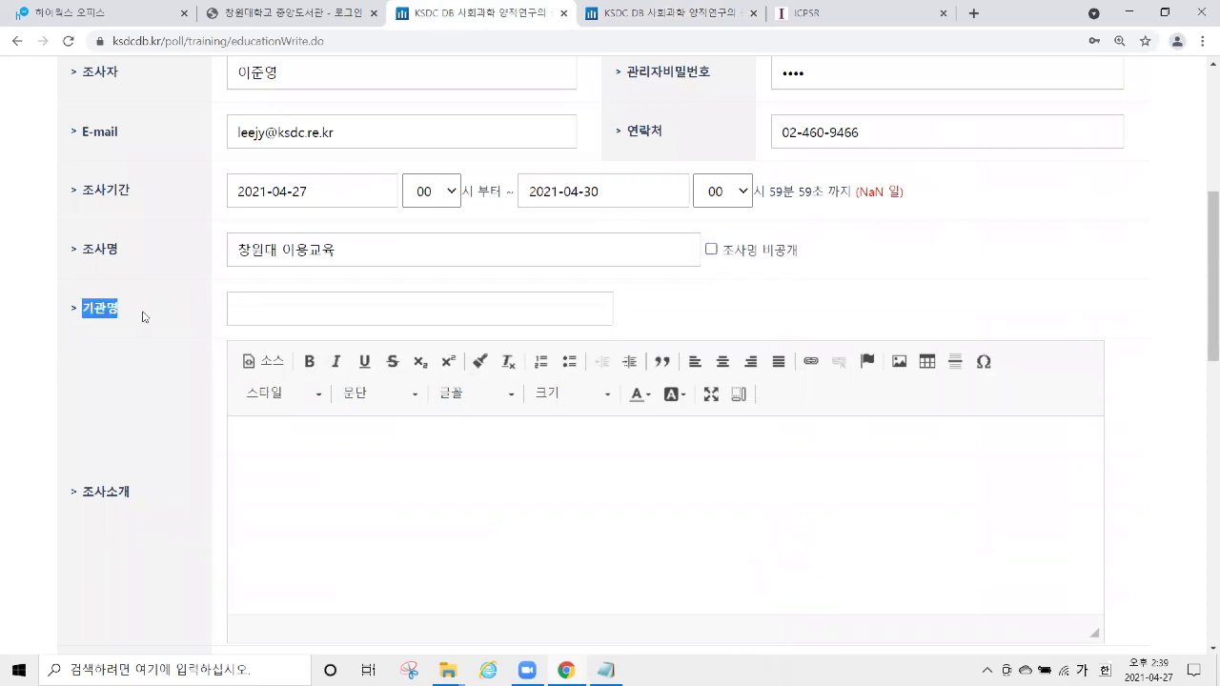
left_click(306, 305)
type("ㄴ")
key("Hangul")
type("KSD")
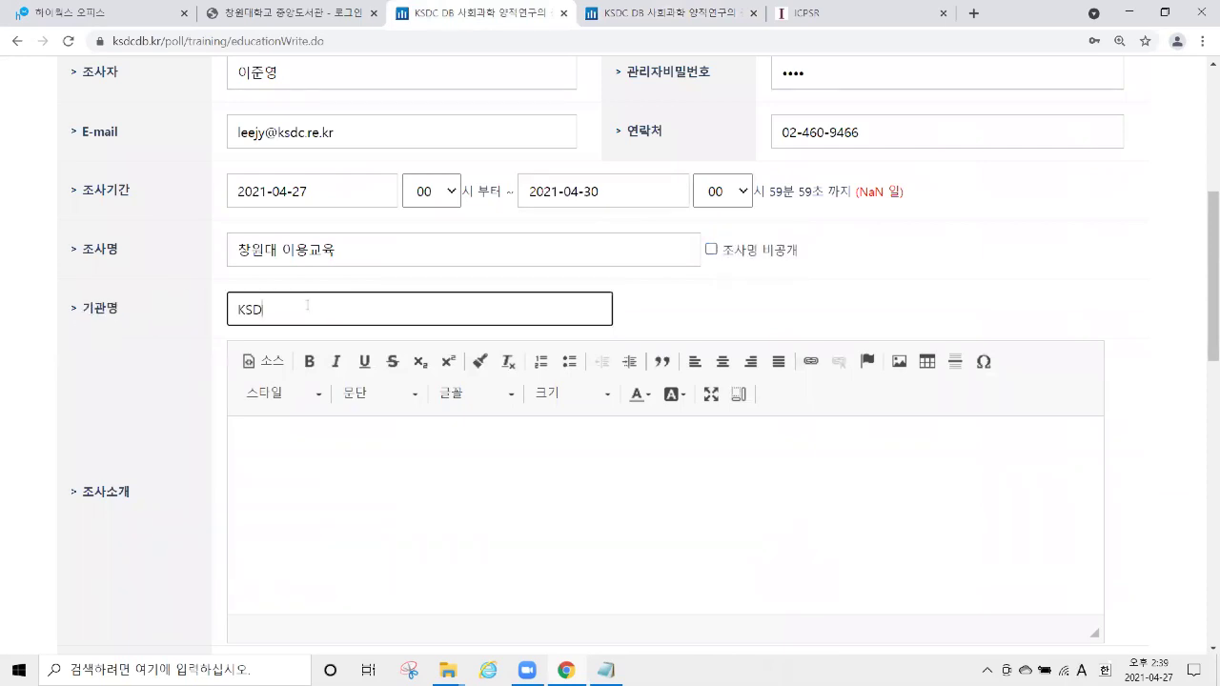
type("C")
Write the survey introduction 음식에 대한 설문조사입니다. in the 조사소개 editor.
scroll(307, 305, "down", 2)
left_click(348, 358)
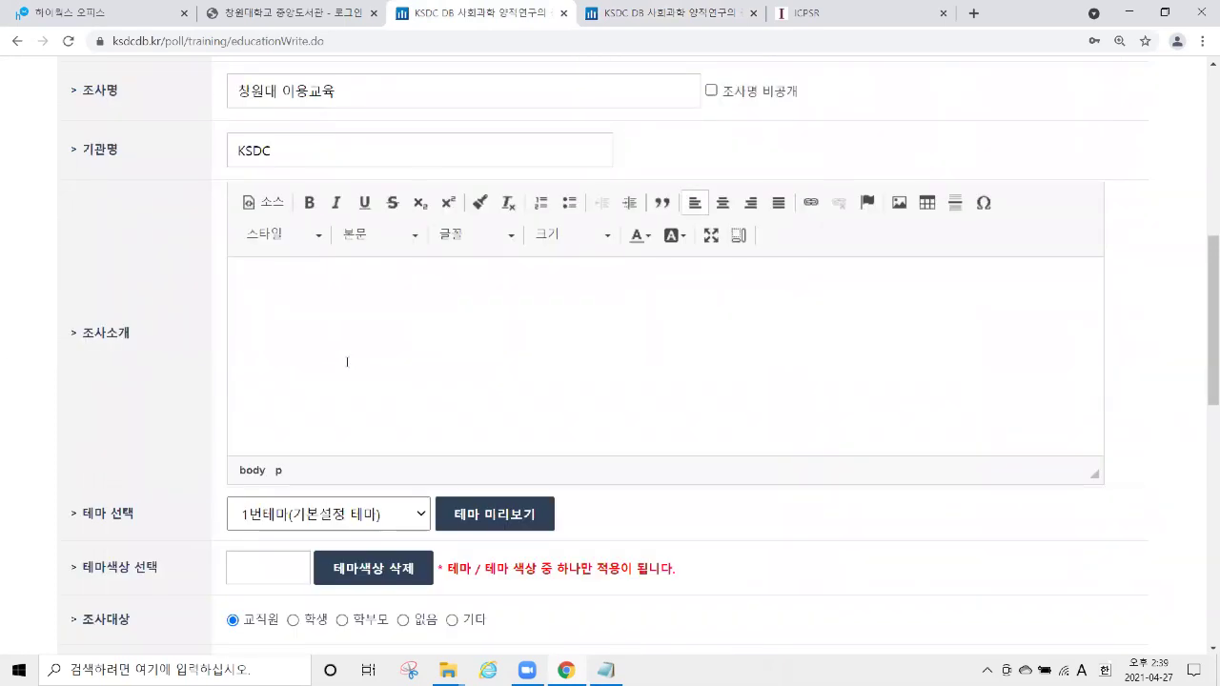
key("Hangul")
type("음식에 대한 설문조사입니대")
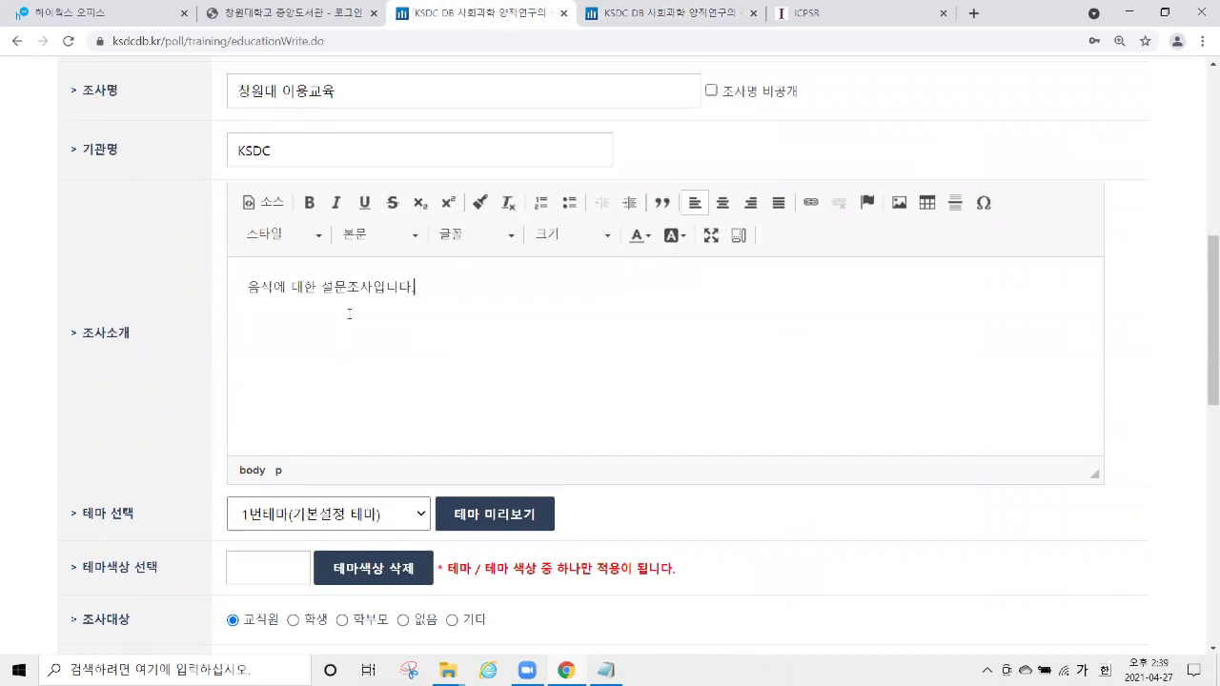
left_click_drag(82, 334, 226, 332)
Preview the themes and apply the dried-flowers theme, 6번테마.
scroll(182, 324, "down", 3)
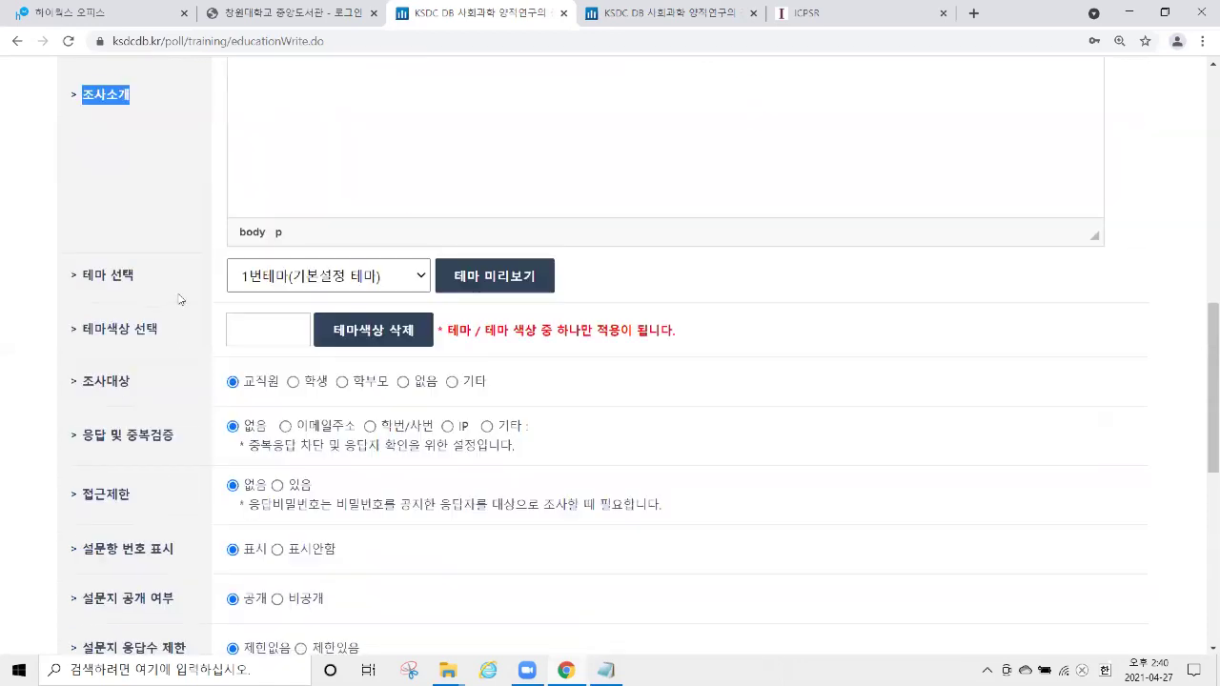
left_click_drag(81, 279, 154, 324)
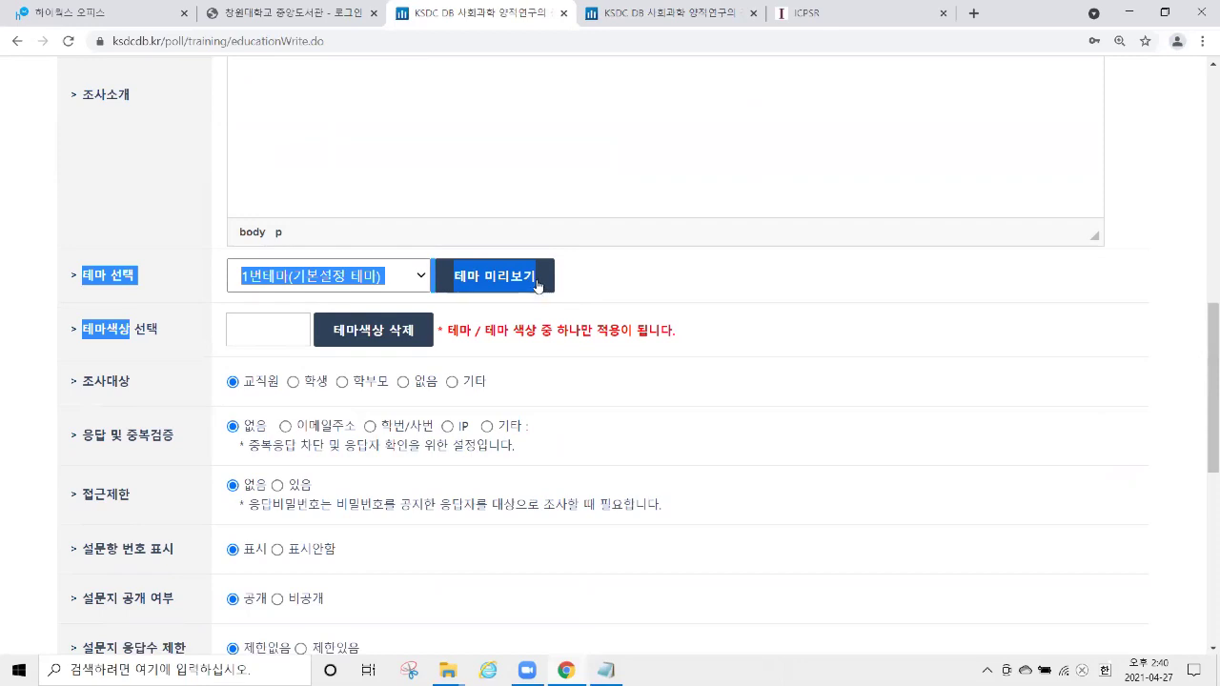
left_click(543, 288)
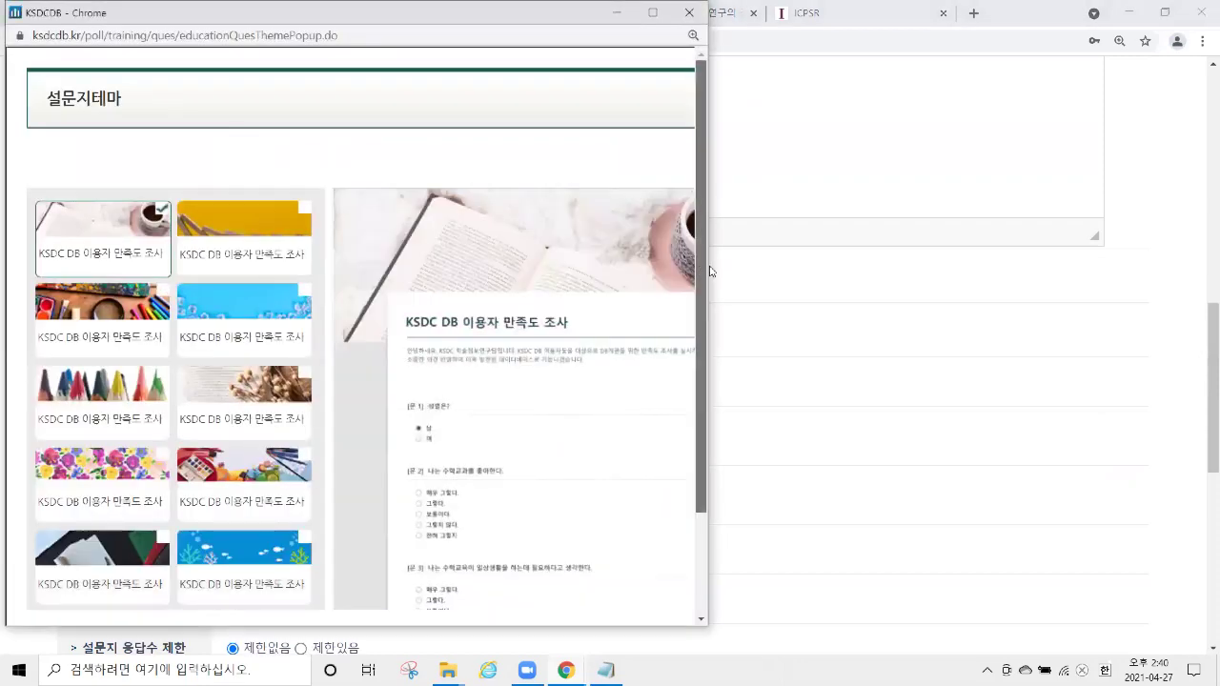
left_click_drag(708, 268, 888, 269)
left_click(307, 258)
left_click(290, 317)
left_click(299, 392)
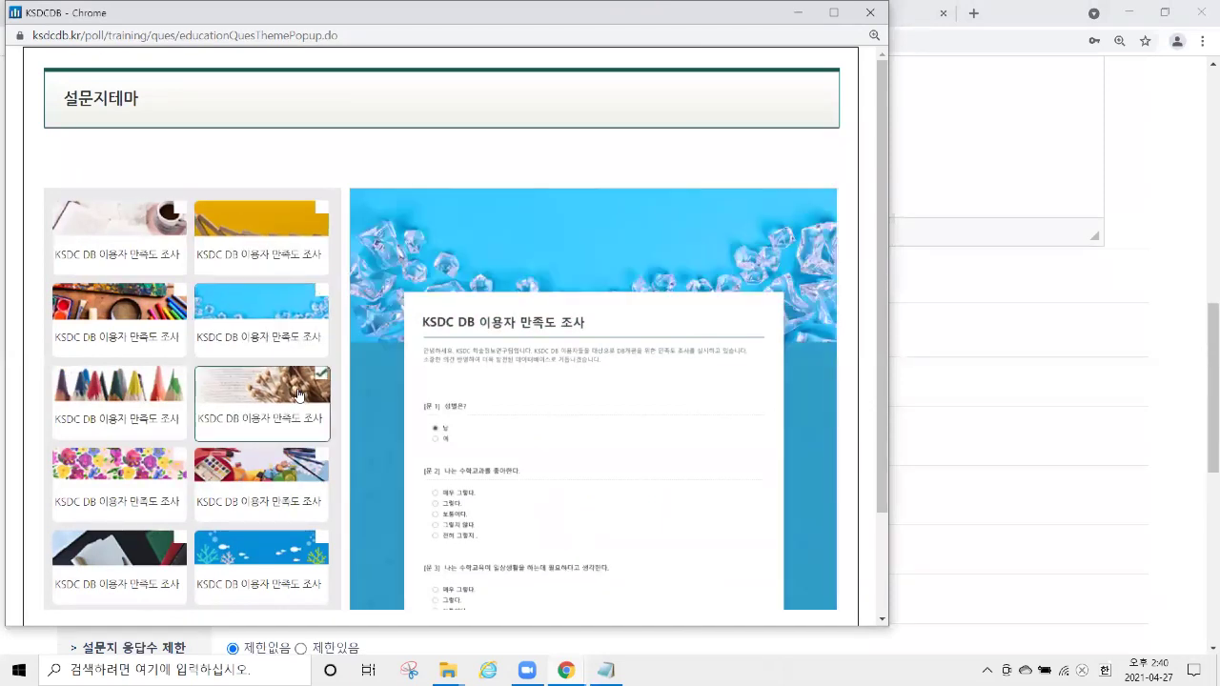
scroll(702, 430, "down", 3)
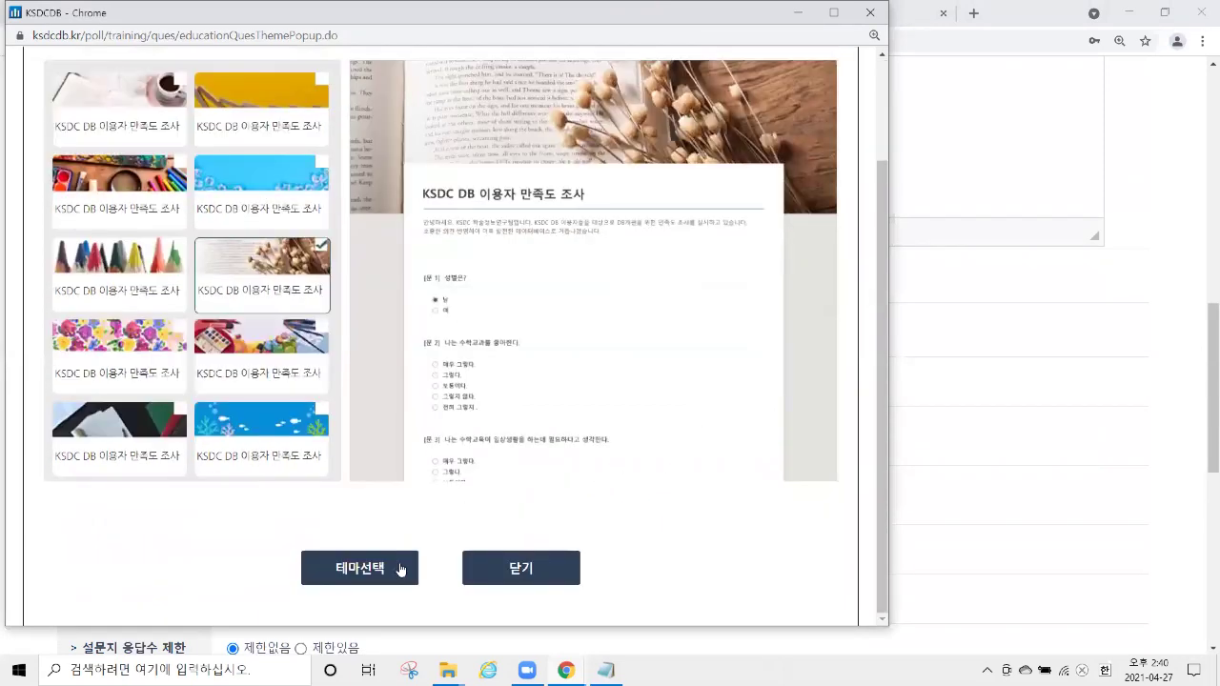
left_click(381, 573)
Try a cyan theme colour in the picker, then delete the theme colour.
left_click(641, 374)
left_click_drag(81, 329, 130, 328)
left_click(266, 330)
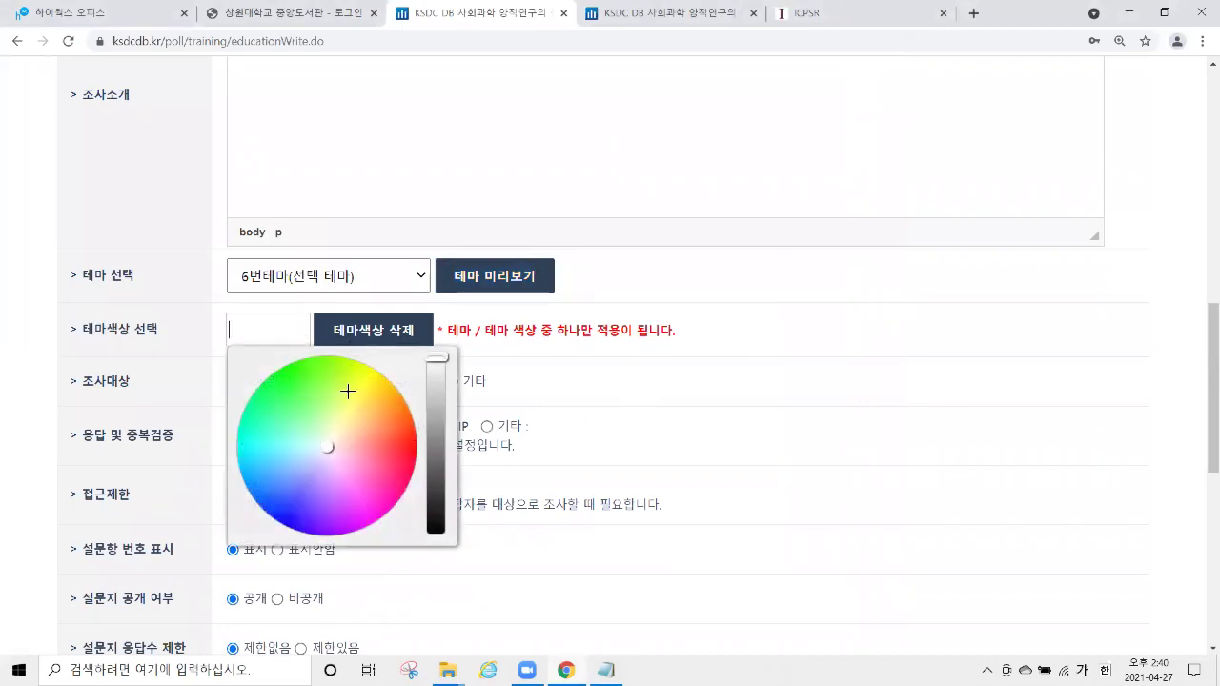
left_click(292, 442)
mouse_move(297, 436)
left_mouse_down()
mouse_move(340, 442)
mouse_move(292, 413)
mouse_move(349, 463)
mouse_move(269, 457)
mouse_move(335, 428)
mouse_move(362, 463)
mouse_move(302, 428)
mouse_move(311, 434)
left_mouse_up()
left_click(141, 330)
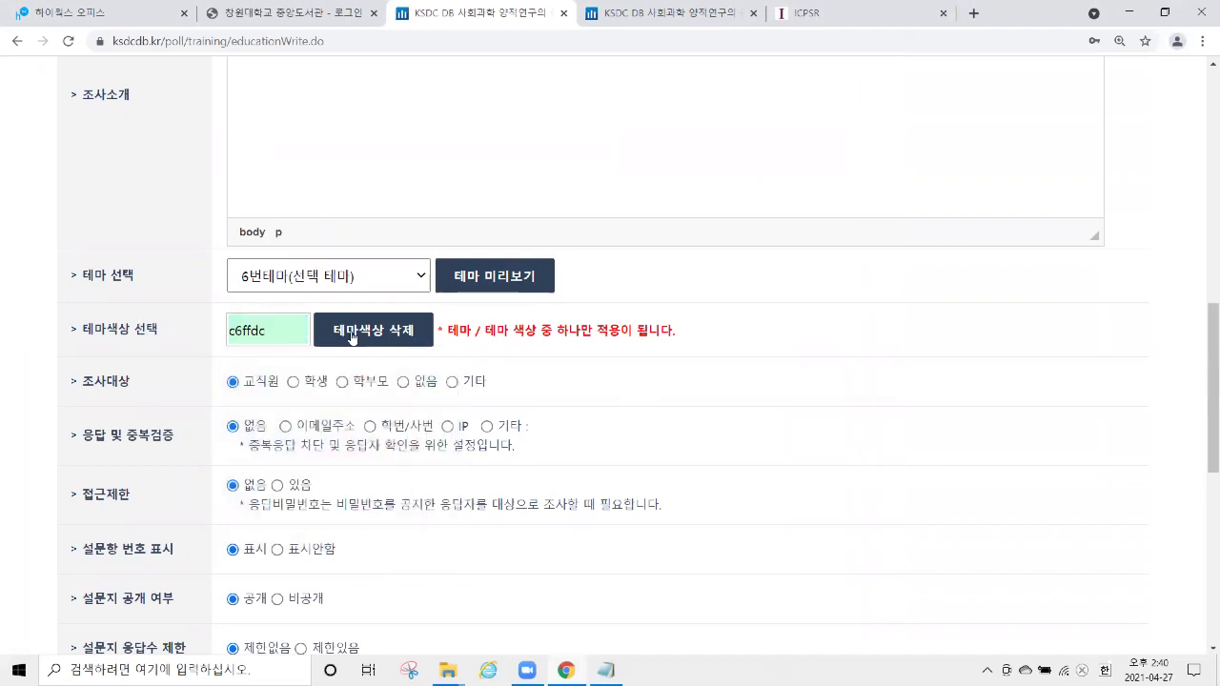
left_click(374, 329)
scroll(292, 263, "down", 1)
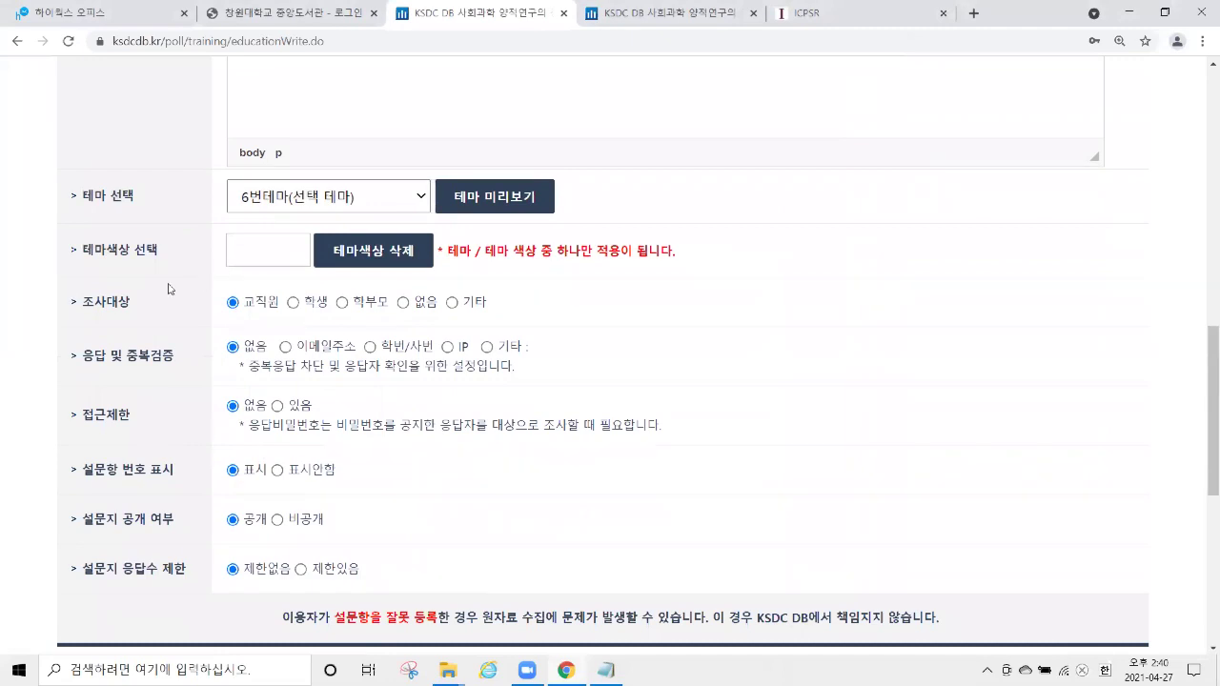
Set the survey target to 없음 and check duplicate responses by 이메일주소.
left_click_drag(74, 311, 128, 305)
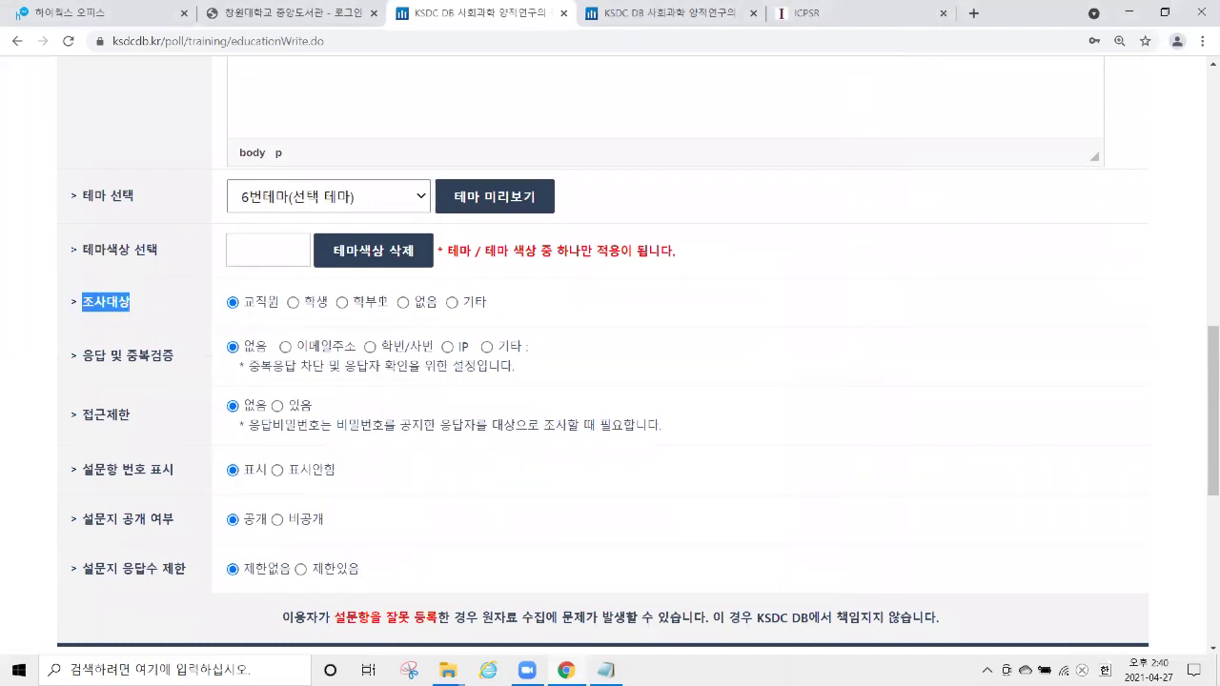
left_click(403, 303)
scroll(149, 293, "down", 1)
left_click_drag(82, 276, 177, 293)
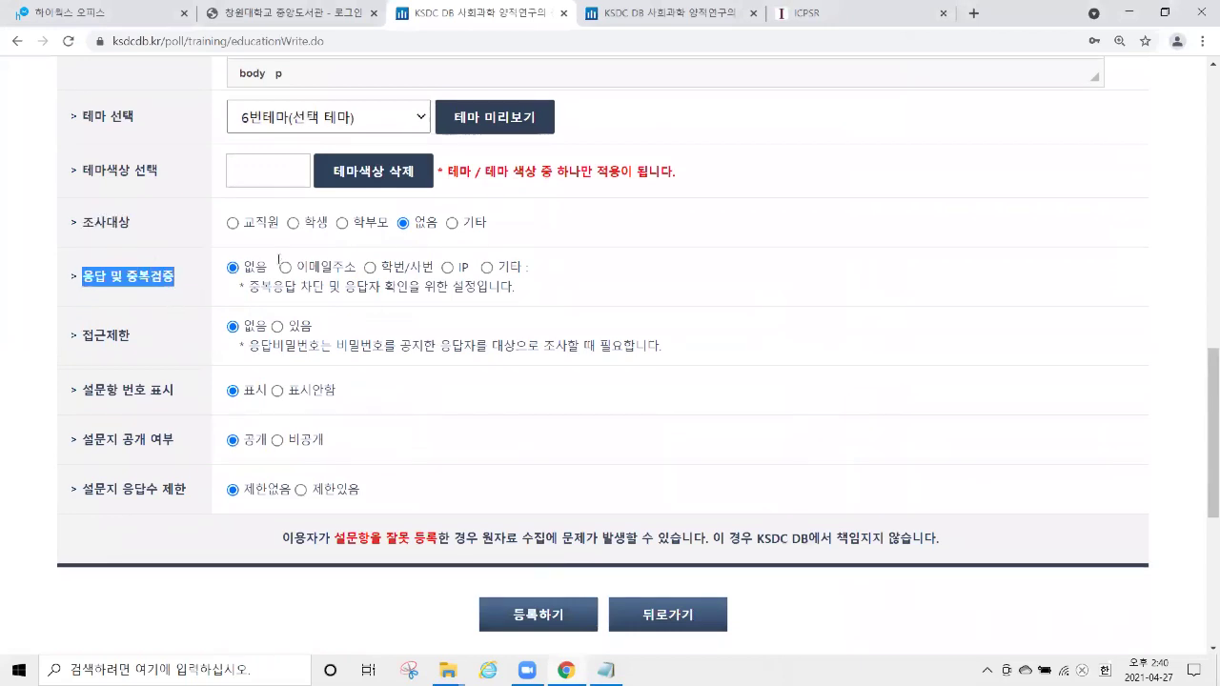
left_click_drag(268, 267, 245, 270)
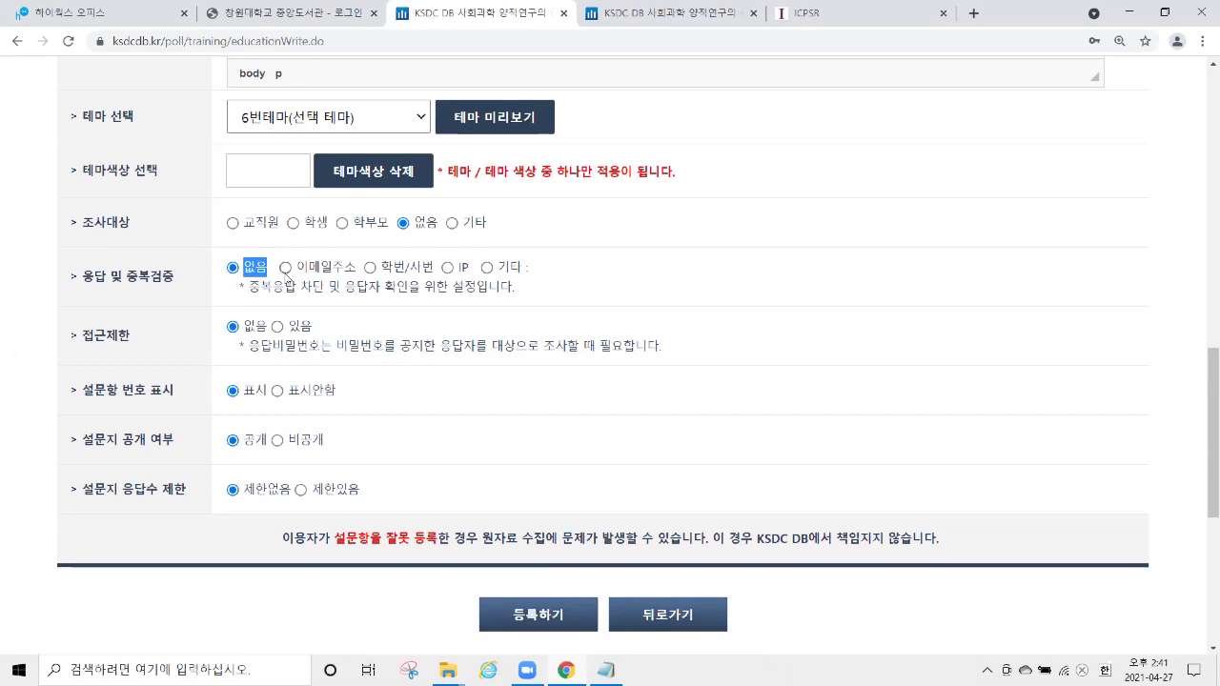
left_click(287, 268)
left_click_drag(289, 267, 355, 267)
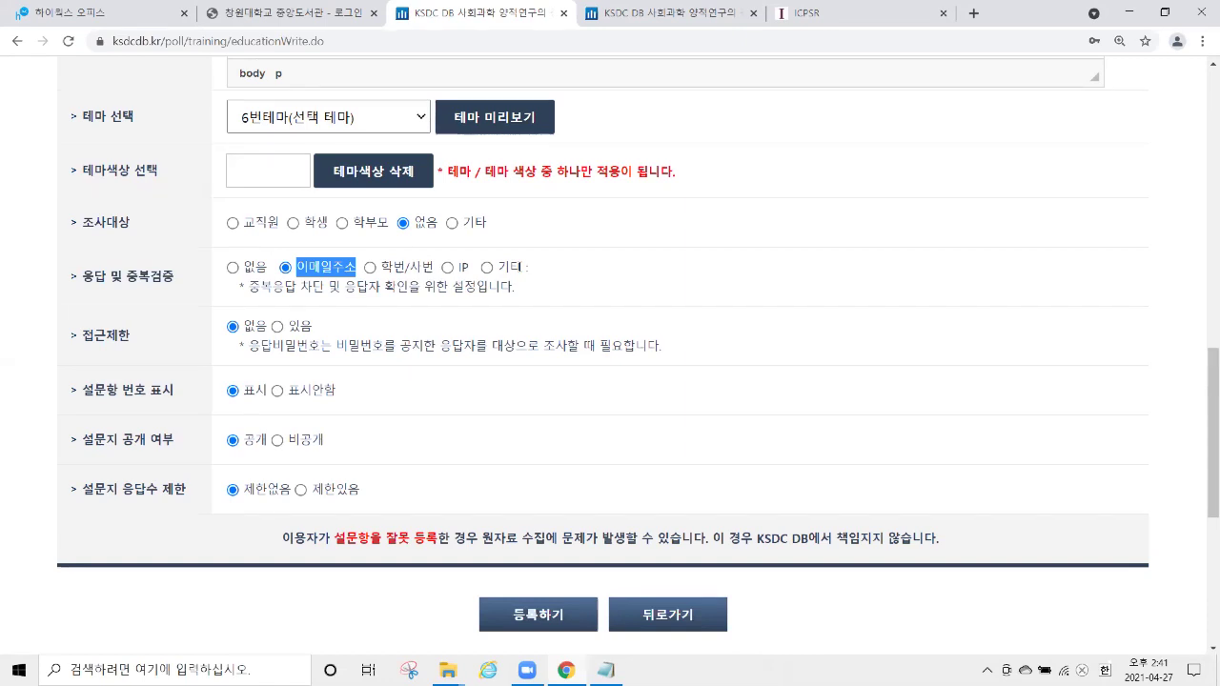
Try access restriction 있음 with an access password, then set it back to 없음.
mouse_move(79, 338)
left_mouse_down()
mouse_move(118, 342)
mouse_move(76, 336)
left_mouse_up()
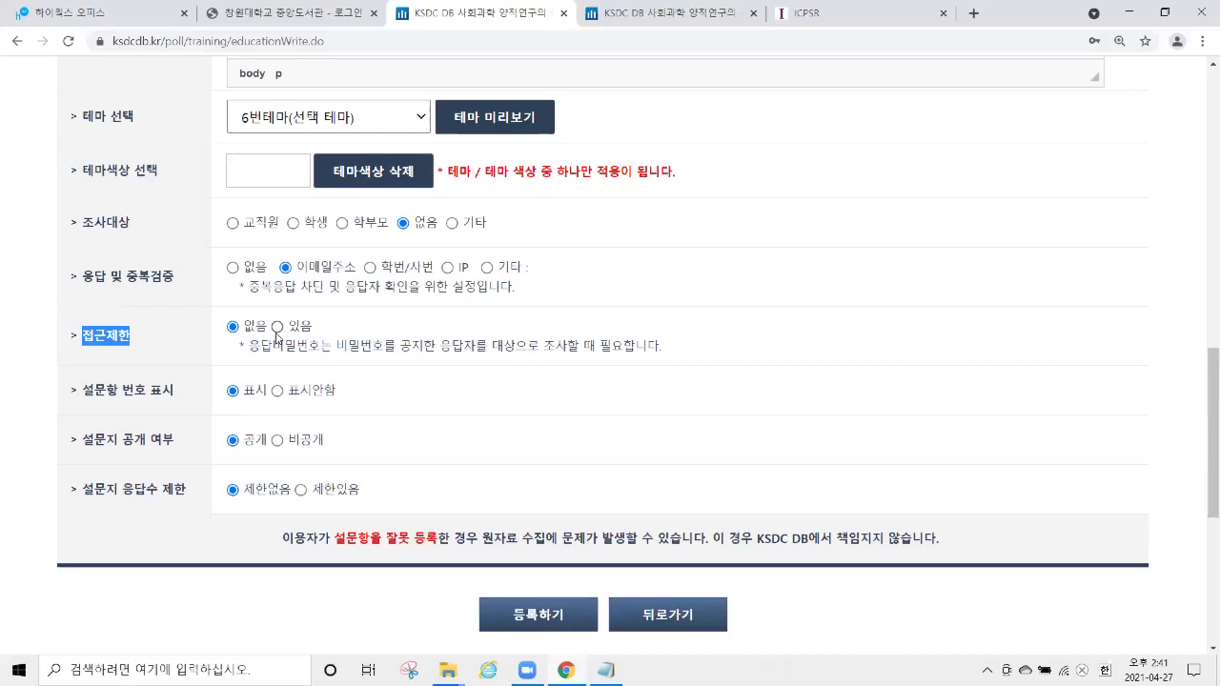
left_click(277, 327)
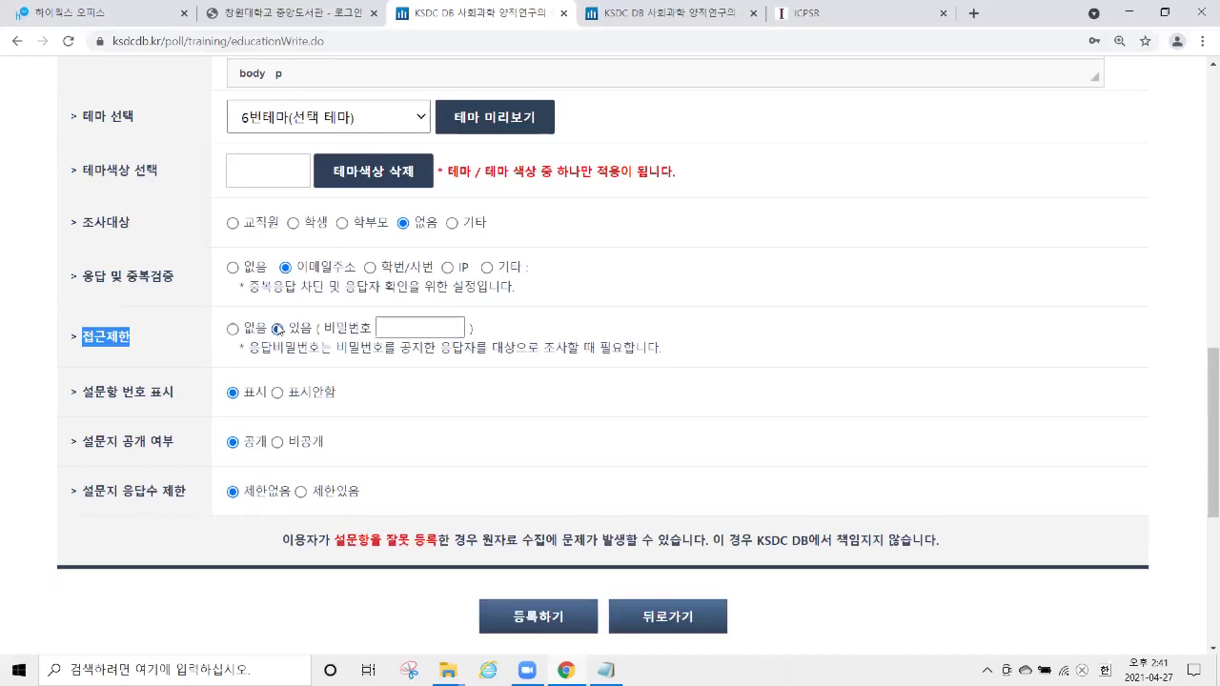
left_click(389, 329)
type("1234")
left_click_drag(421, 325, 353, 340)
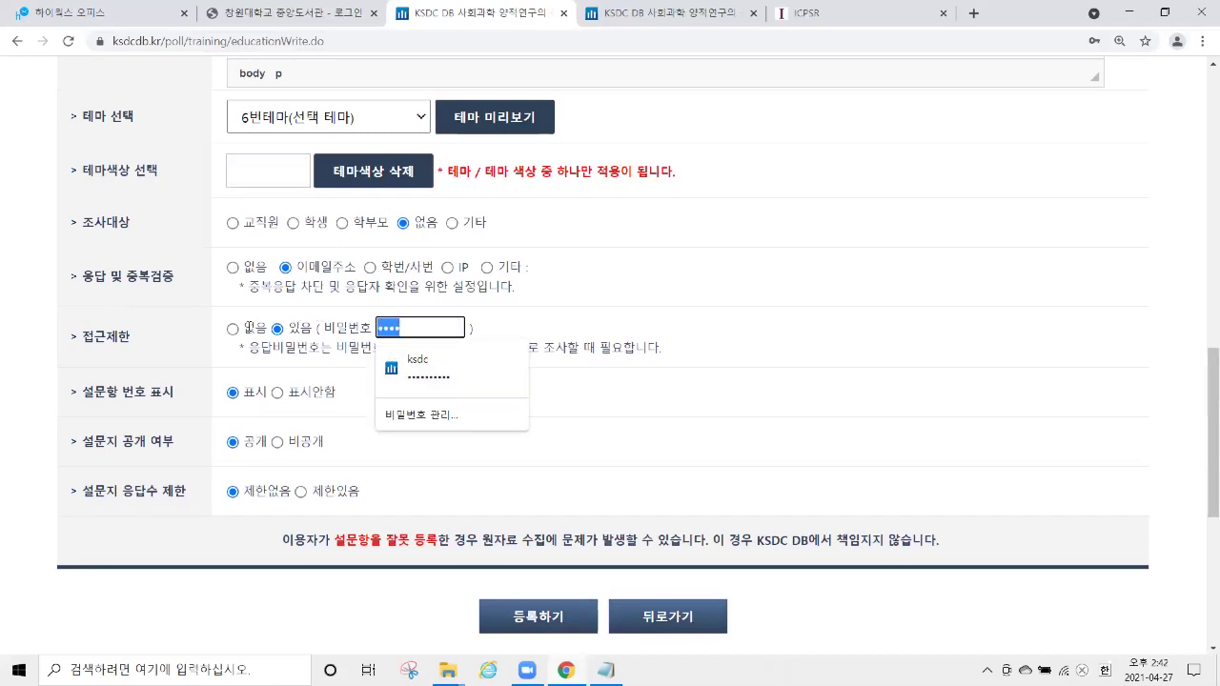
left_click(233, 330)
Toggle 설문항 번호 표시 to 표시안함 and back to 표시.
scroll(105, 297, "down", 2)
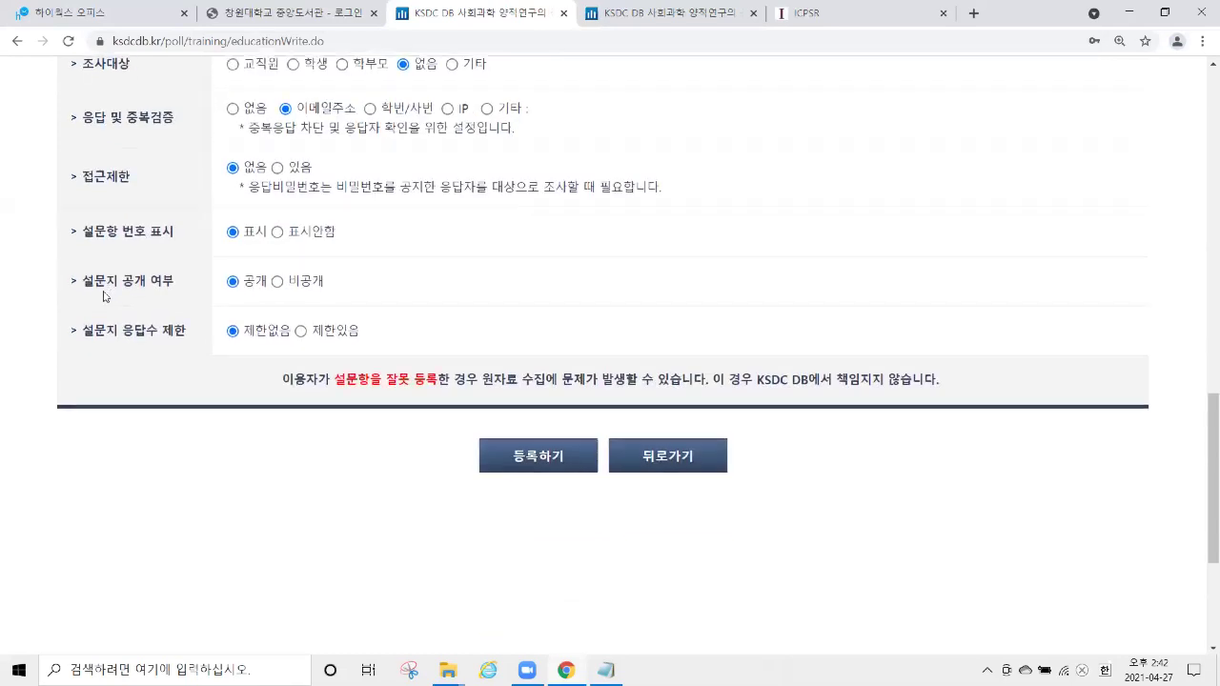
left_click_drag(67, 232, 269, 230)
mouse_move(338, 235)
left_mouse_down()
mouse_move(299, 235)
mouse_move(343, 235)
left_mouse_up()
right_click(293, 236)
left_click(285, 231)
left_click(278, 232)
left_click(234, 233)
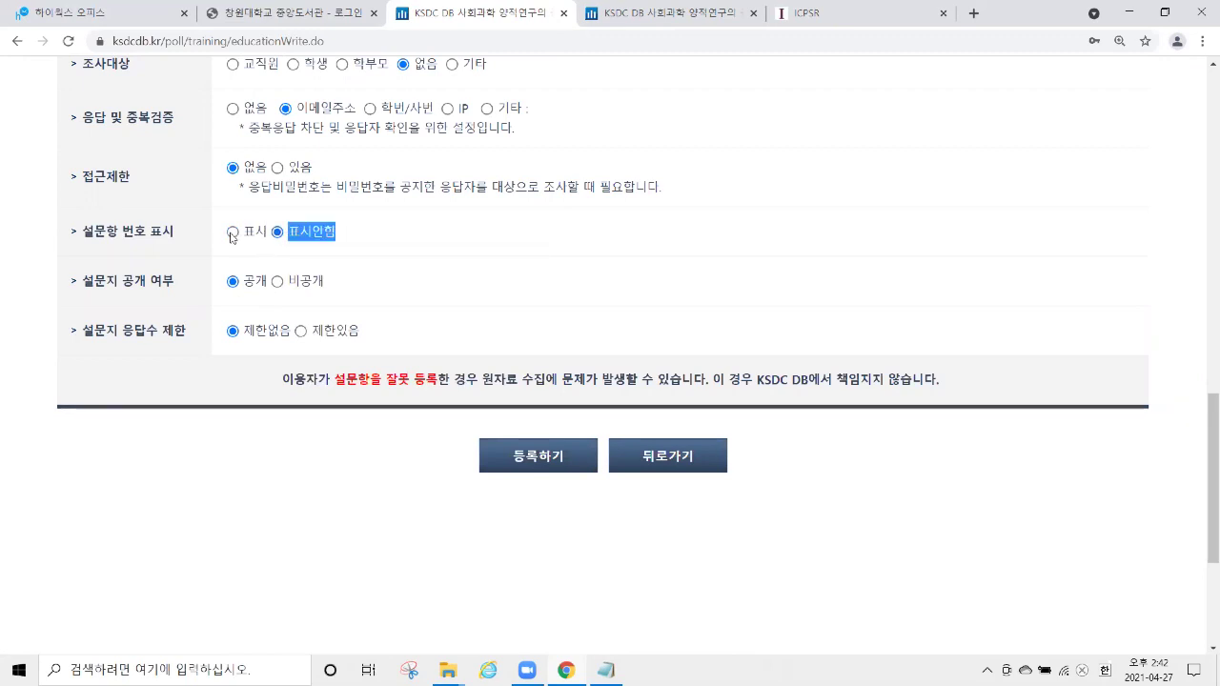
Make the questionnaire 비공개 and switch to the public survey list tab.
left_click_drag(84, 281, 181, 291)
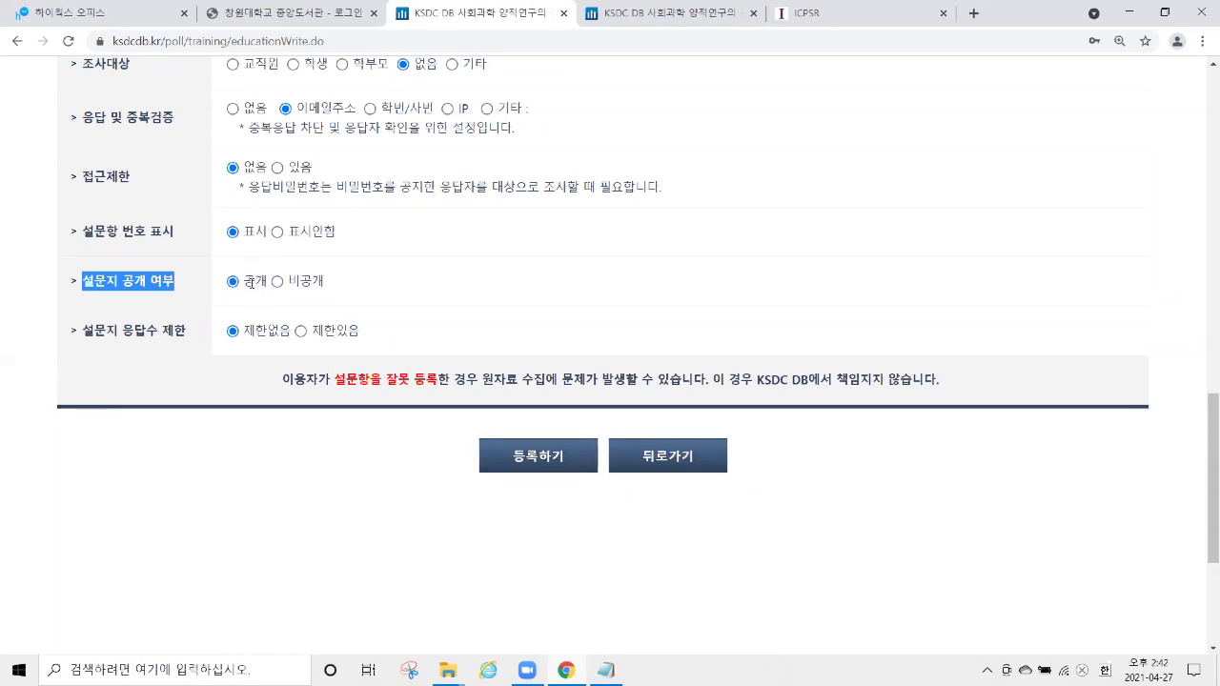
left_click(277, 284)
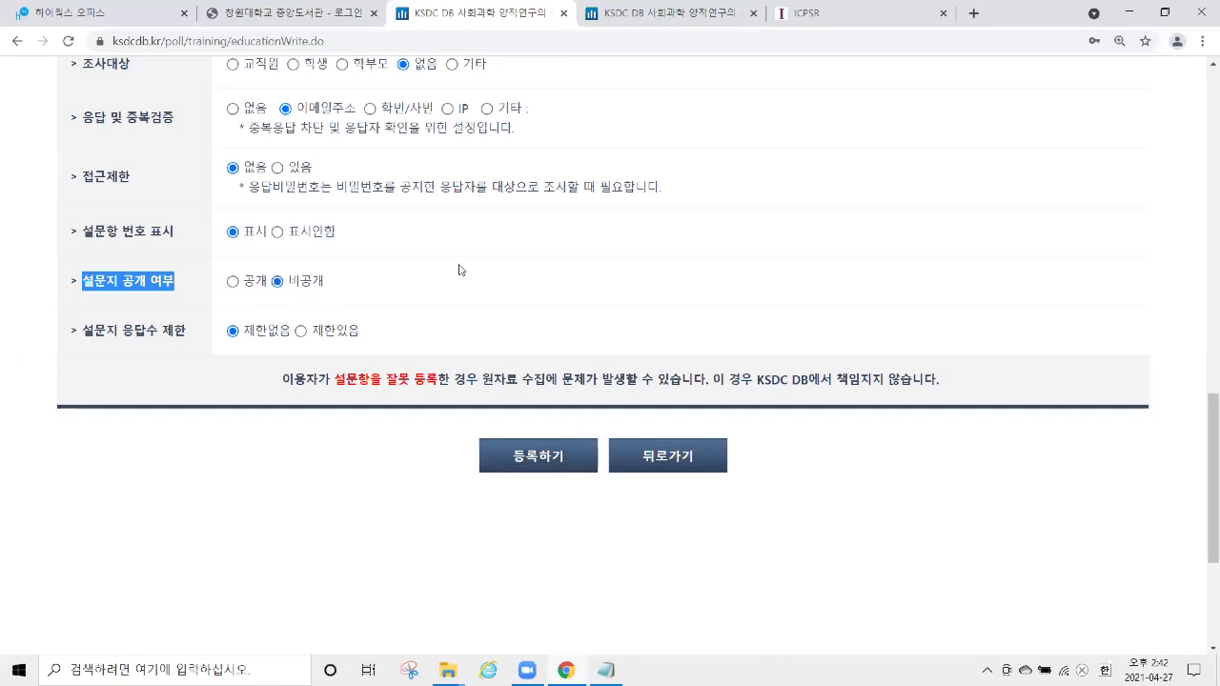
left_click(690, 20)
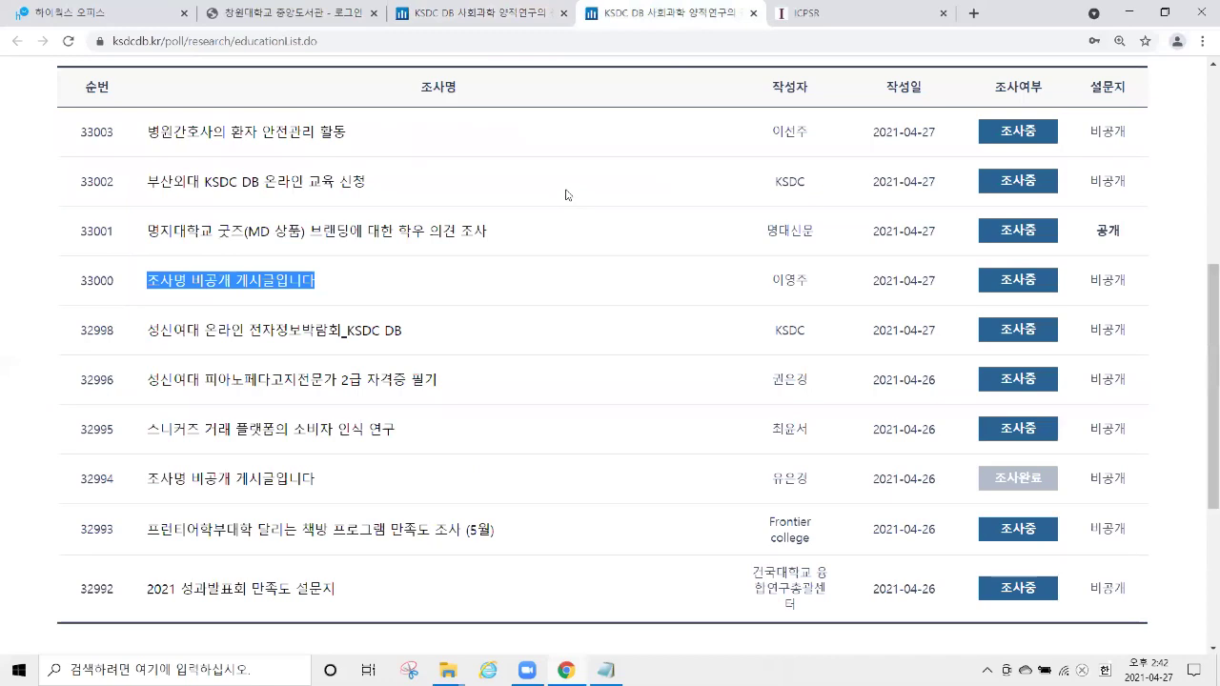
Search the research survey list by 조사명 for 청소년.
scroll(508, 189, "up", 3)
scroll(506, 195, "down", 1)
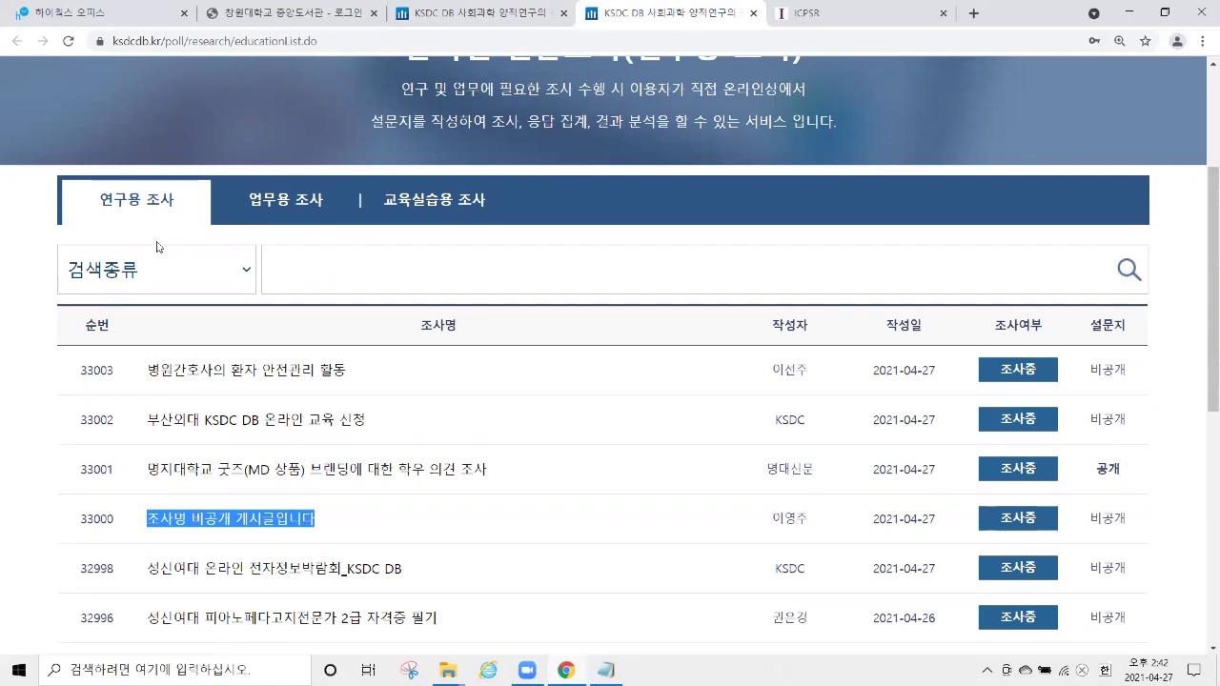
left_click(163, 264)
left_click(164, 321)
left_click(157, 269)
left_click(95, 330)
left_click(308, 275)
type("c")
key("BackSpace")
key("Hangul")
type("청소년")
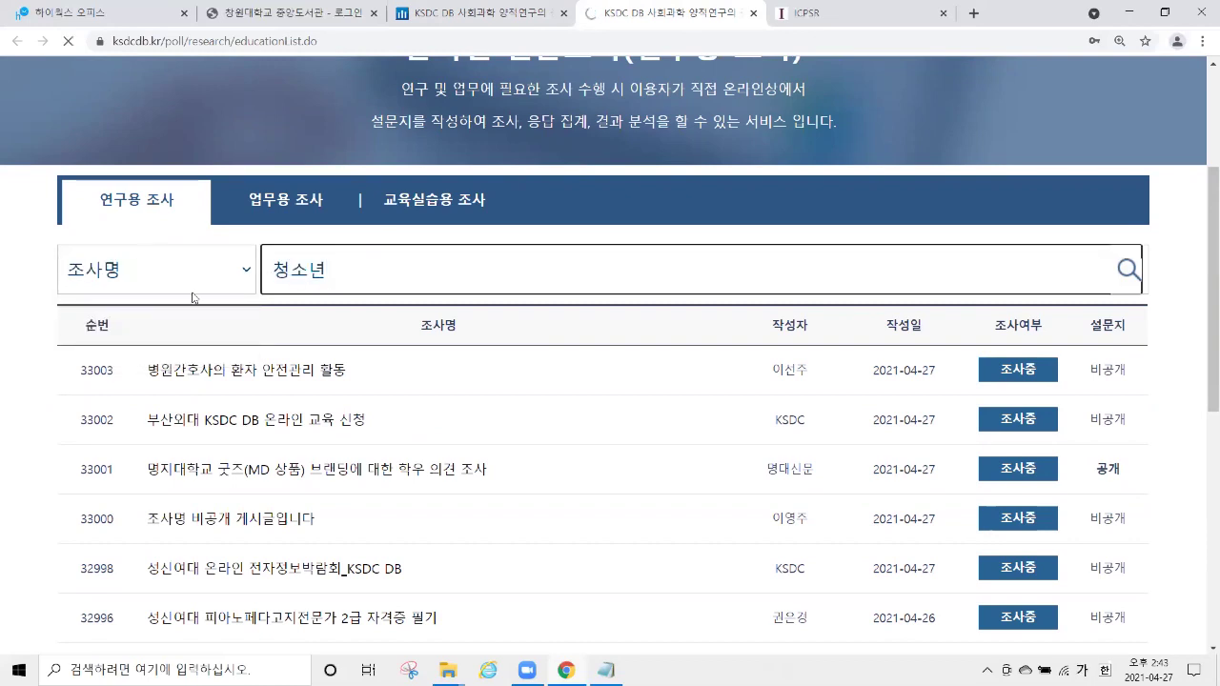
Go to page 2 of the 청소년 search results.
scroll(531, 557, "down", 5)
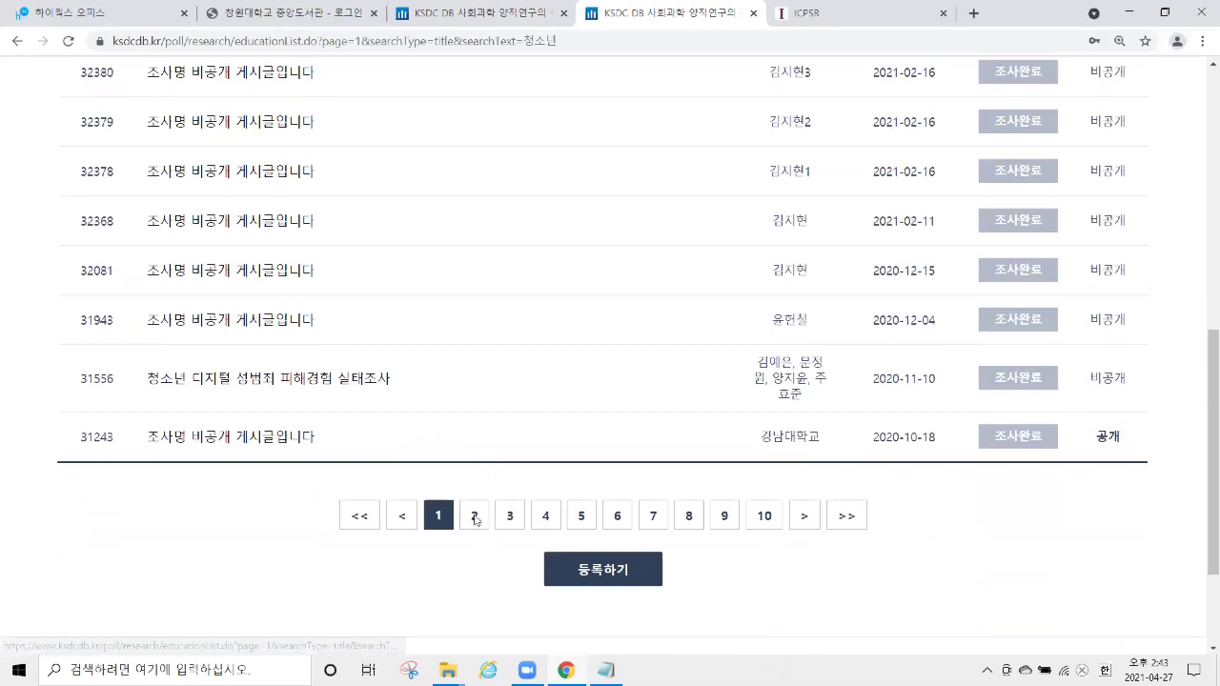
left_click(473, 516)
scroll(354, 353, "down", 4)
scroll(358, 335, "down", 2)
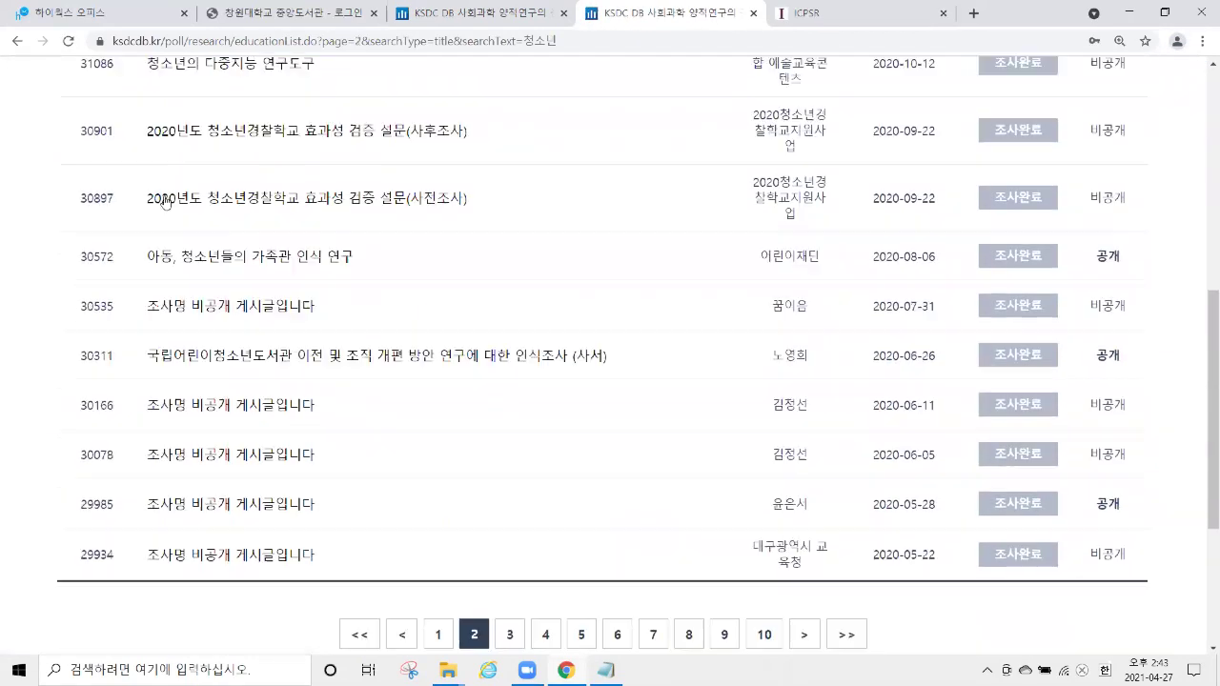
left_click_drag(140, 253, 356, 269)
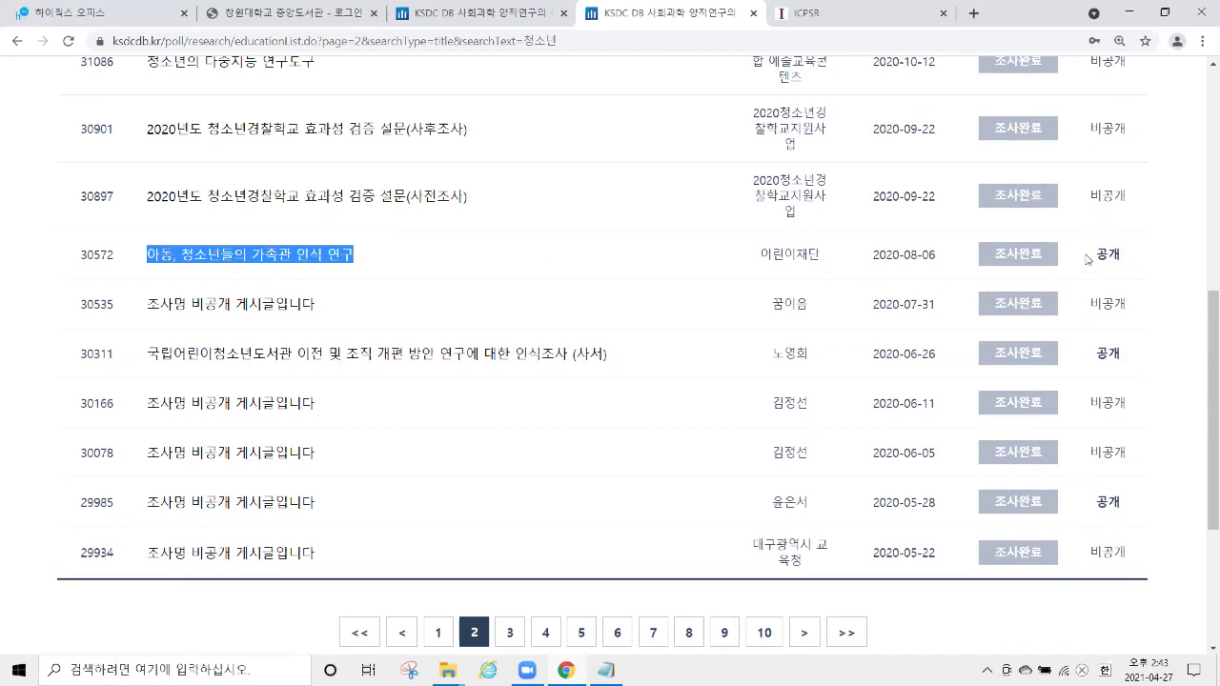
Preview the public questionnaire of survey 30572, enlarging the popup, then close it.
left_click_drag(1083, 259, 1142, 256)
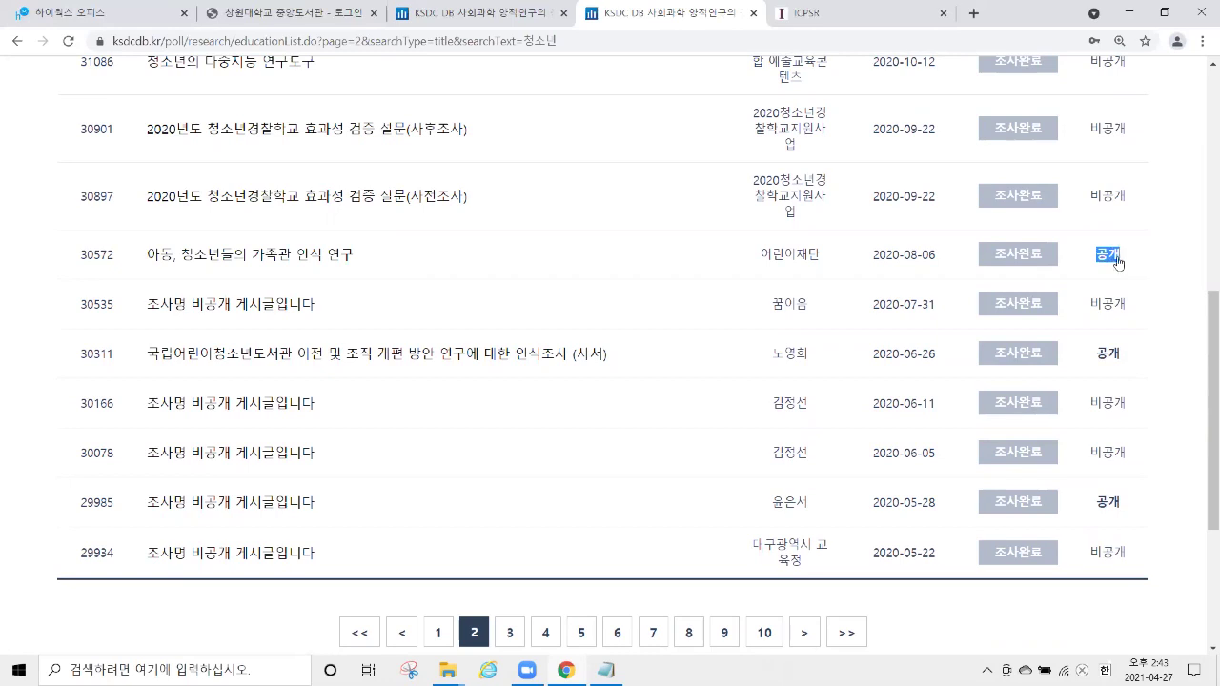
left_click(1110, 258)
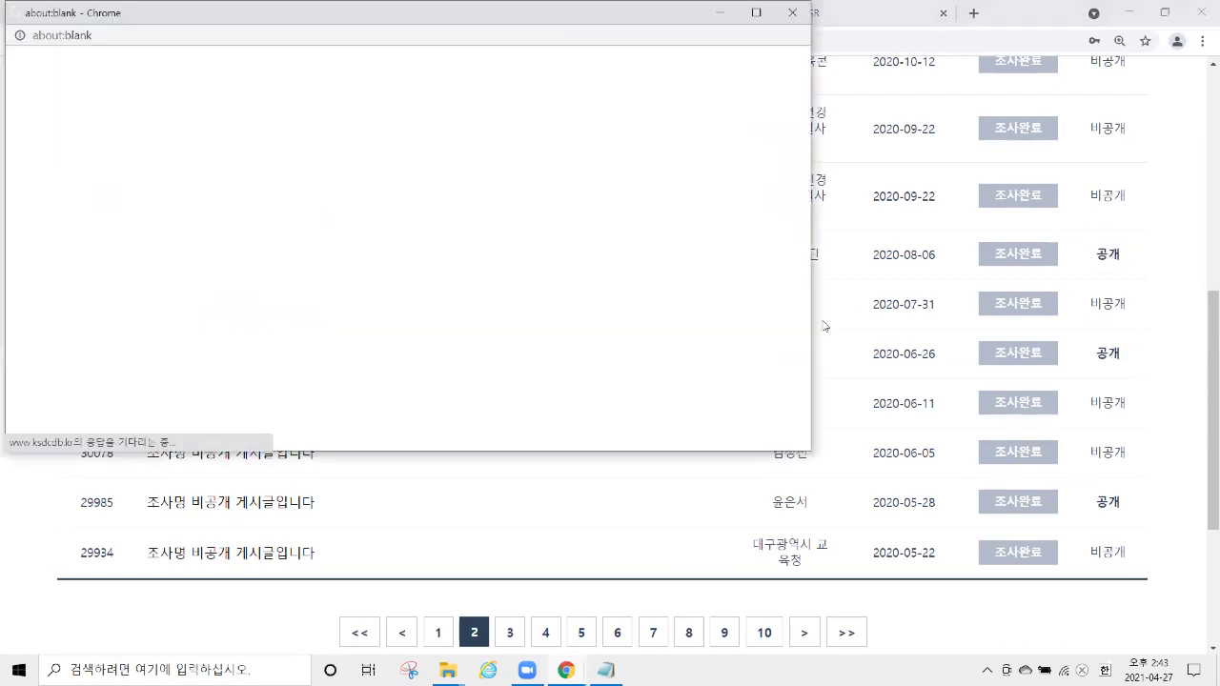
left_click_drag(801, 456, 802, 583)
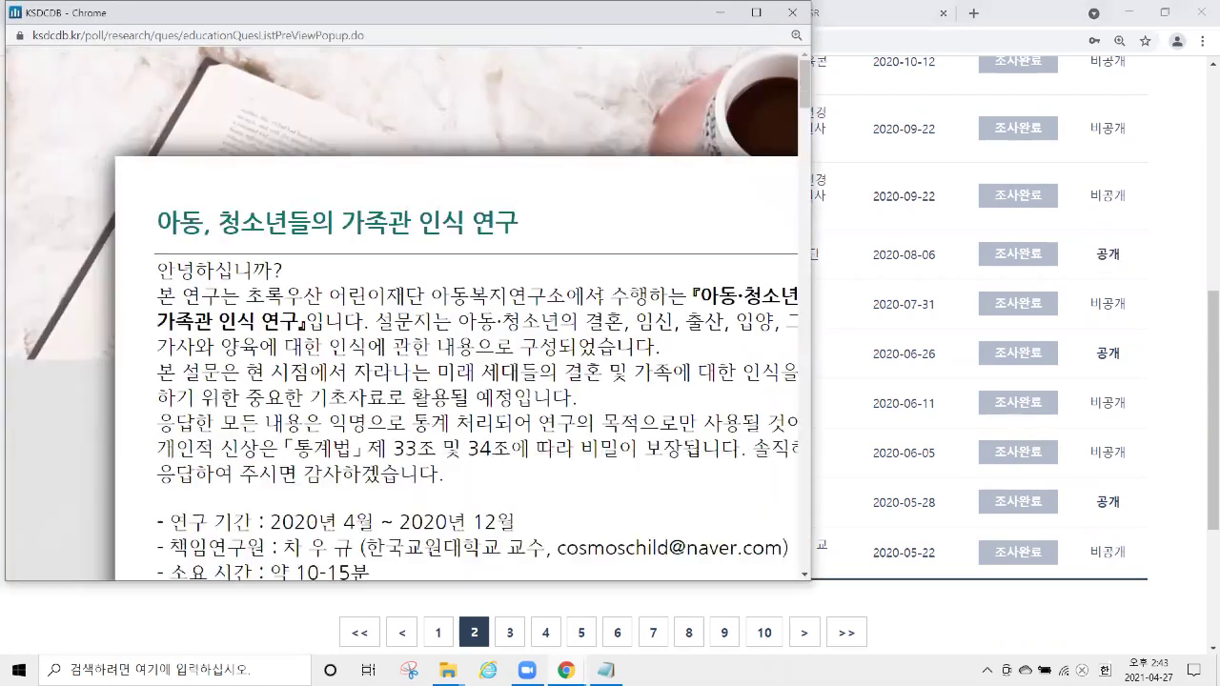
scroll(767, 168, "down", 10)
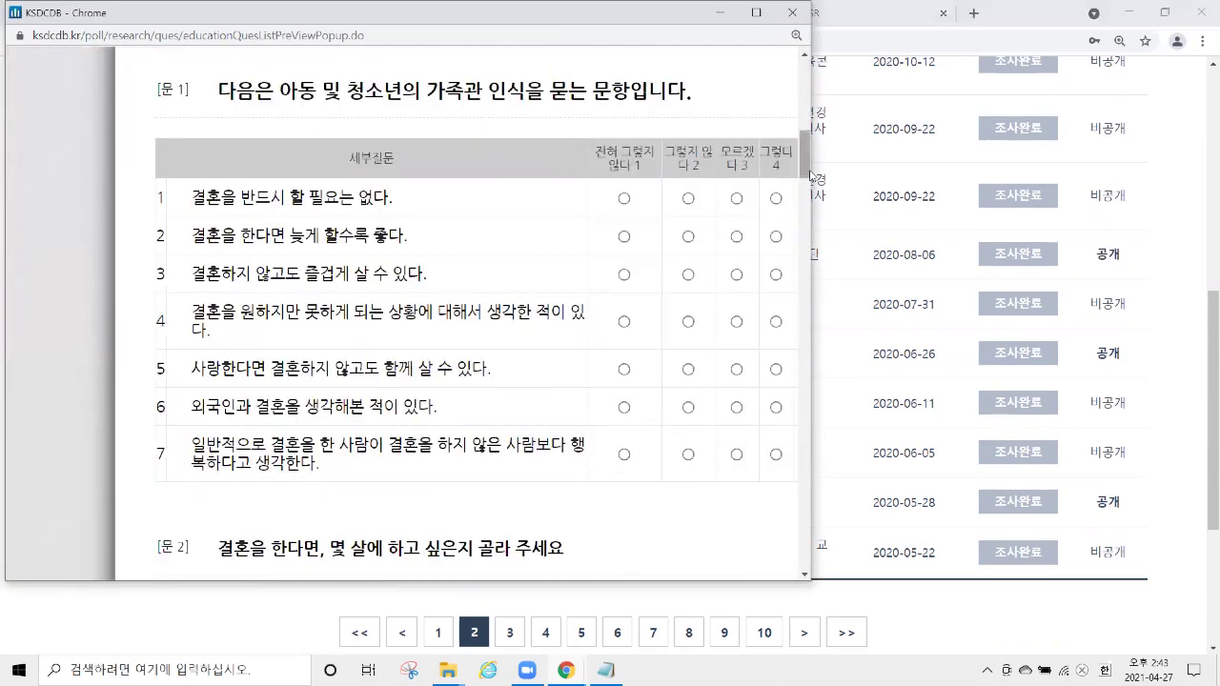
left_click_drag(810, 170, 1023, 332)
scroll(1022, 331, "down", 6)
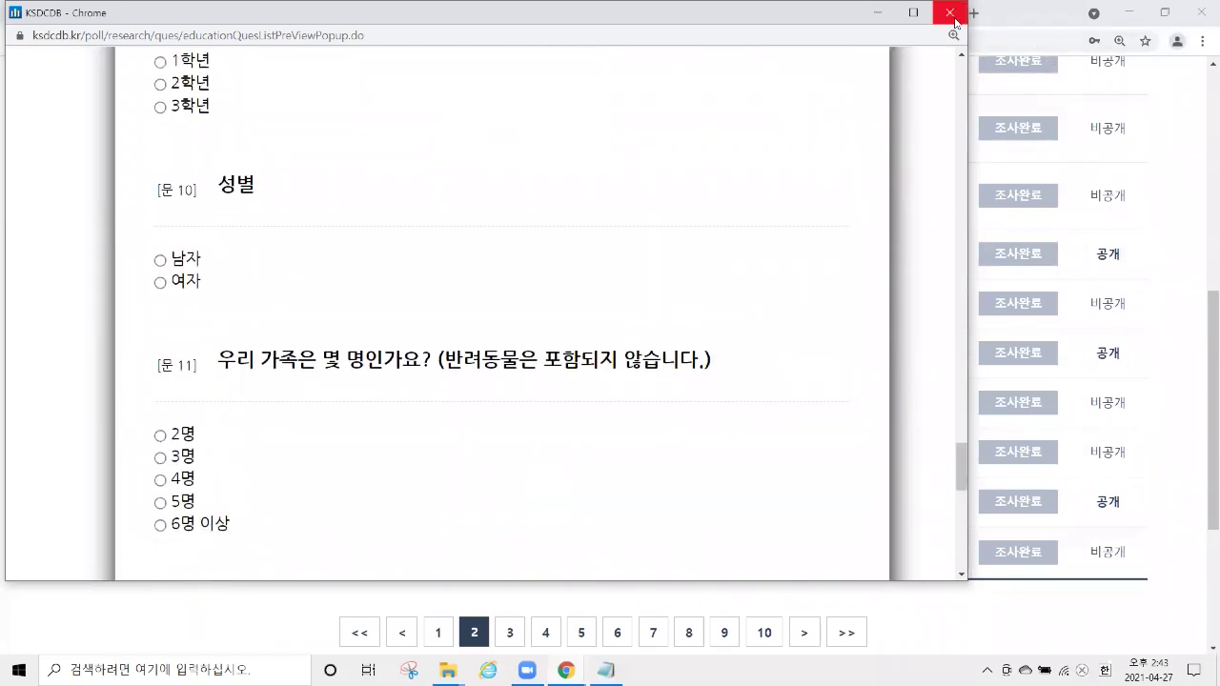
left_click(949, 13)
Back on the registration form, set the response limit to 제한있음 with 100 respondents.
left_click(515, 17)
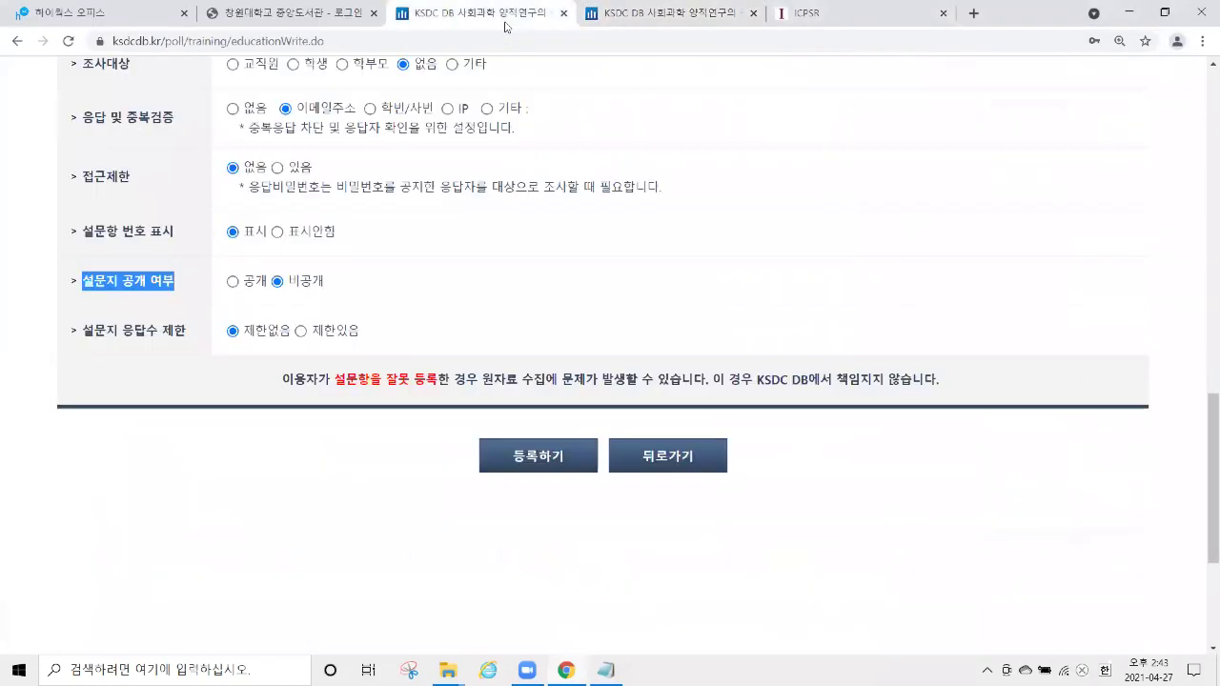
scroll(158, 291, "down", 1)
left_click_drag(94, 250, 194, 268)
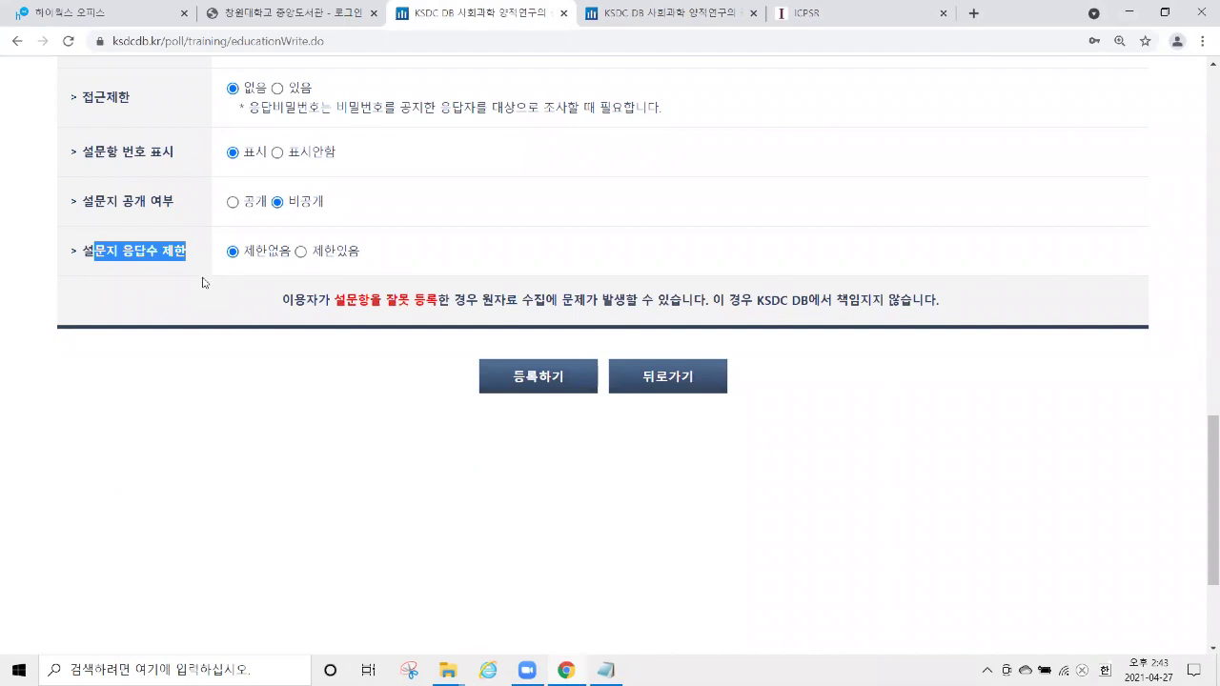
left_click(260, 276)
left_click(301, 252)
type("100")
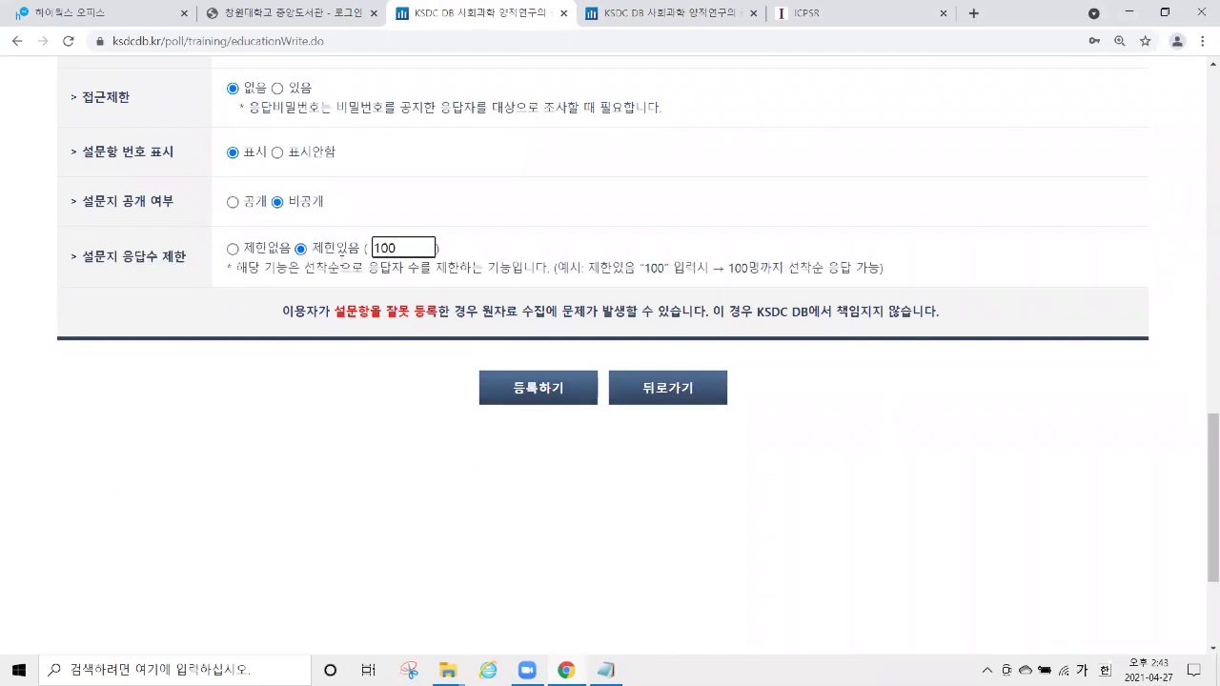
left_click_drag(312, 249, 375, 239)
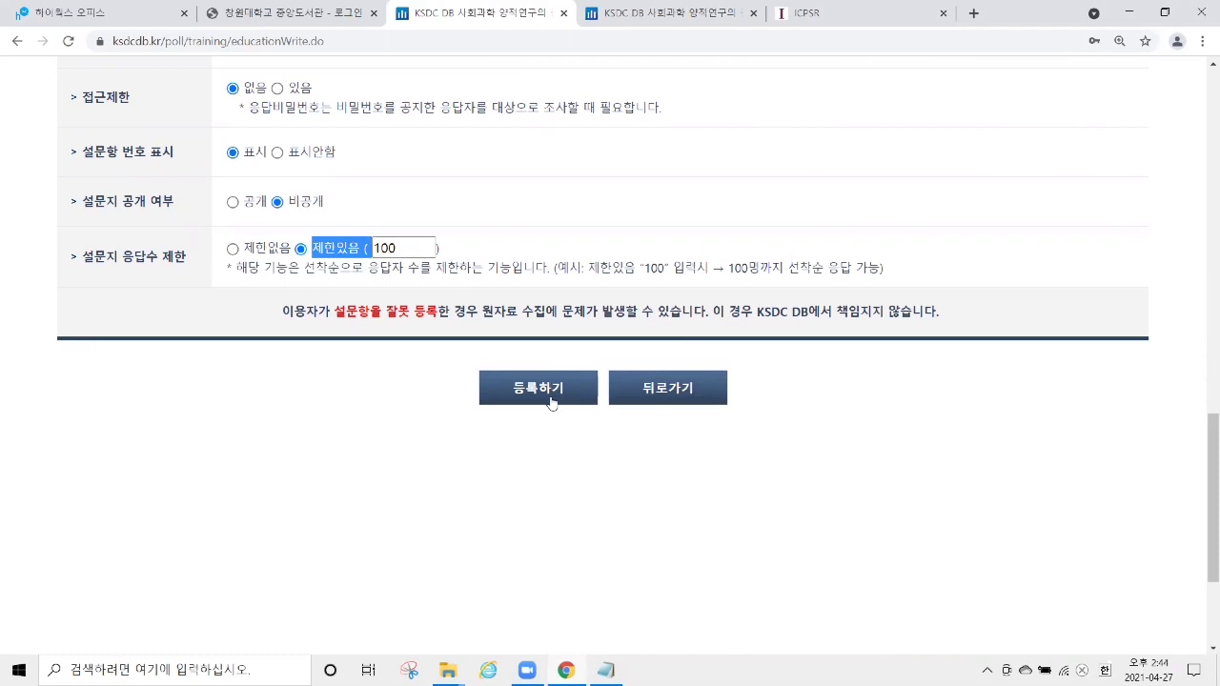
Register the survey, confirm both notices, and review its response URL and QR code.
left_click(550, 390)
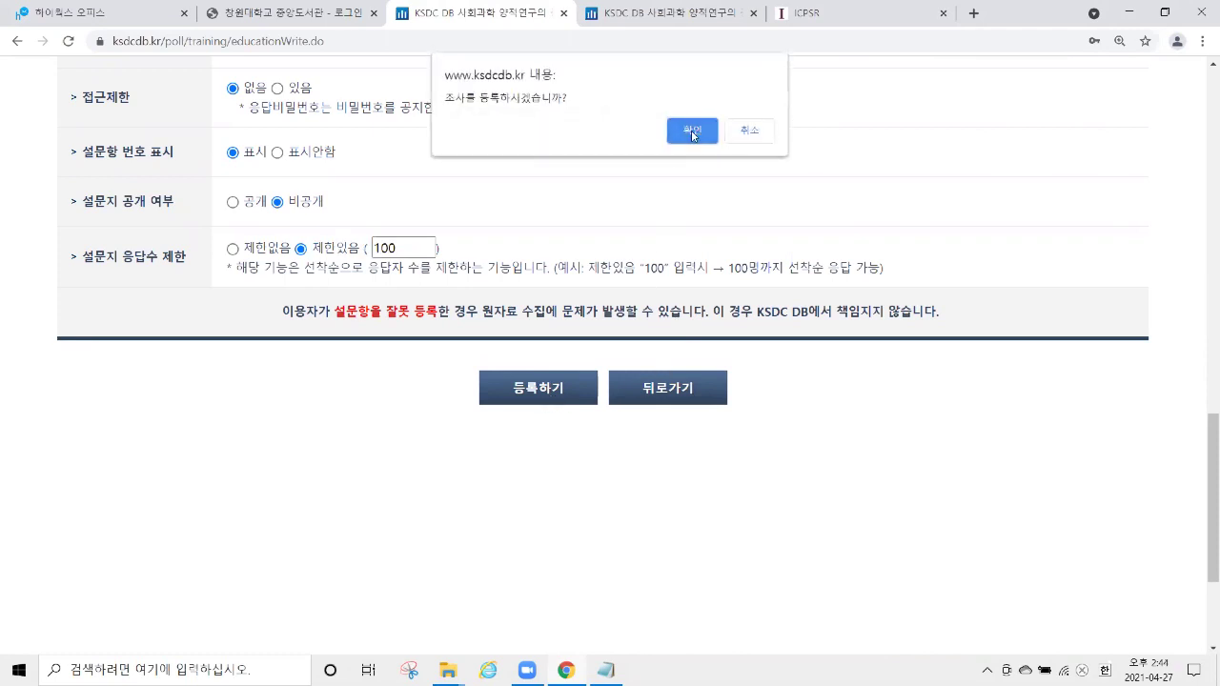
left_click(691, 129)
key("Return")
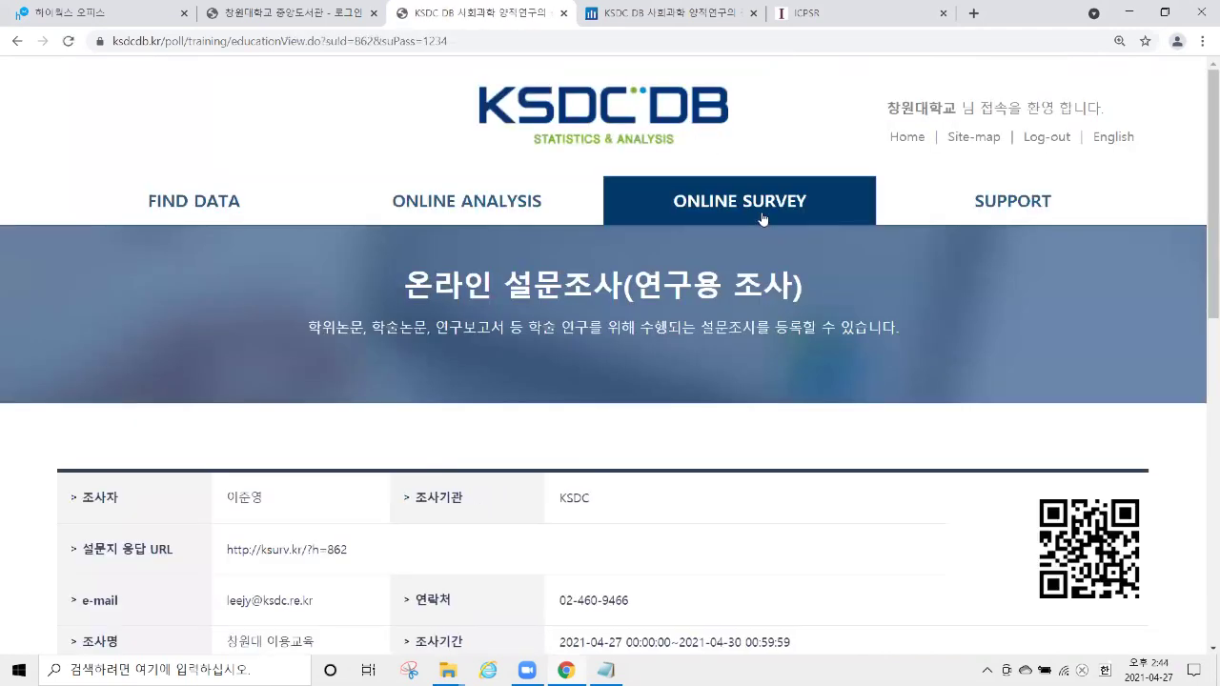
scroll(772, 205, "down", 3)
left_click_drag(1094, 225, 984, 209)
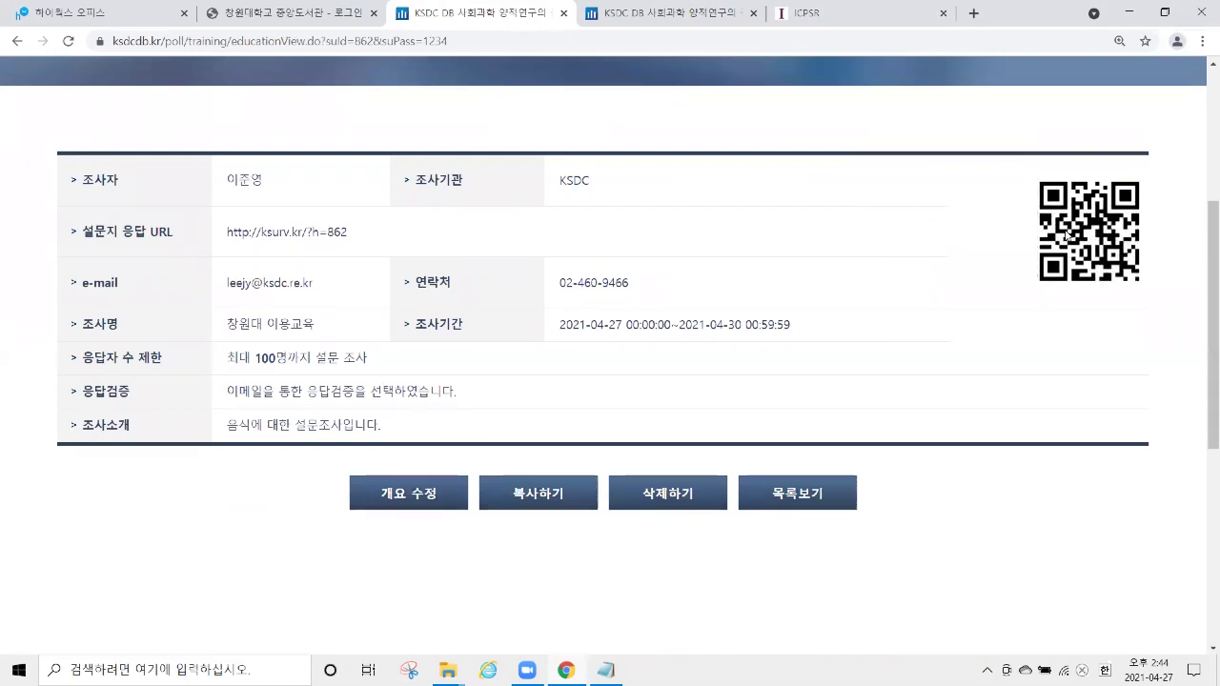
left_click_drag(1061, 228, 949, 233)
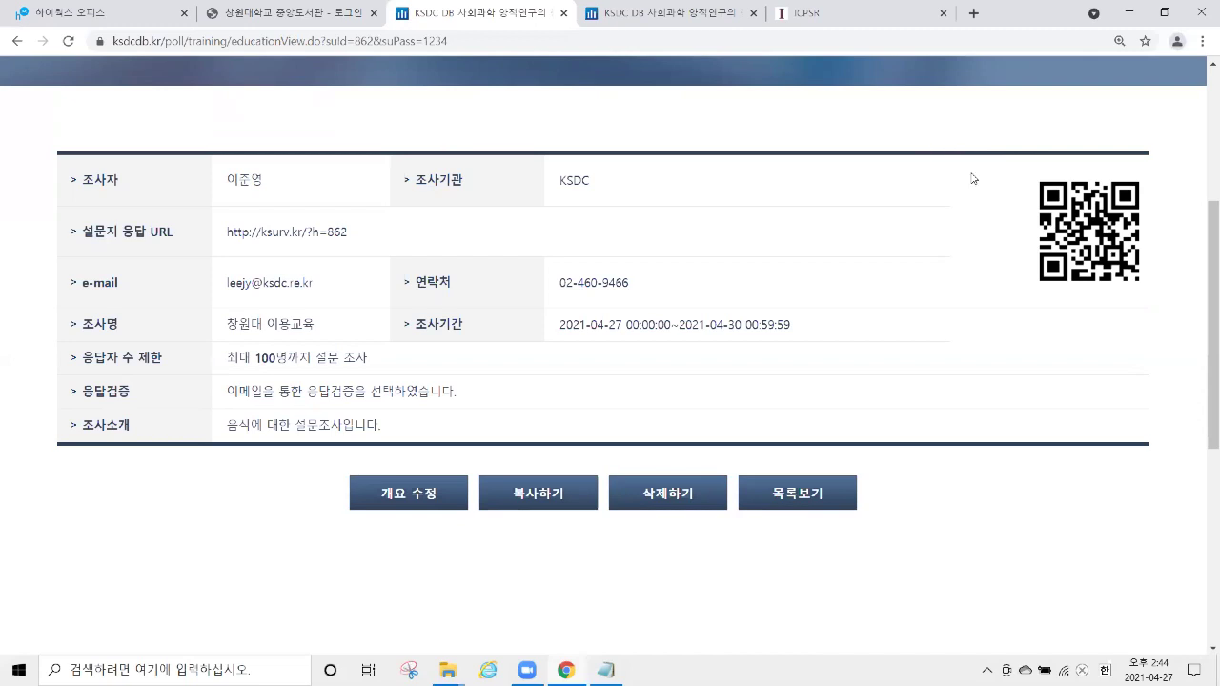
left_click_drag(1077, 232, 972, 229)
scroll(63, 240, "down", 5)
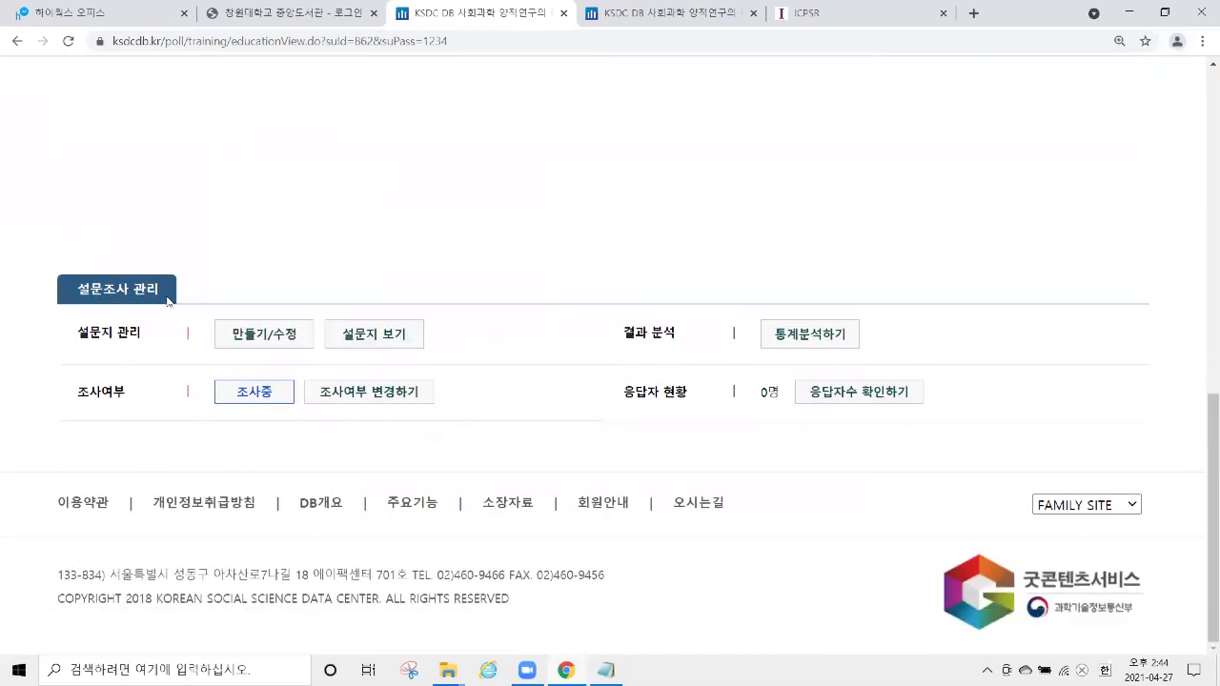
Zoom to 150%, open survey 862's question editor, widen it, and start a 단일선택형 question.
key("ctrl+plus")
scroll(220, 252, "down", 1)
left_click_drag(179, 320, 285, 324)
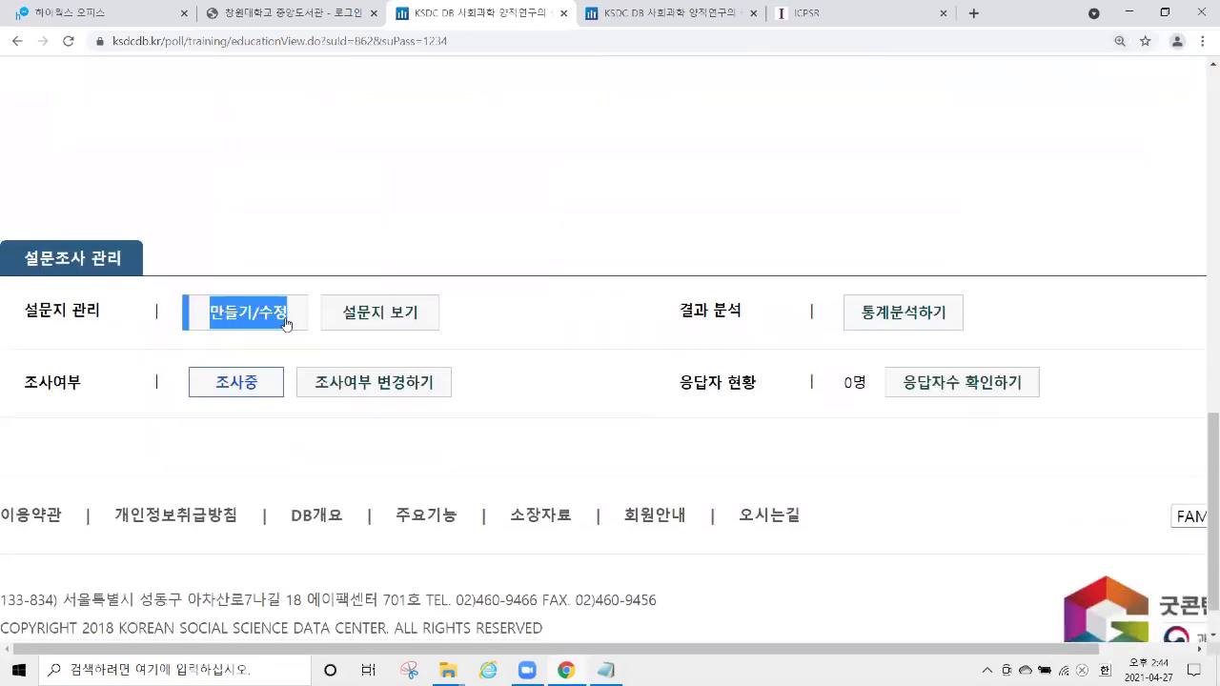
left_click(285, 324)
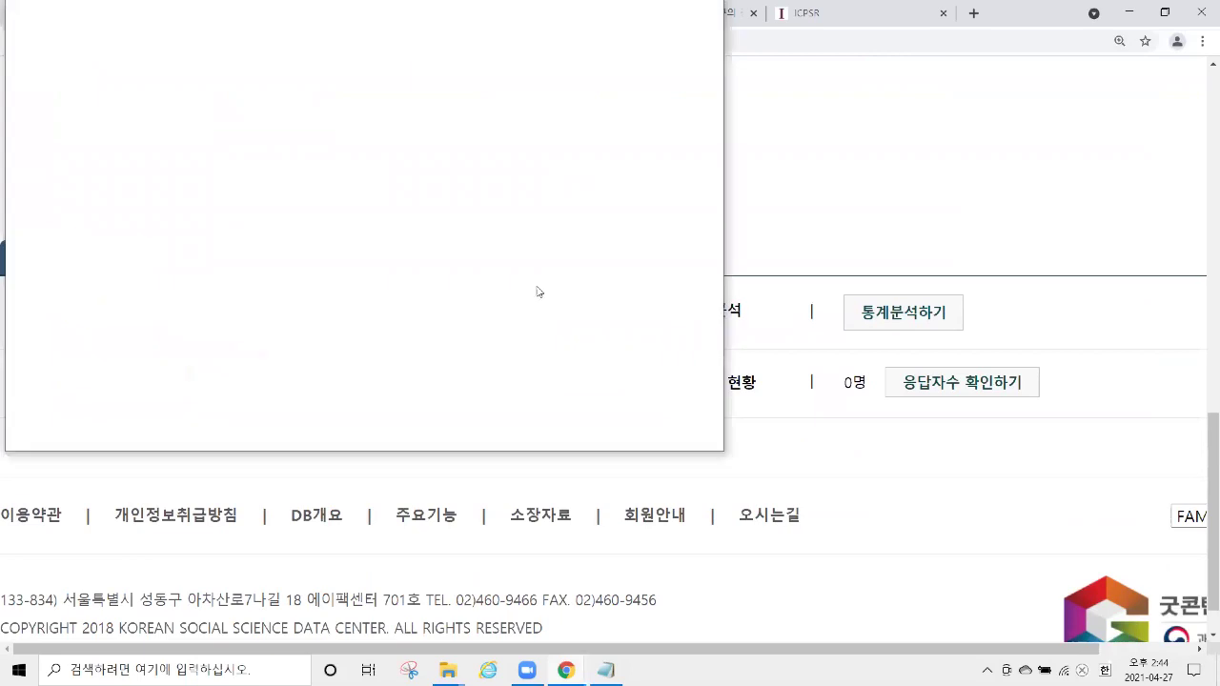
scroll(736, 238, "up", 3)
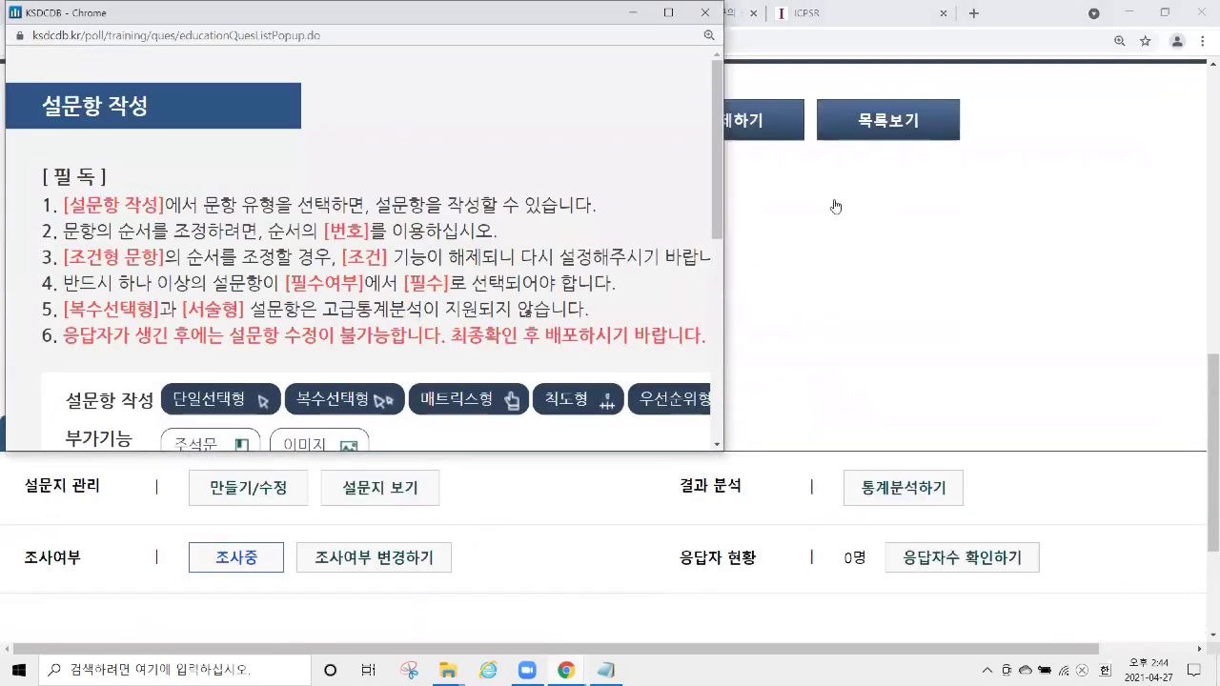
left_click_drag(725, 205, 947, 208)
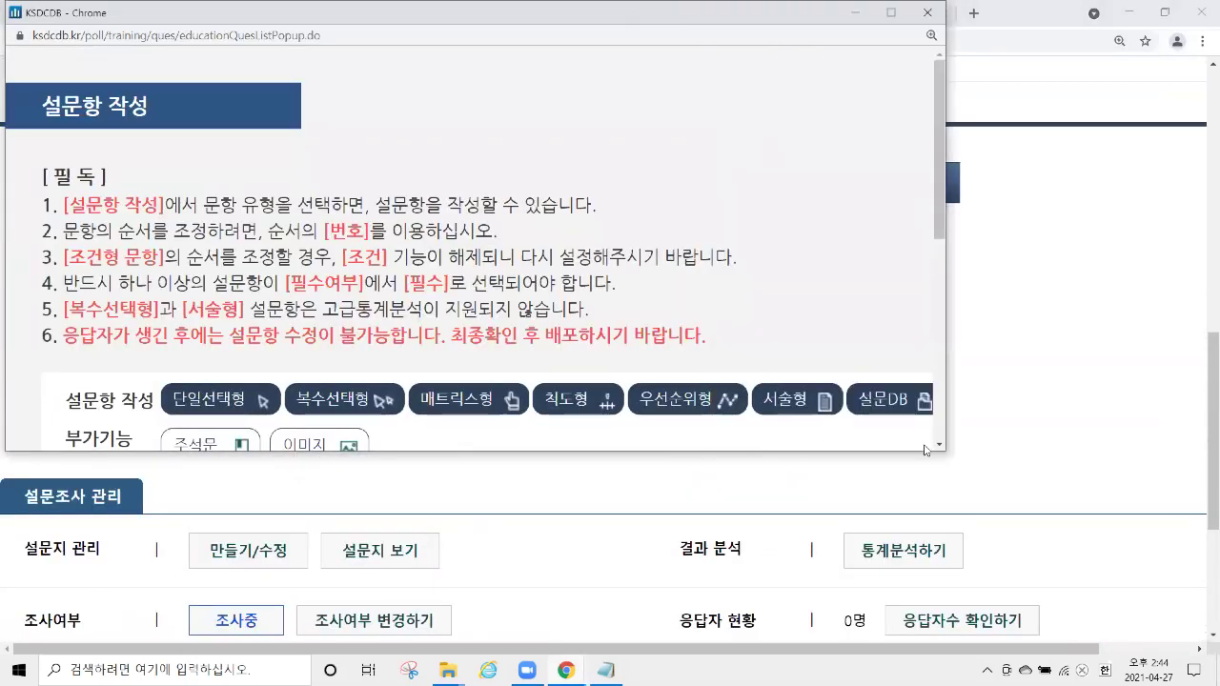
left_click_drag(924, 452, 923, 645)
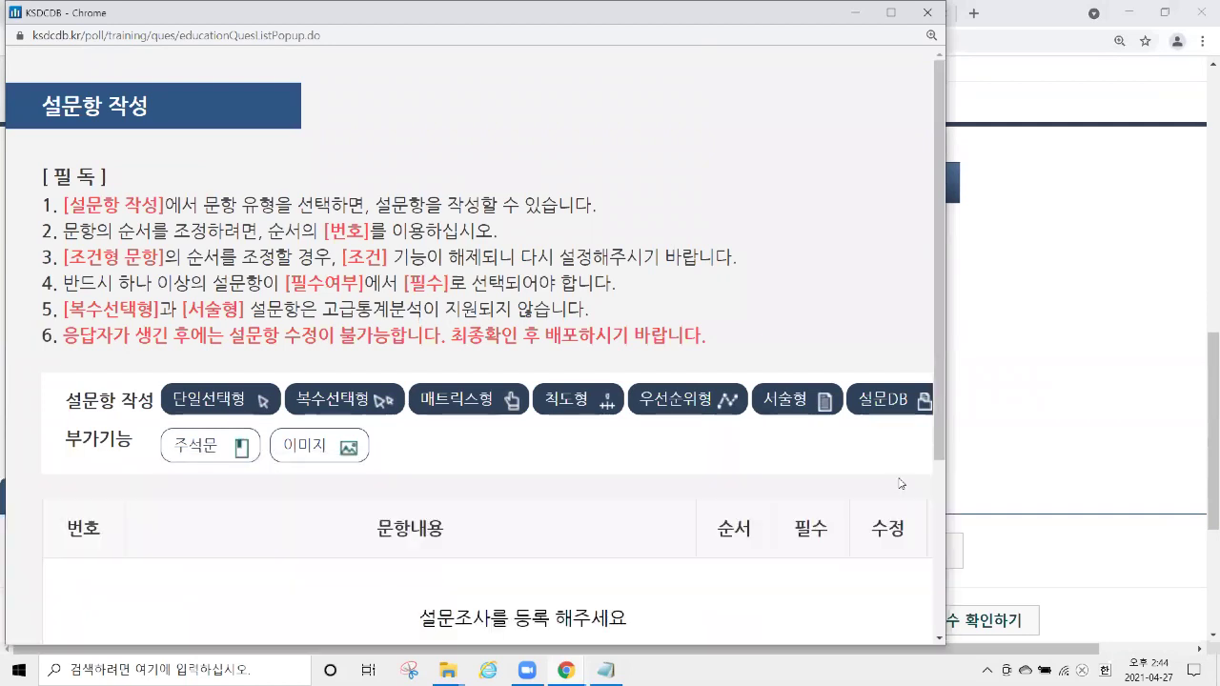
scroll(901, 285, "down", 2)
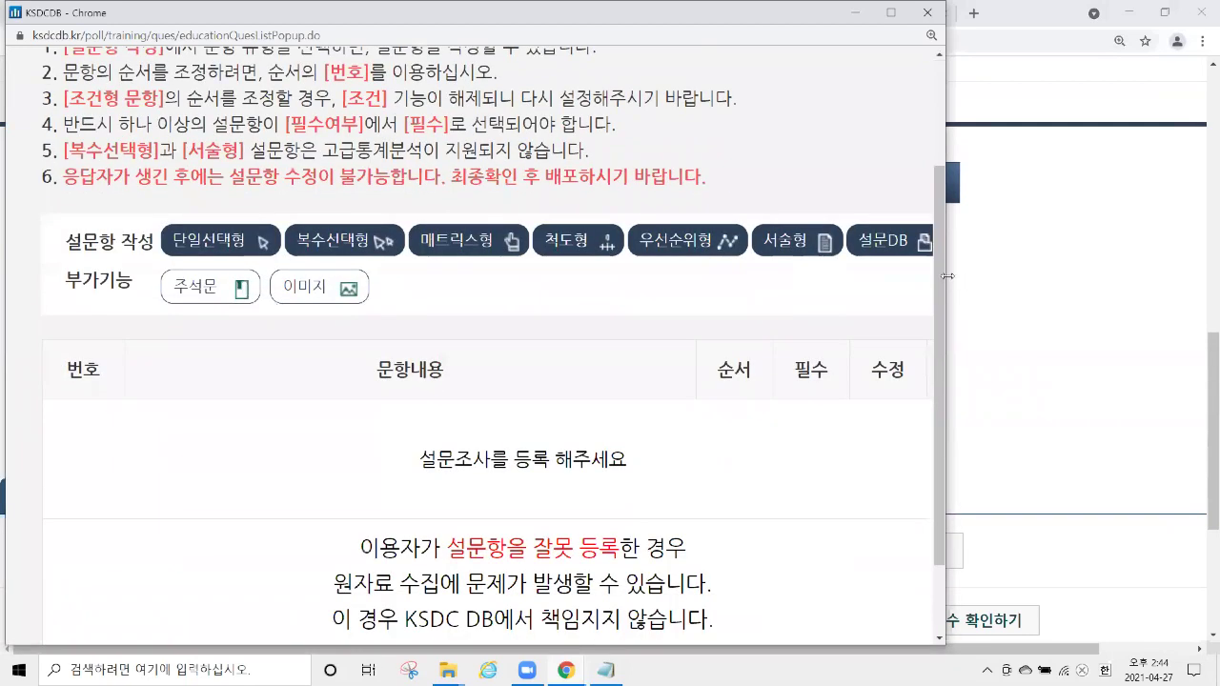
left_click_drag(947, 275, 962, 275)
mouse_move(571, 242)
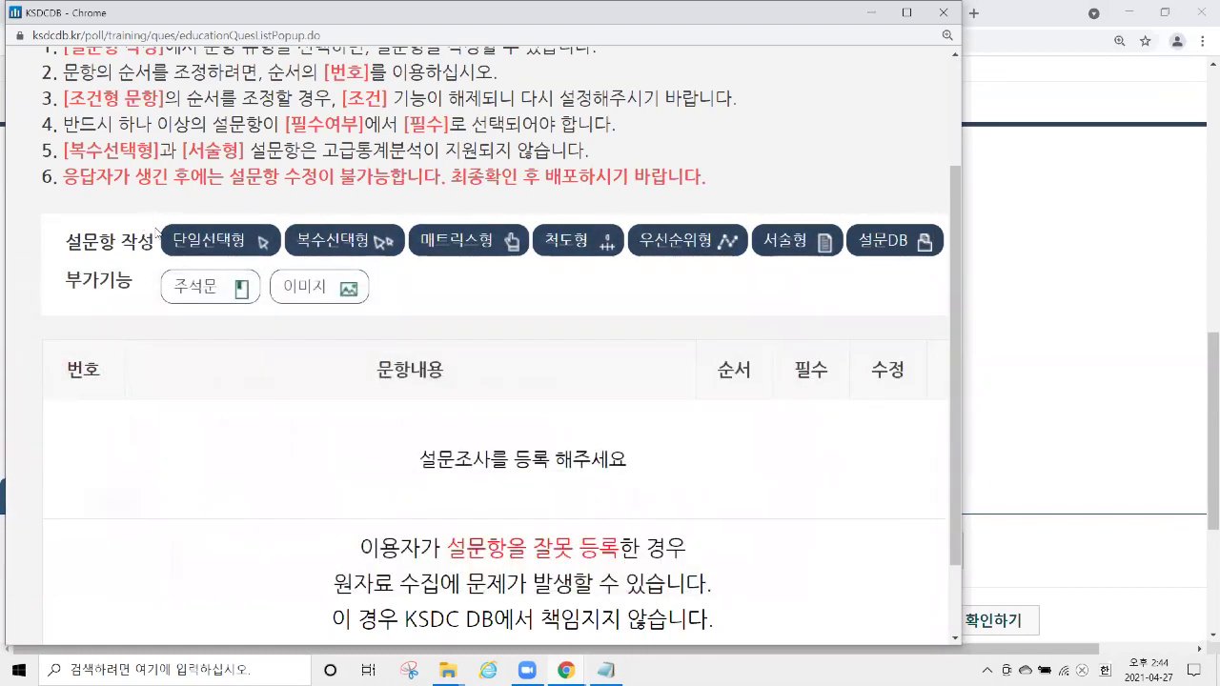
left_click(224, 246)
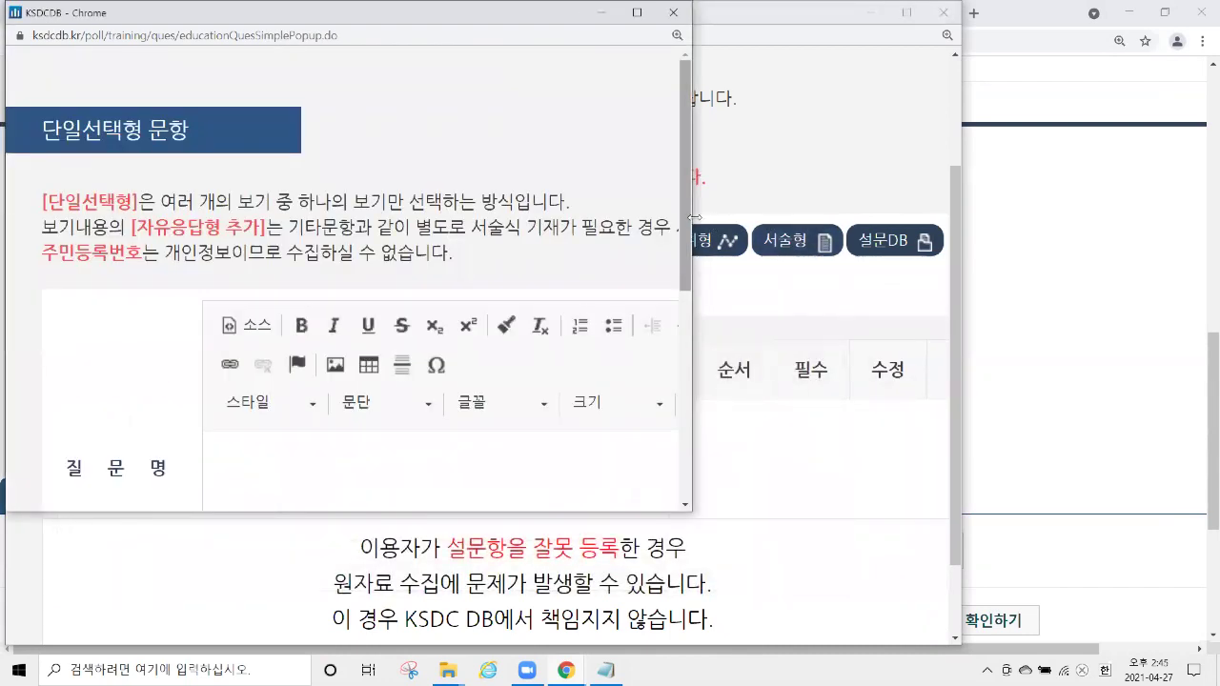
Enter 성별을 말씀해주십시오. in the single-choice question's 질문명 field.
left_click_drag(695, 217, 959, 217)
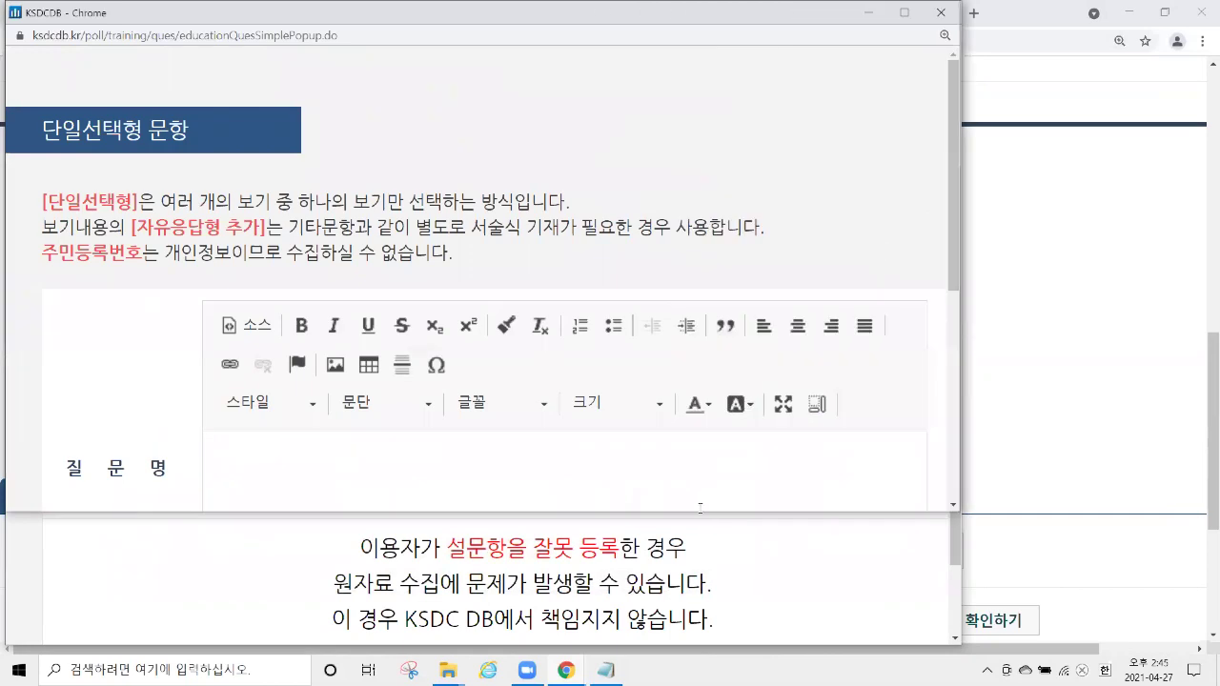
left_click_drag(700, 512, 699, 653)
scroll(686, 314, "down", 3)
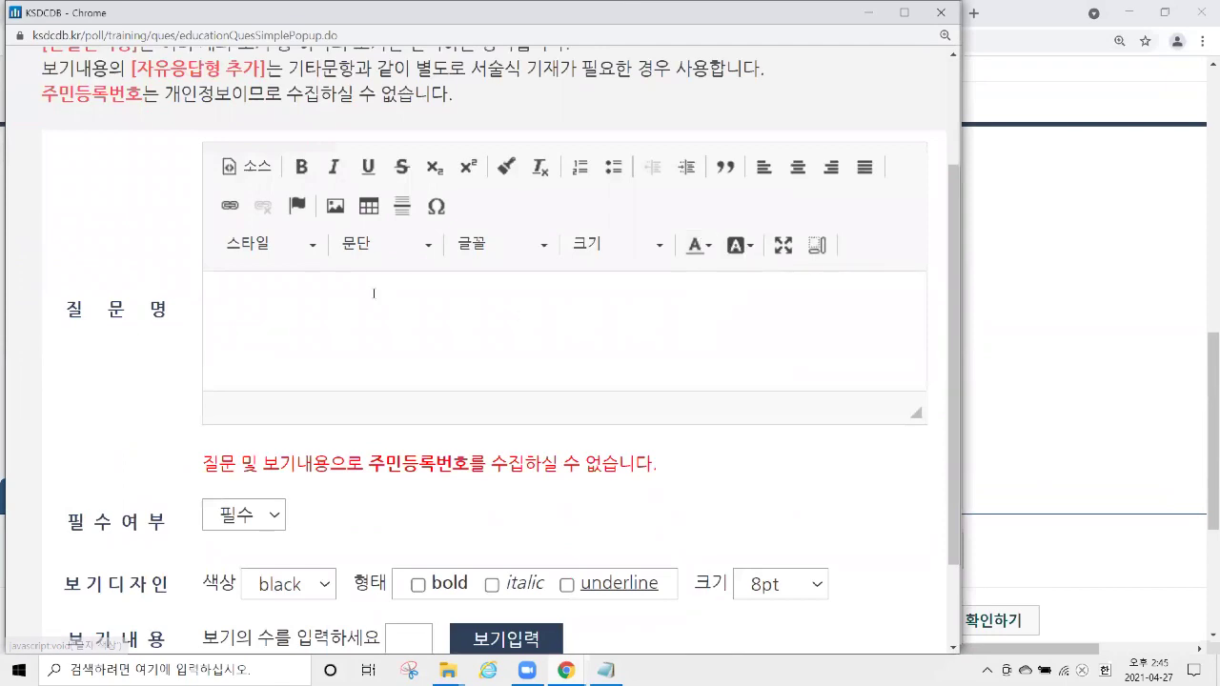
scroll(240, 318, "down", 2)
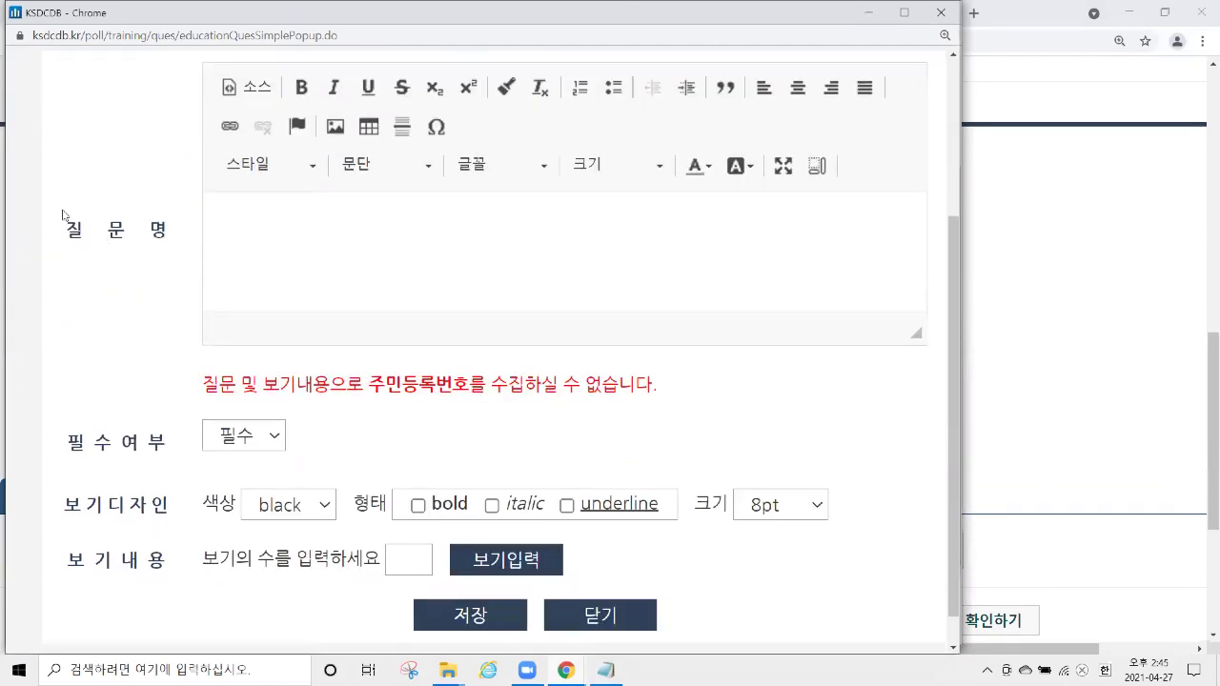
double_click(149, 232)
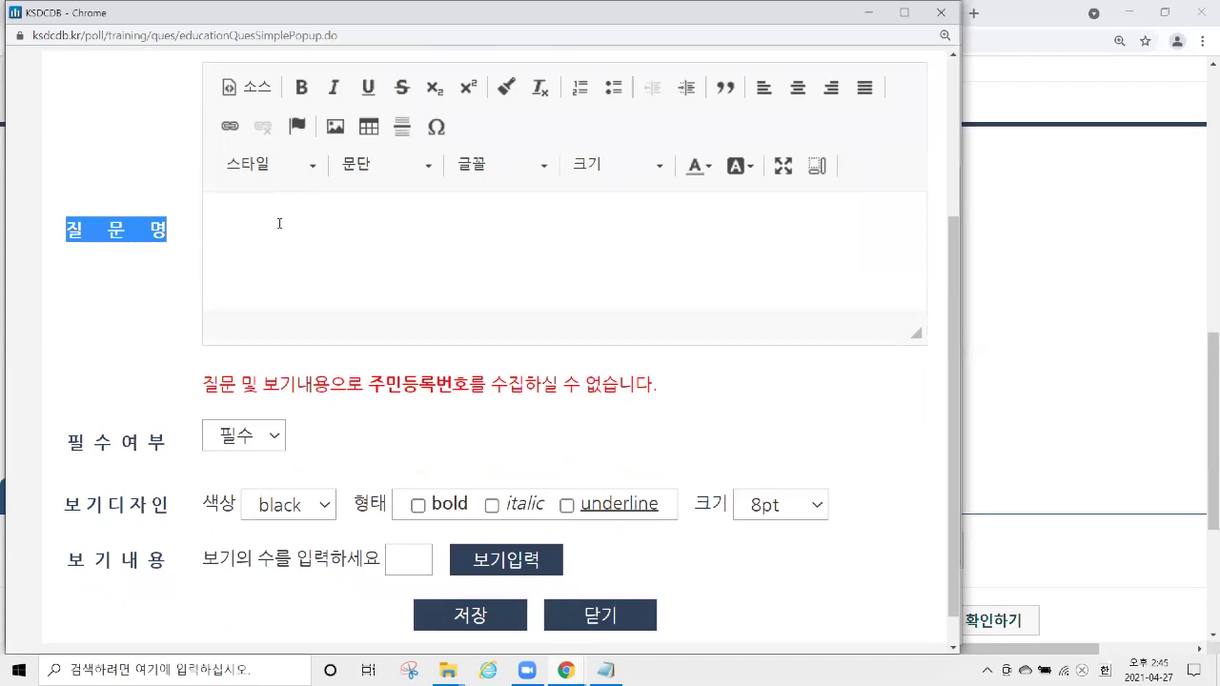
left_click(339, 247)
type("성별을")
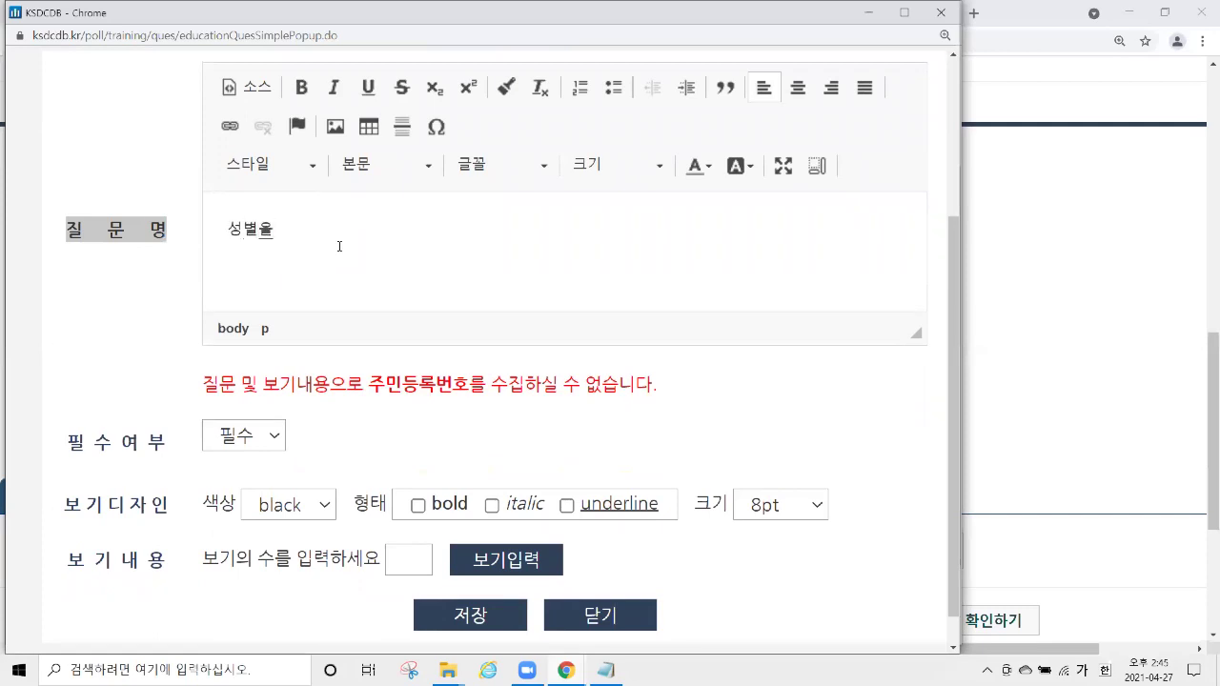
type(" 말씀해주십시오.")
left_click_drag(443, 226, 223, 234)
scroll(489, 296, "down", 1)
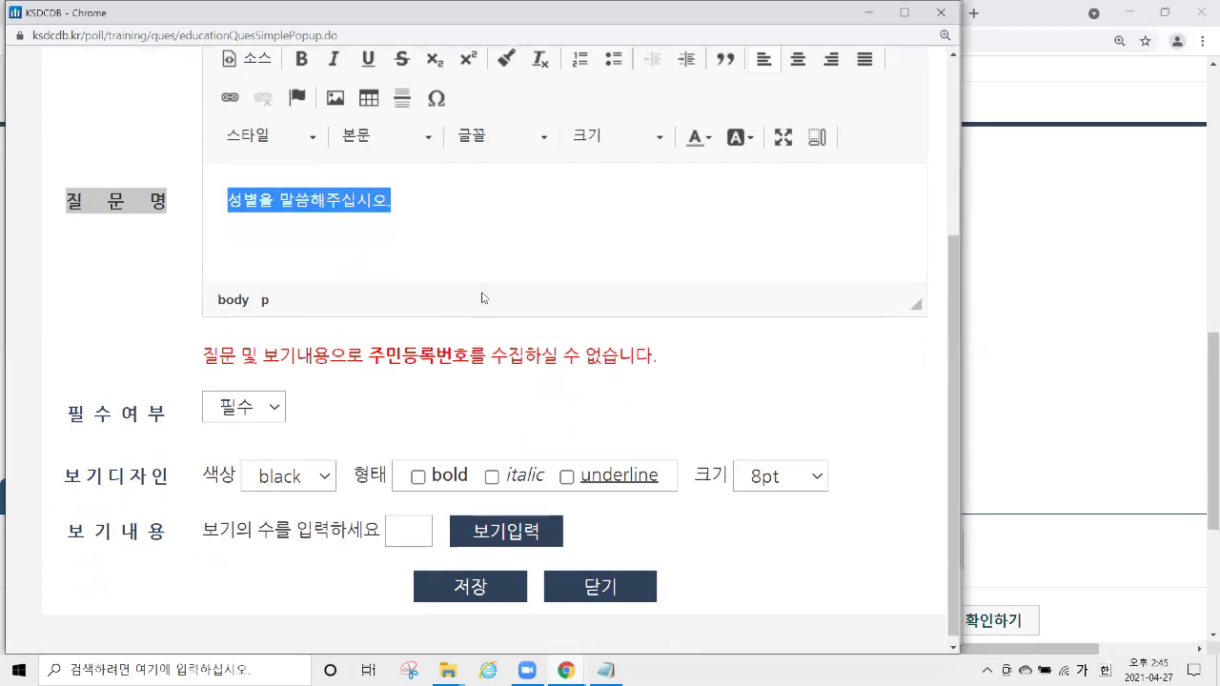
left_click_drag(63, 405, 238, 415)
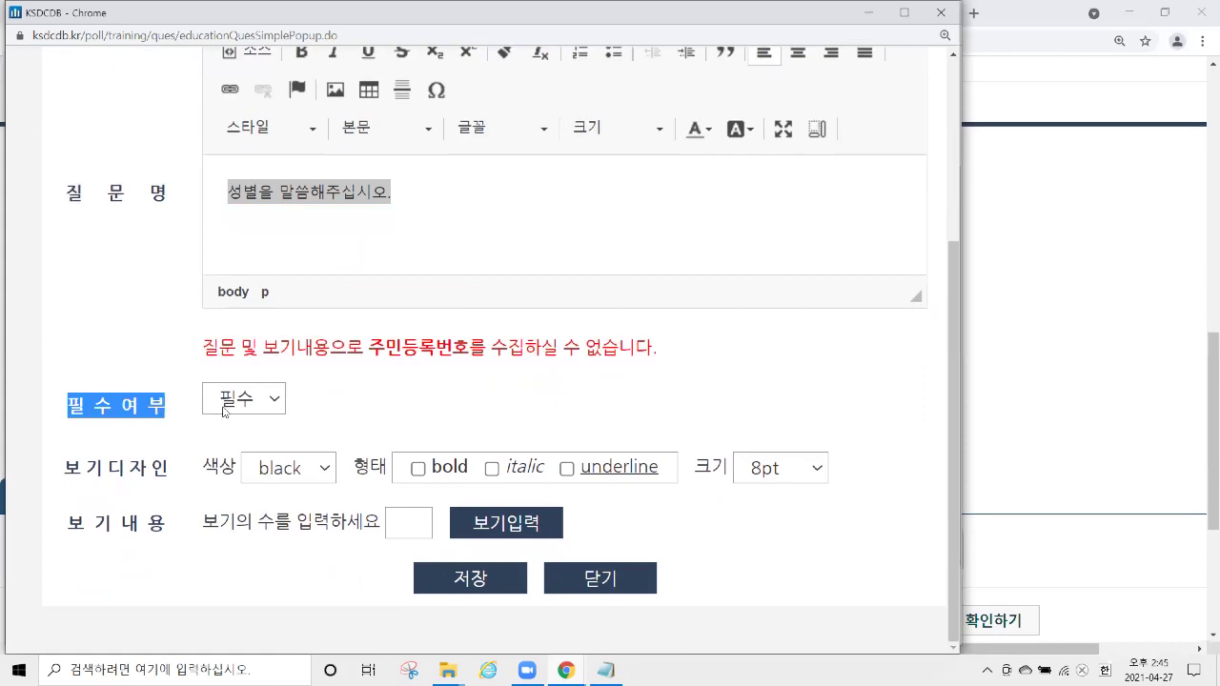
Keep the question required with 8pt option text, and create 2 answer option rows.
left_click(236, 406)
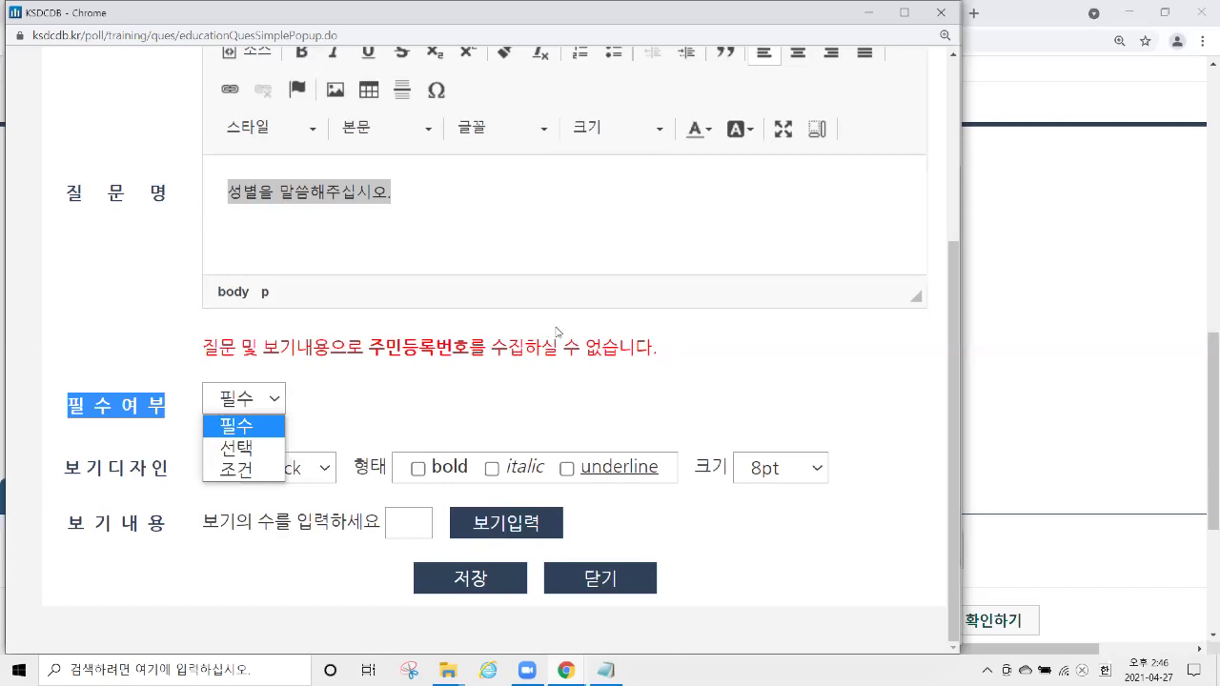
left_click(364, 402)
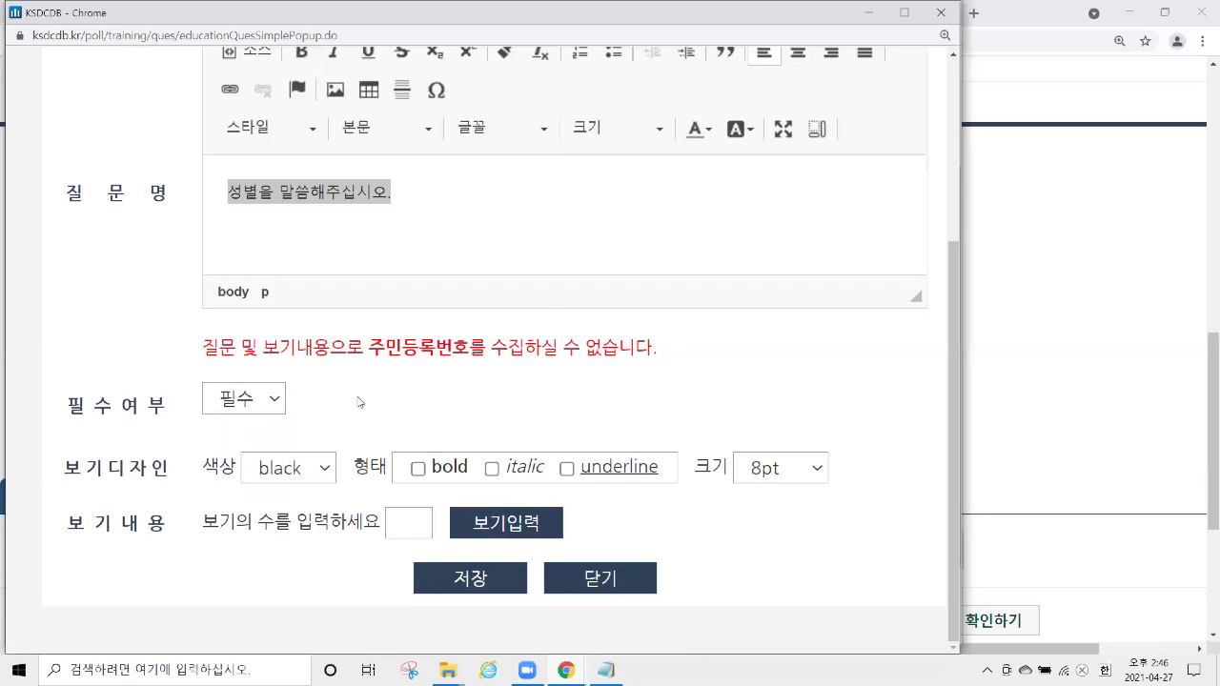
left_click_drag(65, 469, 174, 471)
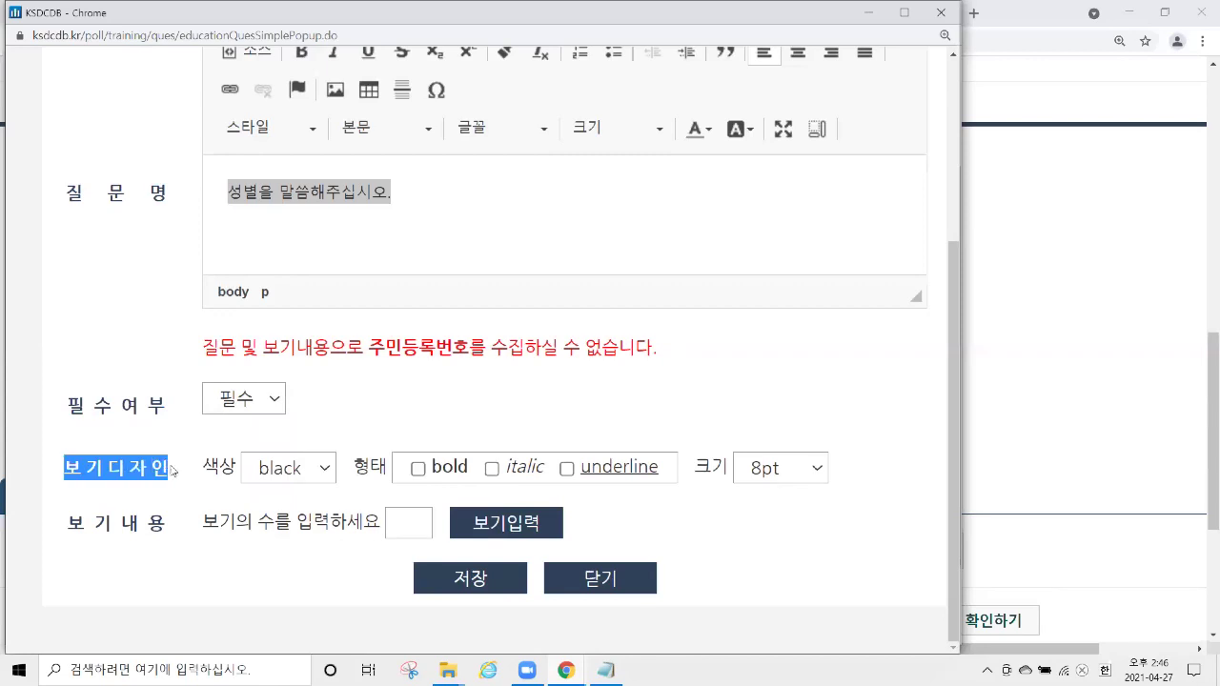
left_click(797, 472)
left_click(798, 474)
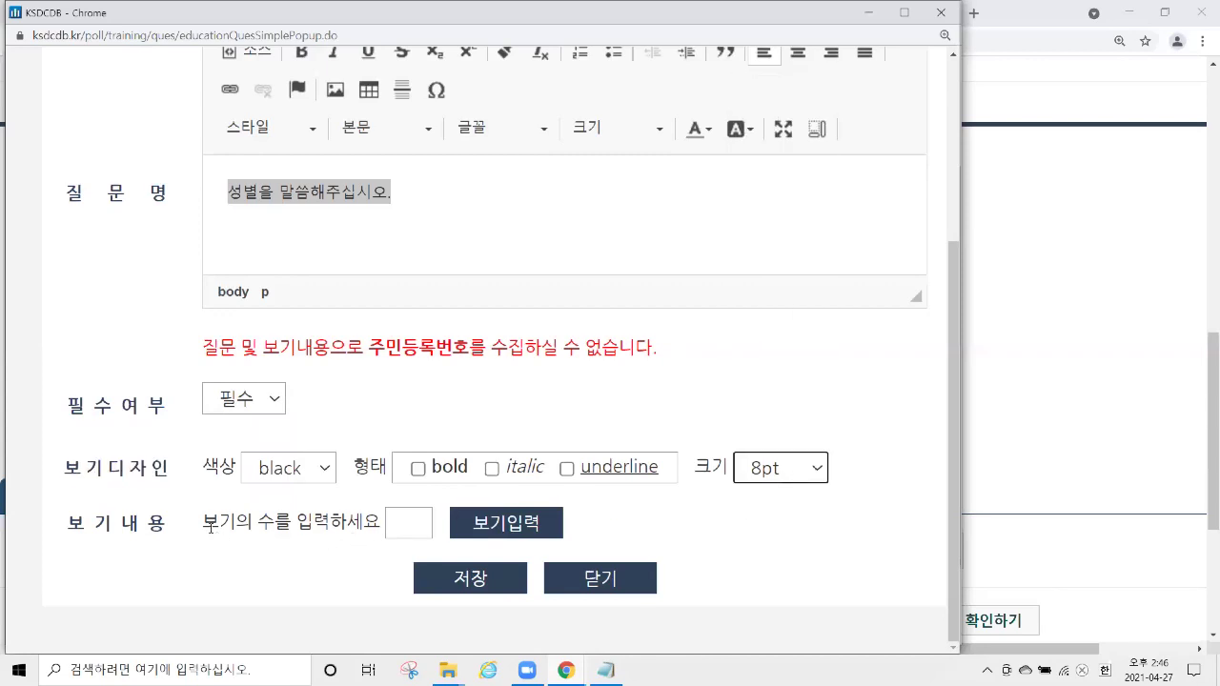
left_click_drag(201, 522, 234, 524)
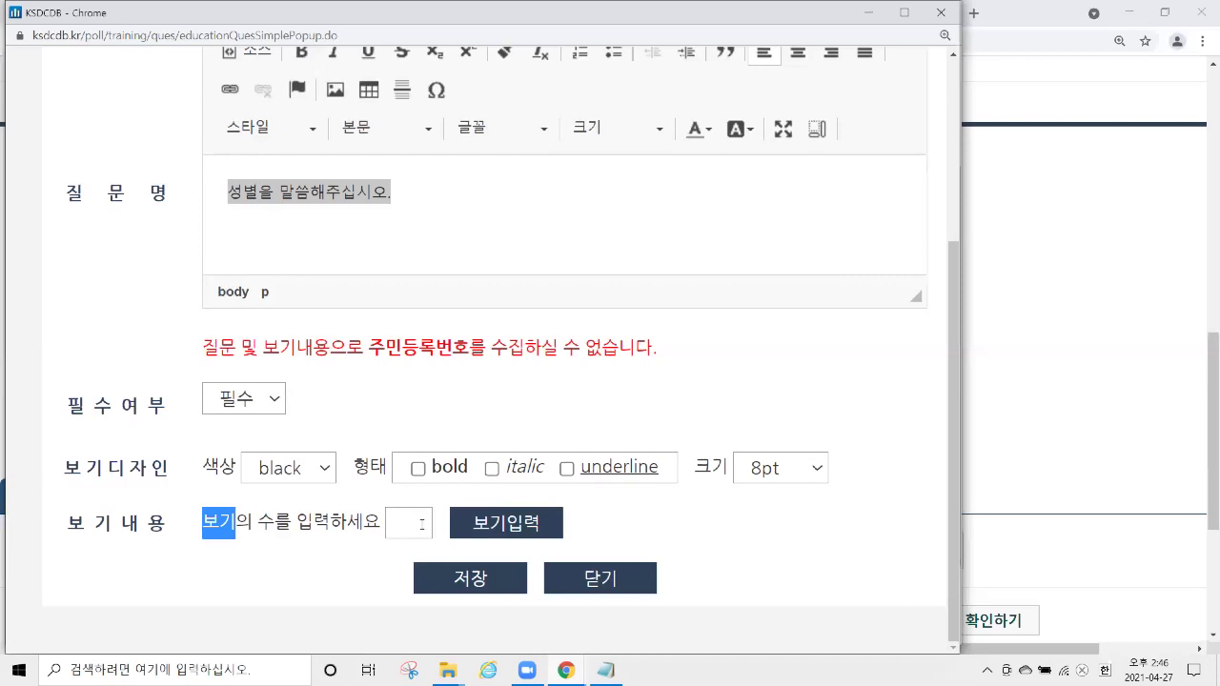
left_click(422, 524)
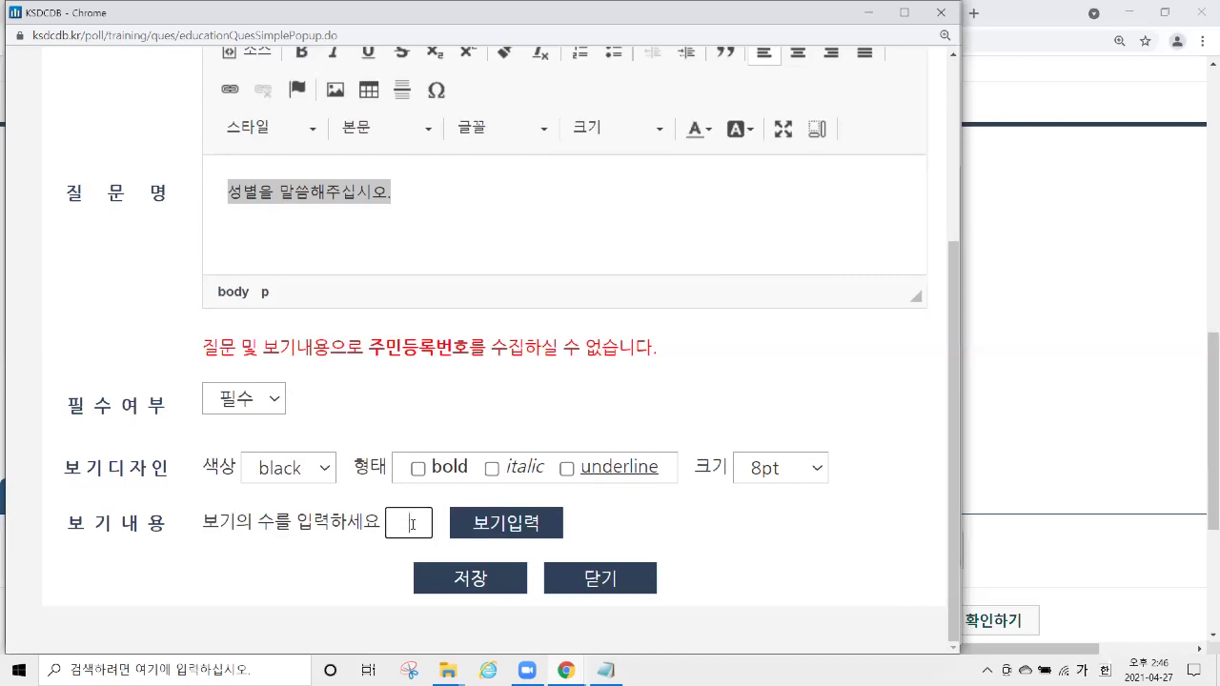
type("2")
left_click(527, 523)
Fill the options 남자 and 여자 and save the gender question.
scroll(381, 486, "down", 2)
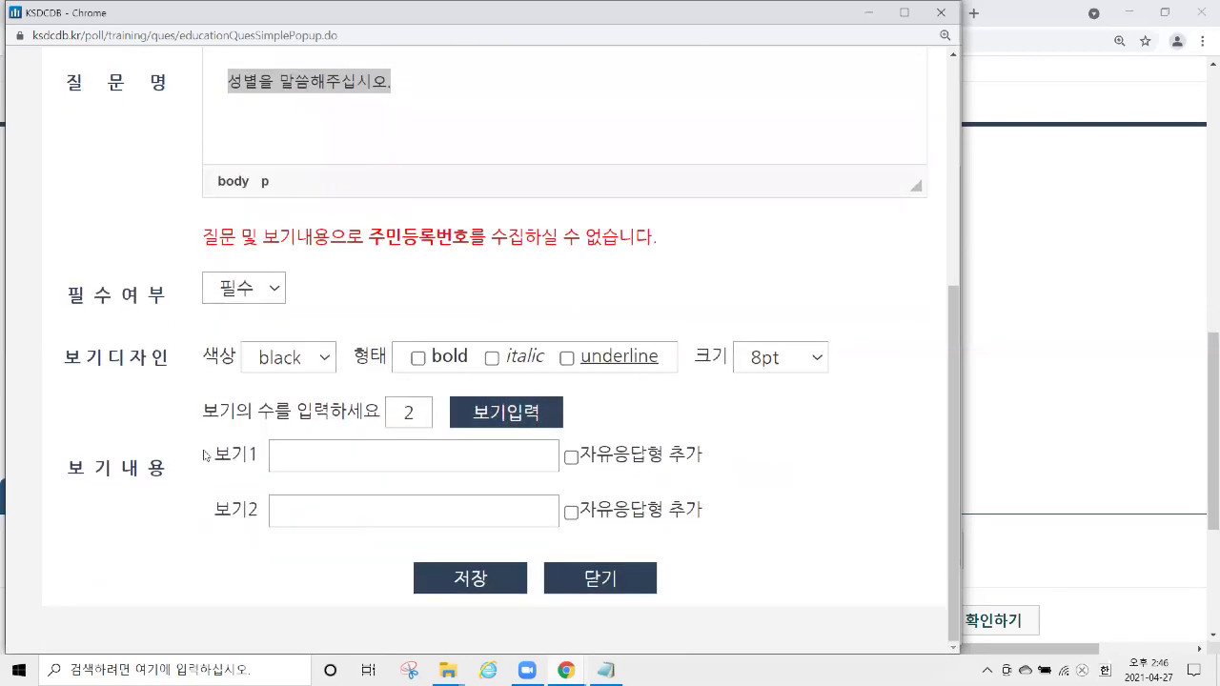
double_click(250, 454)
left_click_drag(211, 511, 353, 486)
left_click(384, 452)
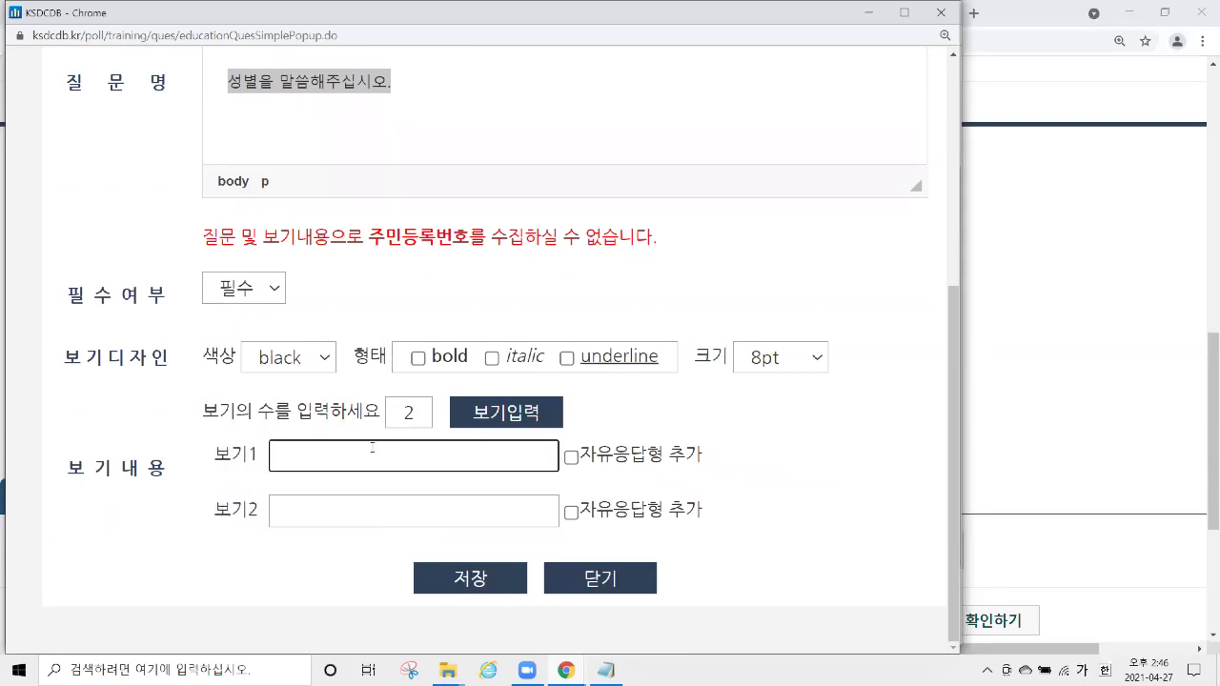
type("남자")
key("Tab")
type("ㅇㅕ재")
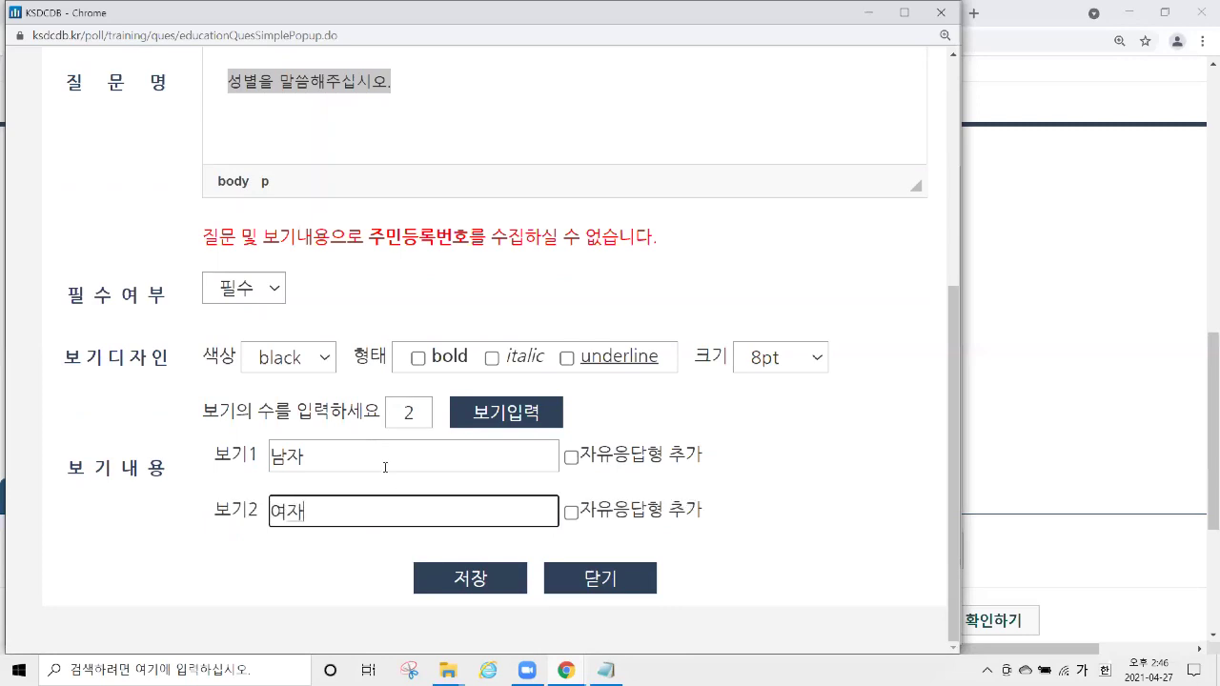
left_click(467, 580)
Start a new 복수선택형 question and enlarge its editor window.
scroll(556, 301, "down", 3)
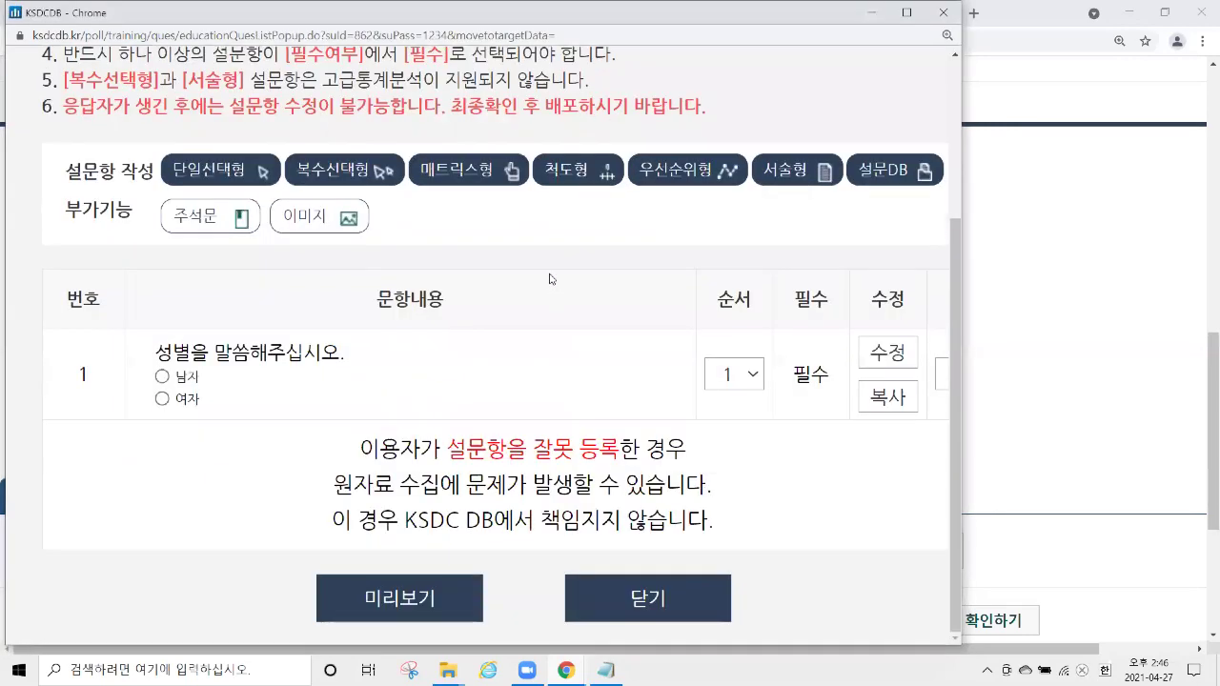
left_click_drag(155, 350, 214, 398)
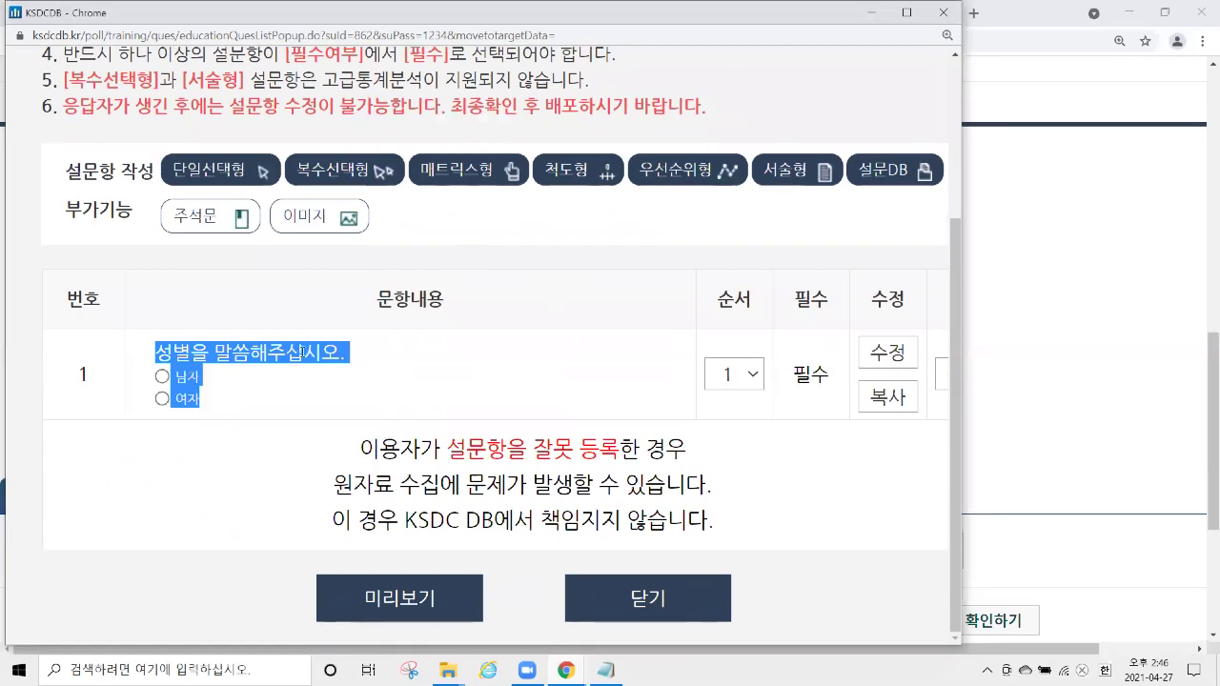
mouse_move(362, 170)
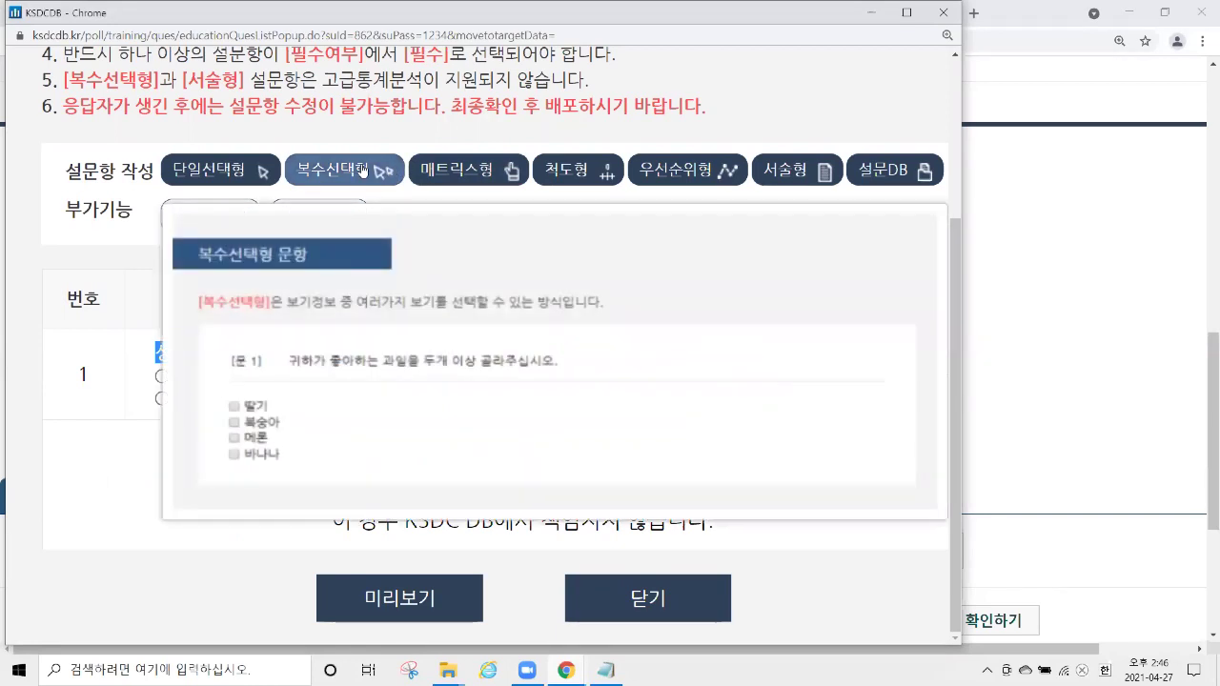
left_click(363, 169)
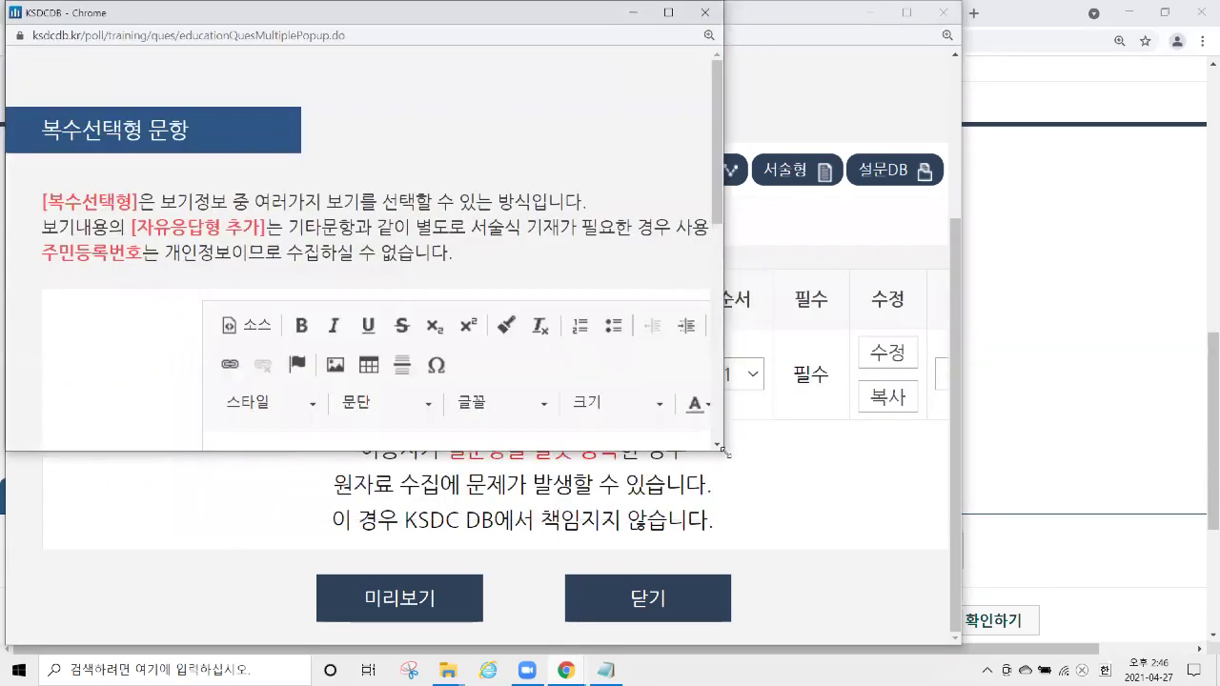
left_click_drag(724, 452, 963, 654)
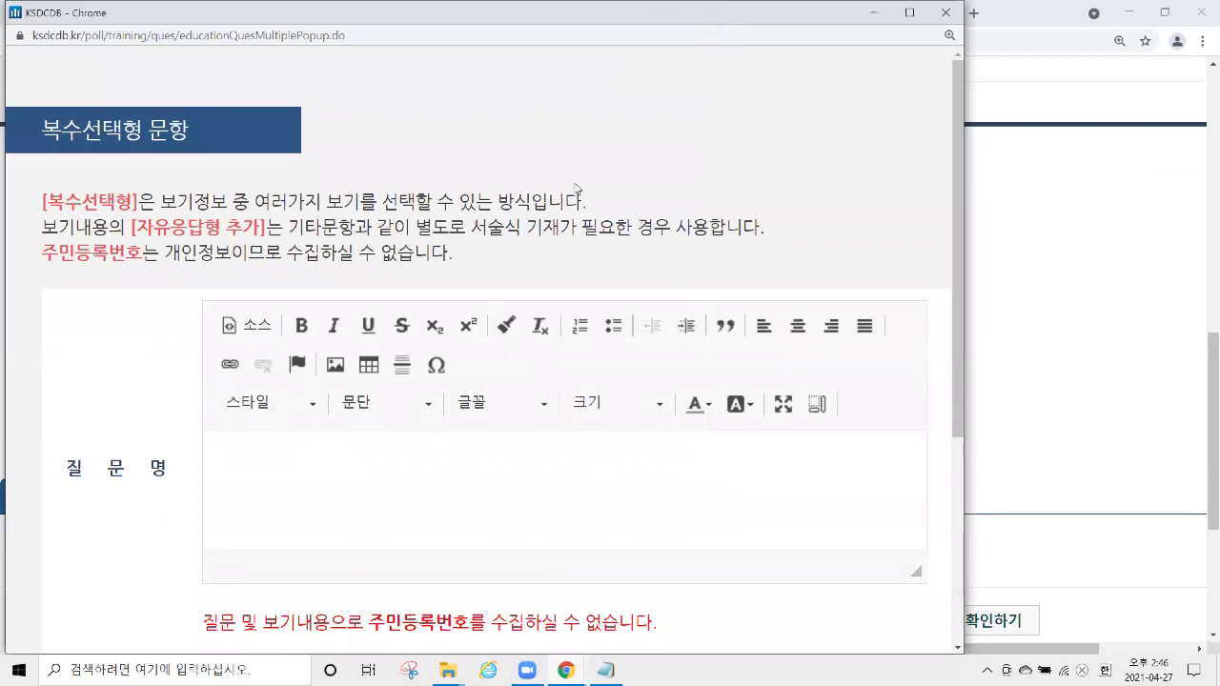
scroll(576, 188, "down", 3)
left_click_drag(64, 228, 176, 240)
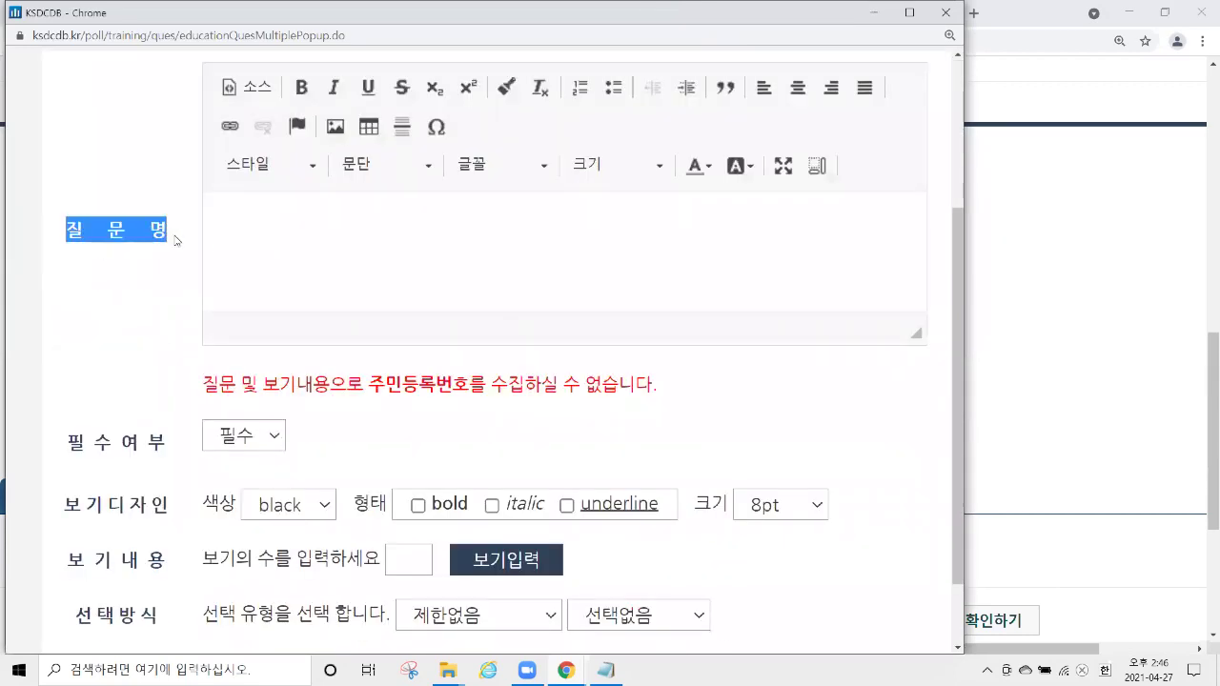
Enter 드시지 못하는 음식을 모두 말씀해주십시오. as the question name.
left_click(504, 265)
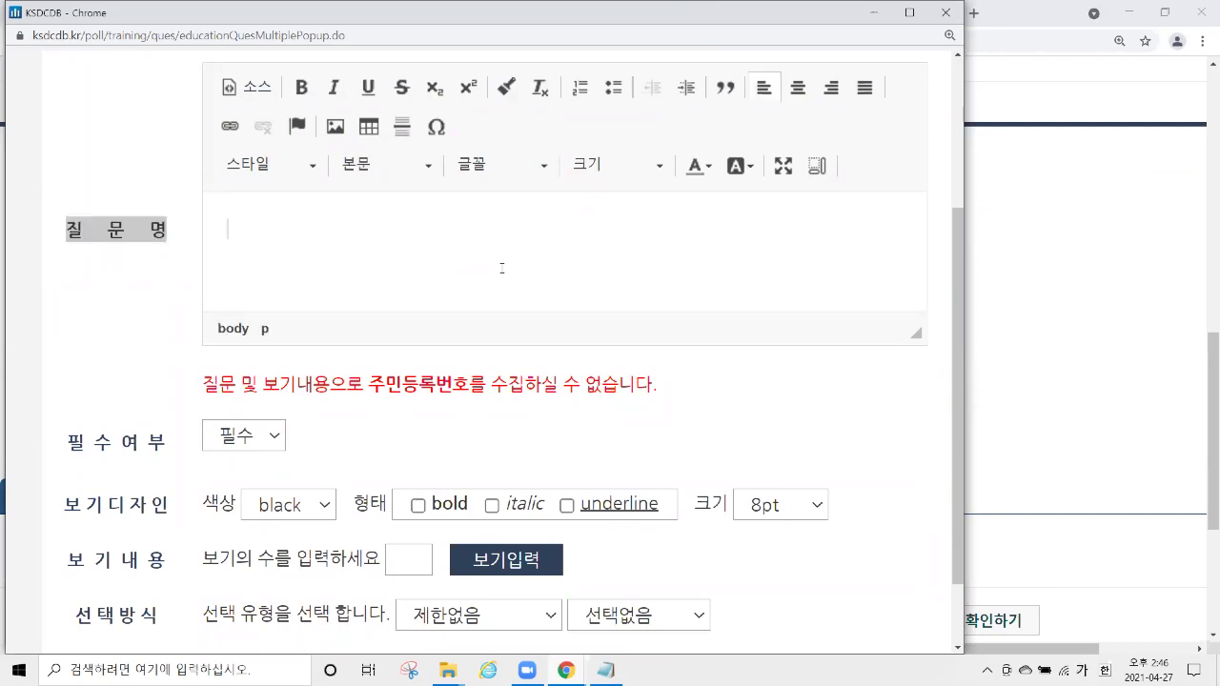
type("드시지 ㅁㅅㅎ")
key("BackSpace")
key("BackSpace")
type("못하는 ㅇ음식을 모두 말씀해줏")
type("십시오.")
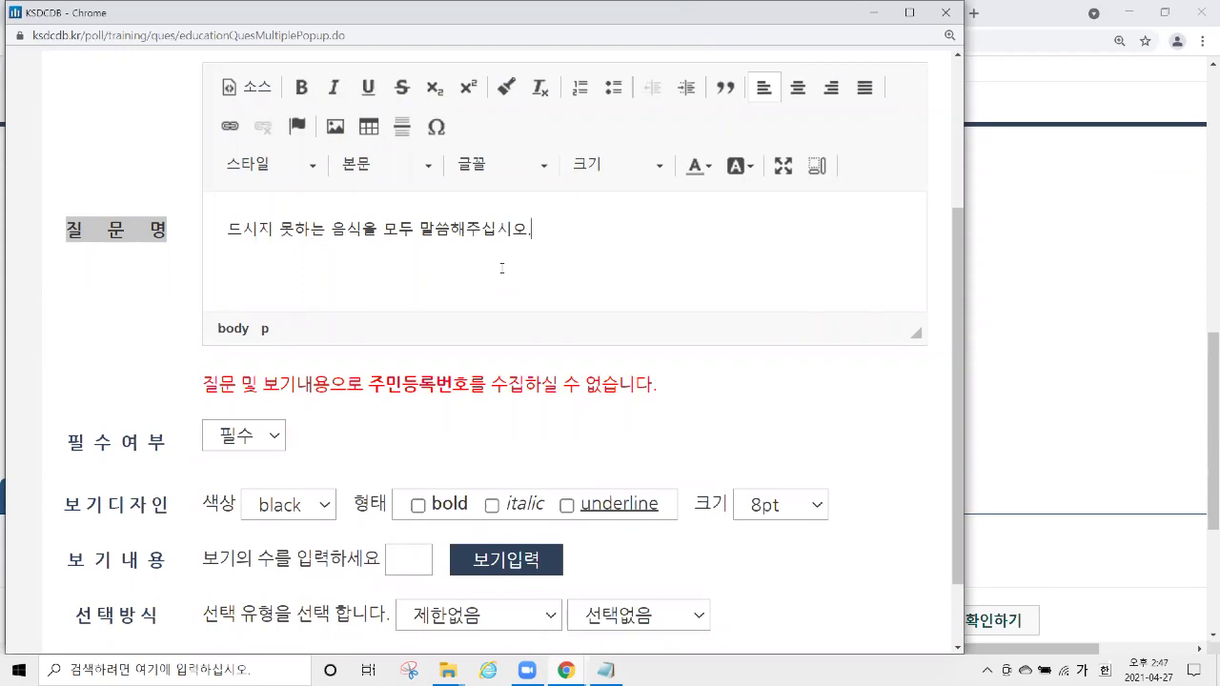
scroll(390, 275, "down", 2)
left_click_drag(53, 349, 332, 427)
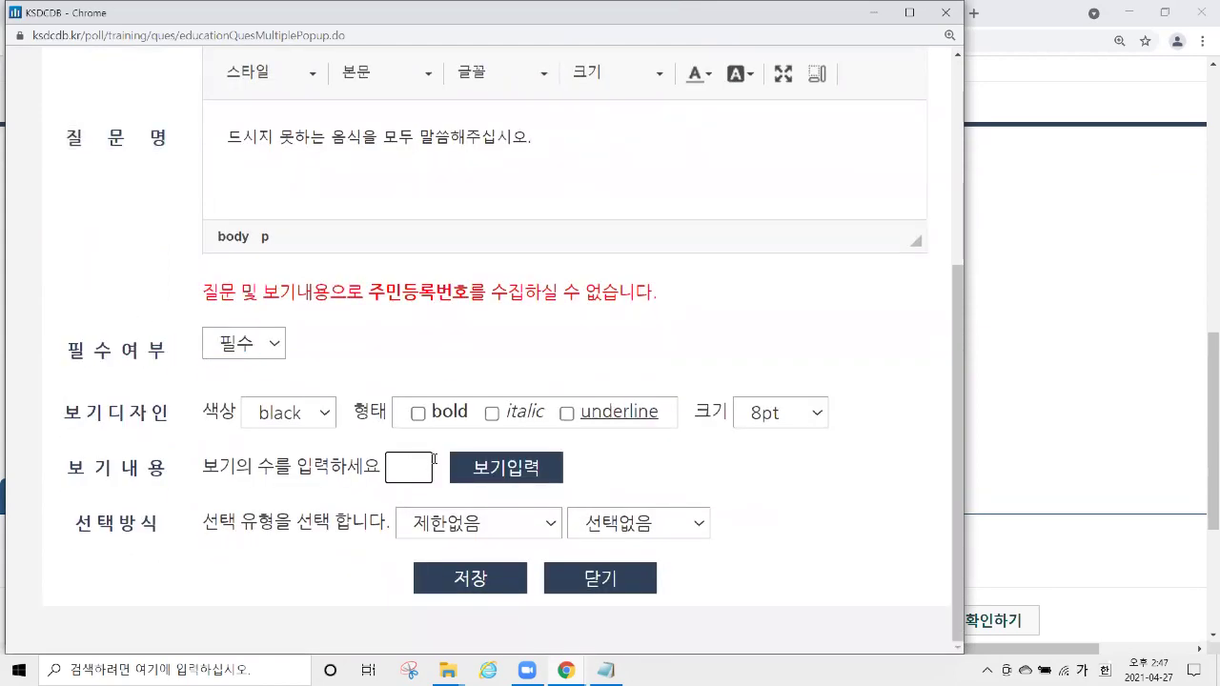
Create six option rows and enter the first options 유제품, 해산물 and 견과류.
type("6")
left_click(491, 467)
scroll(604, 317, "down", 4)
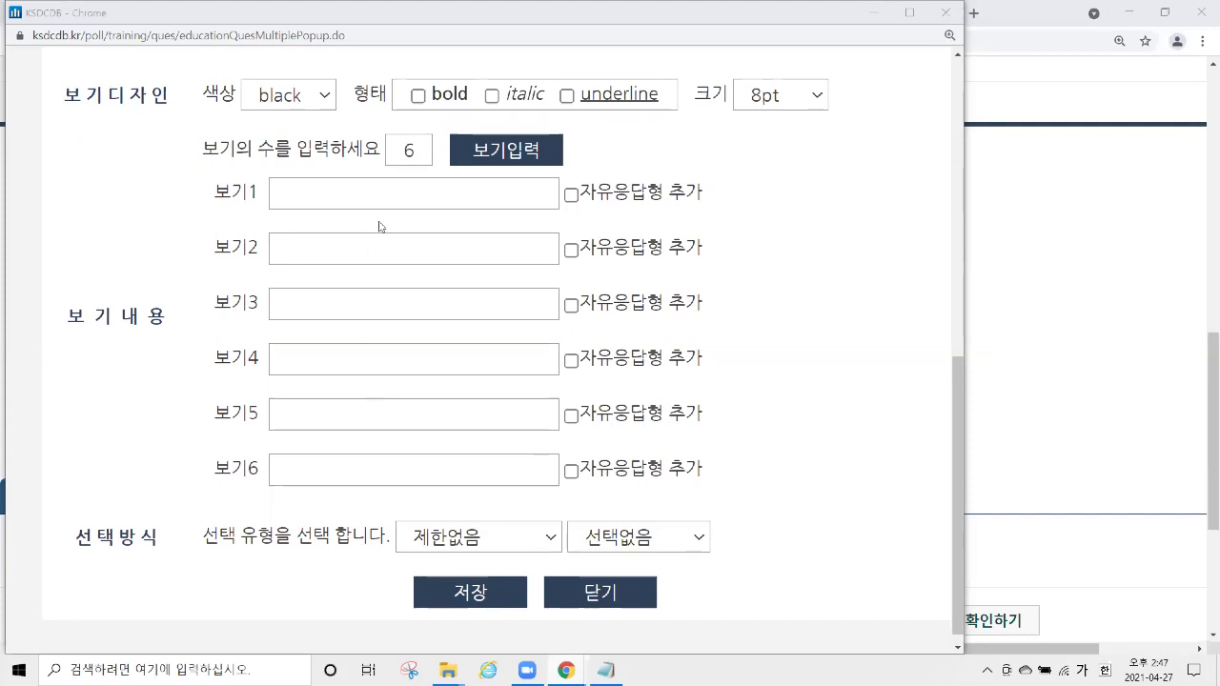
left_click(408, 191)
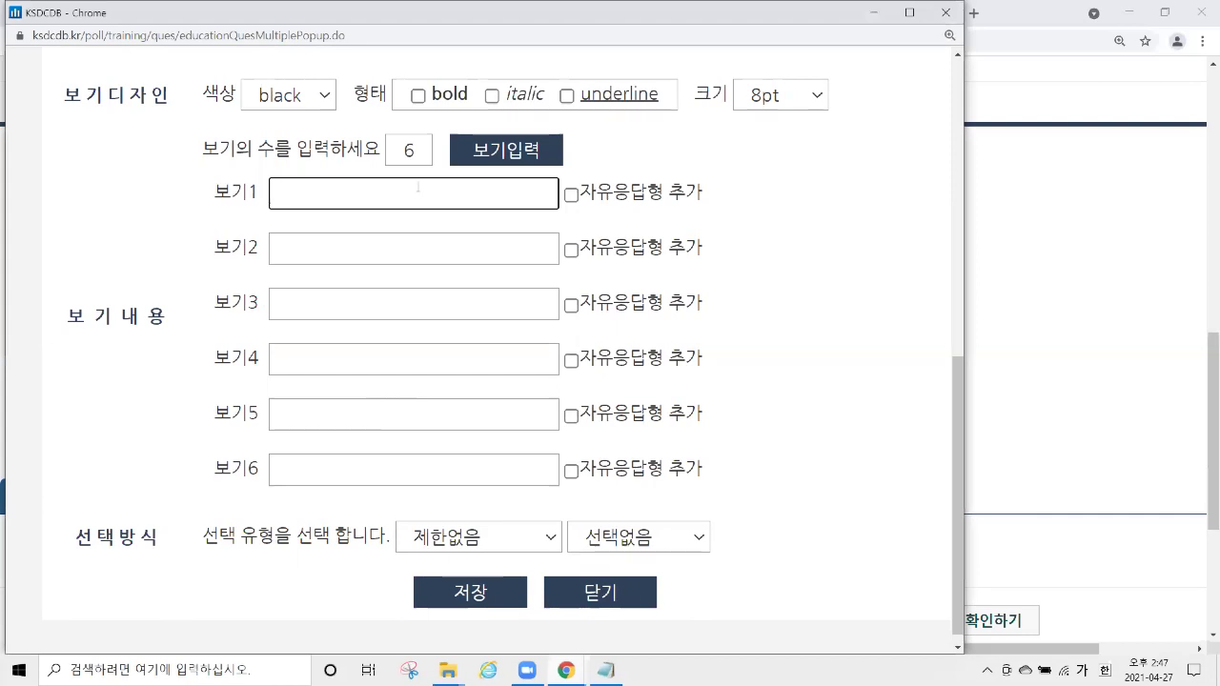
type("ㅈ")
key("BackSpace")
type("유제푸")
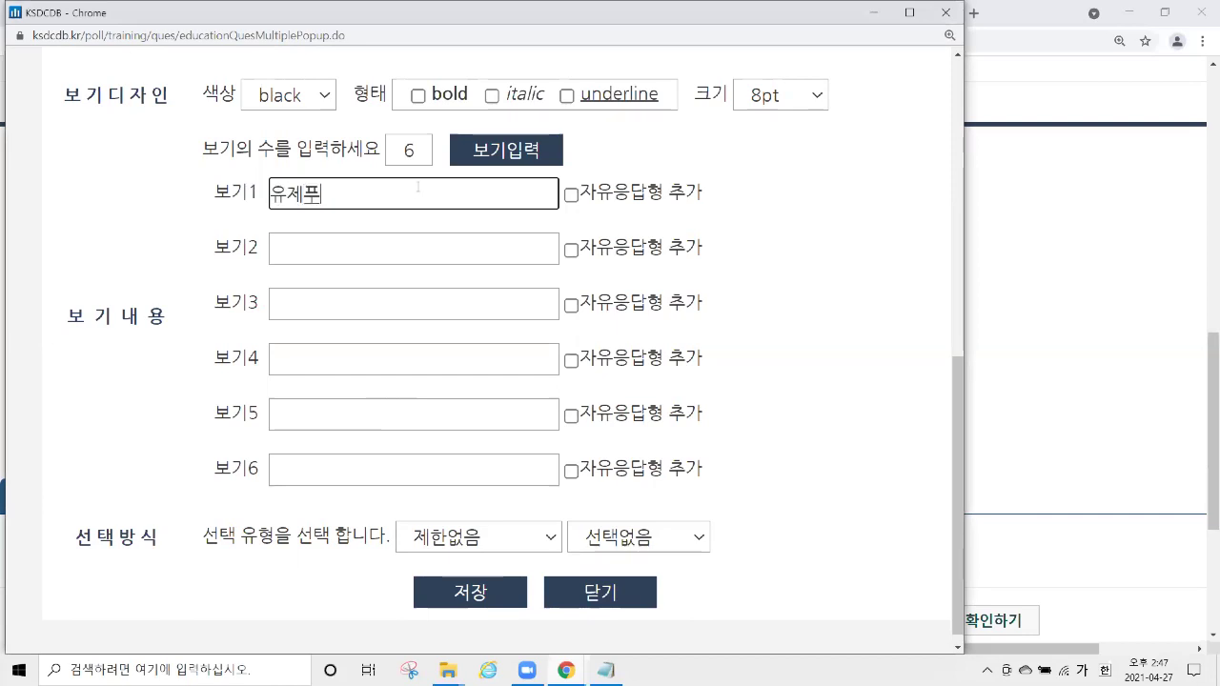
type("ㅁ")
left_click(422, 252)
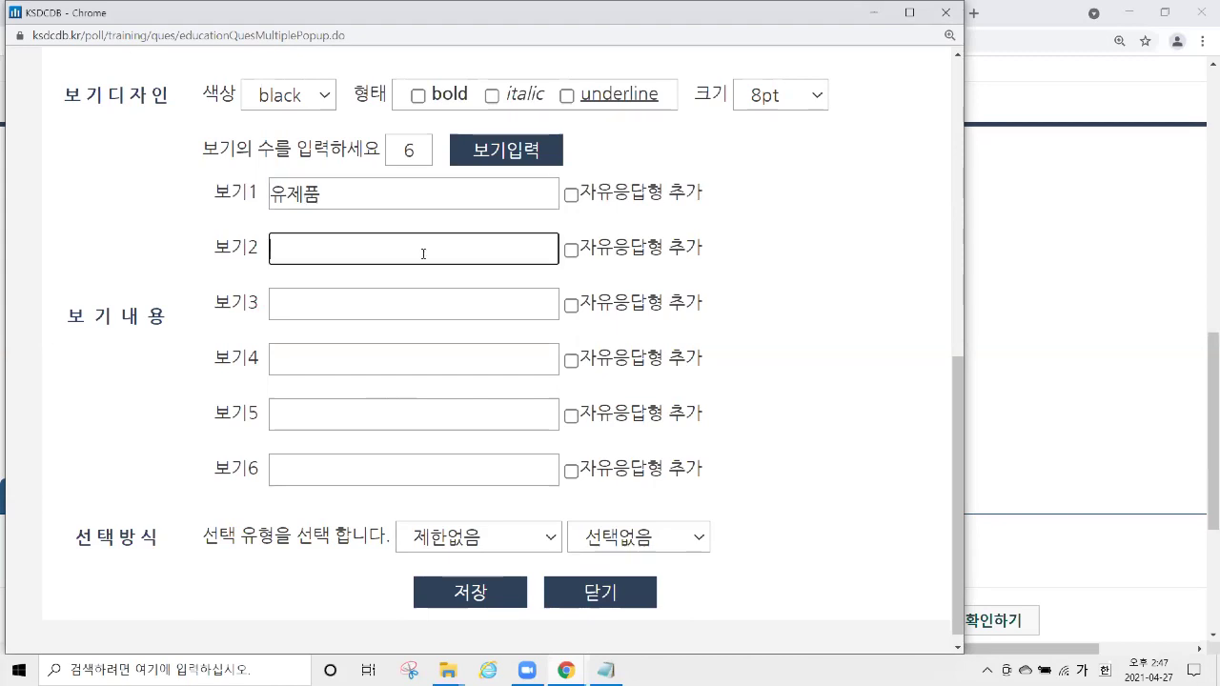
type("해산물")
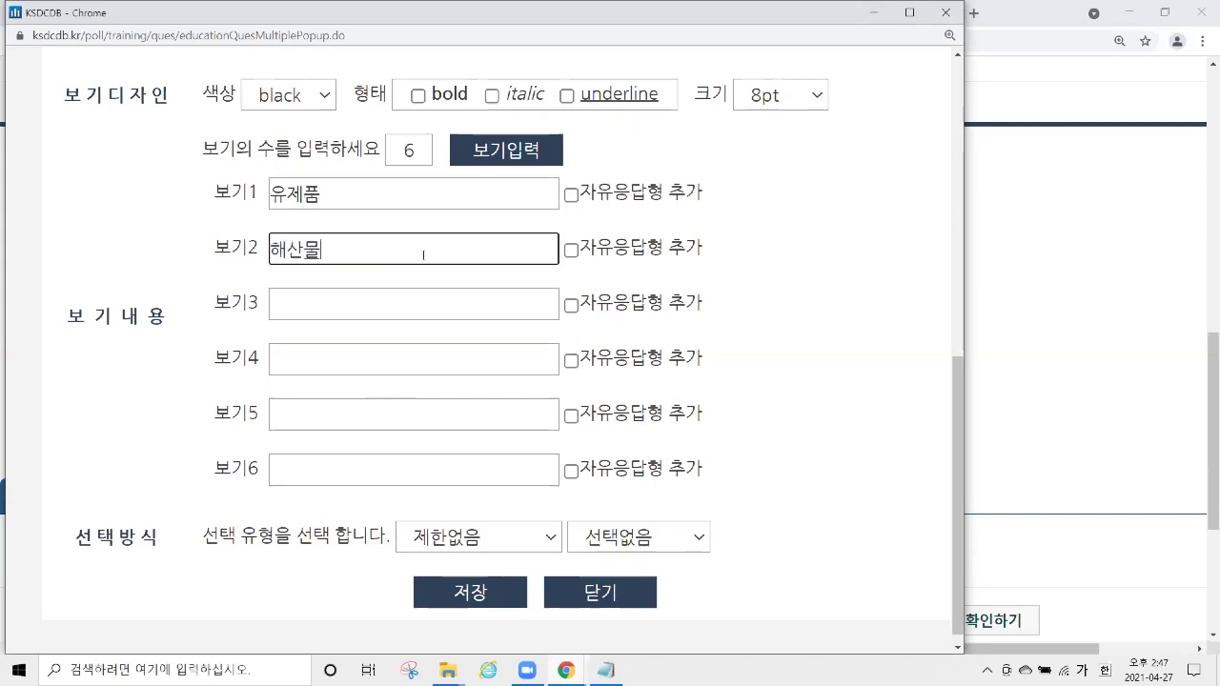
left_click(394, 305)
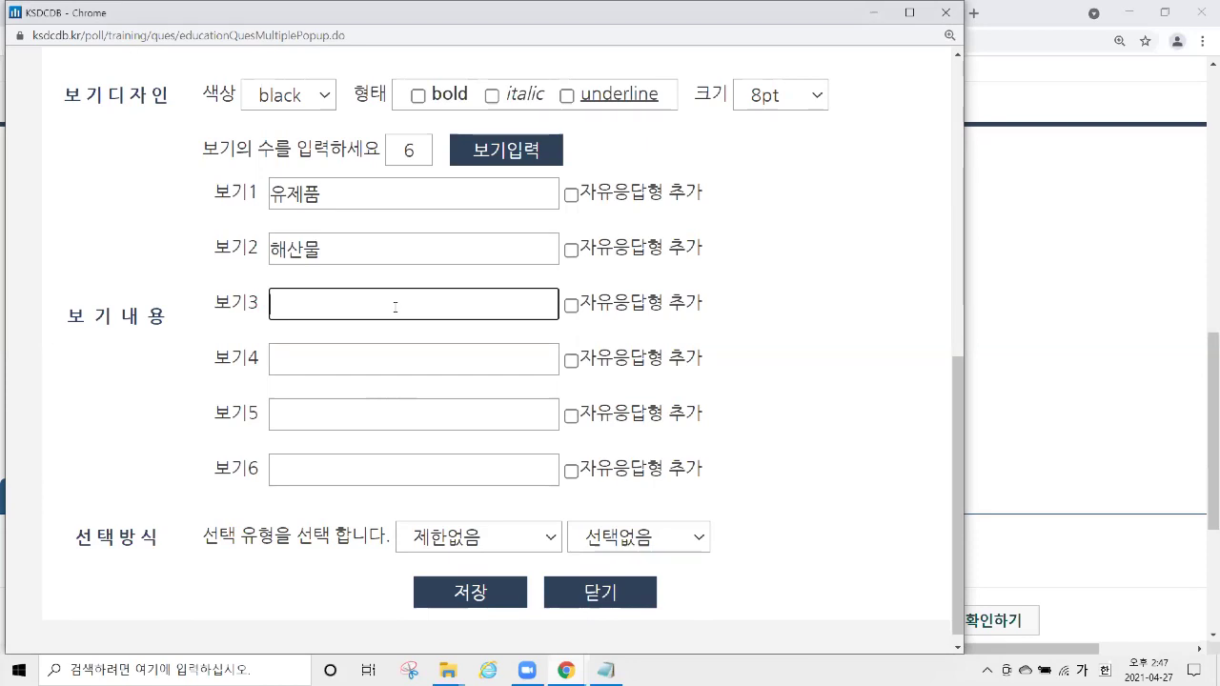
type("견과류")
Enter the remaining options 향이 강한 음식, 밀가루 and 기타.
left_click(373, 360)
type("향이 강한")
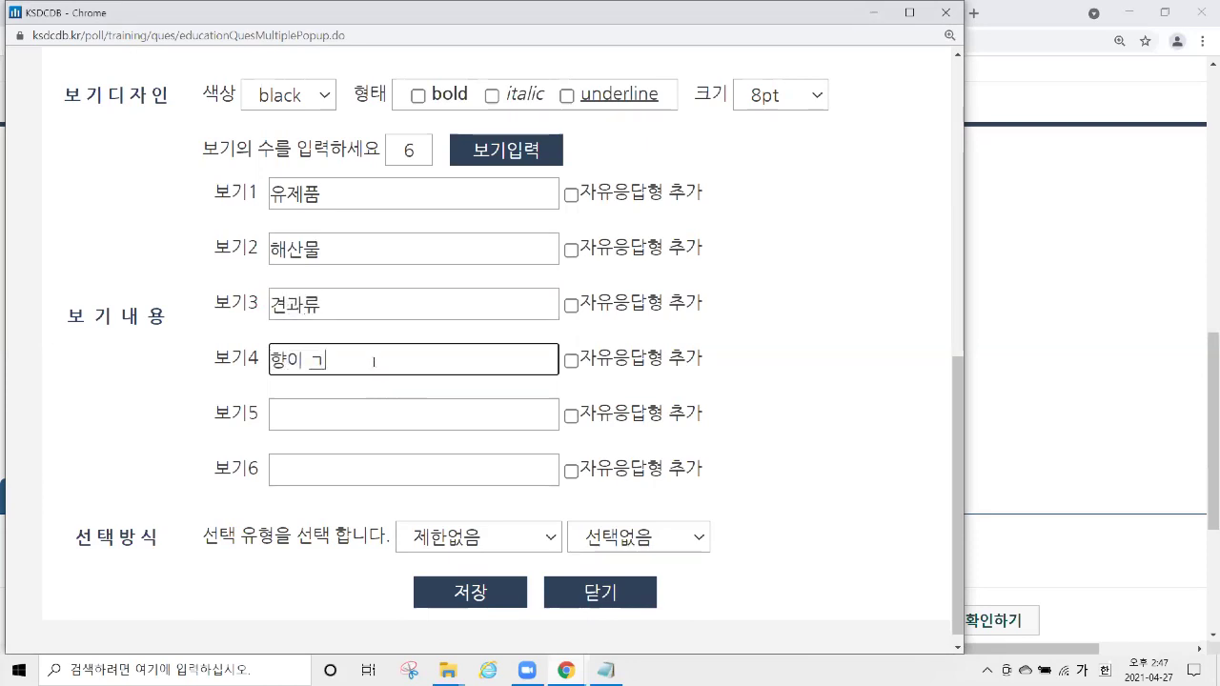
type(" 음식")
left_click(350, 412)
type("밀가루")
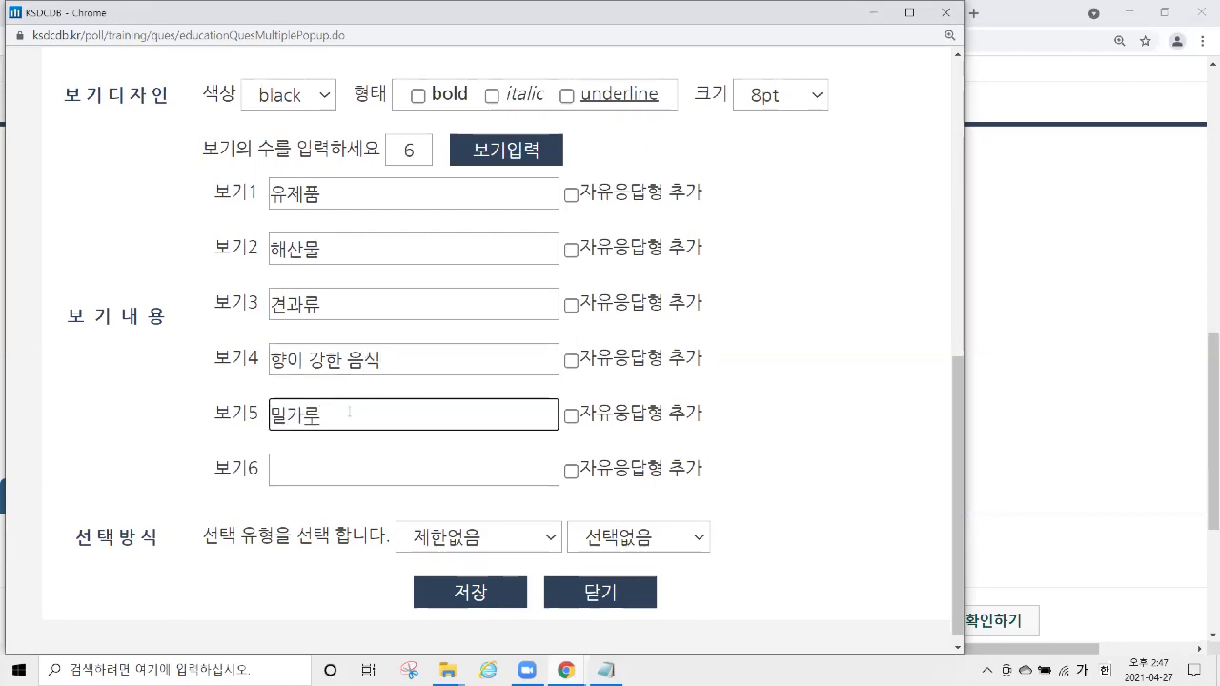
left_click(372, 476)
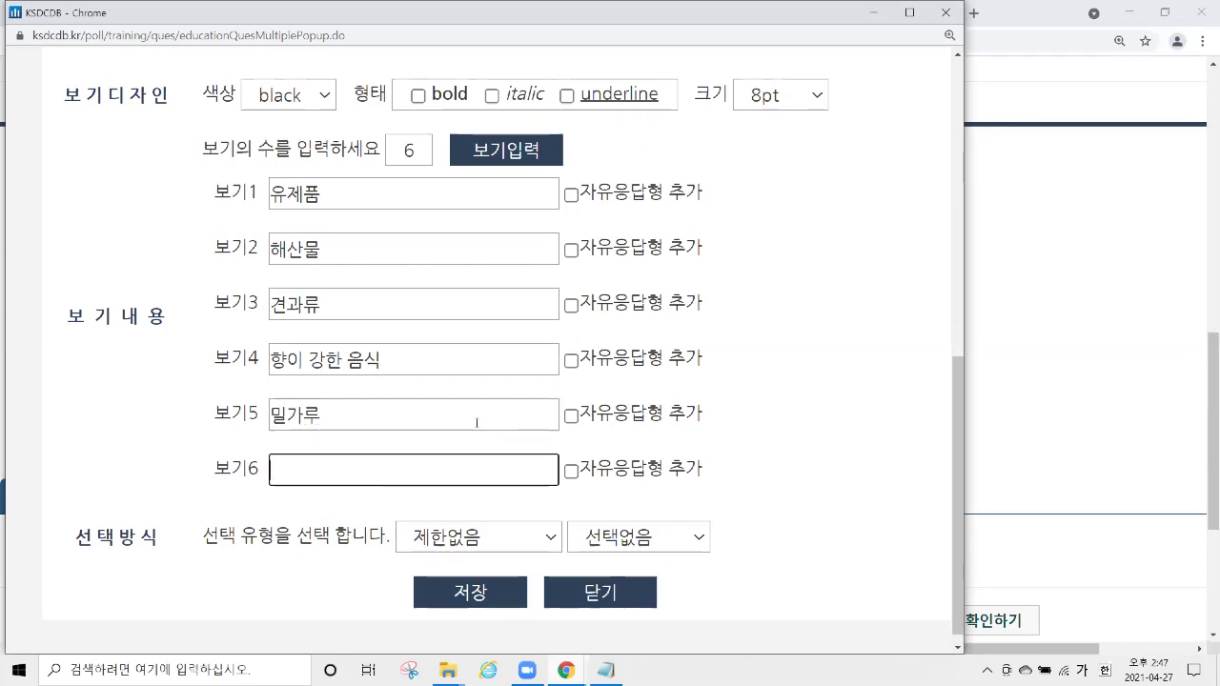
type("기타")
Add a free-response box to the 기타 option and save the food question.
key("ctrl+a")
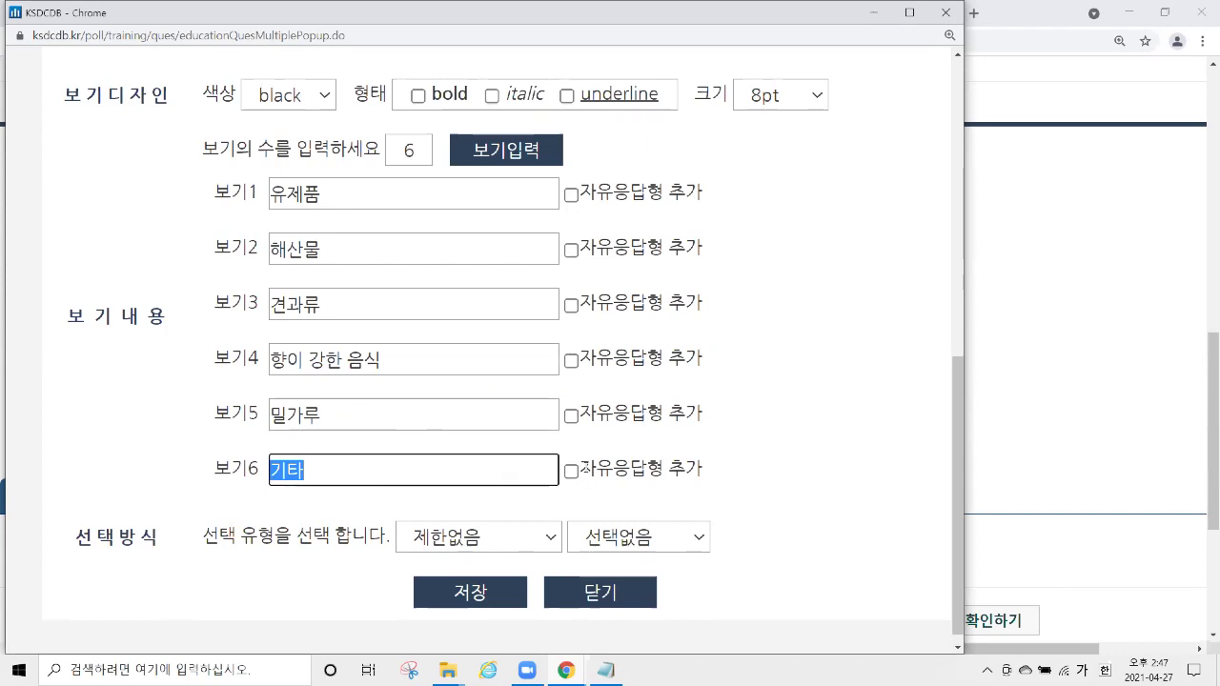
left_click_drag(583, 467, 710, 485)
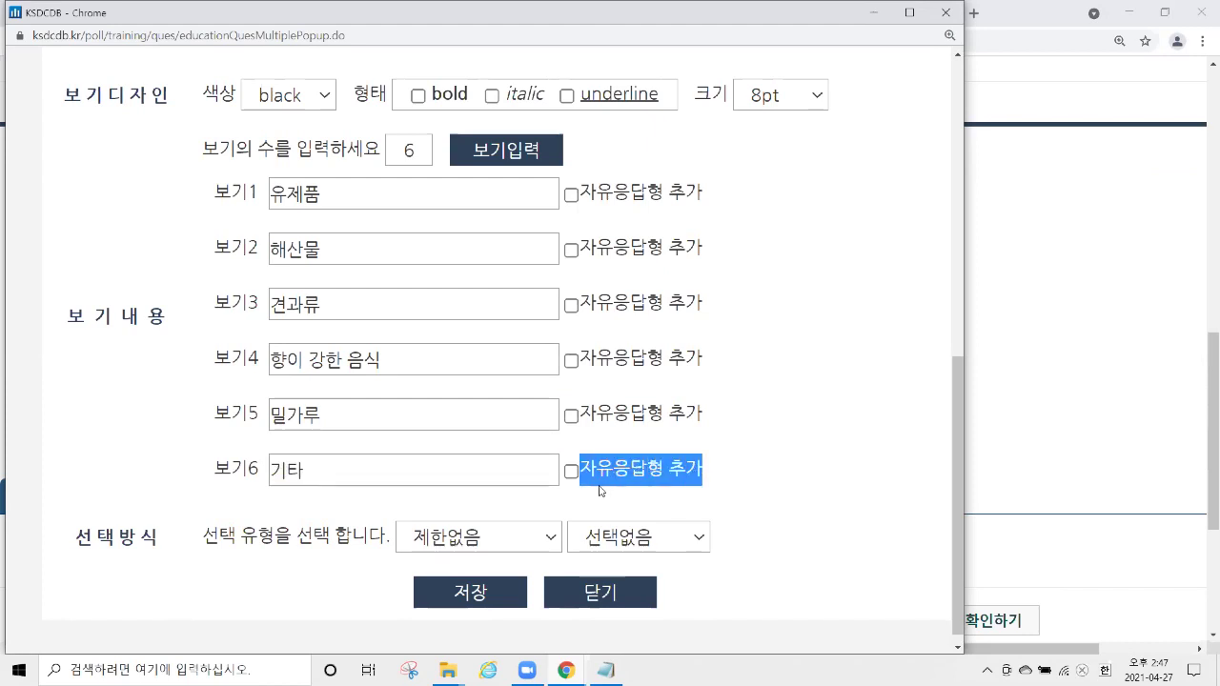
left_click(571, 472)
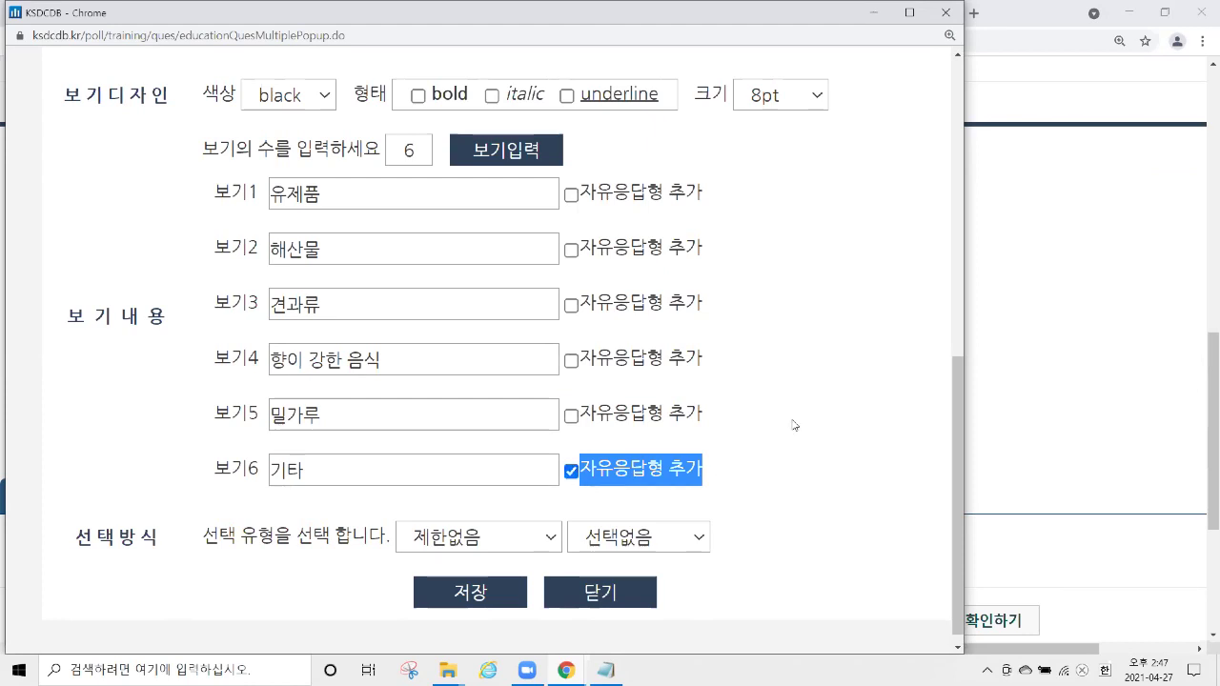
left_click(455, 593)
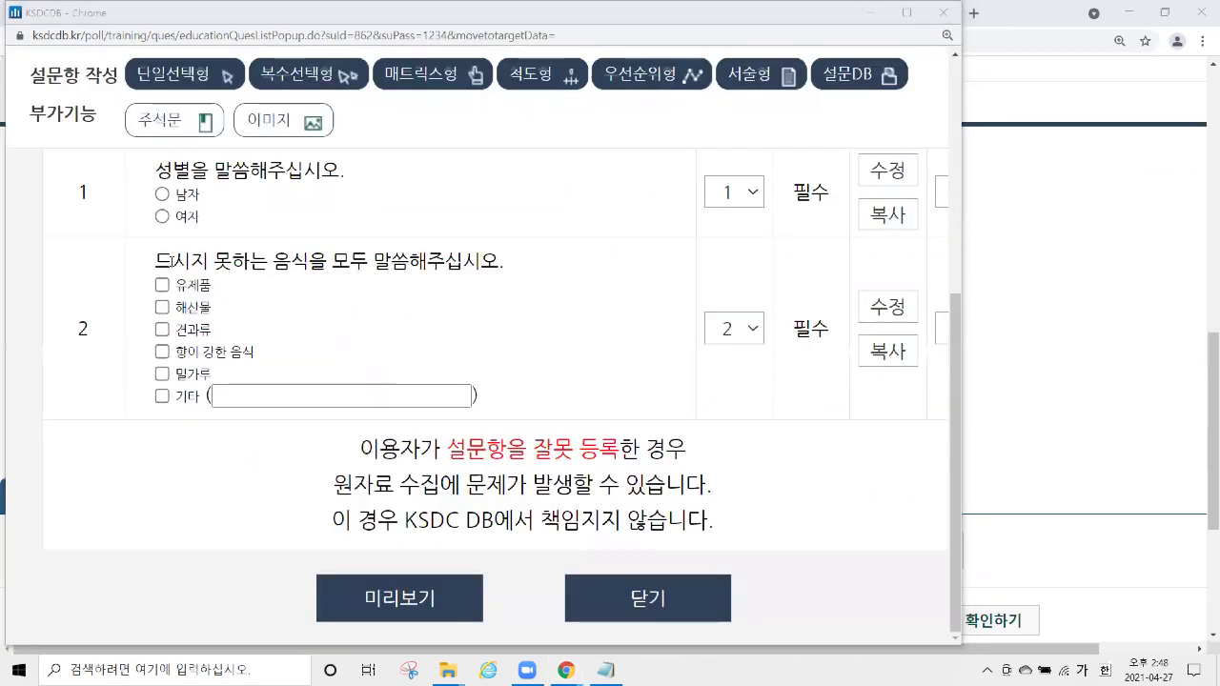
Test the 기타 text box in the question list, then clear the test characters.
left_click_drag(152, 261, 250, 371)
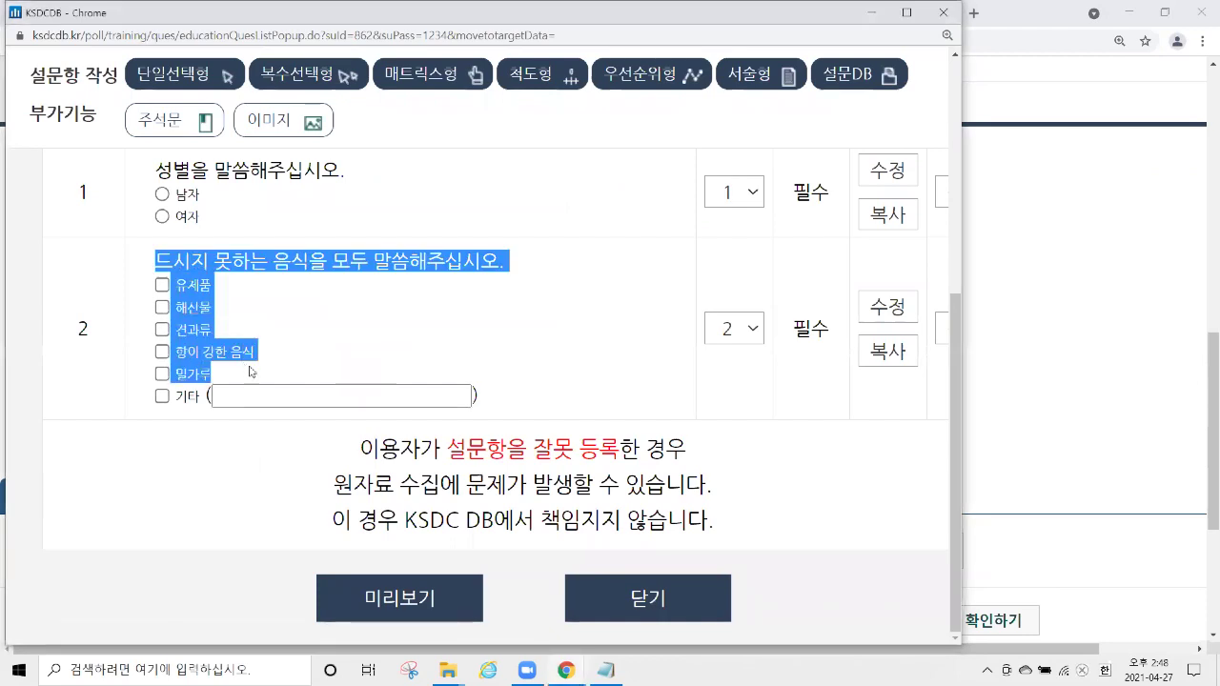
left_click(274, 399)
type("ㅁㅁㅁㅁㅁㅁㅁㅁㅁㅁㅁㅁㅁㅁㅁ")
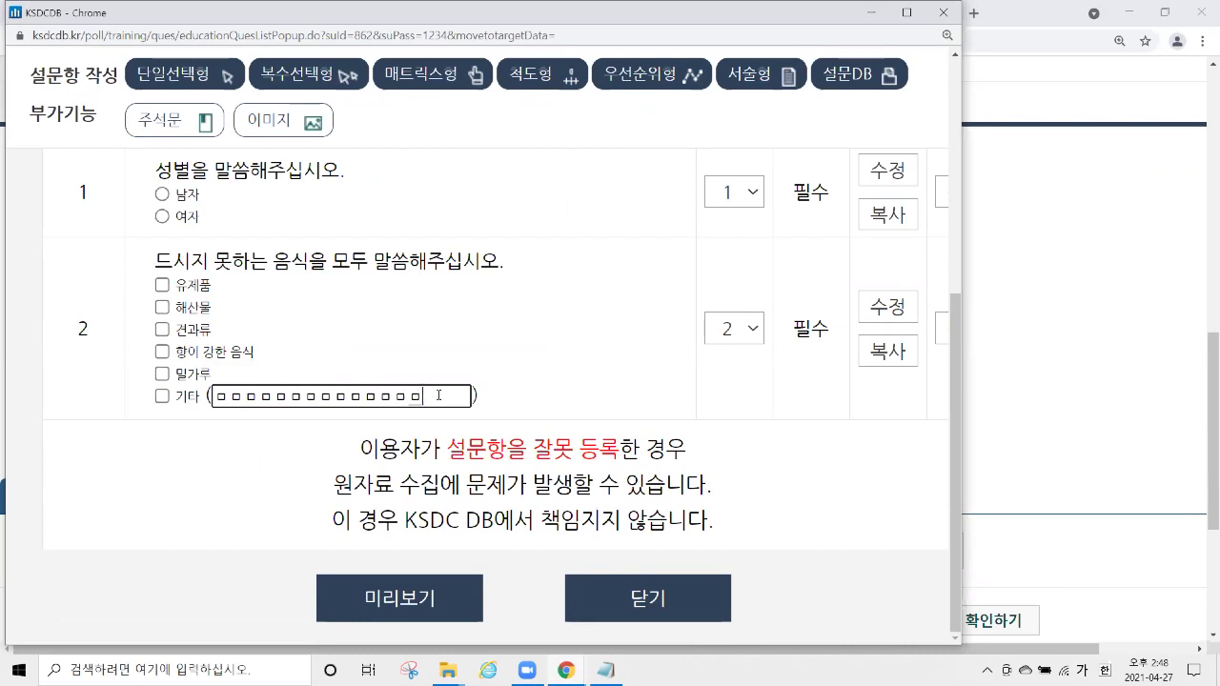
left_click_drag(441, 394, 157, 407)
key("BackSpace")
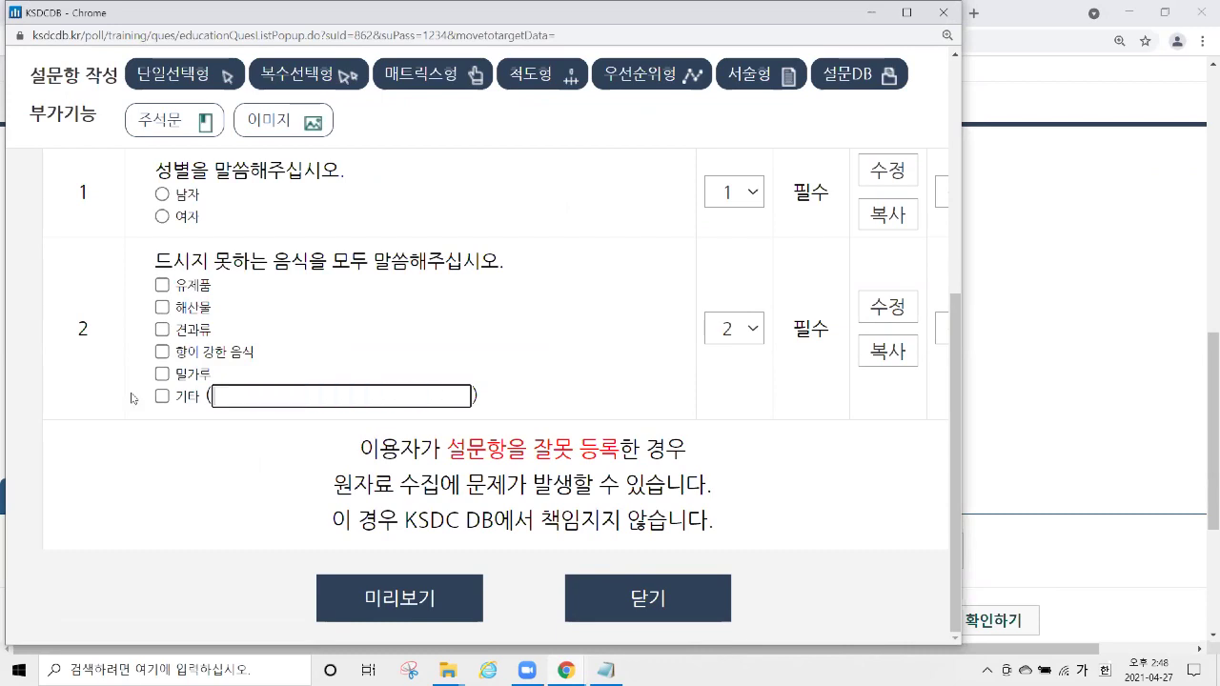
scroll(565, 239, "up", 3)
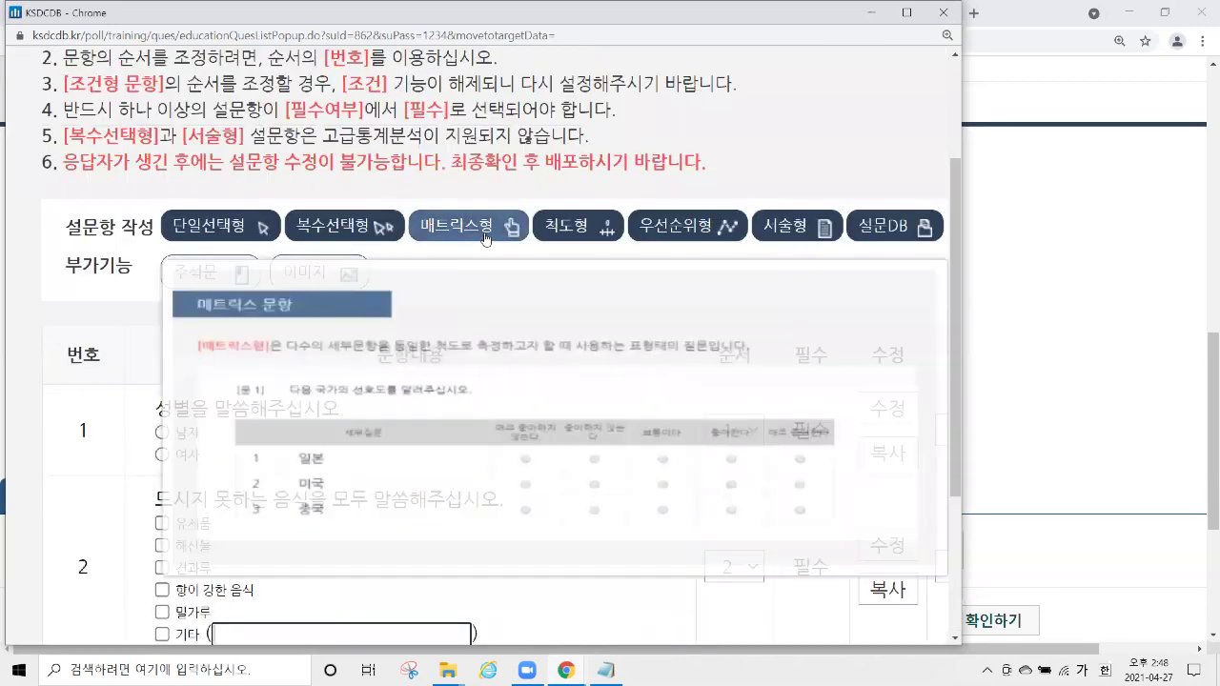
Start a matrix question worded '각 음식에 대한 선호도를 말씀해주십시오.'.
left_click(485, 235)
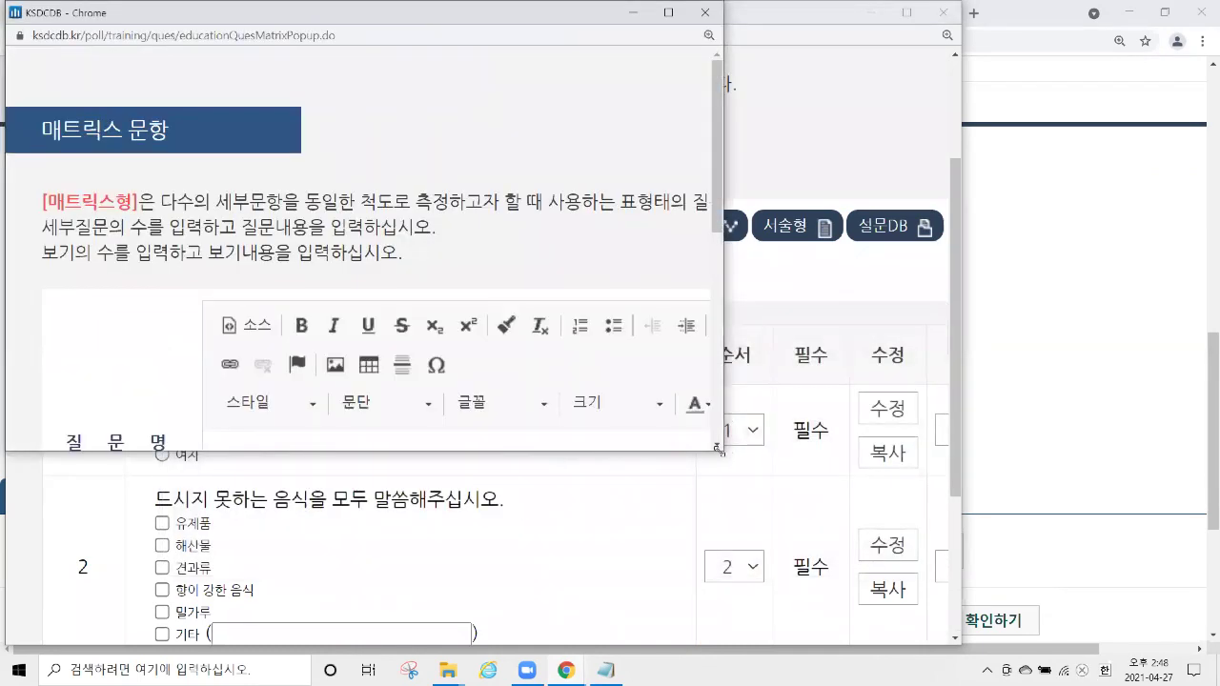
left_click_drag(720, 450, 959, 648)
scroll(610, 254, "down", 3)
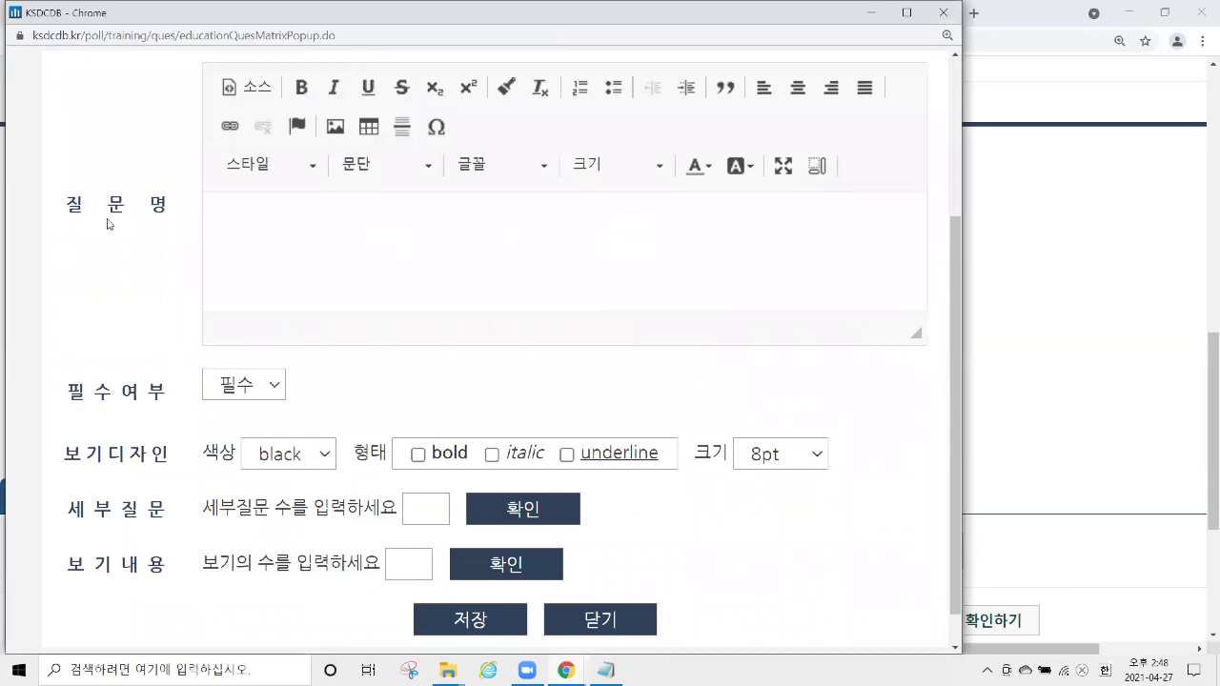
left_click_drag(65, 203, 190, 229)
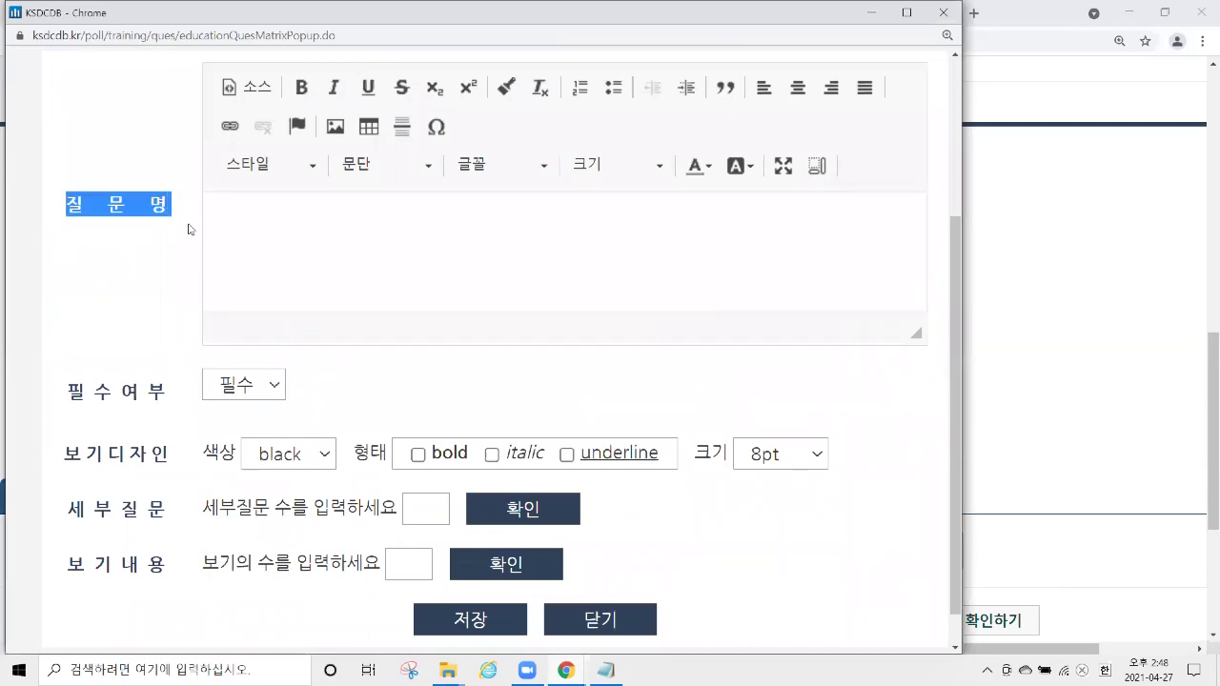
left_click(376, 237)
key("BackSpace")
type("각 음식에 대한")
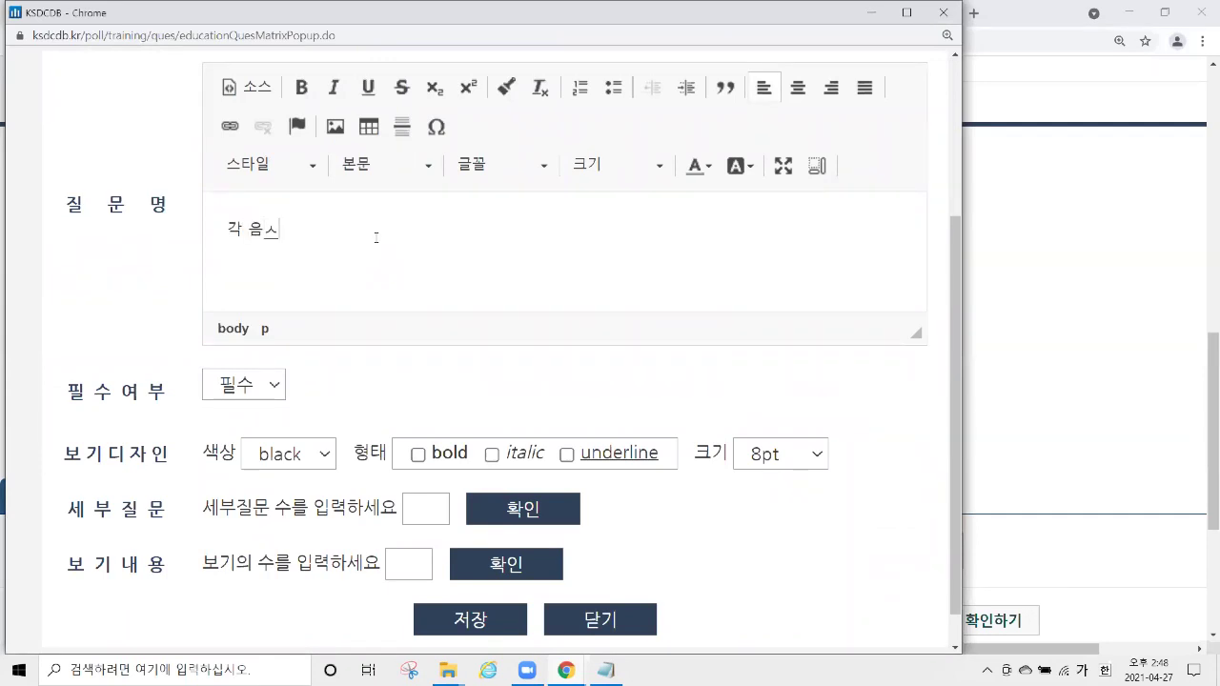
type(" 선호도를 말씀해주십시오.")
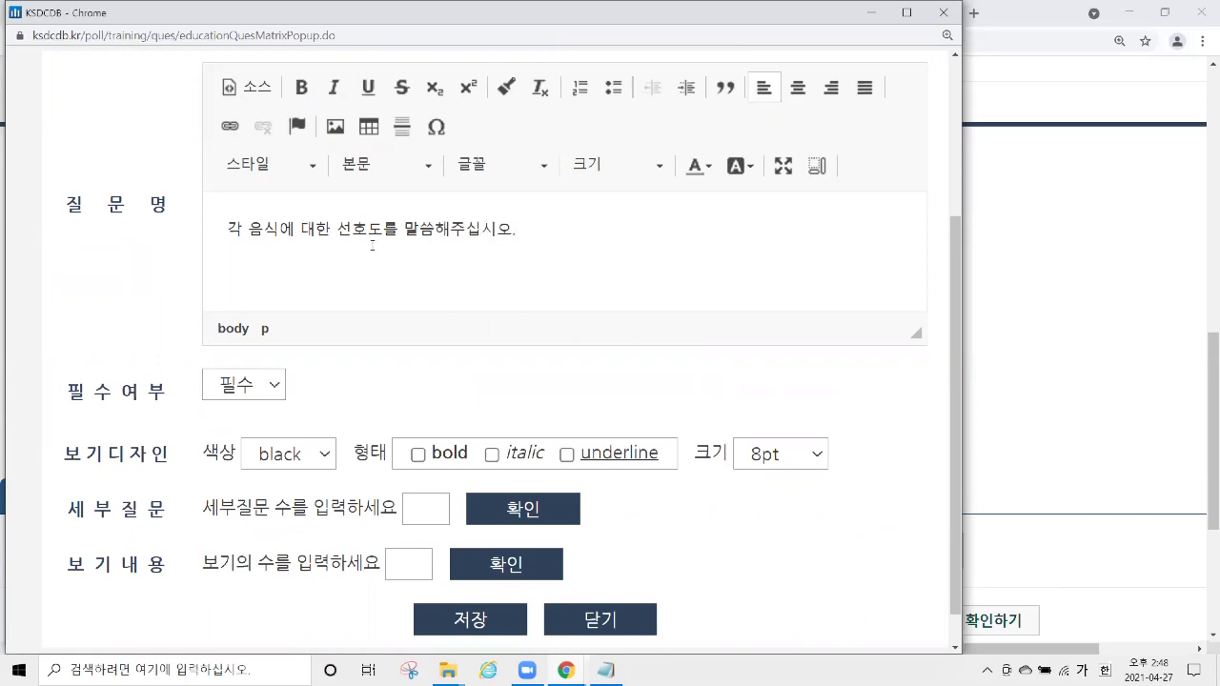
Add three sub-questions: 한식, 중식 and 일식.
left_click_drag(71, 386, 175, 466)
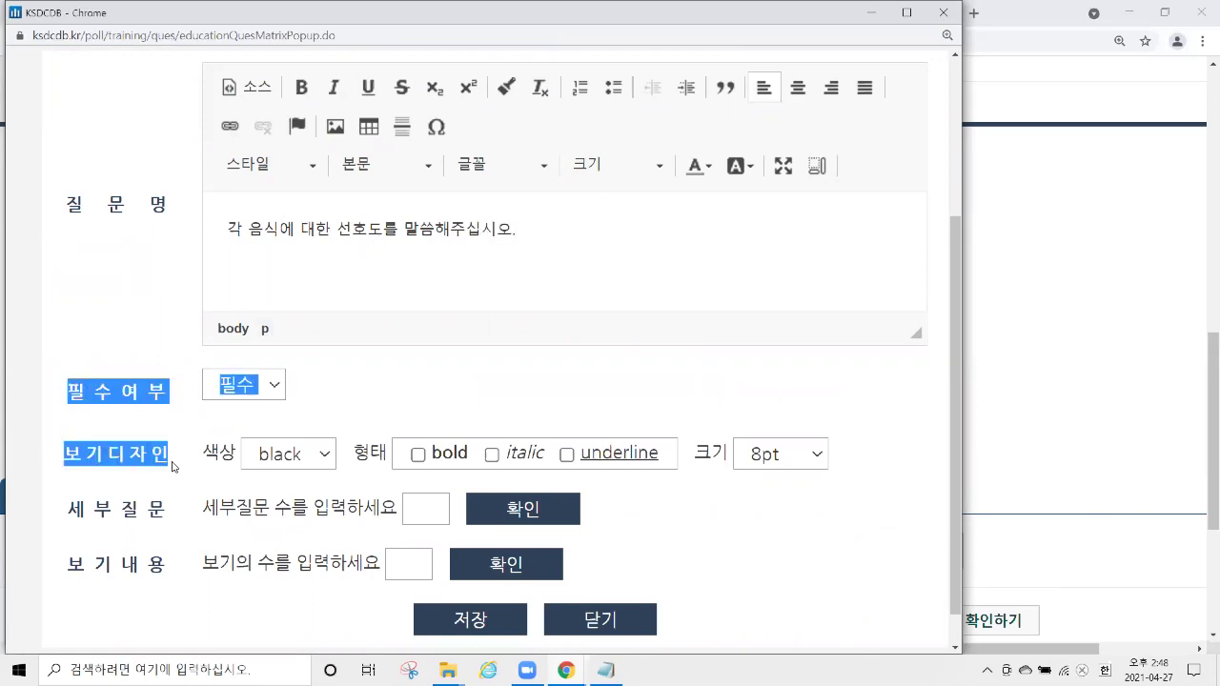
scroll(264, 438, "down", 1)
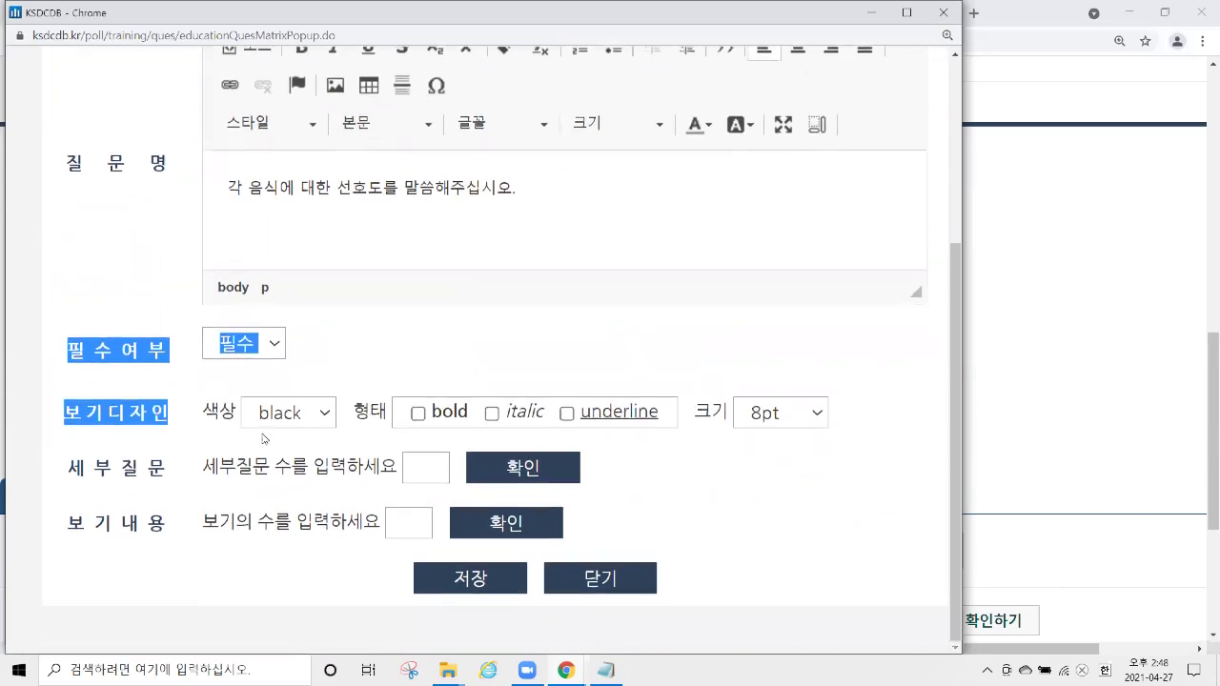
left_click_drag(204, 467, 272, 481)
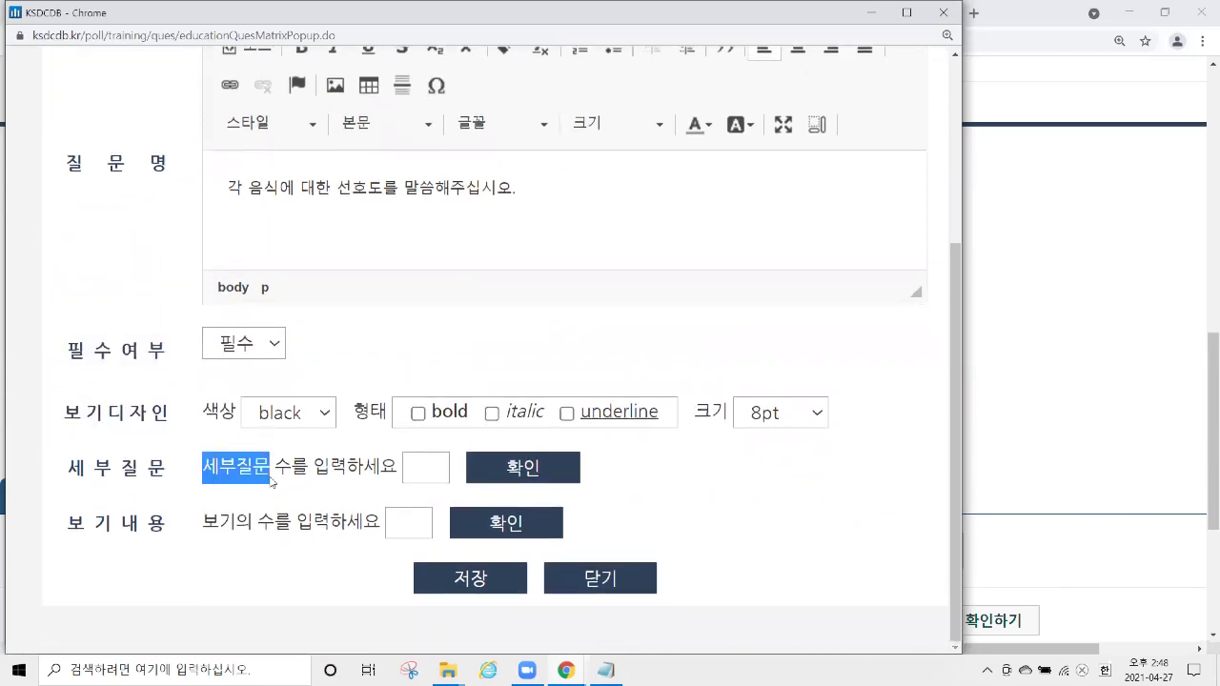
left_click(424, 467)
type("3")
left_click(529, 479)
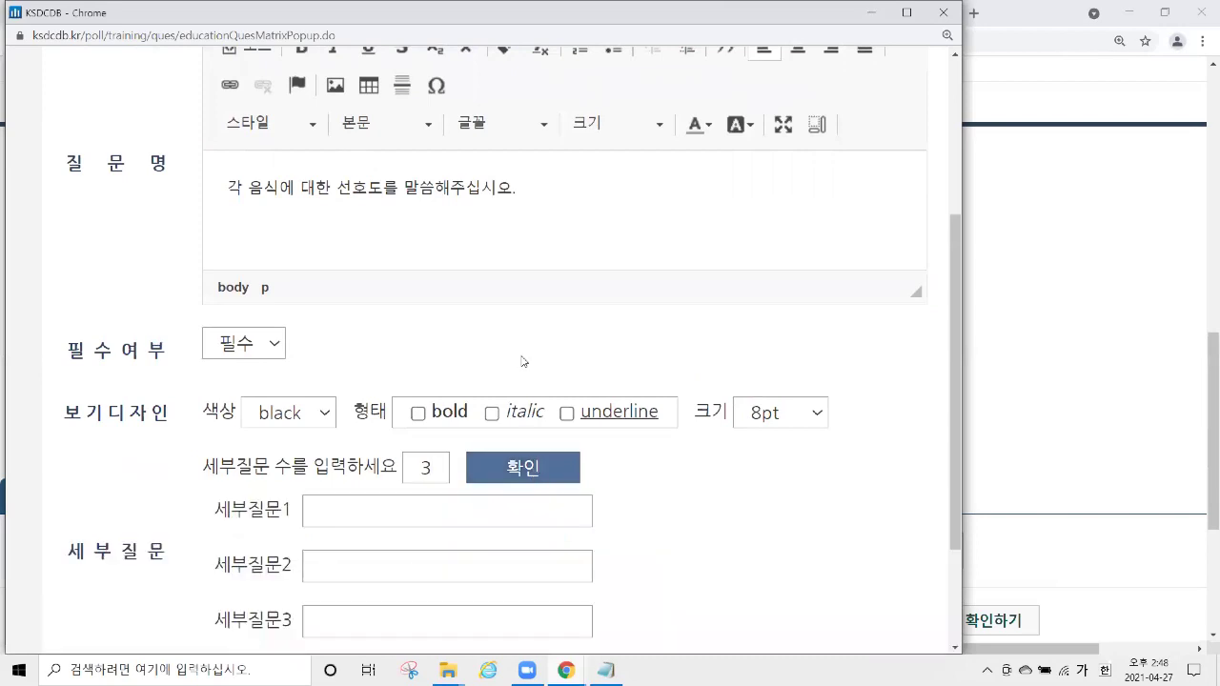
scroll(523, 361, "down", 2)
left_click(409, 343)
type("한ㅅㄱ")
key("Tab")
type("중식")
key("Tab")
type("이렉")
key("BackSpace")
type("ㄹ식")
Add five answer options: 매우 싫어한다, 싫어한다, 보통, 좋아한다, 매우 좋아한다.
left_click_drag(207, 522, 271, 522)
left_click(416, 521)
right_click(417, 522)
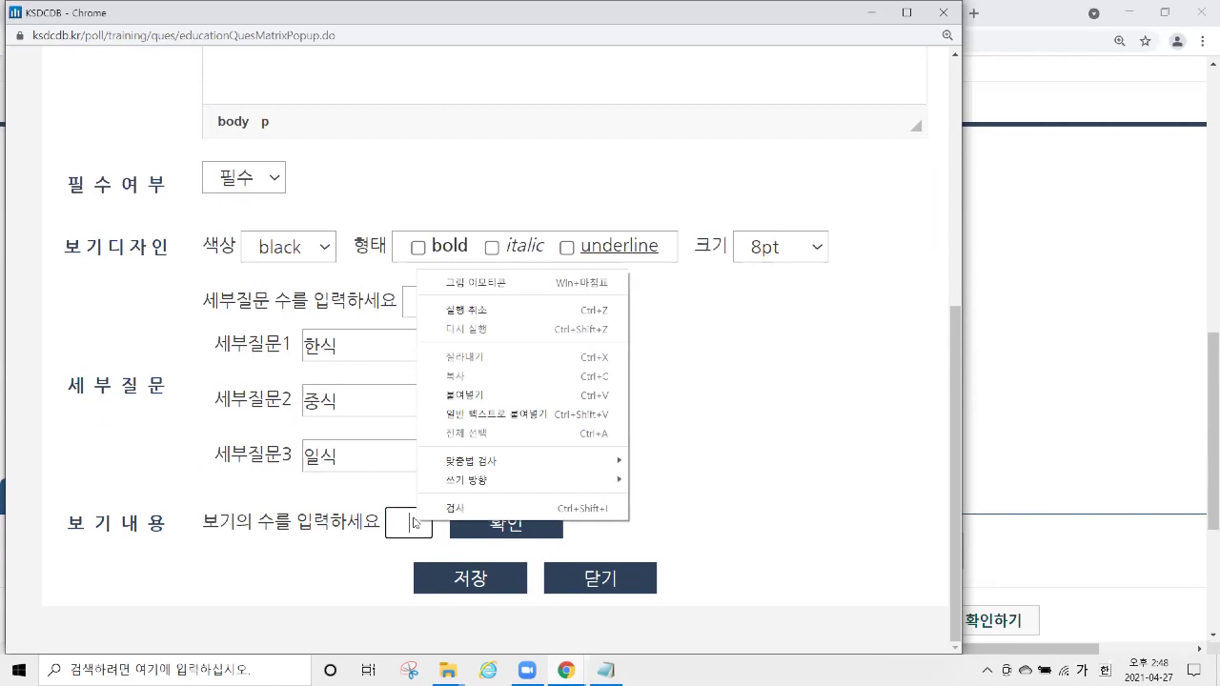
type("5")
left_click(491, 526)
scroll(515, 381, "down", 3)
left_click(472, 291)
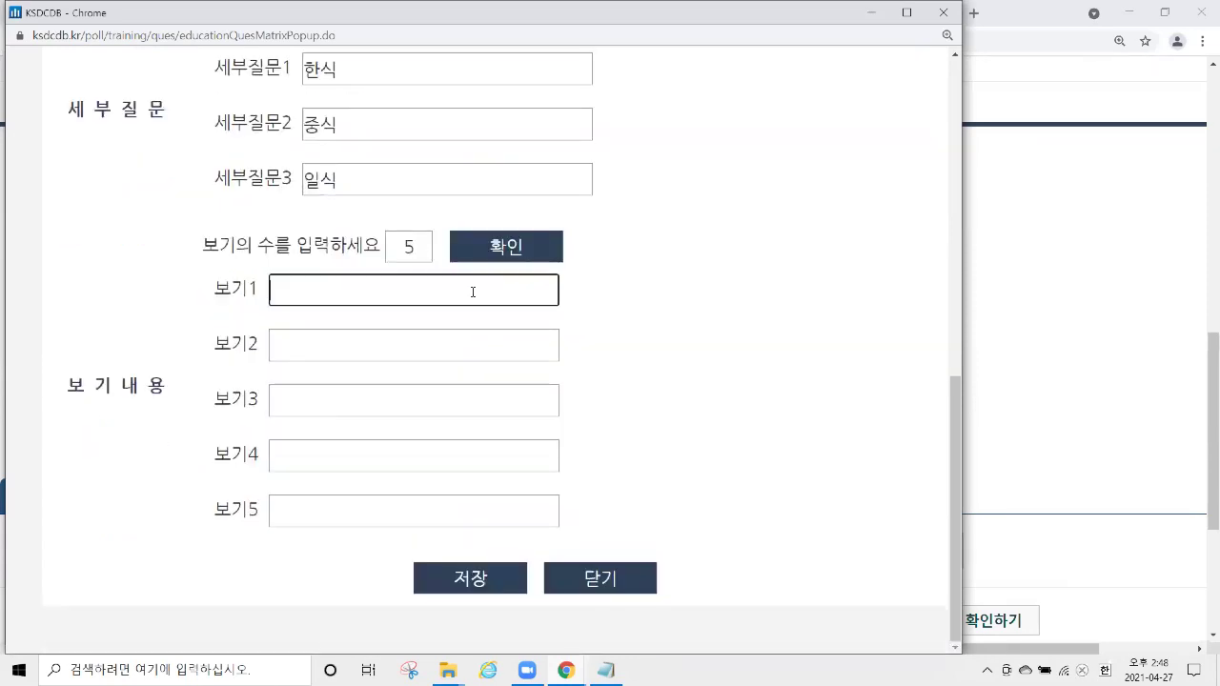
type("매우 싫어한다")
key("Tab")
type("싫ㅇ어한다")
key("Tab")
type("보통")
key("Tab")
type("좋애한다")
key("Tab")
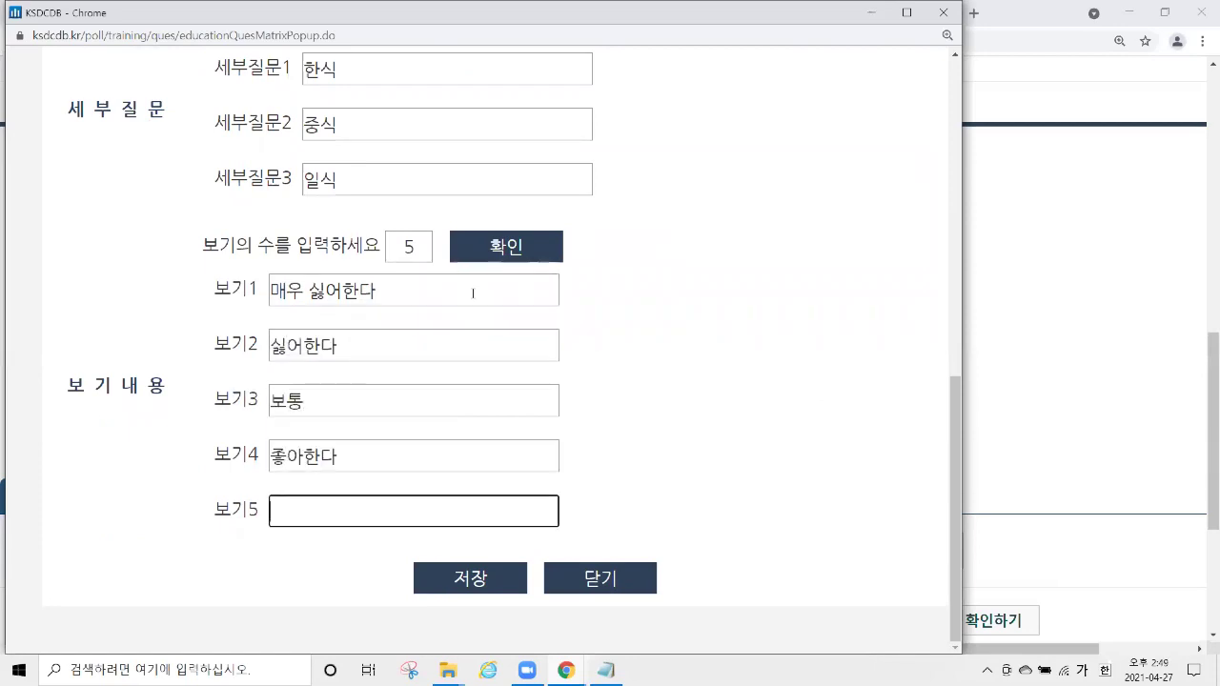
type("매우 좋아한대")
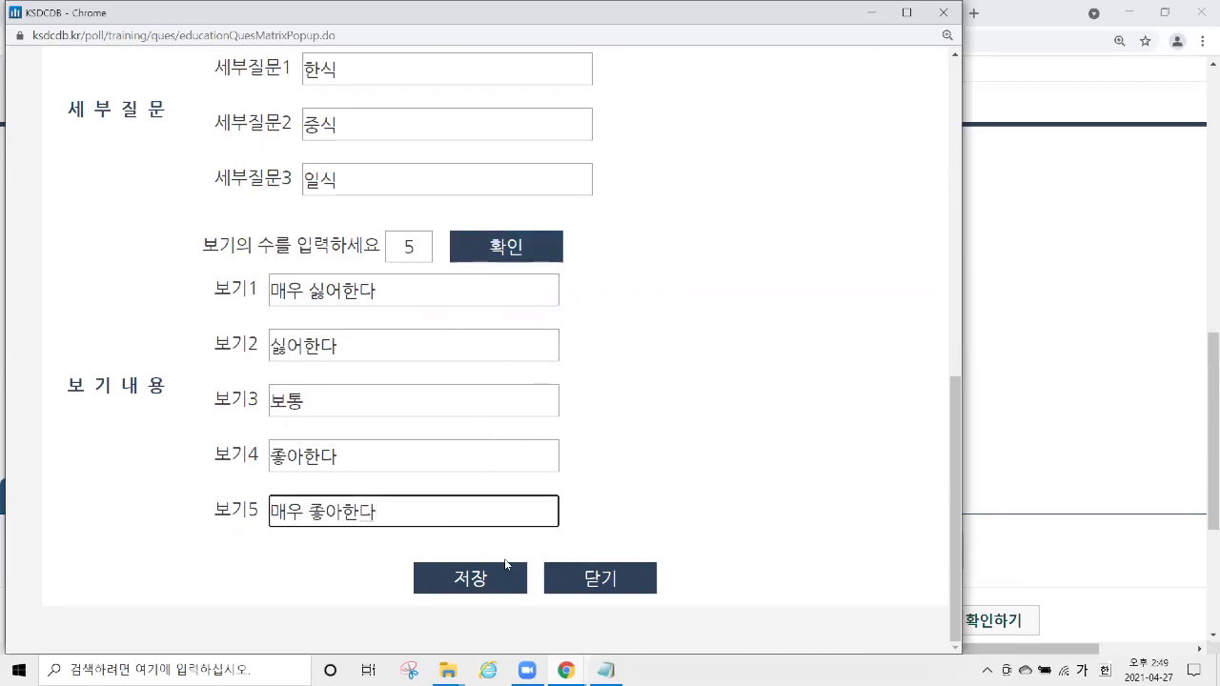
Save the food preference matrix as question 3 and review its sub-questions and scale.
left_click(483, 580)
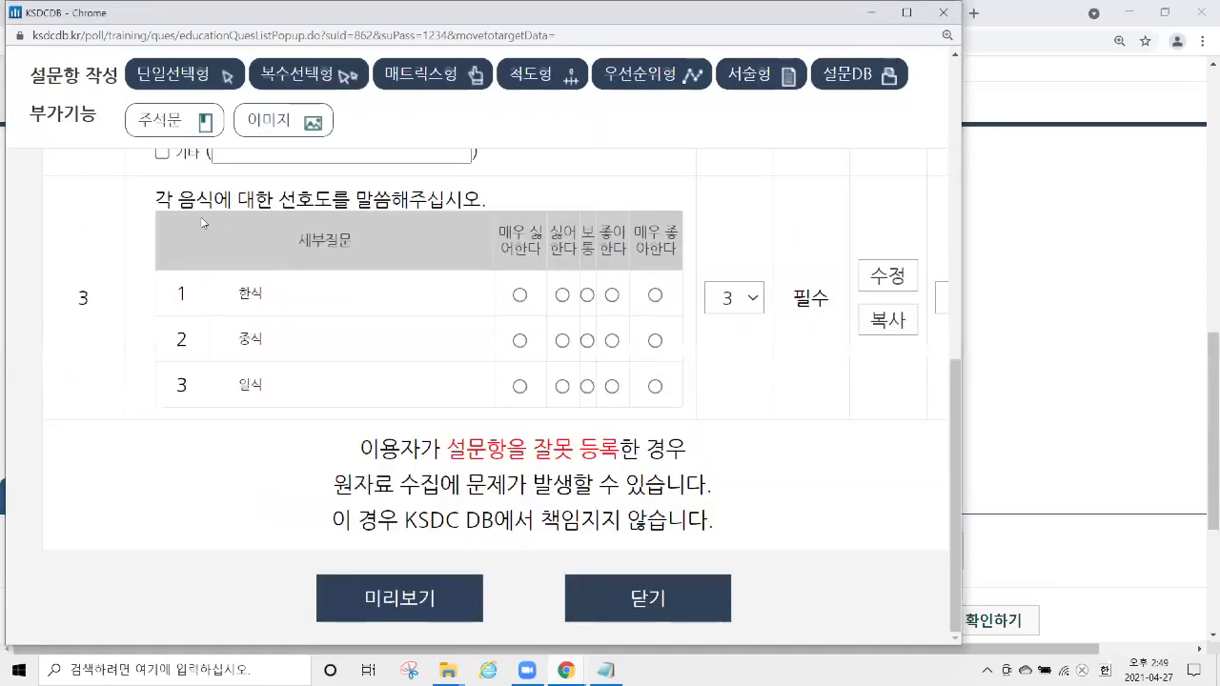
left_click_drag(153, 202, 493, 200)
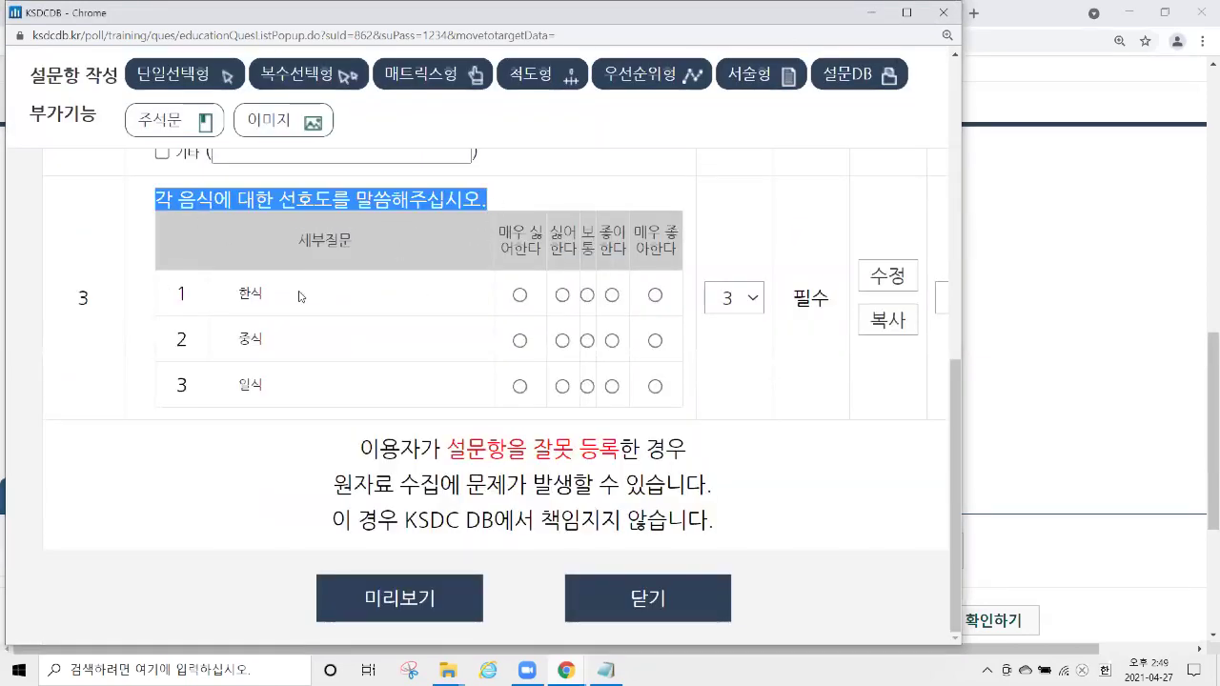
left_click_drag(238, 292, 283, 384)
left_click_drag(497, 231, 679, 252)
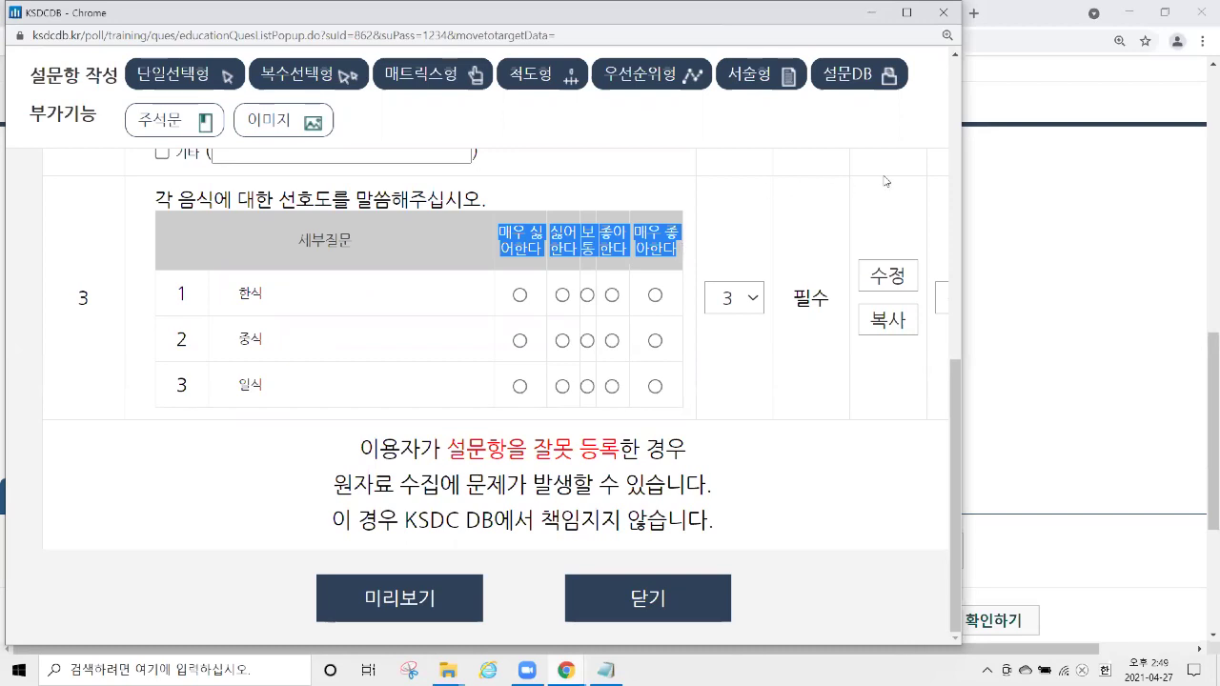
Delete survey 862, confirming both dialogs, and view the remaining 교육실습용 조사 list.
left_click(690, 599)
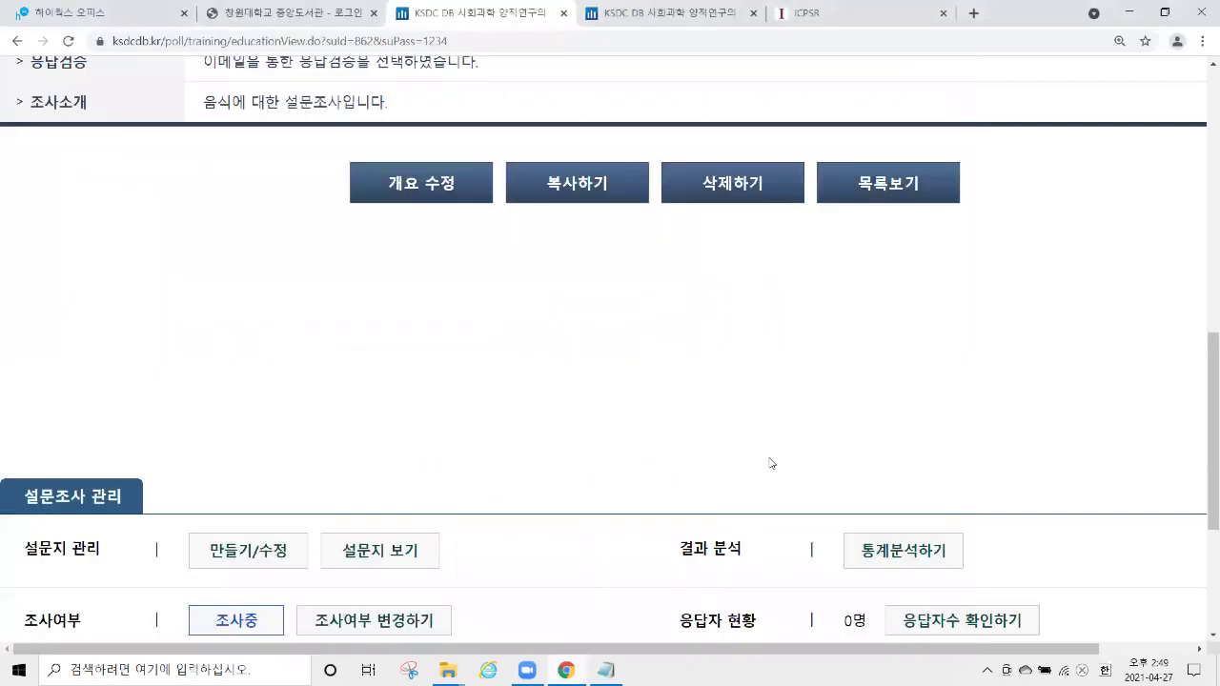
scroll(753, 367, "down", 2)
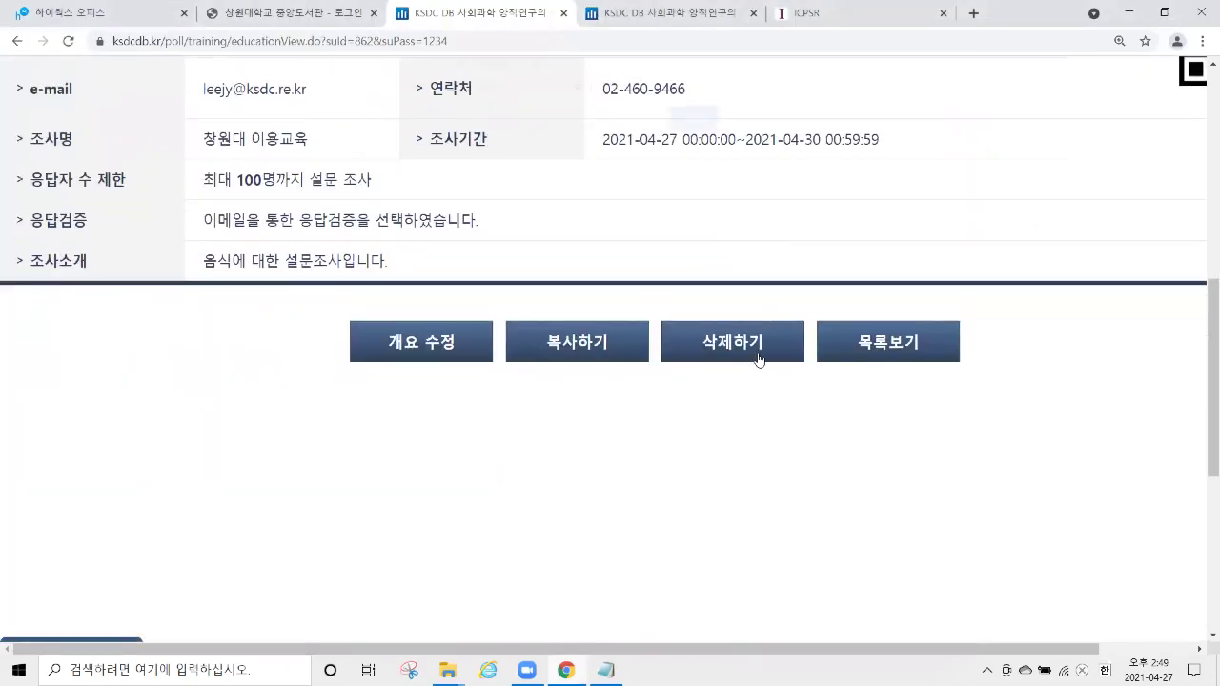
left_click(759, 355)
left_click(686, 133)
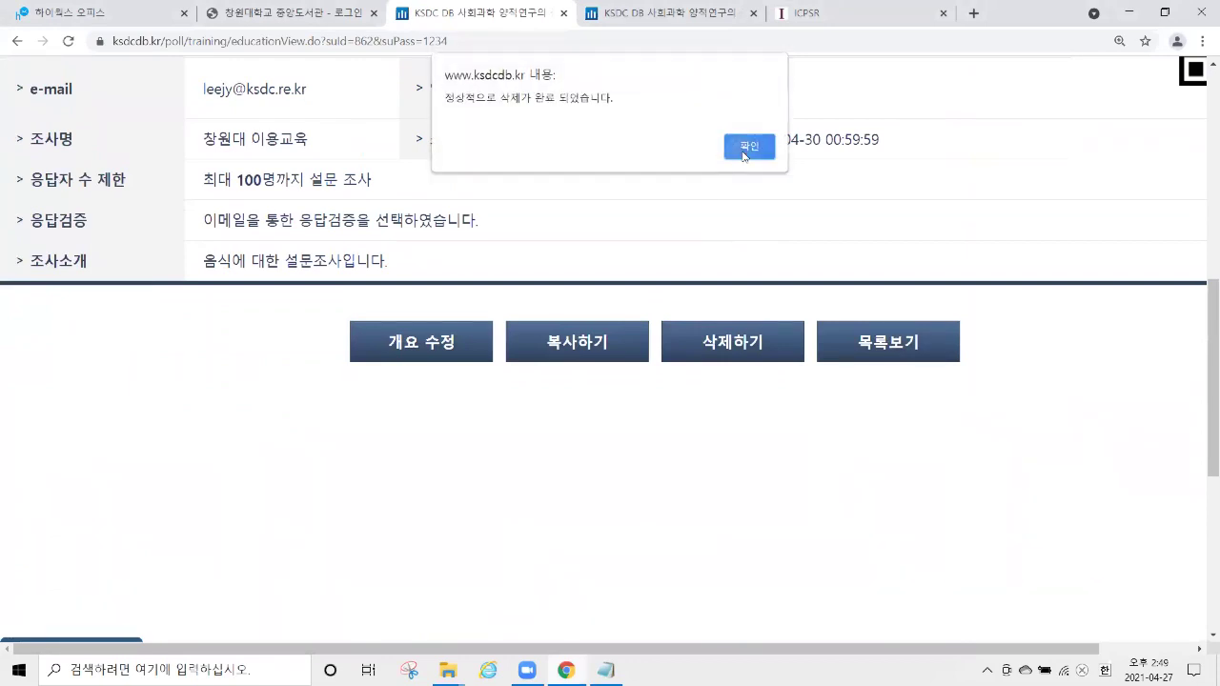
left_click(735, 145)
scroll(555, 253, "down", 3)
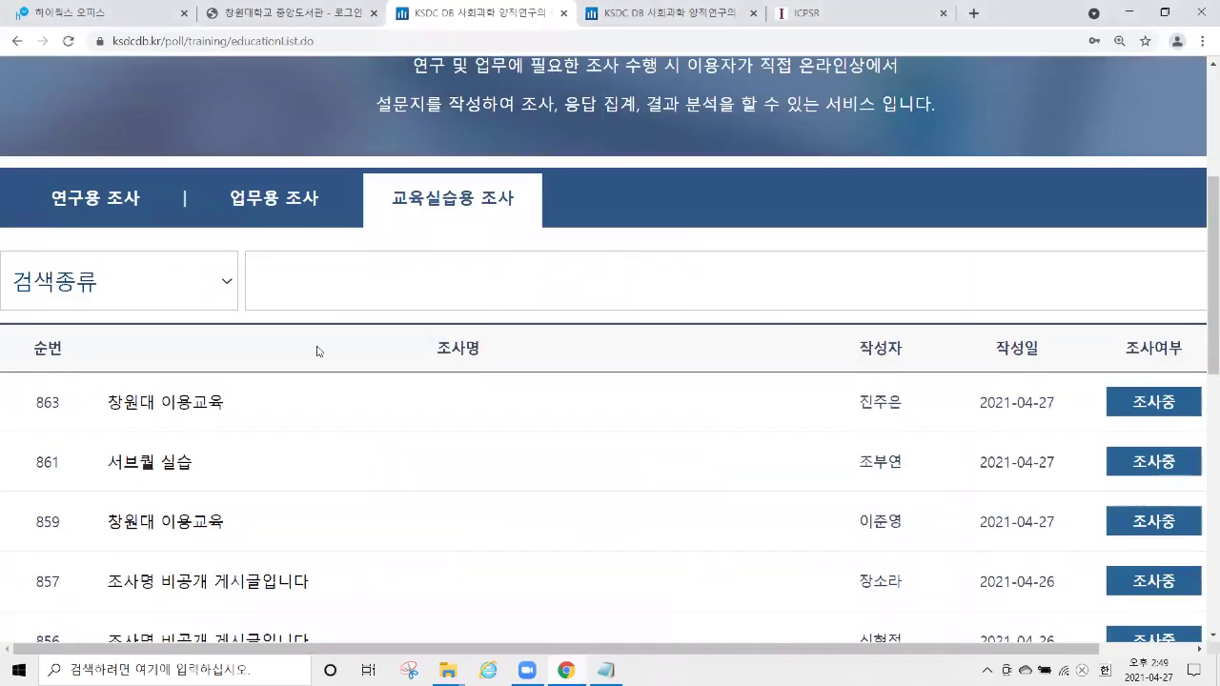
scroll(317, 351, "down", 1)
left_click(201, 448)
left_click(548, 380)
type("k234")
left_click(556, 444)
scroll(239, 376, "down", 10)
left_click(250, 412)
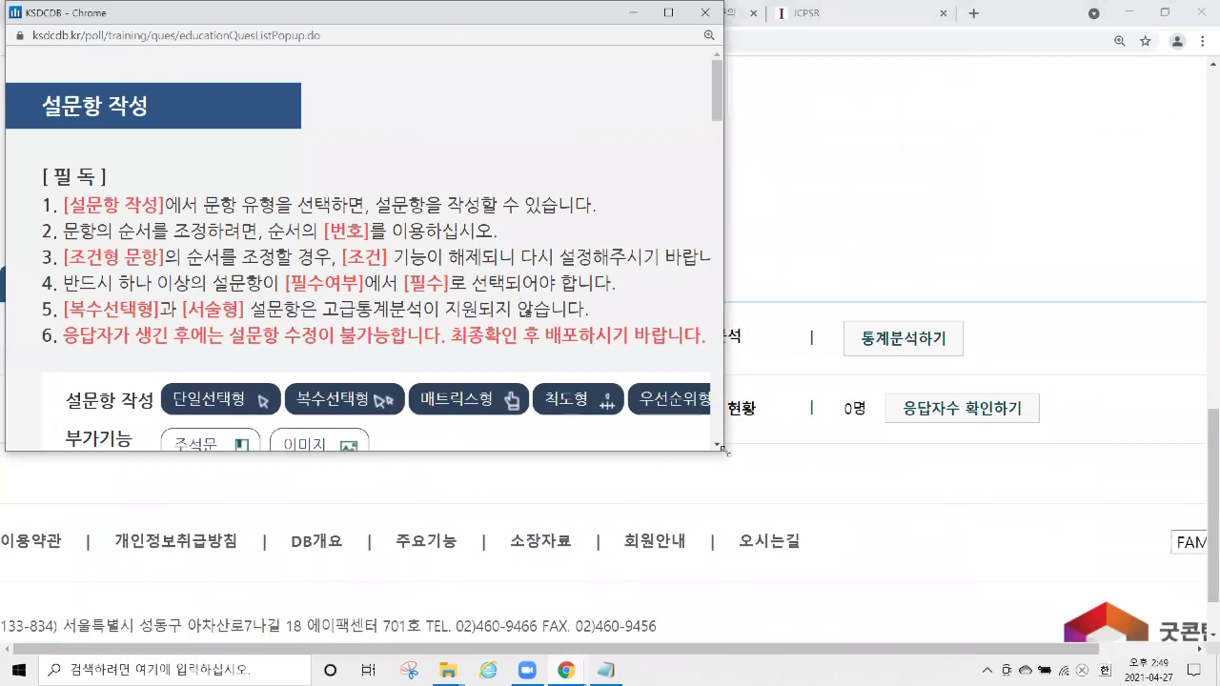
left_click_drag(723, 450, 991, 638)
scroll(476, 286, "down", 8)
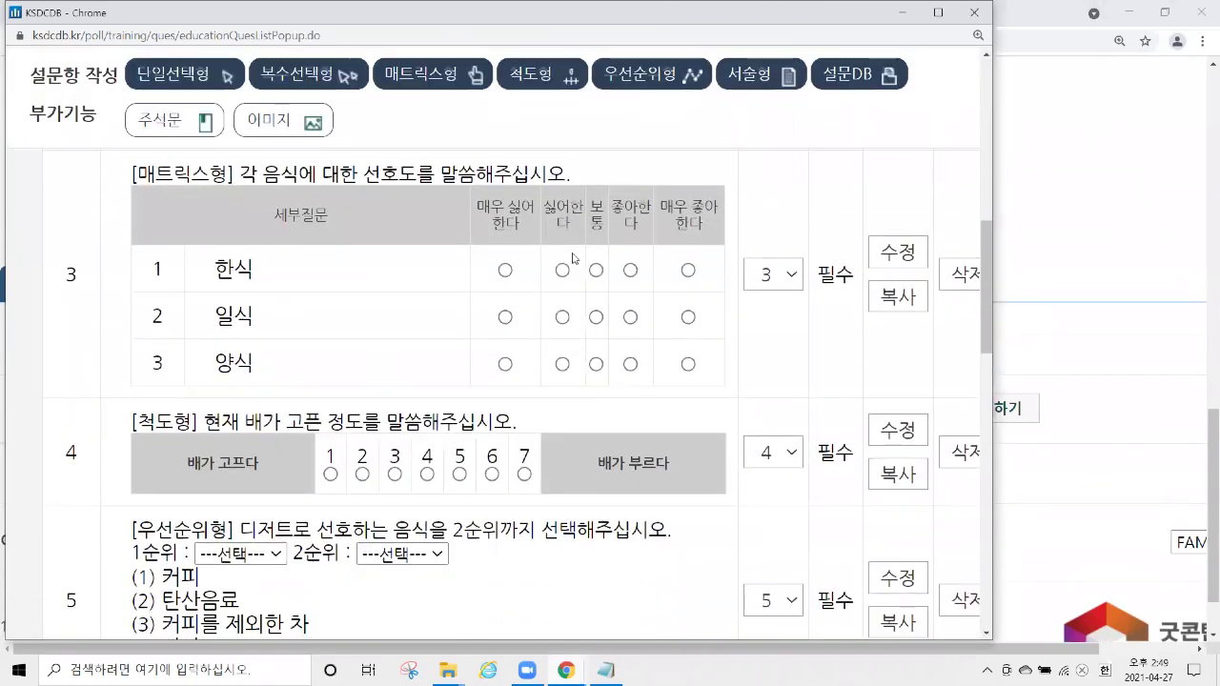
left_click_drag(131, 265, 268, 310)
left_click_drag(599, 304, 672, 304)
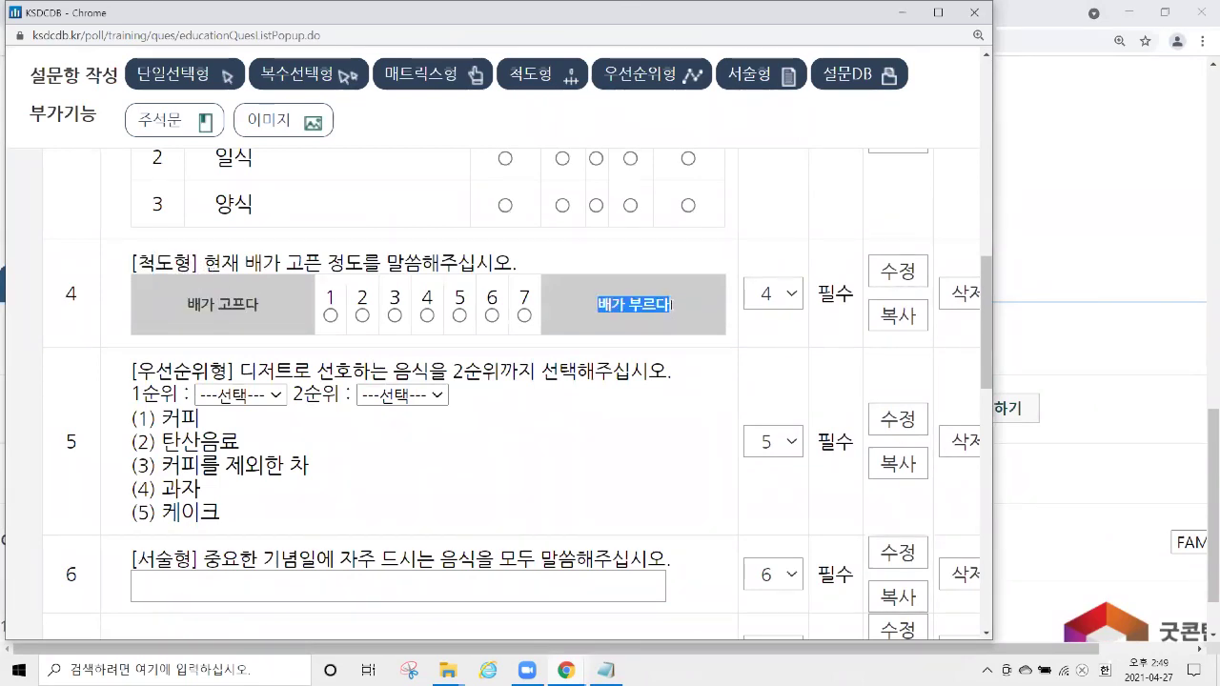
left_click(341, 301)
left_click(428, 317)
left_click(460, 315)
left_click(492, 316)
left_click(524, 316)
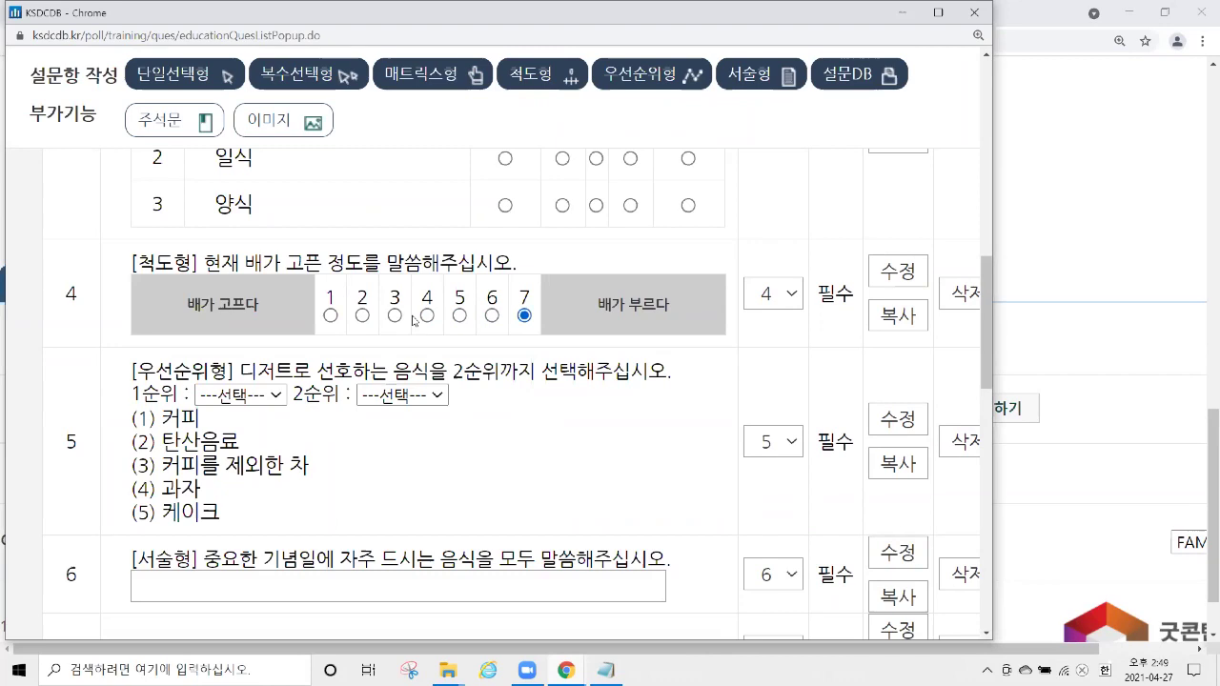
left_click(331, 317)
left_click(524, 316)
scroll(487, 231, "down", 1)
left_click_drag(131, 291, 239, 288)
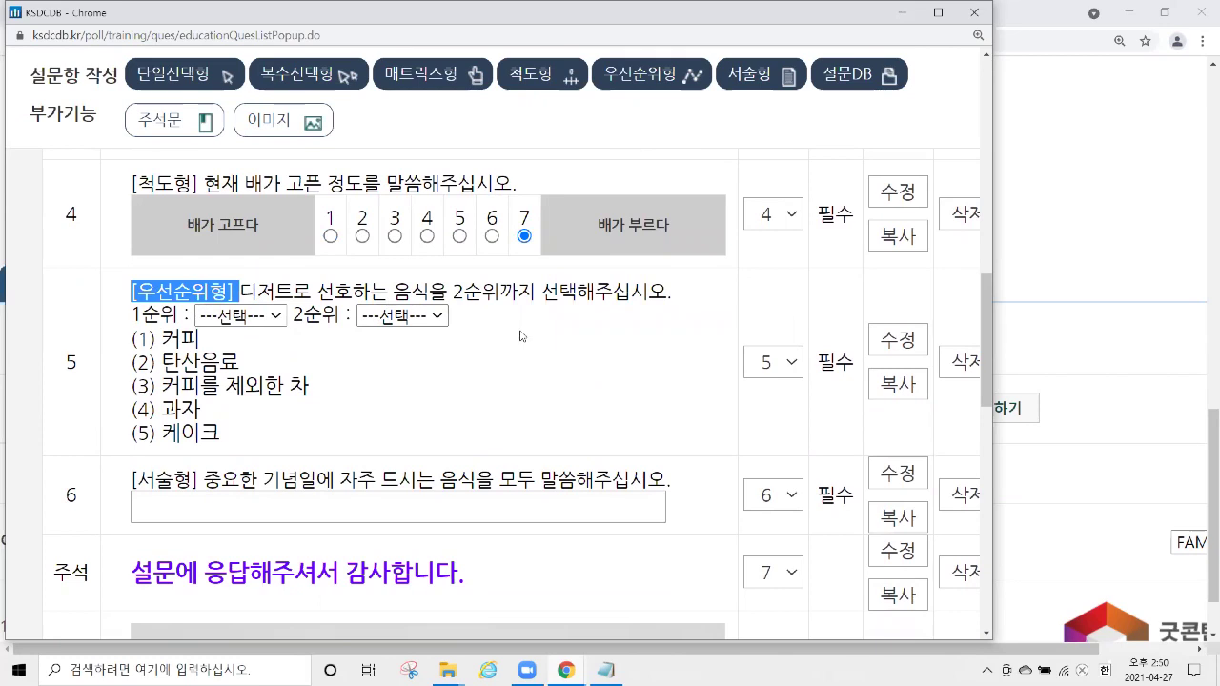
scroll(161, 305, "down", 2)
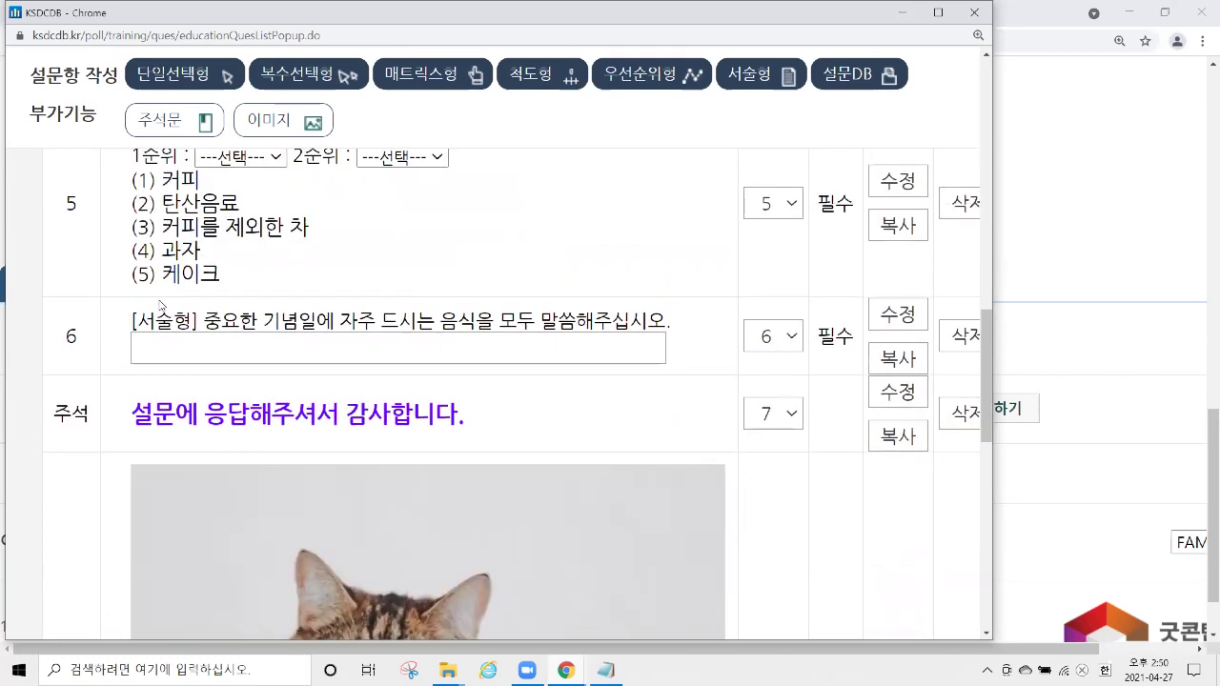
left_click_drag(127, 326, 205, 324)
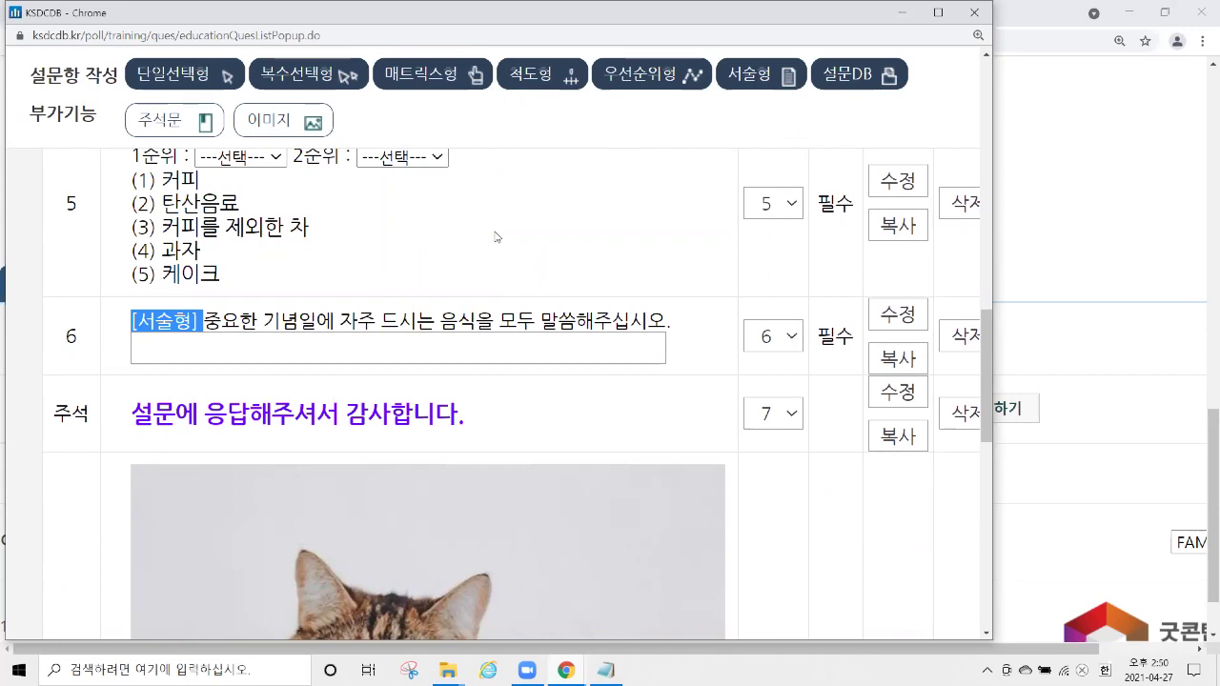
scroll(490, 225, "down", 2)
left_click_drag(131, 256, 484, 310)
scroll(515, 263, "down", 4)
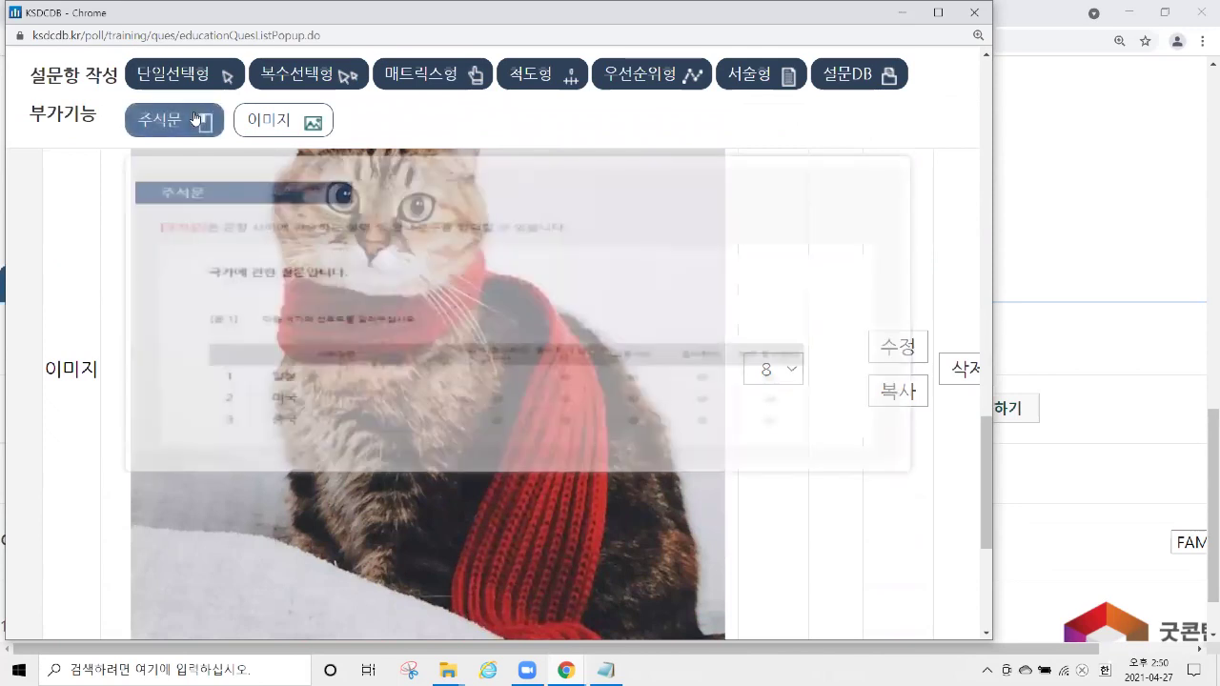
mouse_move(296, 131)
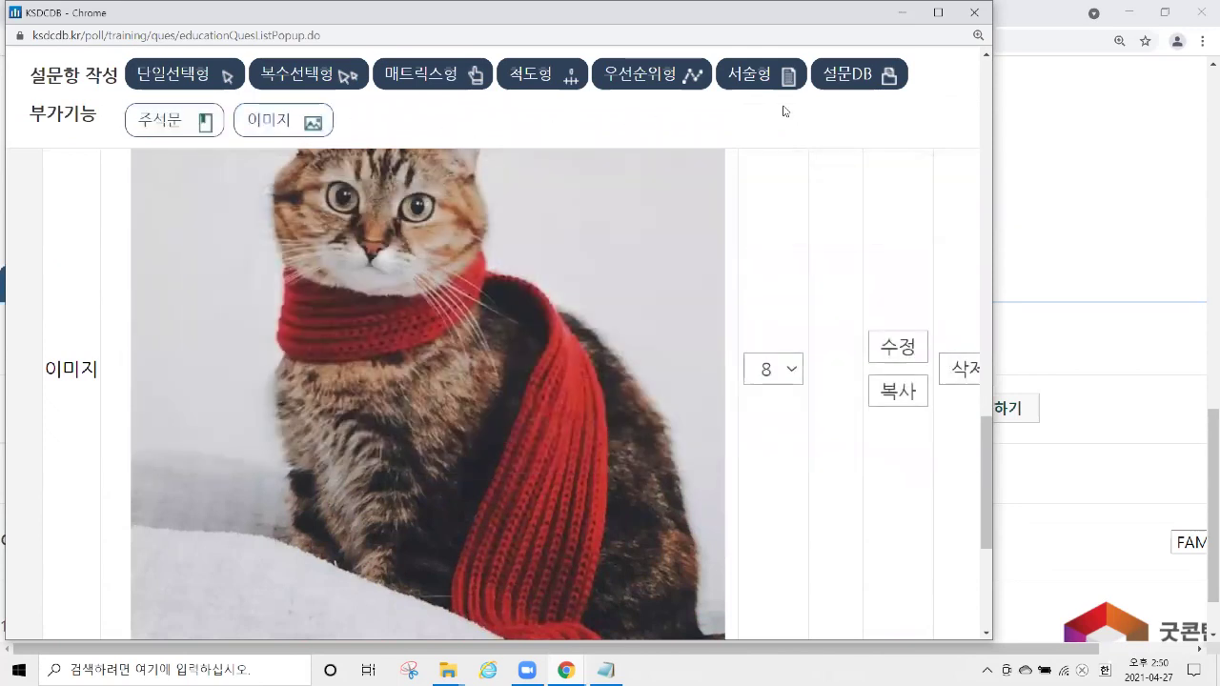
scroll(880, 212, "up", 20)
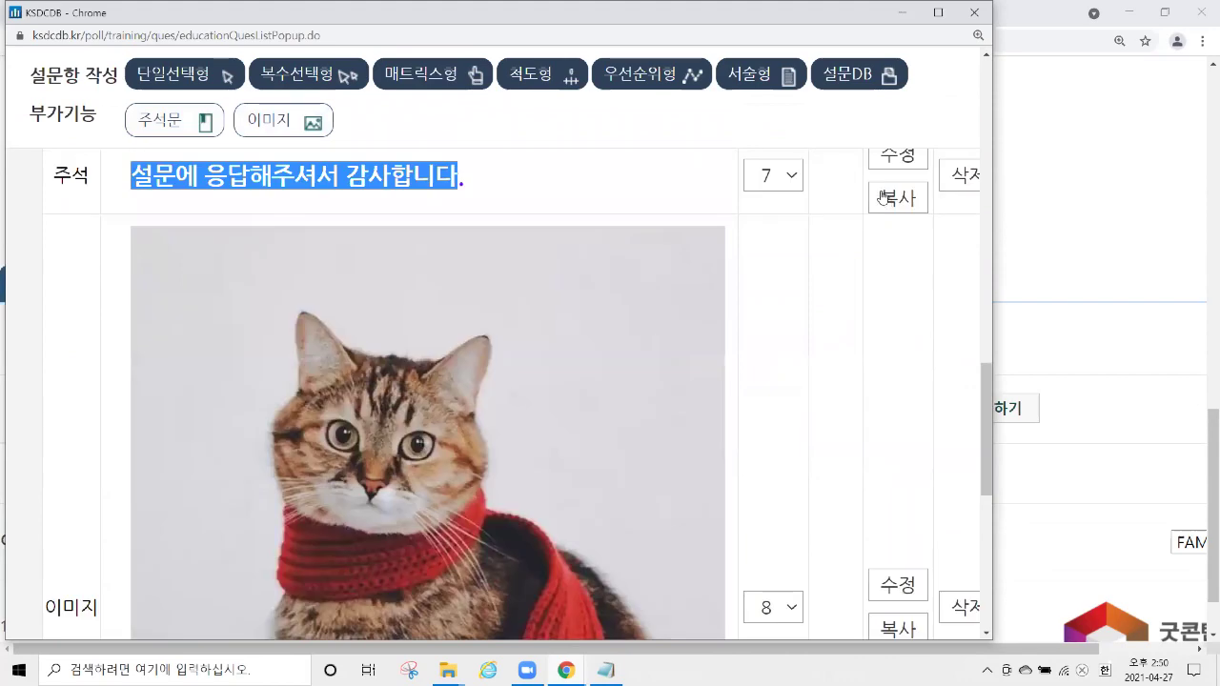
scroll(901, 181, "down", 20)
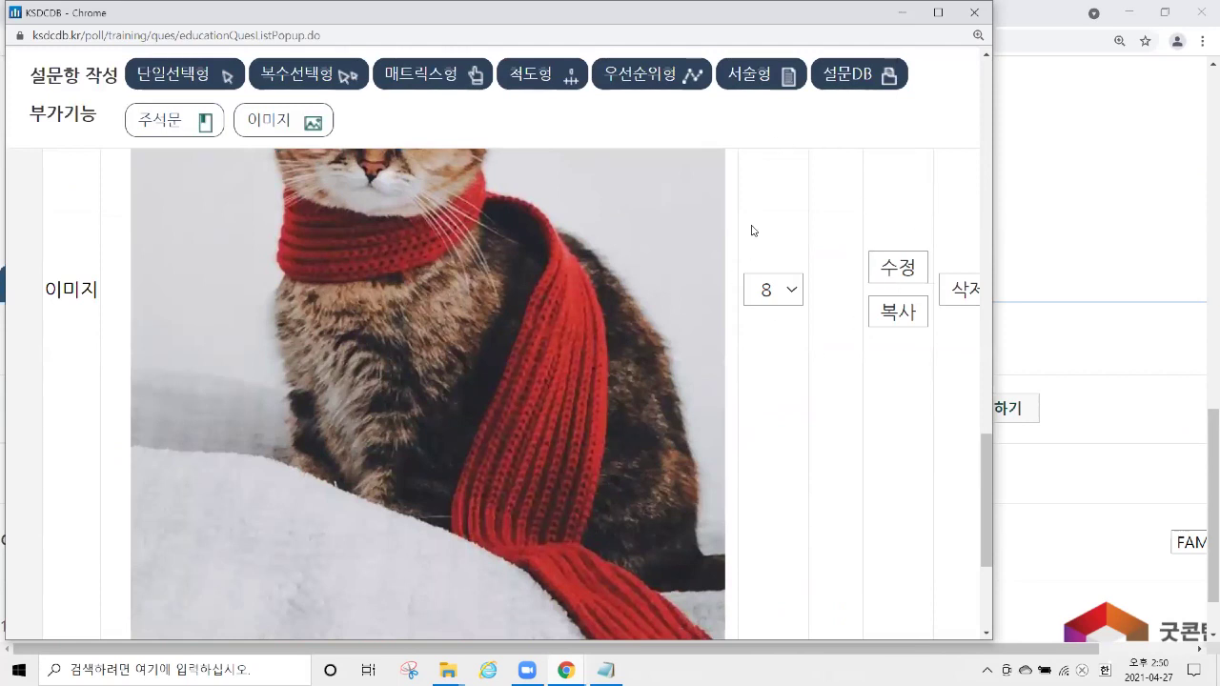
scroll(762, 221, "down", 3)
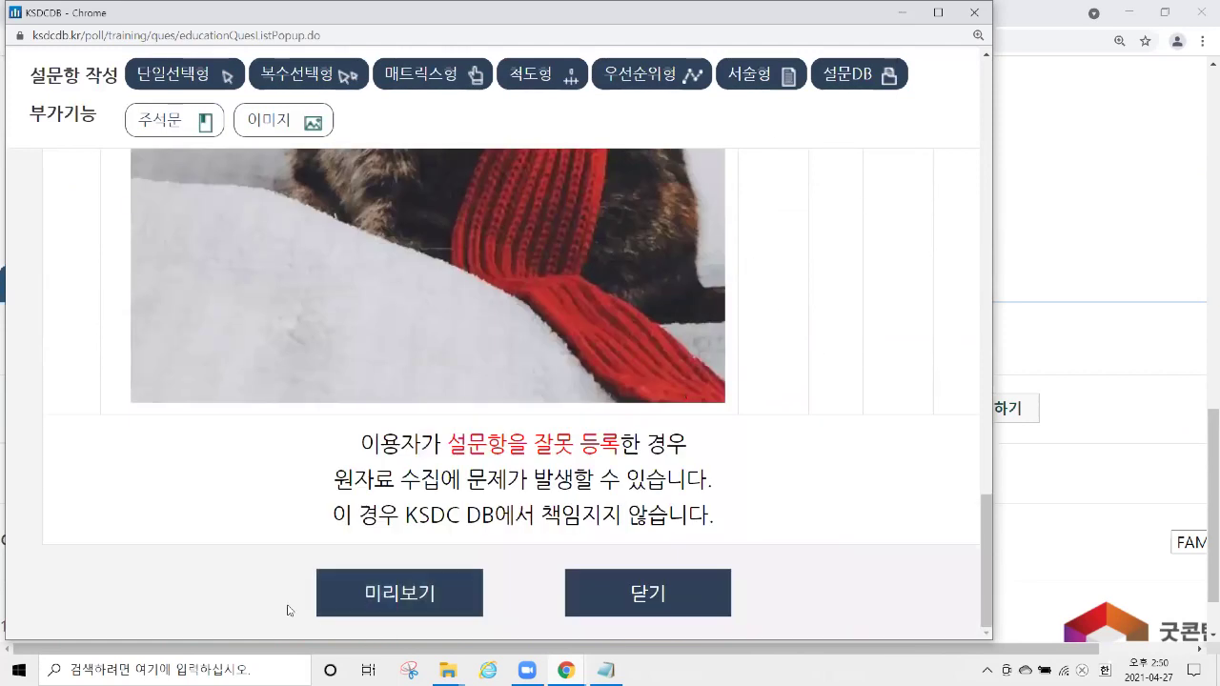
left_click(438, 598)
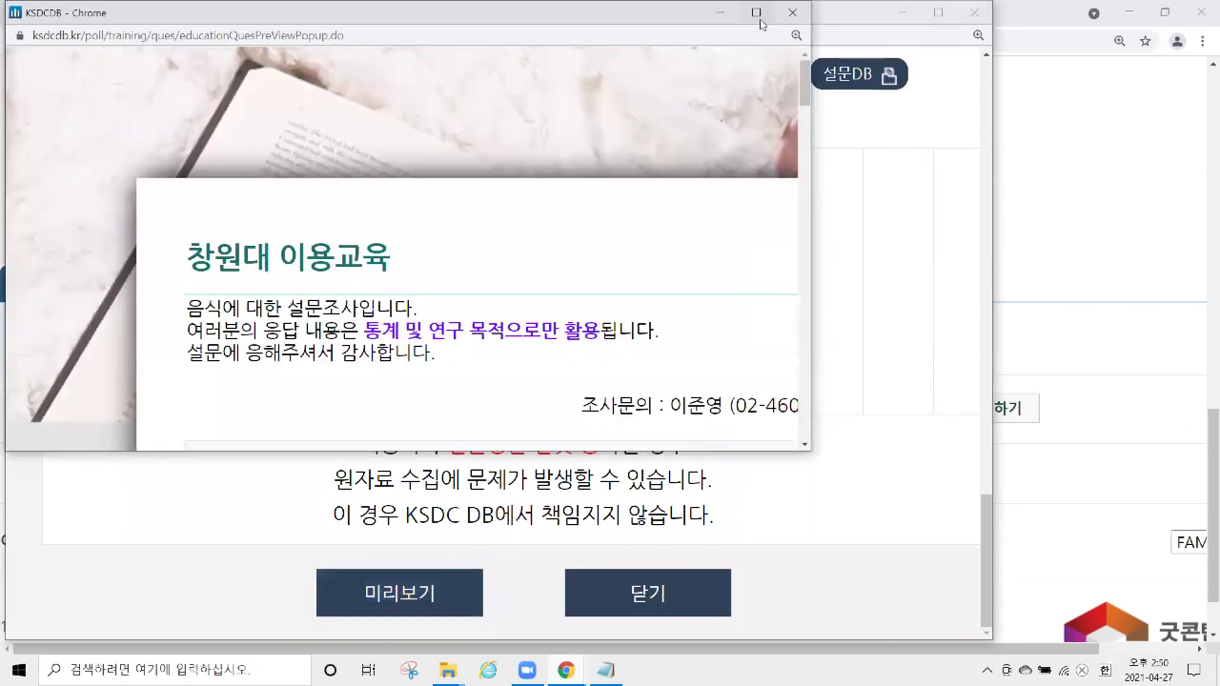
left_click_drag(811, 457, 1158, 556)
scroll(839, 223, "down", 15)
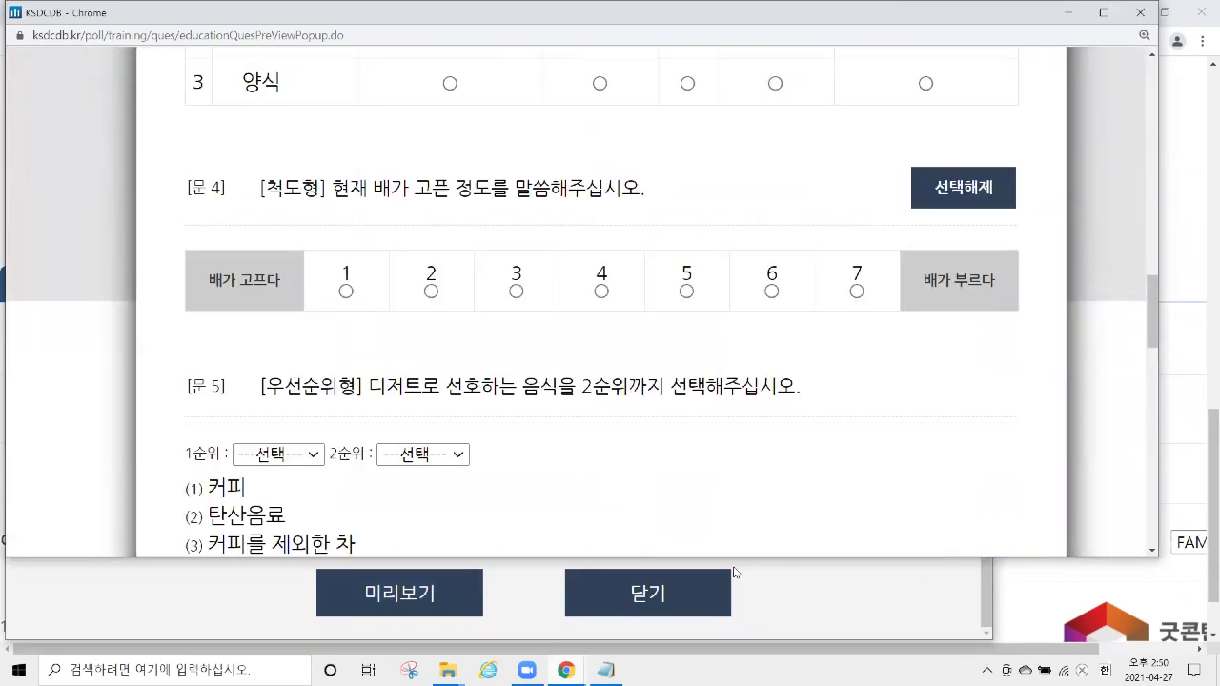
left_click_drag(738, 559, 739, 655)
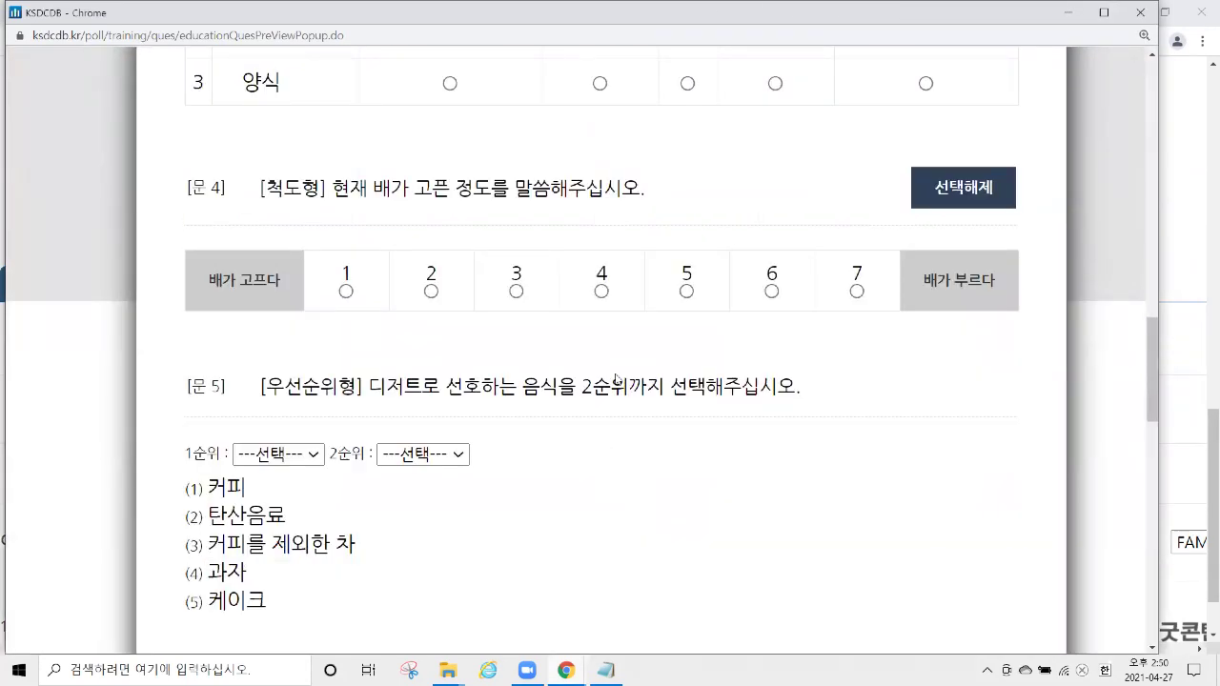
scroll(610, 346, "down", 7)
scroll(625, 319, "up", 20)
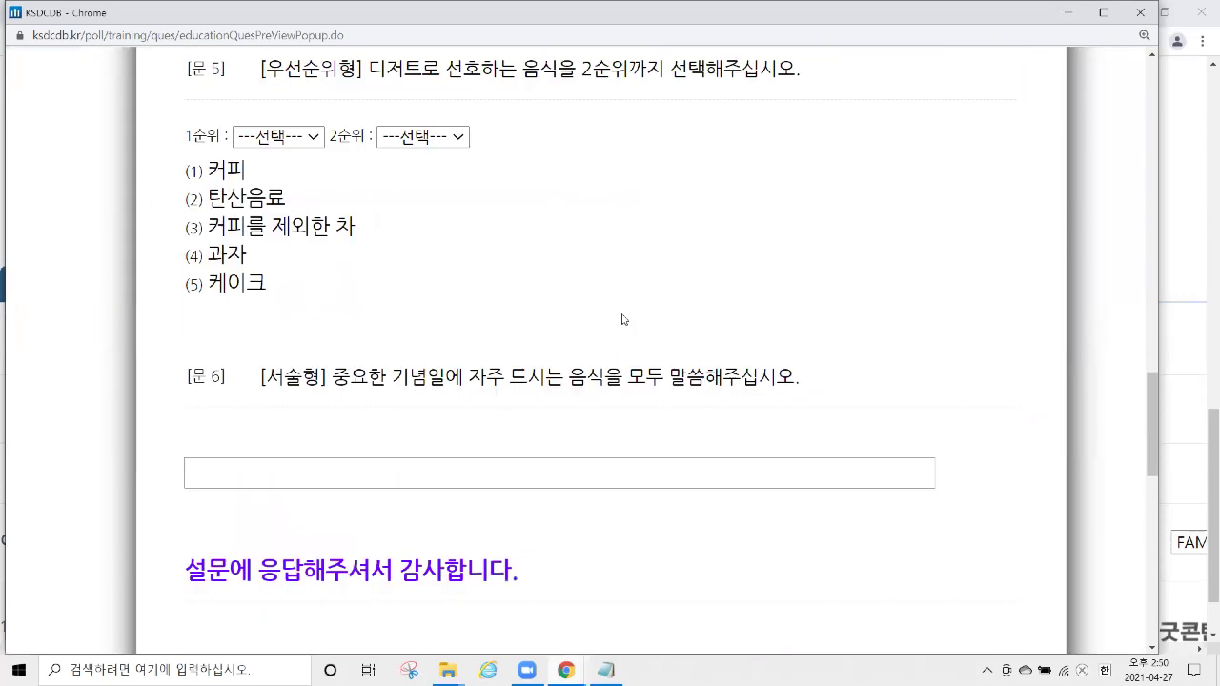
scroll(562, 289, "down", 10)
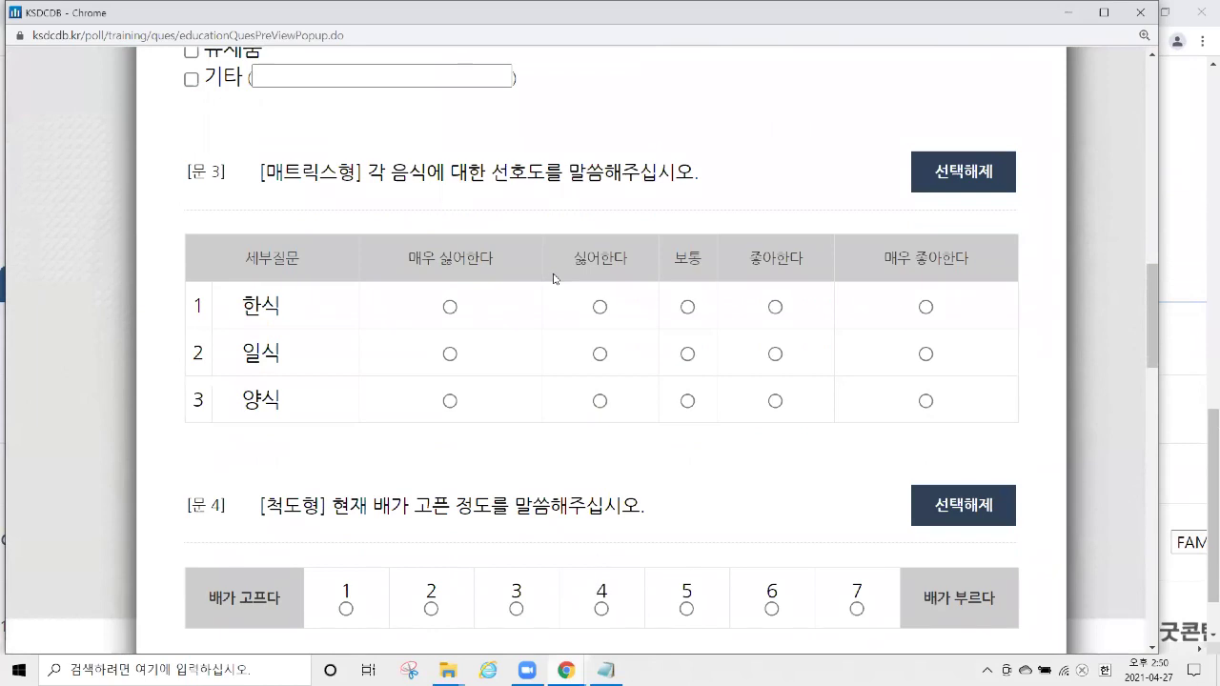
left_click(1140, 12)
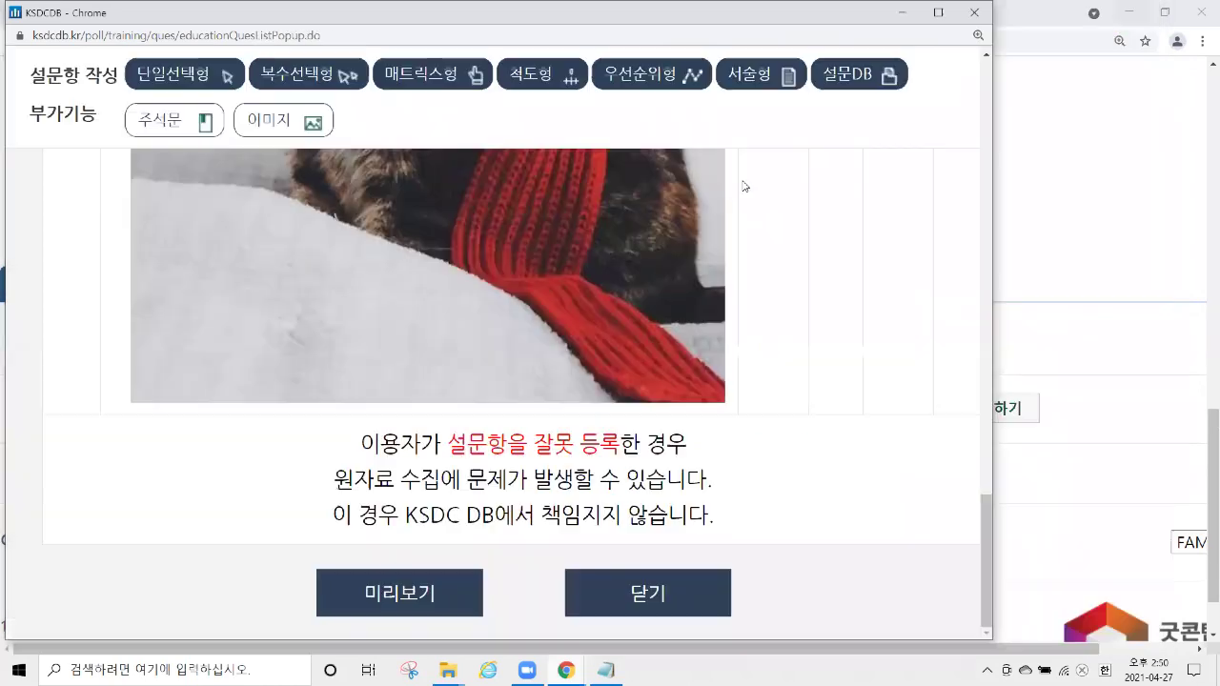
scroll(641, 311, "up", 10)
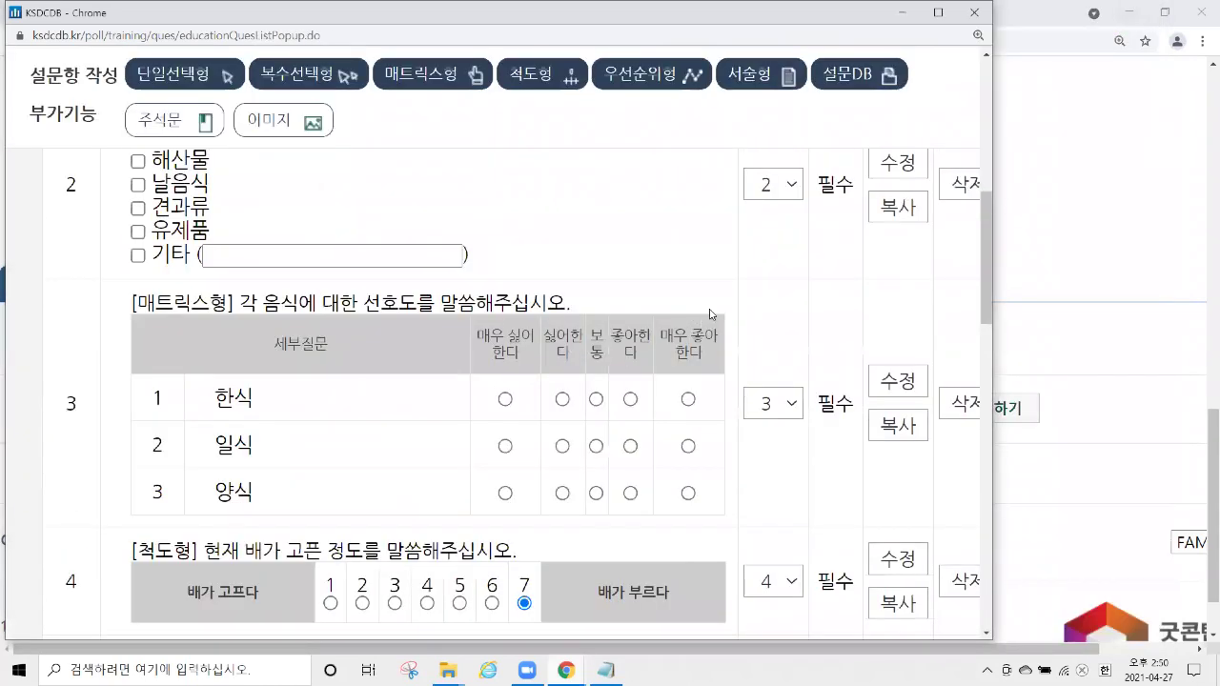
scroll(667, 296, "up", 5)
scroll(519, 253, "down", 3)
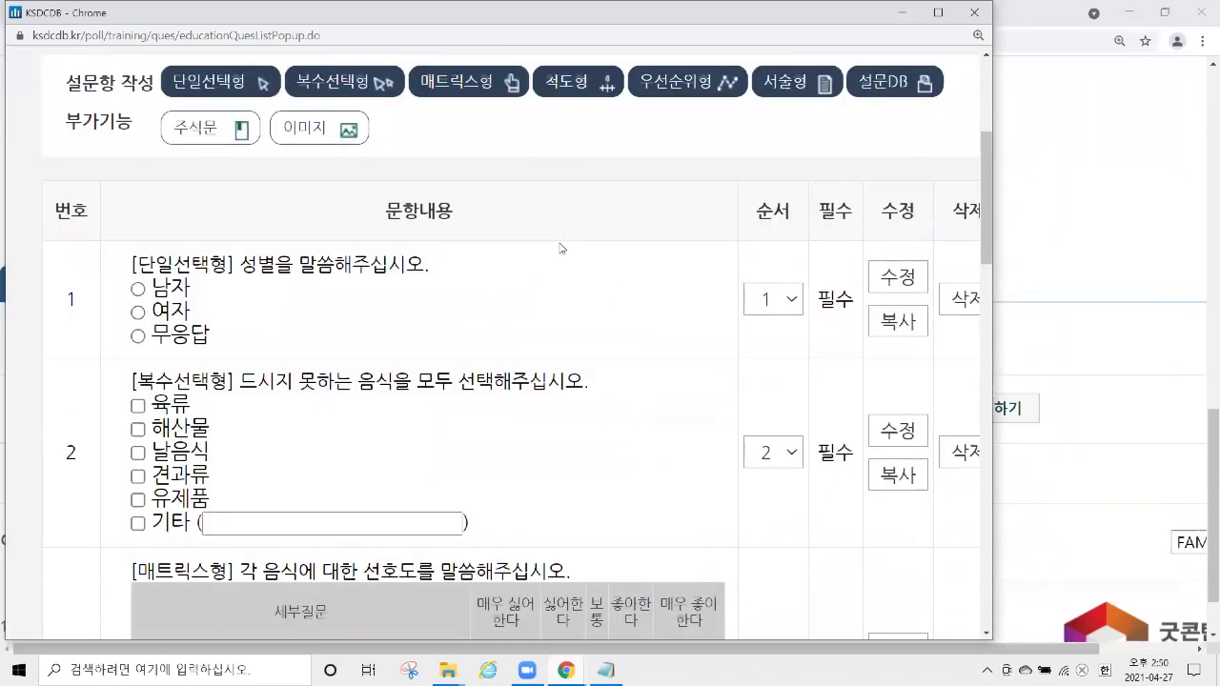
left_click_drag(139, 264, 439, 276)
left_click(877, 275)
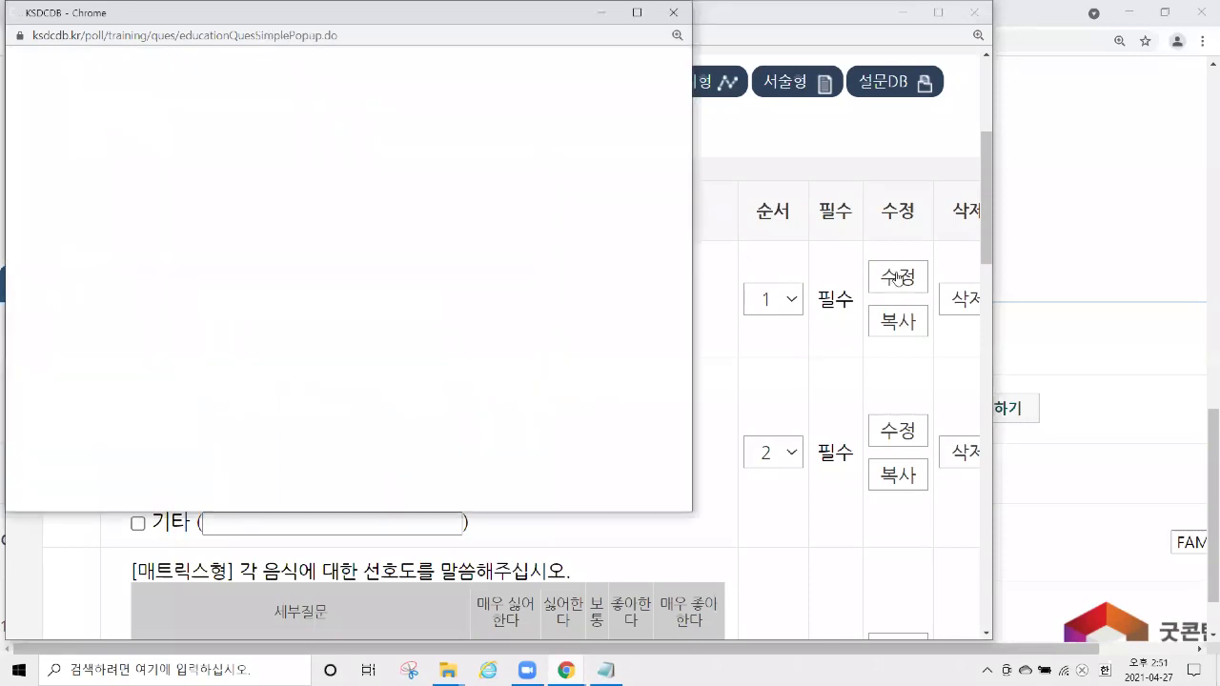
left_click_drag(694, 324, 854, 330)
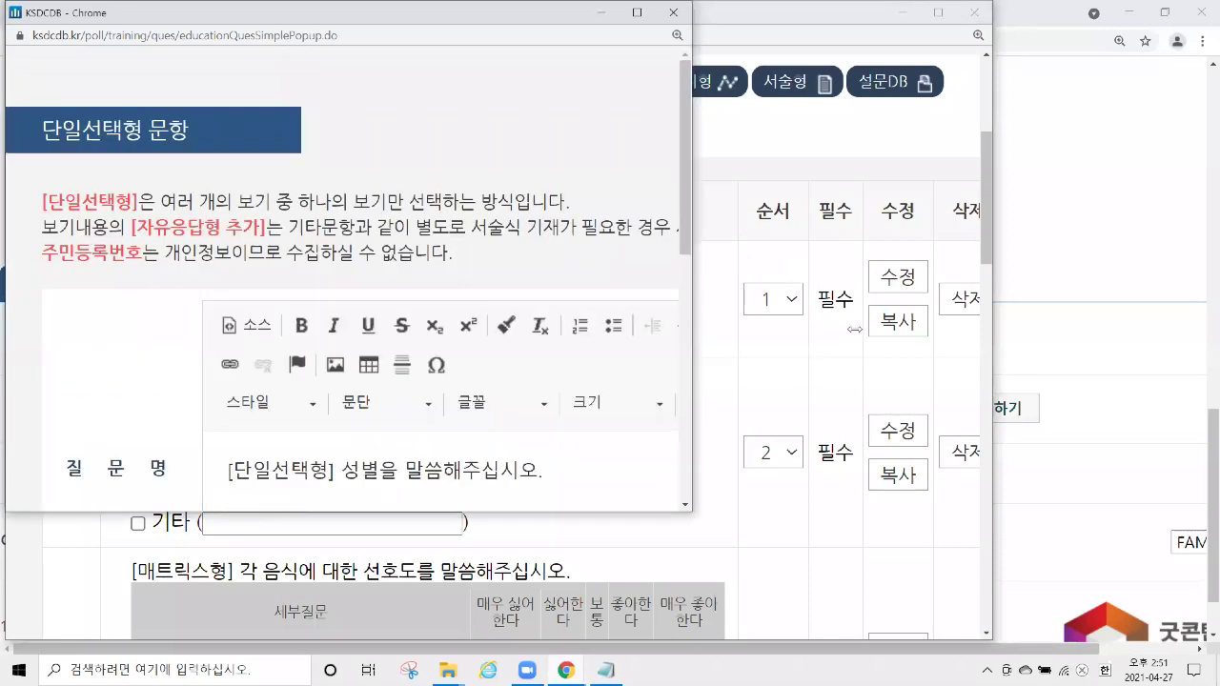
scroll(803, 233, "down", 5)
scroll(802, 232, "up", 3)
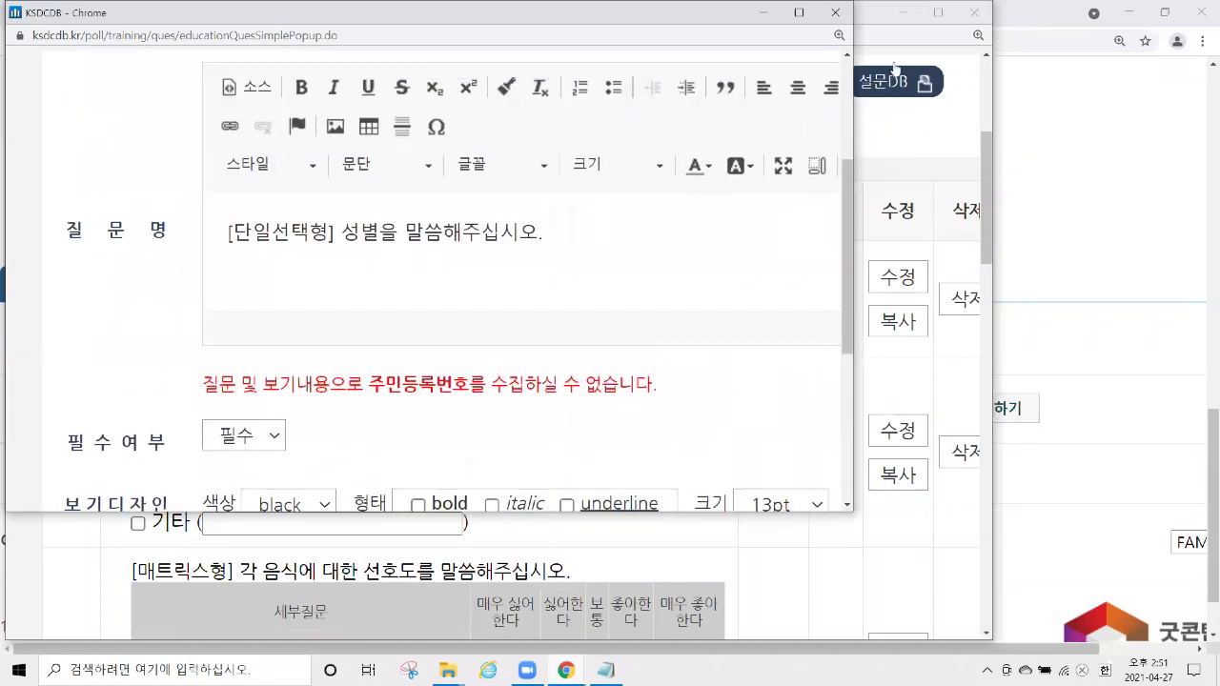
left_click(835, 13)
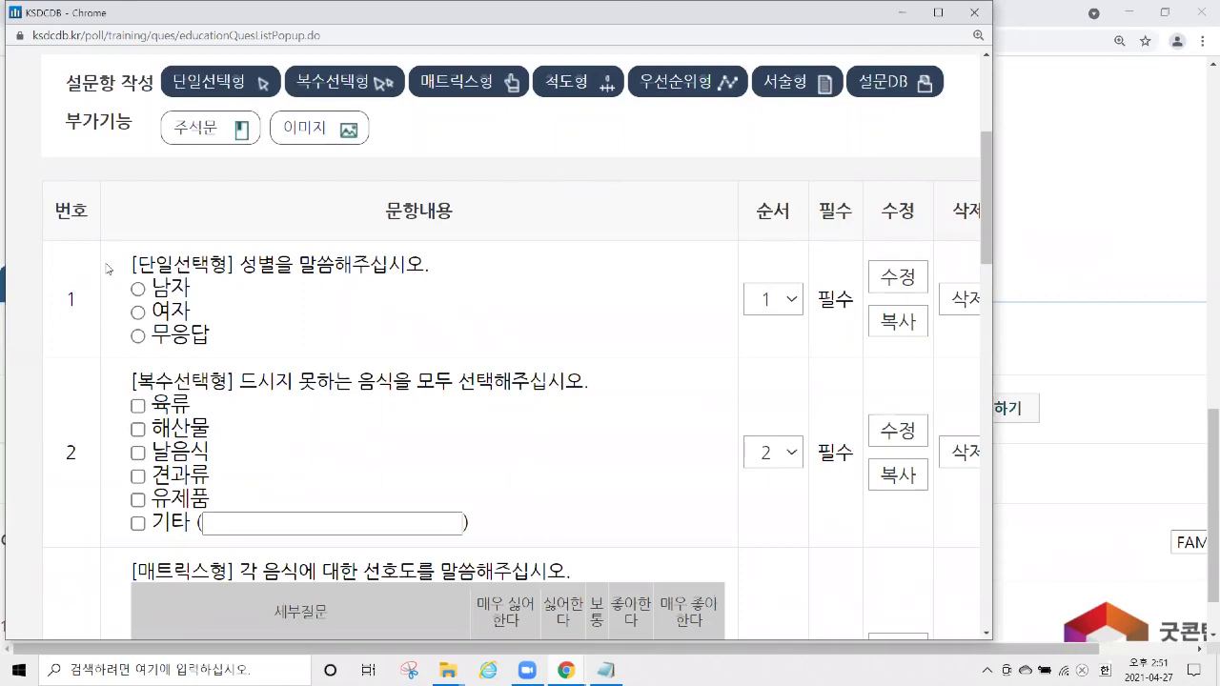
left_click_drag(131, 265, 275, 265)
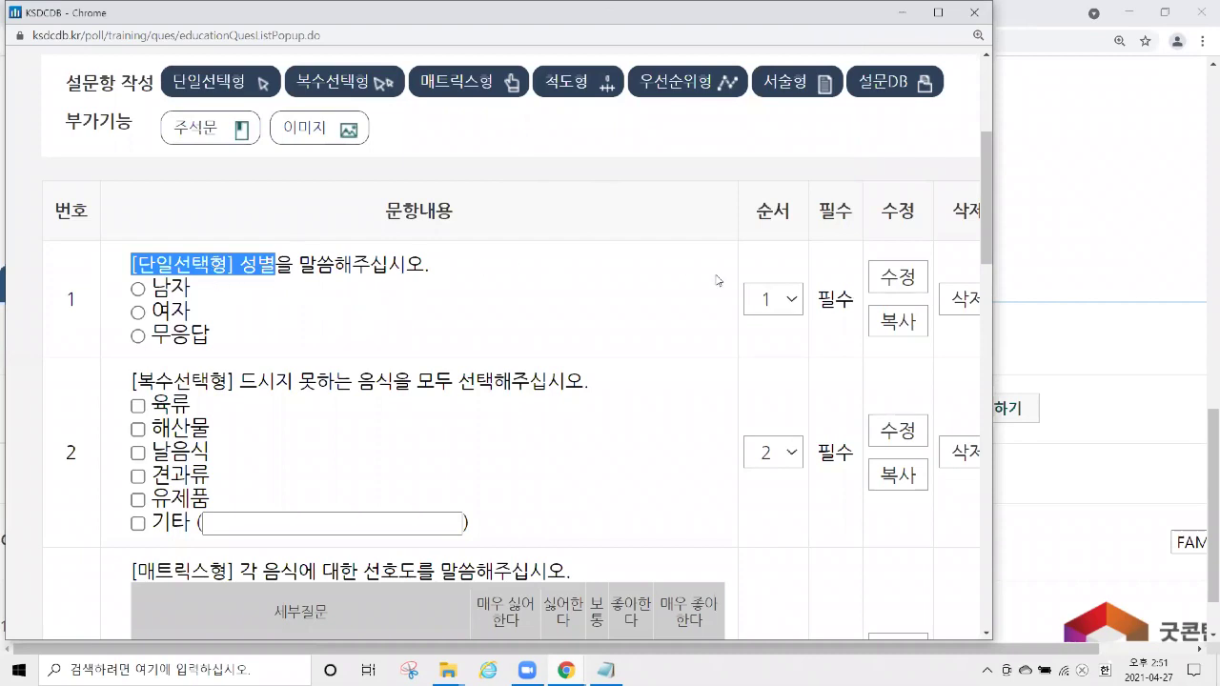
left_click(791, 306)
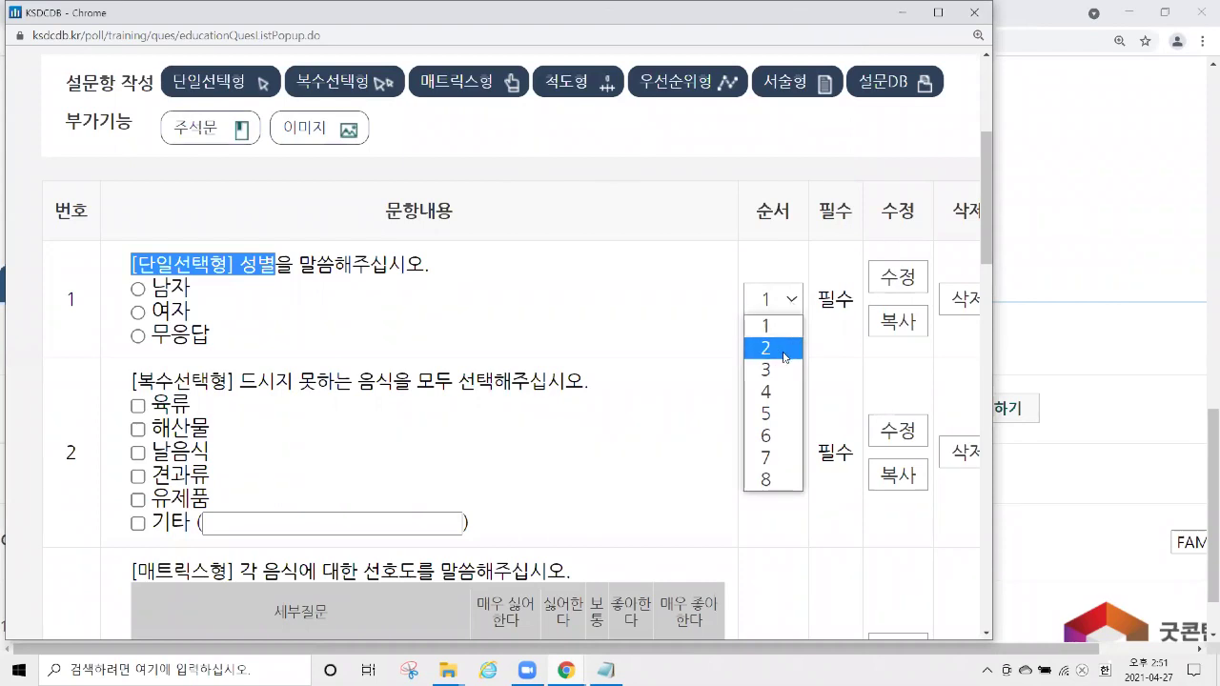
left_click(785, 357)
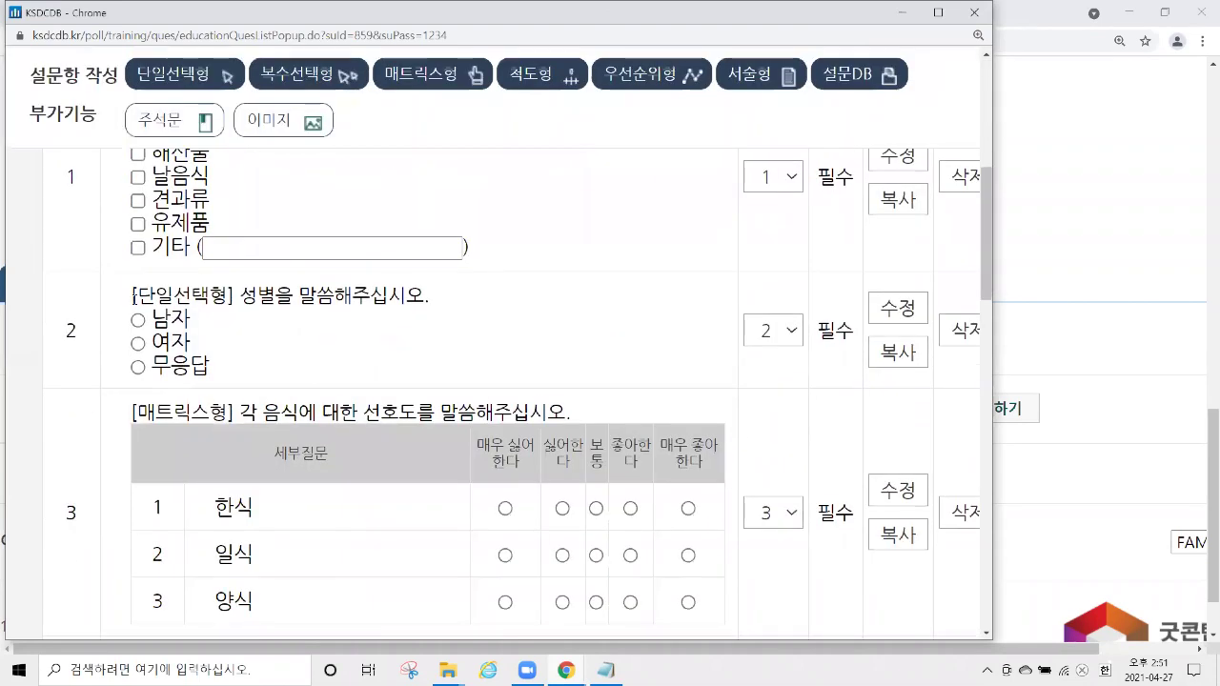
left_click_drag(132, 298, 400, 319)
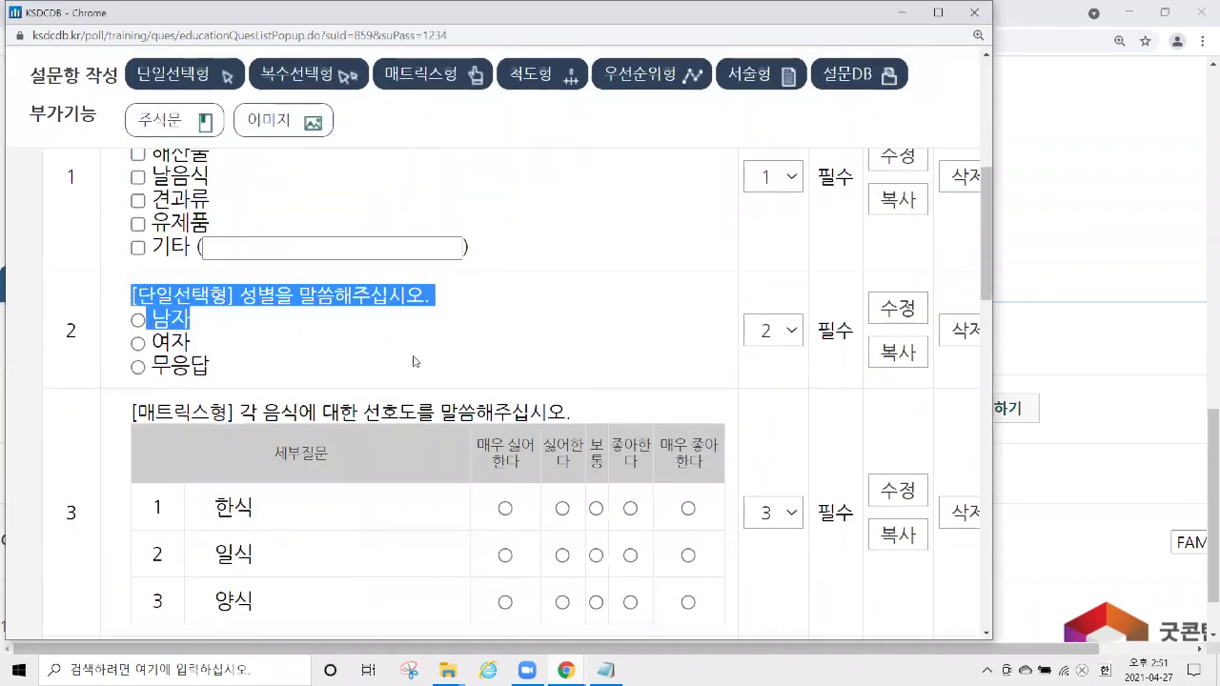
left_click_drag(414, 361, 412, 363)
left_click_drag(58, 332, 92, 333)
left_click(781, 330)
left_click(774, 353)
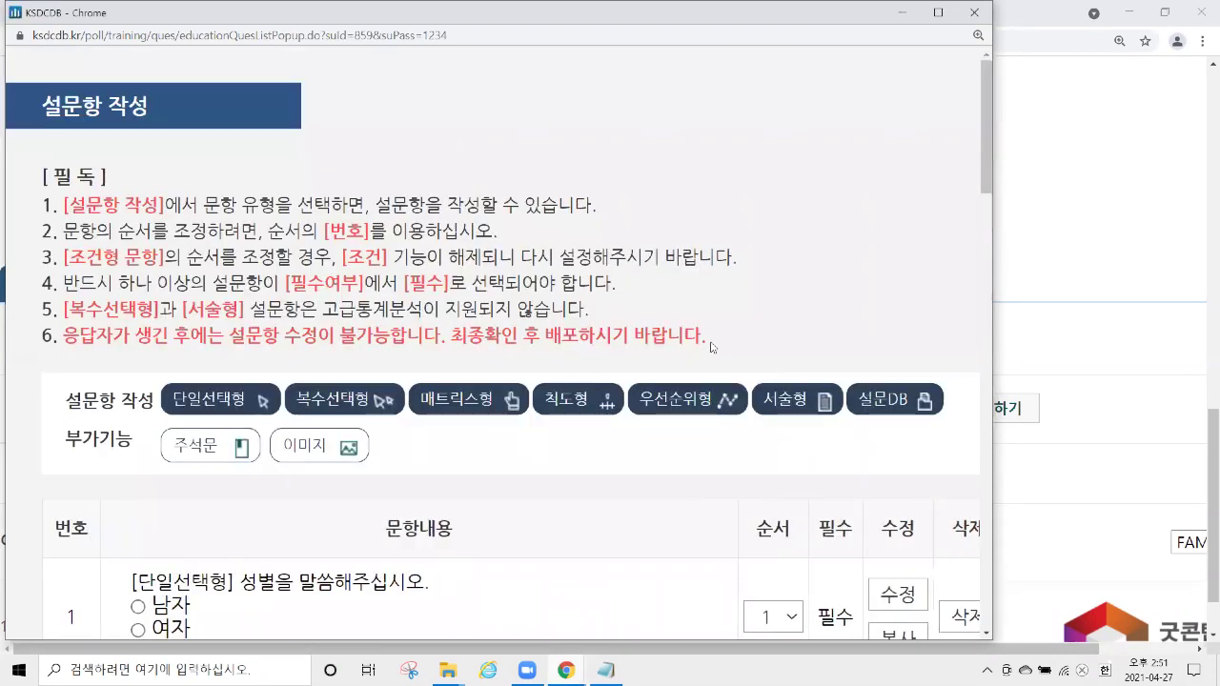
scroll(381, 228, "down", 2)
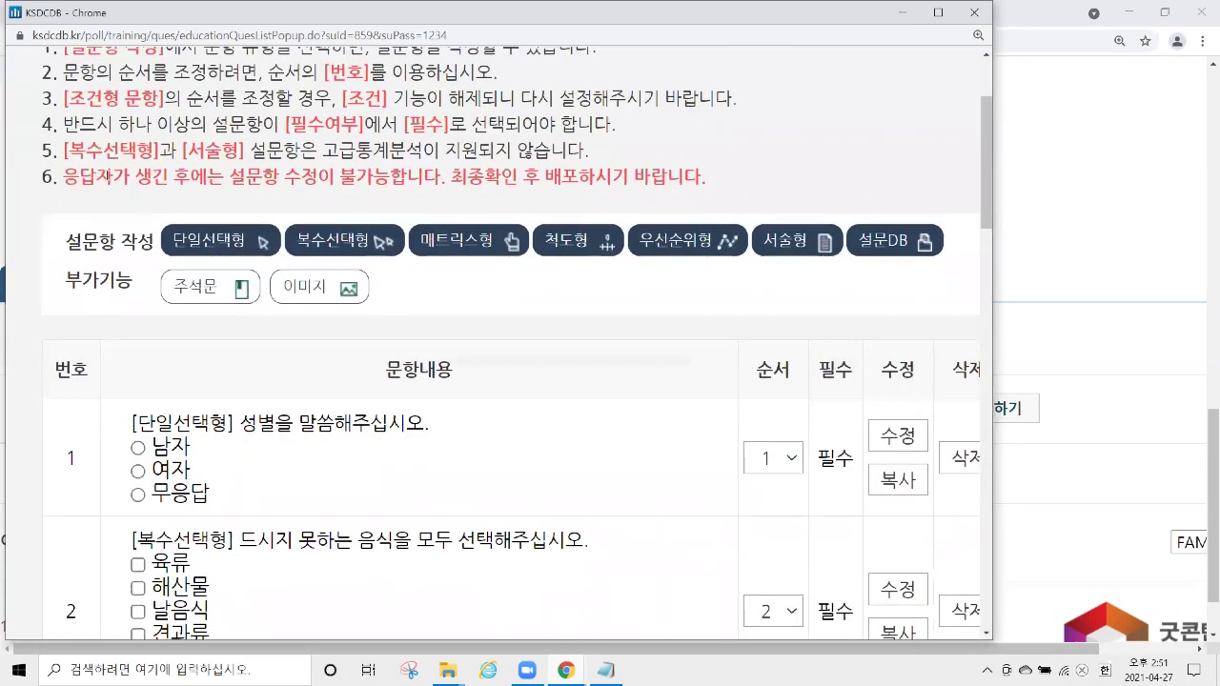
left_click_drag(64, 180, 721, 198)
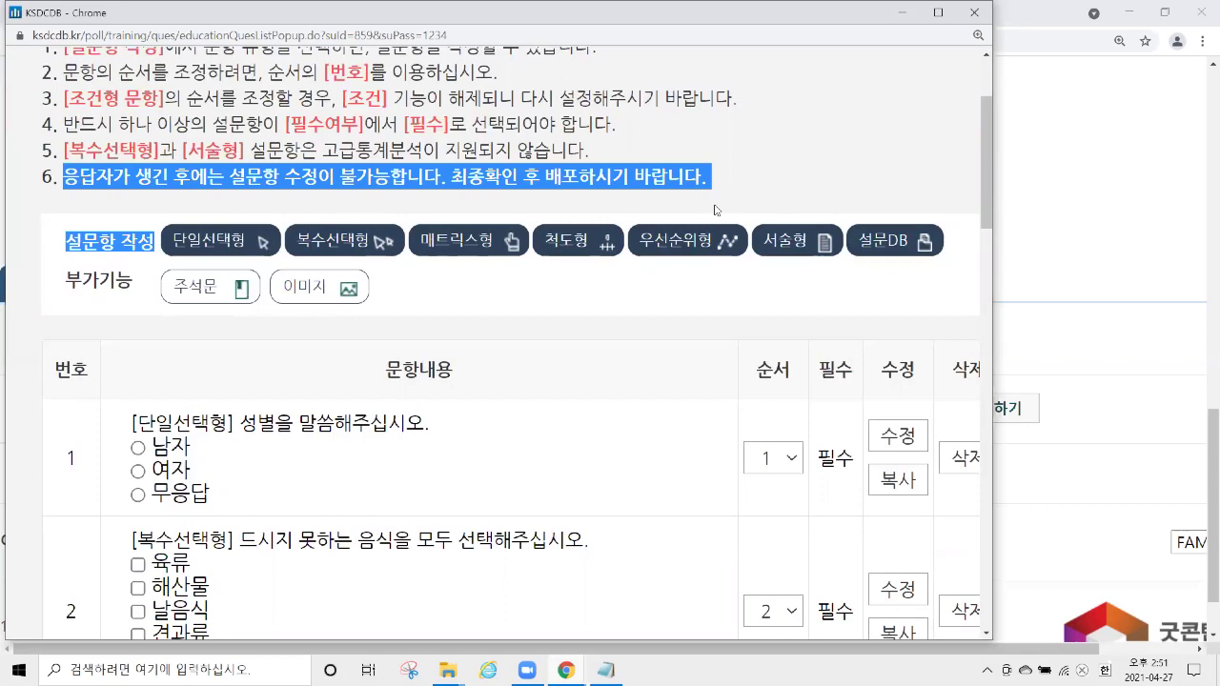
left_click(974, 13)
scroll(741, 283, "up", 5)
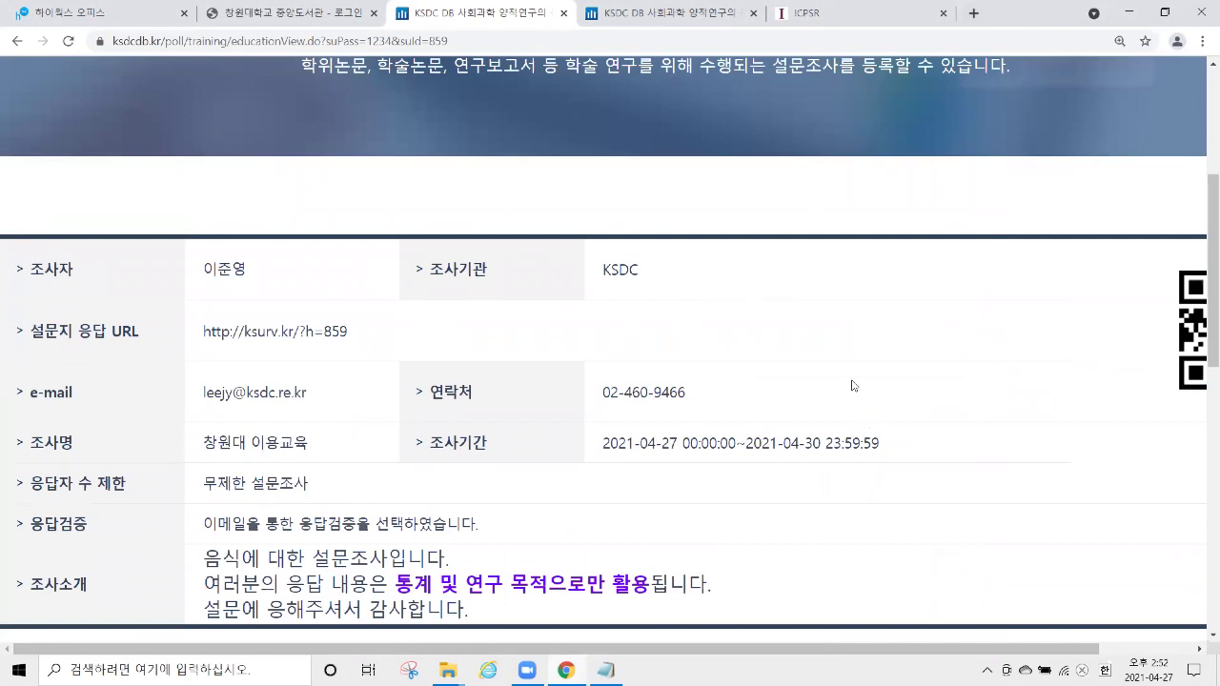
key("ctrl+minus")
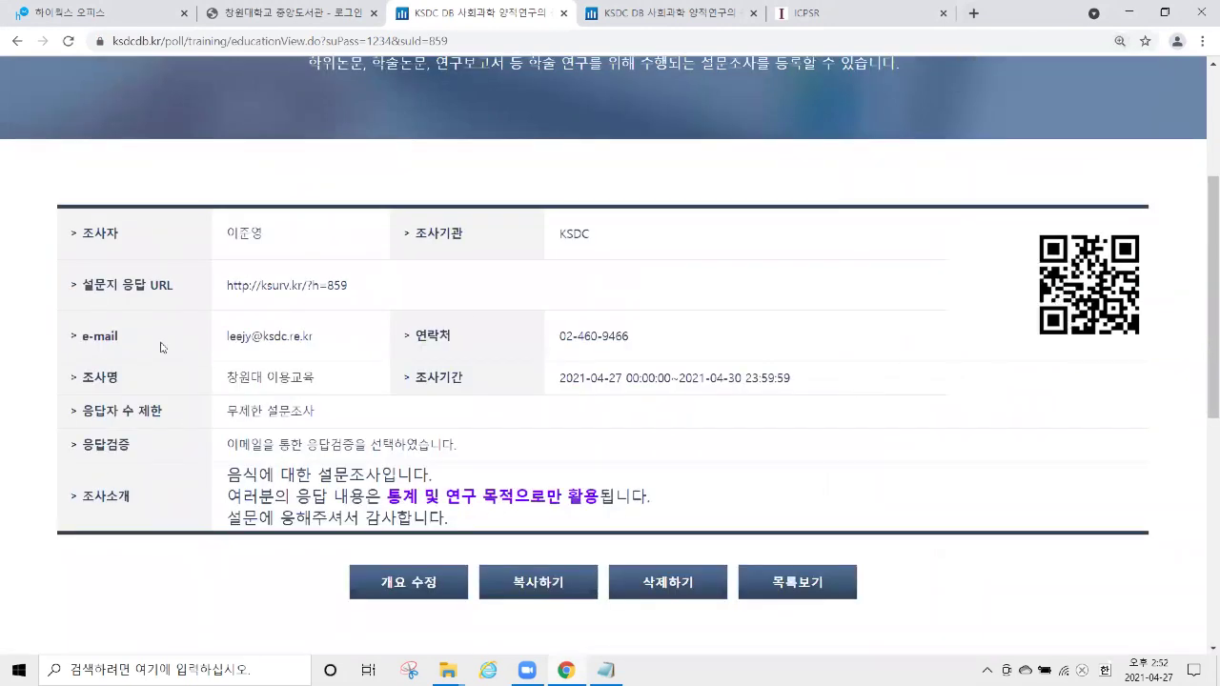
key("ctrl+plus")
key("ctrl+plus")
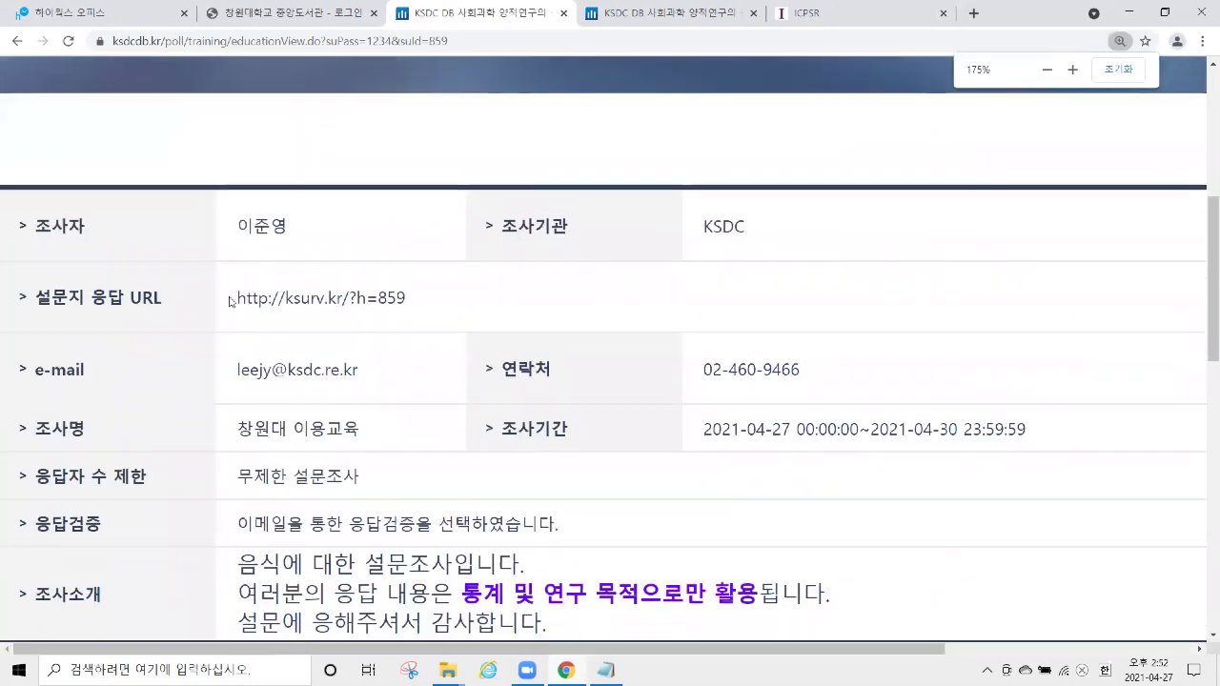
left_click_drag(230, 301, 449, 299)
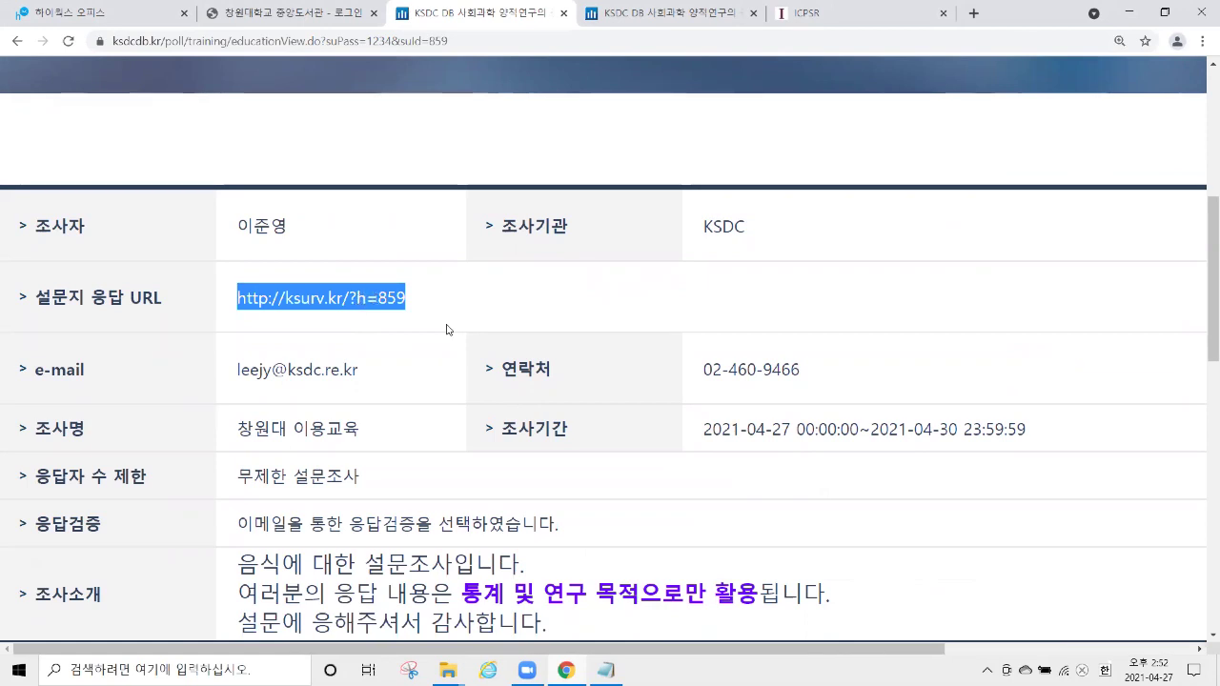
View the survey's QR code, then select the ksurv.kr survey link in the Hiworks mail.
left_click_drag(898, 648, 1146, 642)
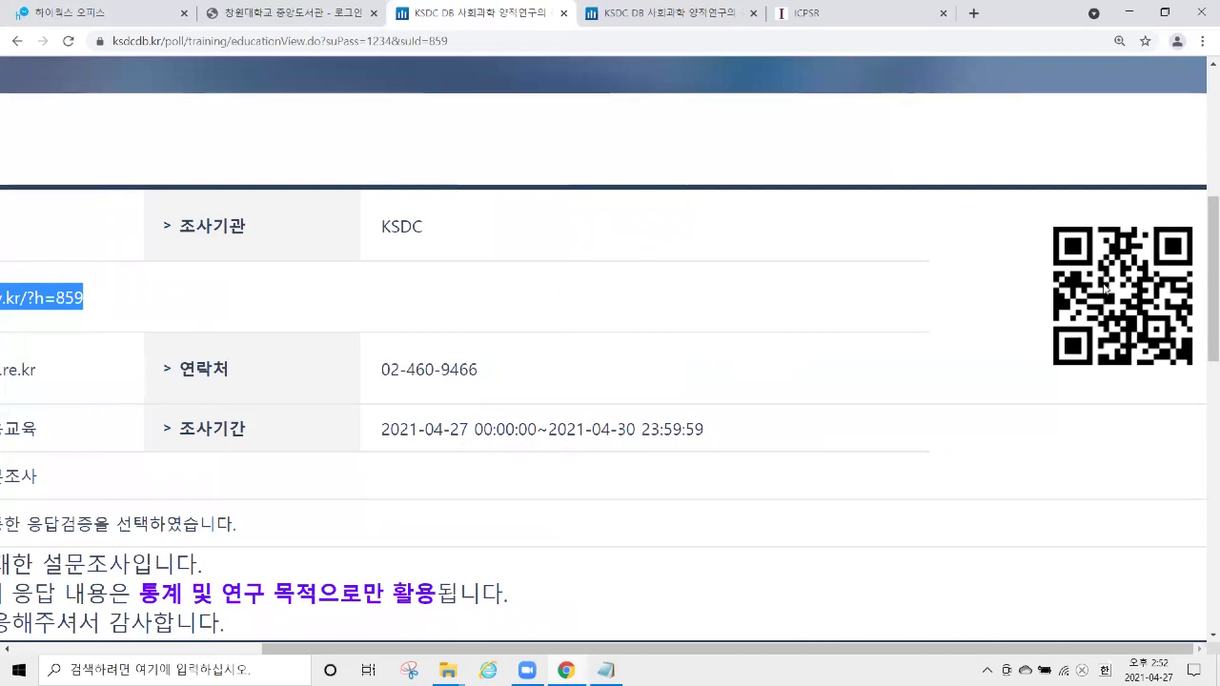
left_click_drag(876, 653, 630, 653)
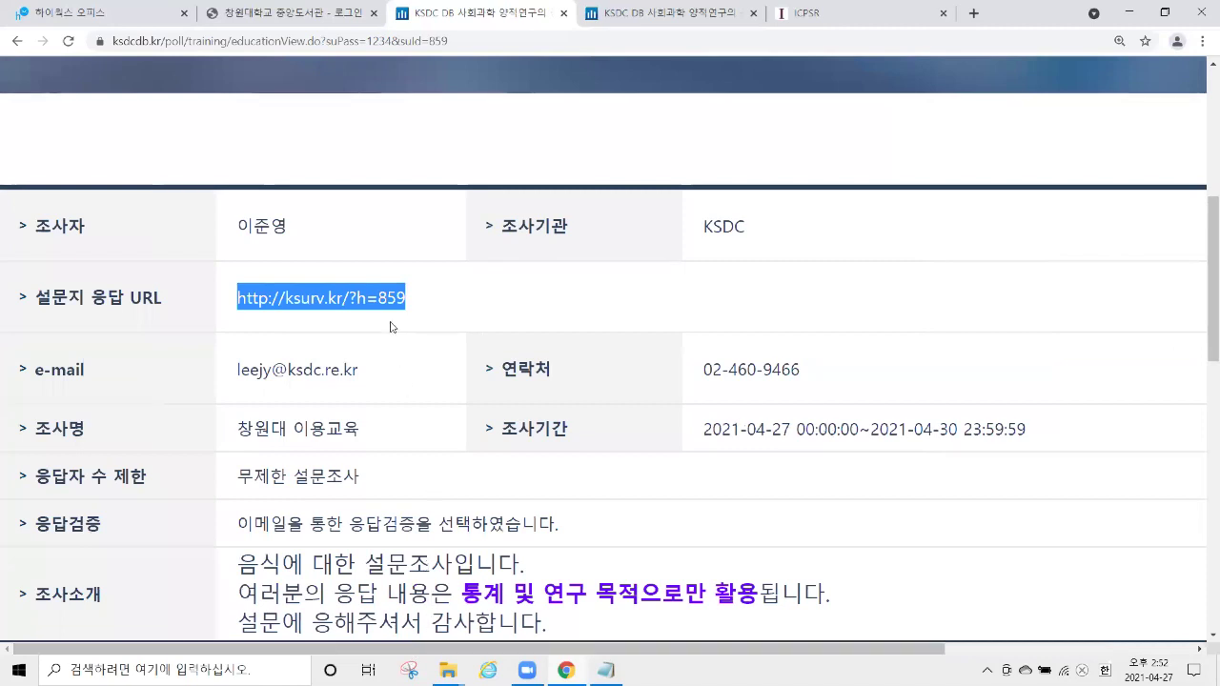
left_click(1061, 643)
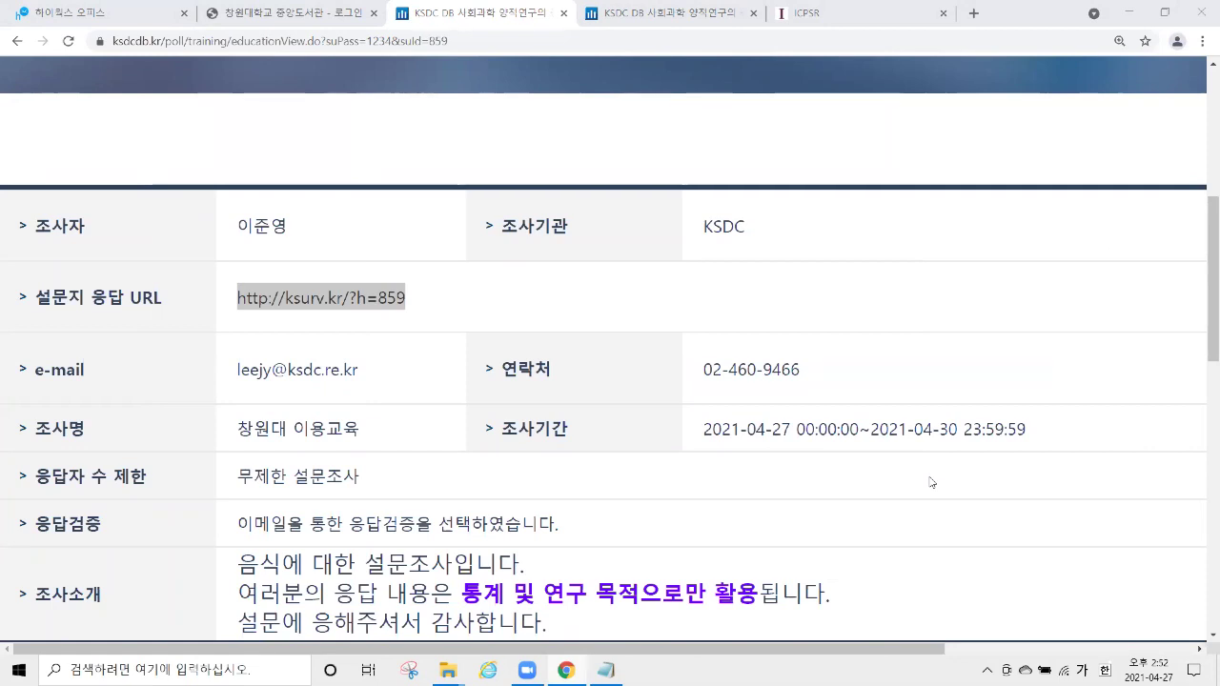
left_click(81, 13)
left_click_drag(682, 398, 541, 398)
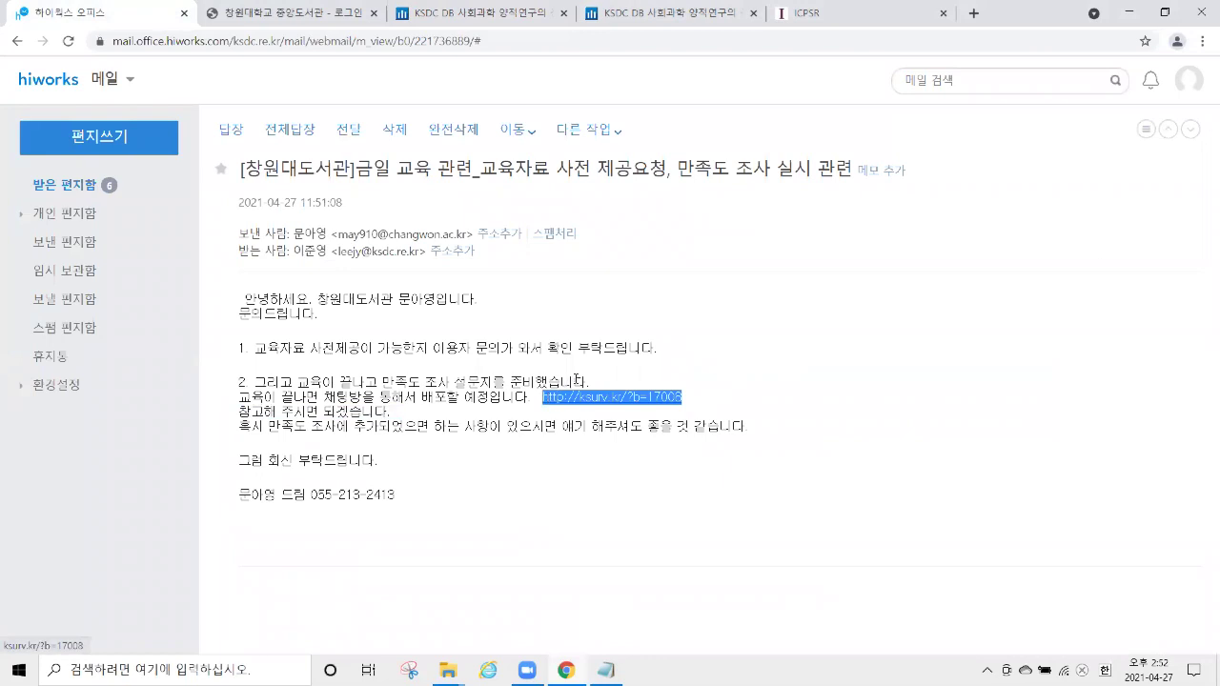
left_click(956, 479)
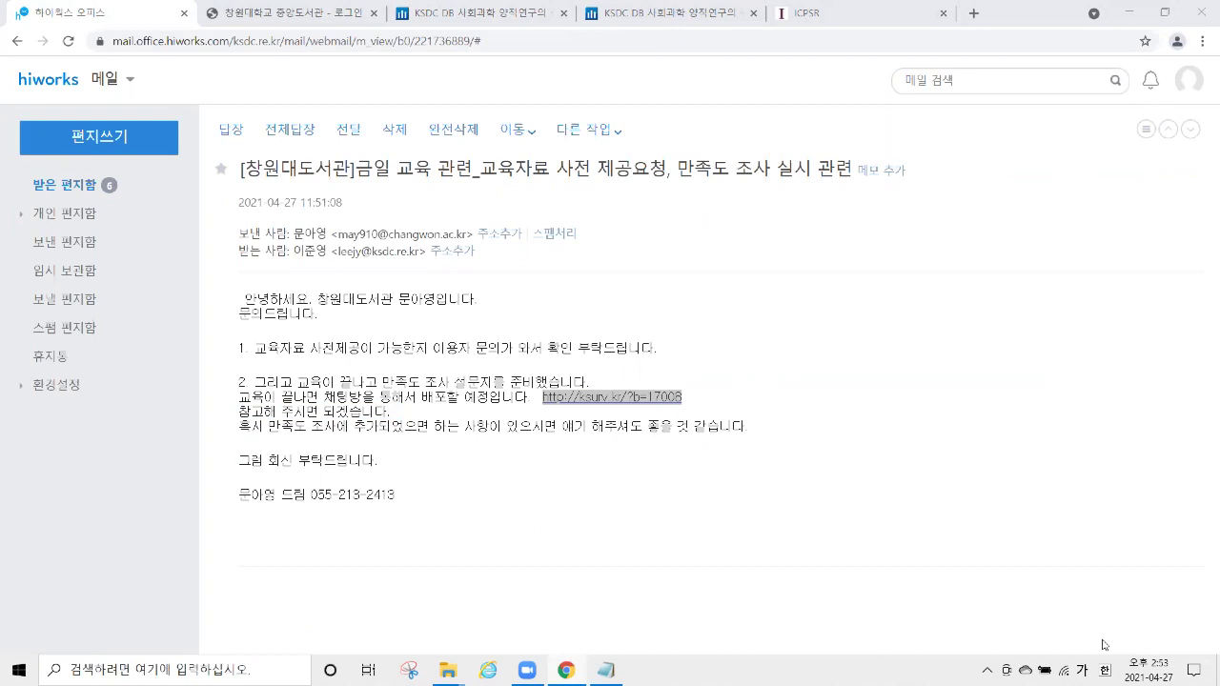
Return to KSDC DB's online survey listing and show the 교육실습용 조사 list.
left_click(662, 19)
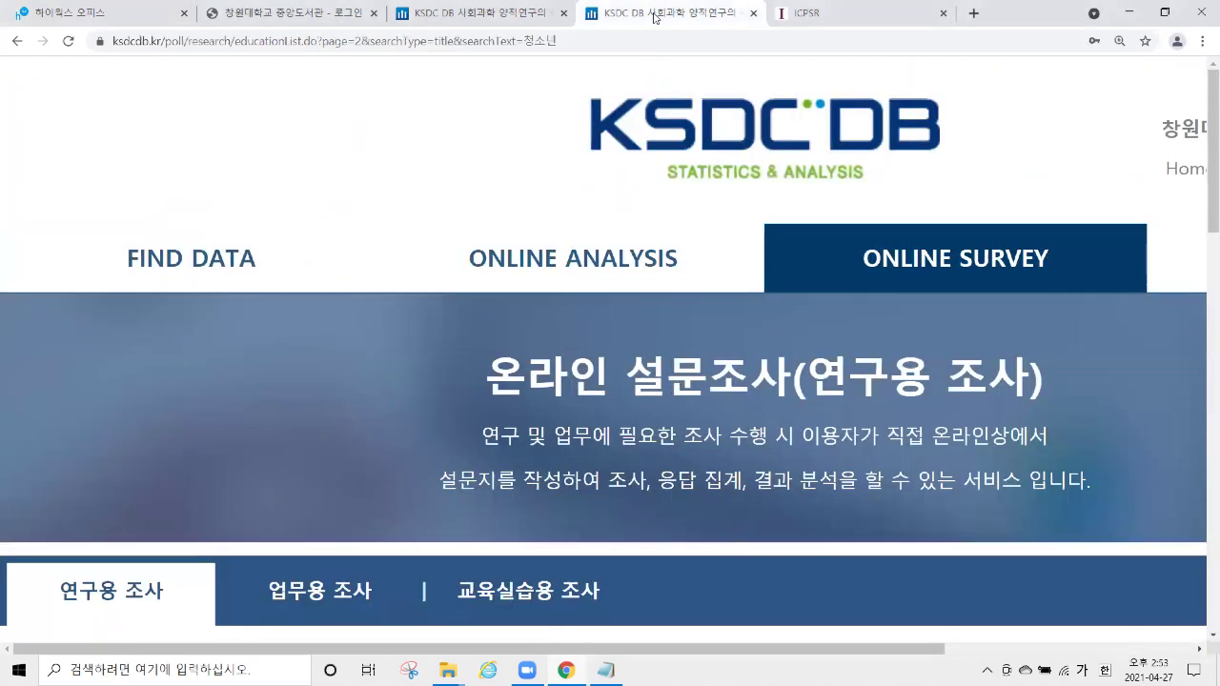
scroll(697, 245, "down", 5)
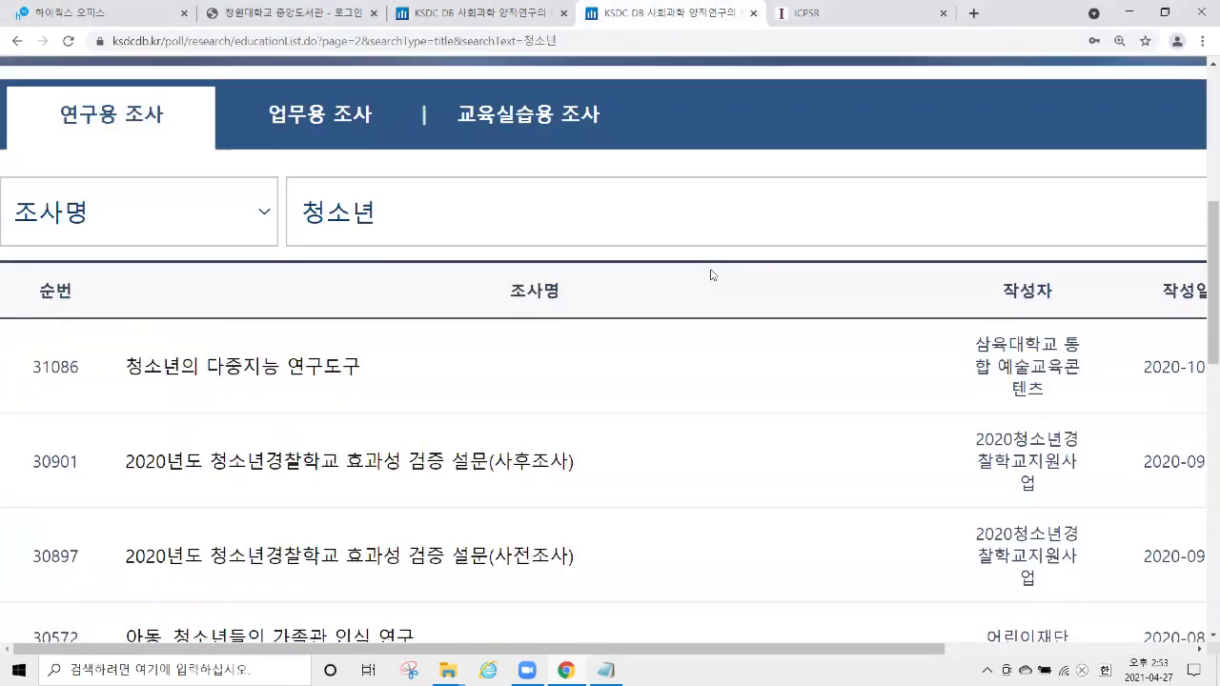
mouse_move(527, 670)
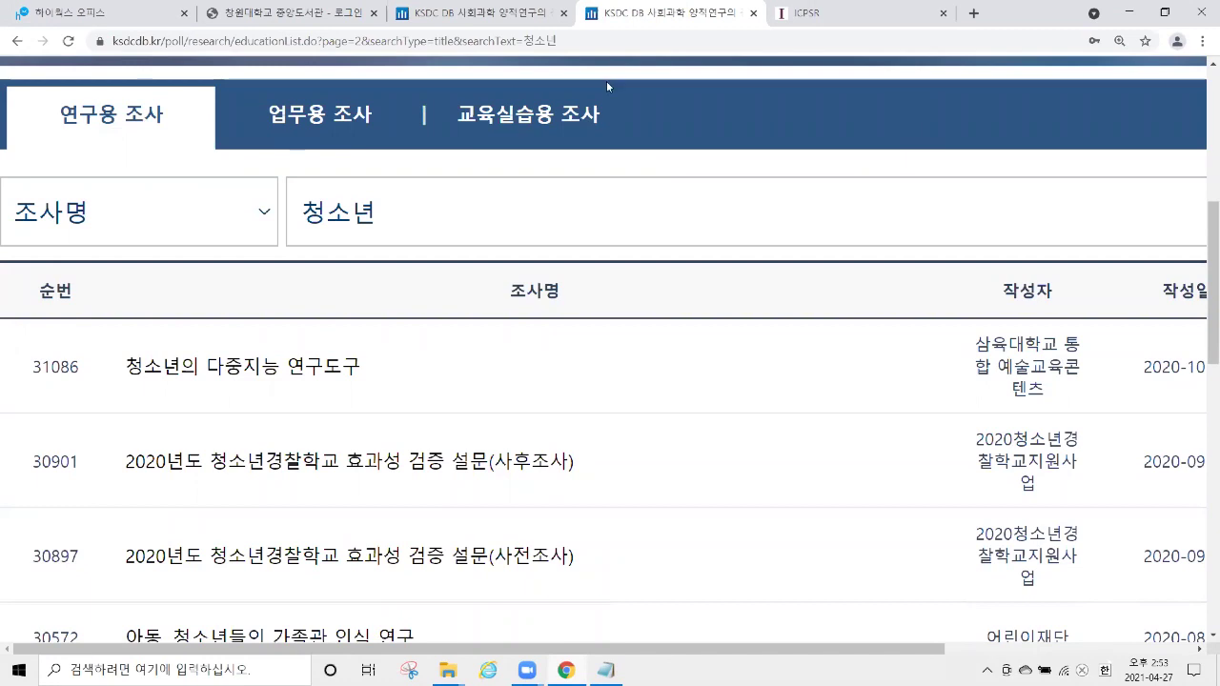
scroll(795, 76, "up", 3)
left_click(525, 14)
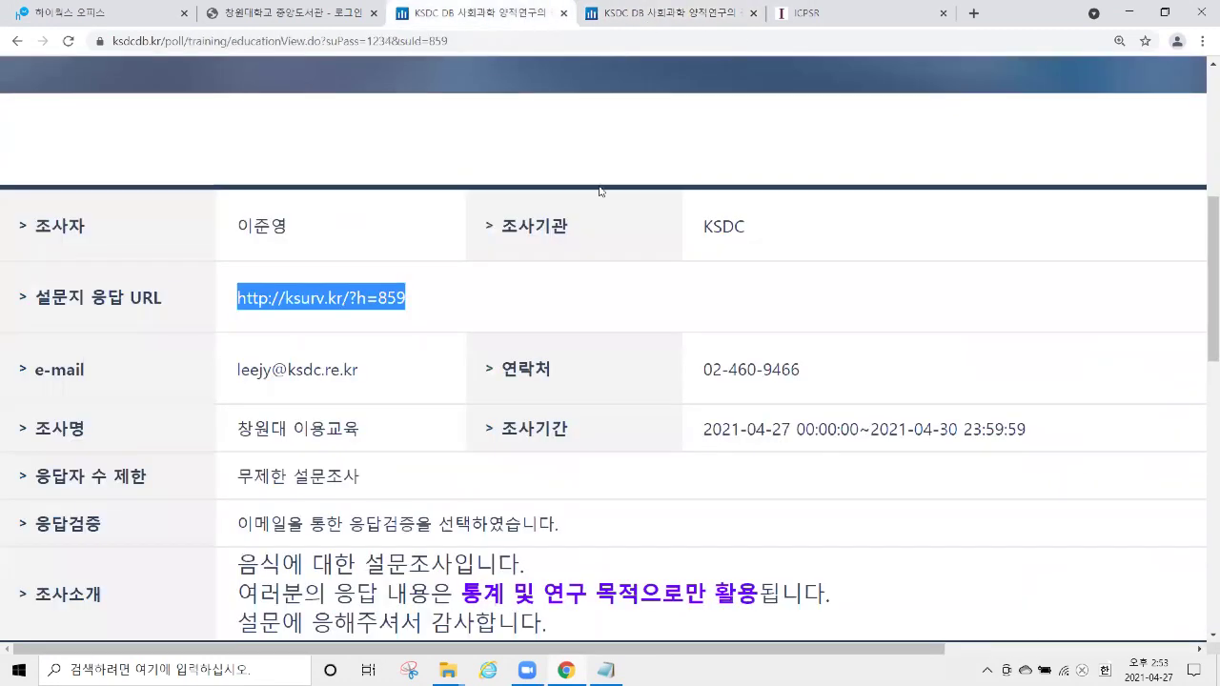
scroll(606, 193, "up", 5)
left_click(809, 239)
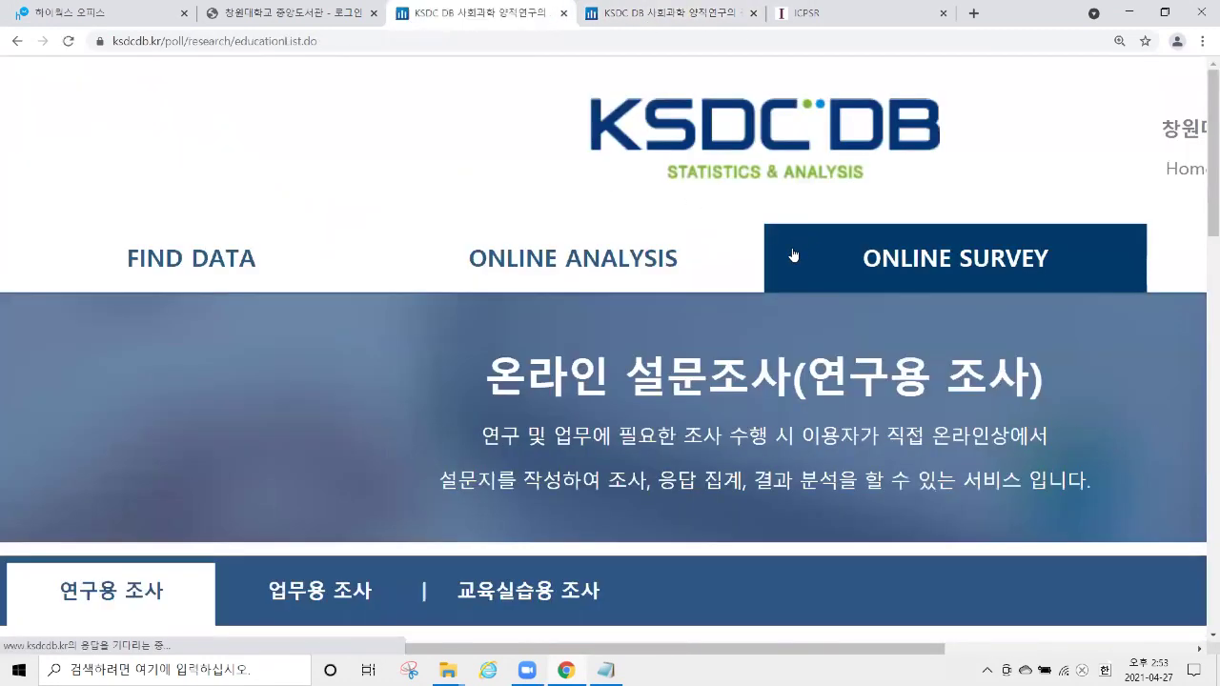
scroll(734, 224, "down", 5)
left_click(528, 115)
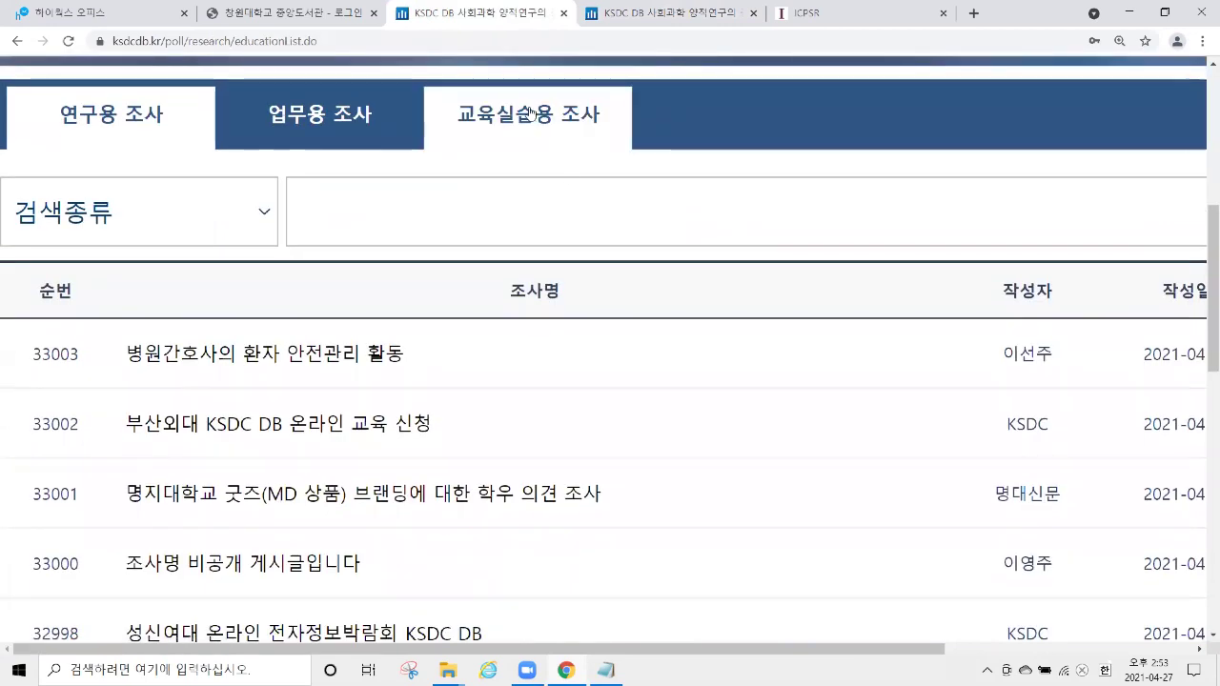
scroll(665, 341, "down", 5)
scroll(664, 341, "down", 5)
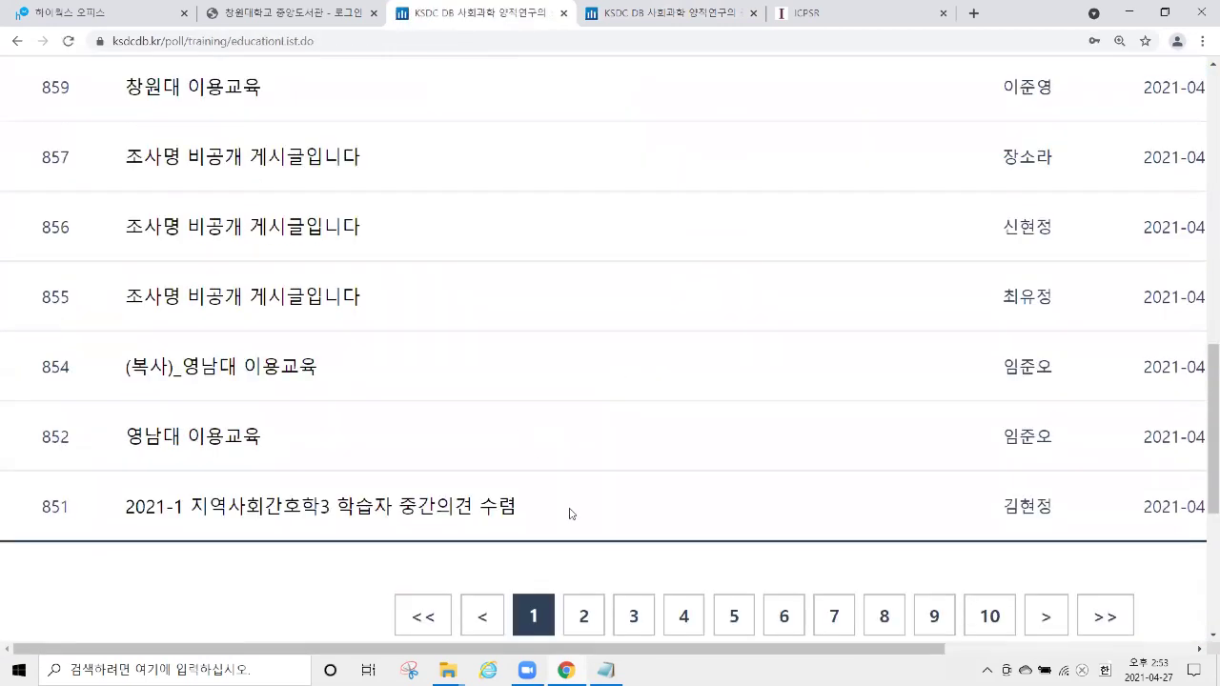
Page through the 교육실습용 조사 list to page 3.
left_click(585, 619)
scroll(531, 442, "down", 7)
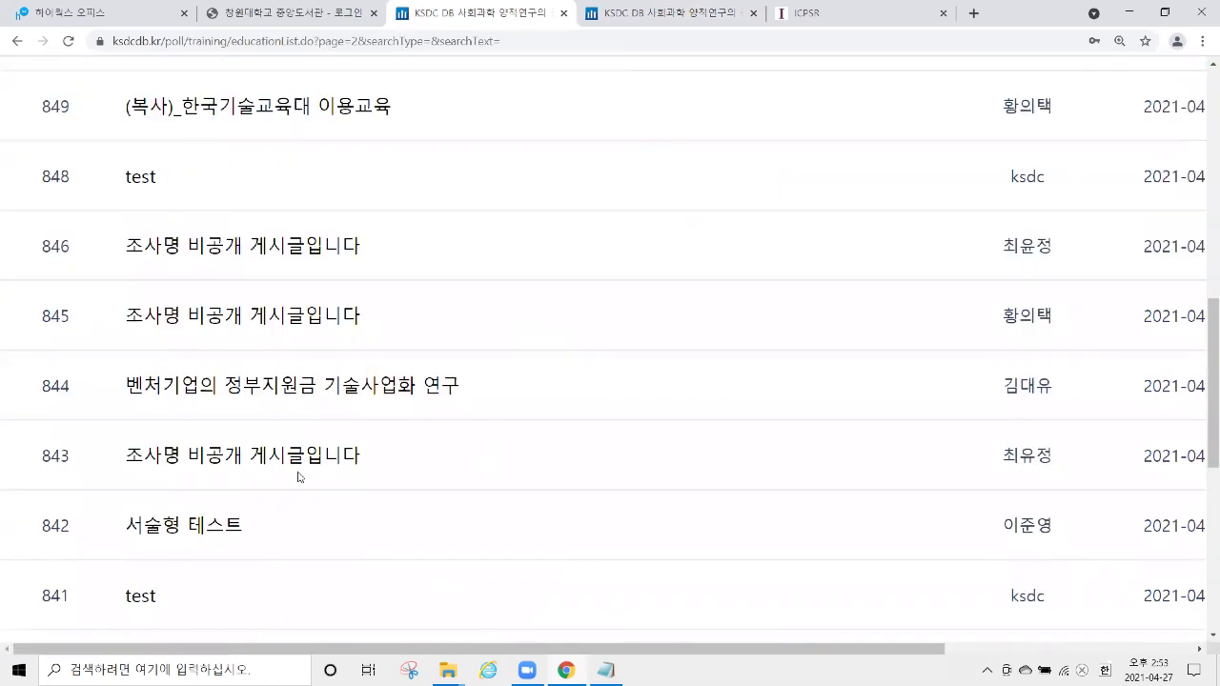
scroll(581, 429, "up", 5)
scroll(581, 428, "down", 5)
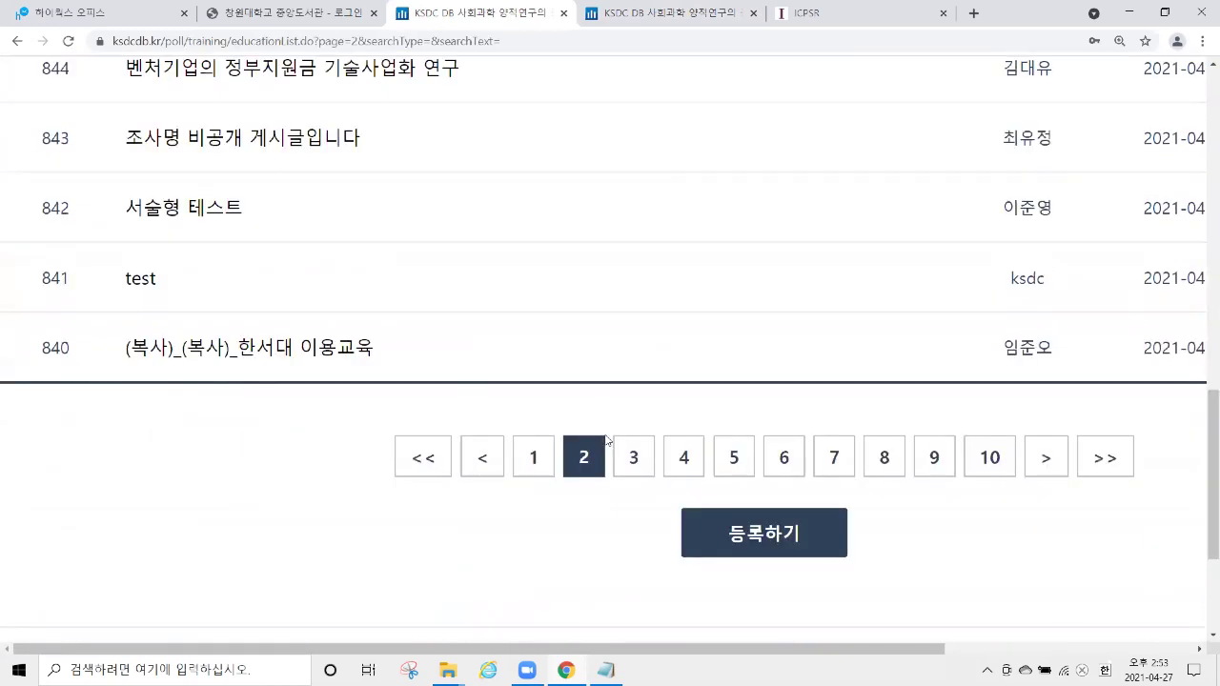
left_click(633, 459)
scroll(616, 389, "down", 5)
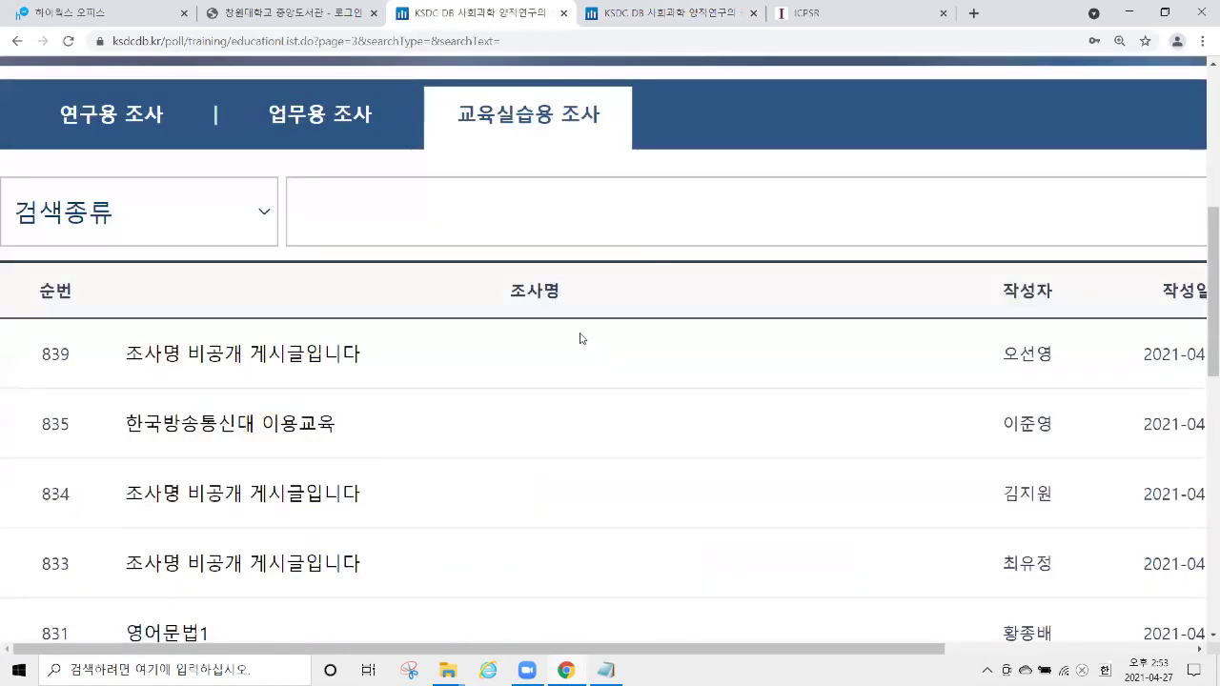
Open survey 835 with the admin password and bring up its overview edit form.
left_click(316, 427)
type("1234")
left_click(539, 464)
scroll(534, 458, "down", 8)
scroll(533, 401, "down", 1)
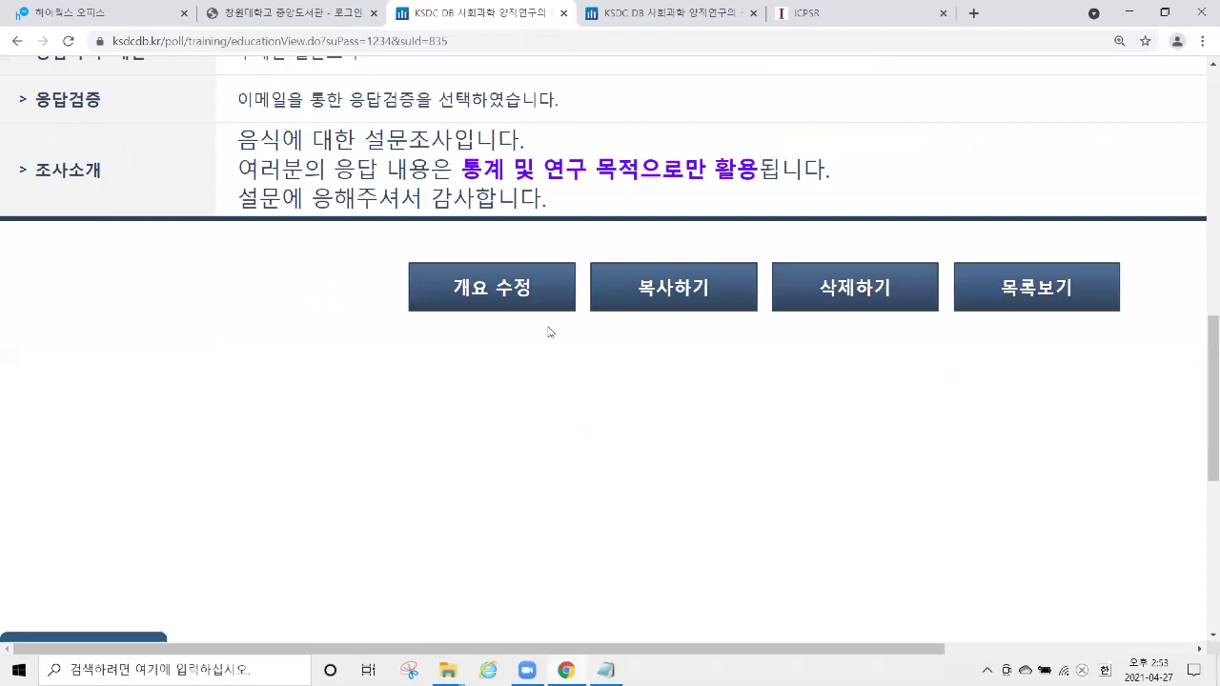
left_click(540, 307)
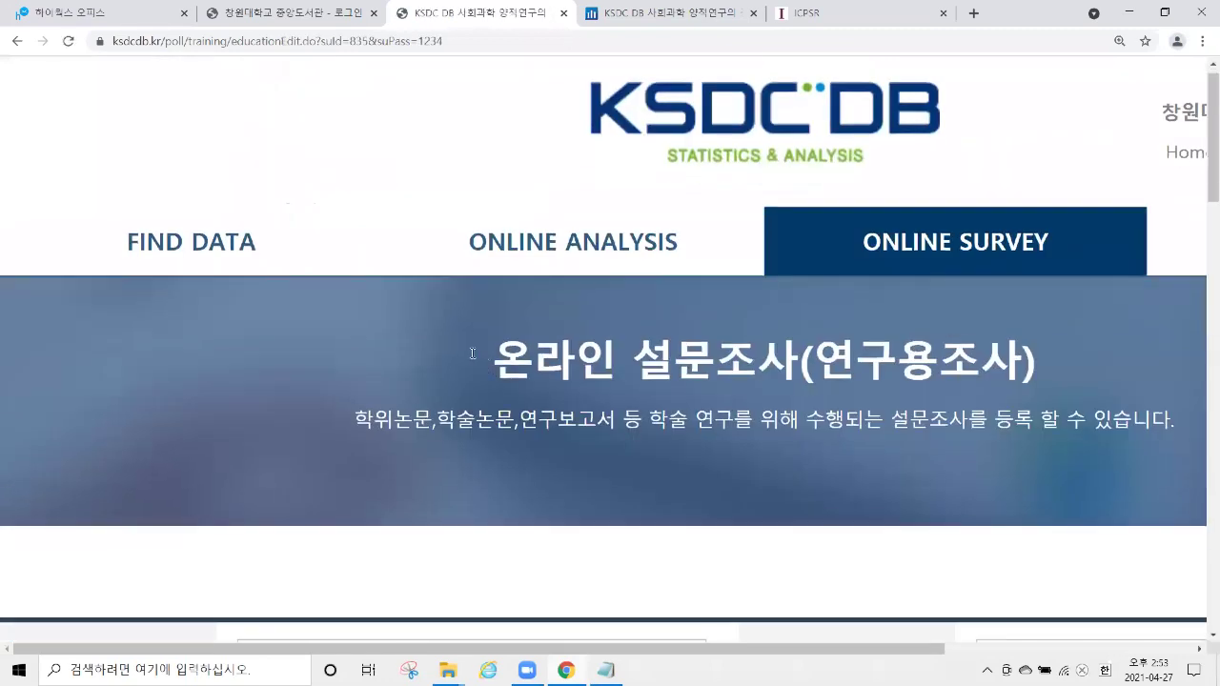
Rename survey 835 to 창원대 이용교육 and save the overview, confirming both dialogs.
scroll(362, 435, "down", 4)
left_click_drag(360, 524, 134, 535)
type("창원대 이용교육")
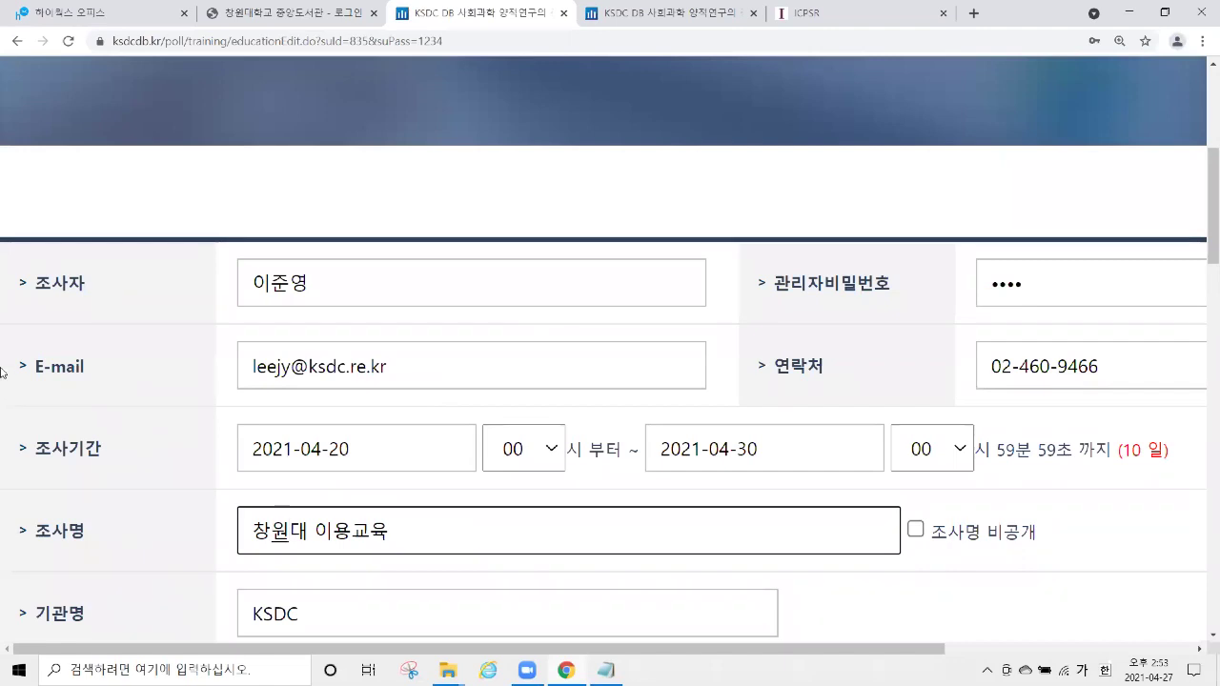
scroll(467, 476, "down", 15)
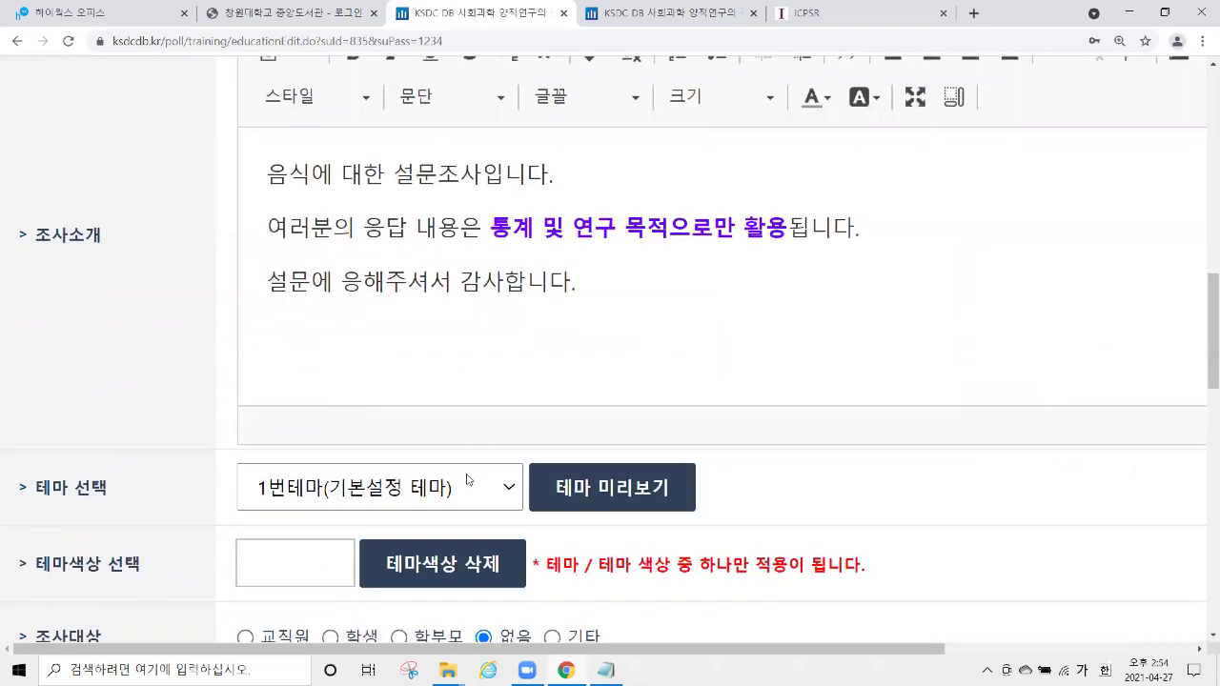
scroll(706, 224, "up", 15)
scroll(684, 362, "down", 11)
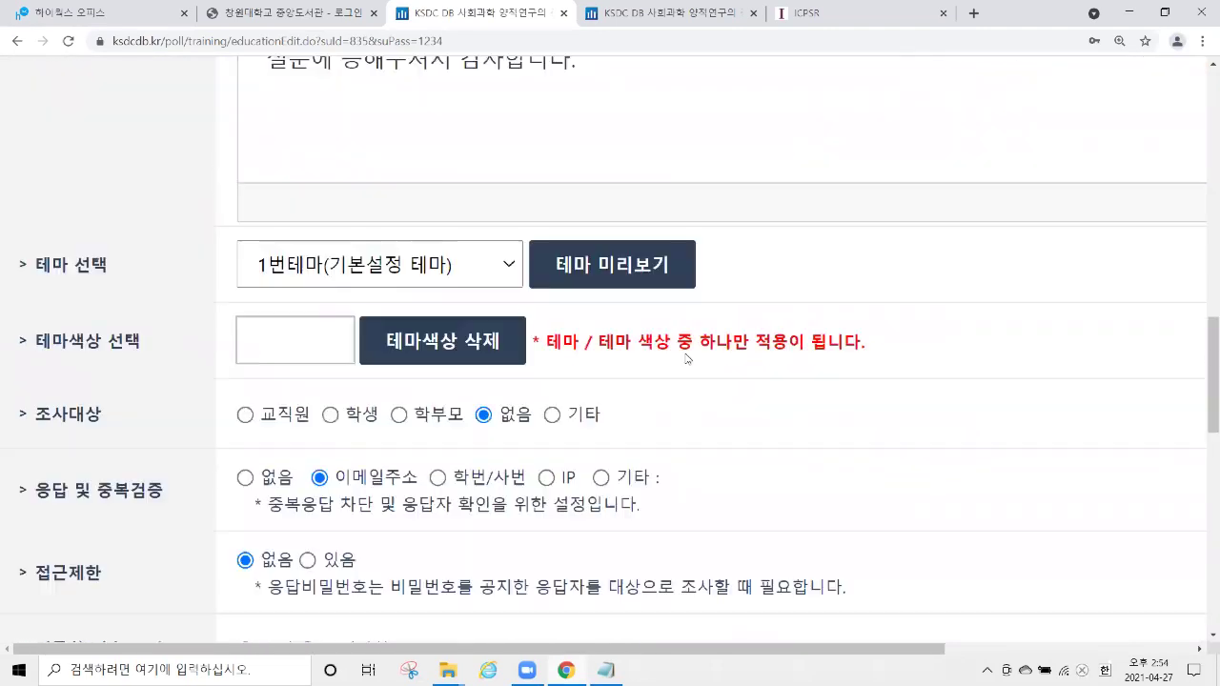
left_click(686, 559)
key("Return")
left_click(748, 132)
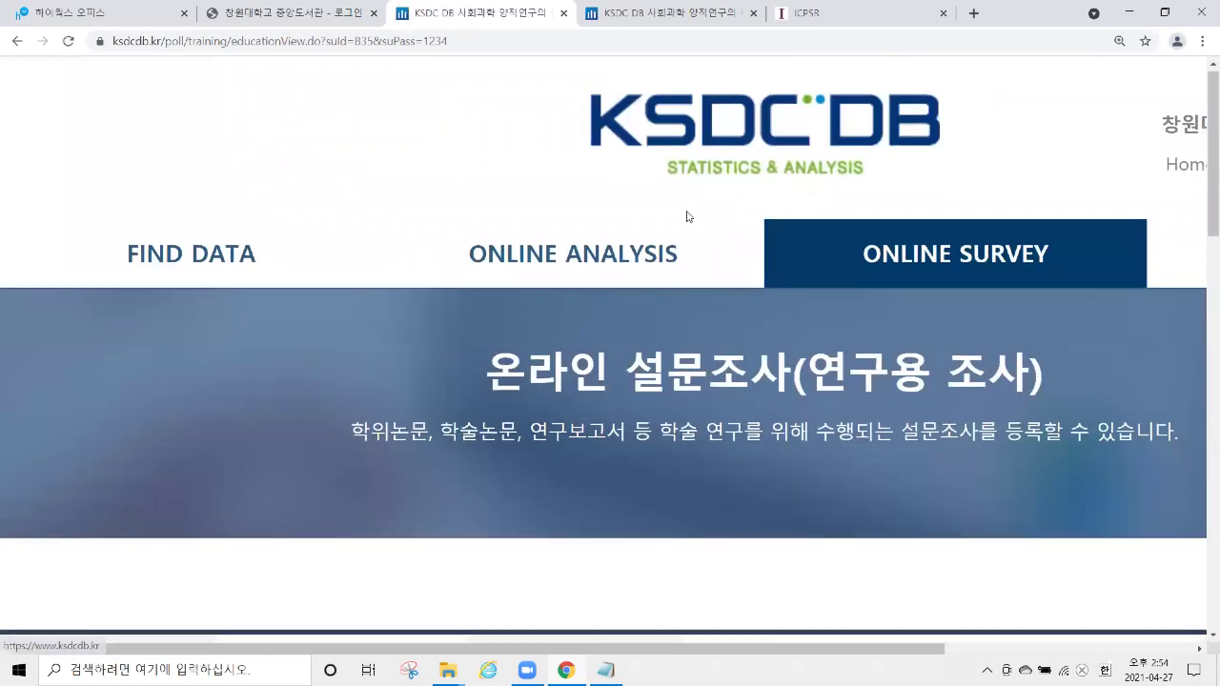
In the other KSDC DB tab, reload the survey list and show the 업무용 조사 surveys.
scroll(582, 238, "down", 5)
scroll(760, 264, "down", 8)
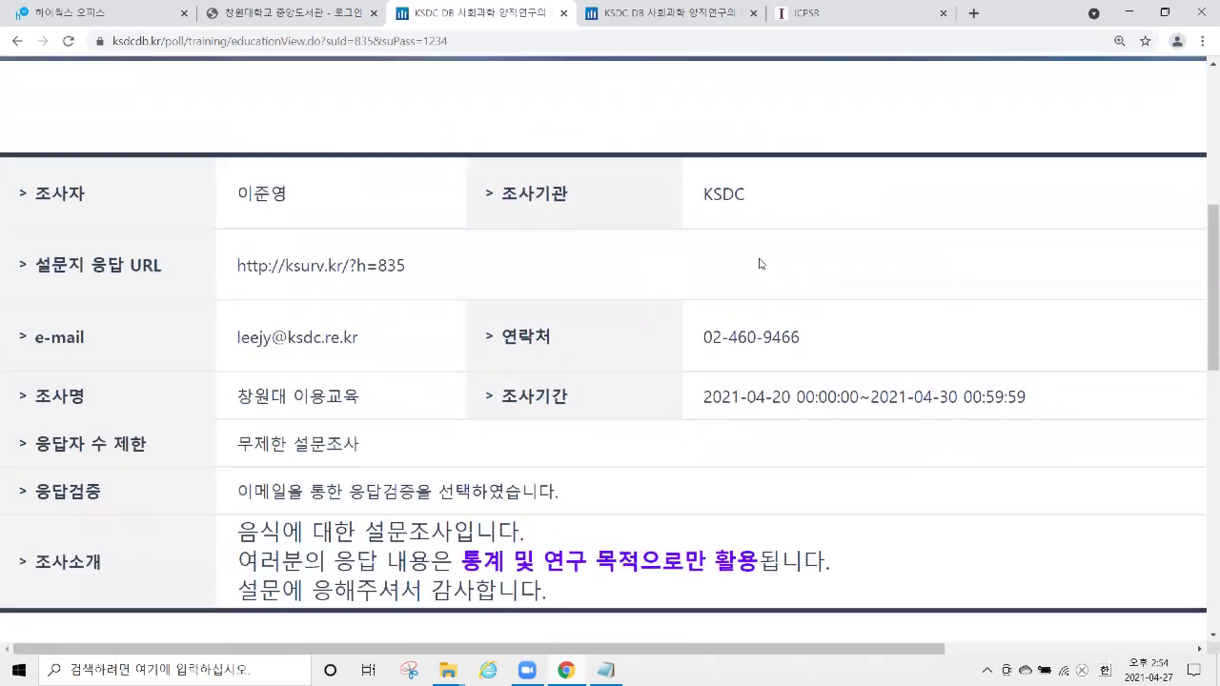
scroll(759, 264, "up", 13)
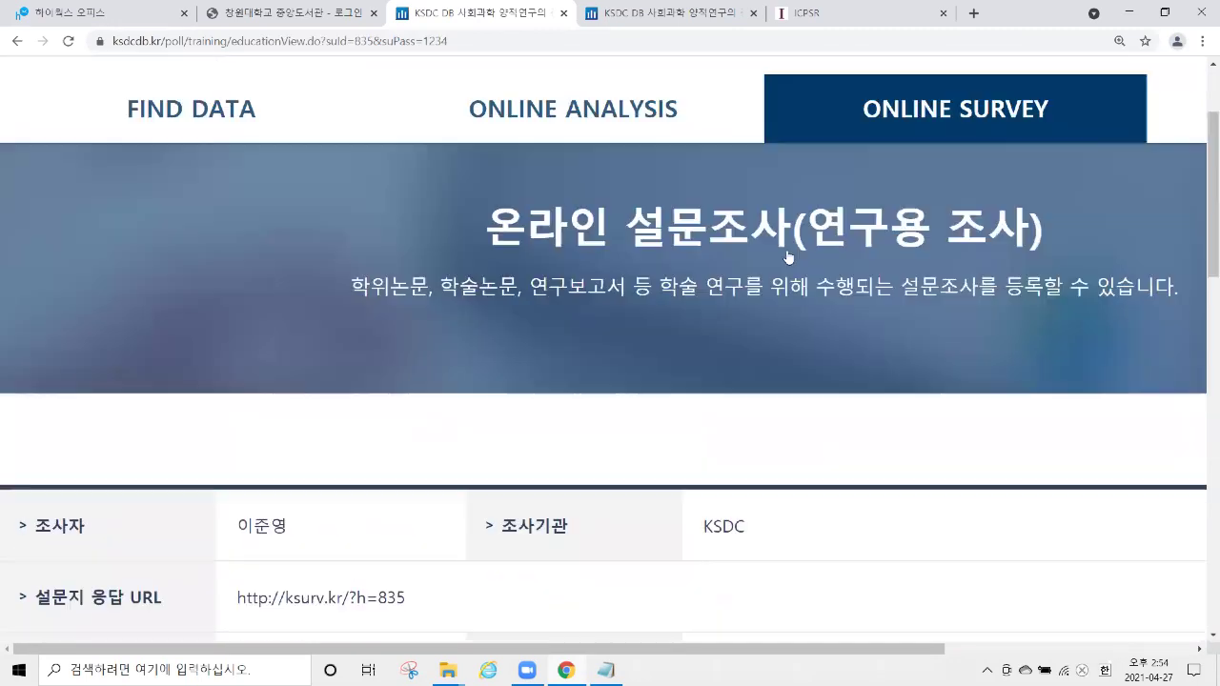
scroll(812, 254, "down", 3, "ctrl")
scroll(811, 247, "up", 1, "ctrl")
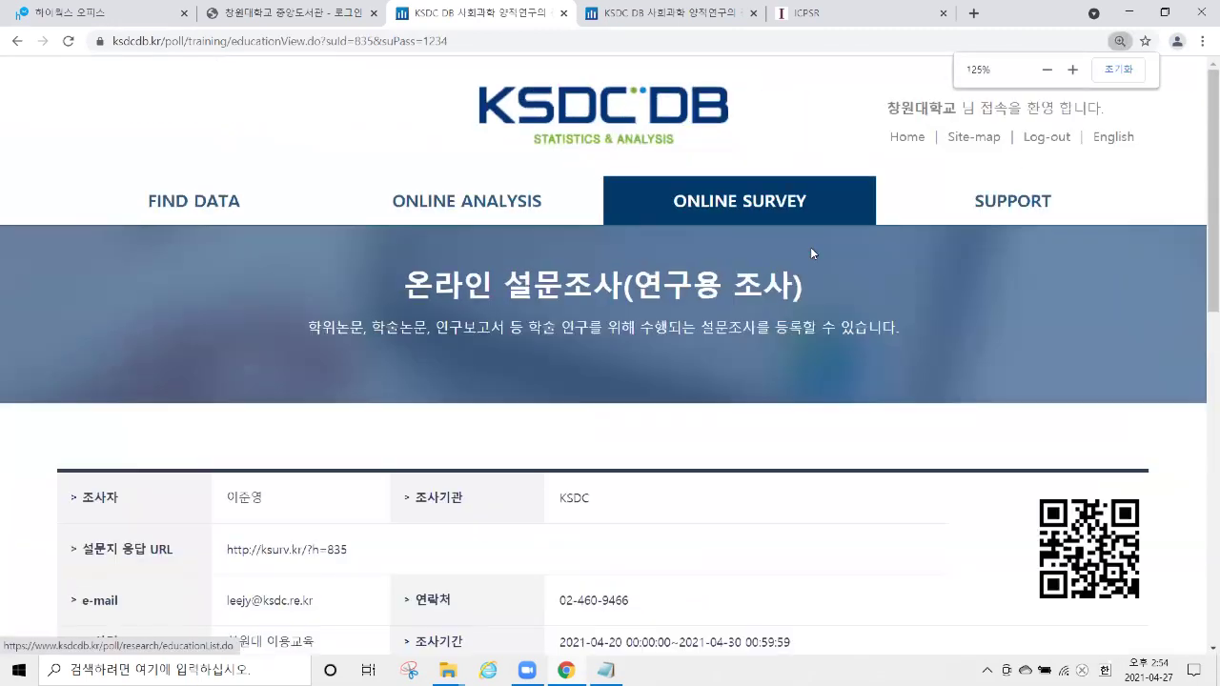
left_click(657, 13)
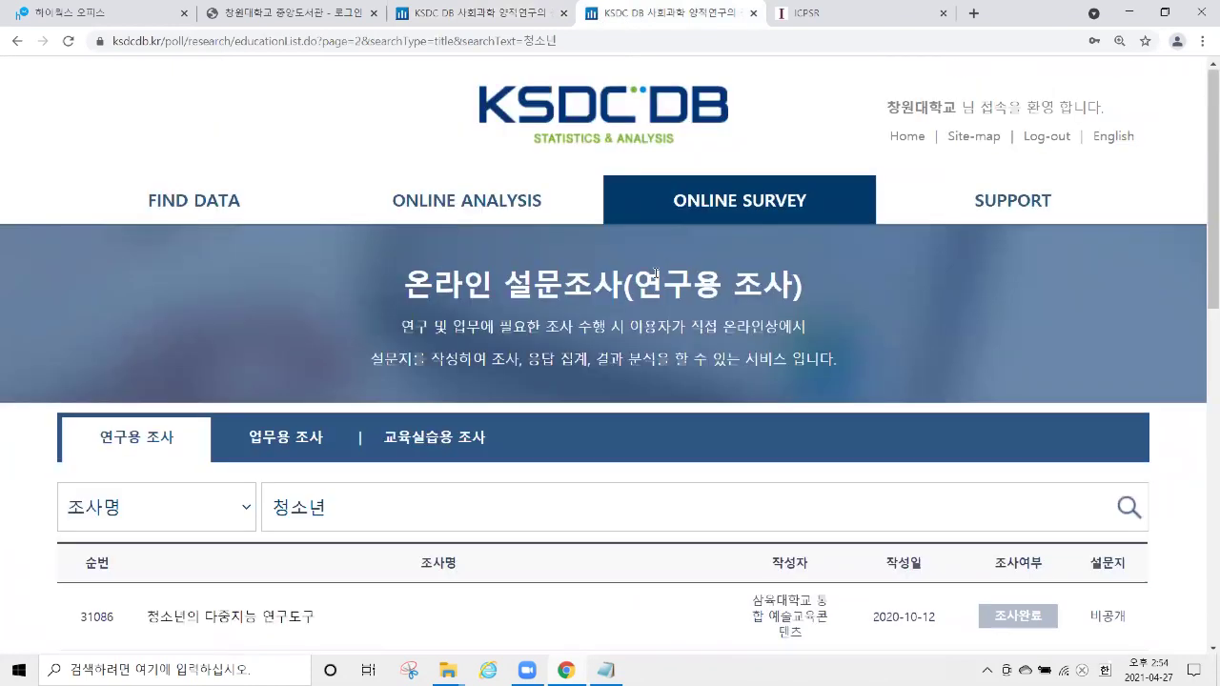
left_click(722, 204)
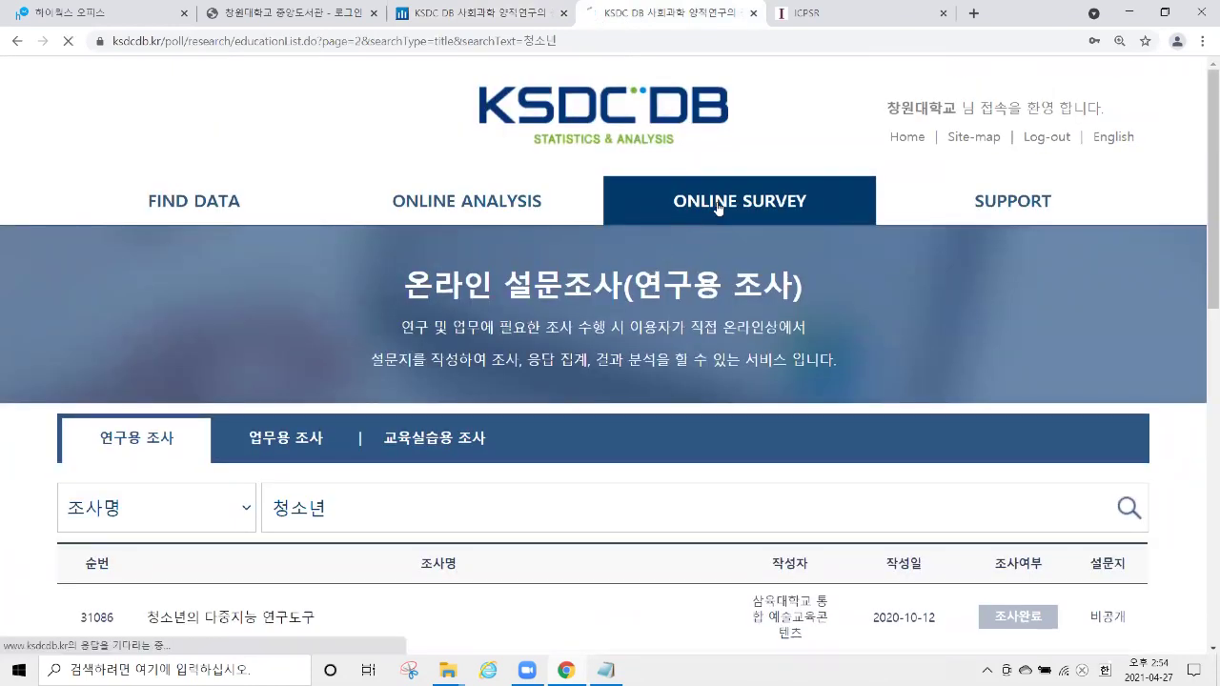
left_click(295, 434)
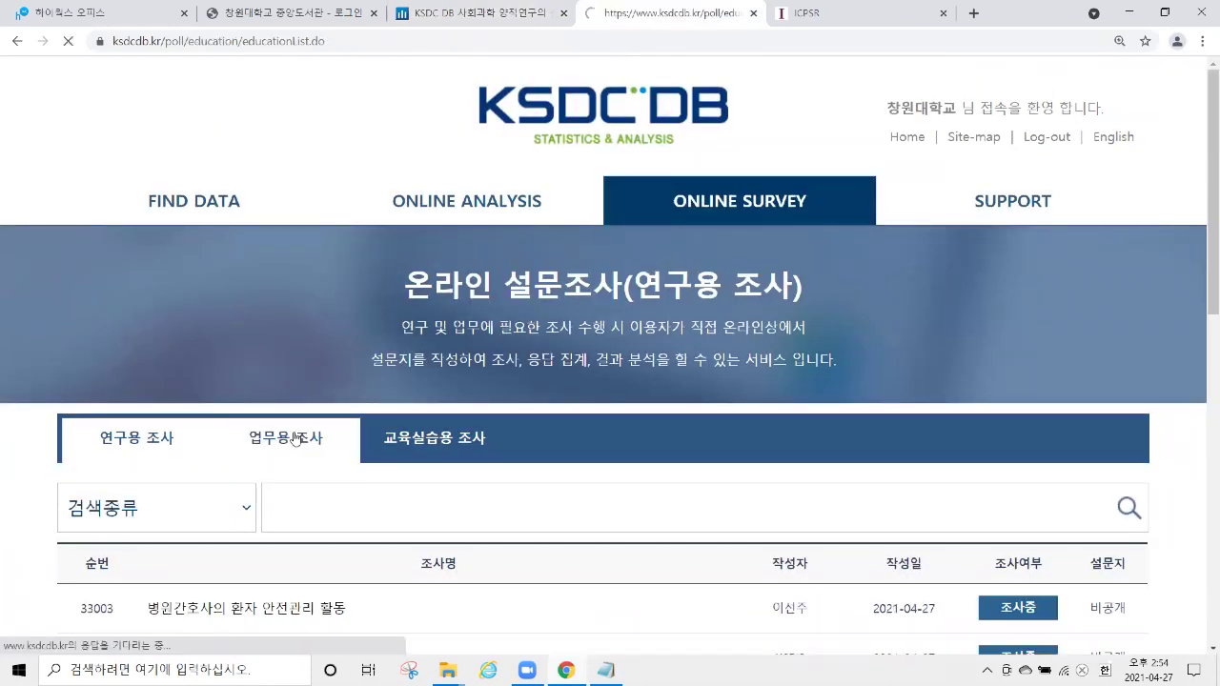
scroll(299, 370, "down", 3)
Set the search type to 조사명, then return to survey 835's detail page with URL and QR code.
left_click(198, 202)
left_click(186, 245)
left_click(430, 170)
type("ㄴ")
scroll(497, 243, "up", 3)
left_click(481, 13)
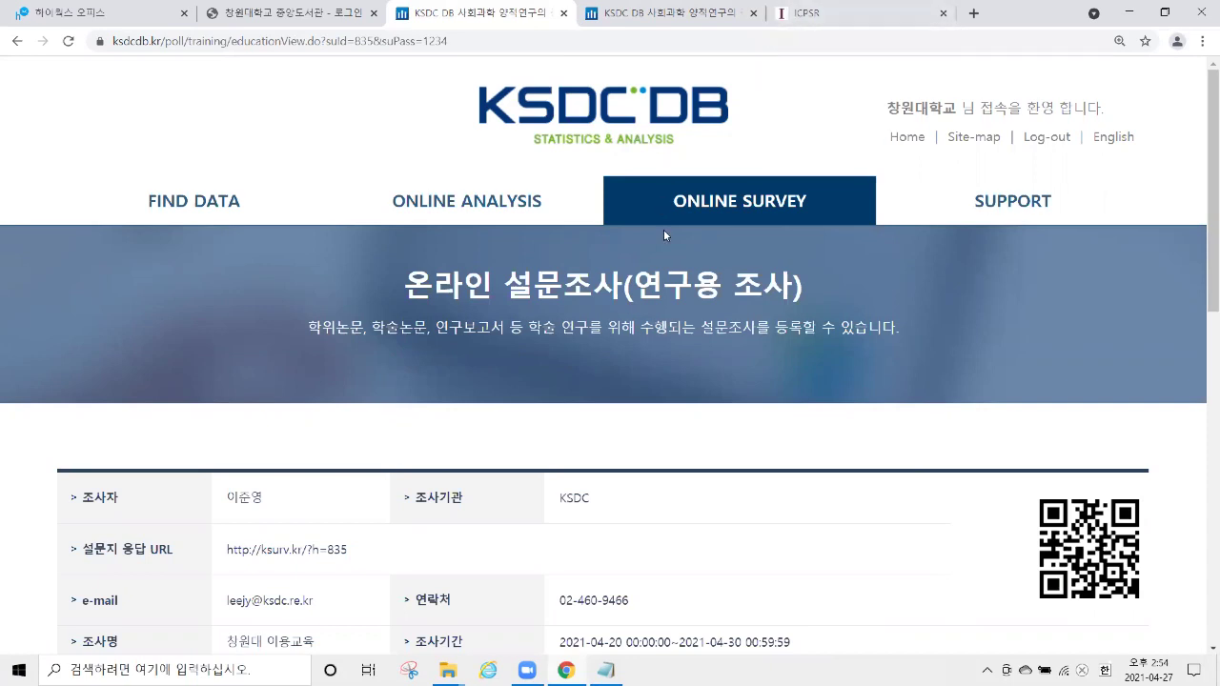
In the fourth tab, show the 교육실습용 조사 survey list.
left_click(705, 16)
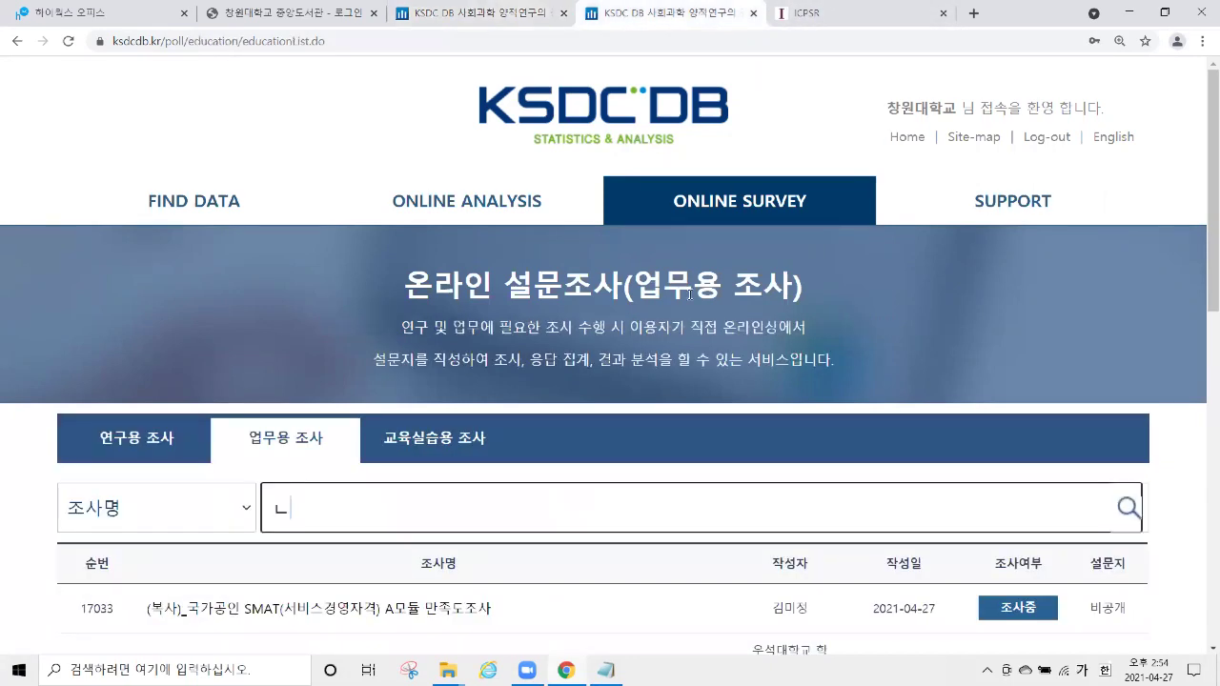
left_click(477, 441)
scroll(476, 430, "down", 5)
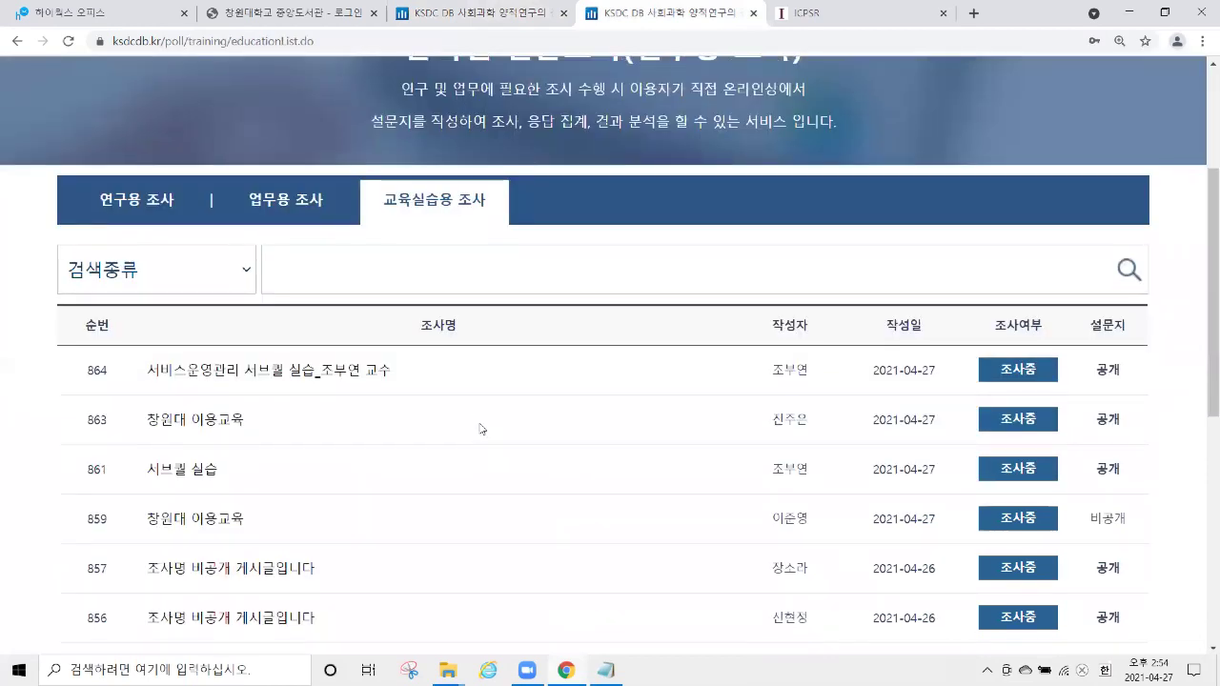
Open survey 859 with the admin password, then go back to the education-practice list.
left_click(245, 279)
left_click(604, 369)
type("1234")
left_click(559, 437)
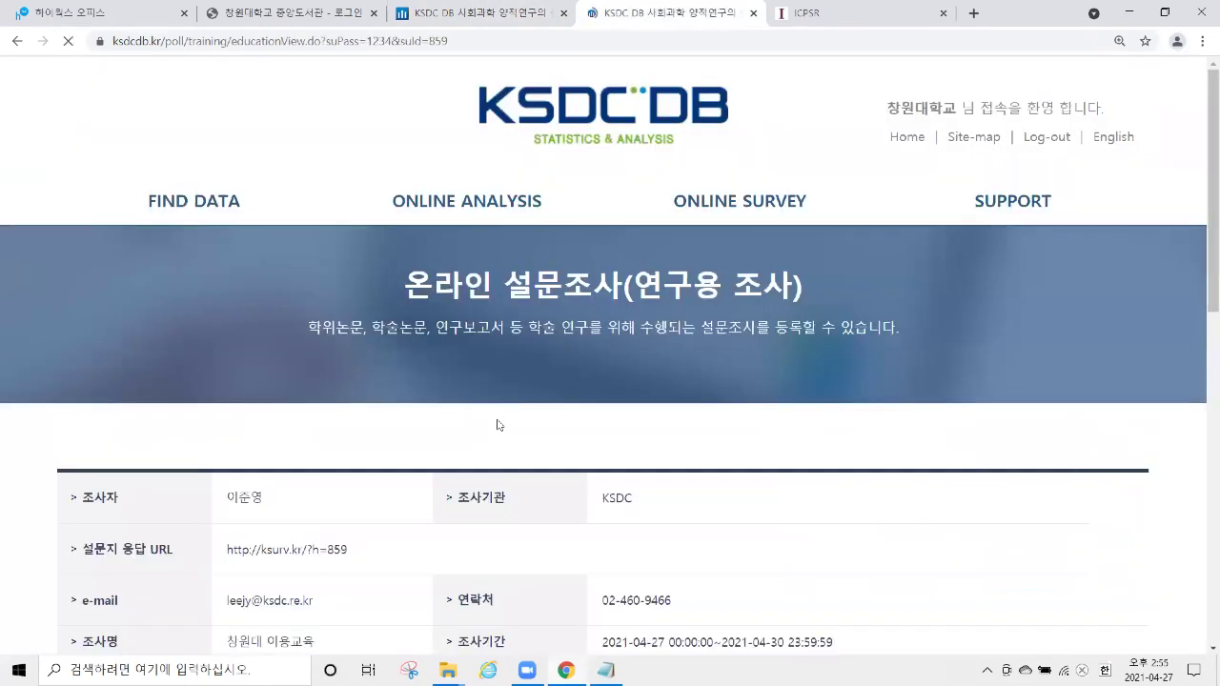
scroll(457, 401, "down", 6)
scroll(420, 370, "up", 6)
left_click(17, 41)
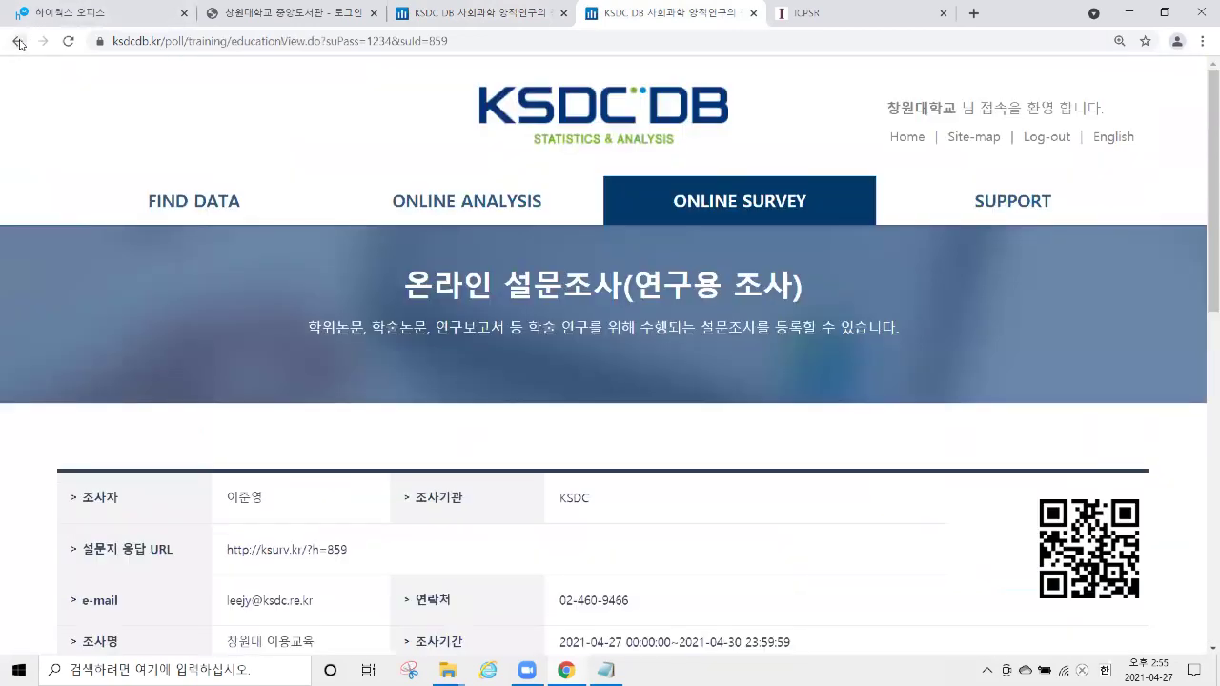
scroll(452, 273, "up", 5)
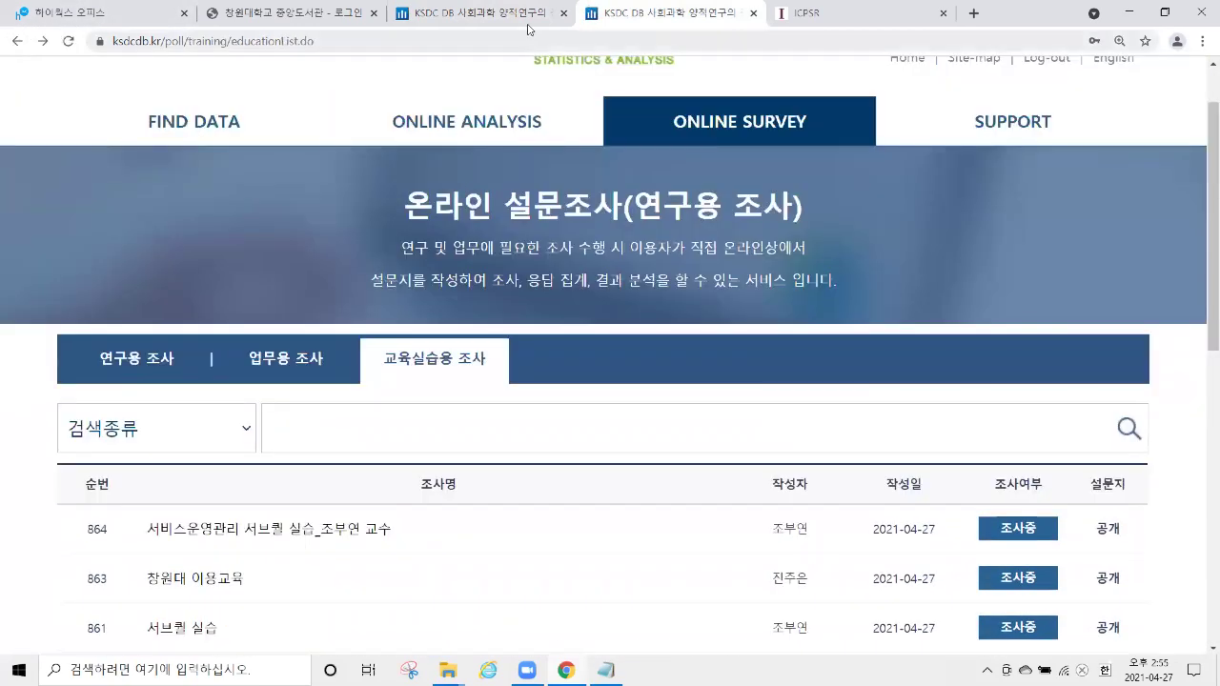
left_click(531, 19)
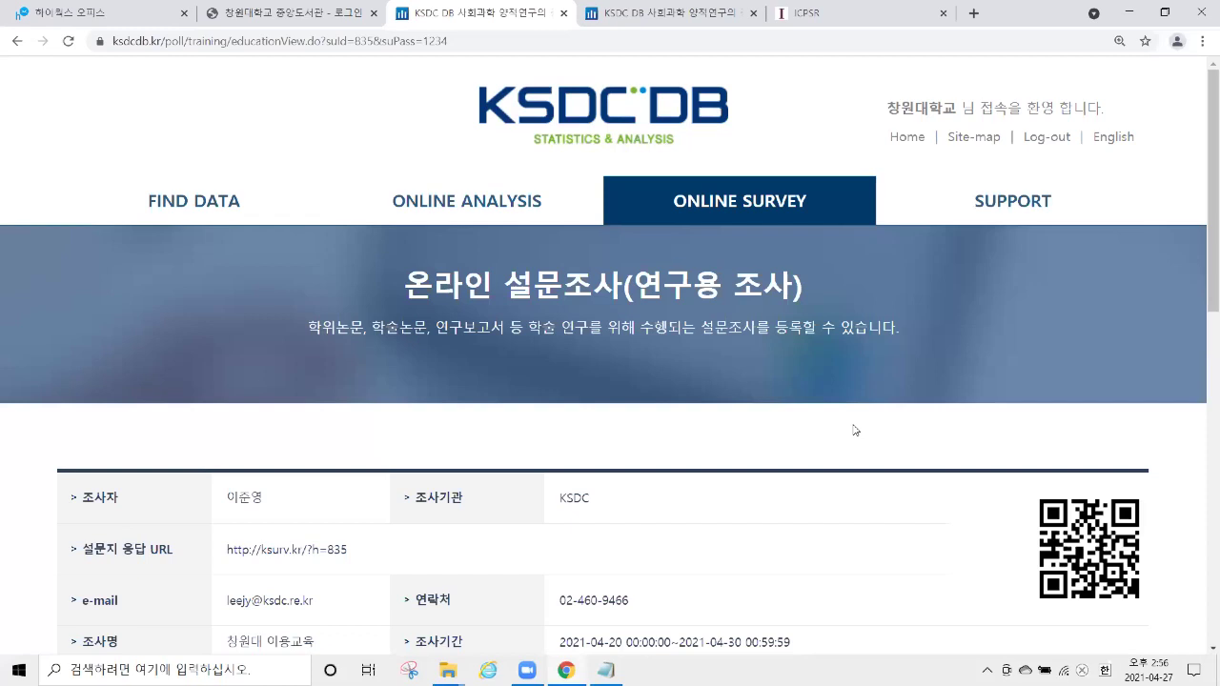
Reload survey 835's page, zoom in, and open 통계분석하기 for its 49 responses.
key("F5")
scroll(864, 286, "down", 8)
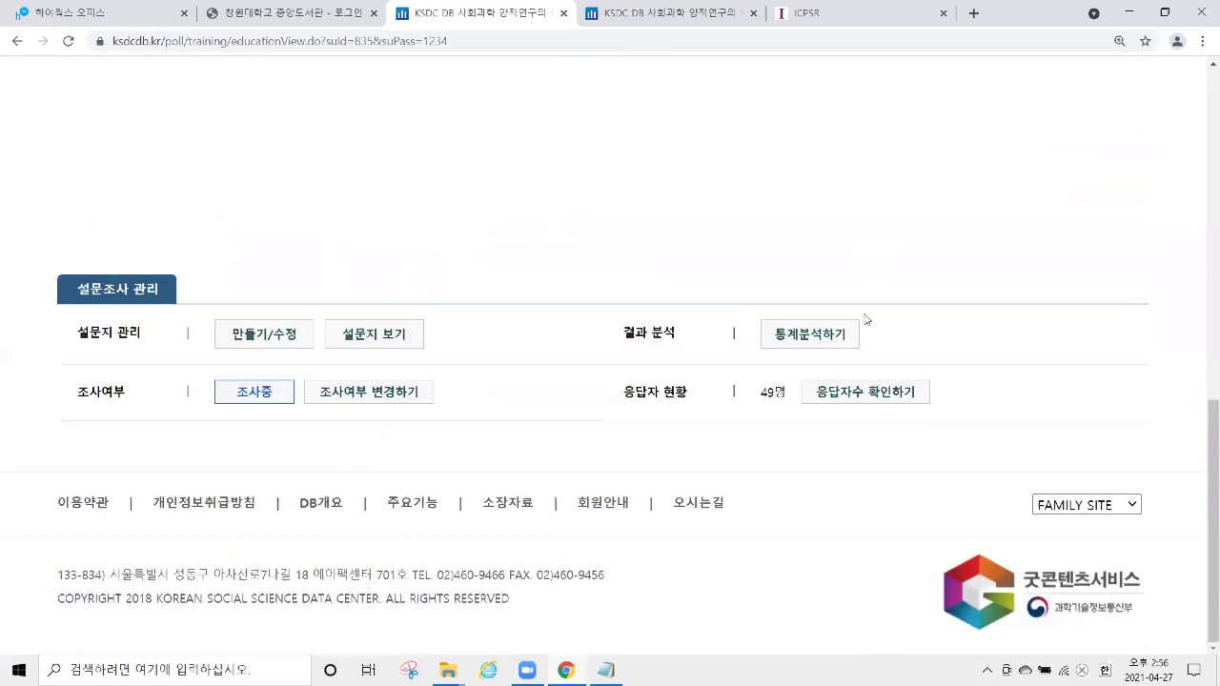
key("ctrl+plus")
key("ctrl+plus")
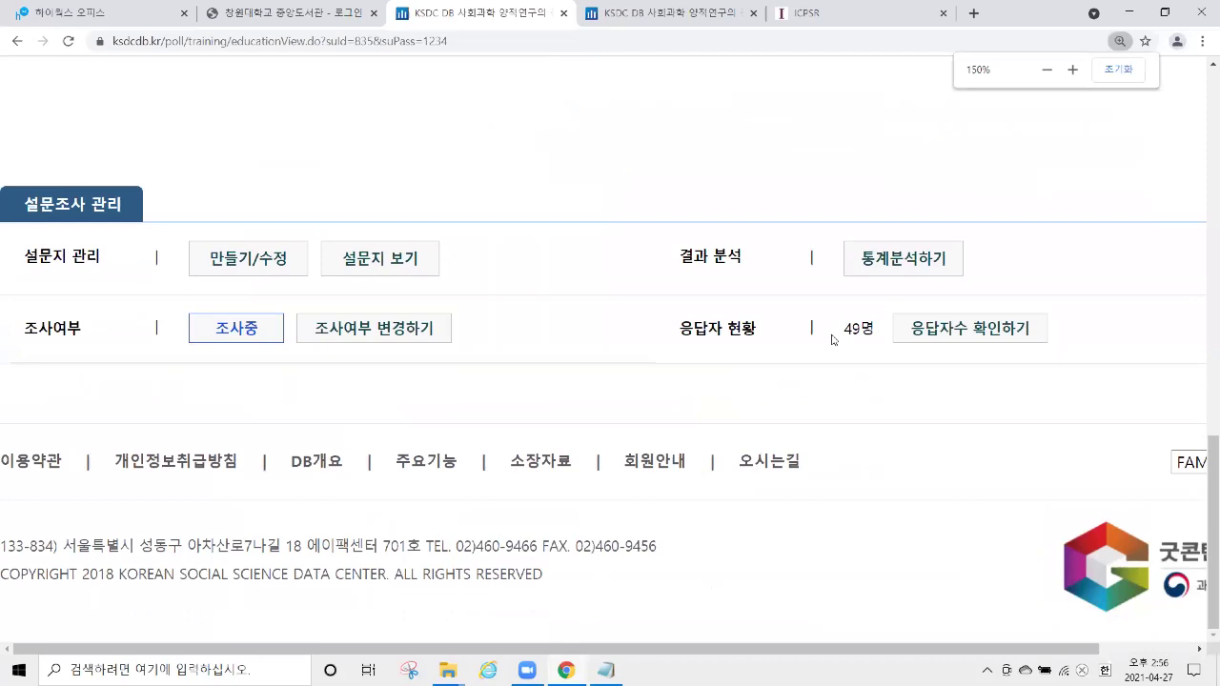
left_click_drag(835, 335, 879, 337)
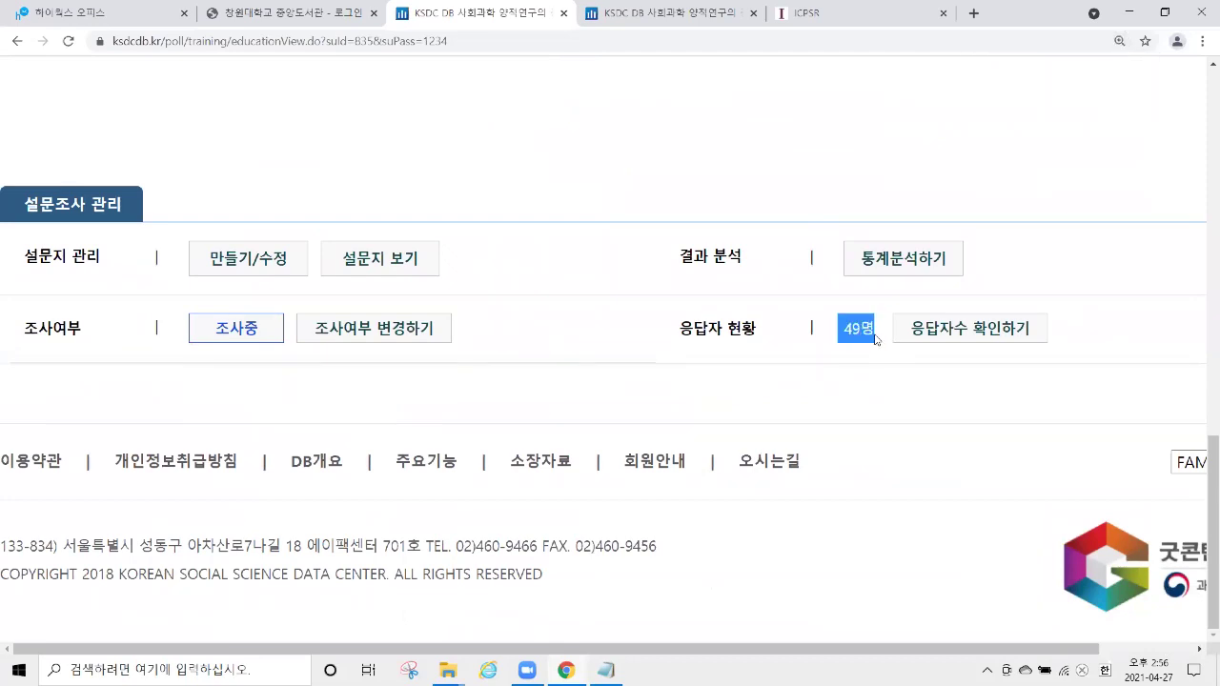
left_click_drag(827, 257, 958, 249)
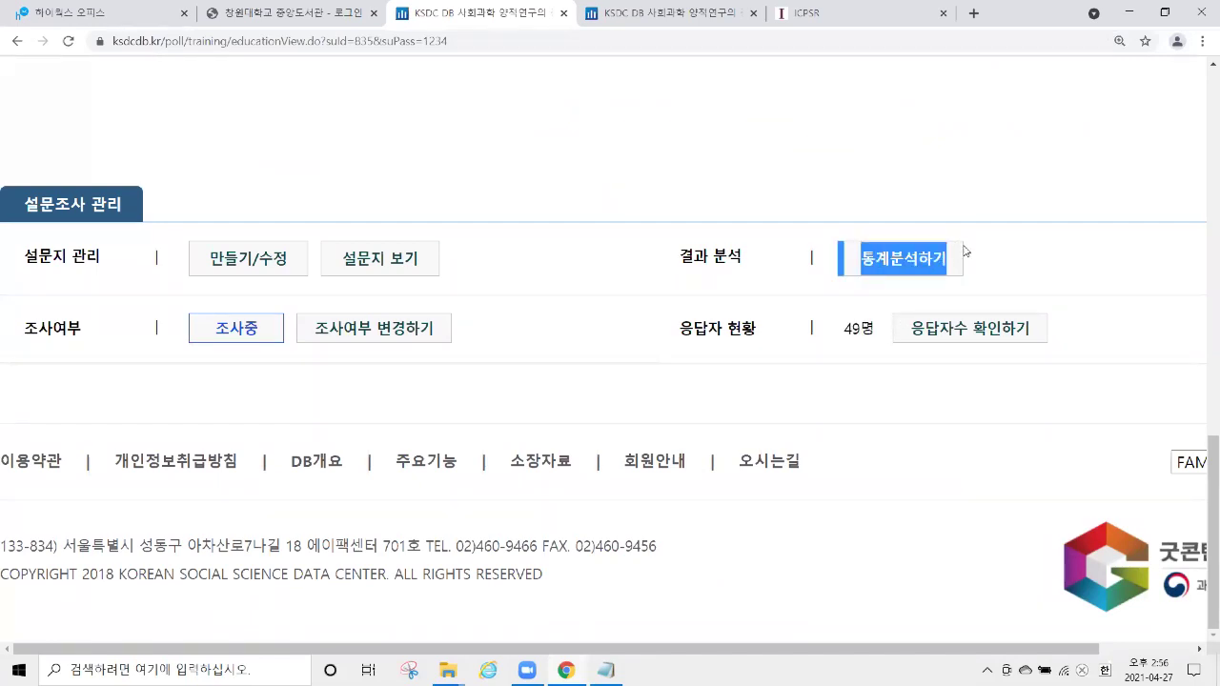
left_click(951, 259)
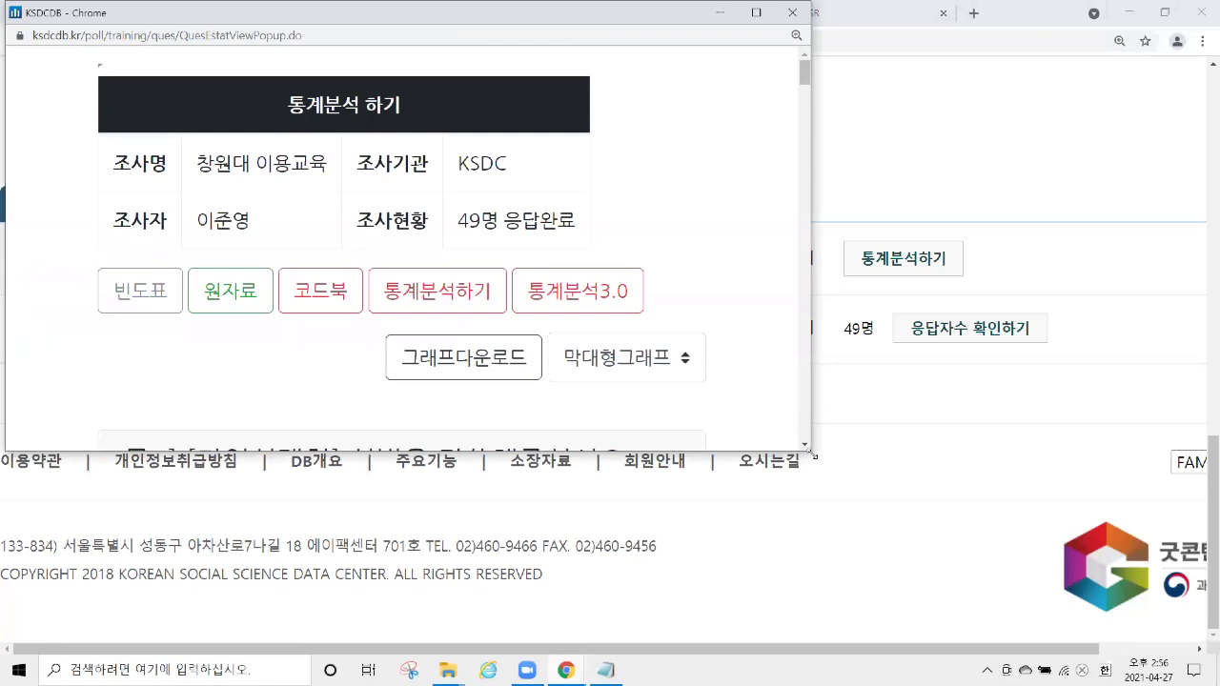
Enlarge the statistics popup and review question 1's gender results: 12 male, 37 female.
left_click_drag(813, 455, 1051, 623)
key("ctrl+minus")
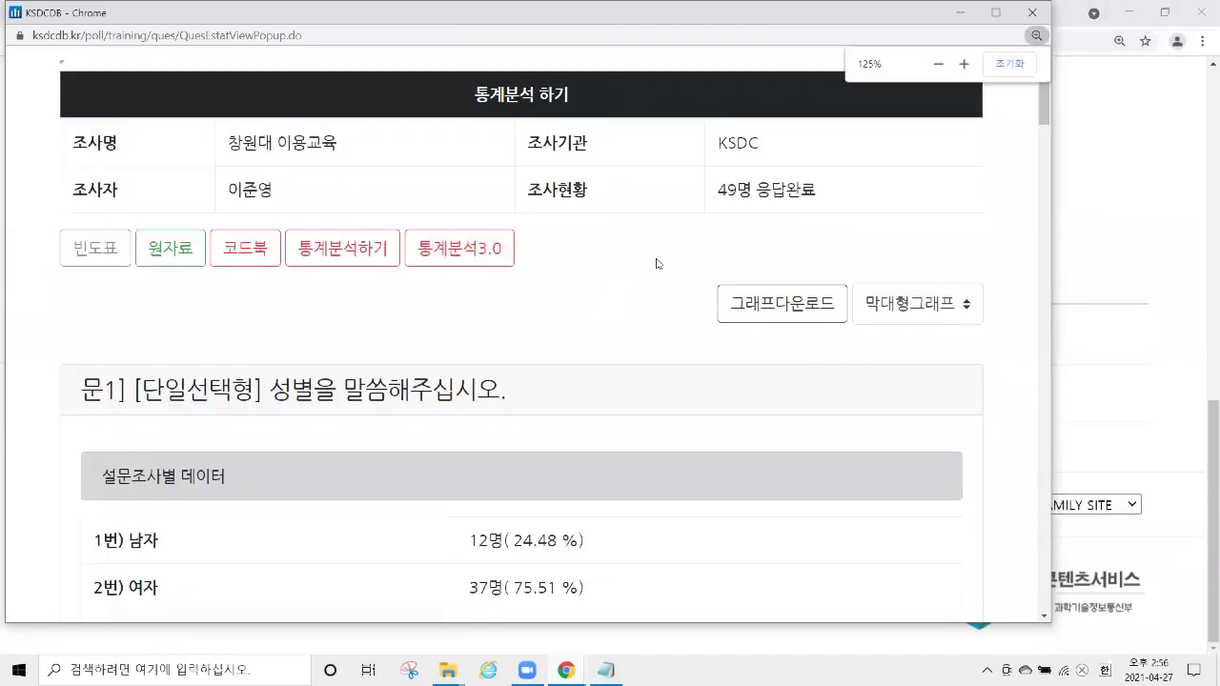
scroll(604, 235, "down", 3)
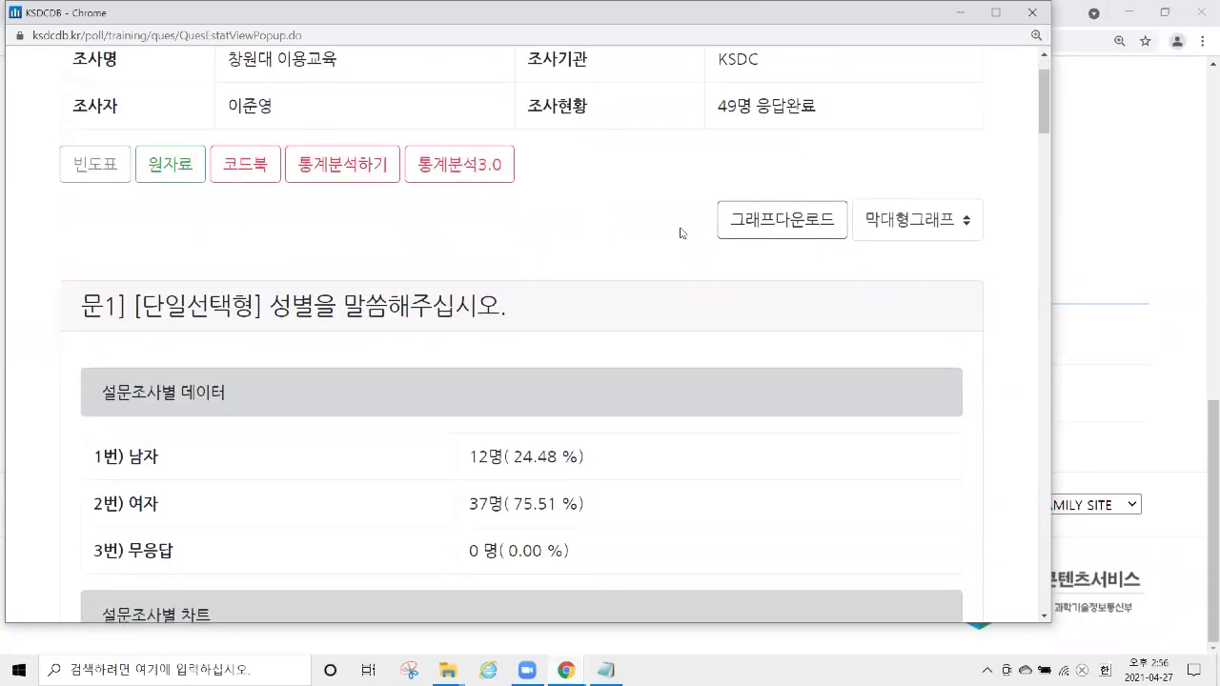
left_click_drag(83, 153, 522, 153)
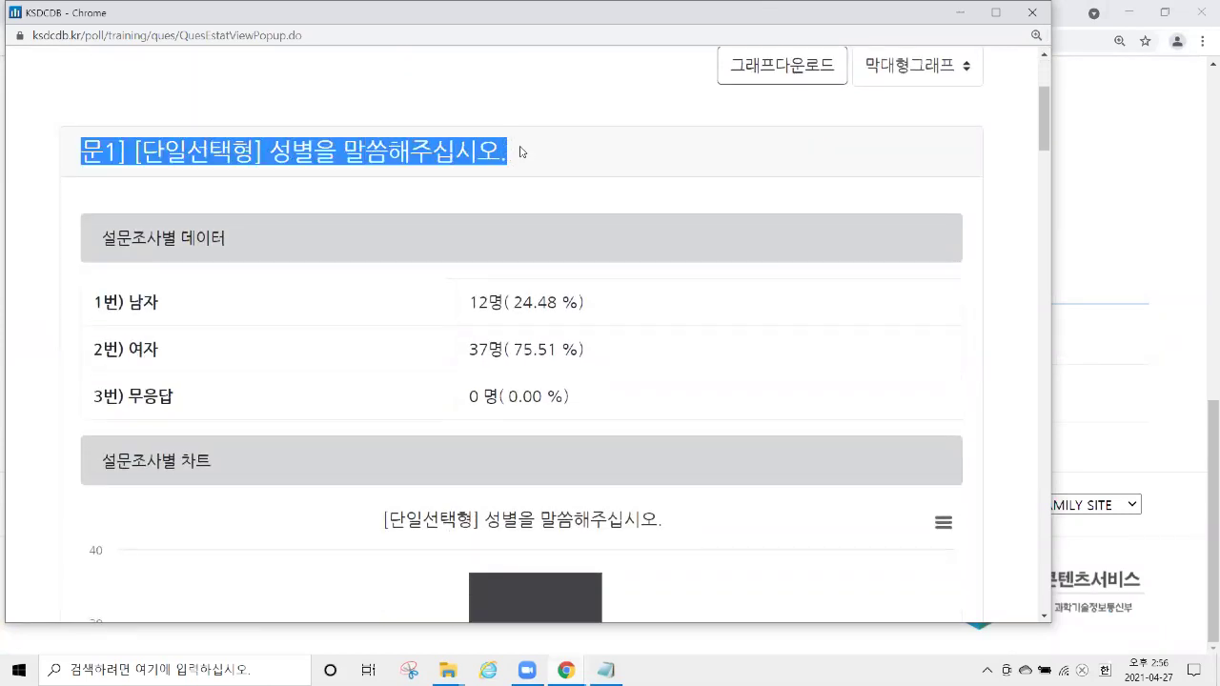
left_click_drag(88, 303, 598, 419)
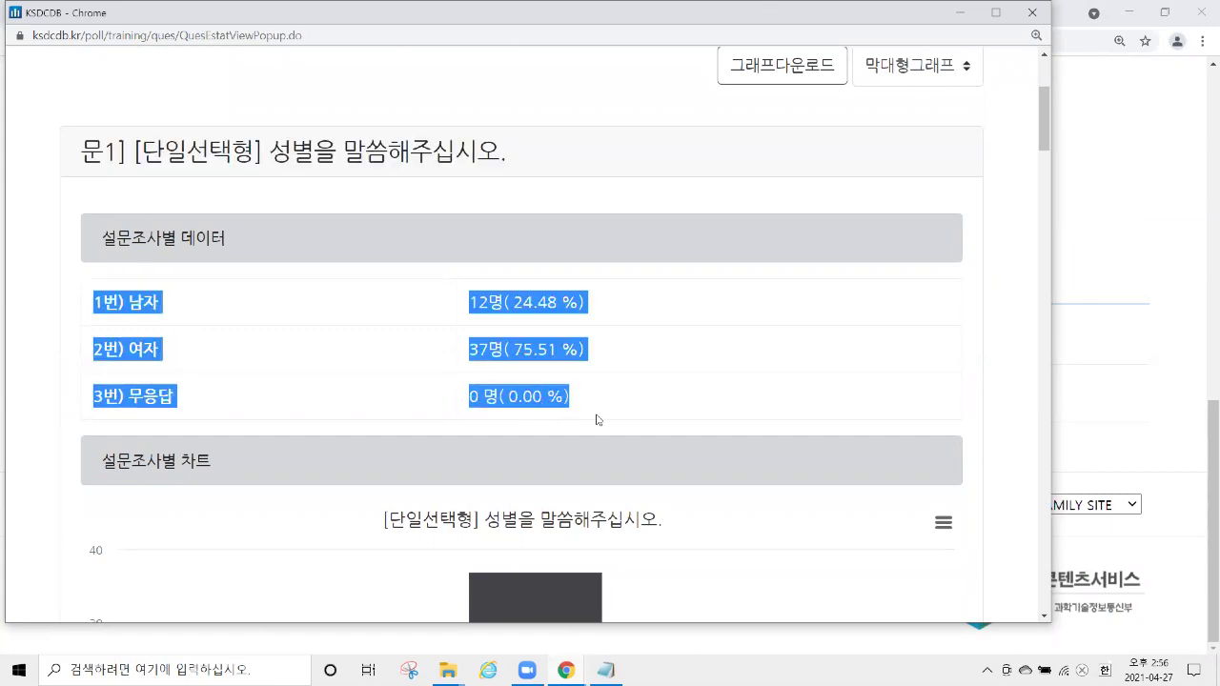
scroll(582, 282, "down", 1)
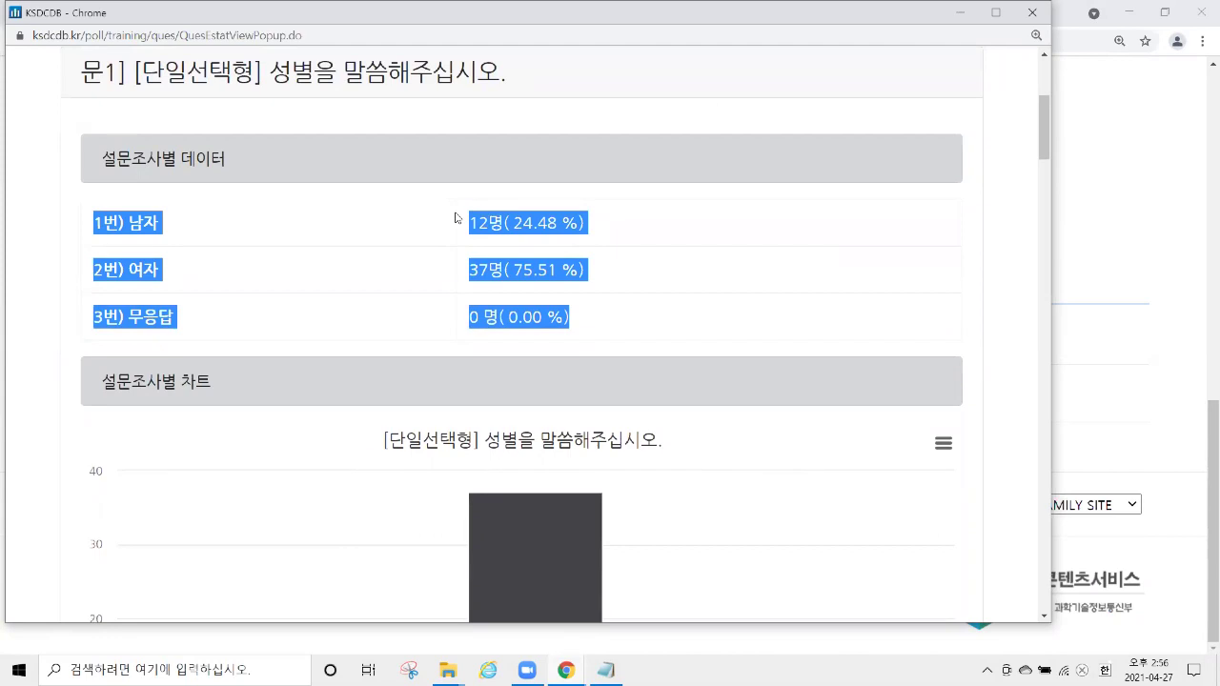
left_click(442, 212)
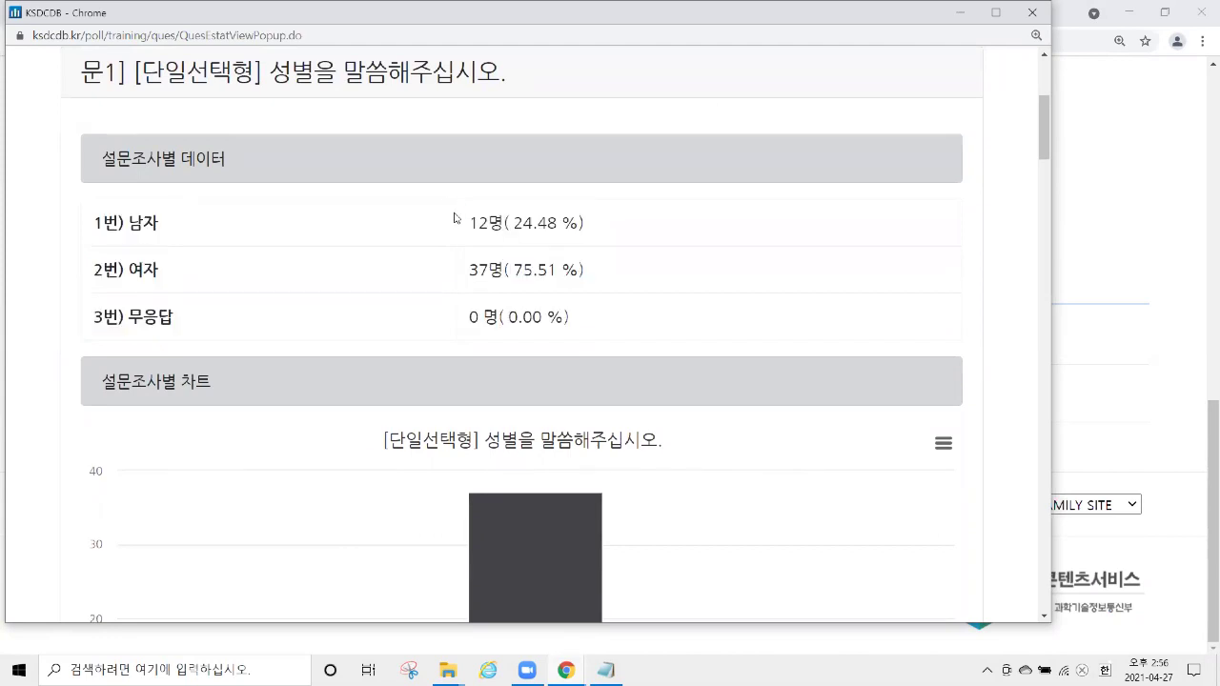
scroll(644, 250, "down", 3)
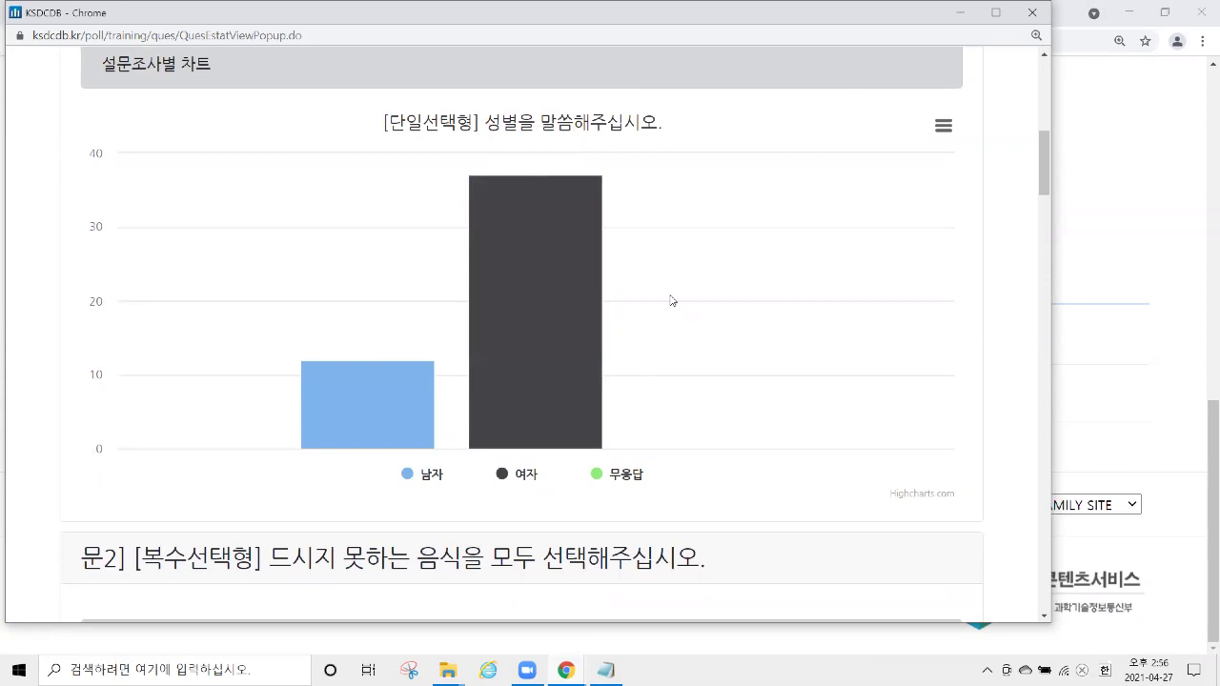
left_click(944, 126)
scroll(868, 277, "up", 6)
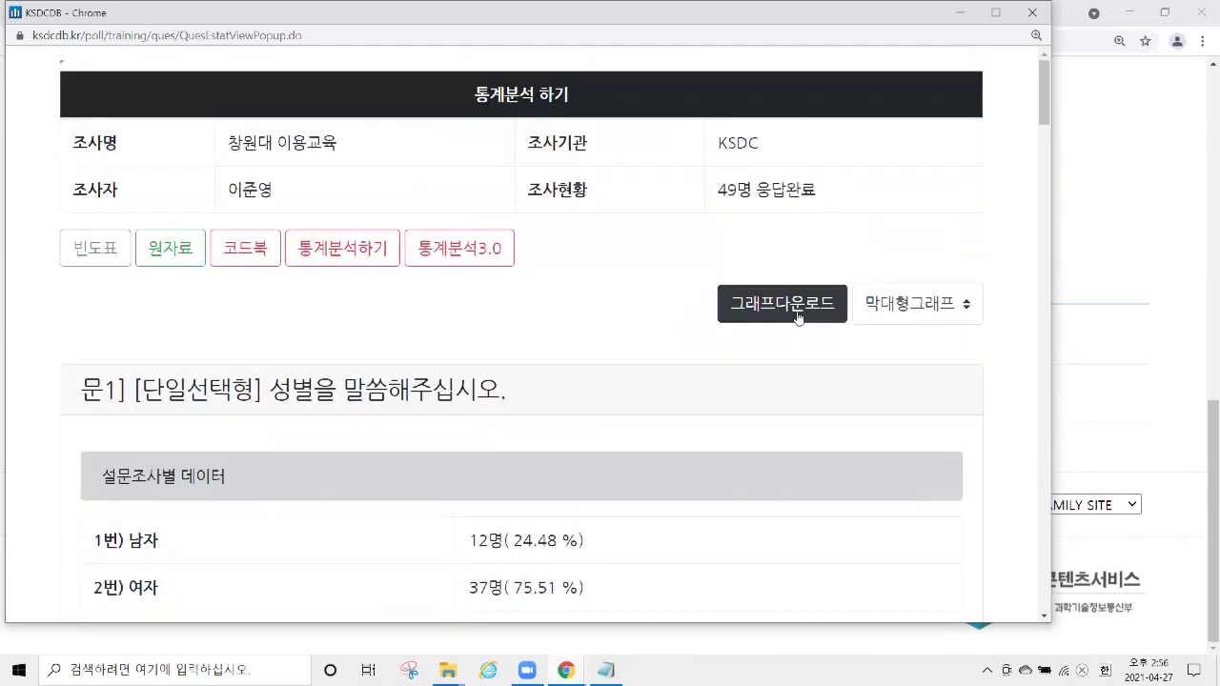
Download all questions' bar charts as chart.png and view it in Photos.
left_click(800, 314)
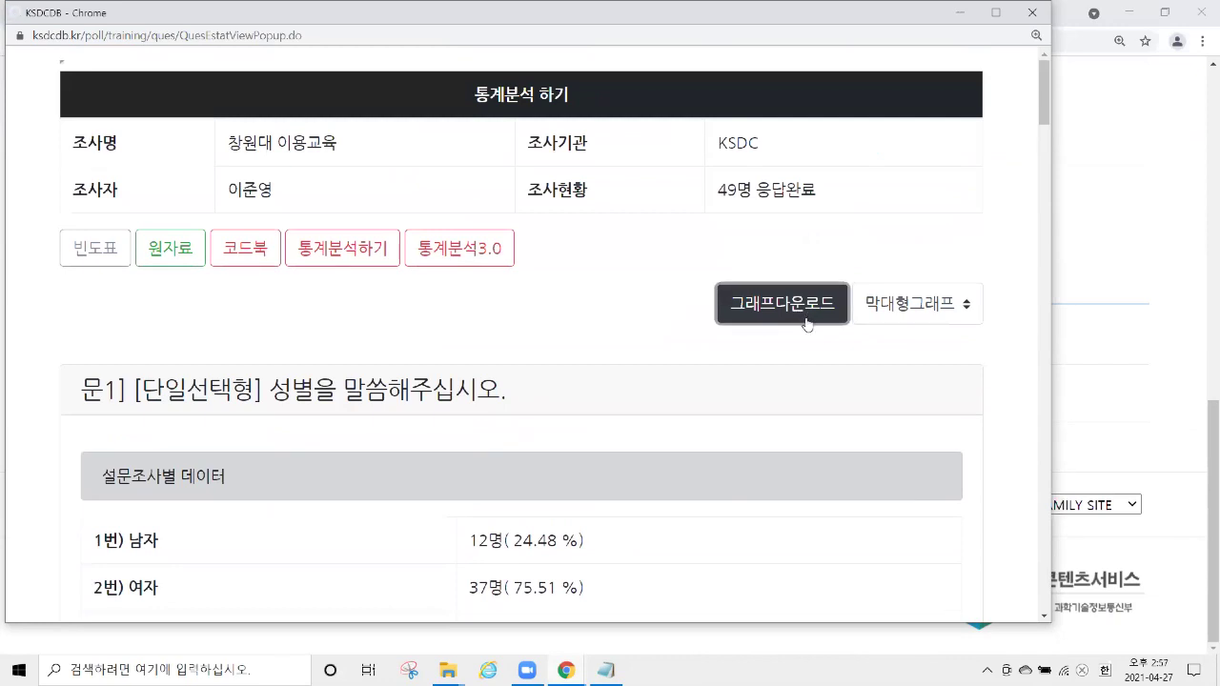
left_click(825, 301)
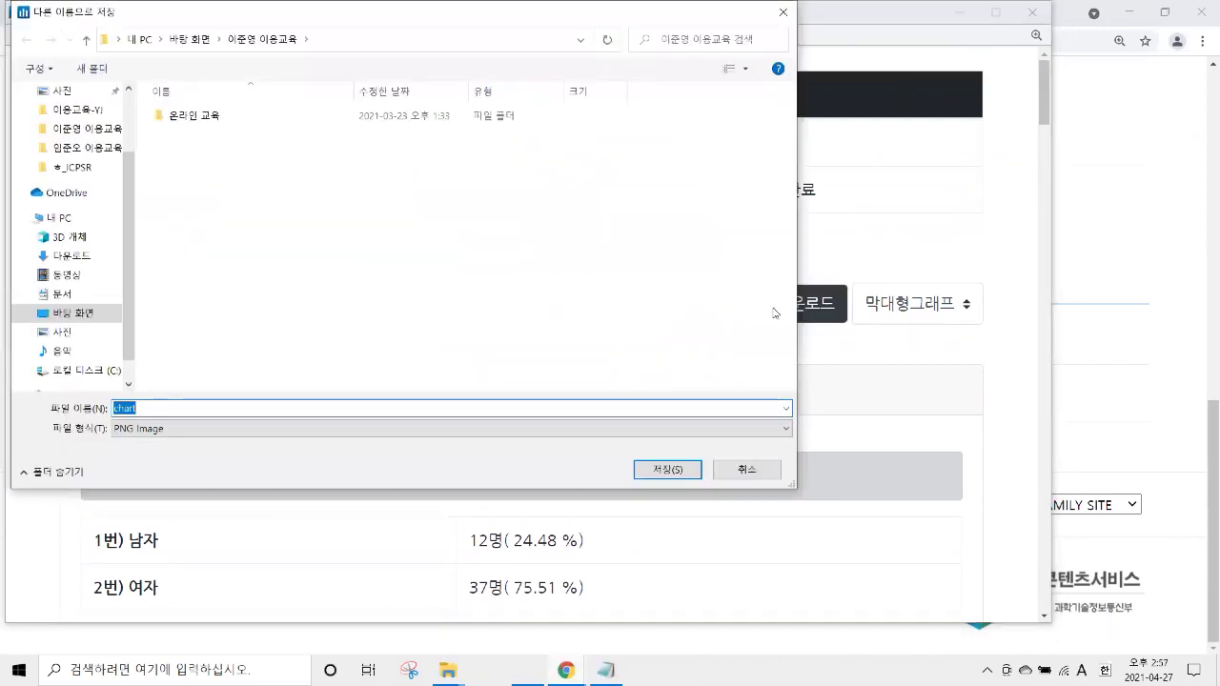
left_click(679, 480)
left_click(87, 600)
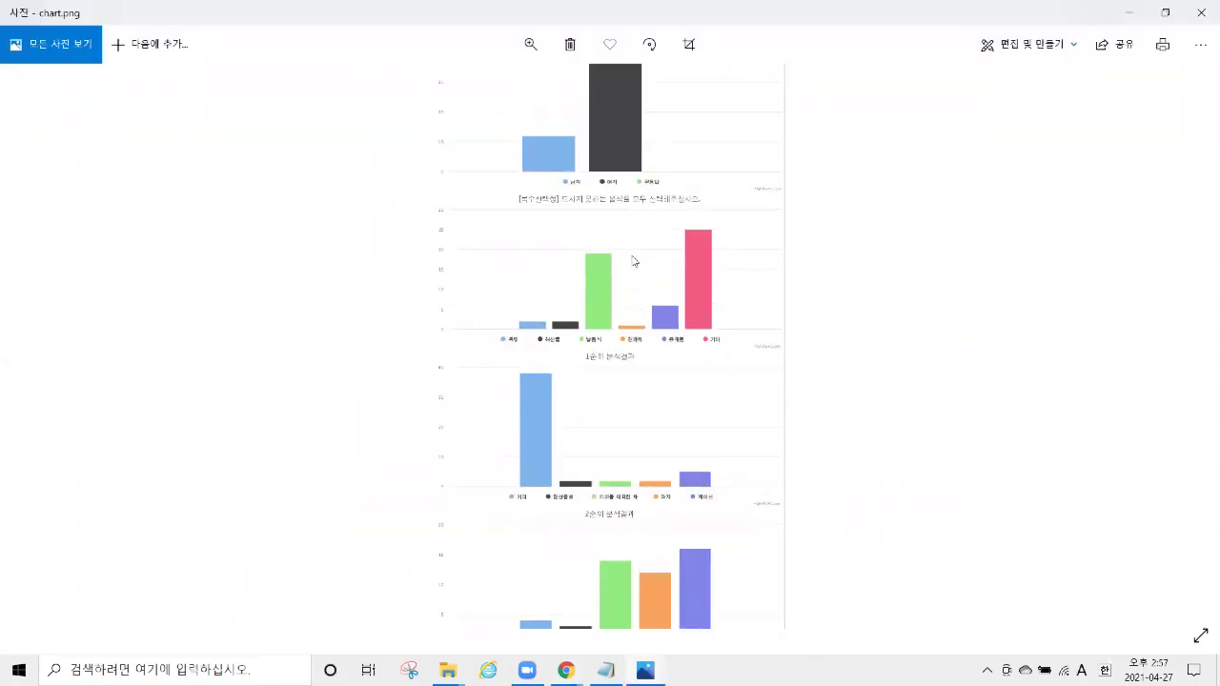
scroll(633, 260, "up", 5)
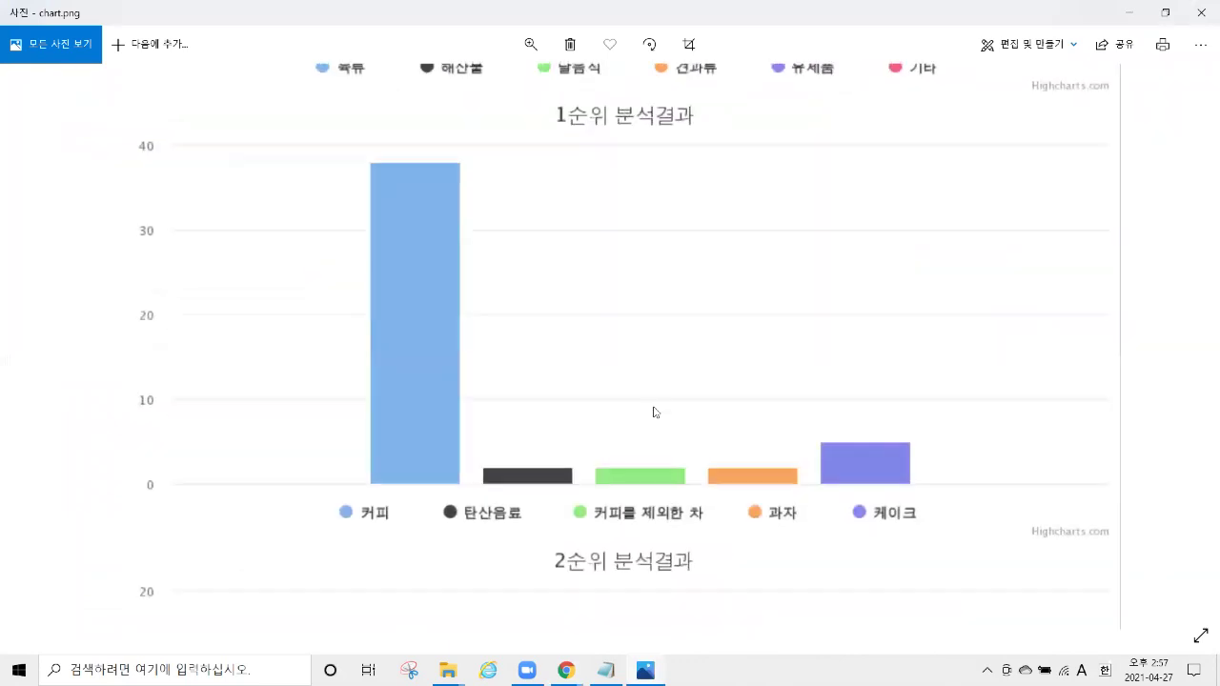
scroll(655, 411, "down", 3)
scroll(659, 400, "down", 1)
scroll(714, 191, "up", 1)
left_click(1201, 12)
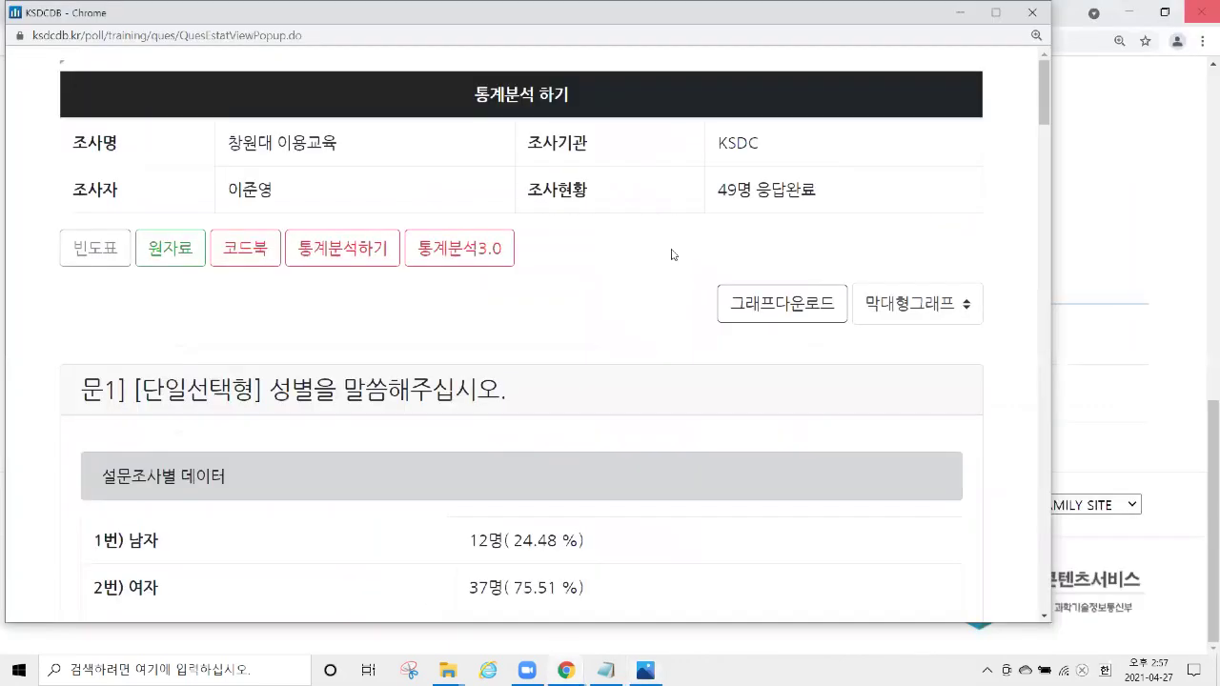
scroll(585, 324, "down", 10)
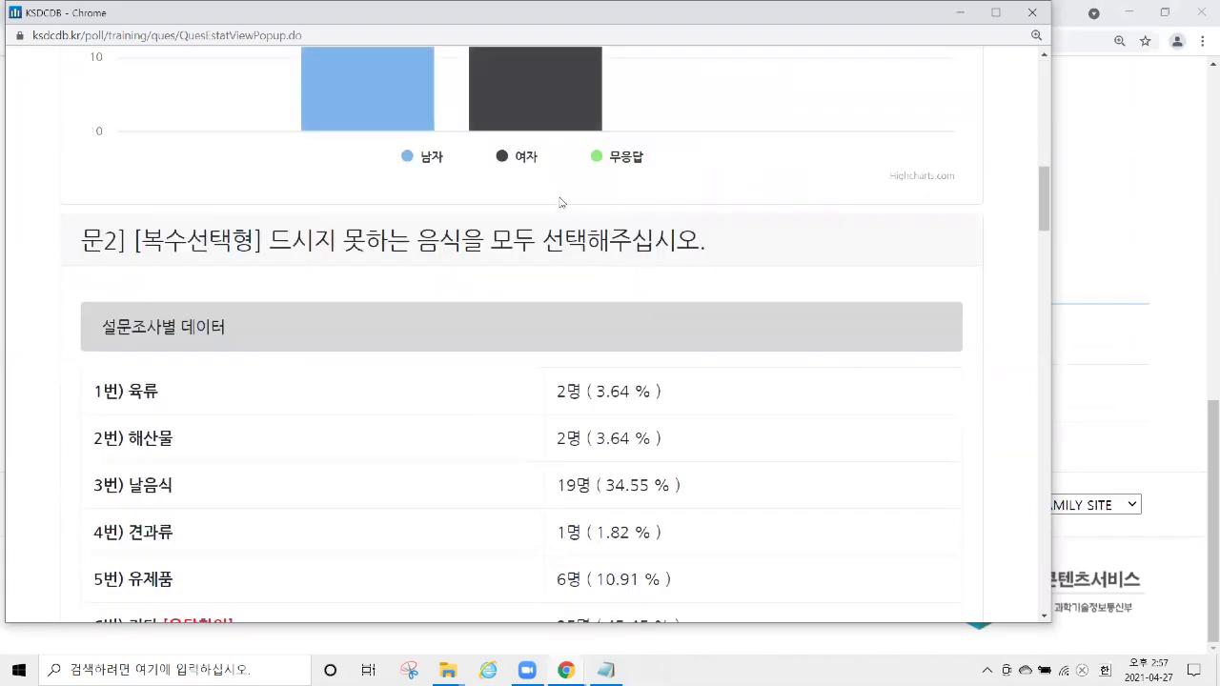
scroll(260, 150, "down", 1)
left_click_drag(121, 162, 613, 199)
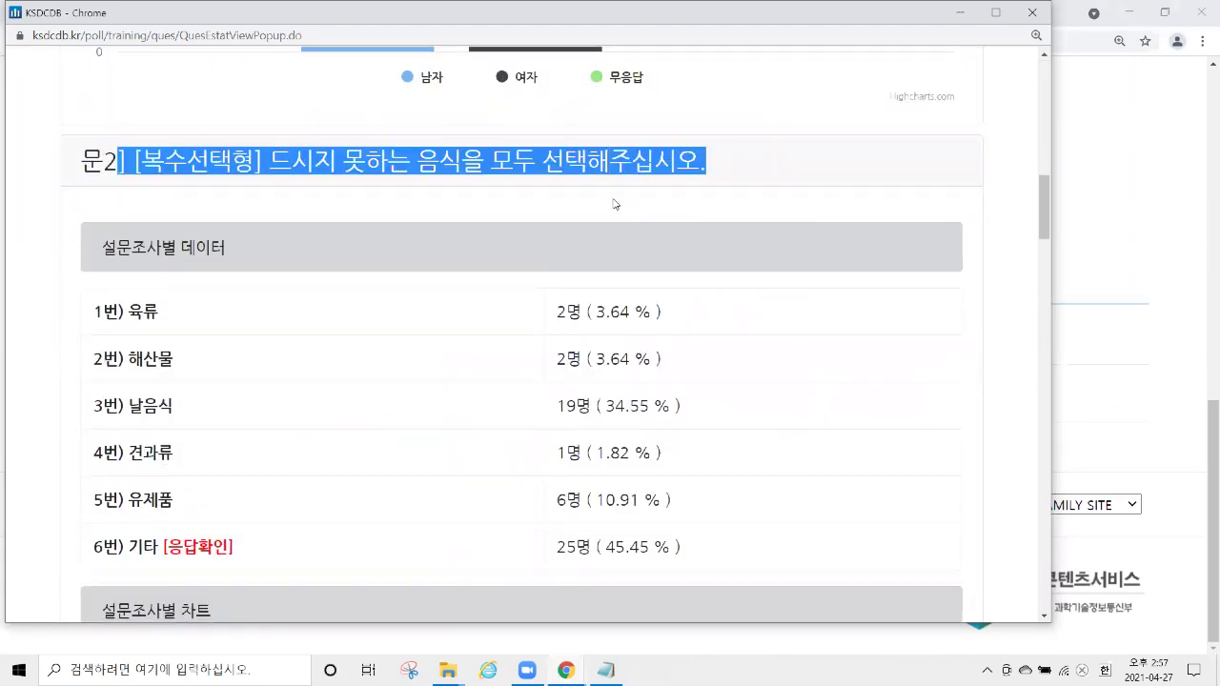
scroll(613, 199, "down", 2)
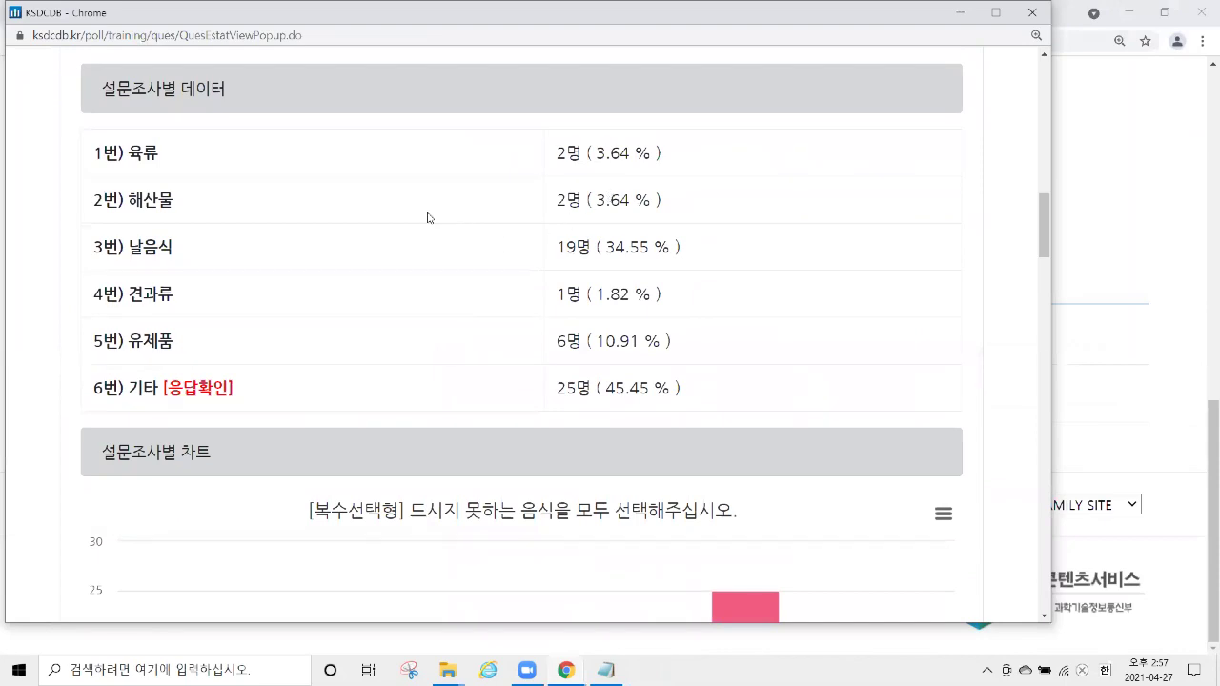
scroll(242, 269, "down", 1)
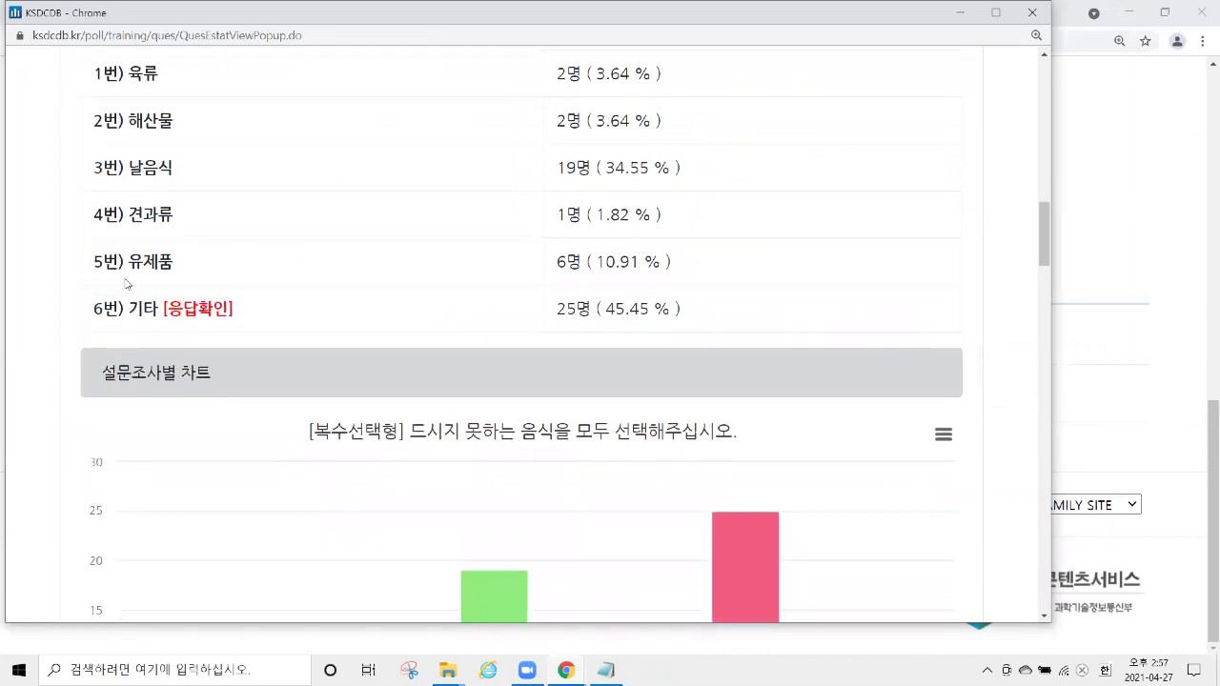
left_click_drag(121, 307, 158, 310)
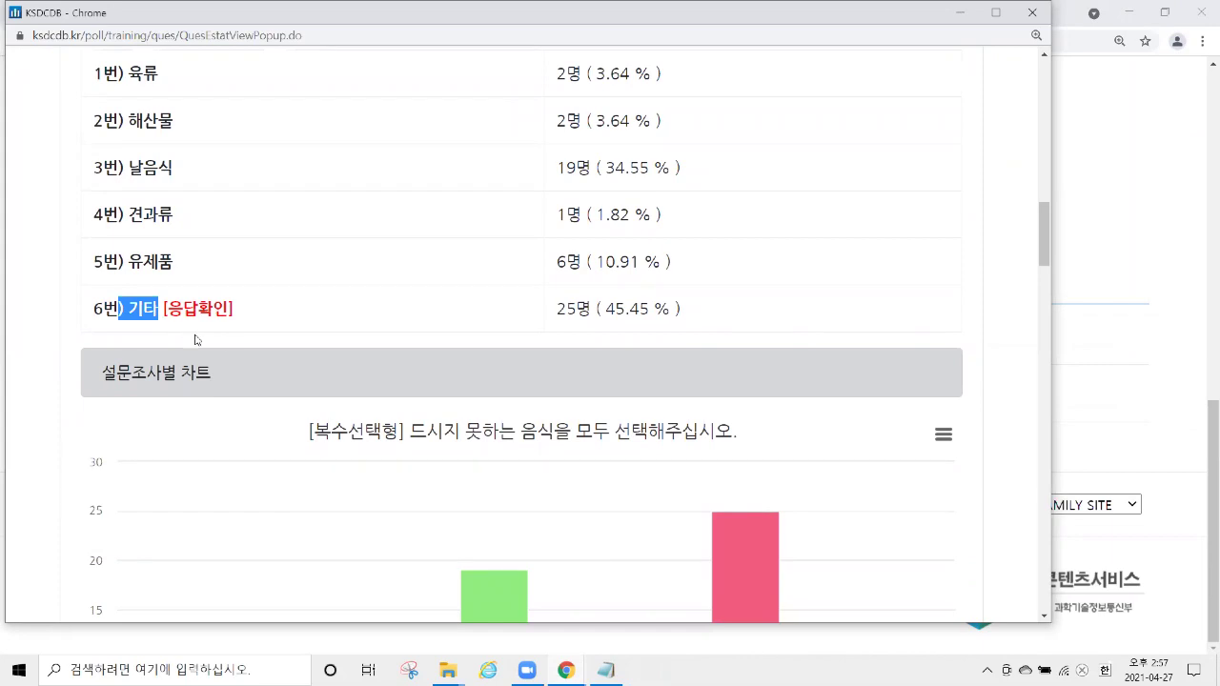
left_click_drag(257, 318, 158, 312)
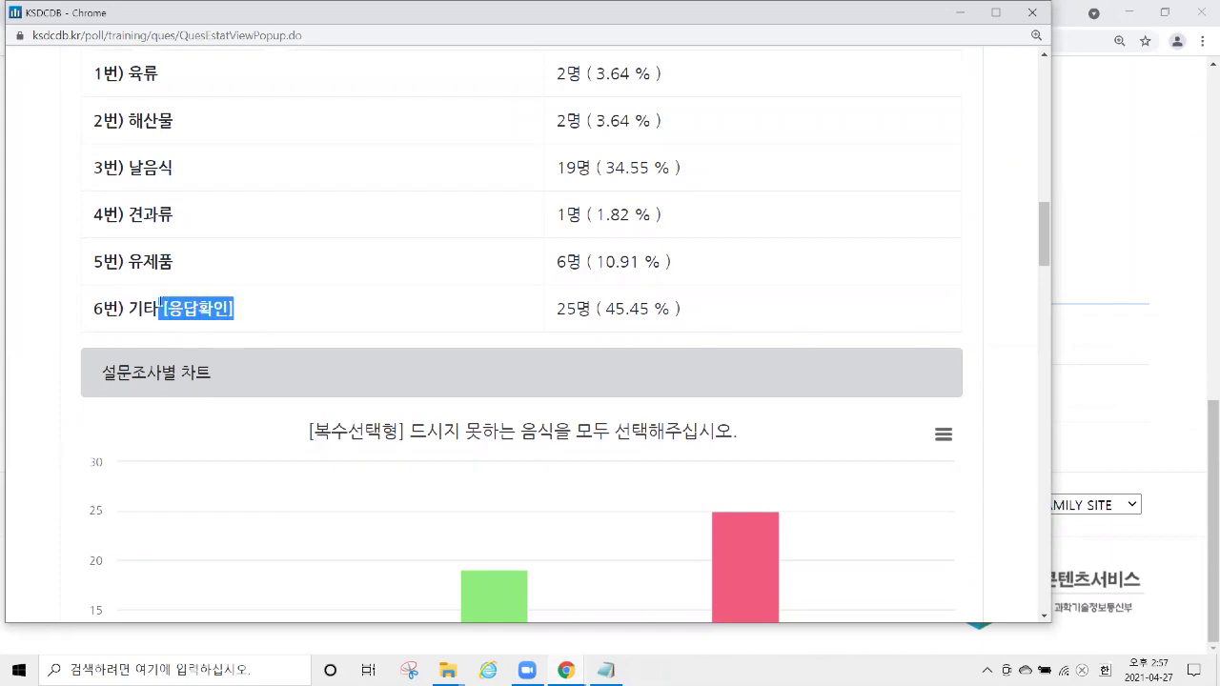
left_click(213, 316)
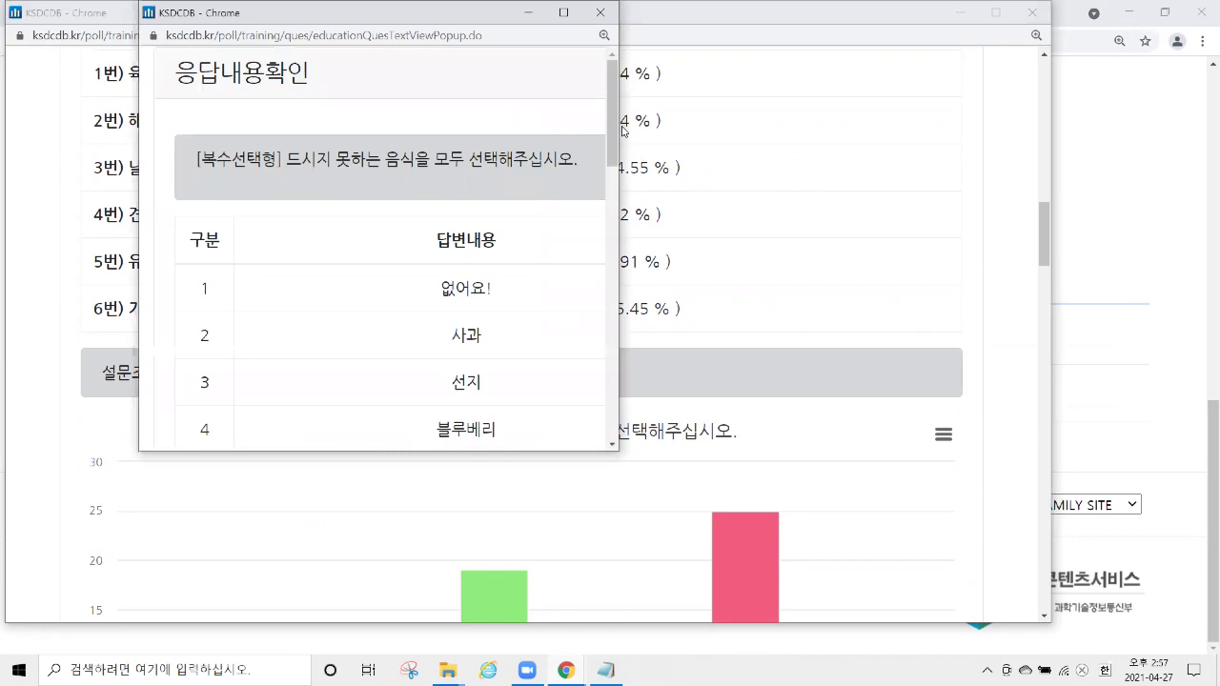
left_click_drag(619, 121, 891, 91)
left_click(861, 12)
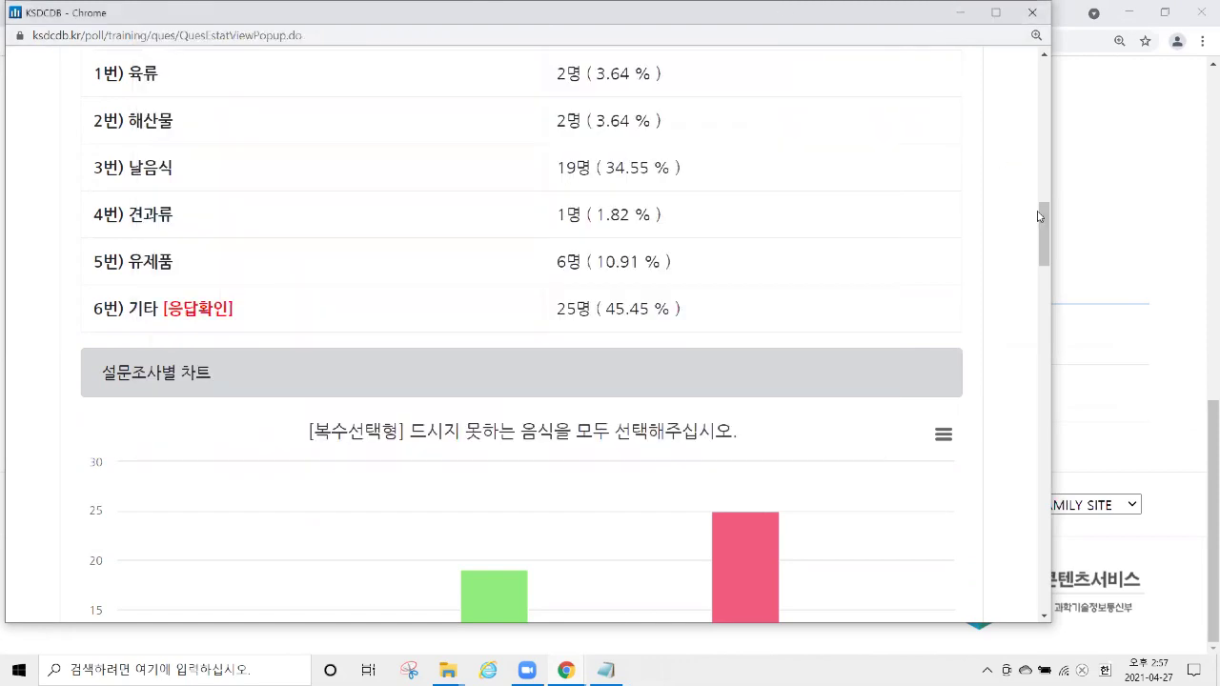
left_click_drag(1039, 216, 1082, 75)
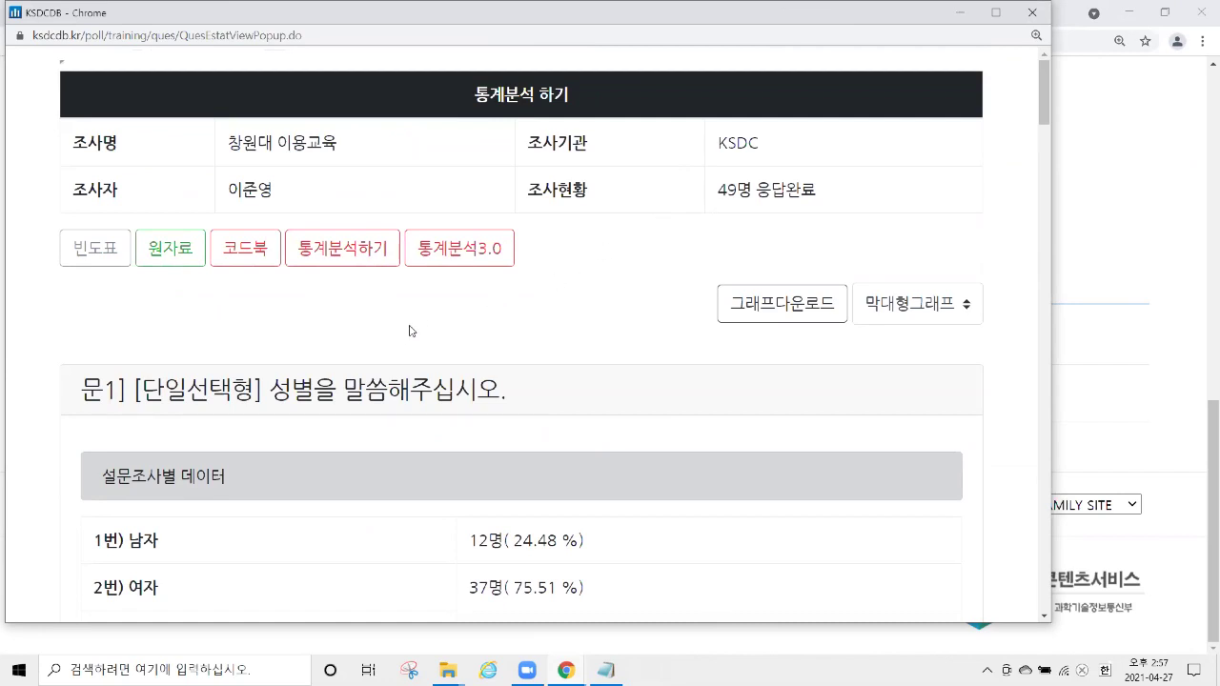
Save the 빈도표 frequency table as result_down.xls and open it in Excel.
left_click(100, 254)
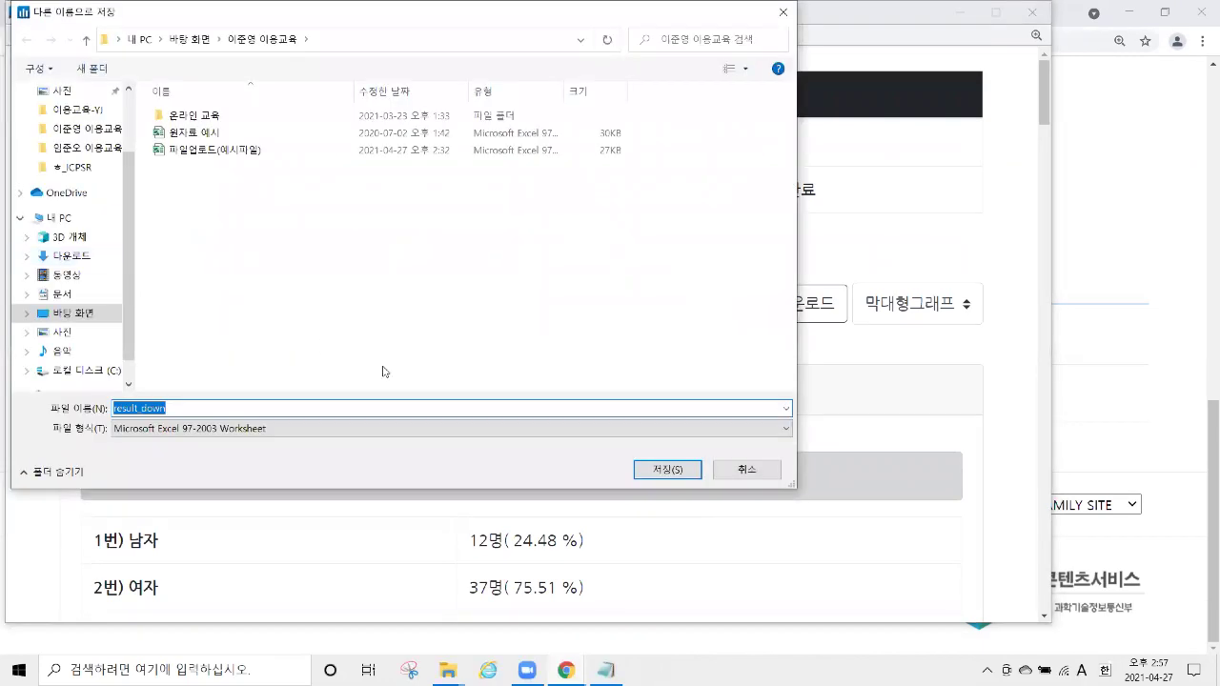
left_click(665, 470)
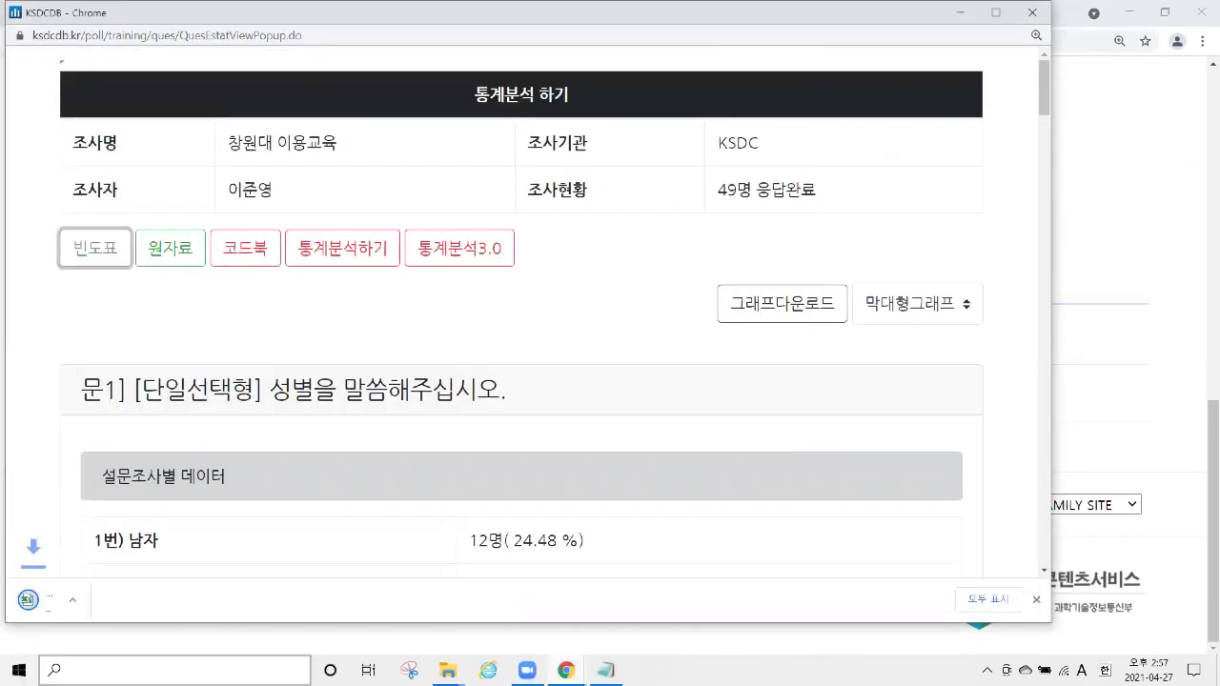
left_click(85, 602)
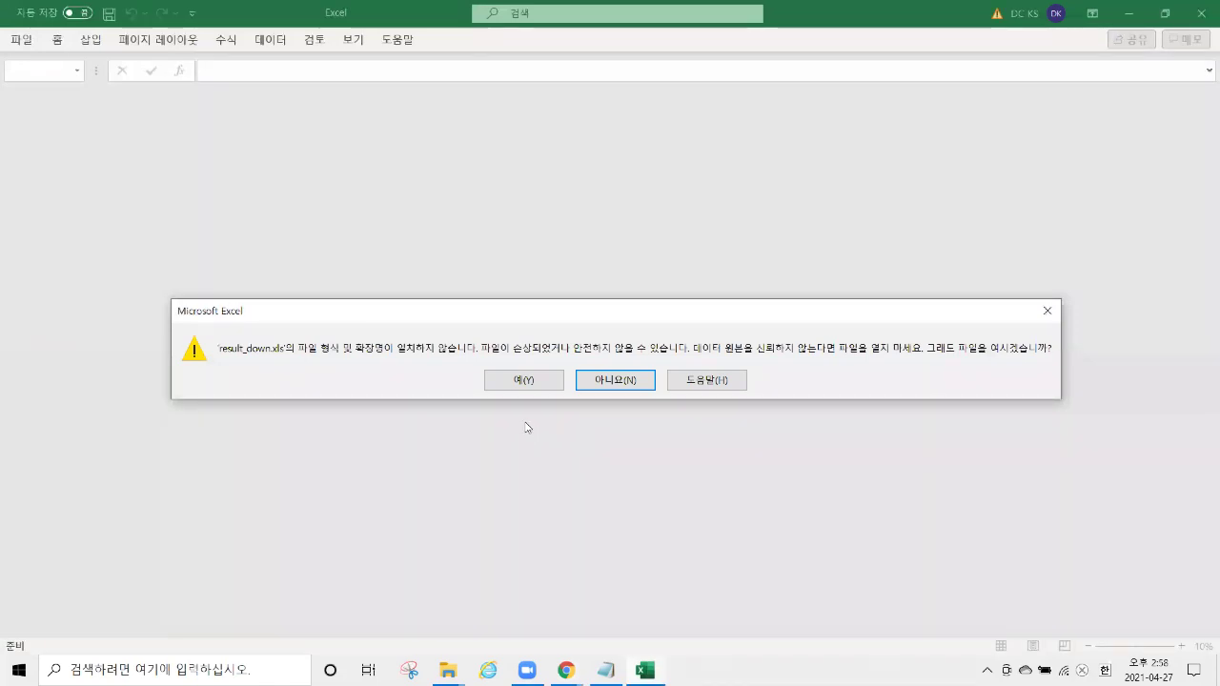
Accept the format warning and review result_down's per-question counts, percentages and free-text answers.
left_click(505, 381)
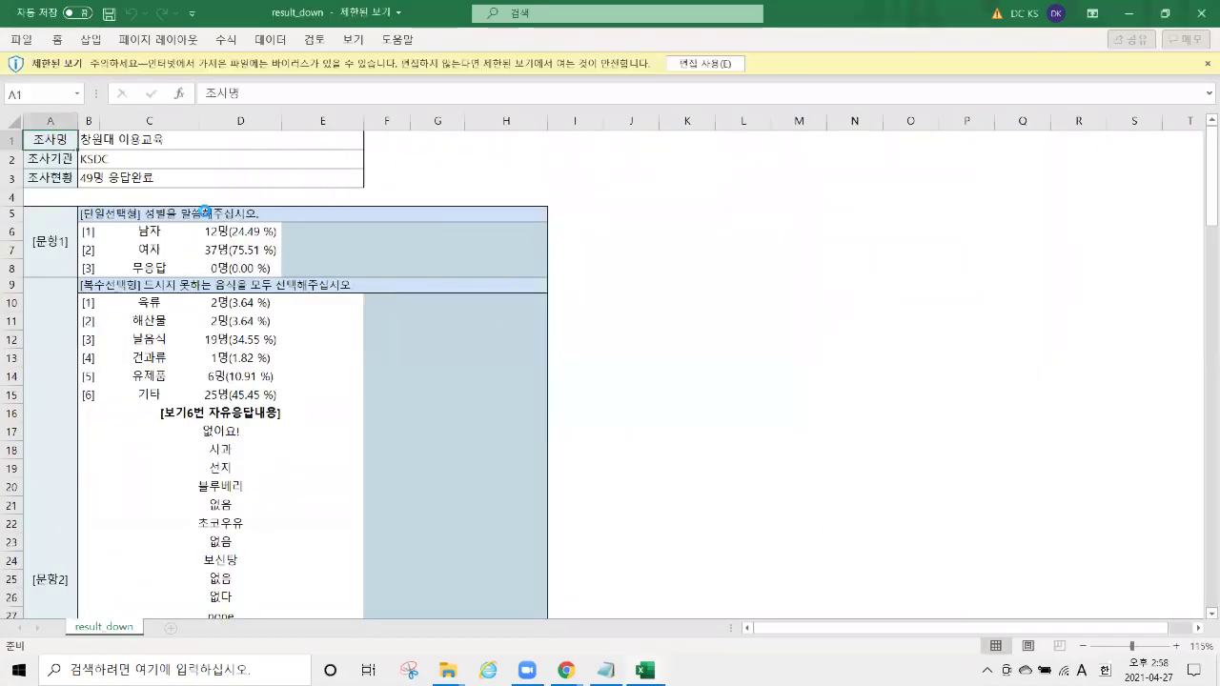
left_click(316, 268)
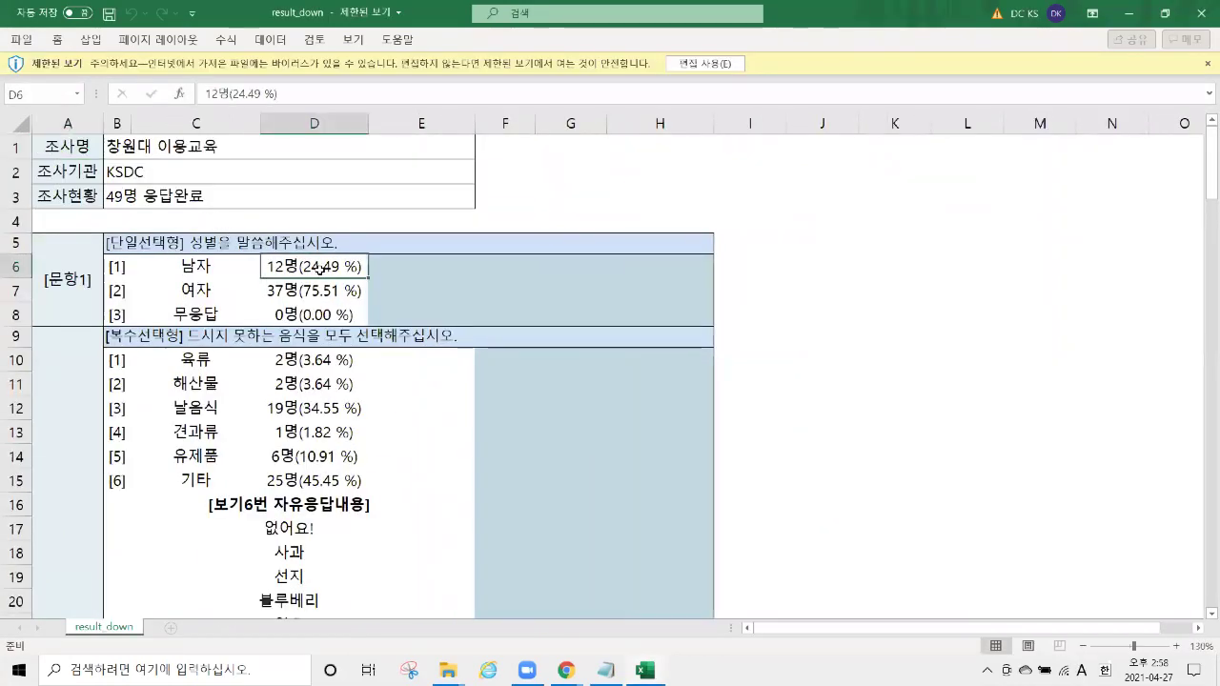
left_click(217, 268)
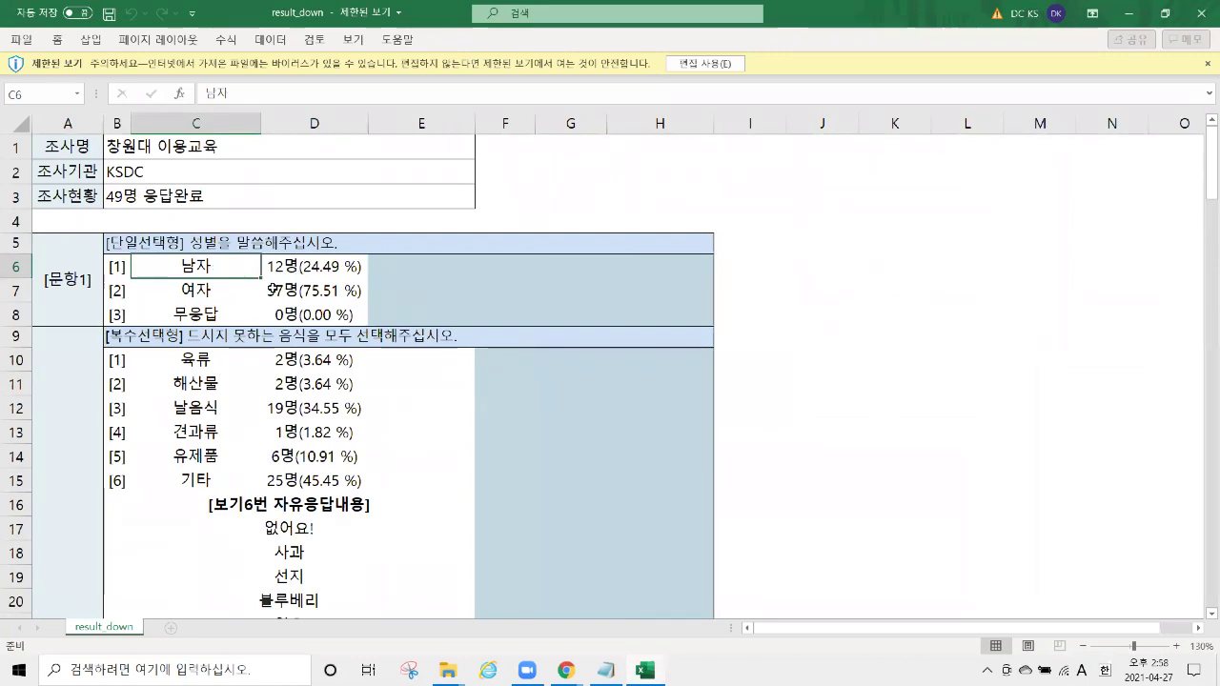
left_click_drag(218, 268, 324, 314)
scroll(324, 315, "down", 1)
left_click_drag(200, 284, 353, 400)
scroll(536, 315, "down", 7)
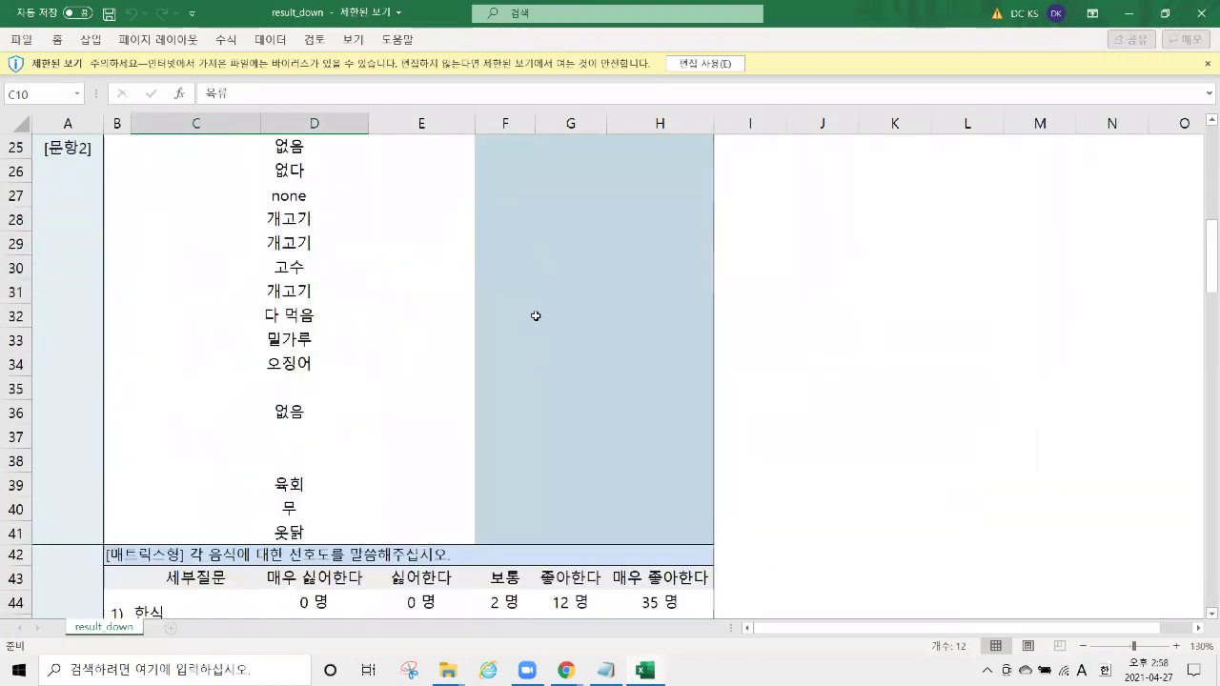
scroll(535, 316, "down", 10)
scroll(511, 295, "up", 3)
left_click_drag(197, 290, 442, 452)
scroll(370, 324, "down", 6)
scroll(177, 293, "down", 4)
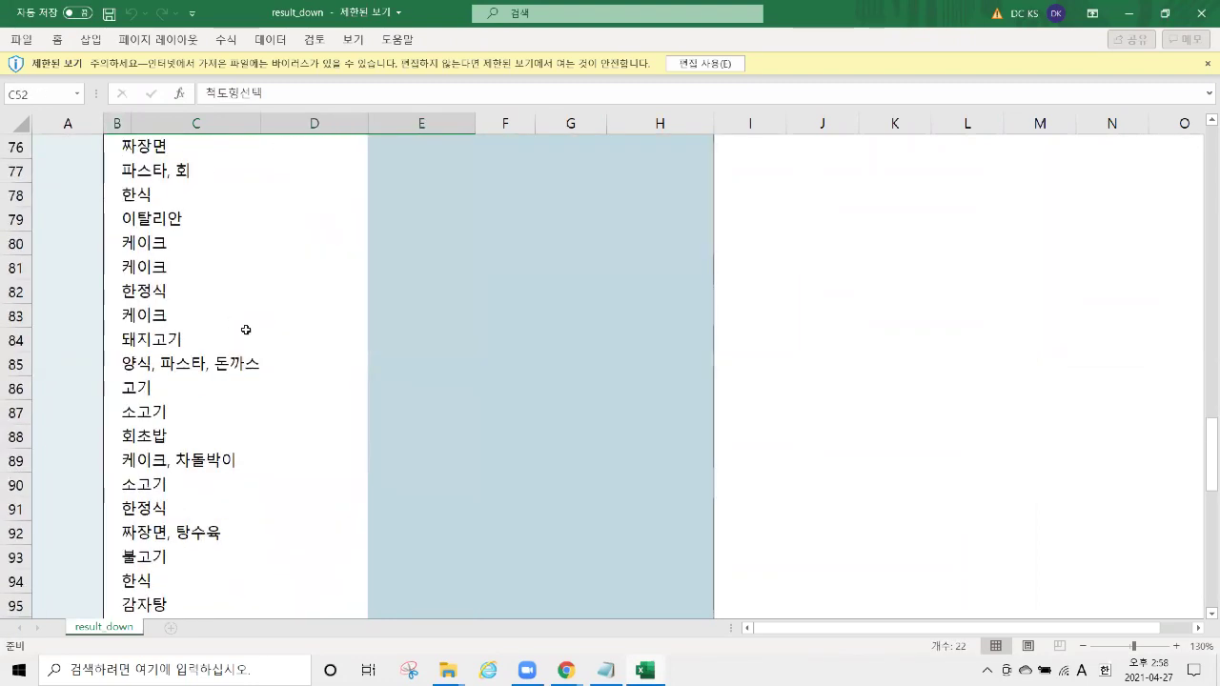
scroll(245, 327, "up", 20)
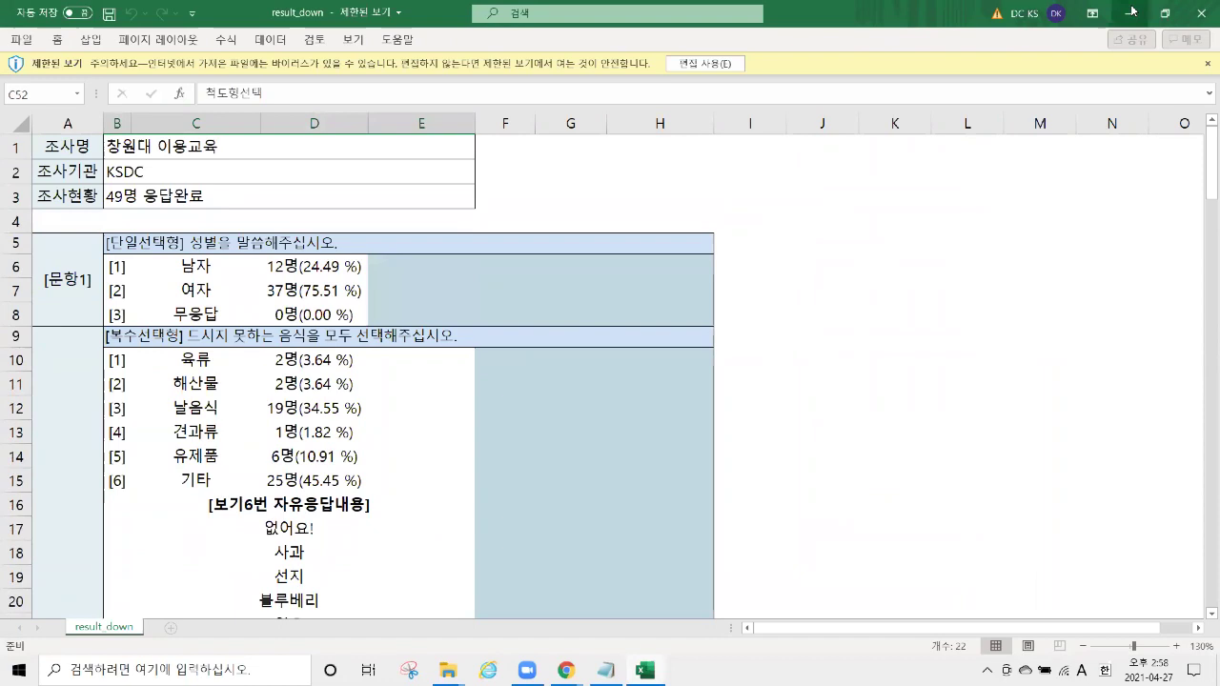
Save the 원자료 raw responses as rawdata.xls and open it in Excel.
left_click(1129, 13)
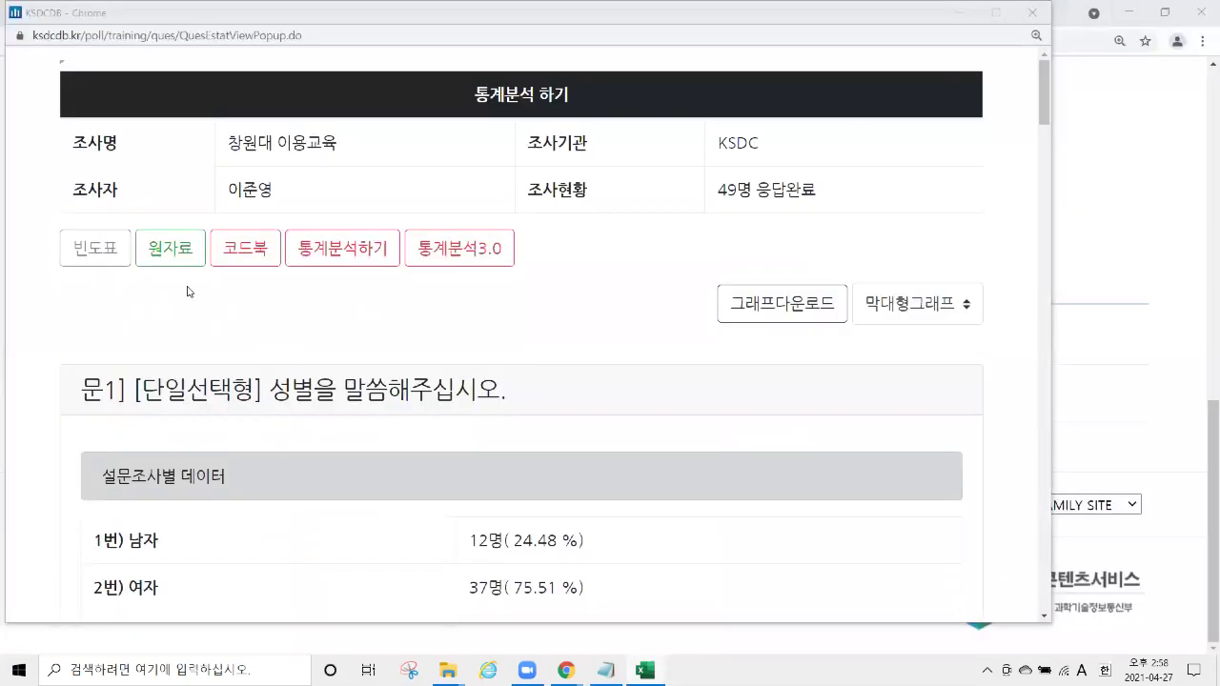
left_click(174, 266)
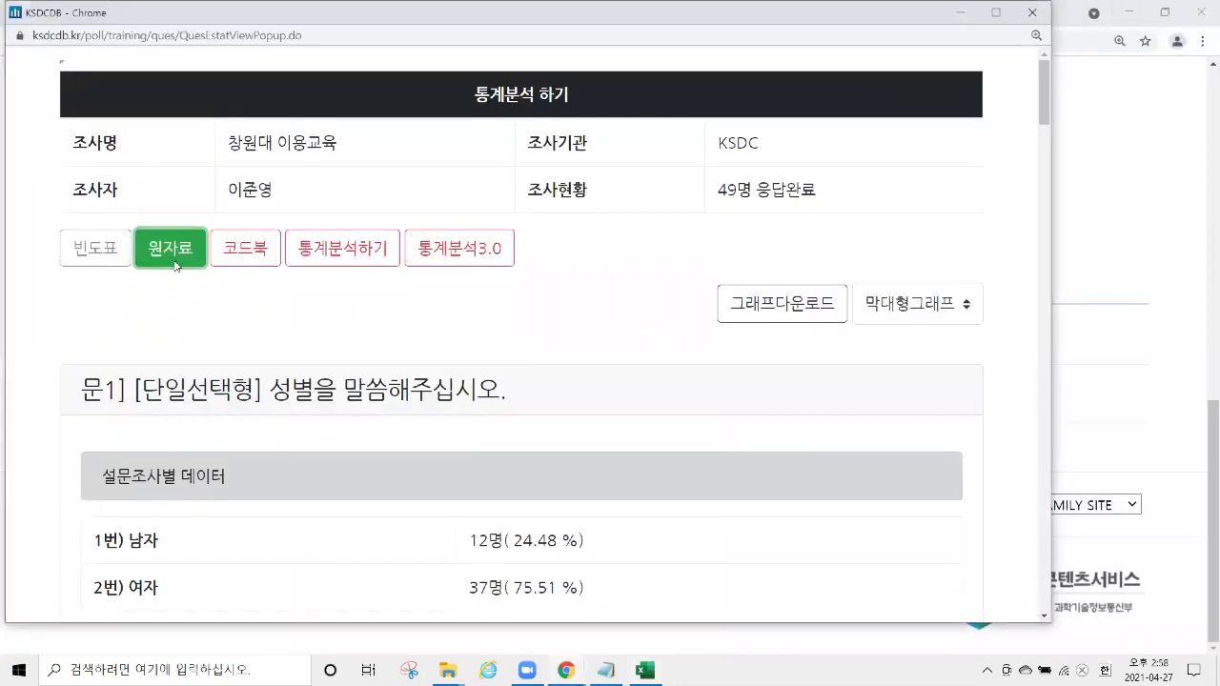
left_click(681, 473)
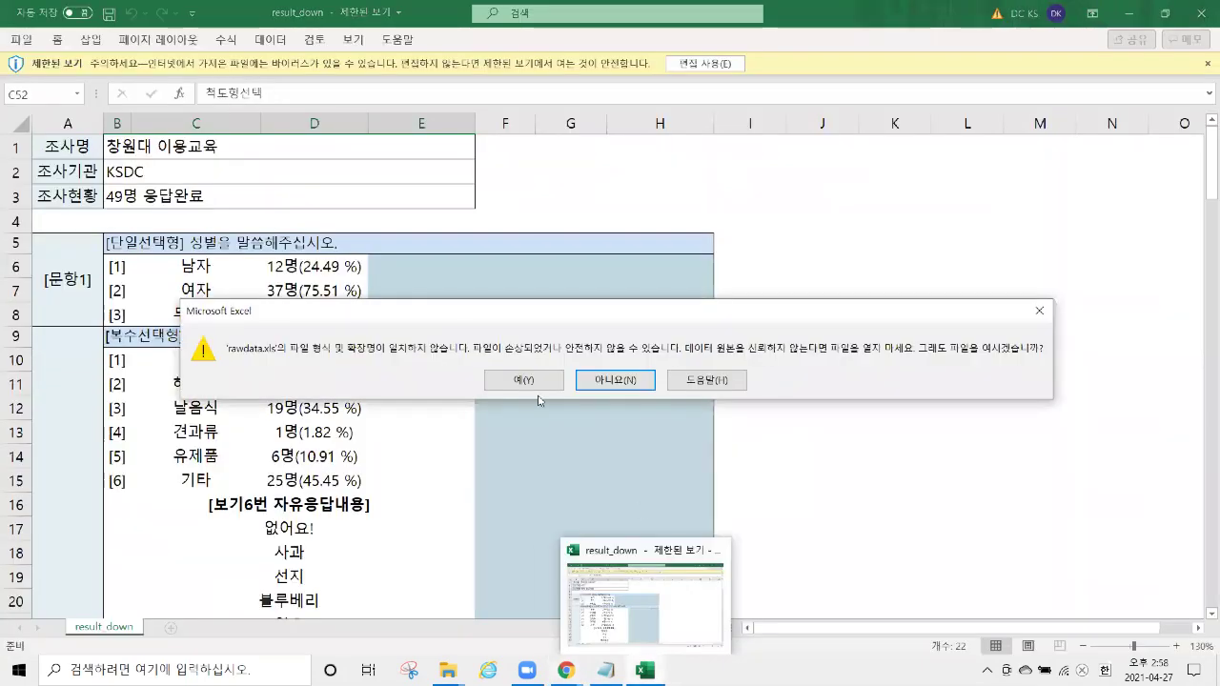
left_click(515, 377)
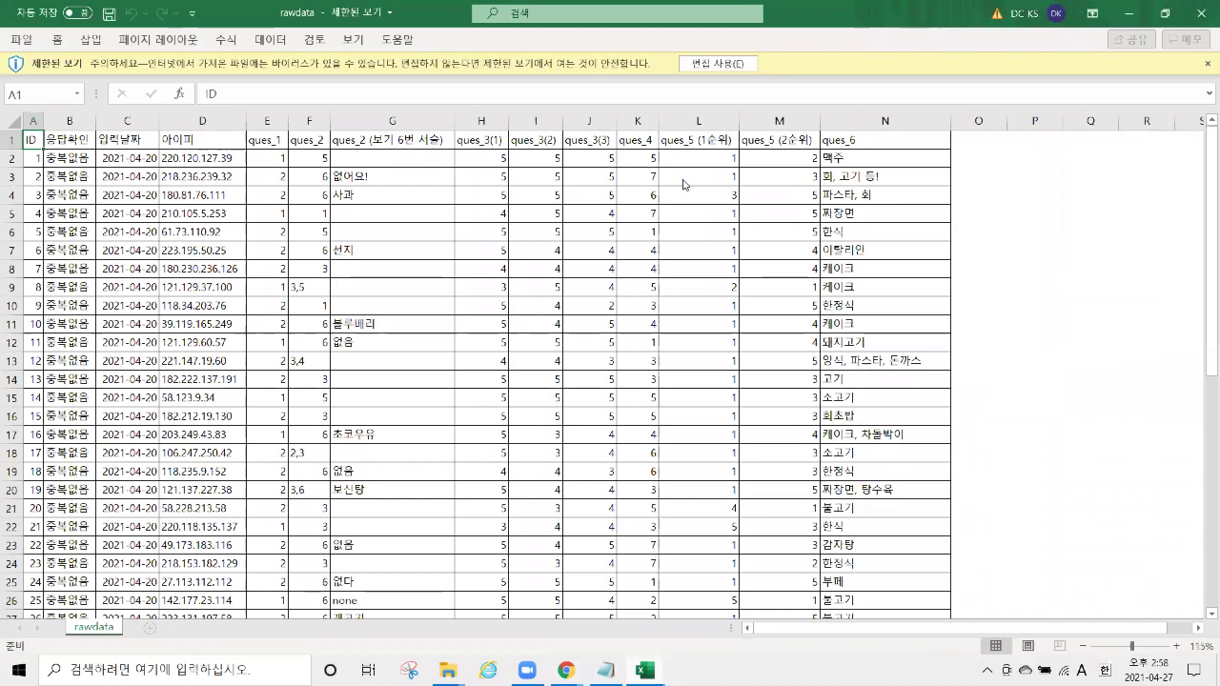
Enable editing in rawdata, select the question score cells H2:M14, then minimize it.
scroll(682, 184, "up", 1, "ctrl")
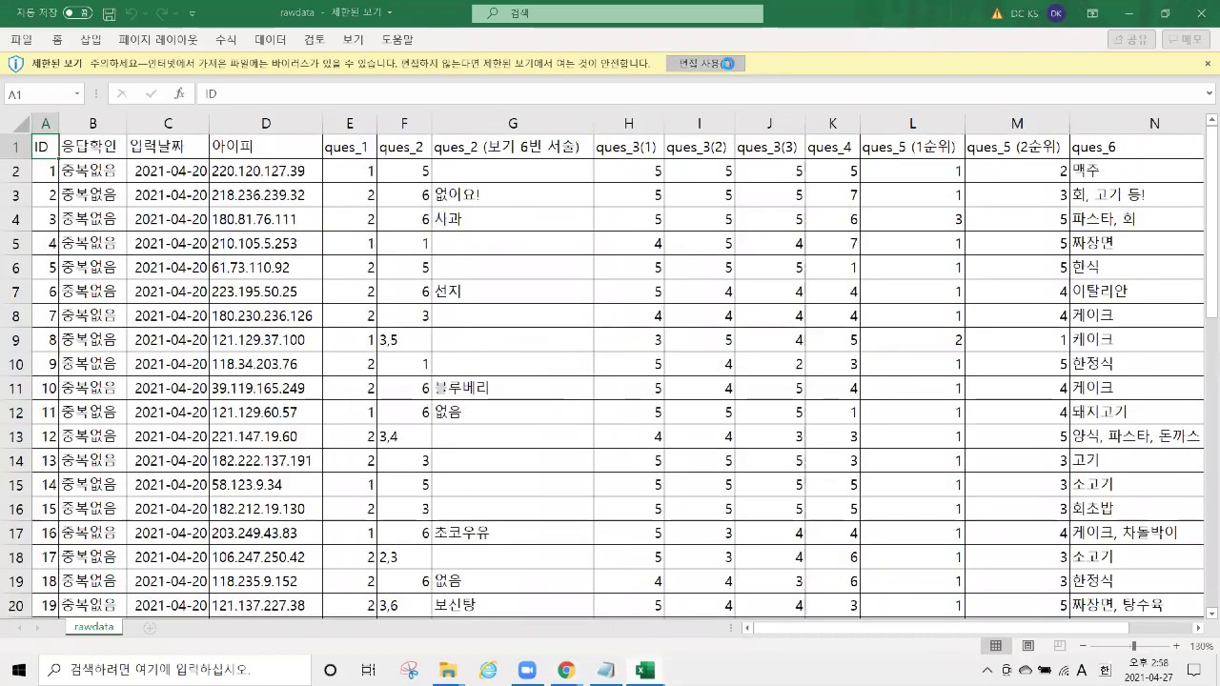
left_click(705, 63)
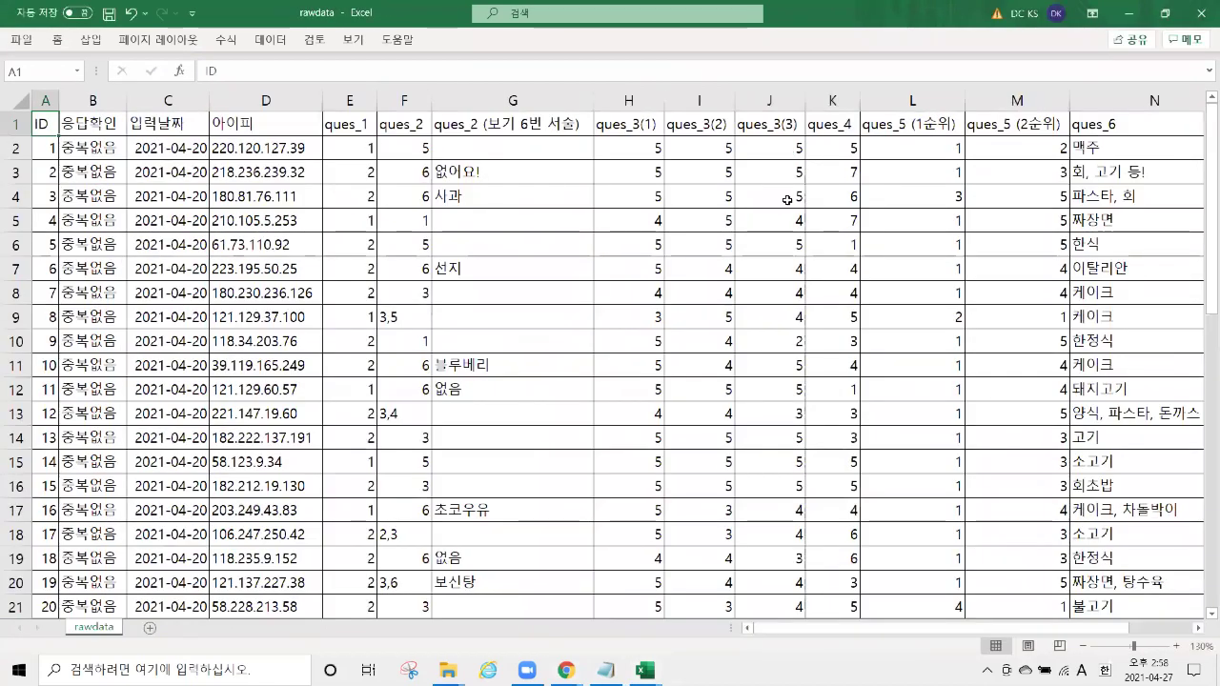
left_click_drag(841, 629, 910, 637)
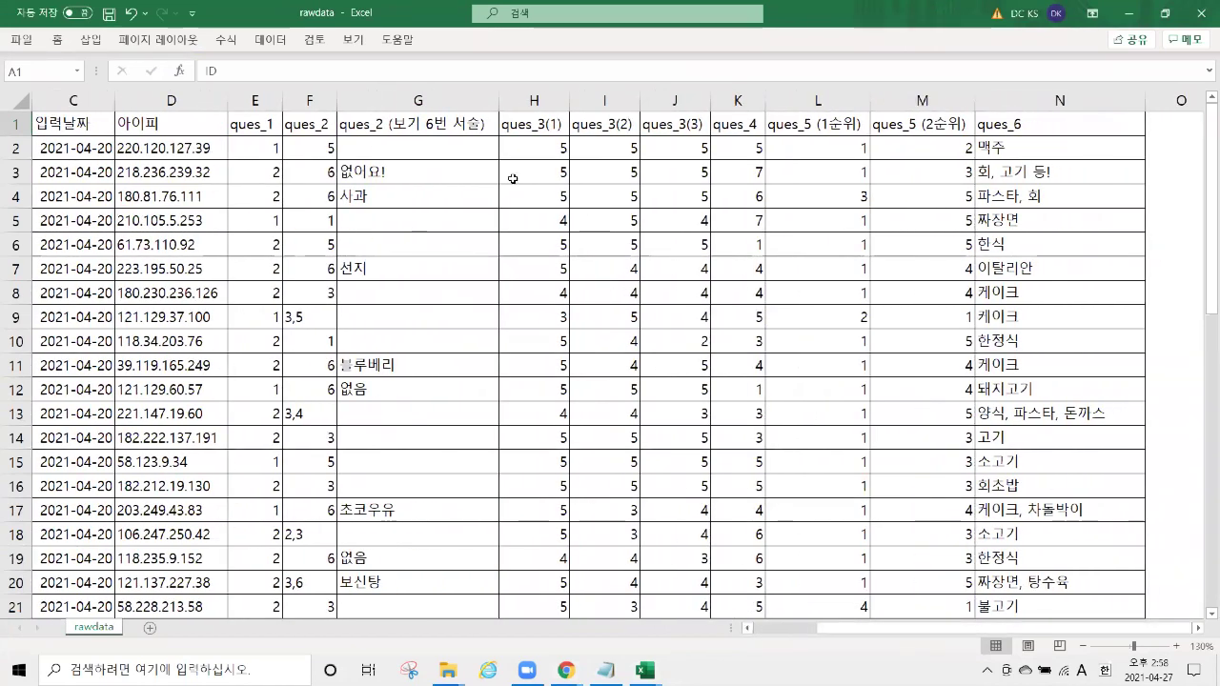
left_click_drag(539, 147, 959, 533)
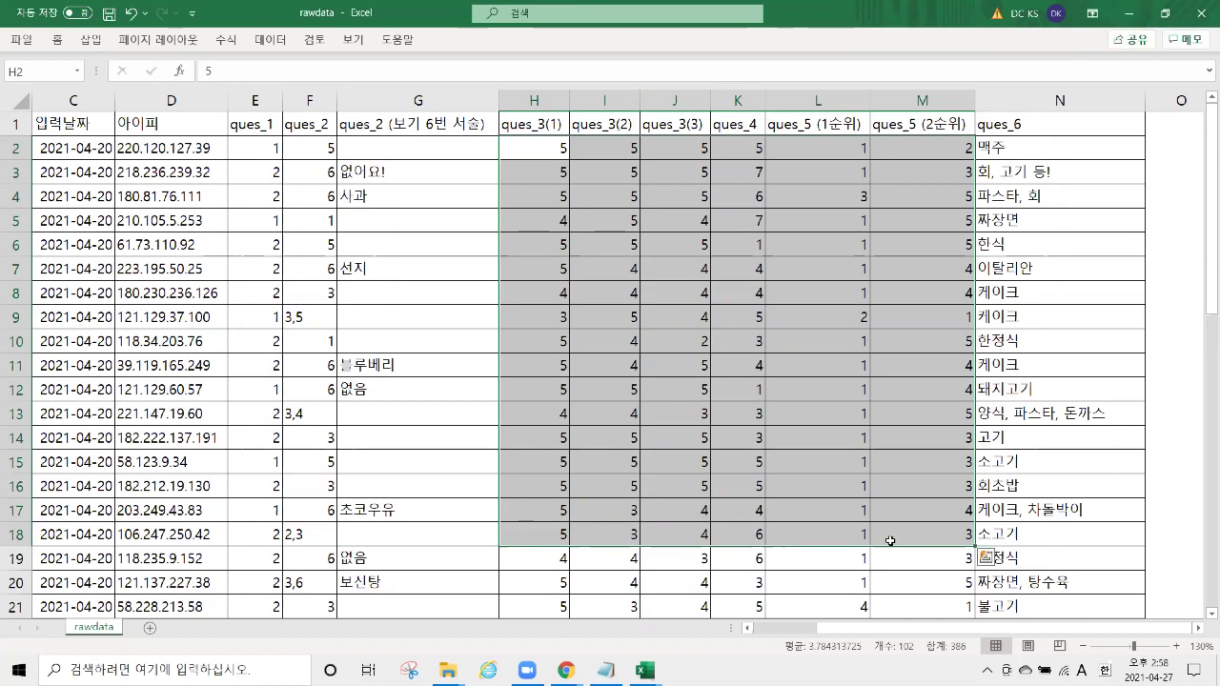
left_click(1128, 13)
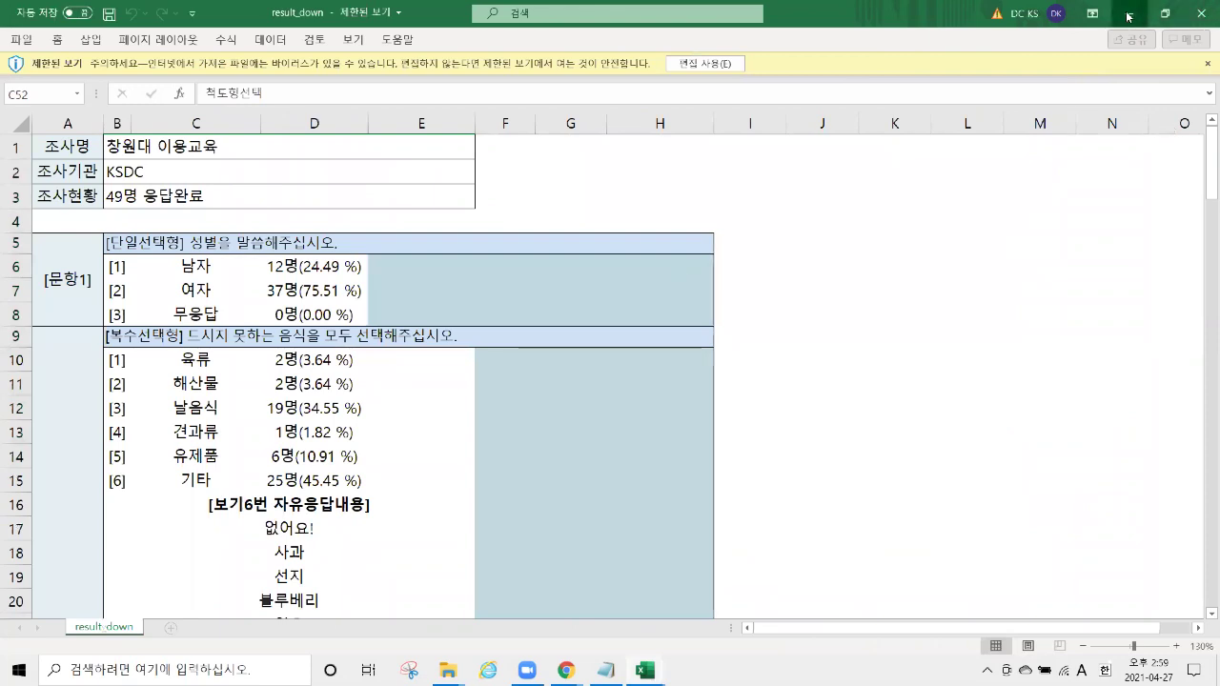
Minimize the result_down workbook to bring the KSDC DB statistics popup forward.
left_click(1128, 13)
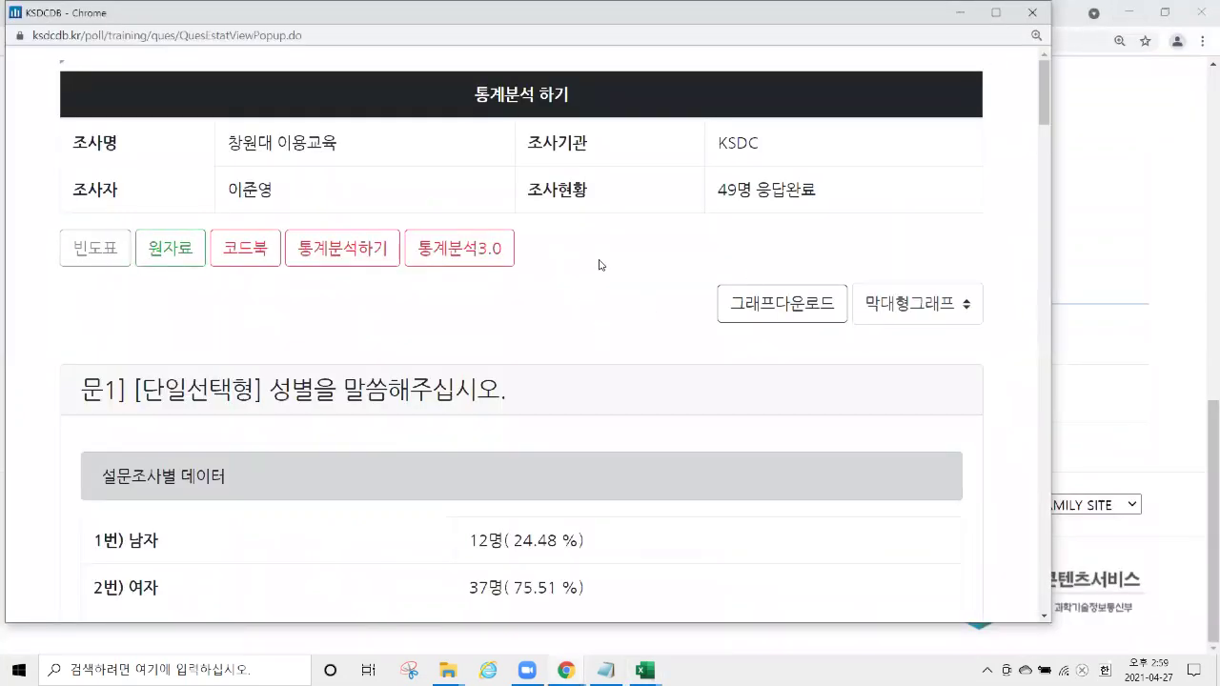
Open E-STAT 3.0 past the insecure-form warning and expand its statistical analysis list.
left_click(489, 263)
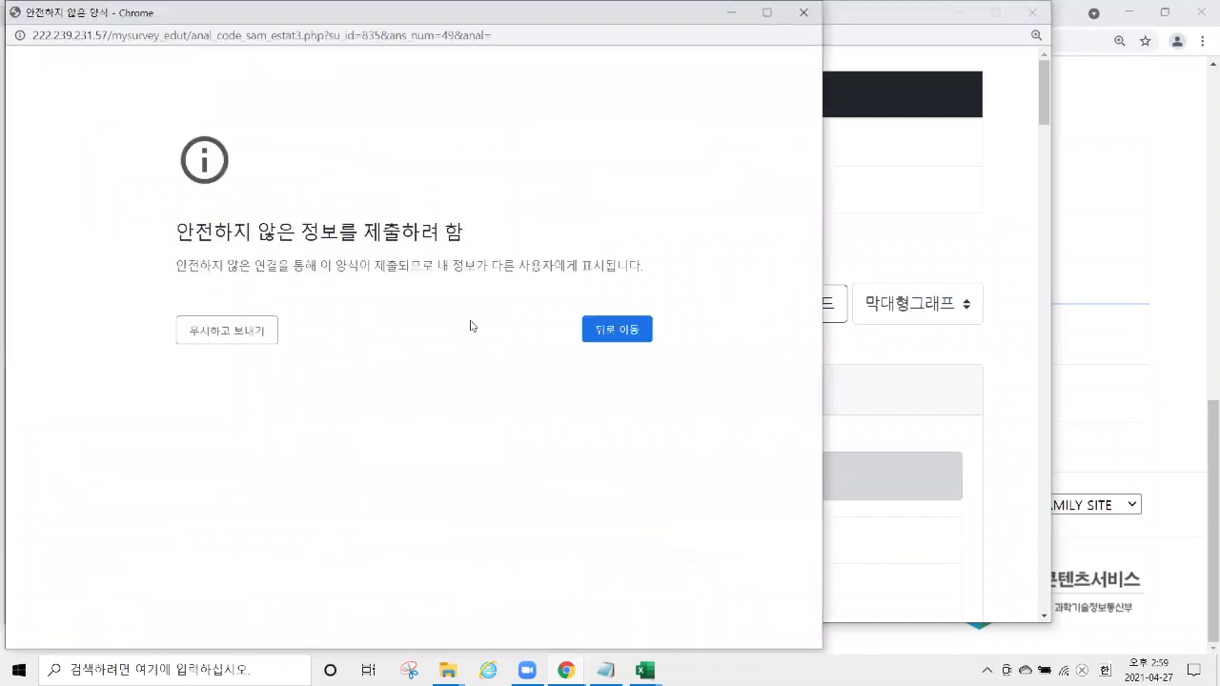
left_click(229, 332)
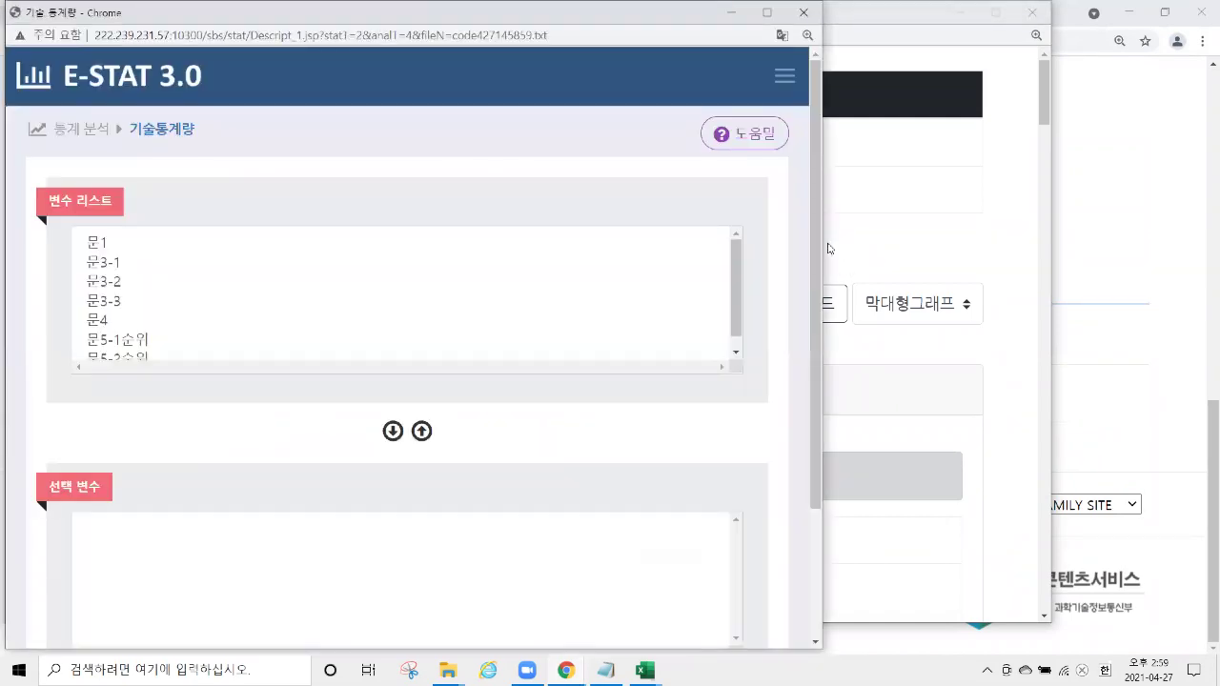
left_click_drag(824, 243, 1097, 250)
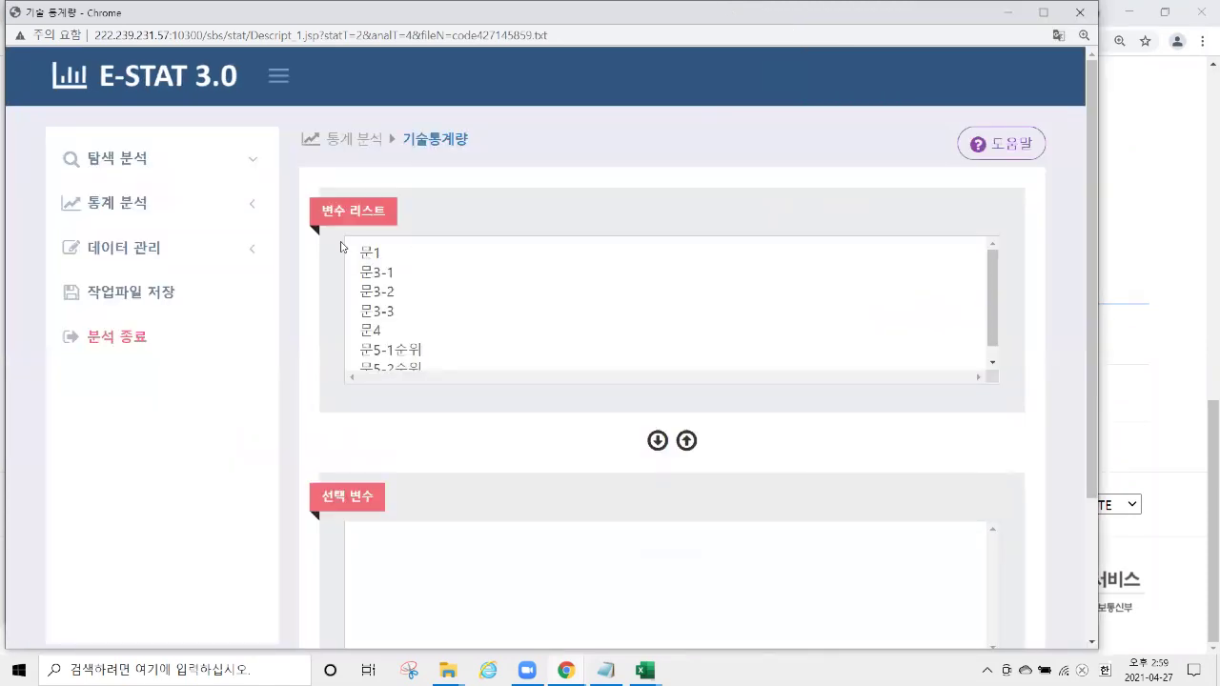
left_click(222, 216)
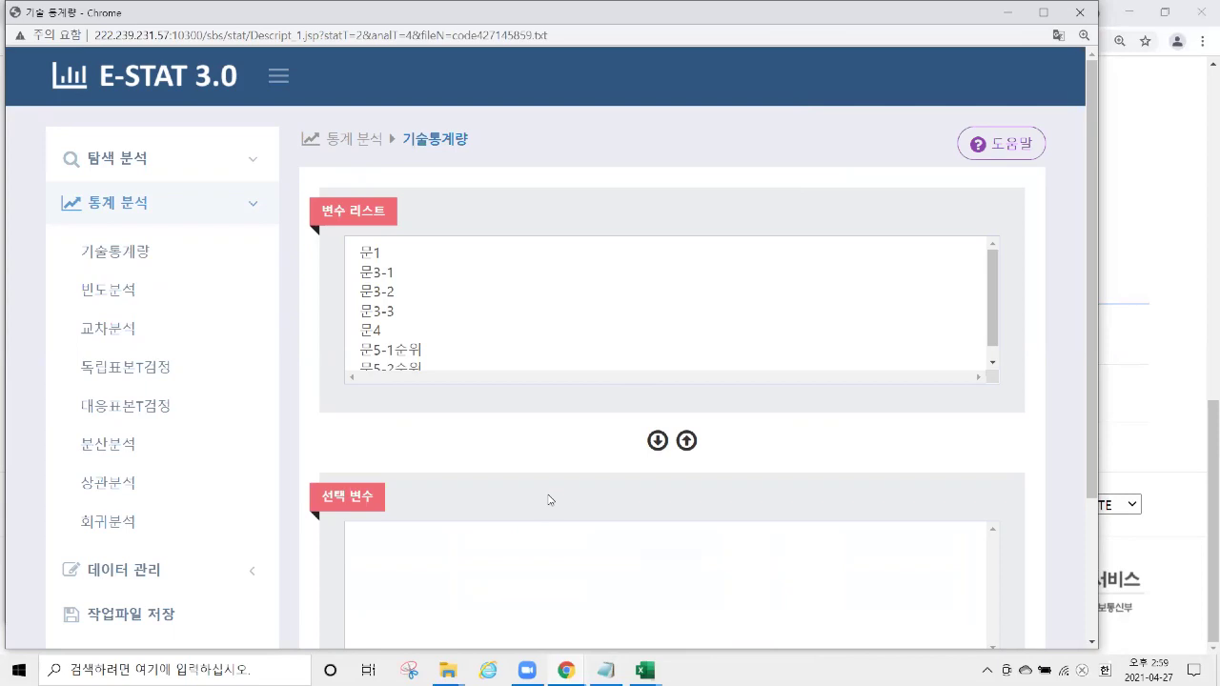
mouse_move(645, 670)
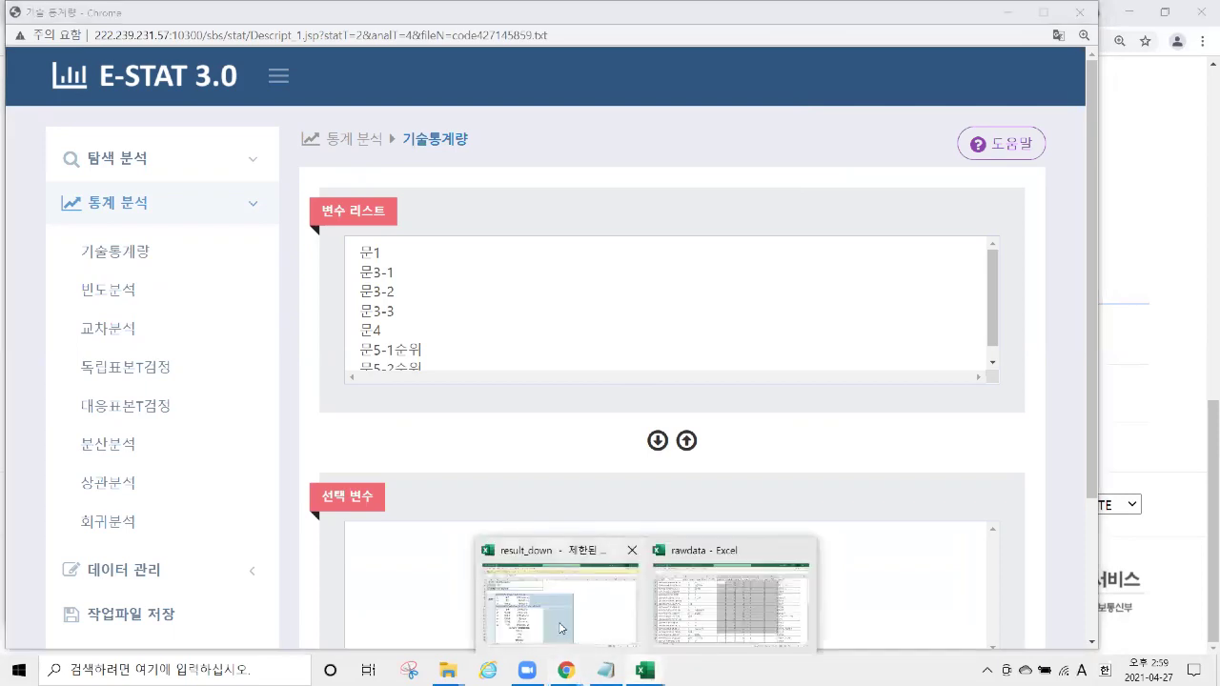
left_click(562, 624)
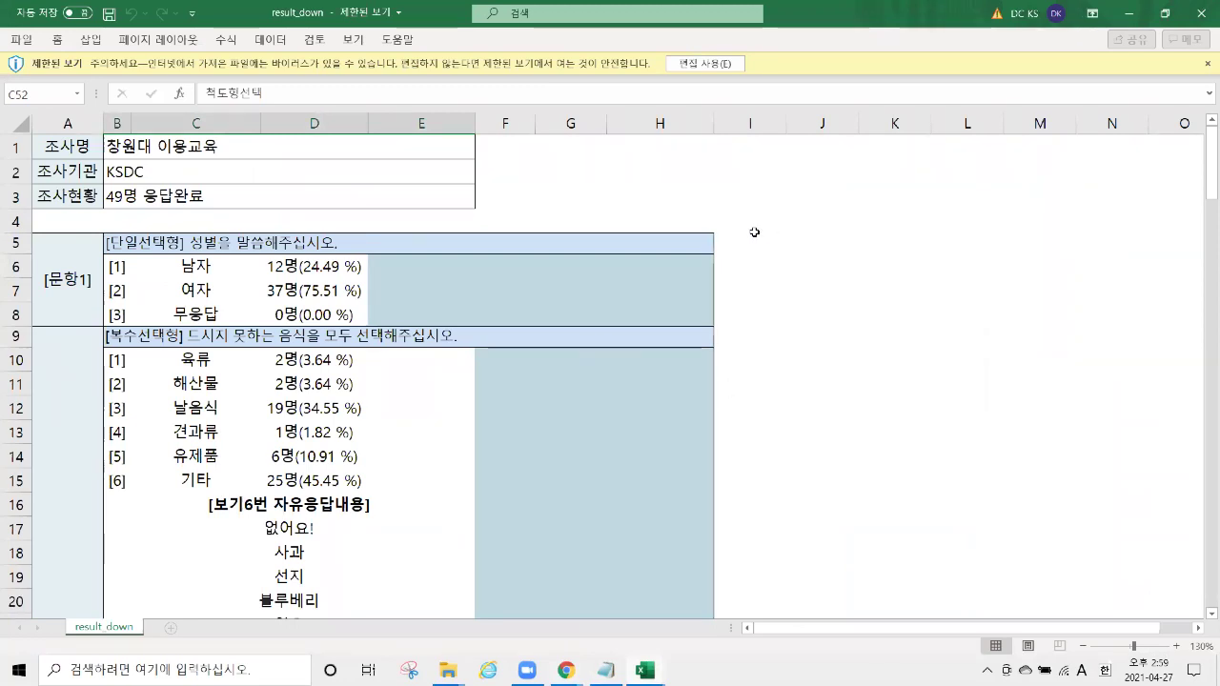
Highlight the gender counts 12 and 37 in C6:D7, then return to the E-STAT window.
left_click_drag(162, 266, 326, 290)
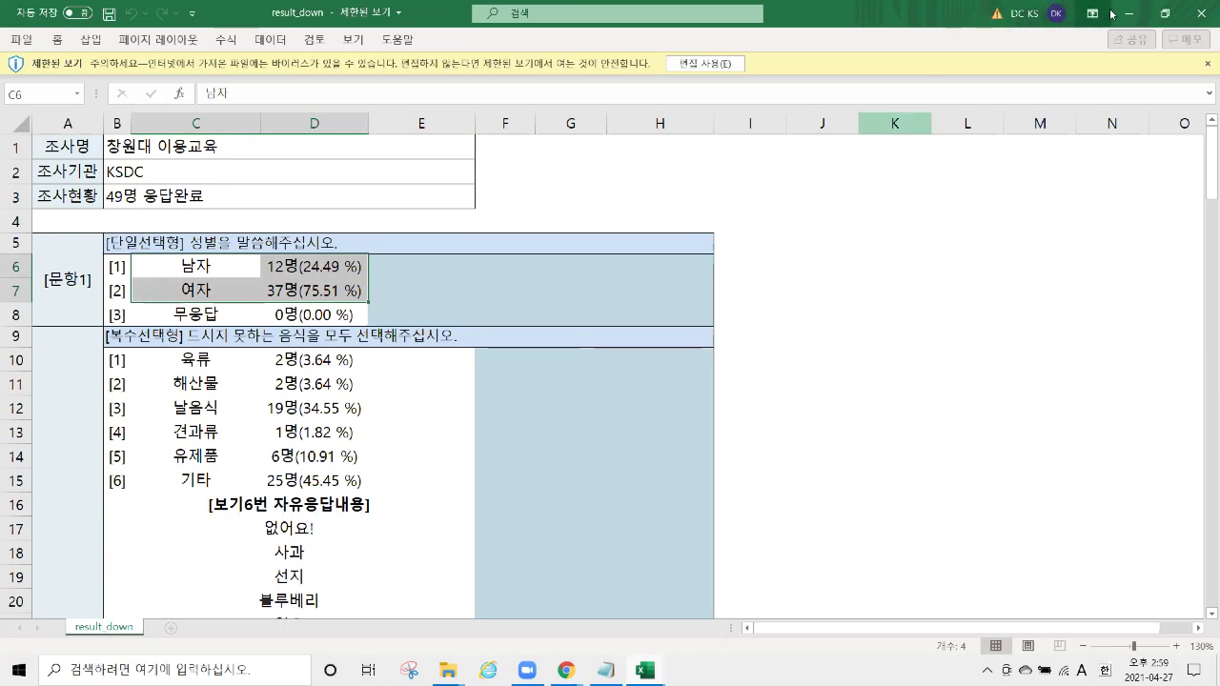
key("alt+Tab")
Bring the rawdata workbook forward and inspect cells H2, H5, E2 and E3.
left_click(645, 670)
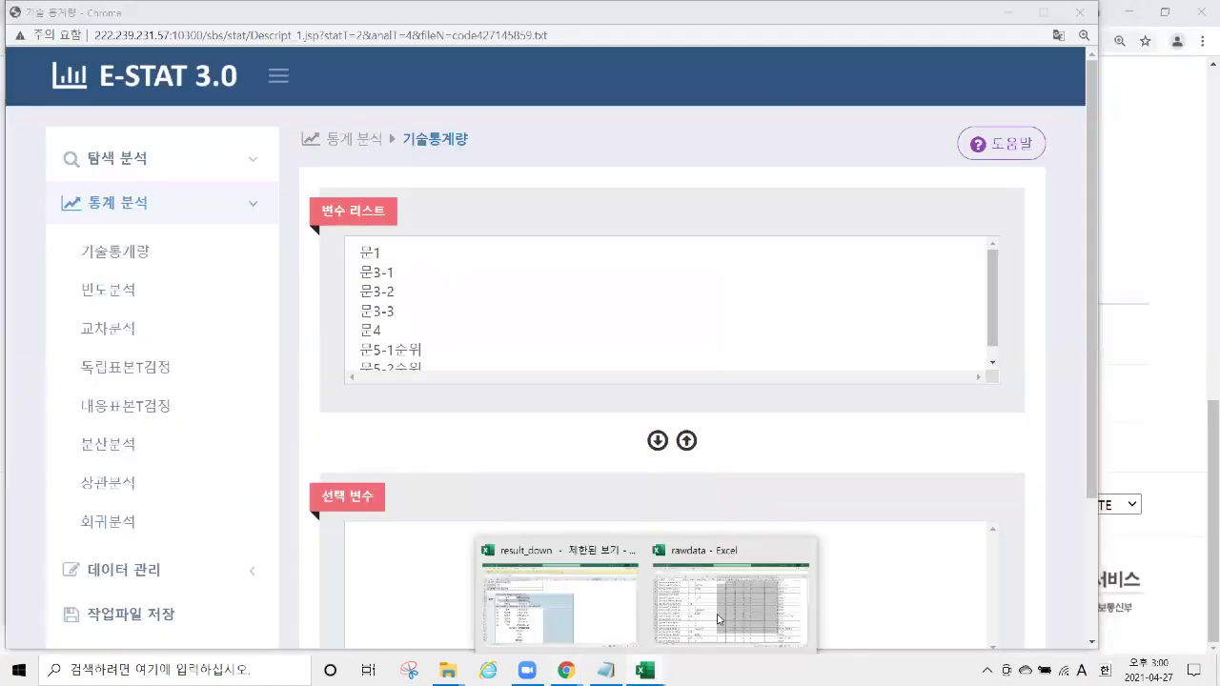
left_click(730, 559)
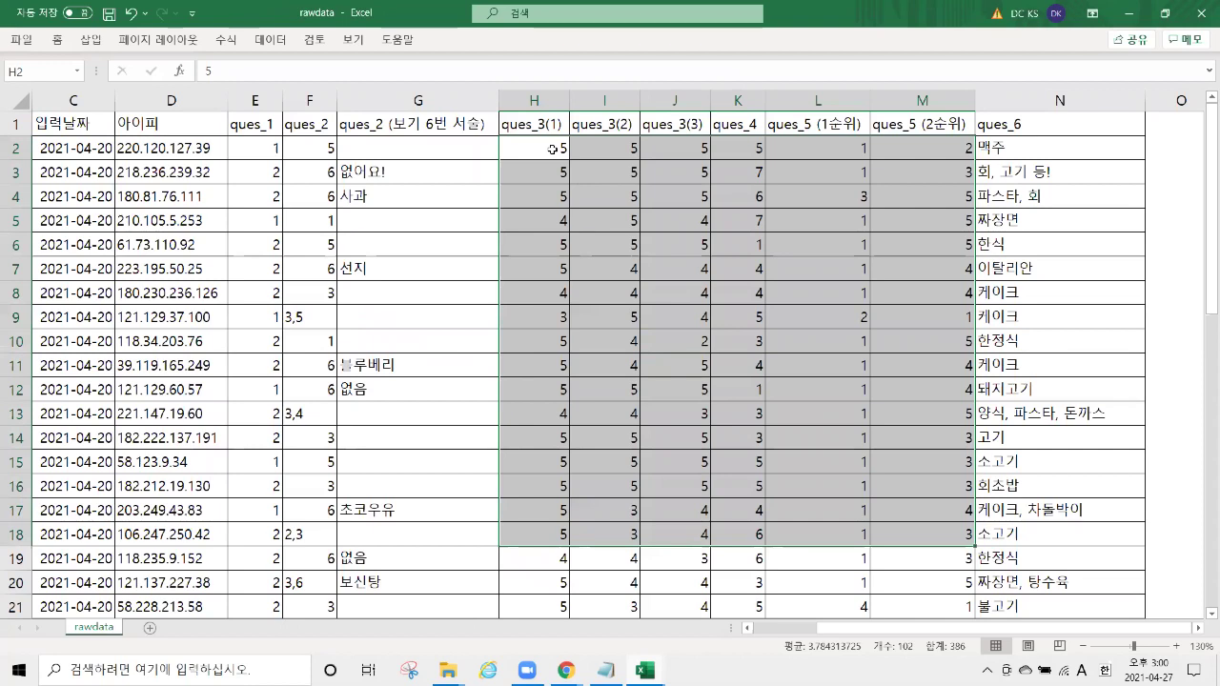
left_click(552, 149)
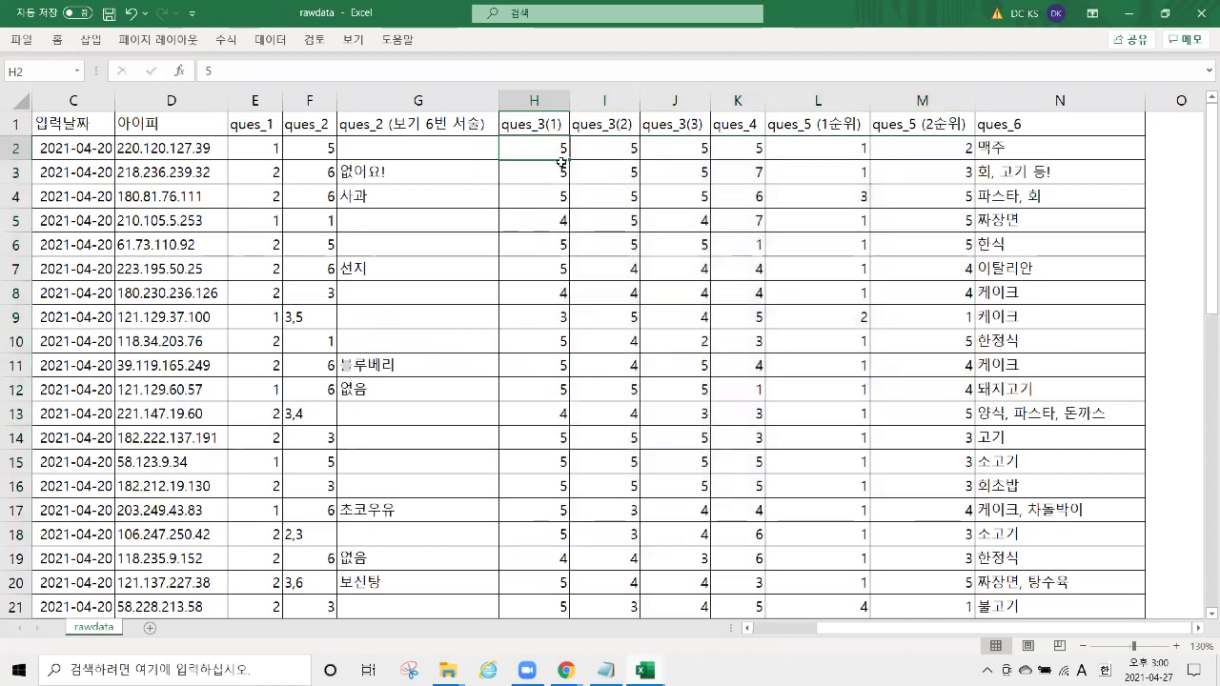
left_click(546, 221)
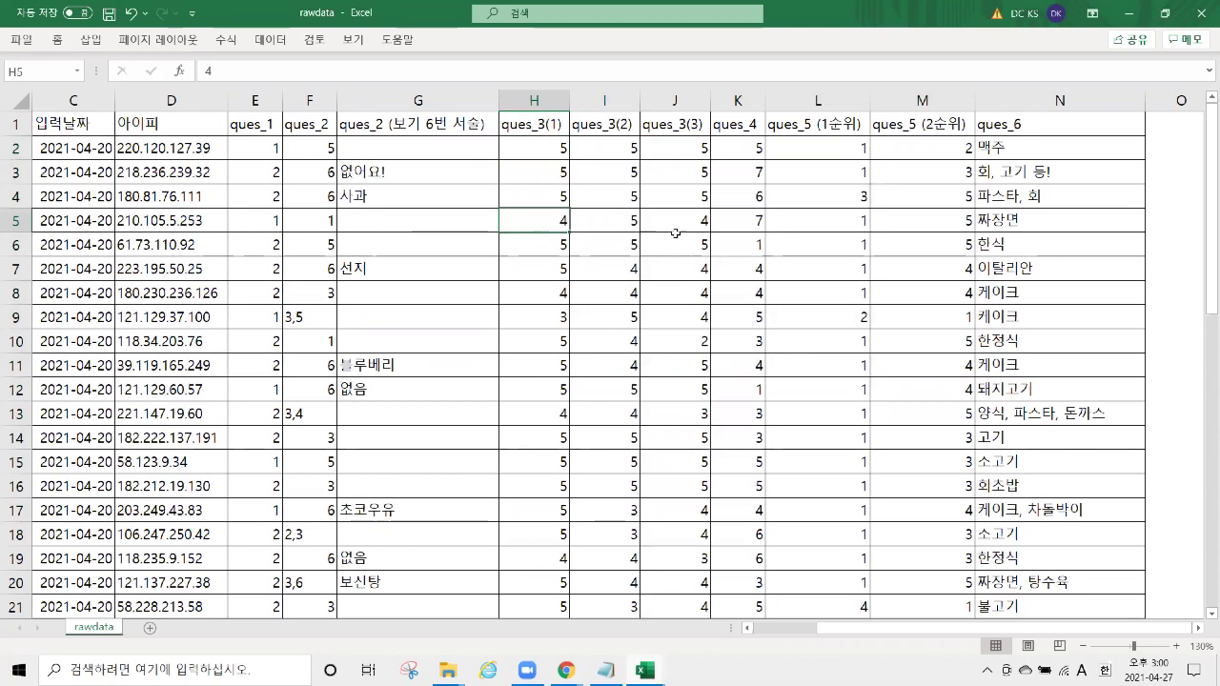
left_click(258, 145)
left_click(262, 181)
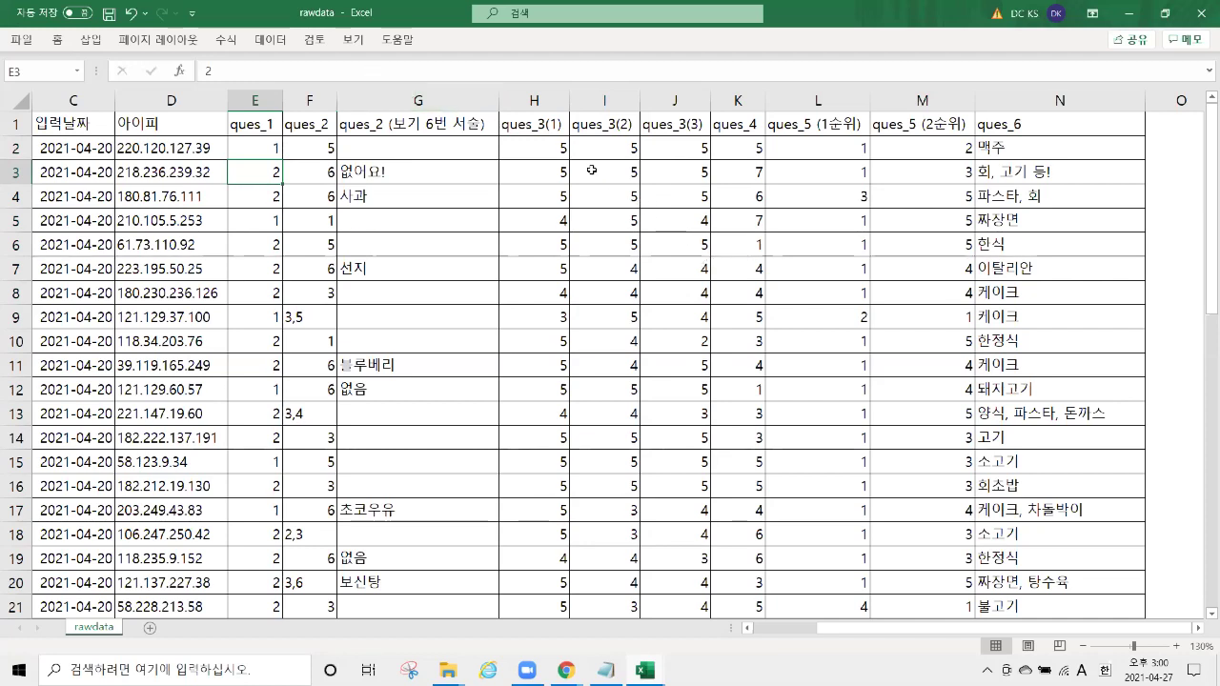
Select the item columns H through M, then minimize Excel.
left_click_drag(534, 99, 922, 99)
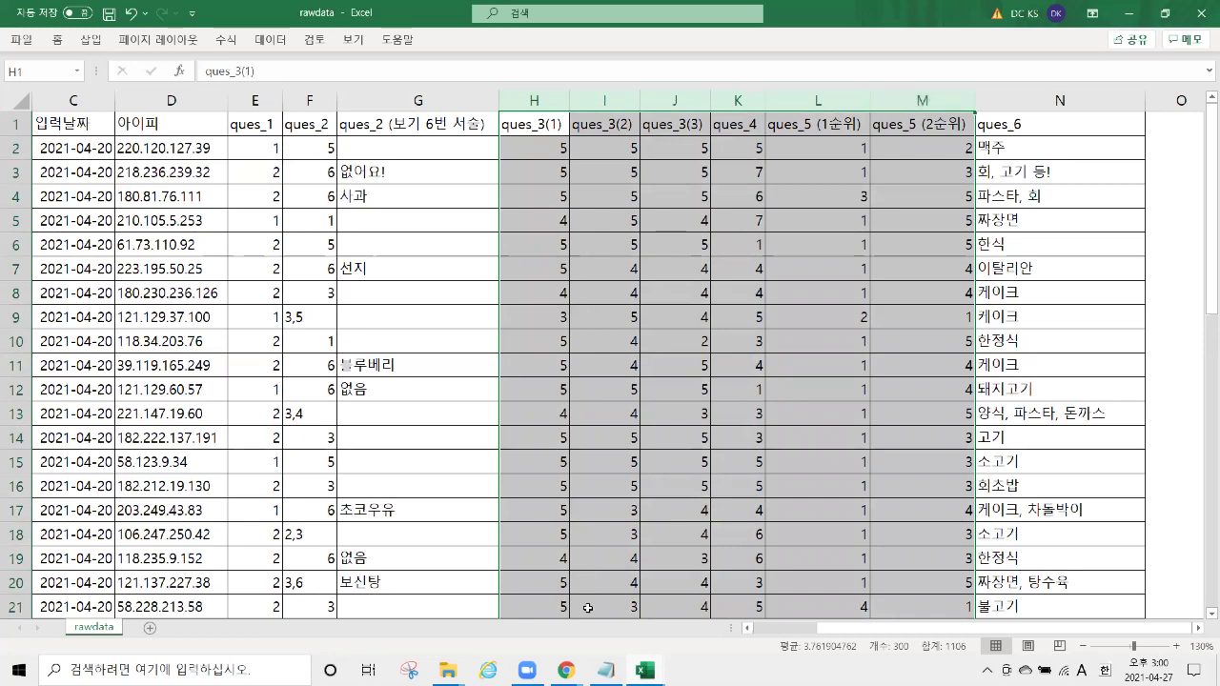
mouse_move(566, 667)
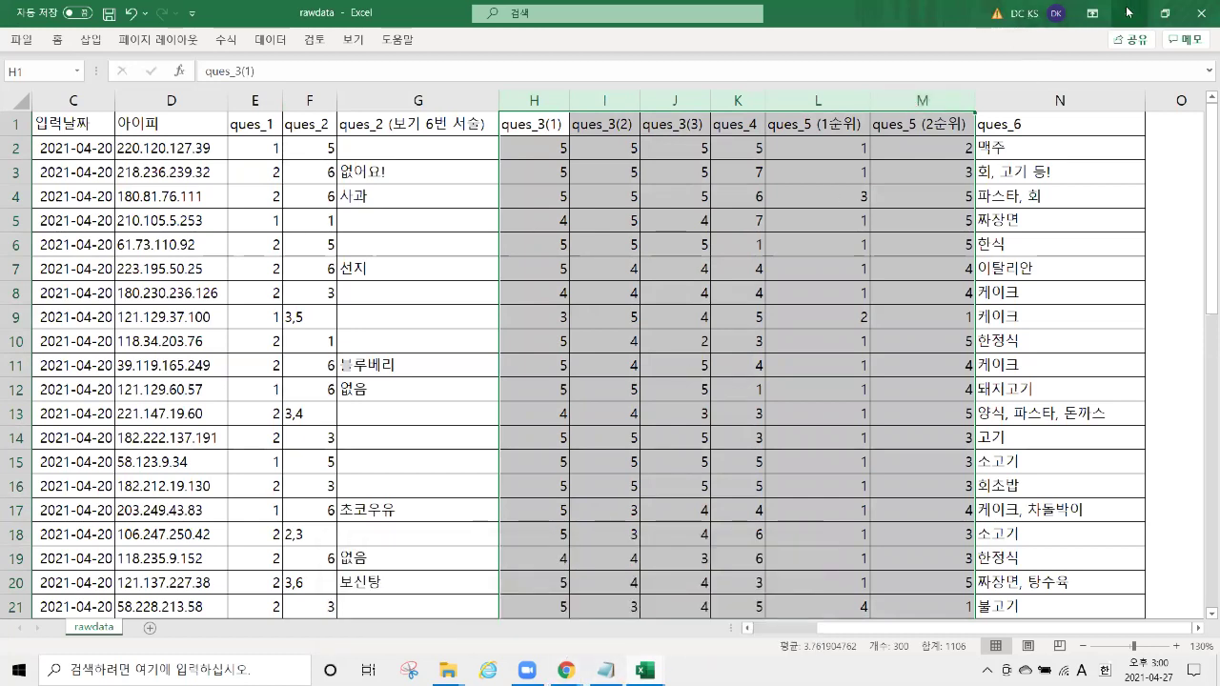
left_click(1129, 14)
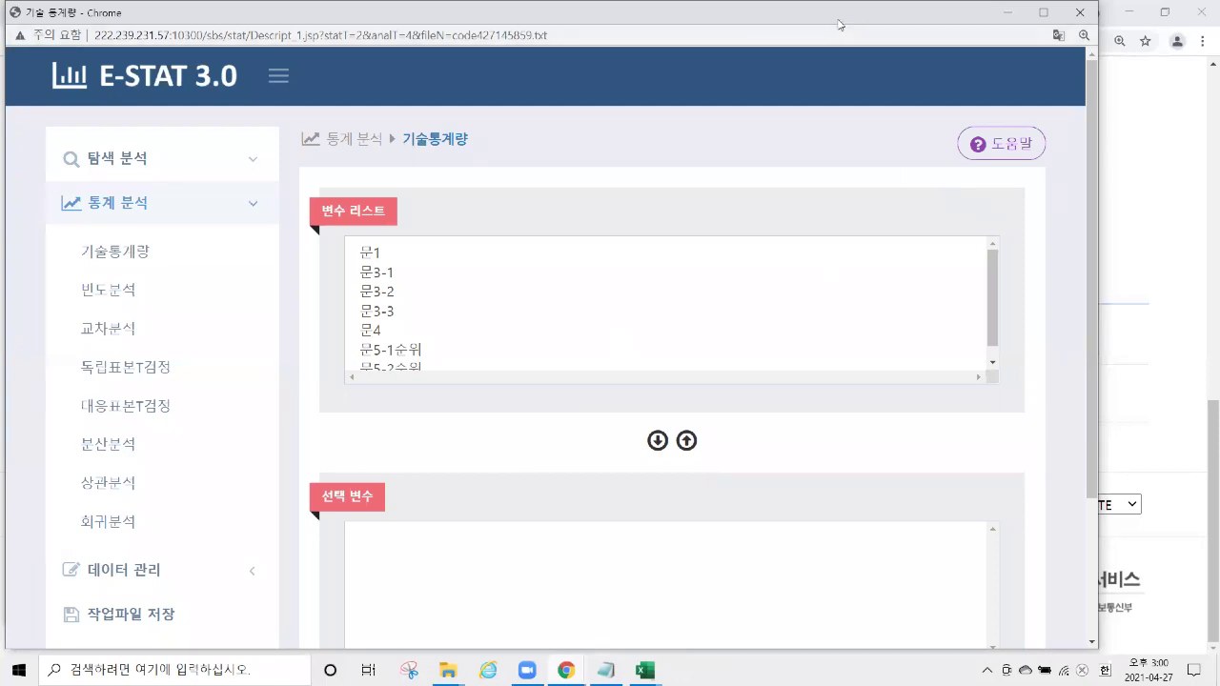
Move the E-STAT 3.0 window aside to uncover the KSDC DB popup behind it.
left_click_drag(839, 25, 924, 26)
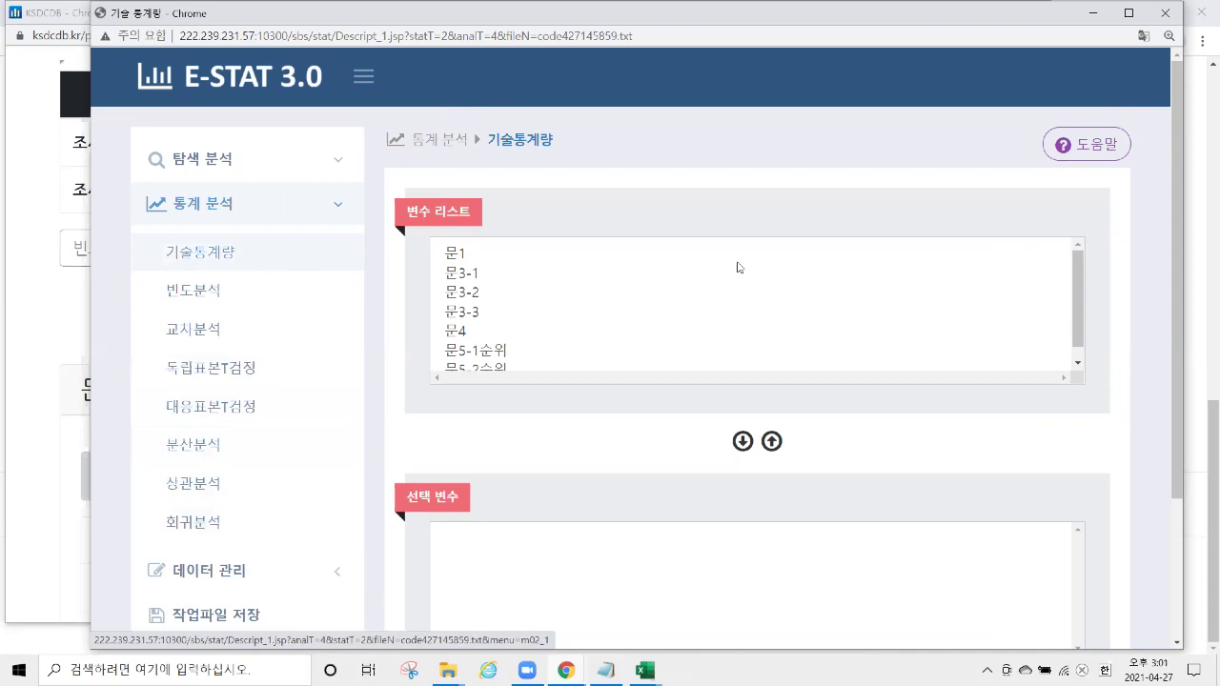
Close the E-STAT and statistics popups and return to the KSDC DB home page.
left_click(1165, 13)
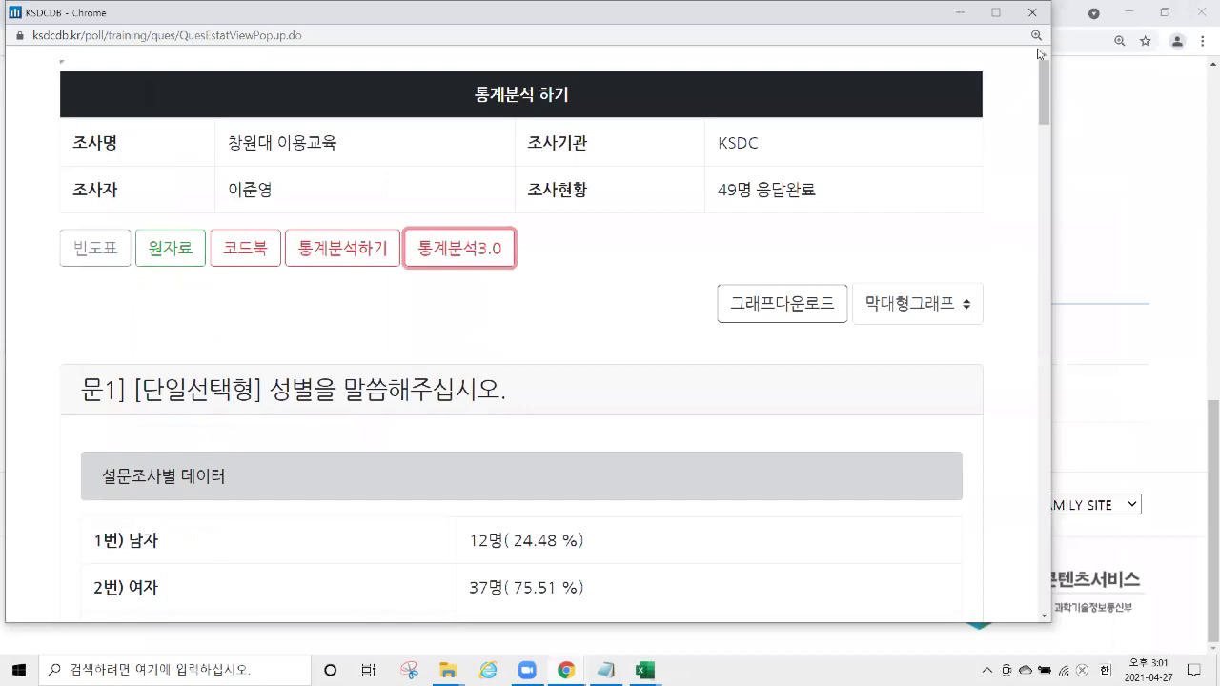
left_click(1034, 9)
scroll(565, 240, "up", 10)
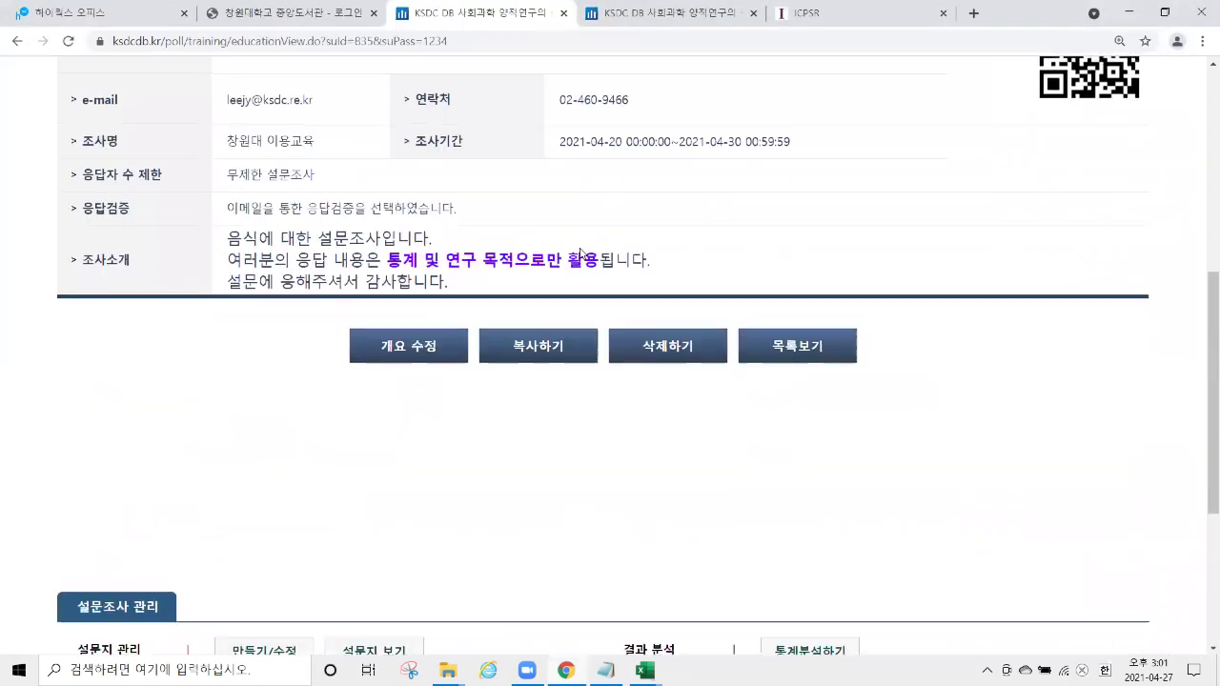
left_click(749, 192)
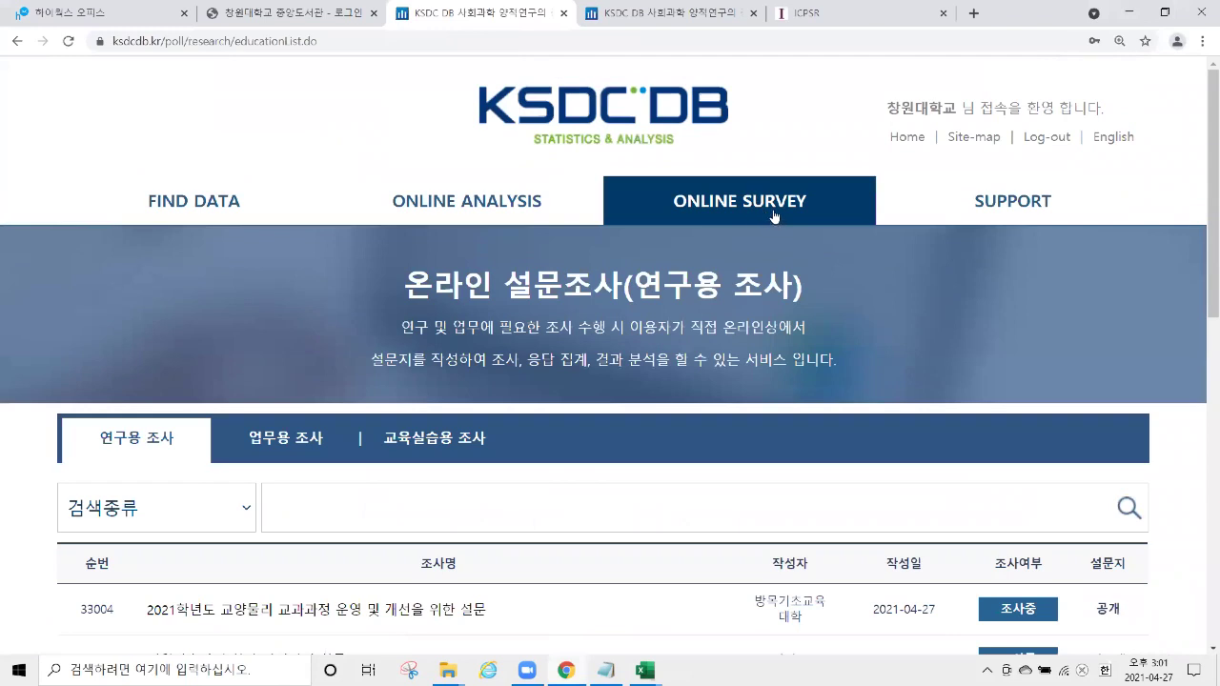
left_click(638, 111)
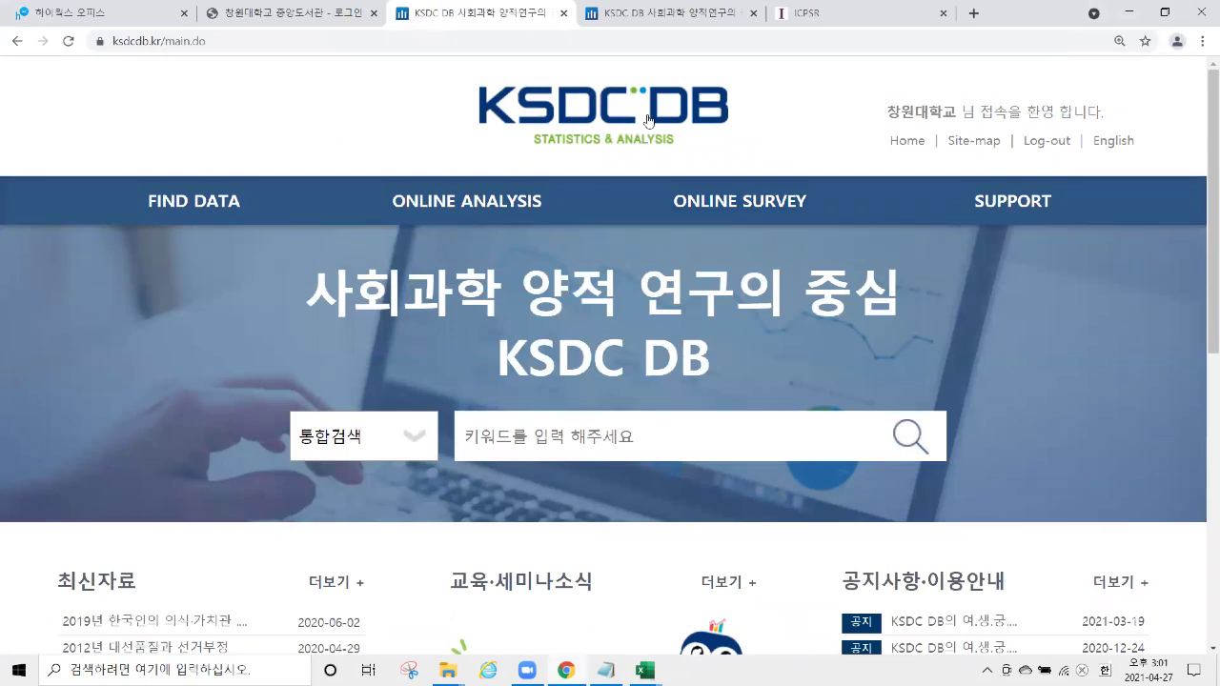
Close the duplicate KSDC DB tab and show the ICPSR page zoomed out.
left_click(754, 14)
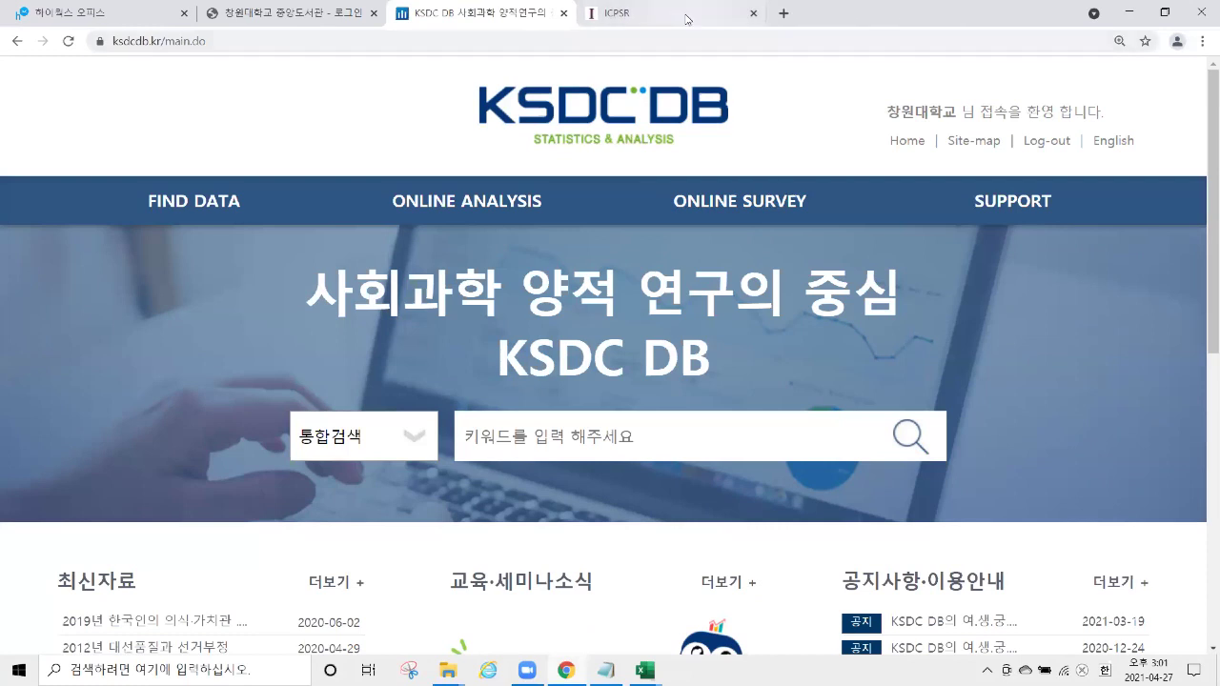
left_click(686, 19)
key("ctrl+minus")
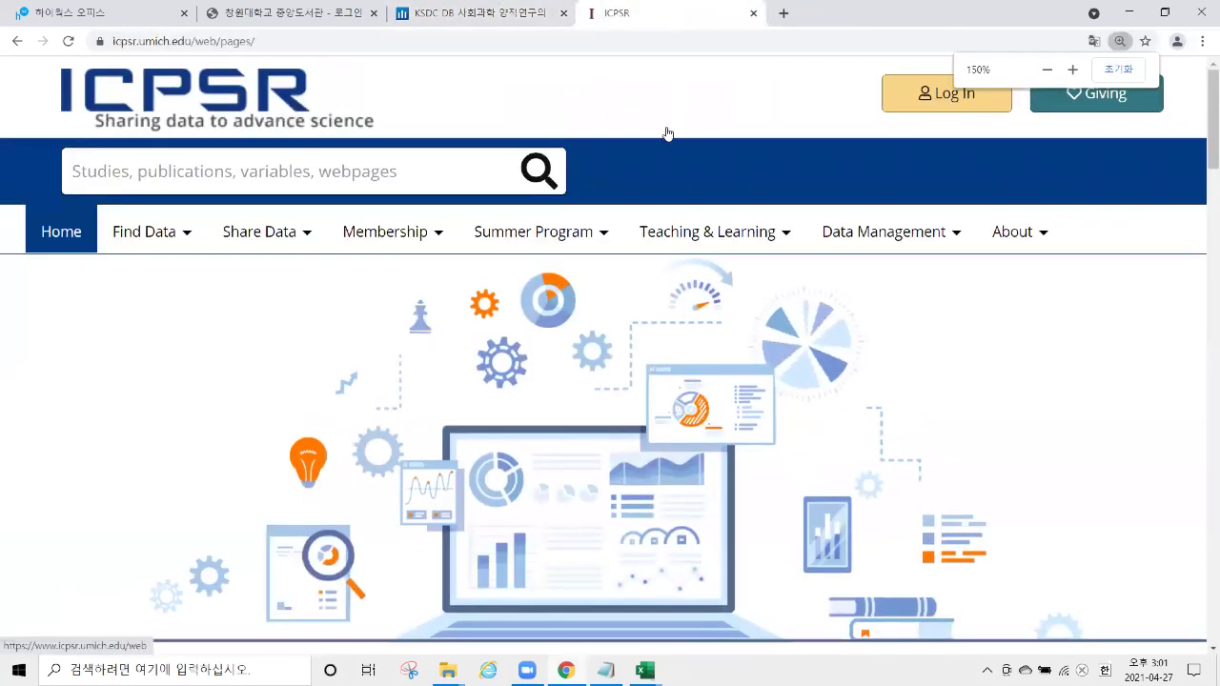